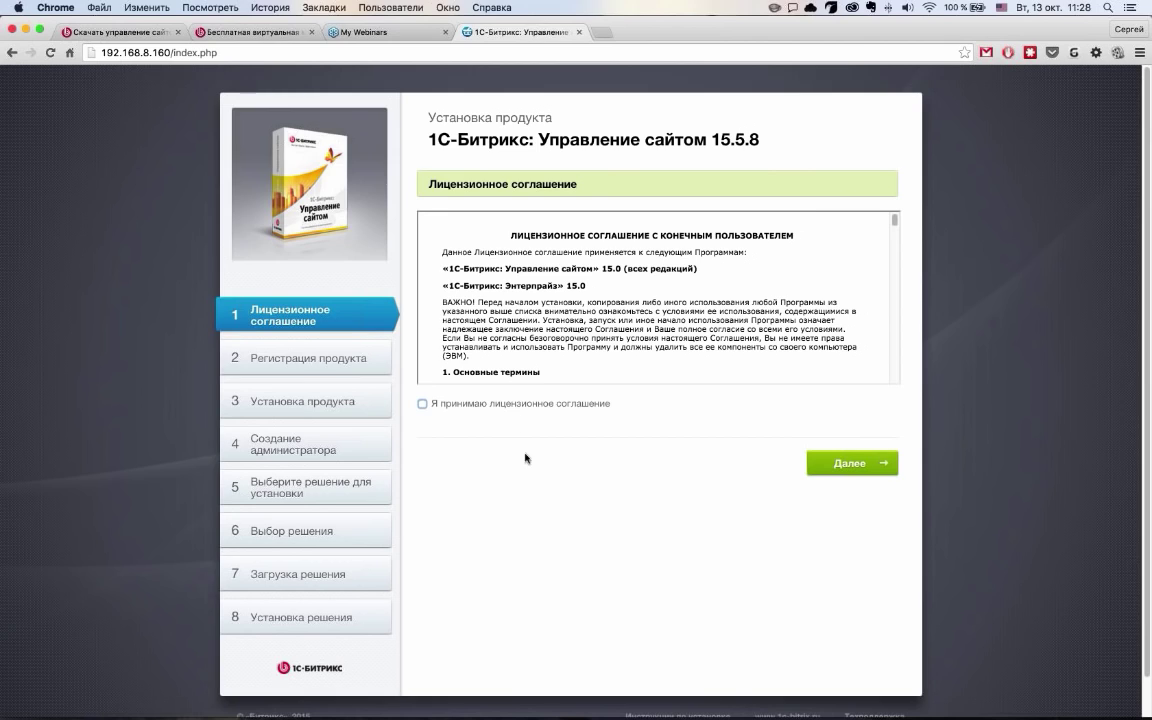
Accept the licence agreement and move on with product registration kept enabled
left_click(465, 407)
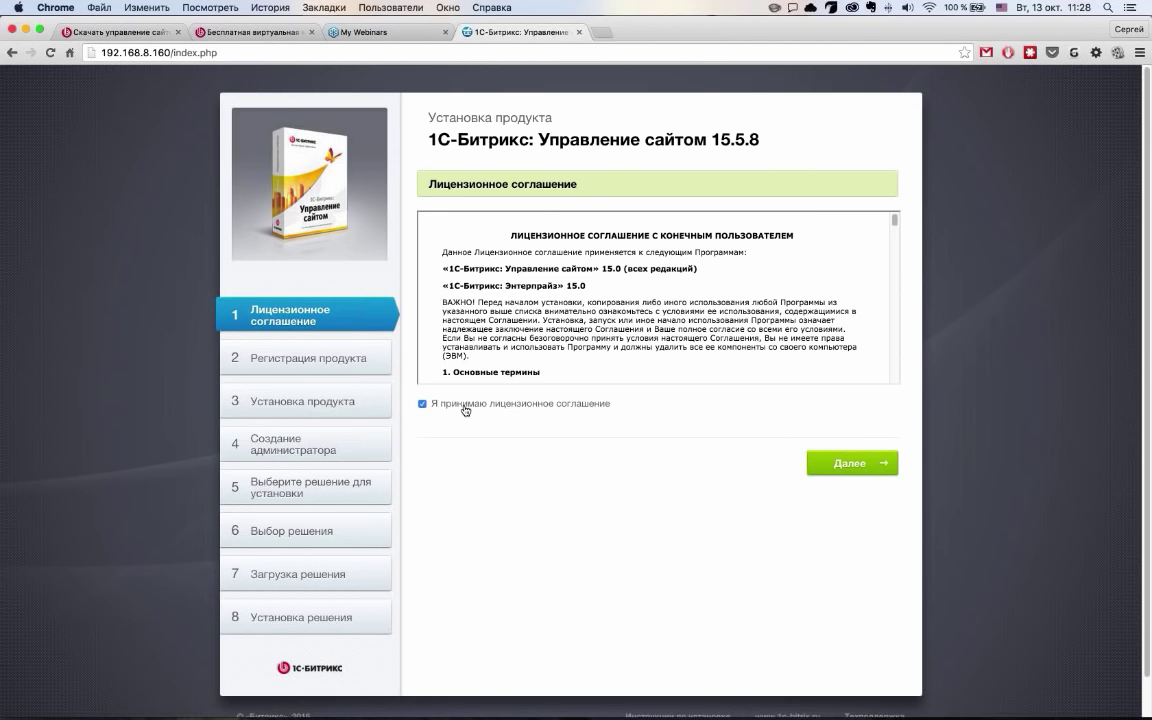
left_click(860, 467)
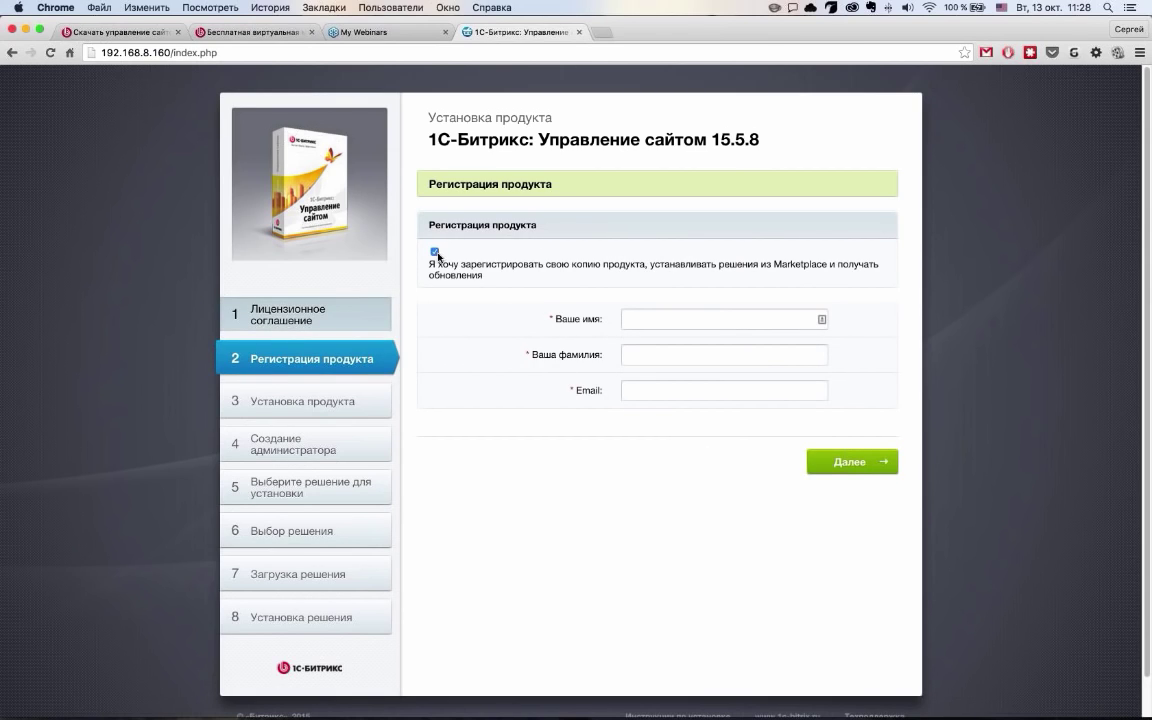
left_click(434, 251)
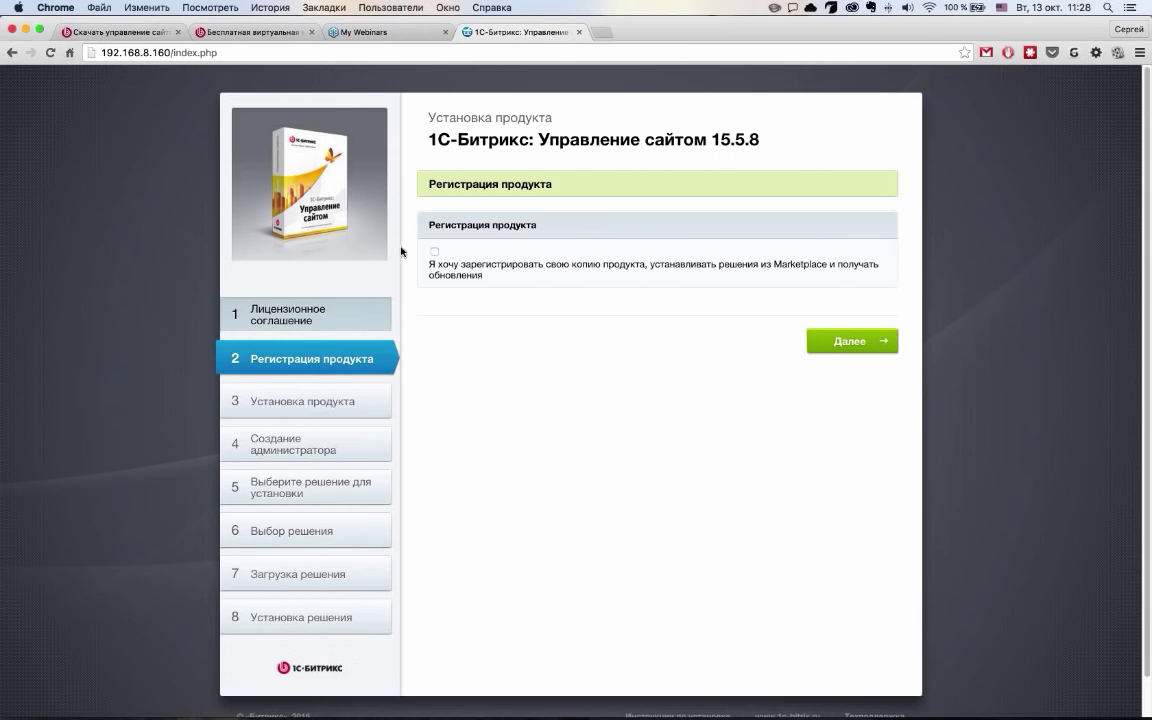
left_click(434, 251)
Enter the owner's first name, surname and e-mail for registration, then start installation
type("CThu")
key("BackSpace")
key("BackSpace")
key("BackSpace")
key("BackSpace")
key("super+space")
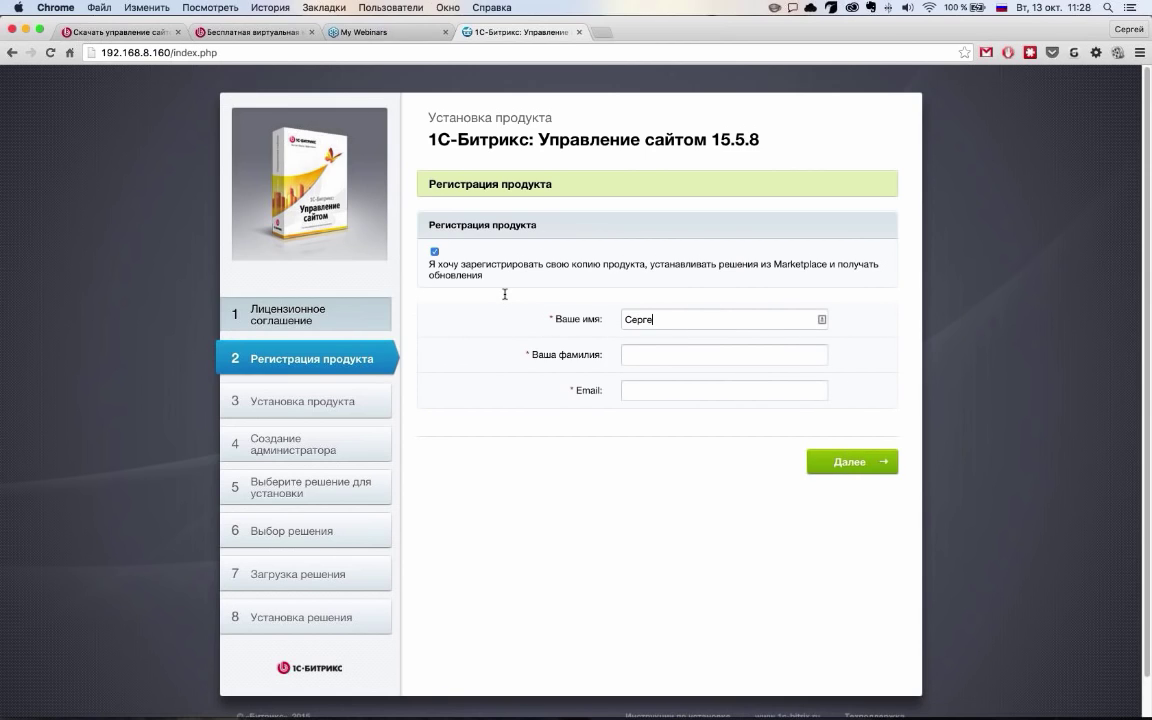
key("Tab")
key("Tab")
type("ью")
type("лгудырщцм")
key("super+space")
key("super+a")
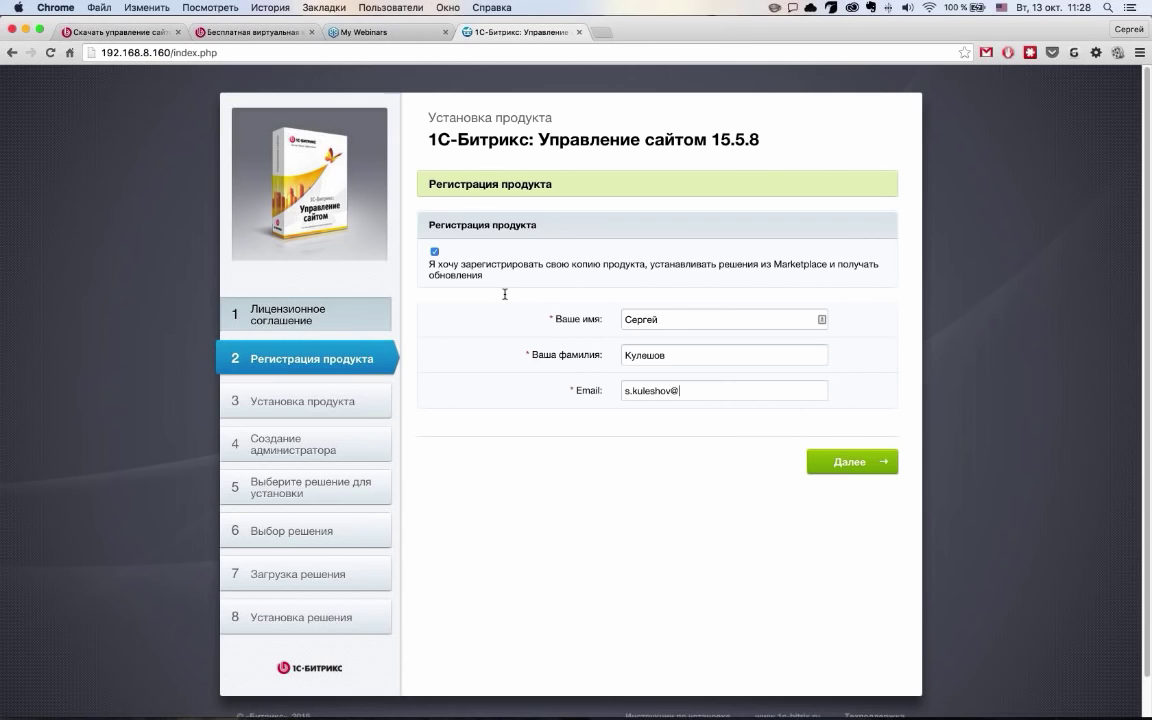
left_click(866, 472)
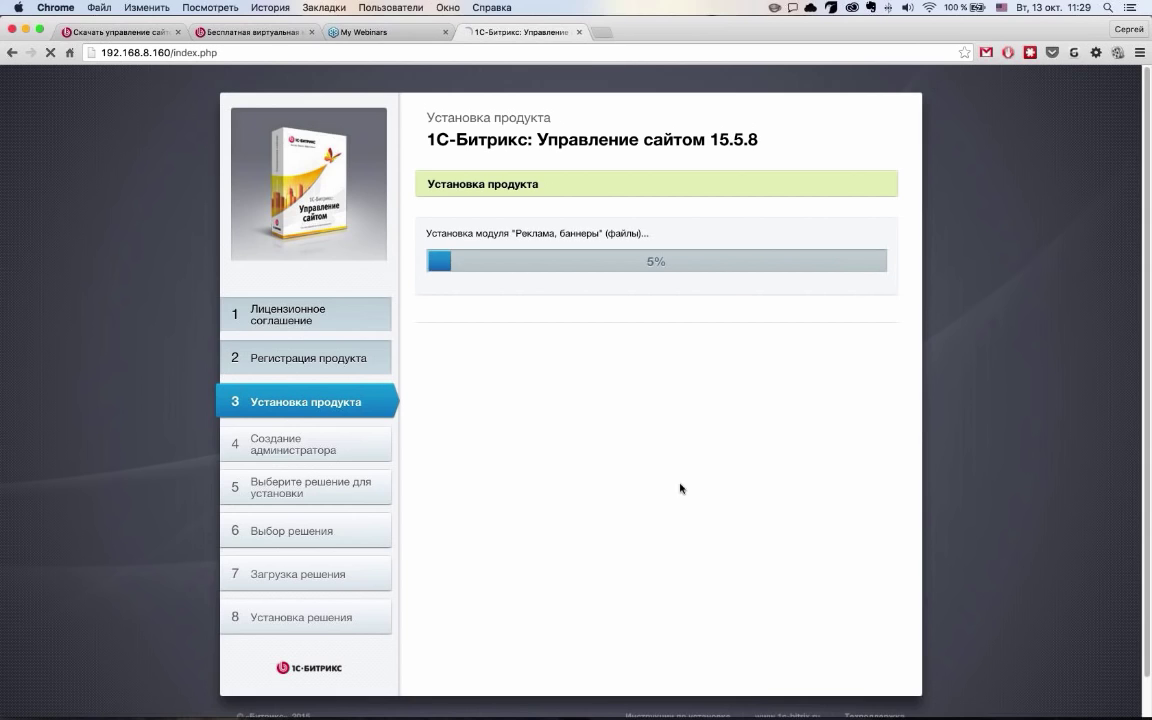
Wait for module installation to finish until the Создание администратора form appears
scroll(1046, 437, "down", 2)
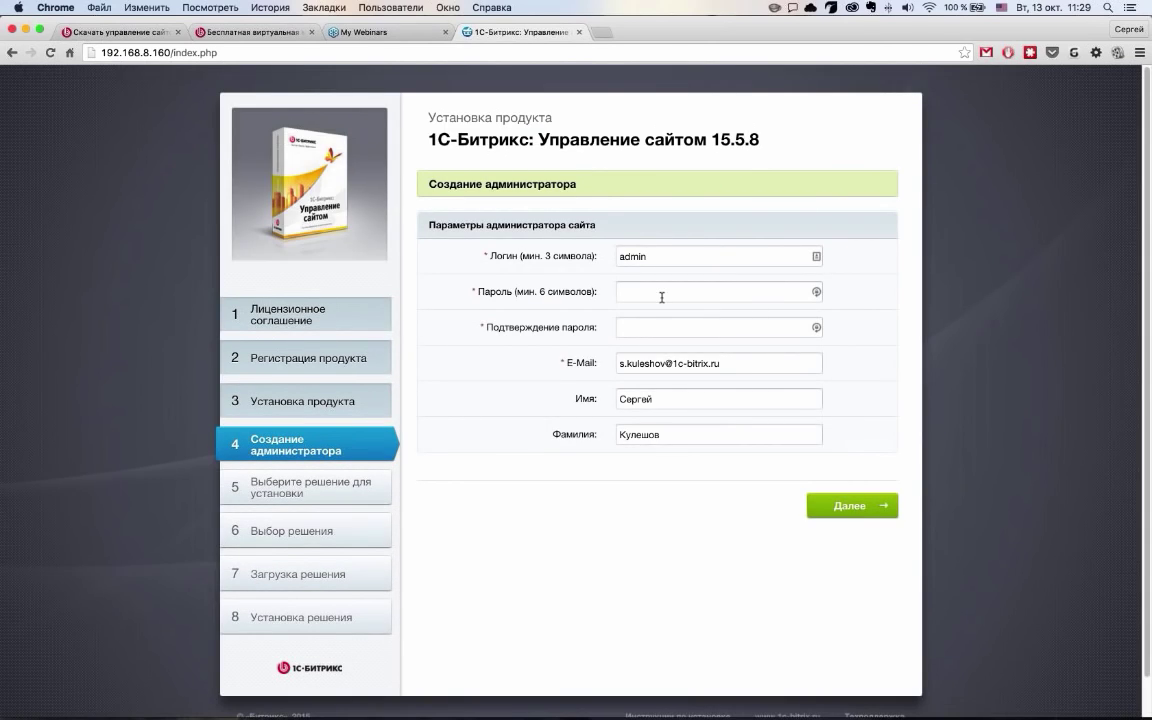
Enter the administrator password in Пароль and Подтверждение пароля, then continue
left_click(661, 297)
type("123456")
key("Tab")
type("123456")
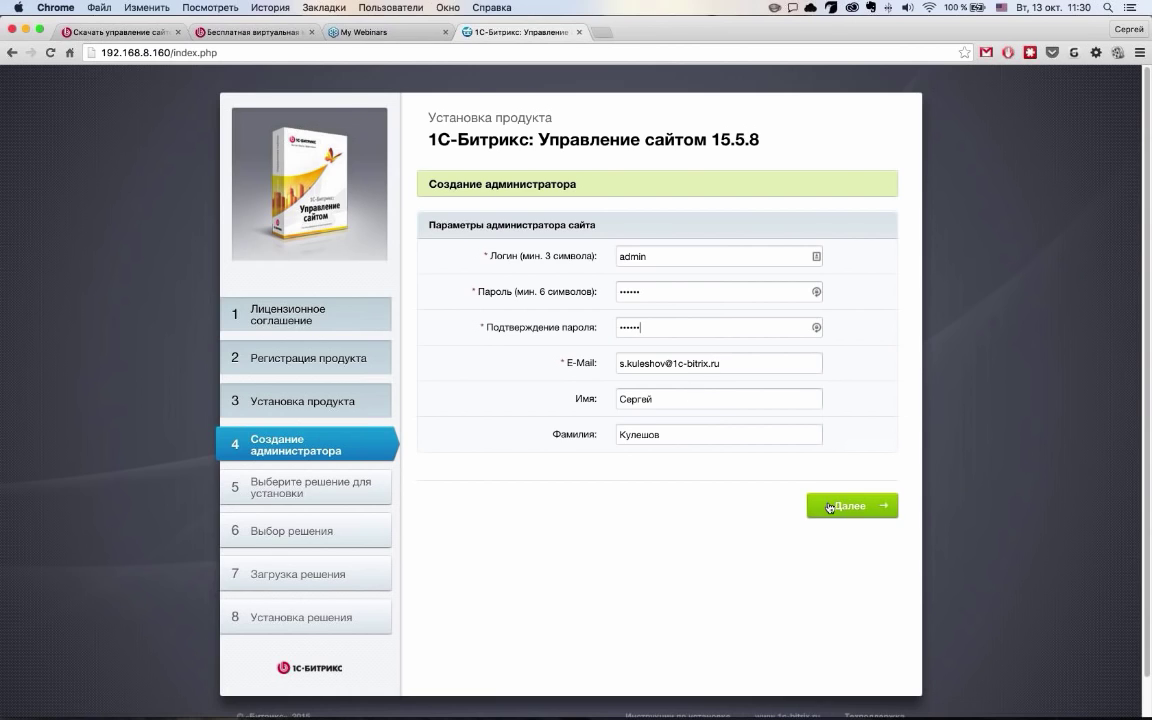
left_click(829, 507)
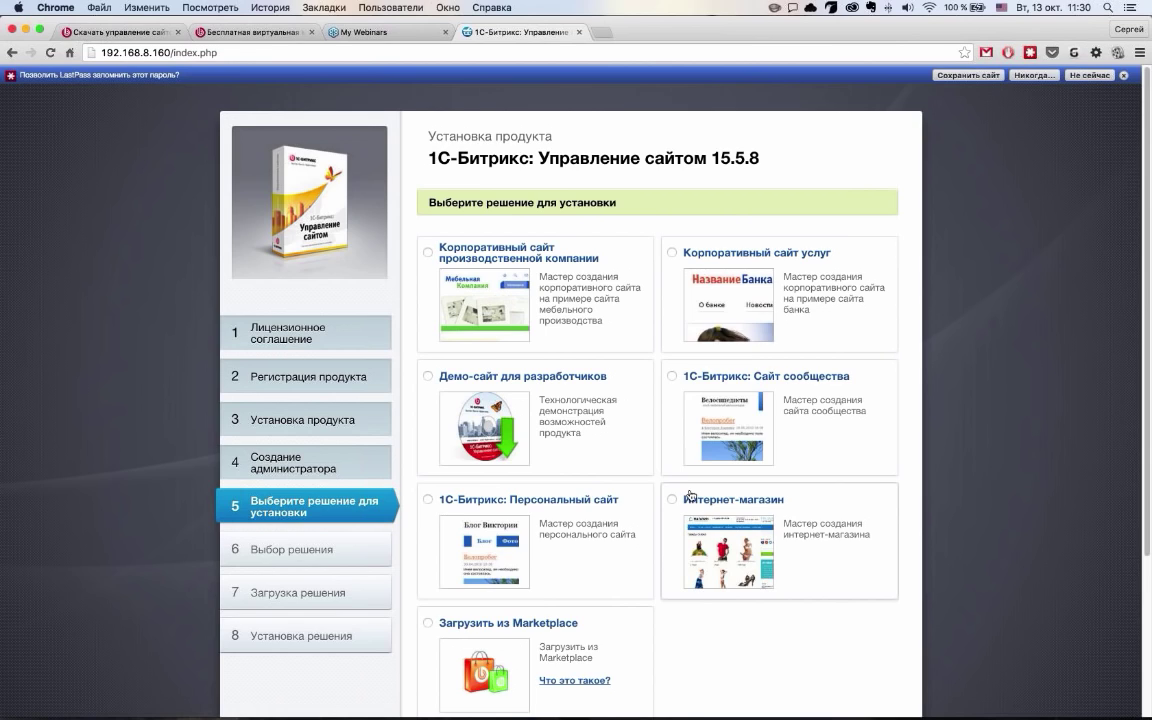
Select 'Загрузить из Marketplace' and continue to the Marketplace solutions list
scroll(689, 495, "down", 1)
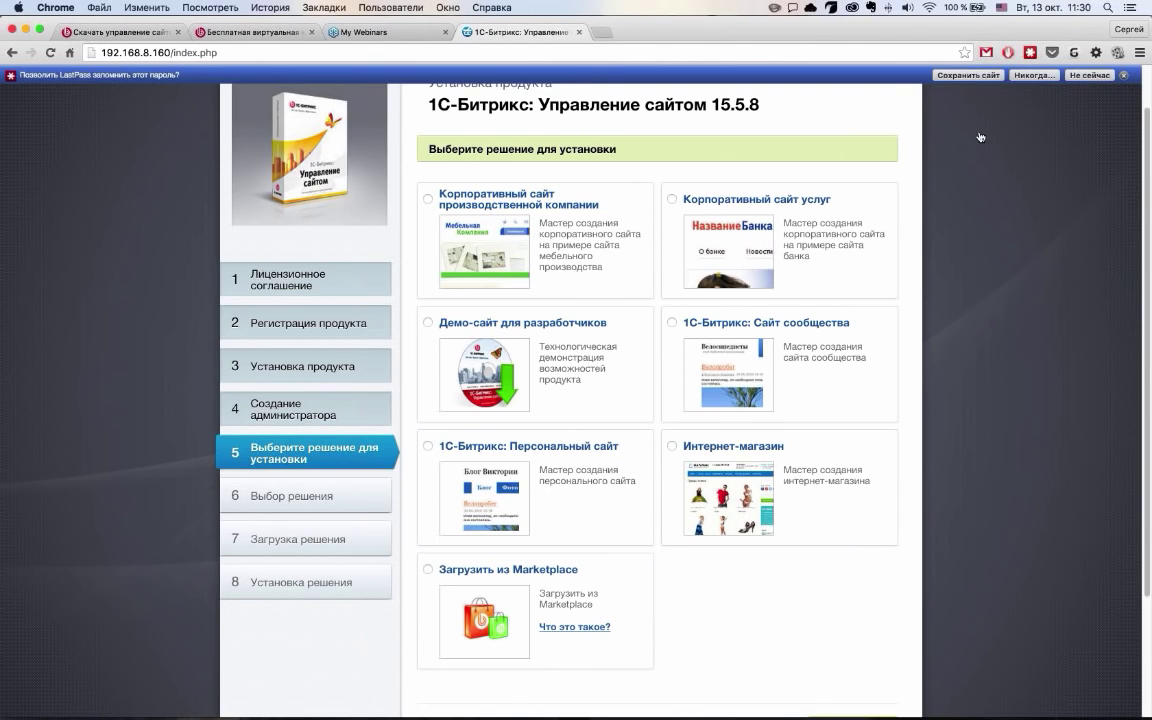
scroll(606, 440, "up", 3)
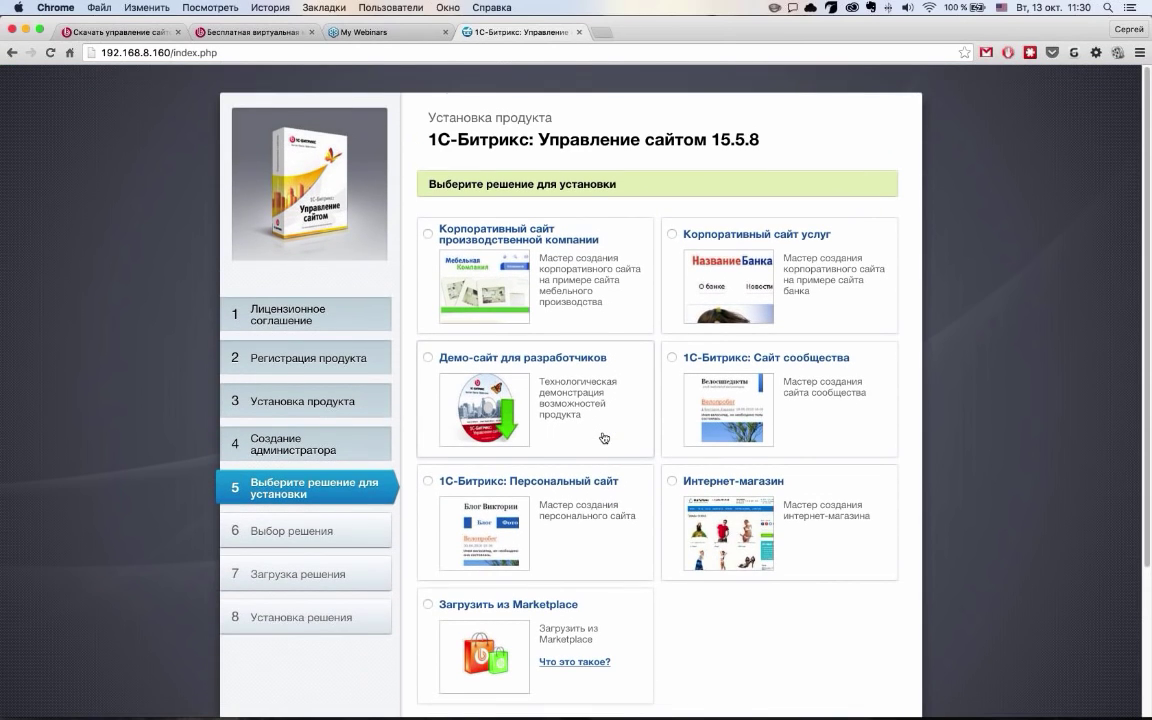
scroll(604, 447, "down", 3)
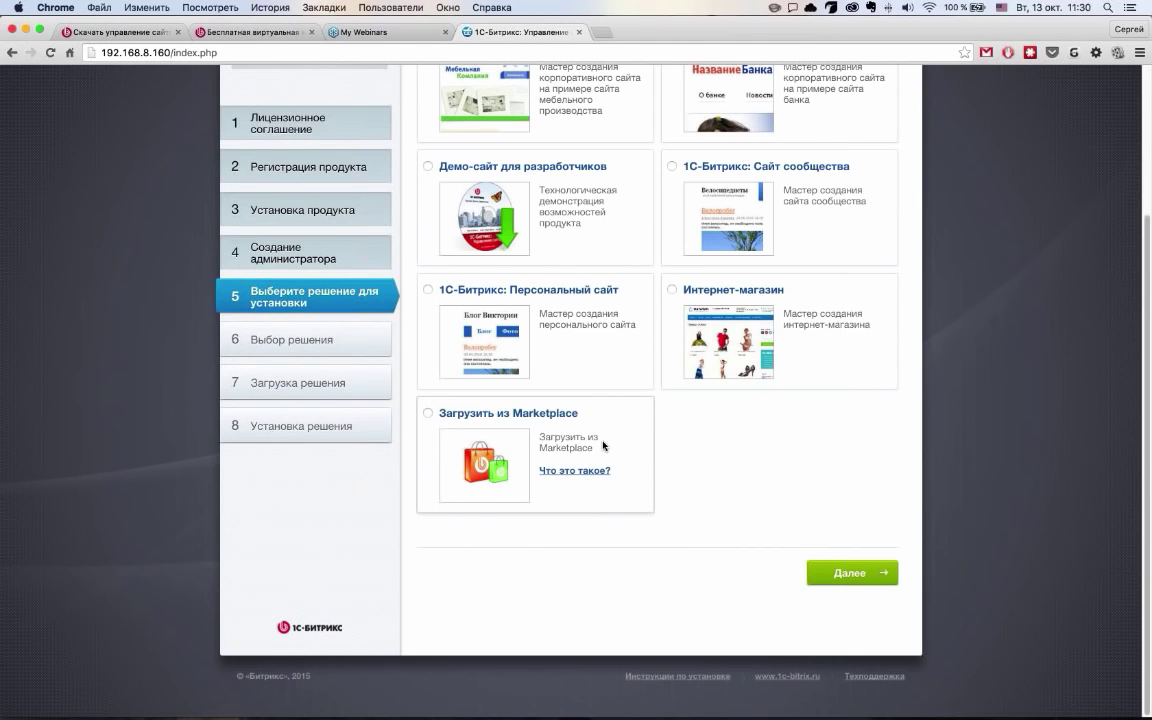
scroll(604, 447, "up", 2)
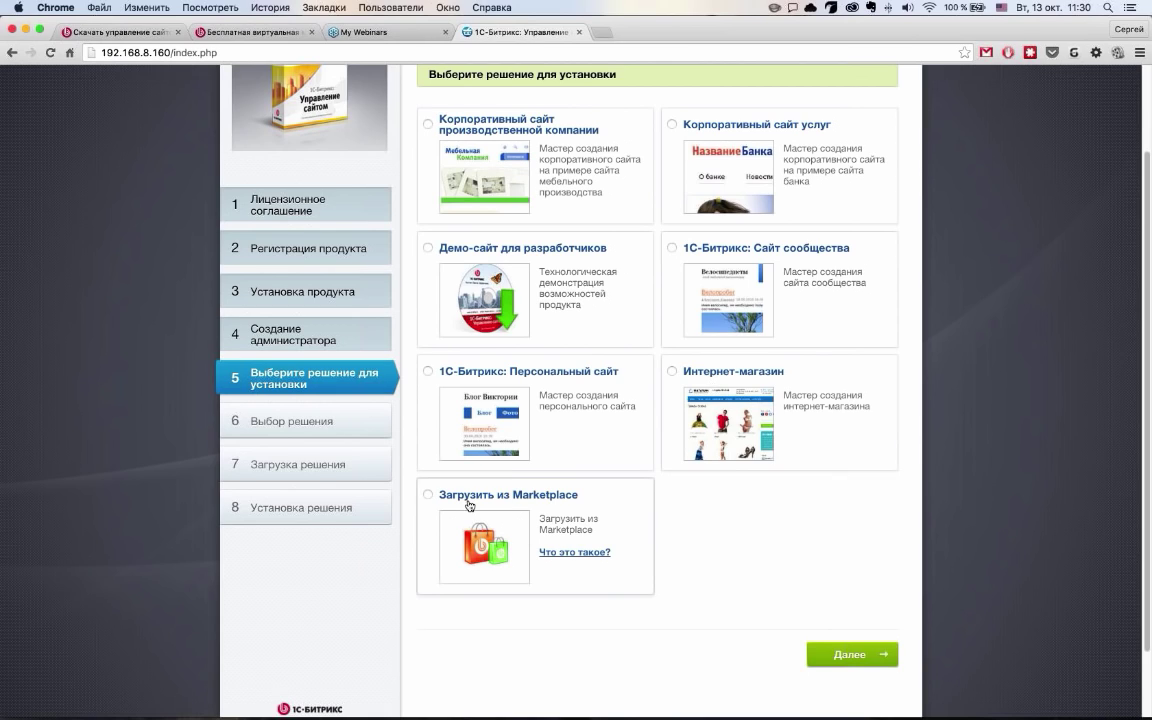
left_click(428, 497)
left_click(860, 656)
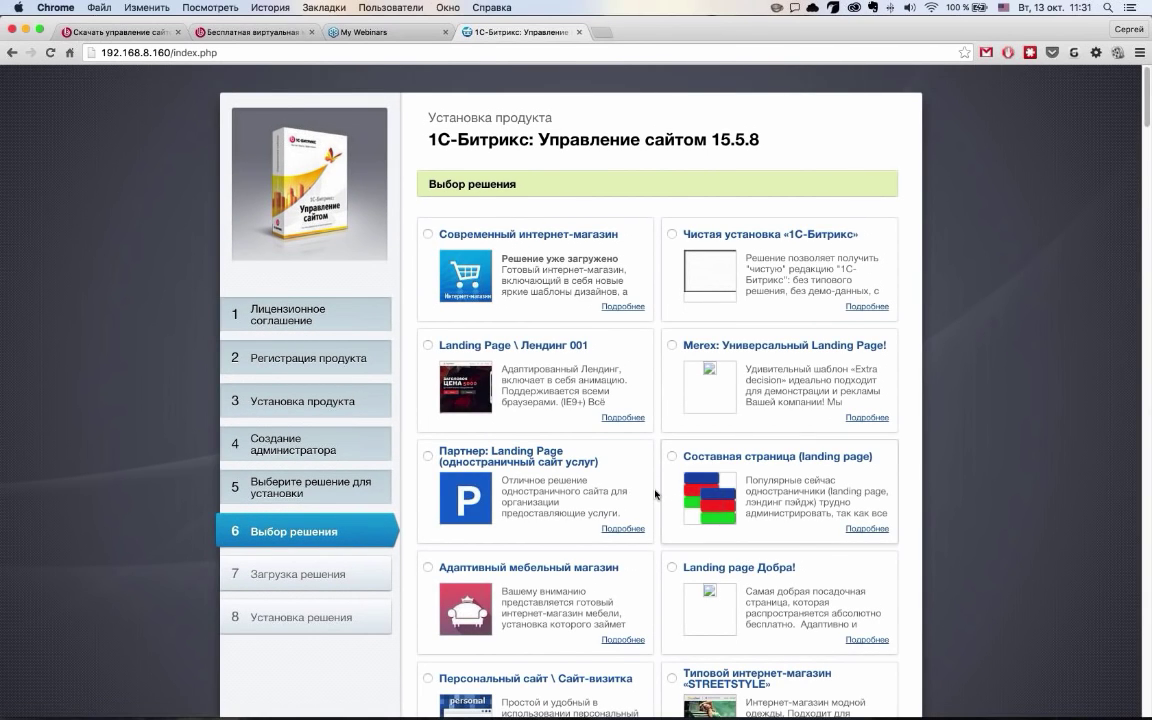
Choose 'Не загружать' at the bottom of the Marketplace list and continue
scroll(660, 492, "down", 3)
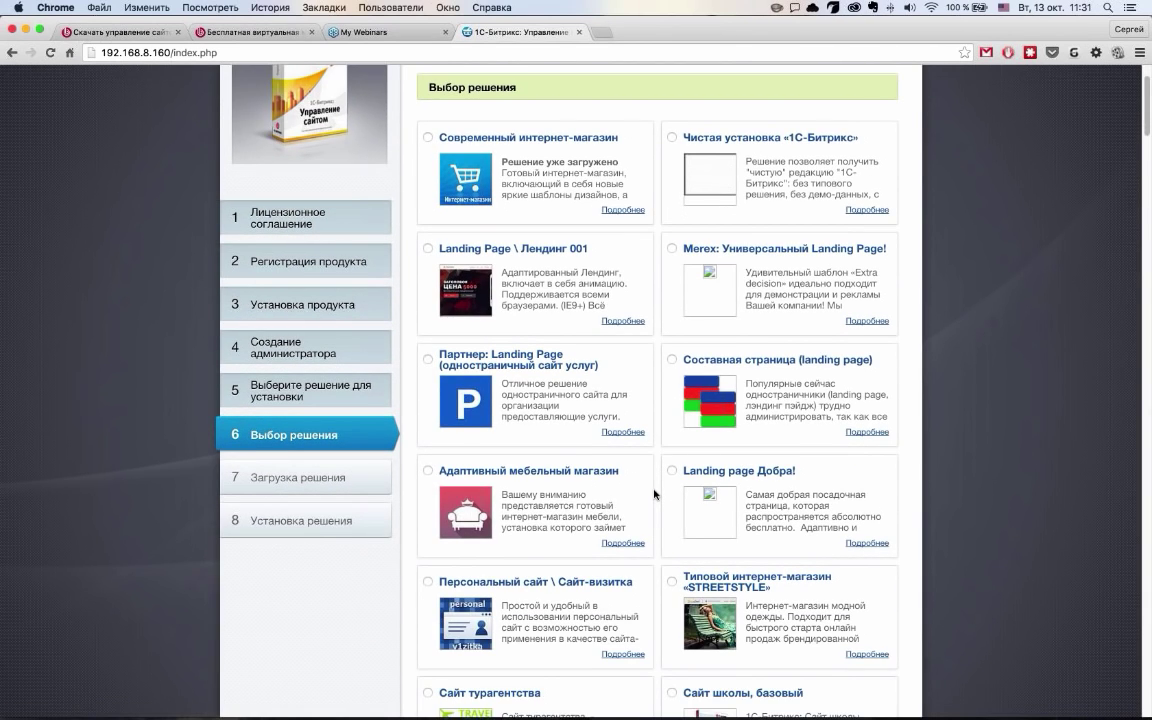
scroll(655, 493, "down", 5)
scroll(655, 492, "down", 20)
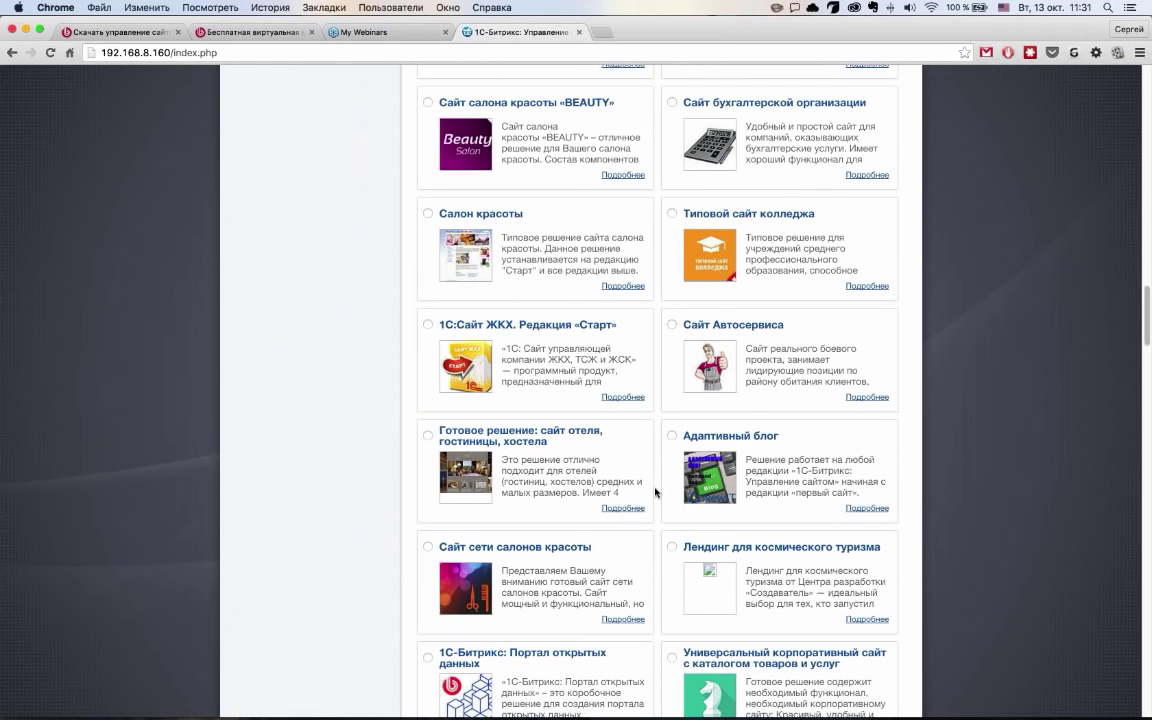
scroll(655, 492, "down", 15)
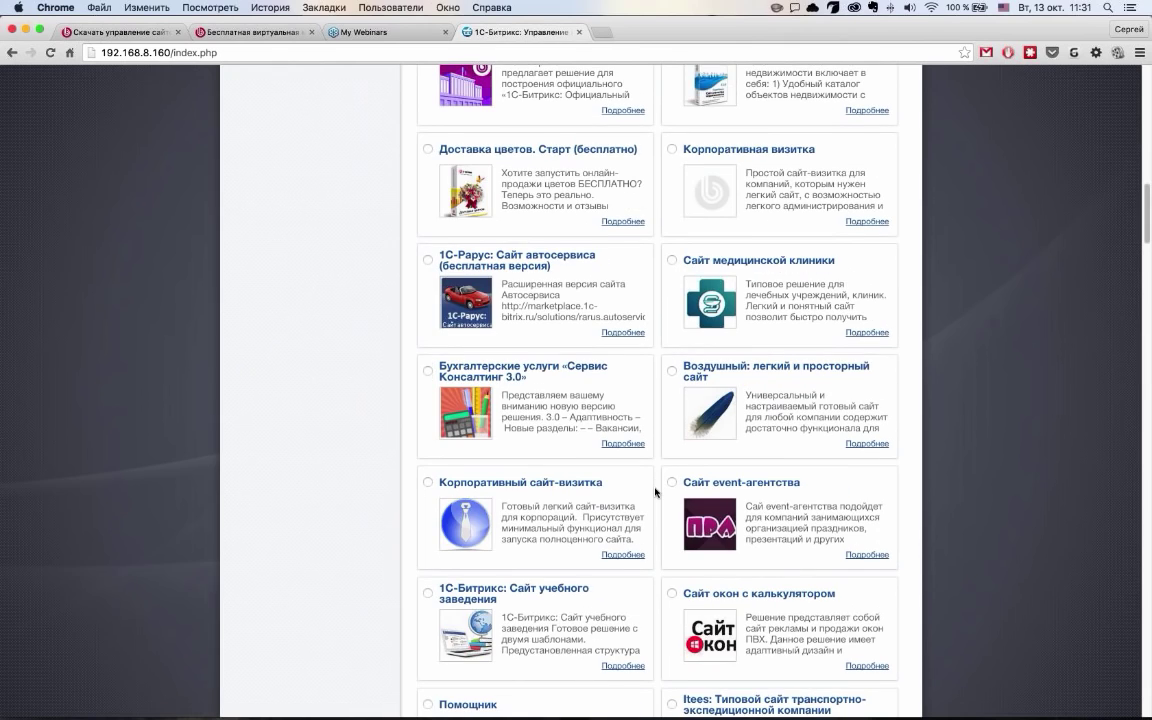
scroll(655, 492, "up", 7)
scroll(655, 492, "down", 15)
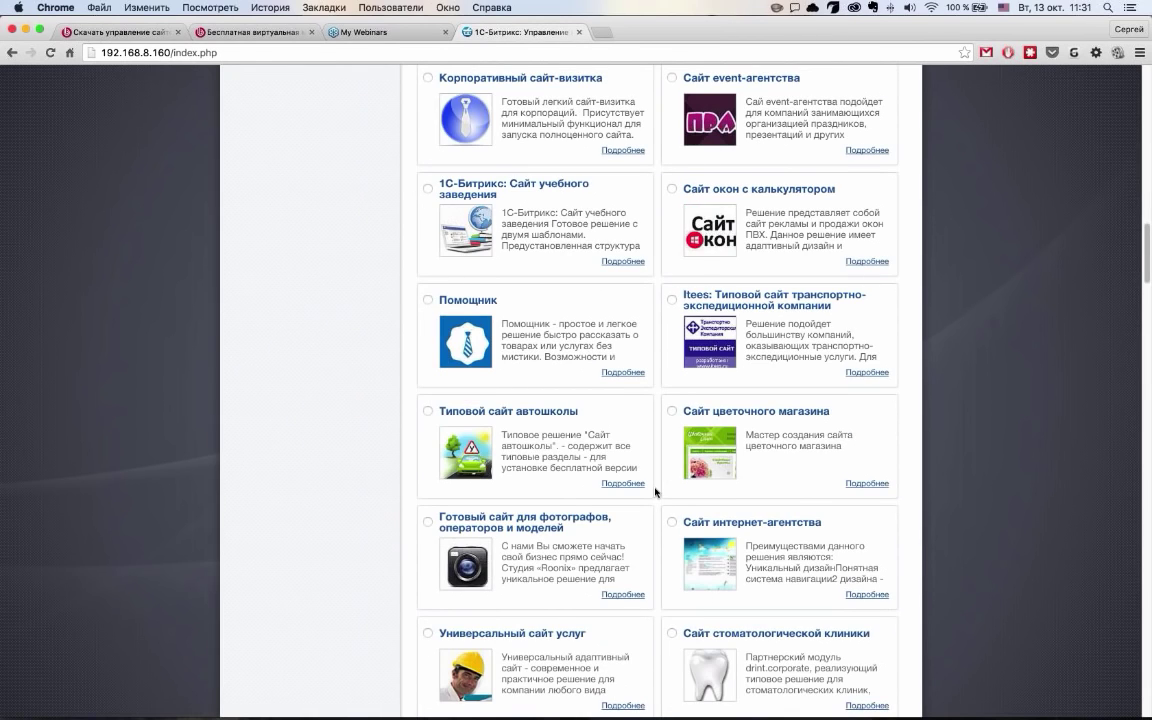
scroll(655, 492, "down", 10)
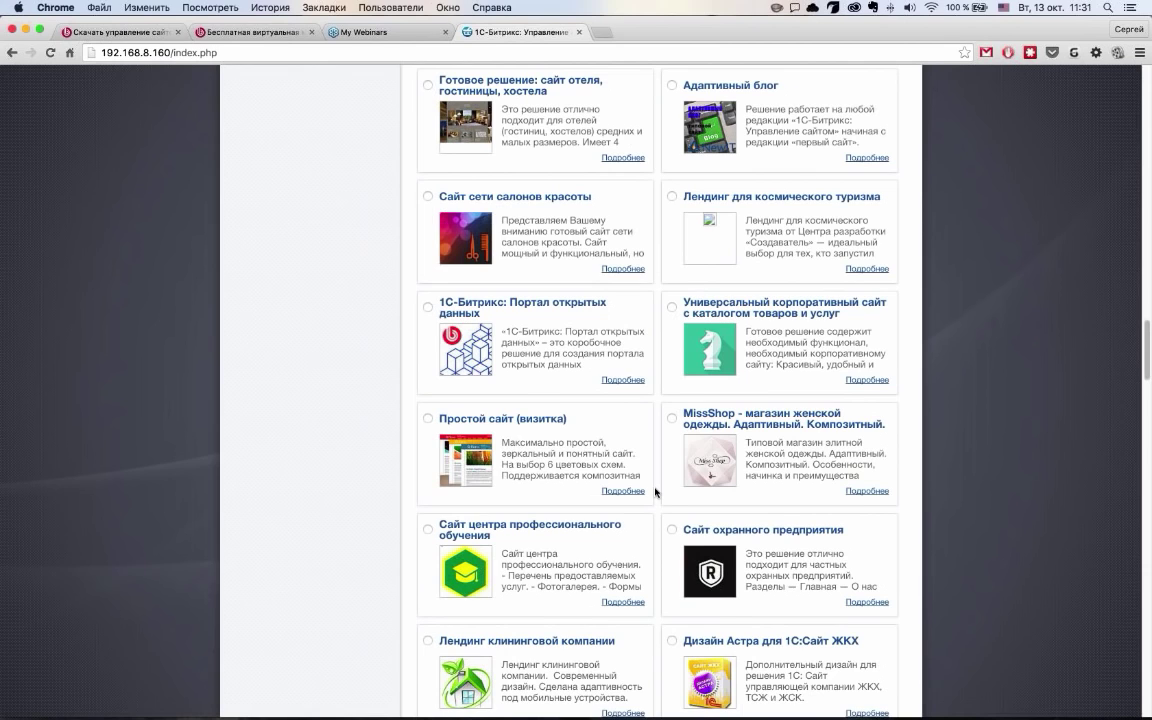
scroll(655, 492, "down", 15)
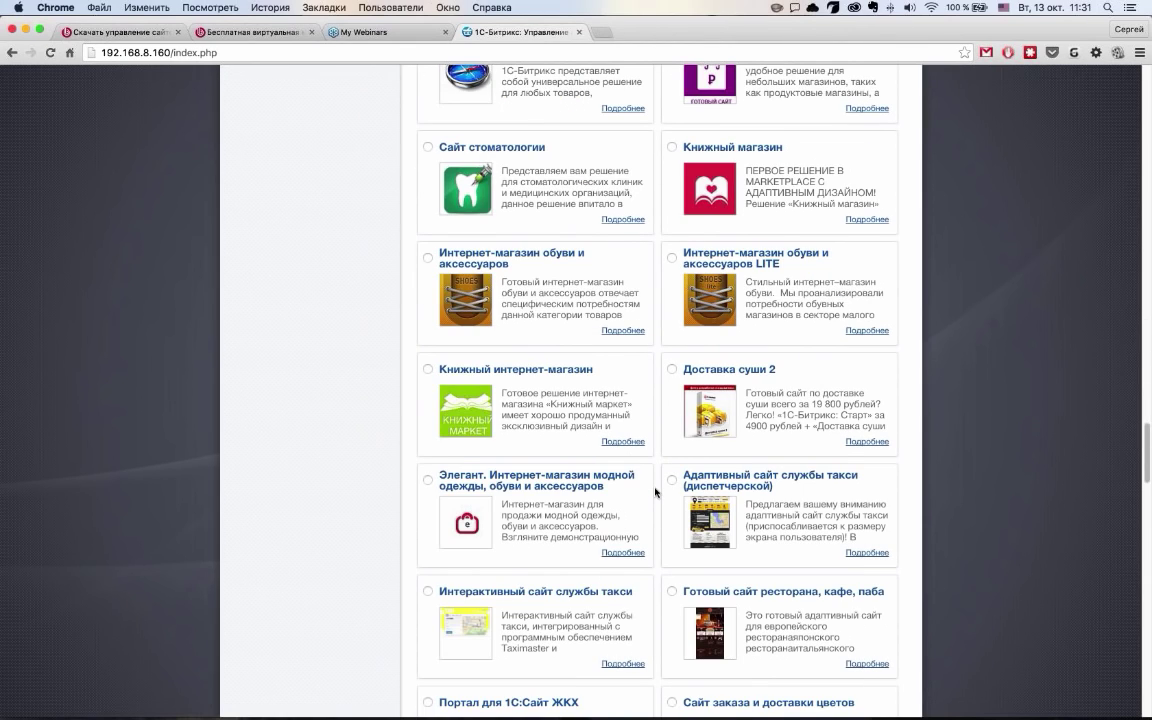
scroll(655, 492, "down", 10)
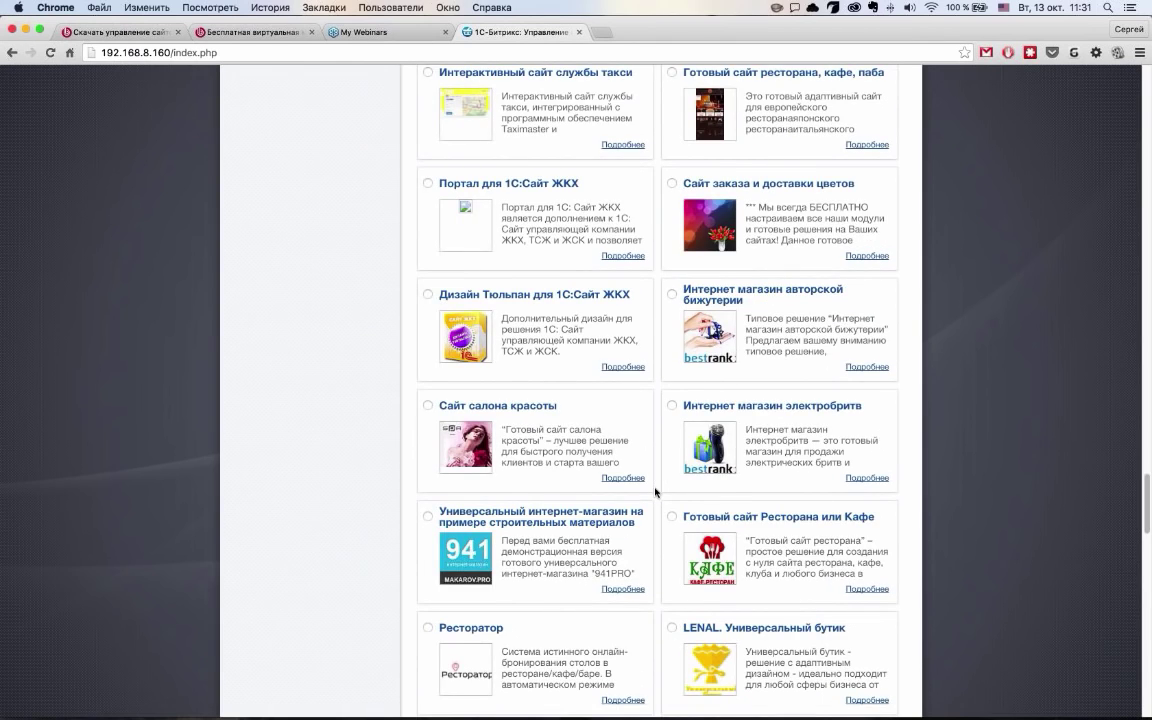
scroll(655, 492, "down", 15)
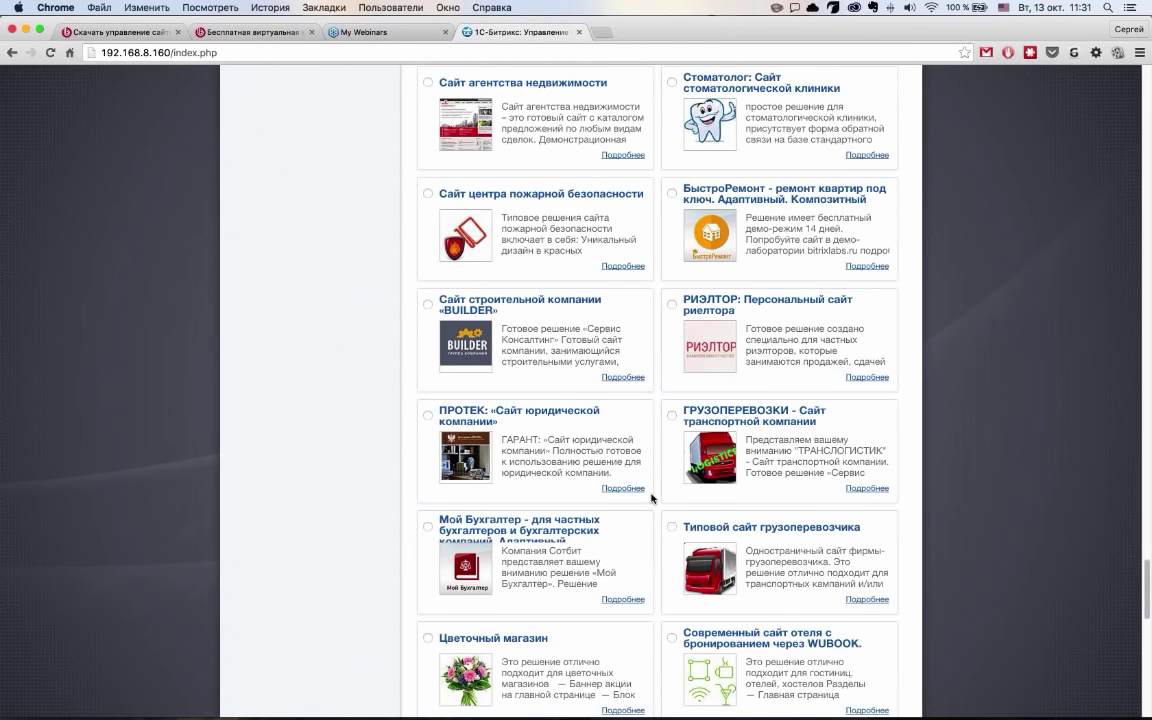
scroll(651, 497, "down", 8)
left_click(470, 442)
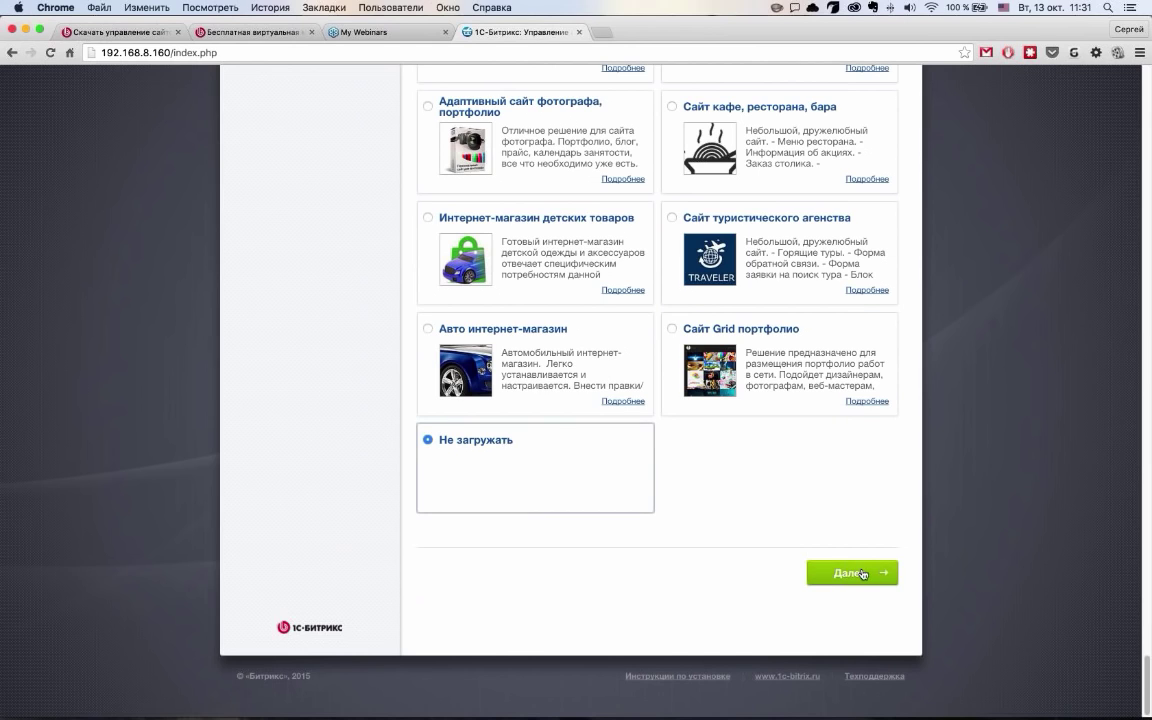
left_click(862, 574)
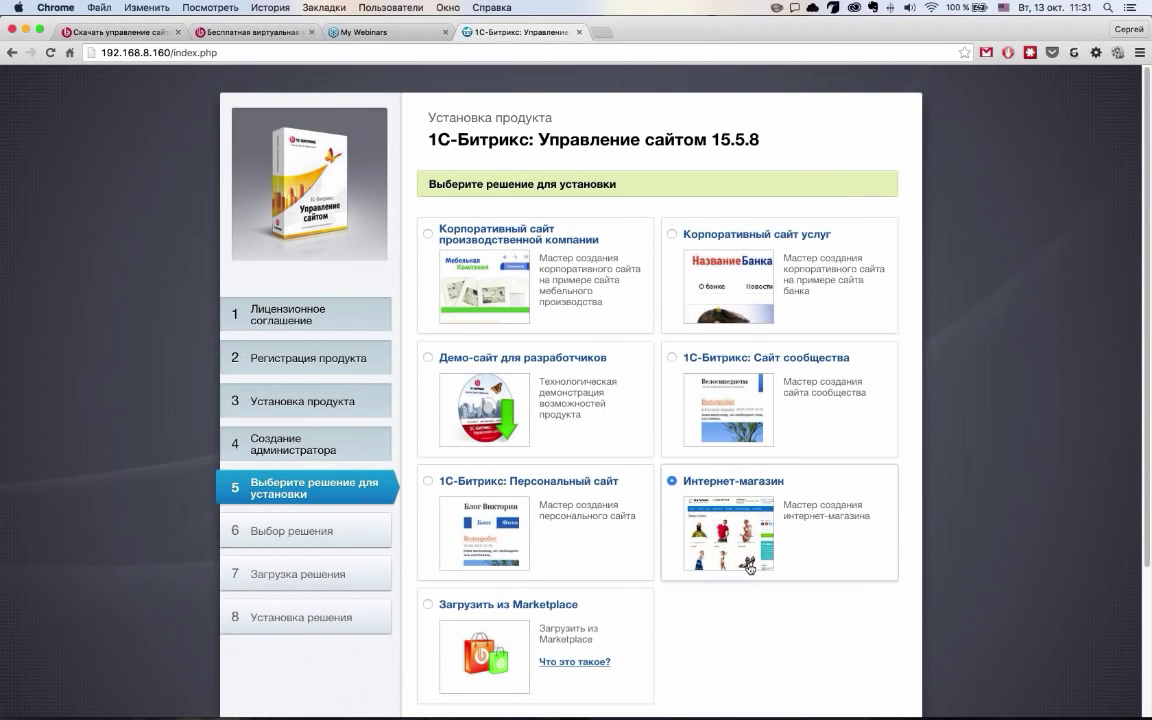
Proceed with the Интернет-магазин solution into its setup wizard
scroll(749, 568, "down", 3)
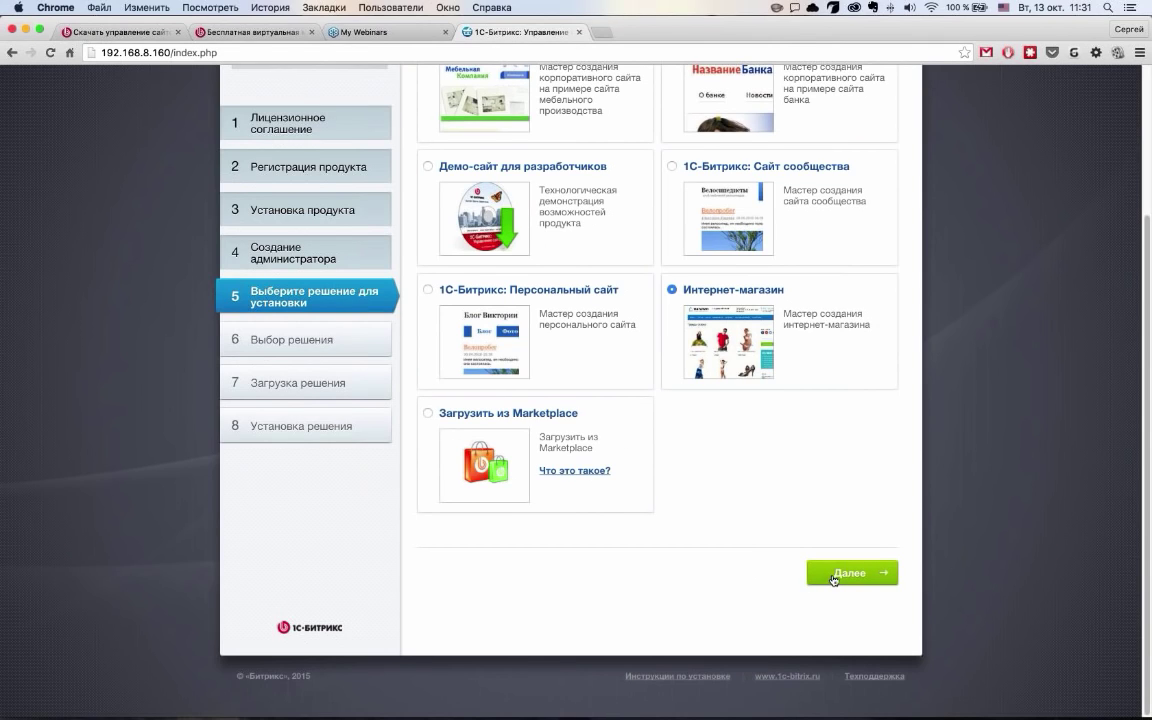
left_click(852, 574)
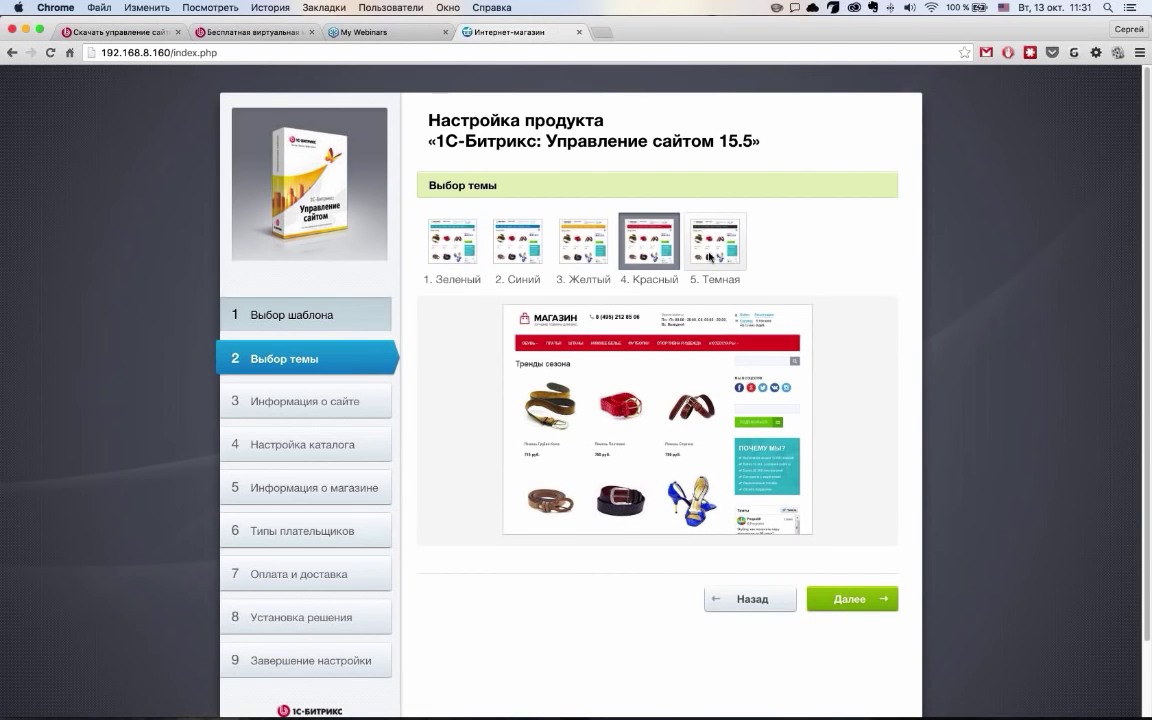
Pick the Синий colour theme for the store
left_click(583, 241)
left_click(533, 250)
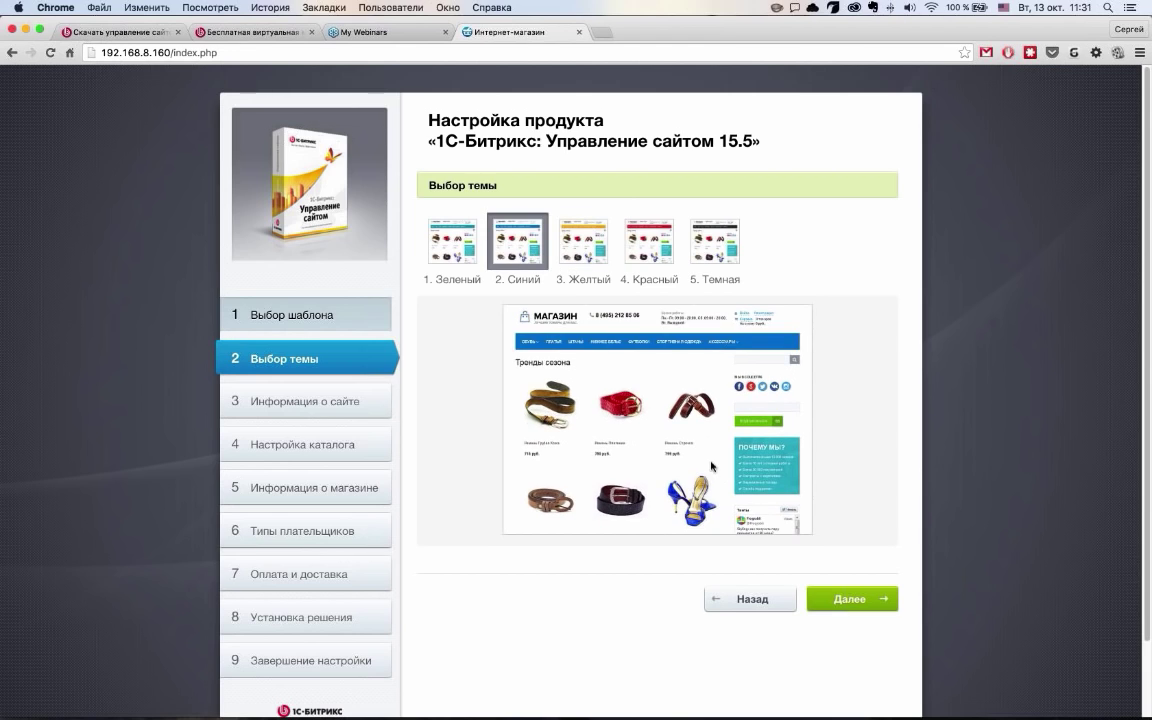
left_click(842, 598)
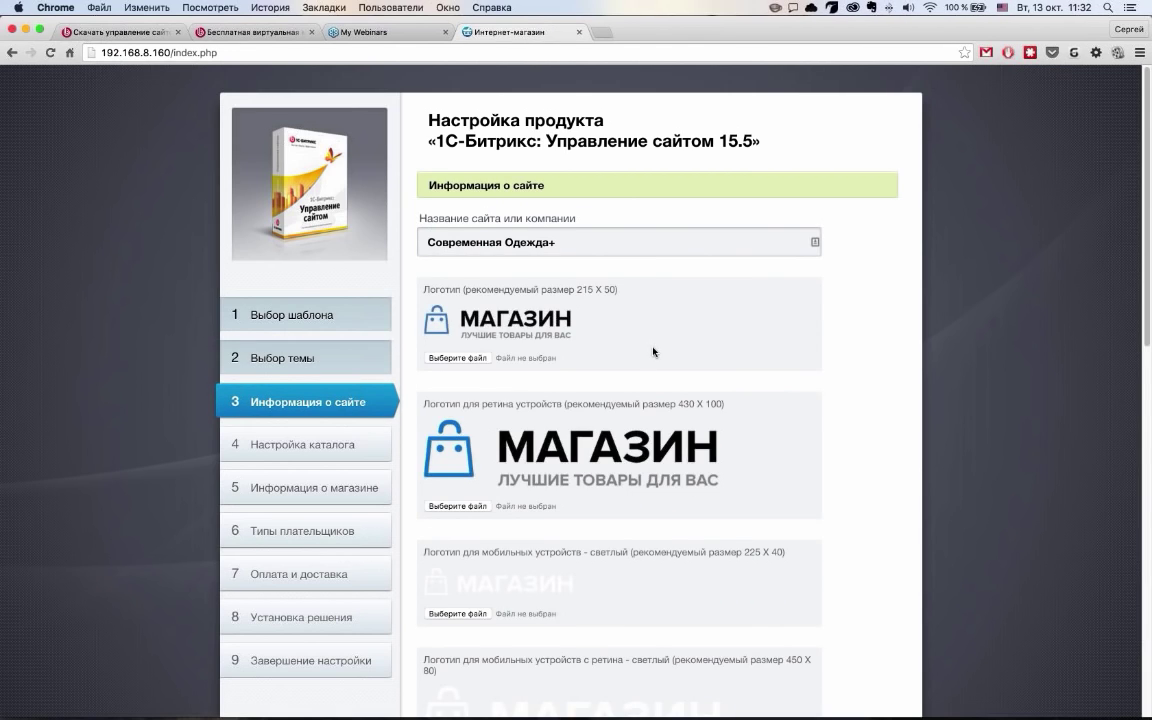
Review the prefilled Современная Одежда+ site information and submit it
scroll(660, 360, "down", 1)
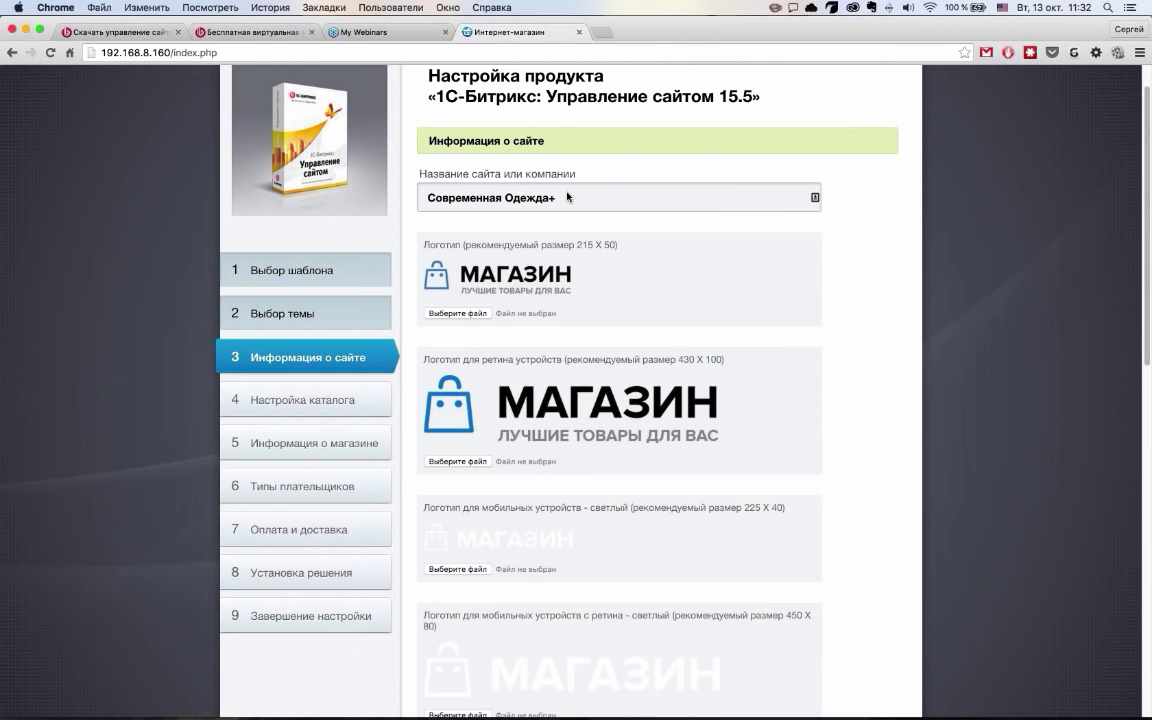
scroll(600, 250, "down", 5)
scroll(562, 421, "up", 5)
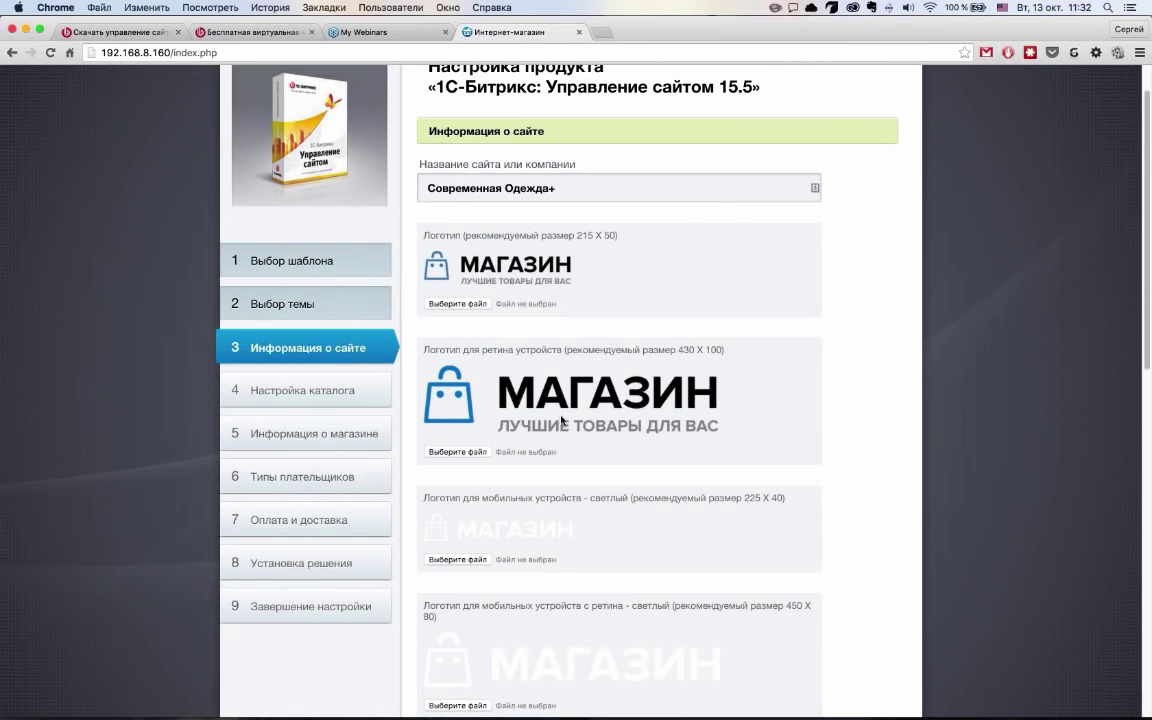
scroll(644, 338, "down", 1)
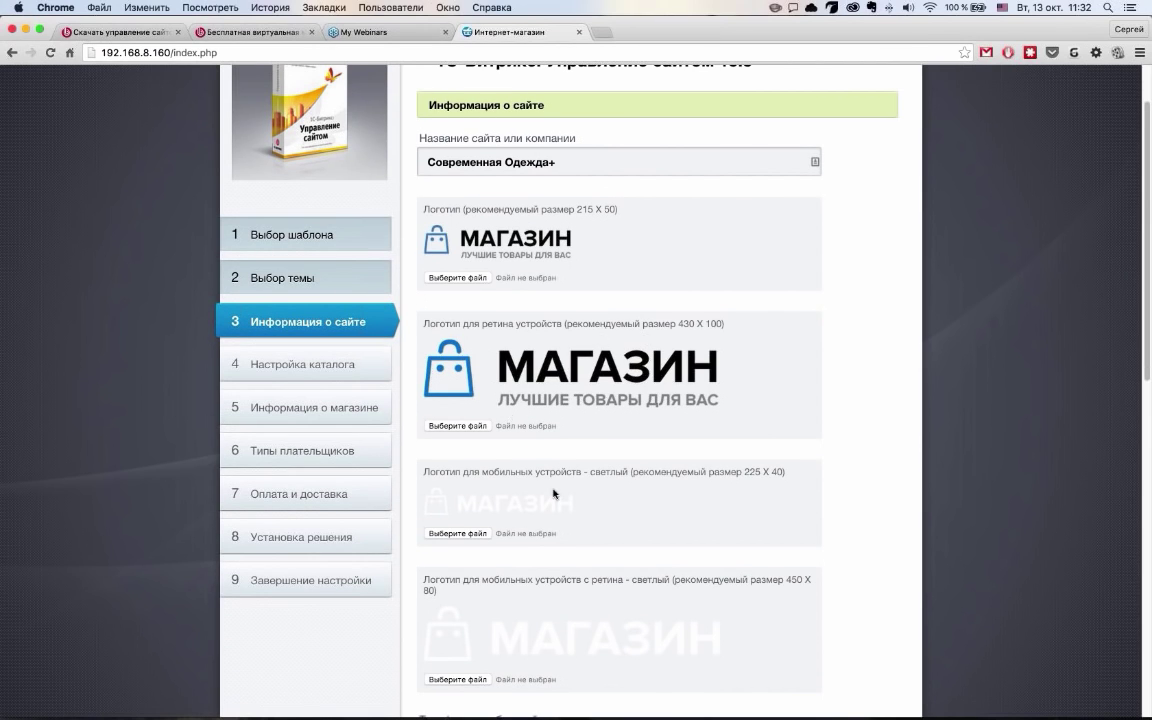
scroll(555, 500, "down", 4)
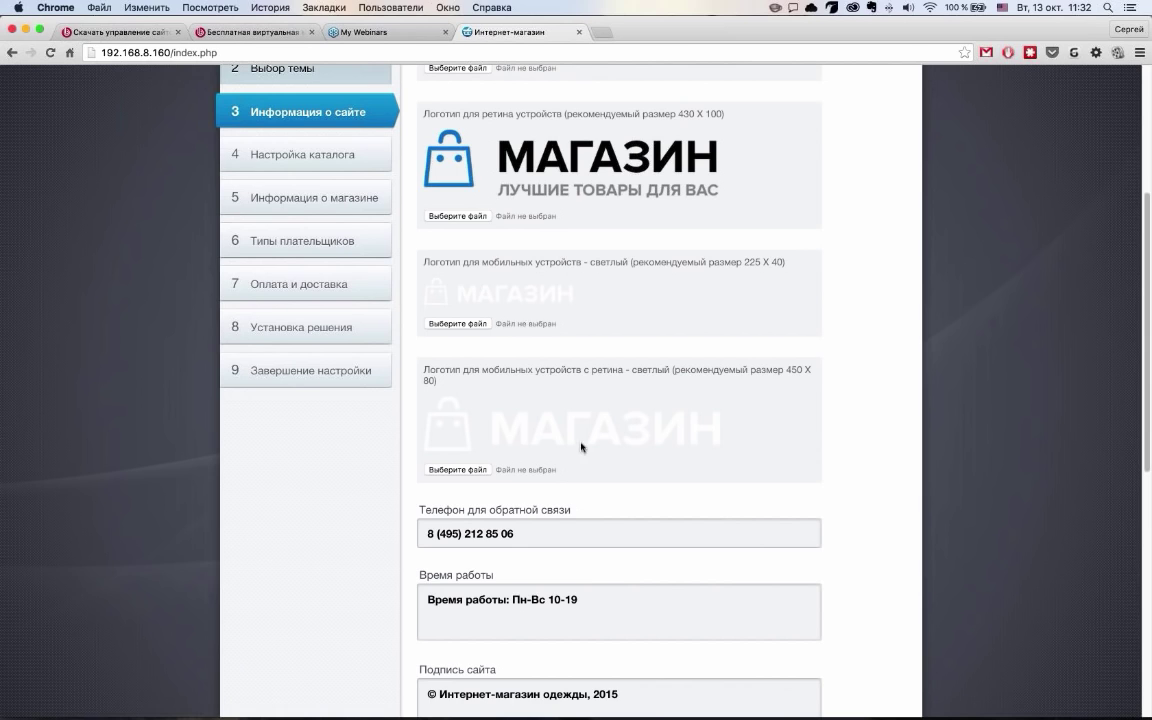
scroll(560, 410, "down", 2)
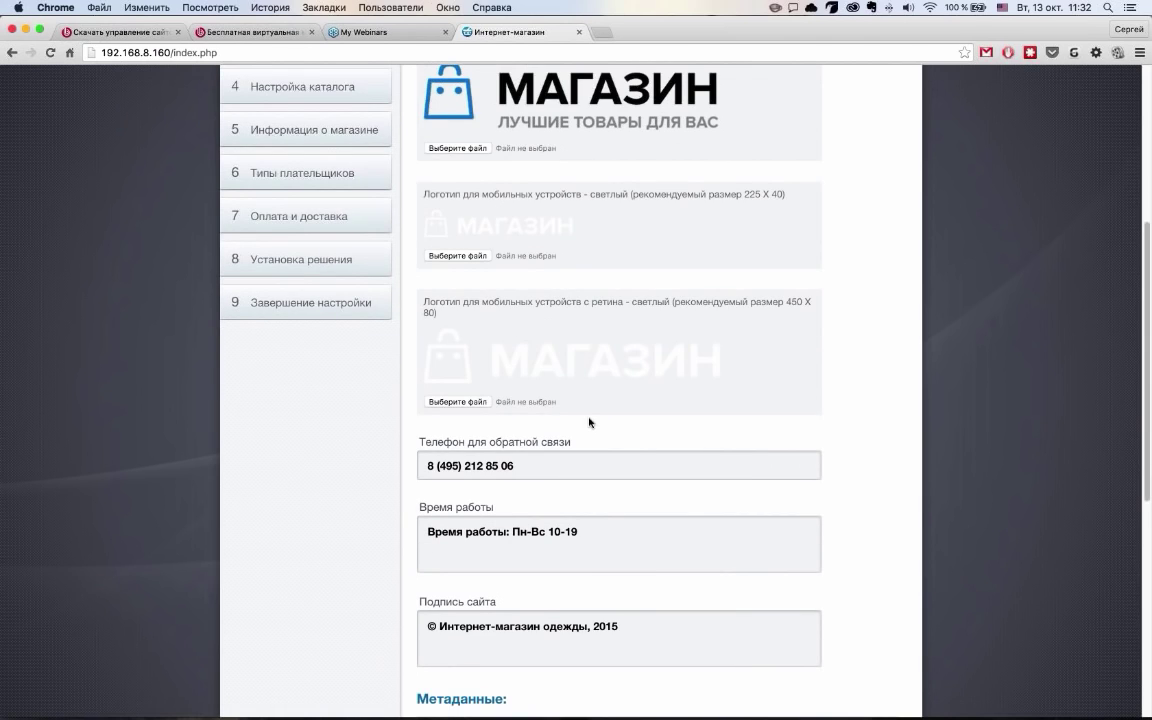
scroll(590, 423, "down", 3)
scroll(589, 423, "down", 6)
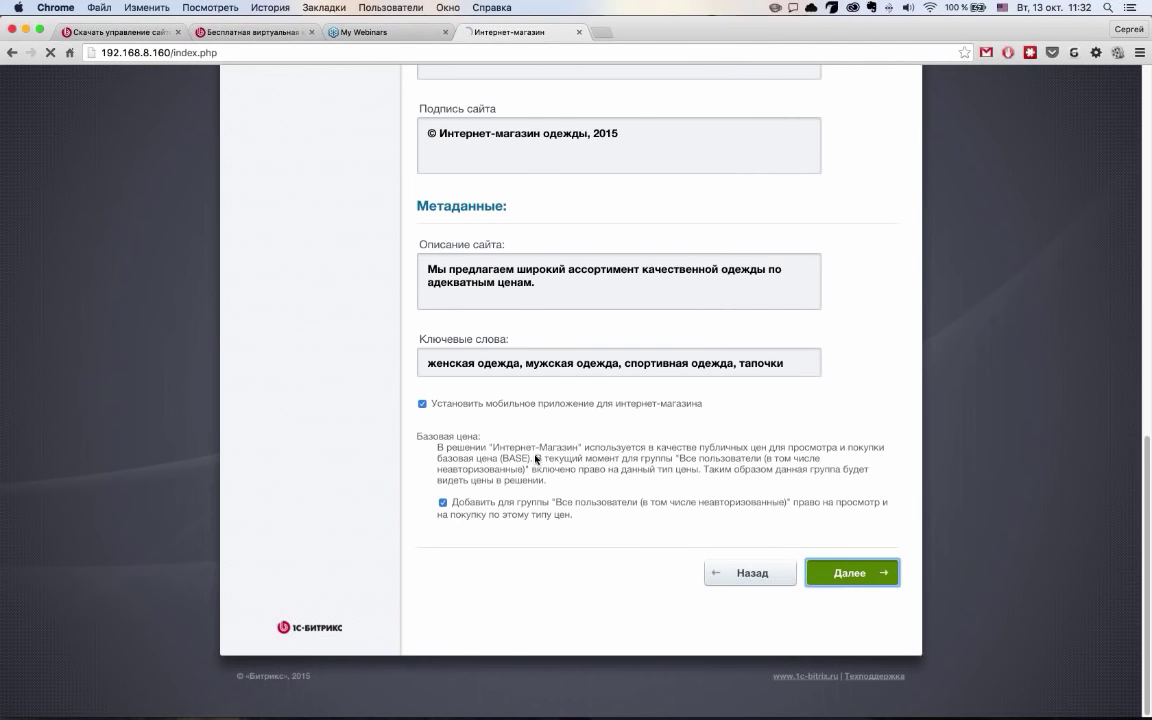
left_click(850, 573)
Disable 'Включить складской учет', then accept the store's company and bank details
left_click(431, 252)
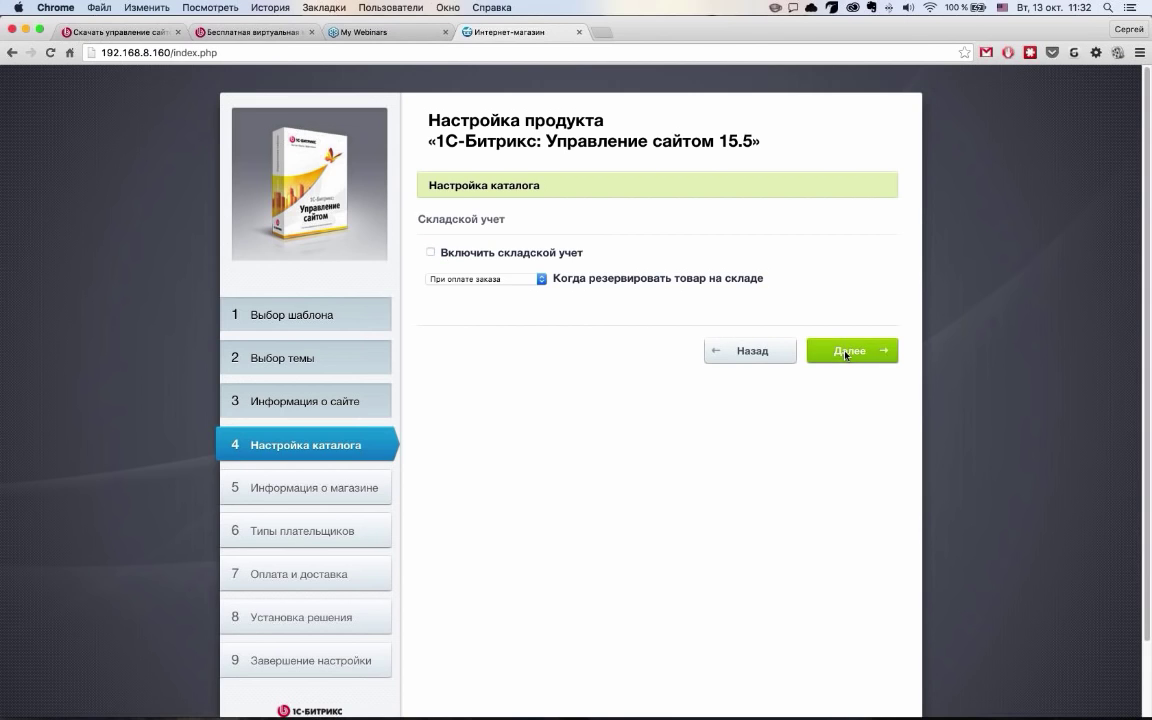
left_click(838, 350)
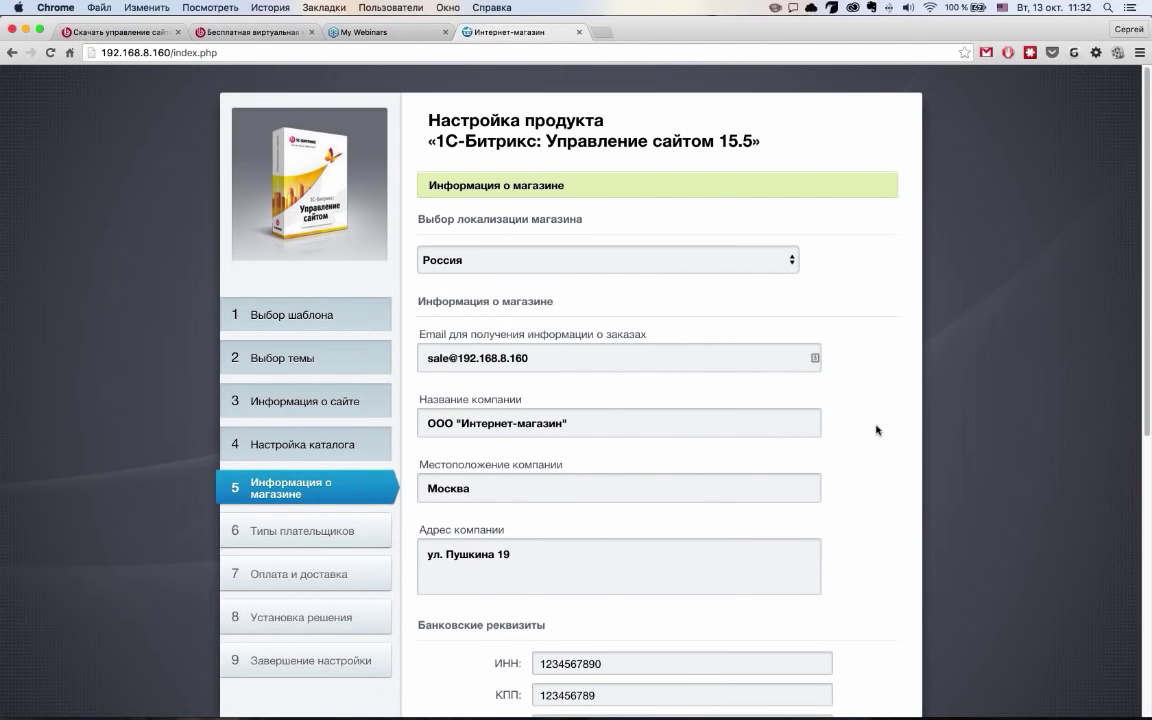
scroll(877, 429, "down", 2)
scroll(880, 431, "down", 3)
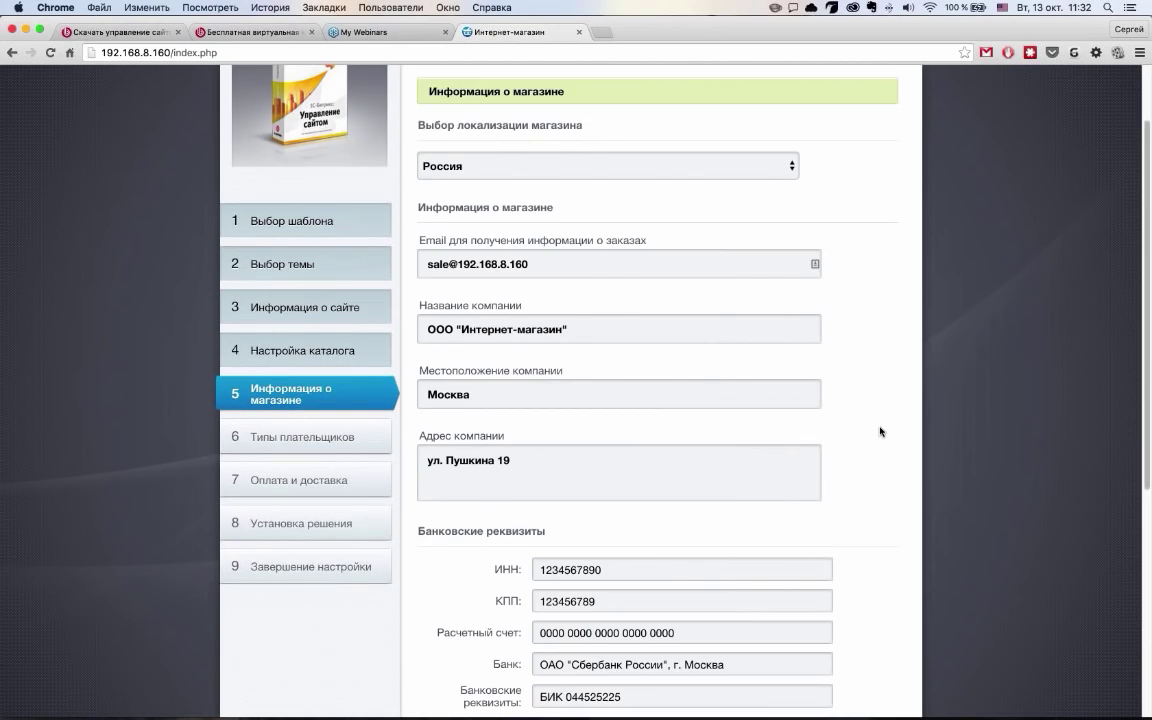
scroll(880, 431, "down", 10)
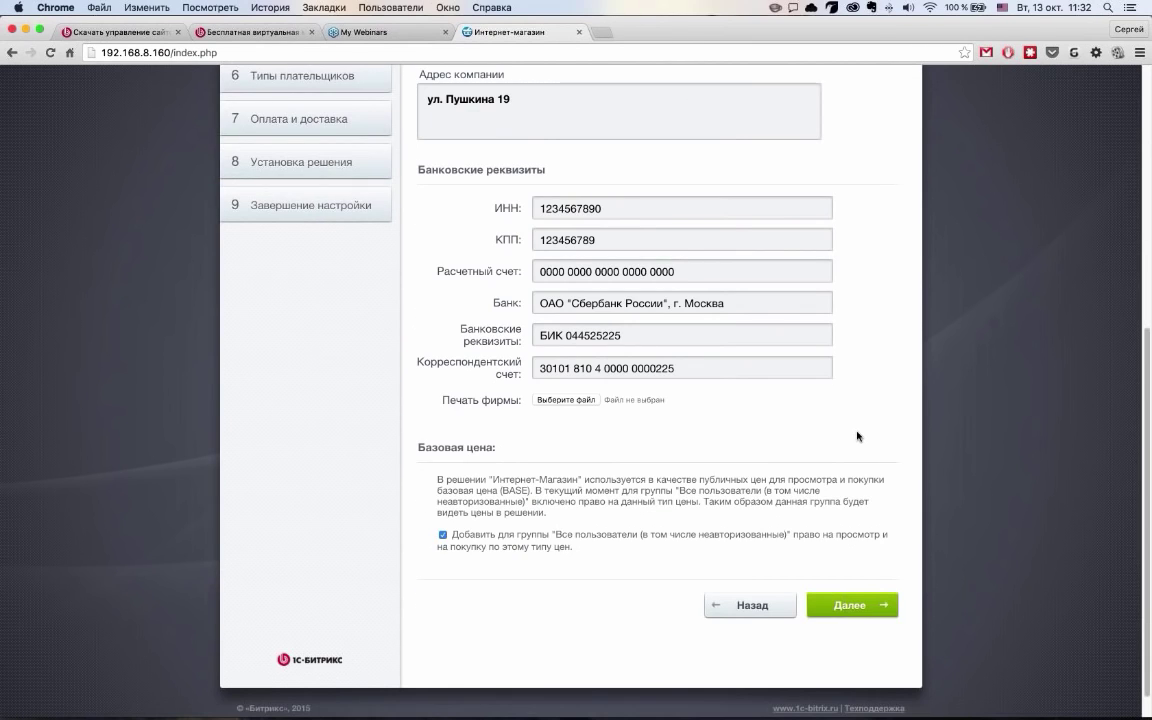
scroll(858, 436, "up", 10)
scroll(859, 436, "down", 2)
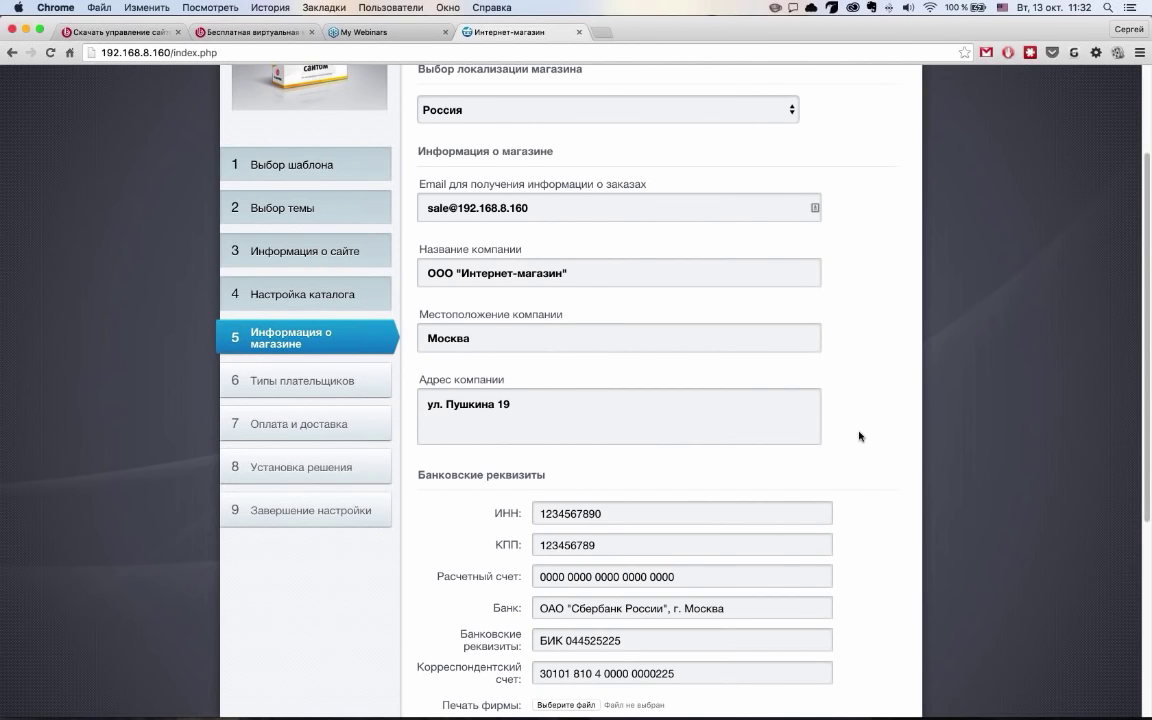
scroll(860, 436, "down", 9)
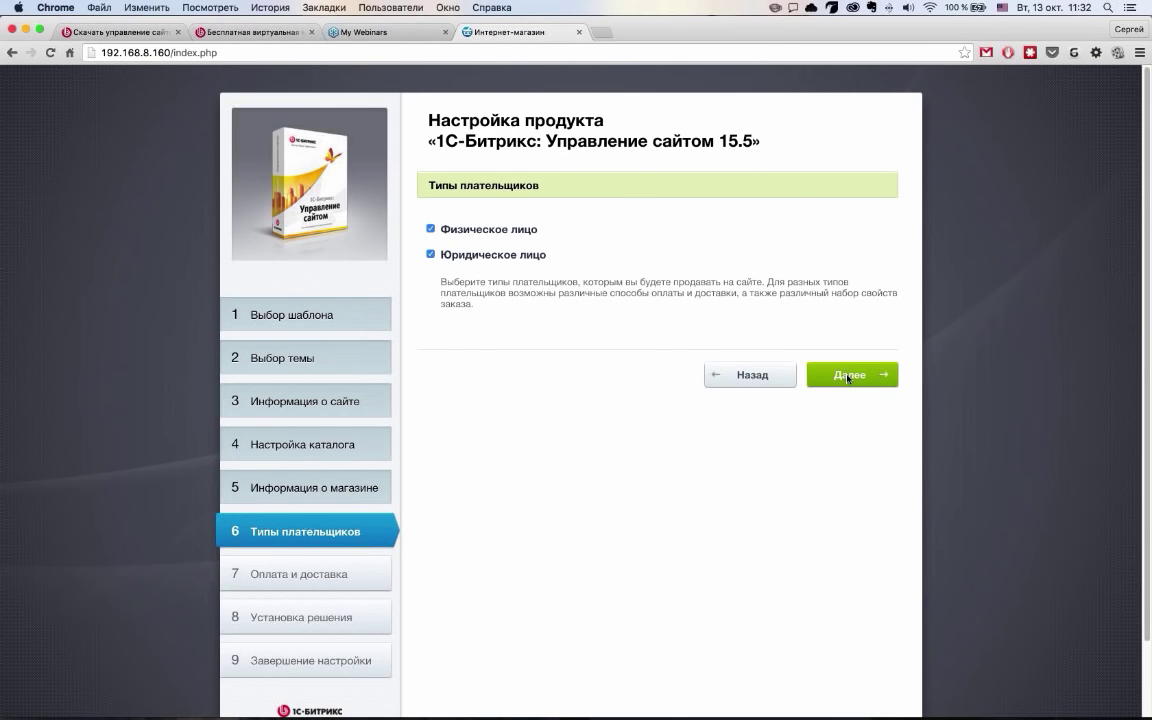
left_click(846, 375)
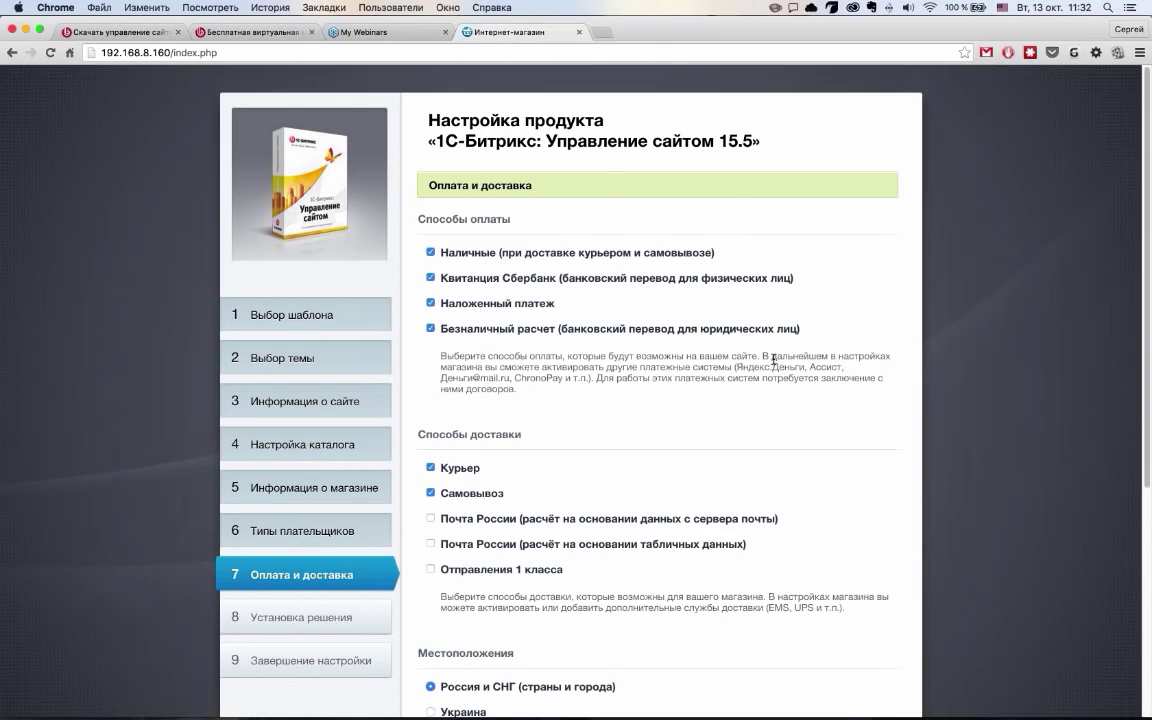
Enable 'Почта России' delivery calculated from post server data and start installing the solution
scroll(531, 291, "down", 1)
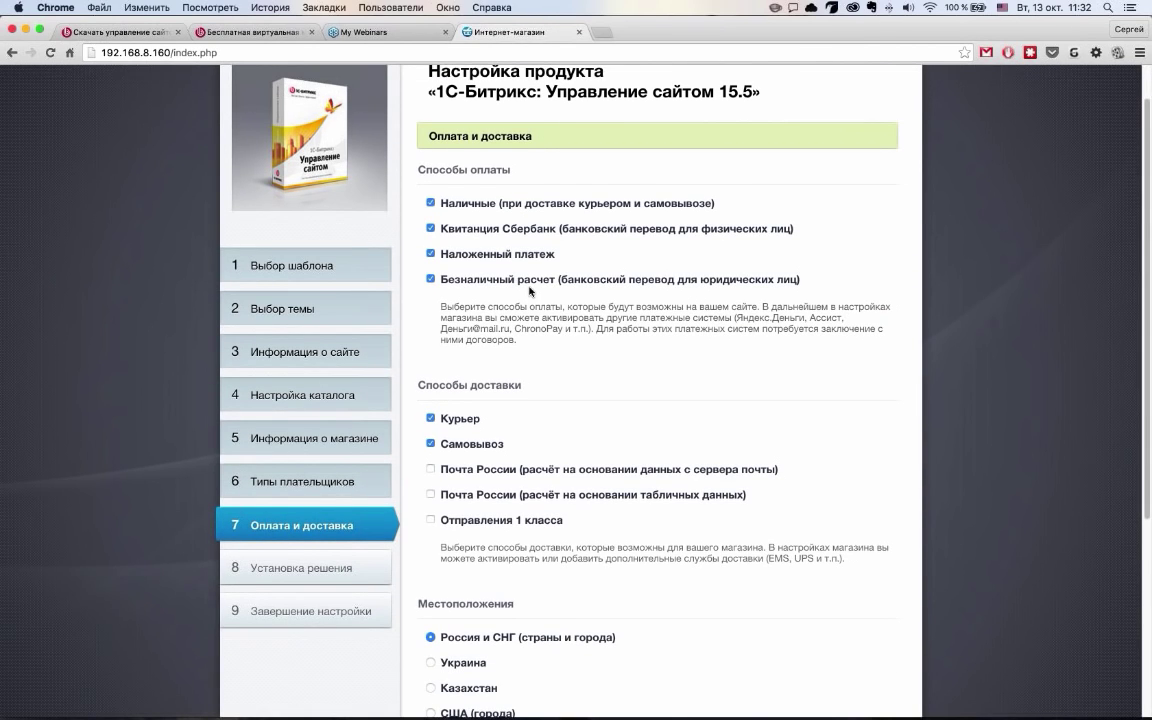
scroll(531, 291, "down", 2)
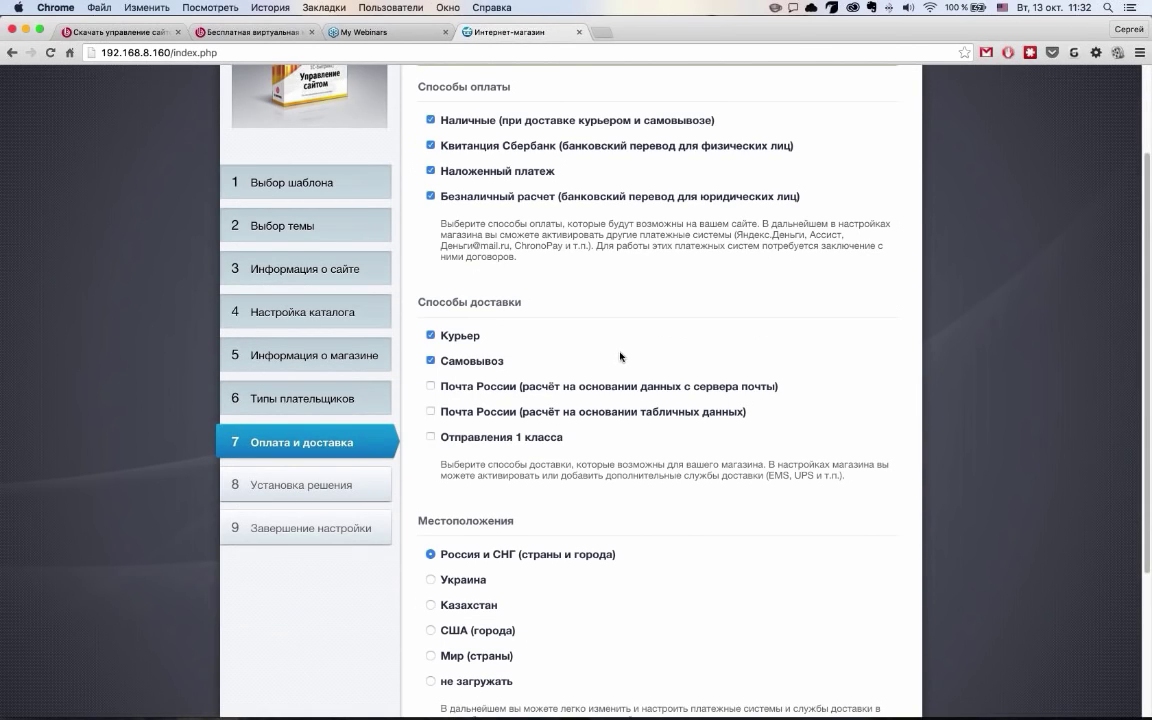
scroll(420, 316, "down", 2)
left_click(431, 299)
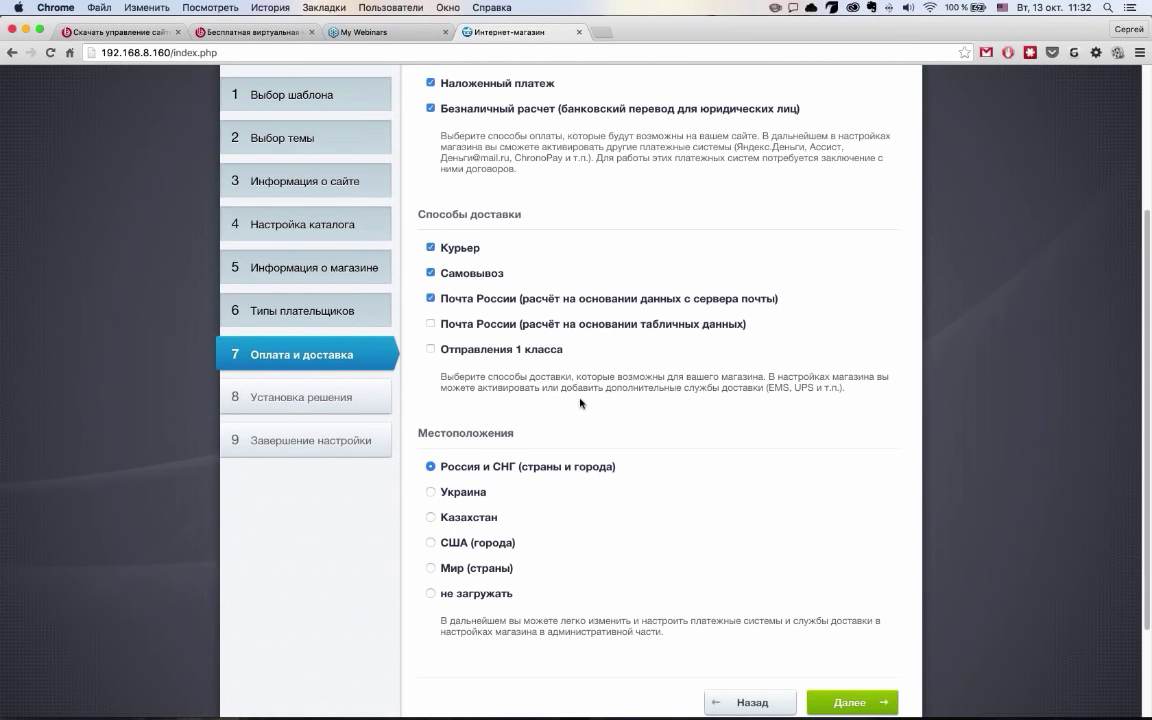
scroll(581, 403, "down", 1)
scroll(484, 366, "down", 1)
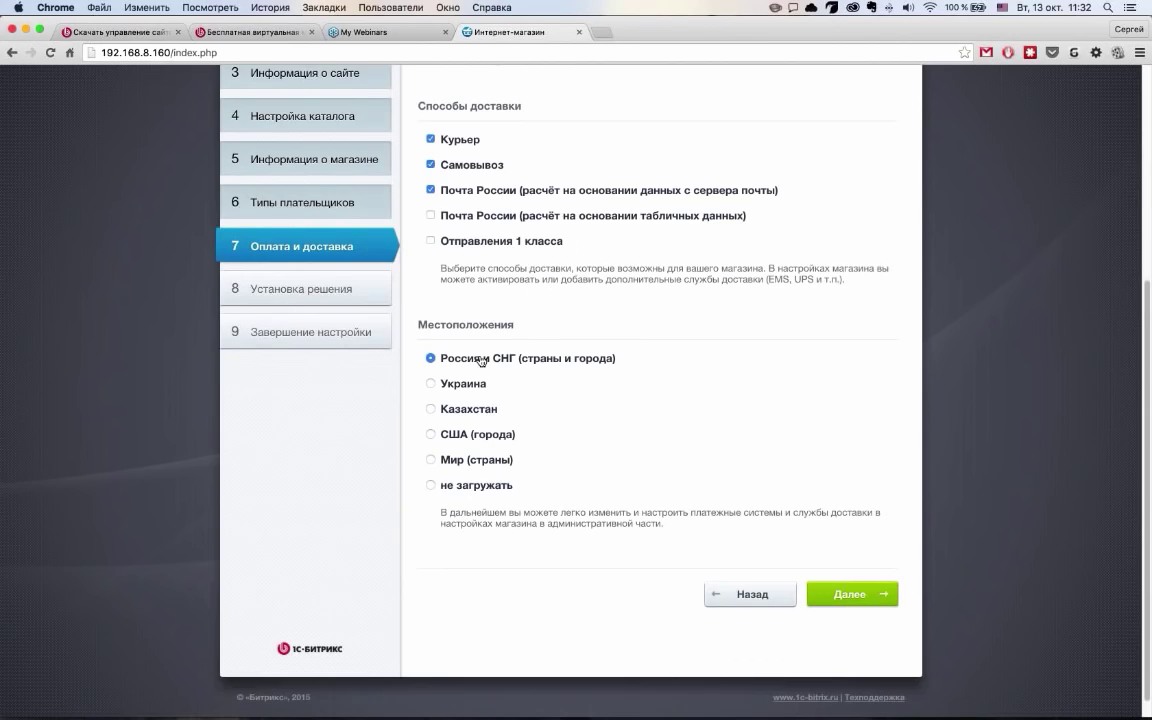
left_click(848, 594)
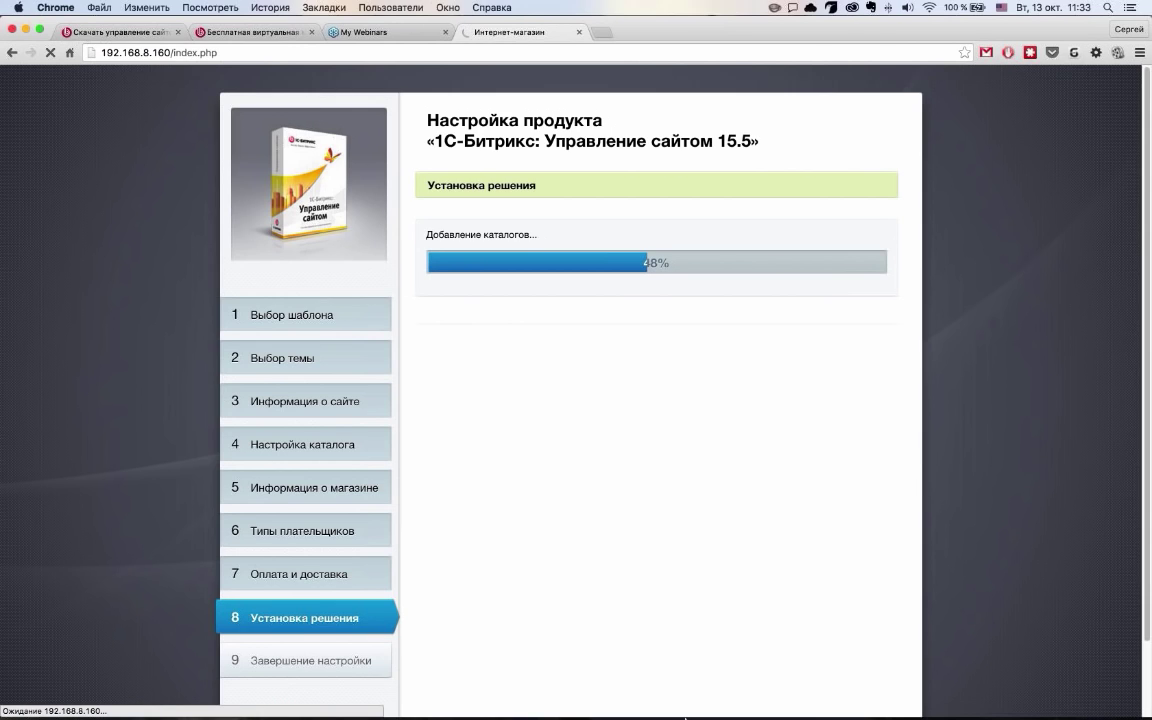
left_click(702, 695)
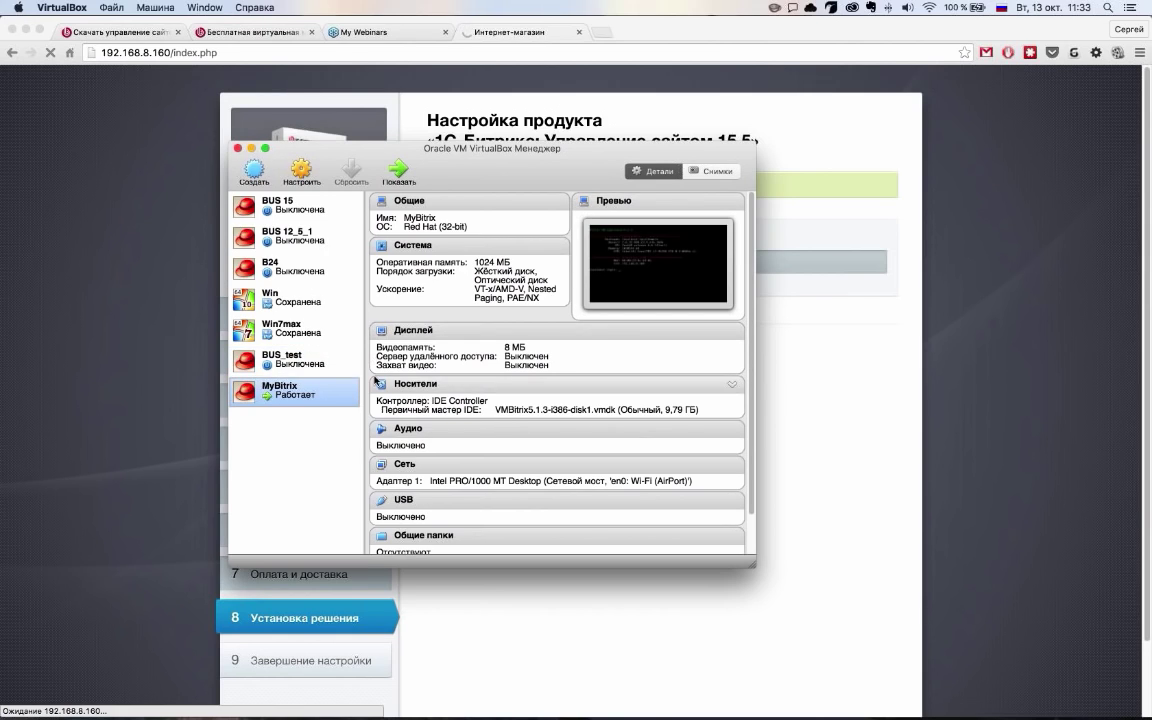
After 'Установка продукта завершена!' appears, go to the new МАГАЗИН store site
left_click(855, 282)
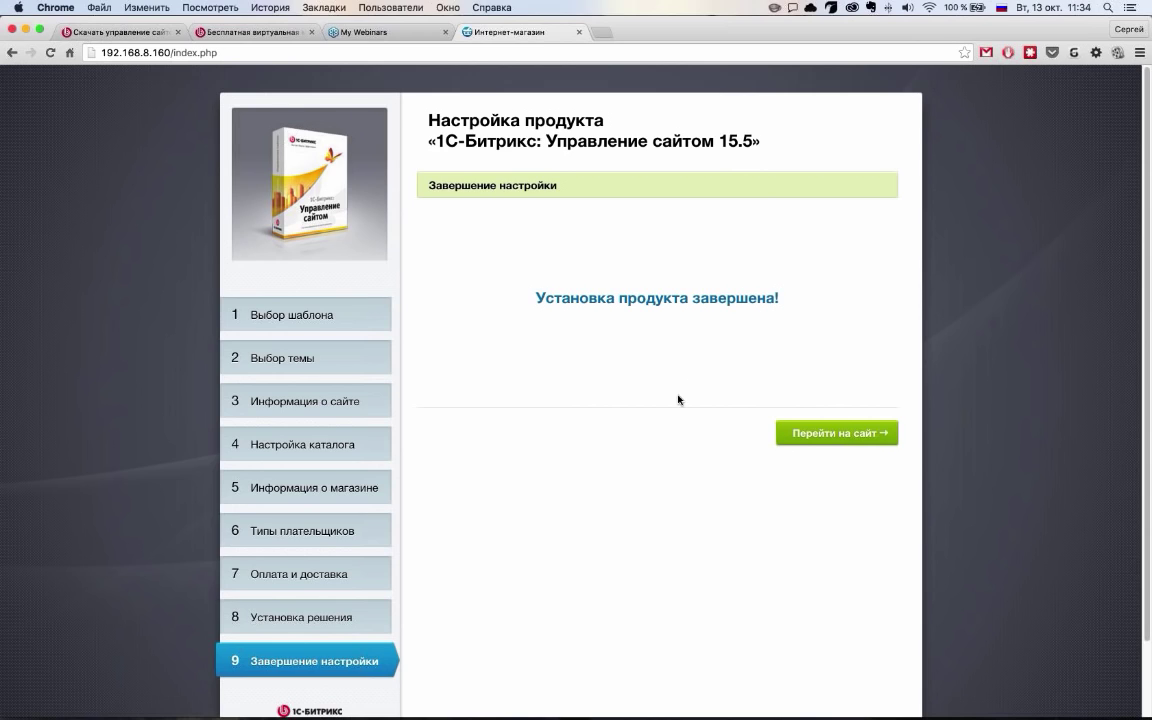
left_click(835, 433)
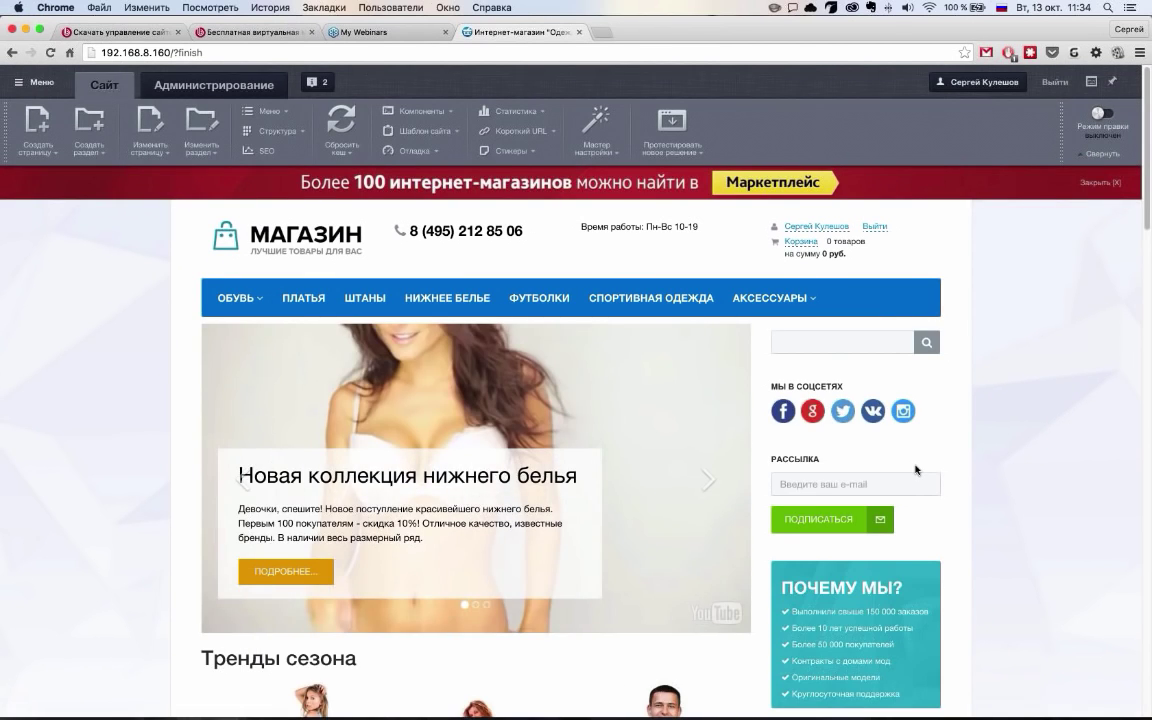
Close the Marketplace advertising banner on the store home page
scroll(103, 467, "down", 1)
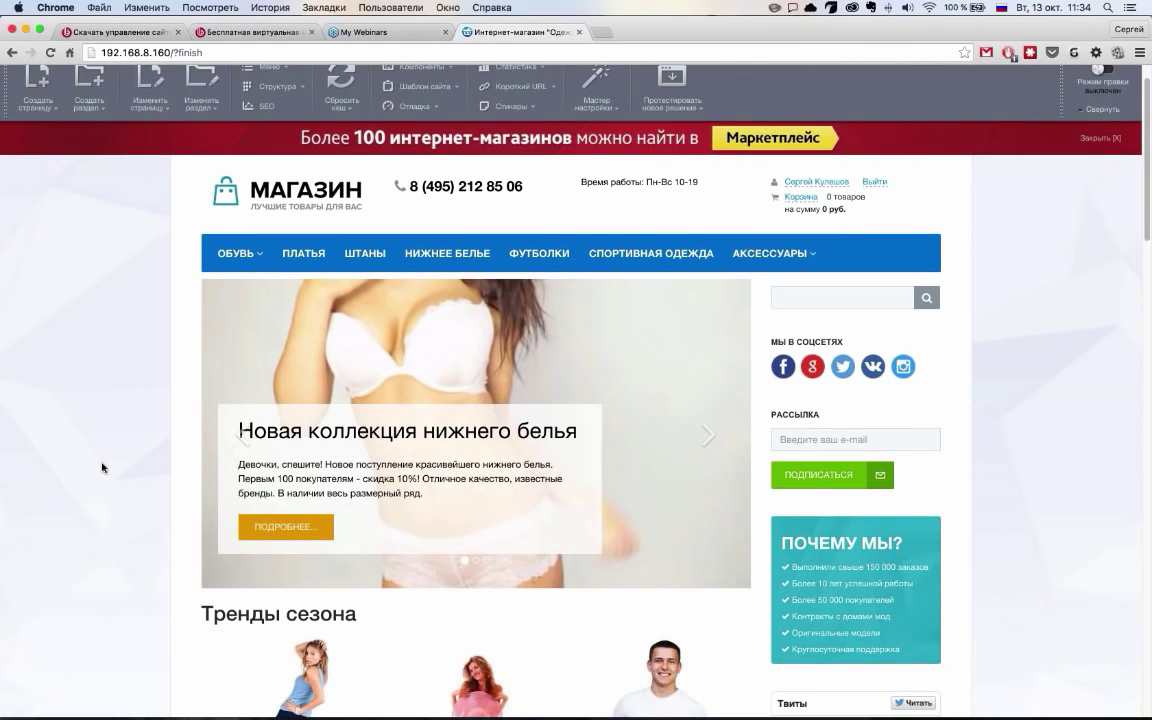
scroll(103, 467, "down", 10)
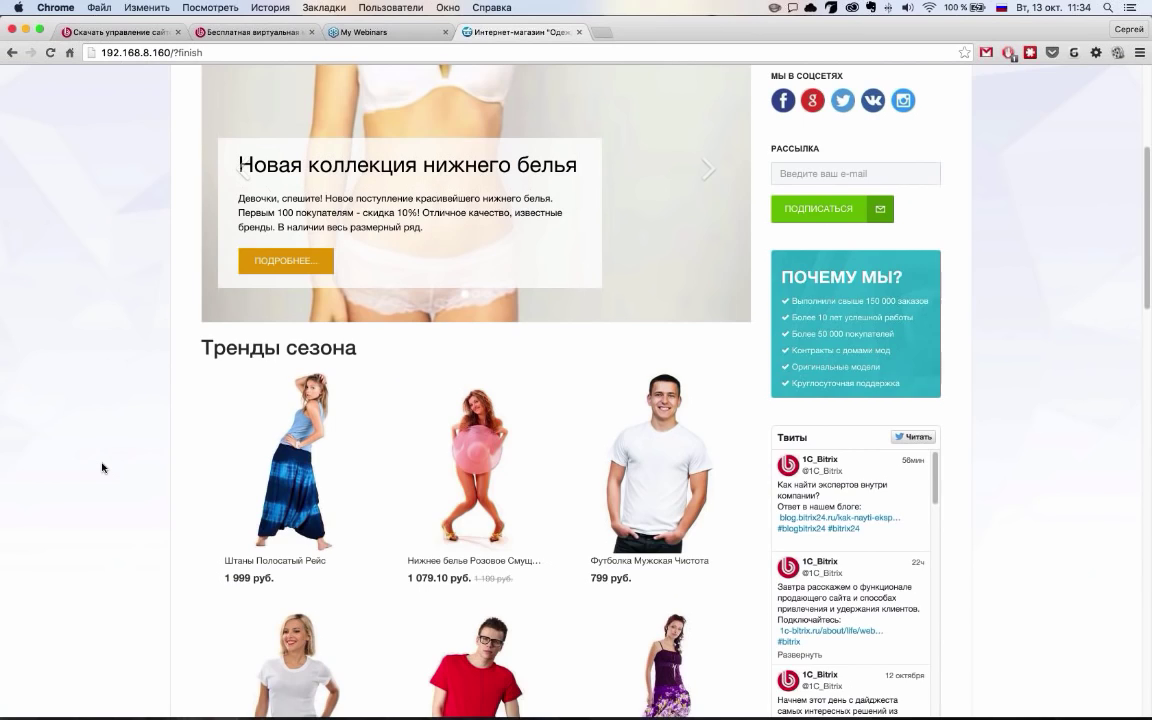
scroll(103, 467, "up", 10)
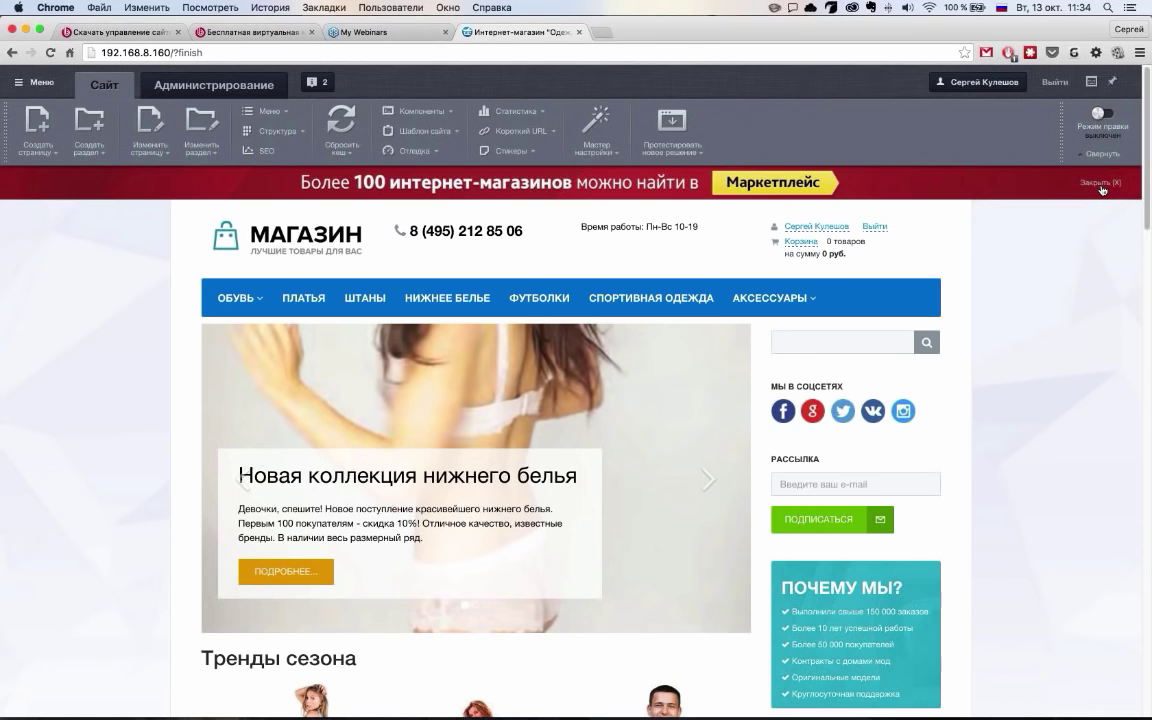
left_click(1102, 186)
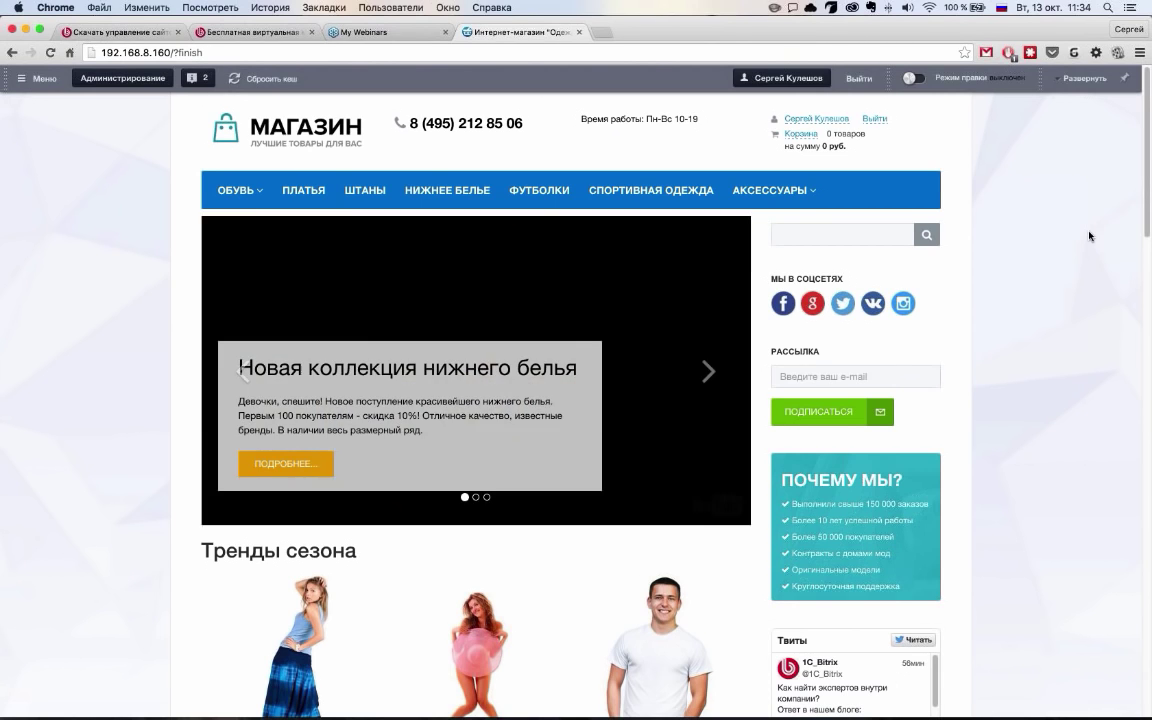
Scroll down to the product pagination and open page 2 of the listing
scroll(891, 385, "down", 1)
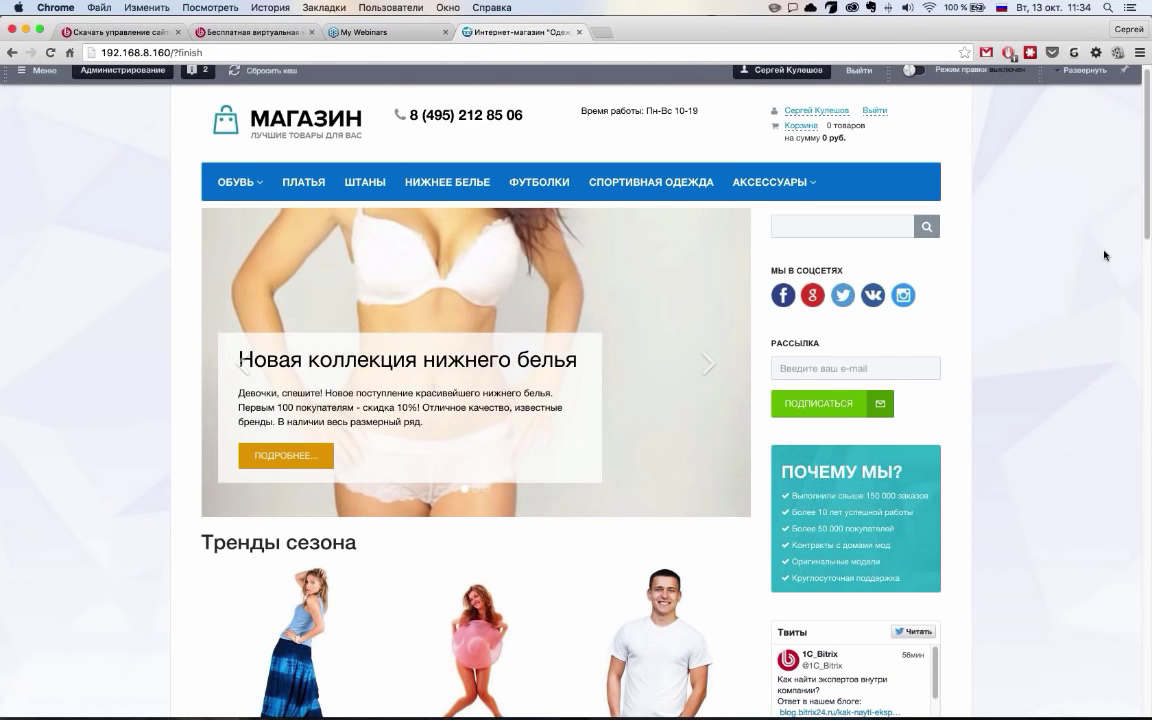
scroll(62, 272, "up", 1)
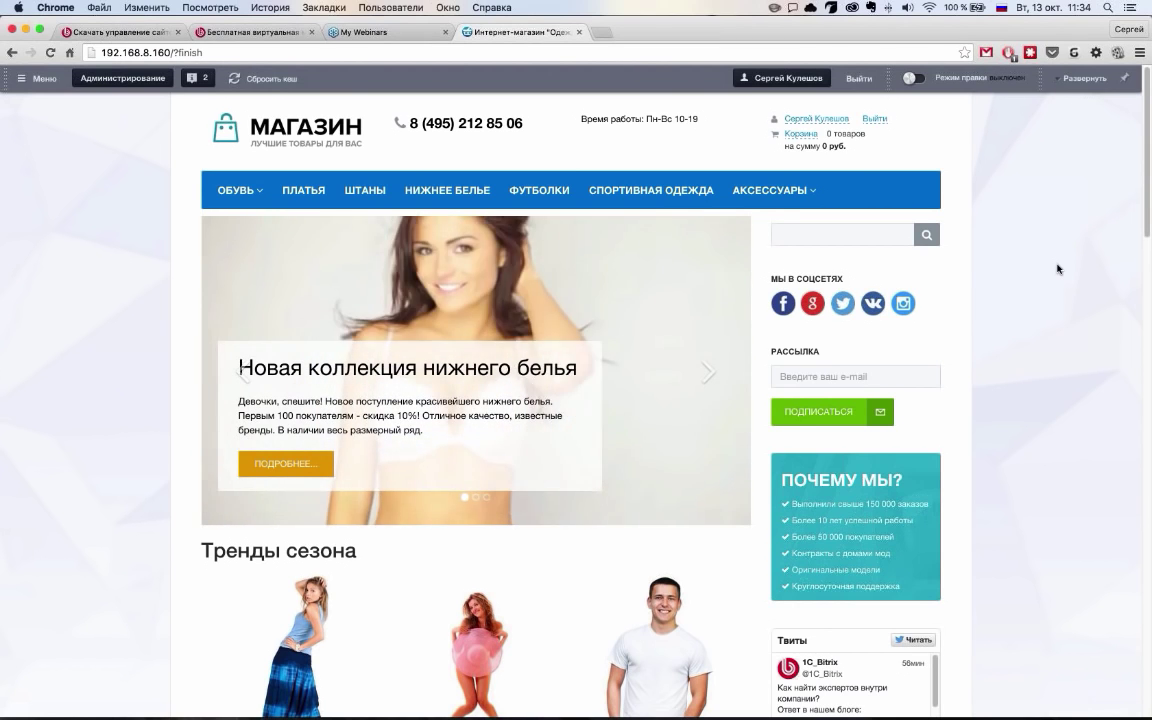
scroll(212, 271, "down", 3)
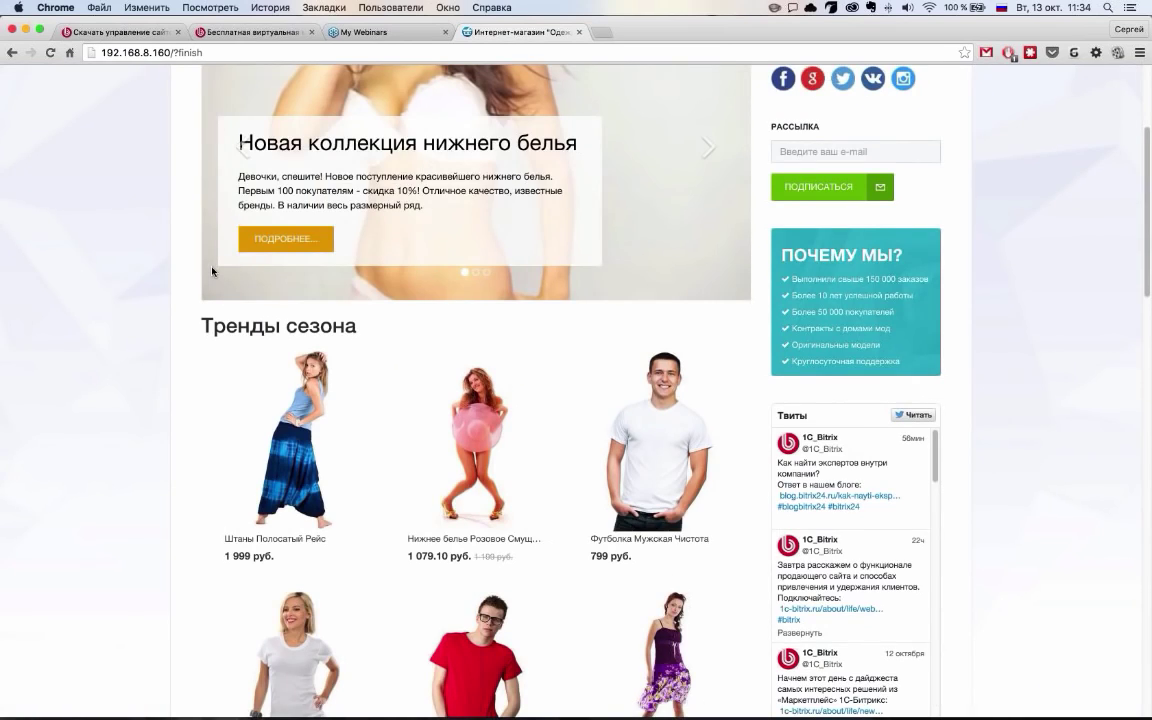
scroll(212, 271, "up", 3)
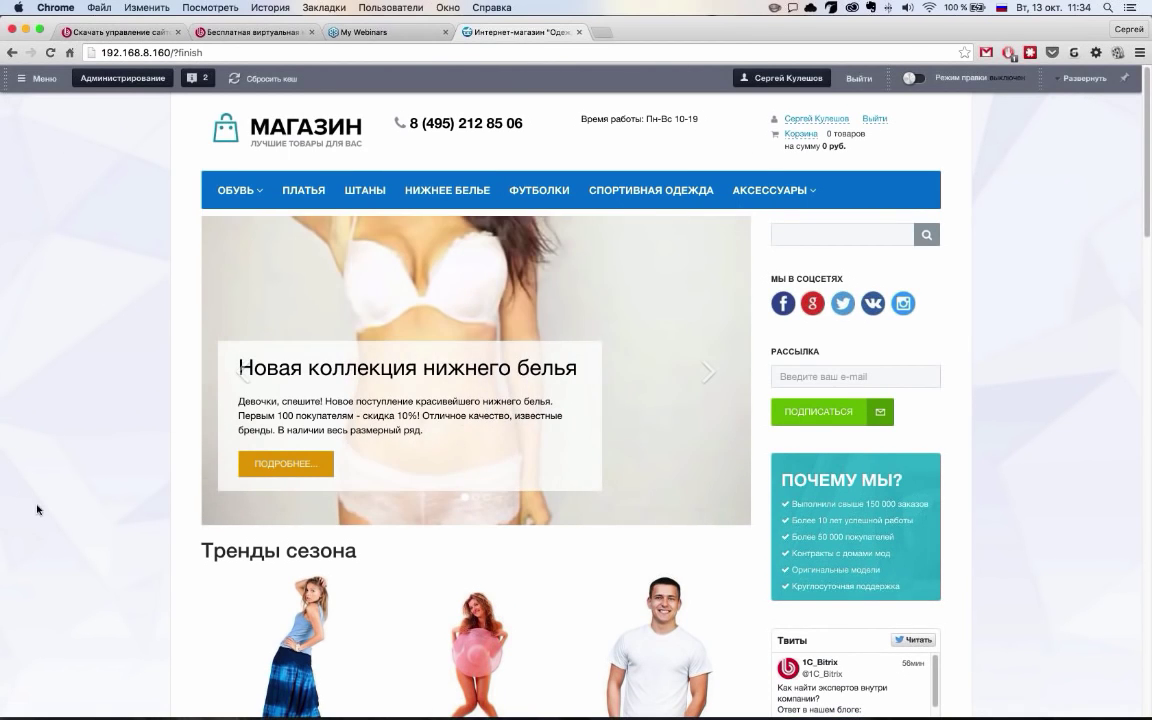
scroll(121, 519, "down", 4)
scroll(121, 519, "down", 4)
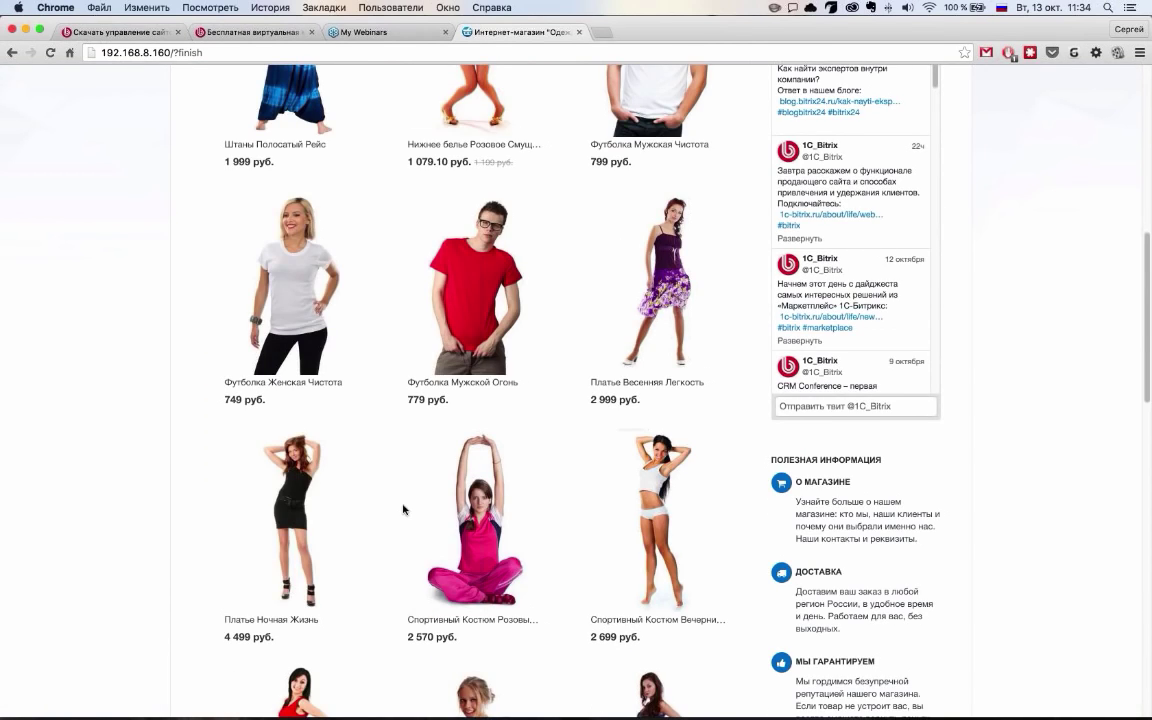
scroll(403, 509, "down", 10)
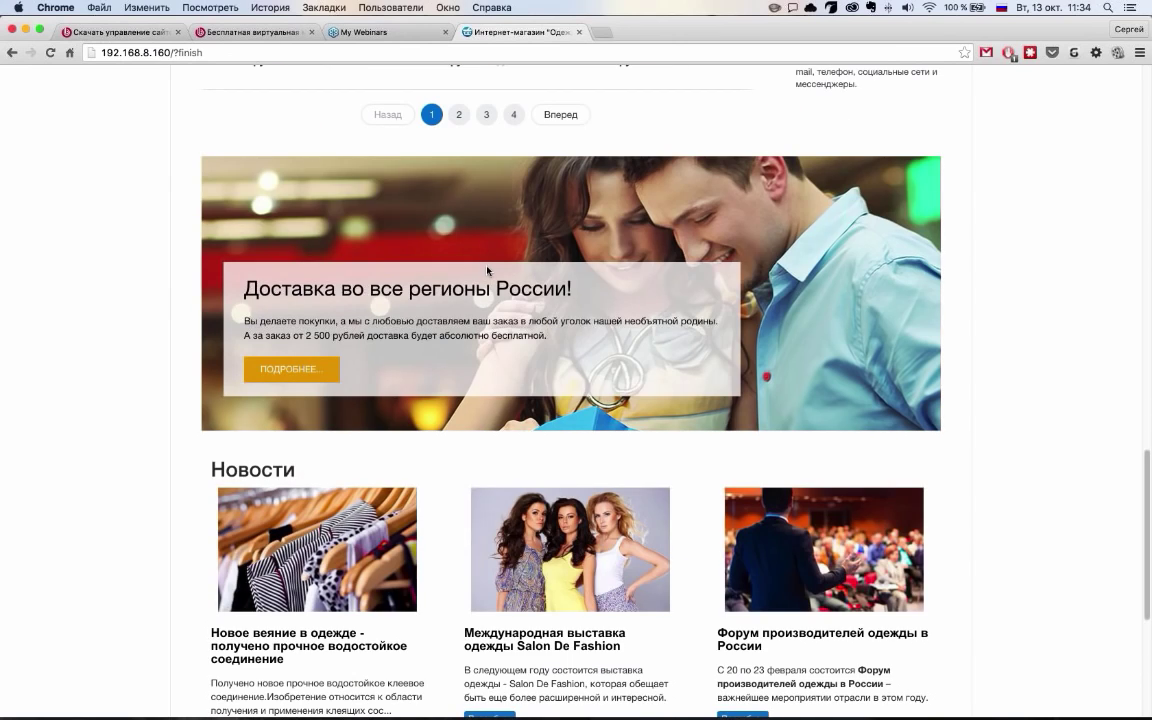
scroll(487, 292, "up", 4)
left_click(459, 471)
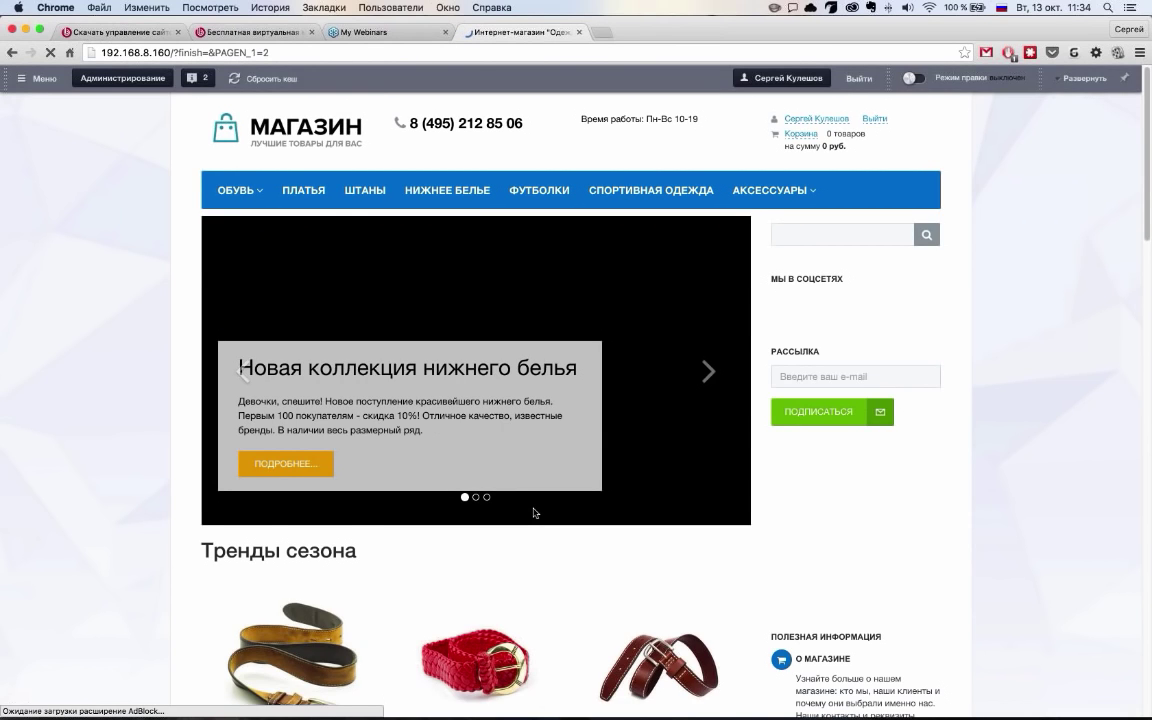
Scroll through the second page of products and back to the top
scroll(535, 513, "down", 3)
scroll(535, 514, "down", 15)
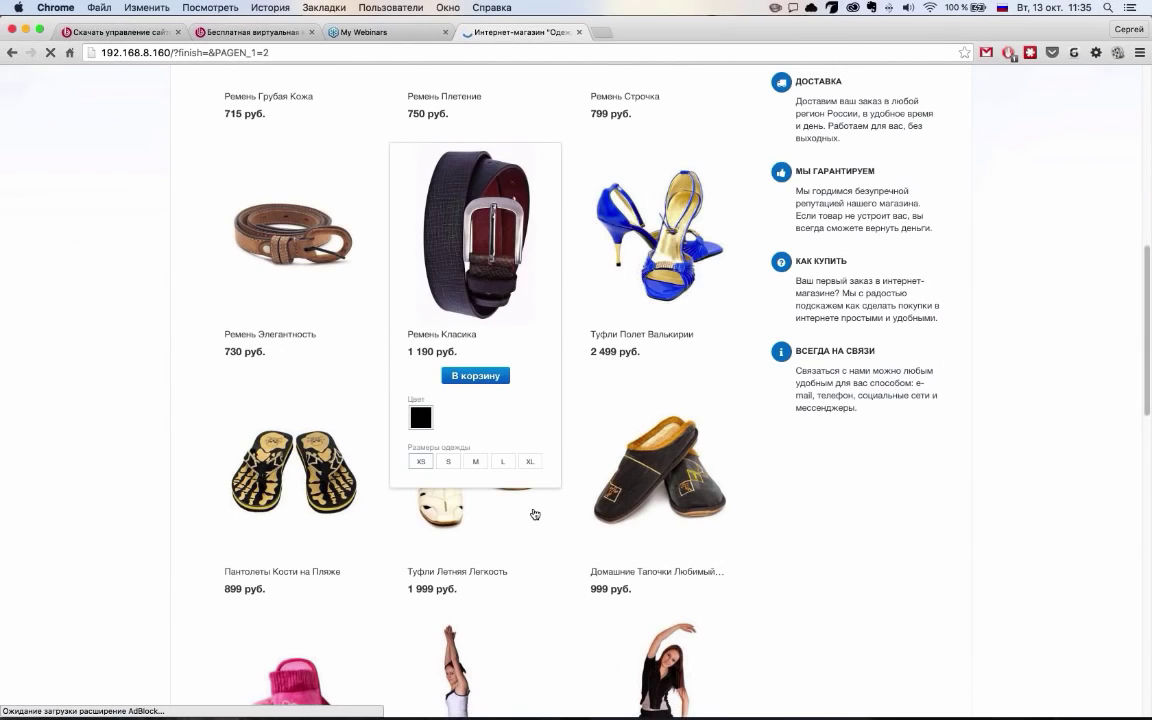
scroll(535, 513, "down", 2)
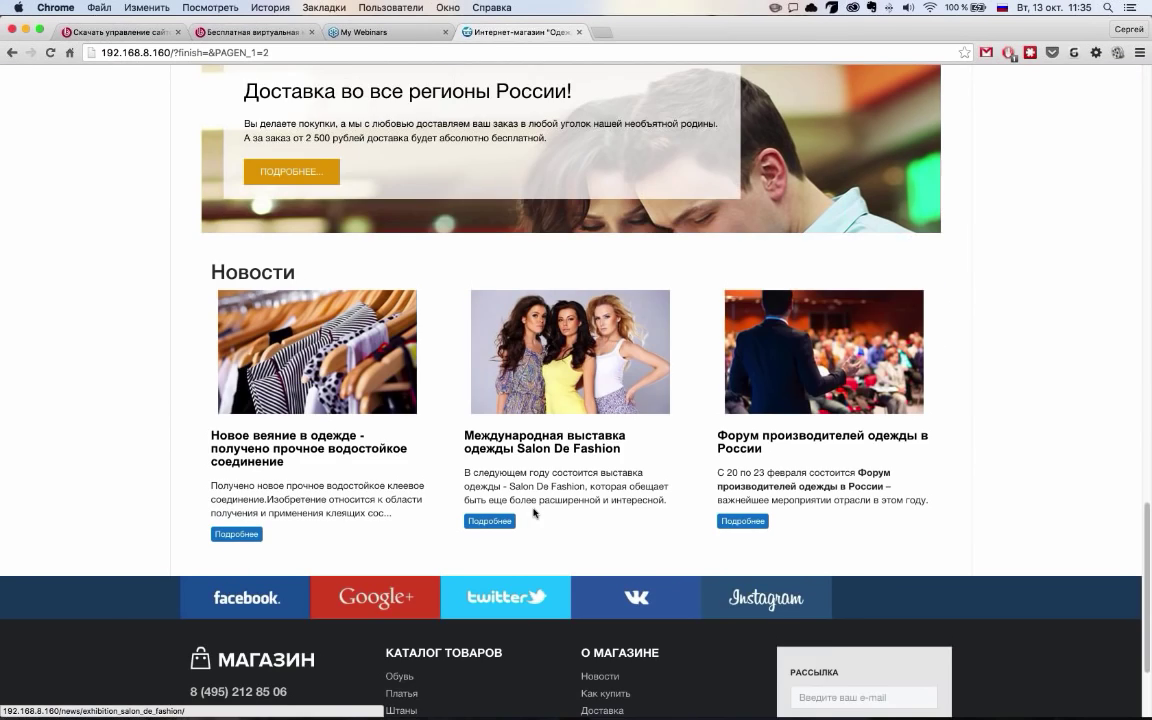
scroll(533, 512, "down", 3)
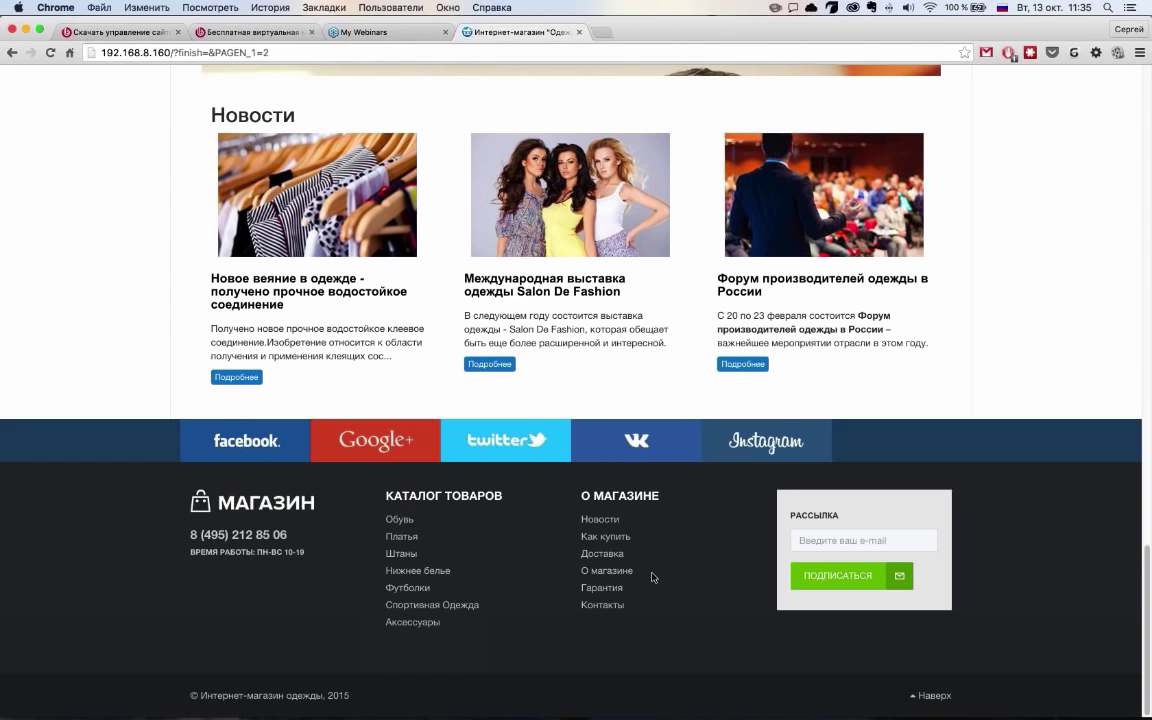
scroll(652, 577, "up", 15)
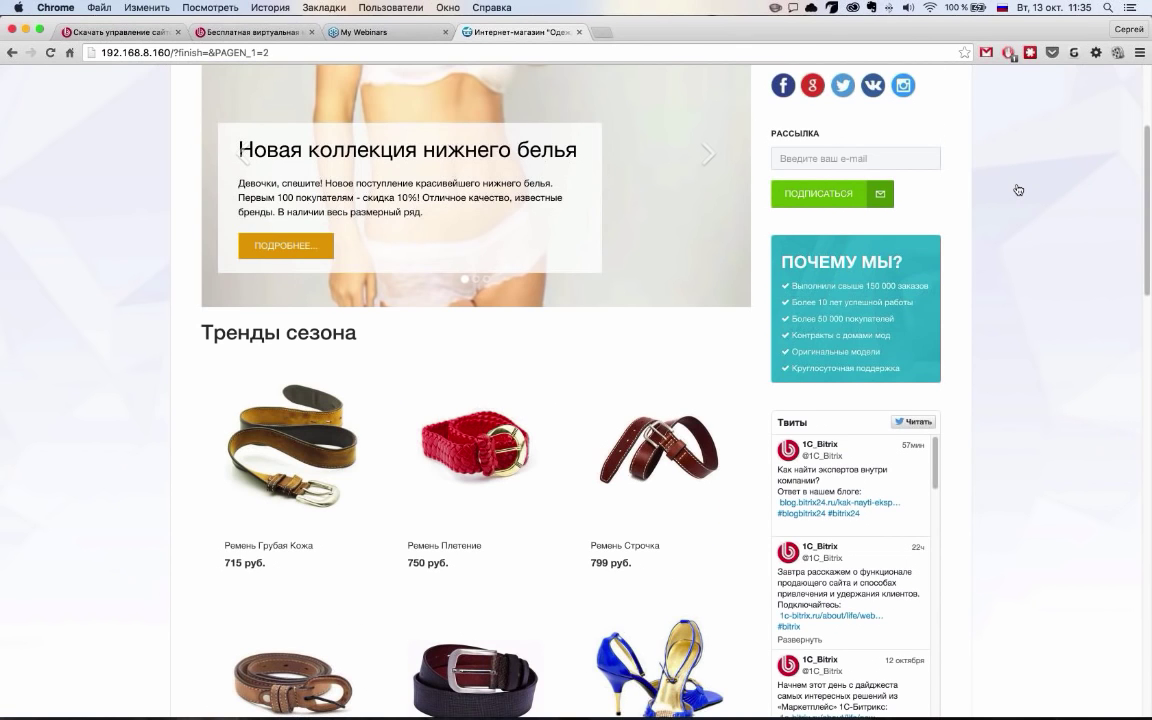
scroll(1017, 189, "up", 3)
mouse_move(251, 244)
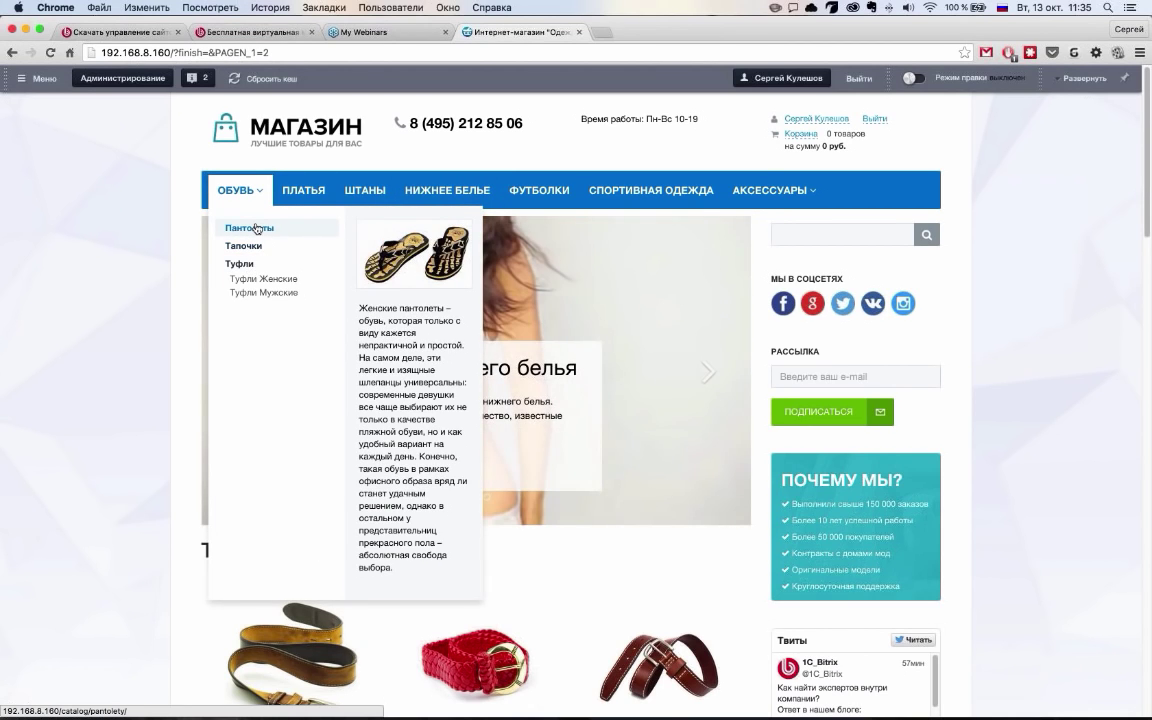
Open Обувь › Пантолеты and scroll through its products, such as 'Пантолеты Кости на Пляже' at 899 руб
left_click(257, 228)
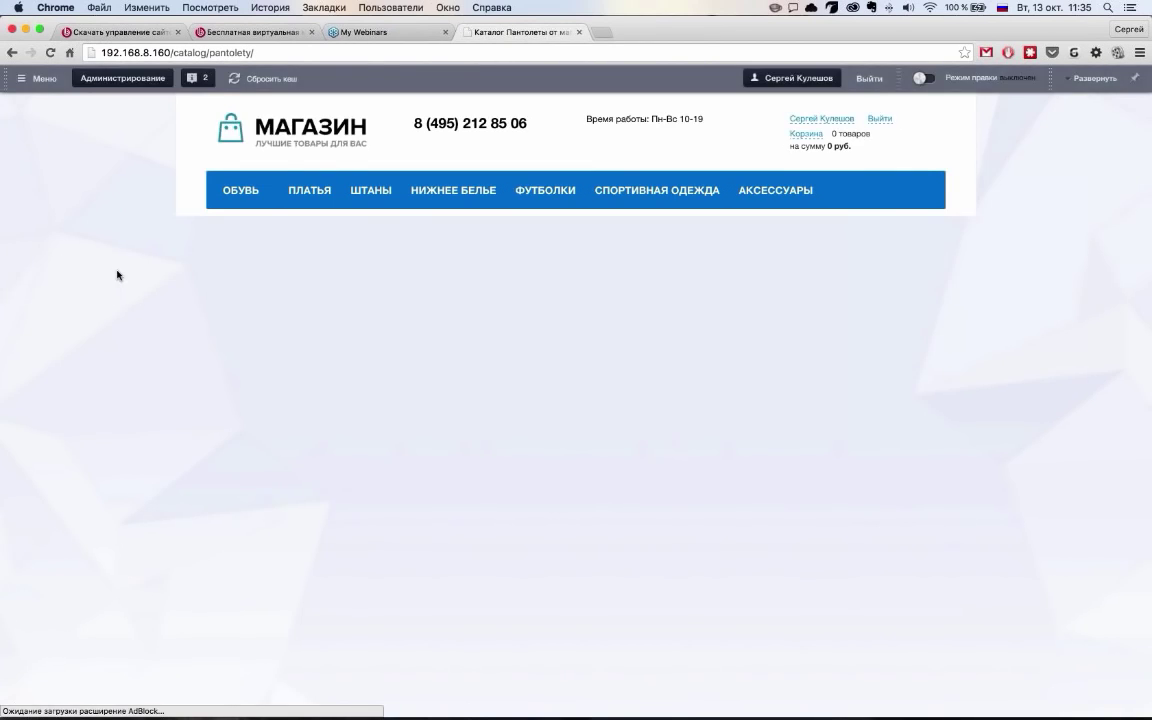
scroll(115, 275, "down", 2)
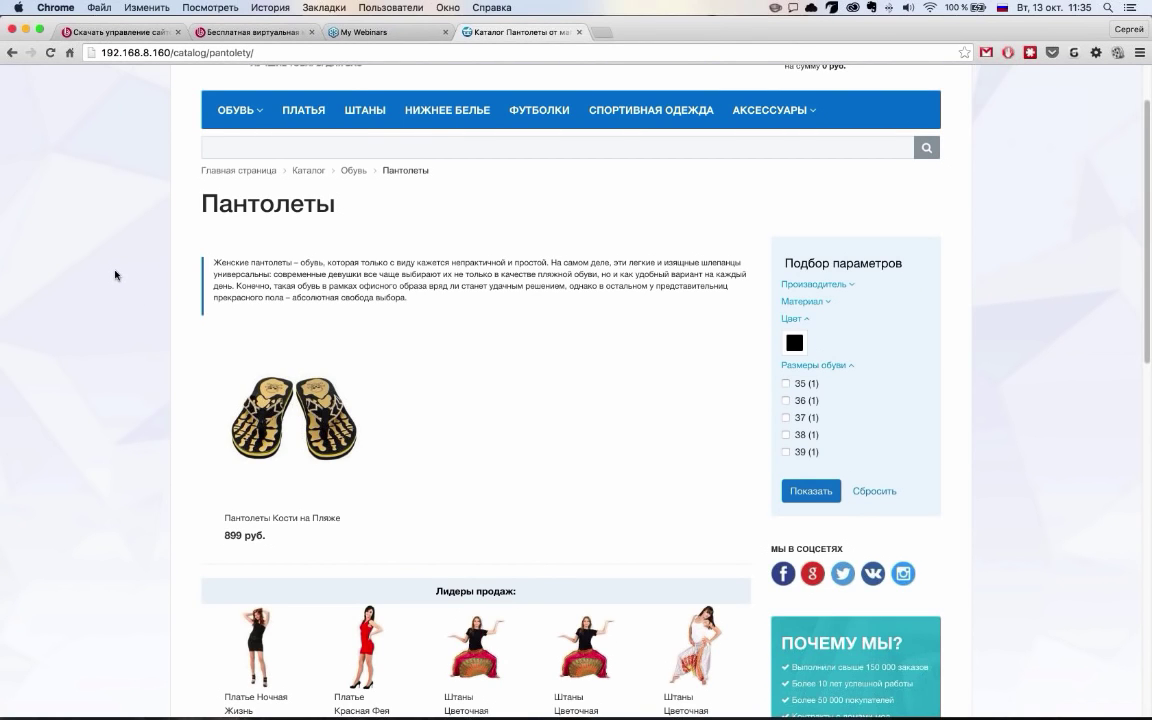
scroll(115, 275, "down", 5)
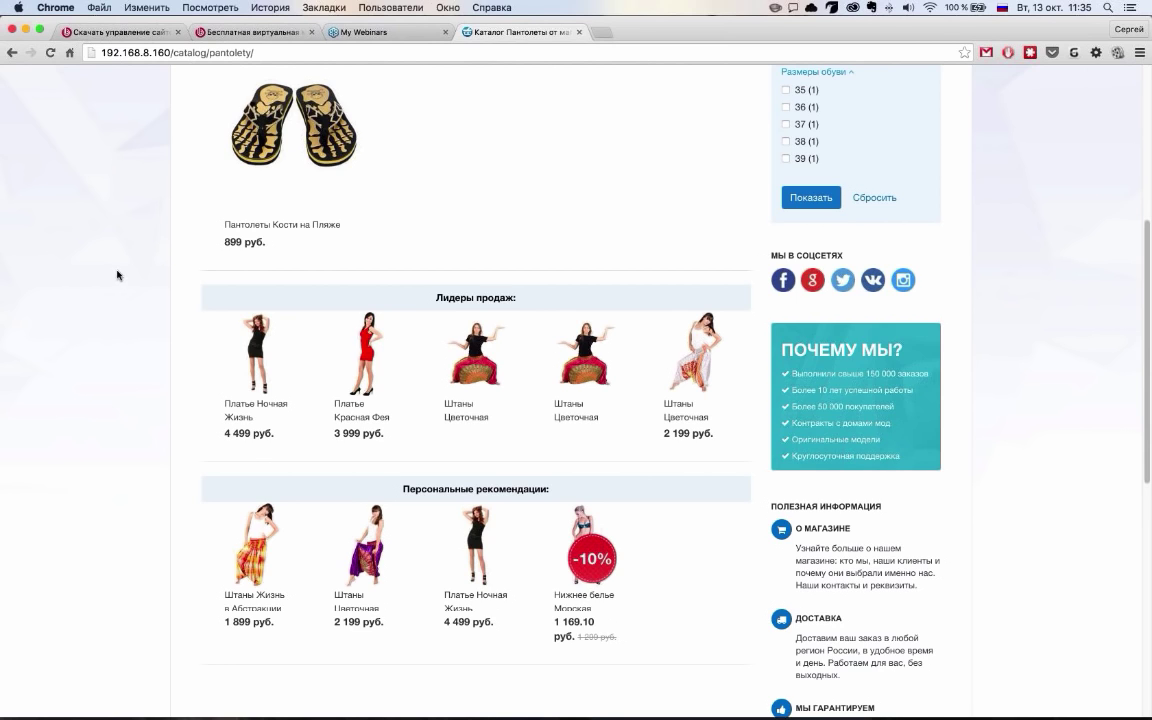
scroll(120, 280, "up", 3)
scroll(120, 286, "up", 3)
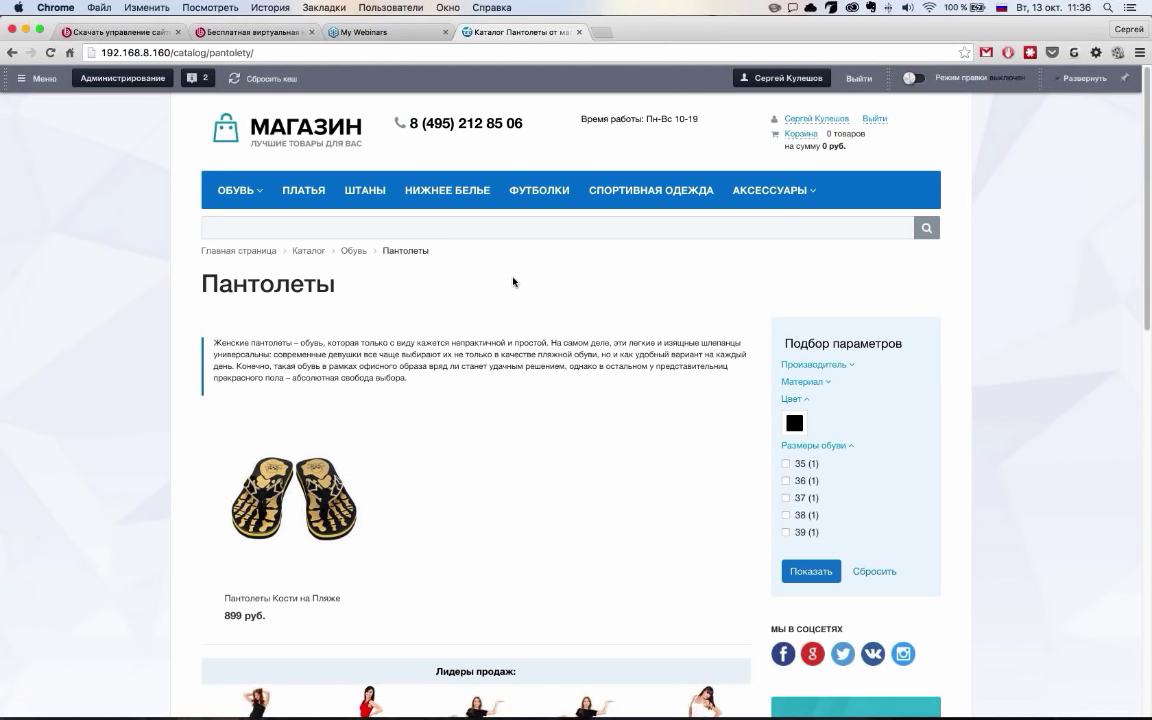
left_click(604, 34)
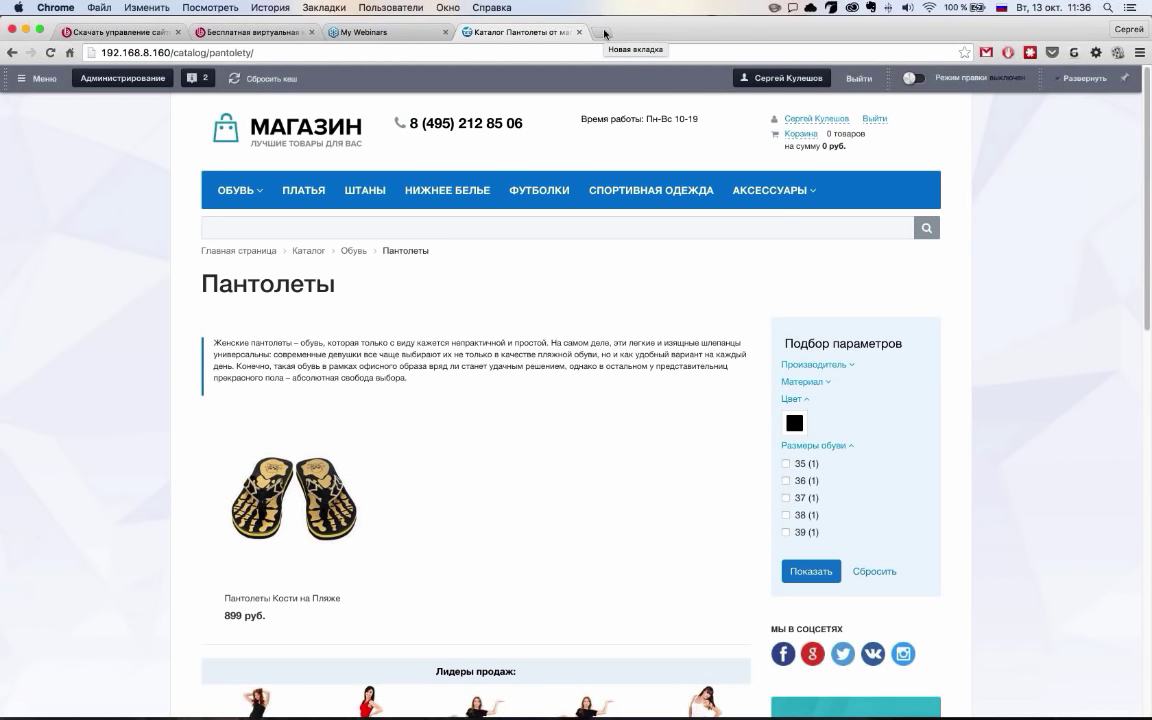
Search Yandex for 'магазин игрушек' in a new tab
left_click(604, 34)
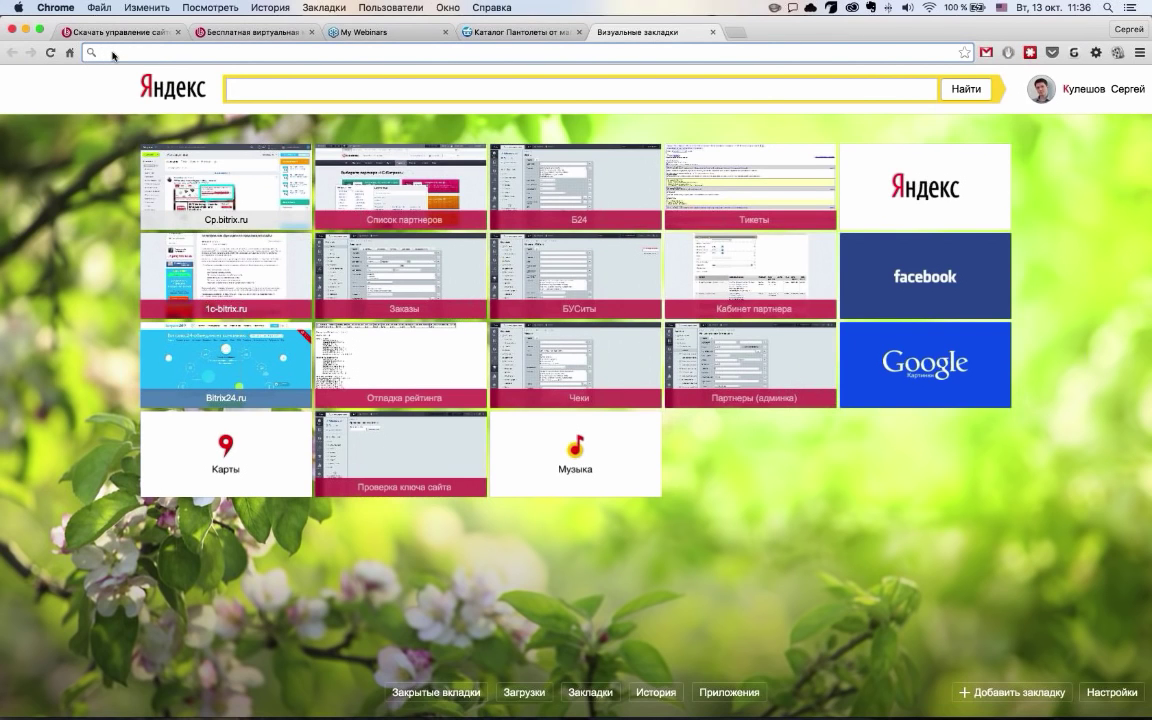
type("магазин игр")
key("Escape")
key("Escape")
type("магазин ")
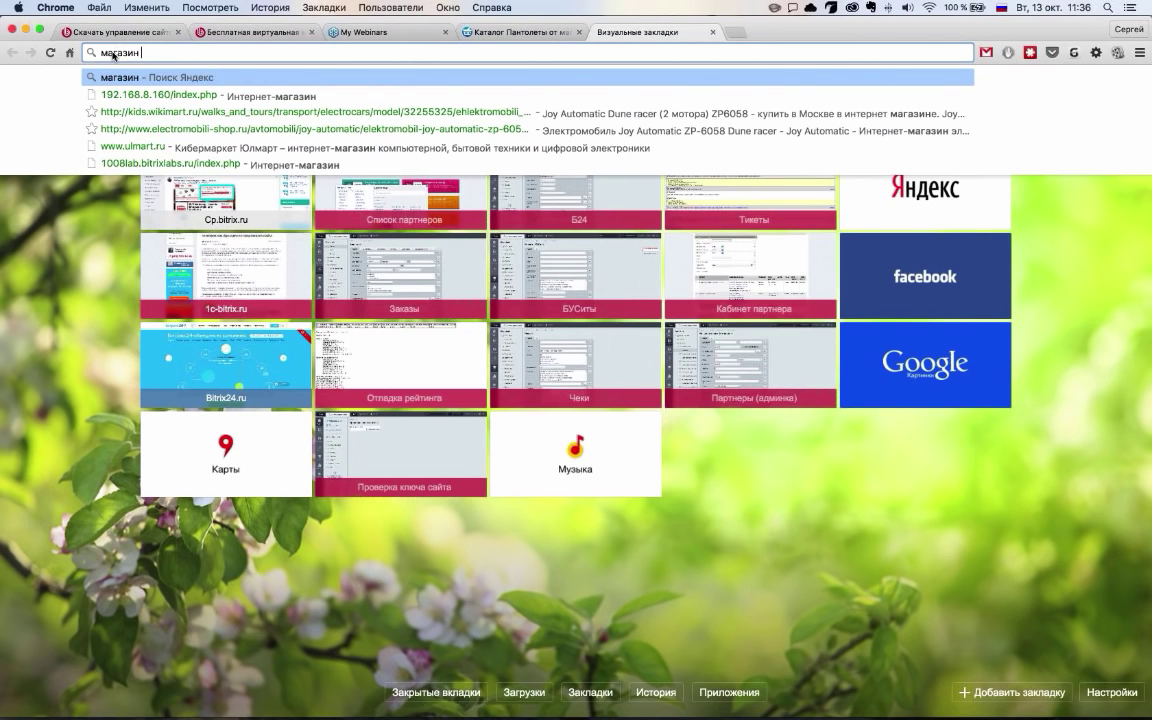
type("игруш")
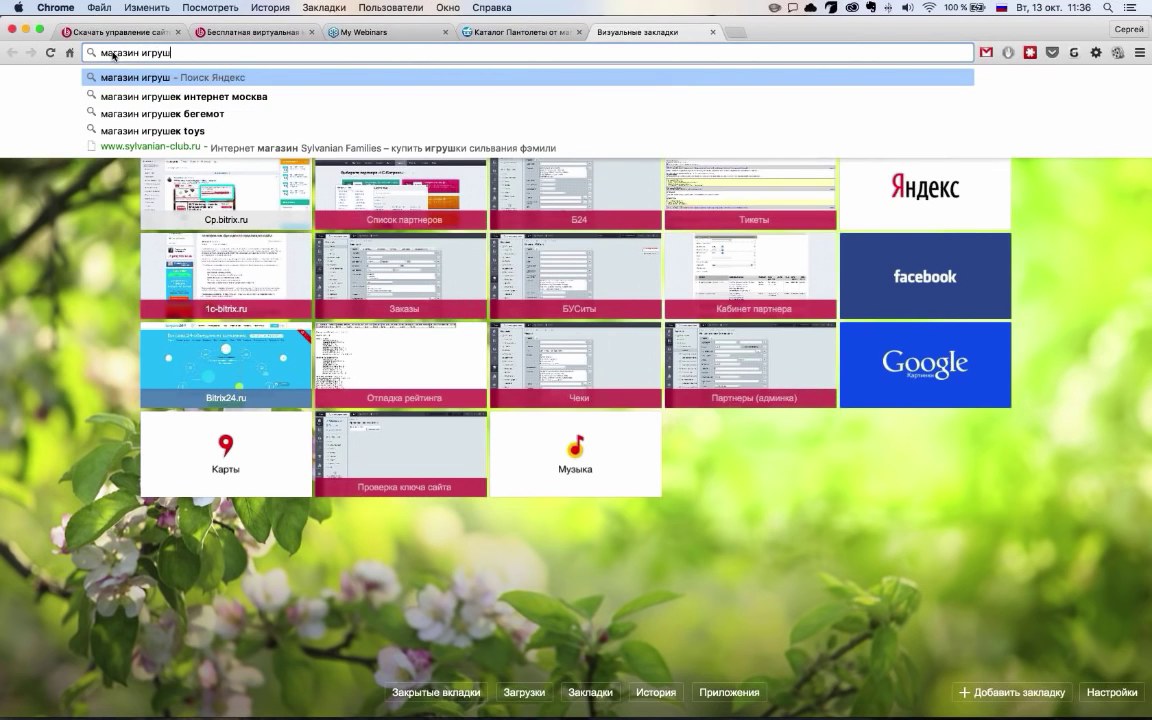
type("е")
key("BackSpace")
type("ек")
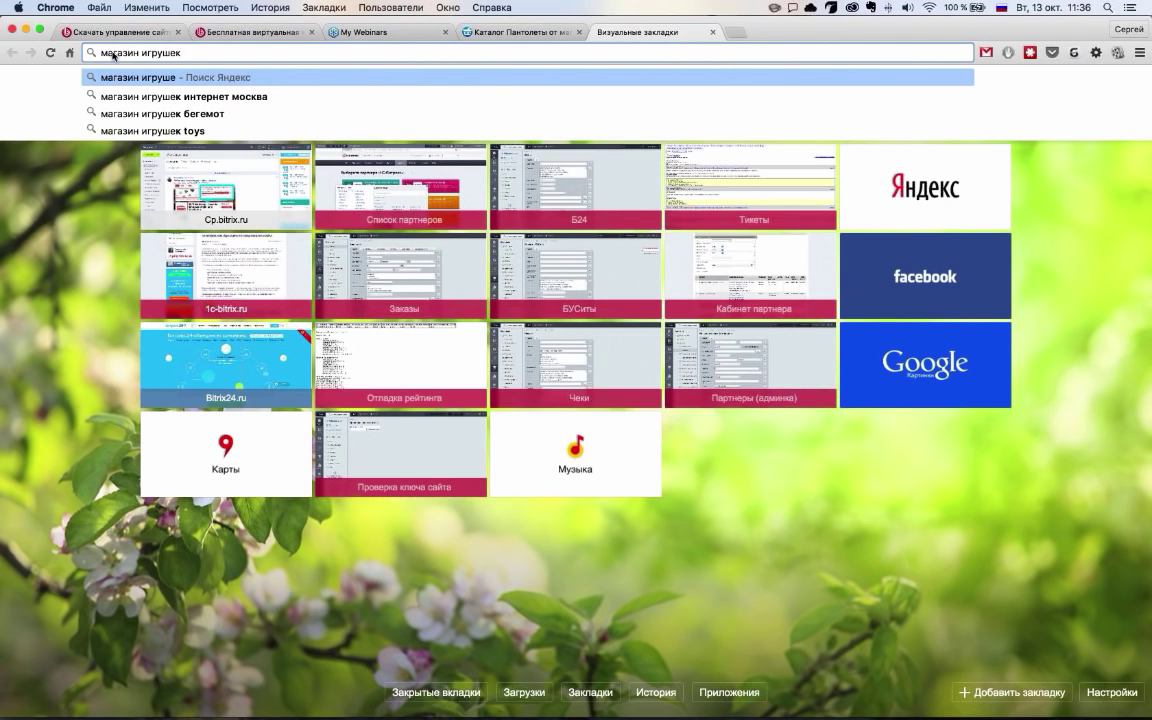
key("Return")
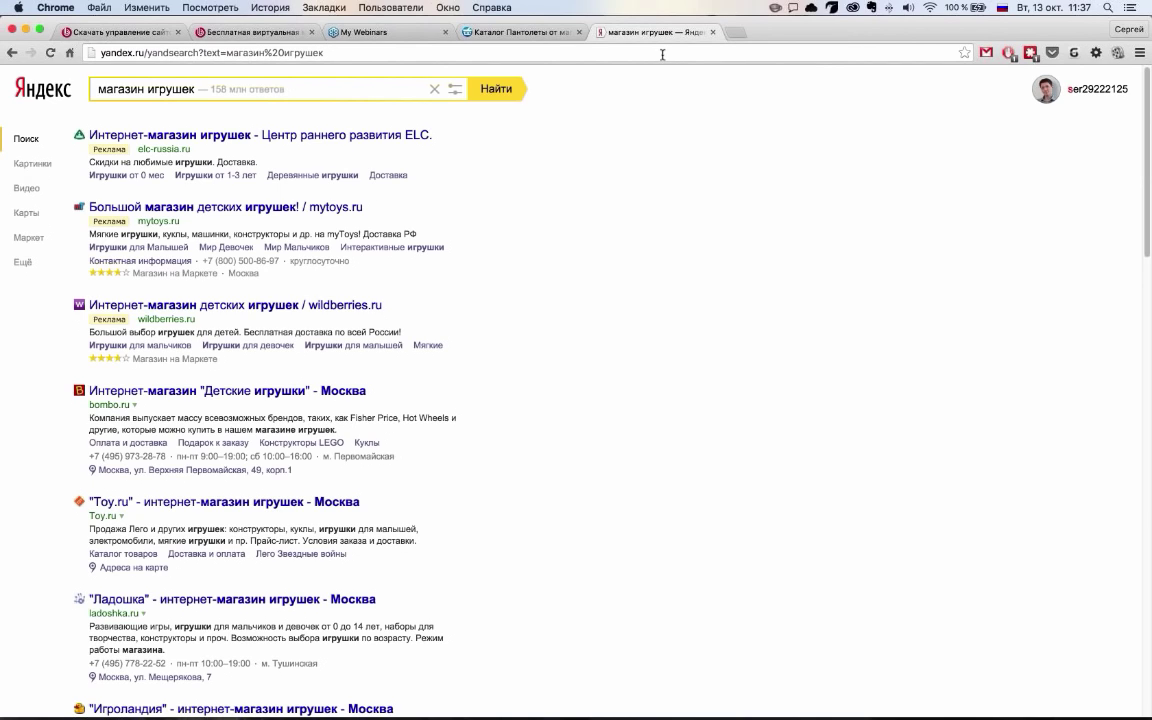
Replace the query and choose the 'магазин мягких игрушек' suggestion to see its results
left_click_drag(194, 89, 100, 89)
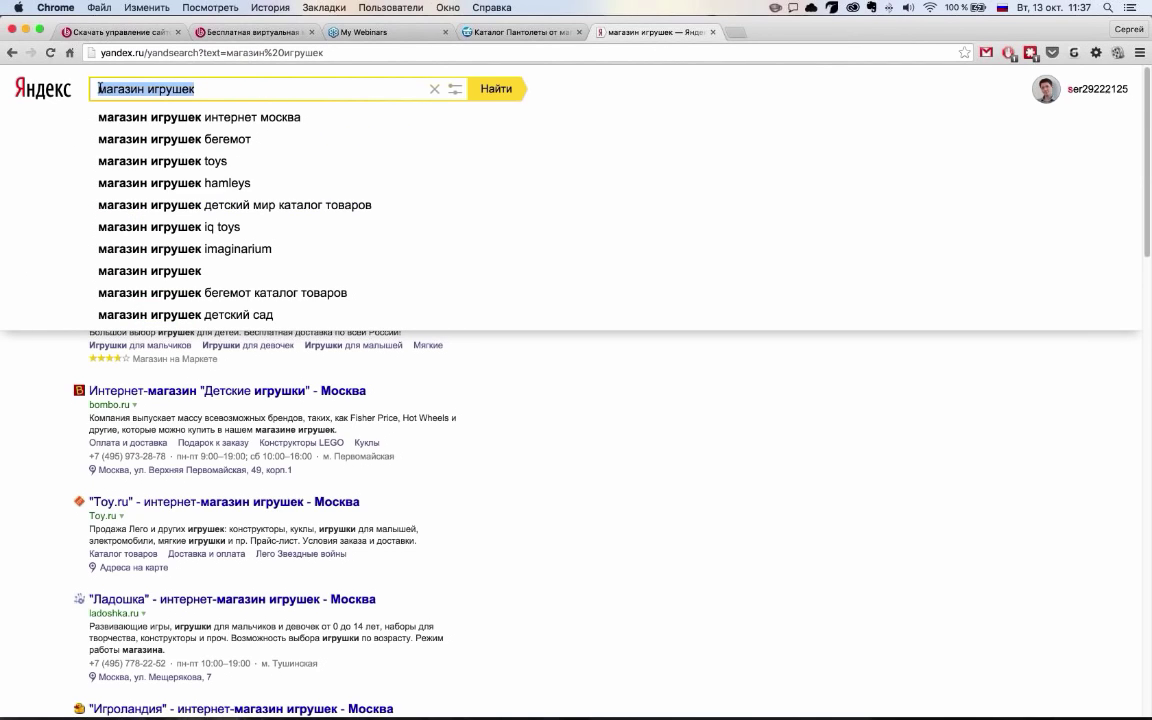
key("BackSpace")
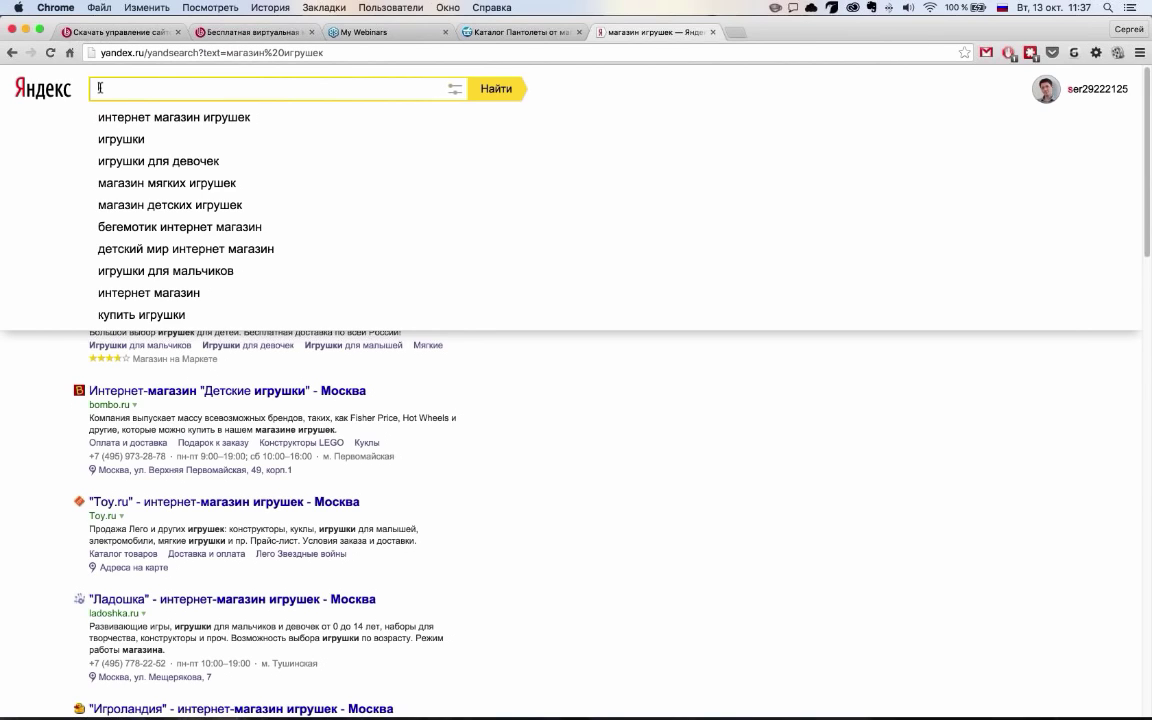
type("и")
type("ага")
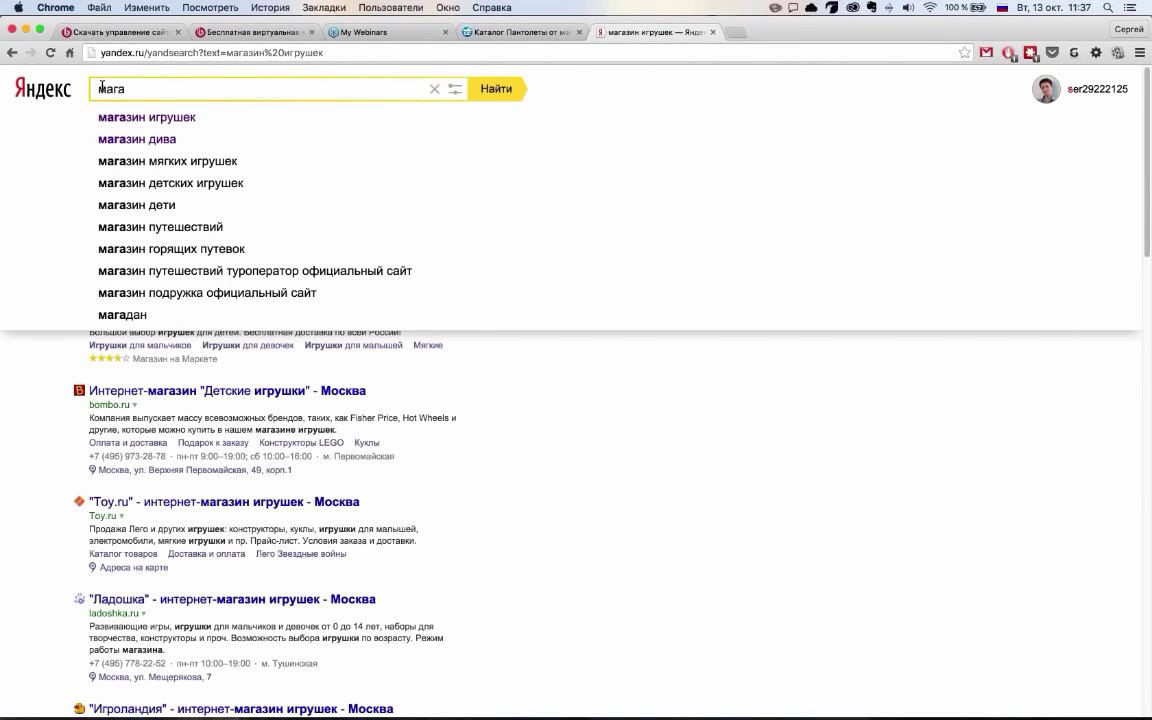
left_click(195, 161)
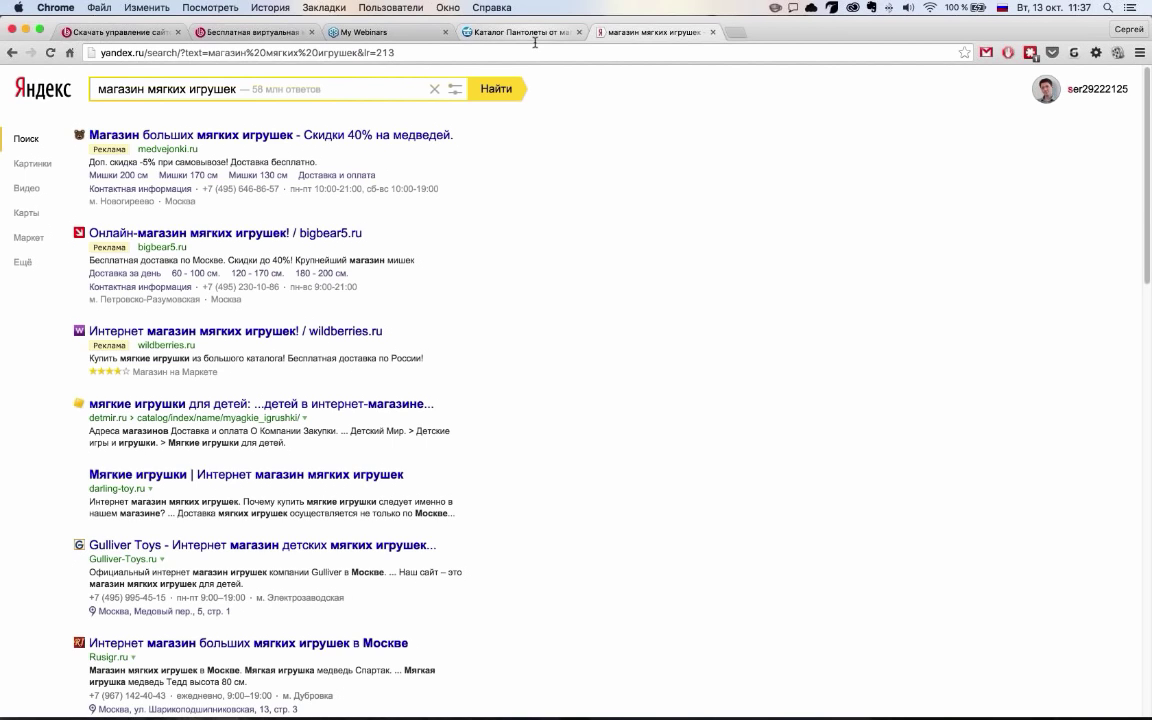
left_click(535, 37)
Try a site search for 'шта', then open the Штаны catalog category
left_click(542, 226)
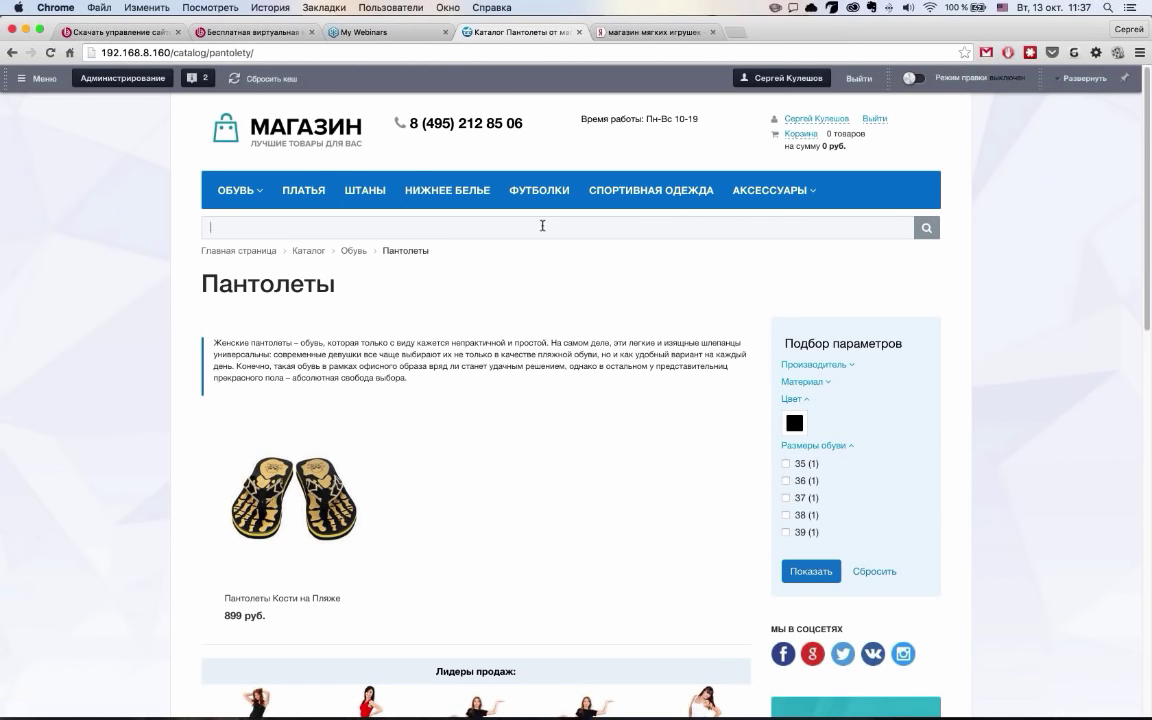
key("super+space")
type("шта")
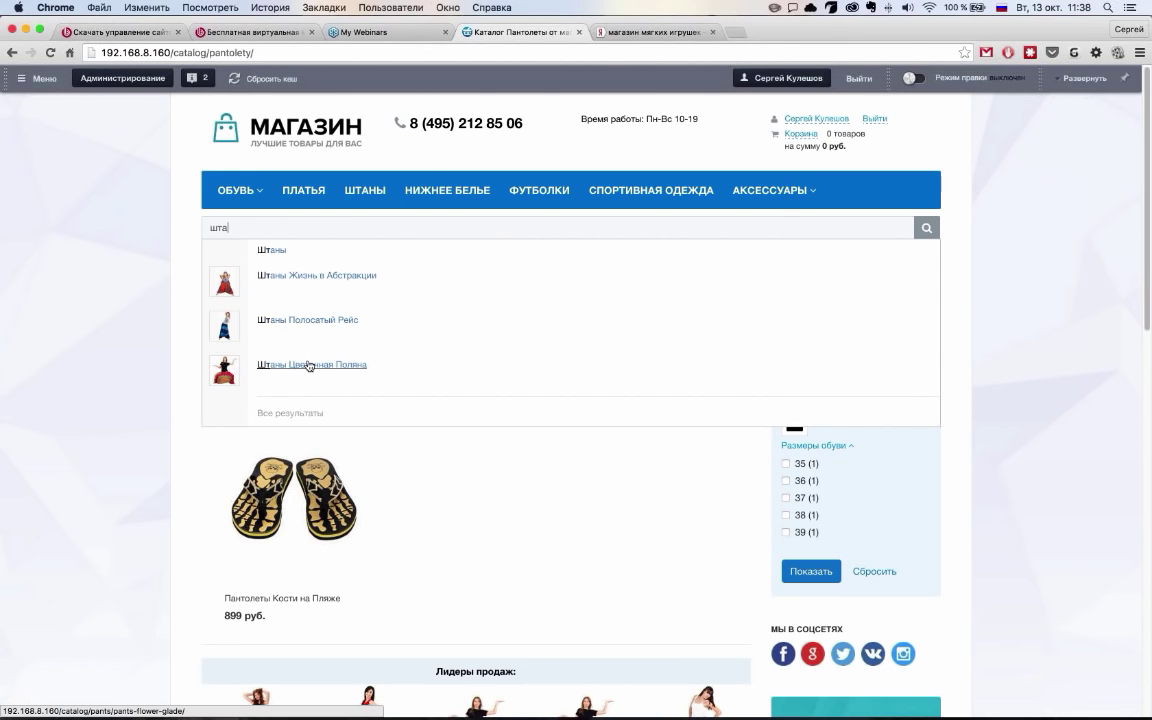
key("Up")
key("Up")
key("Escape")
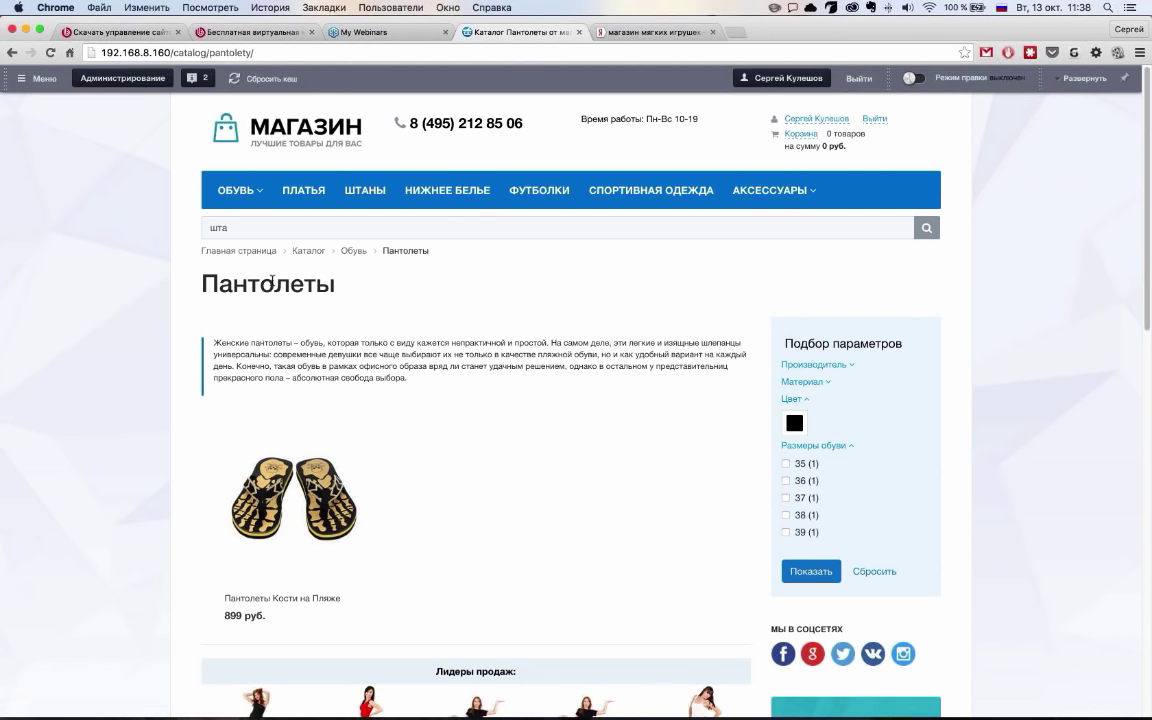
left_click(365, 190)
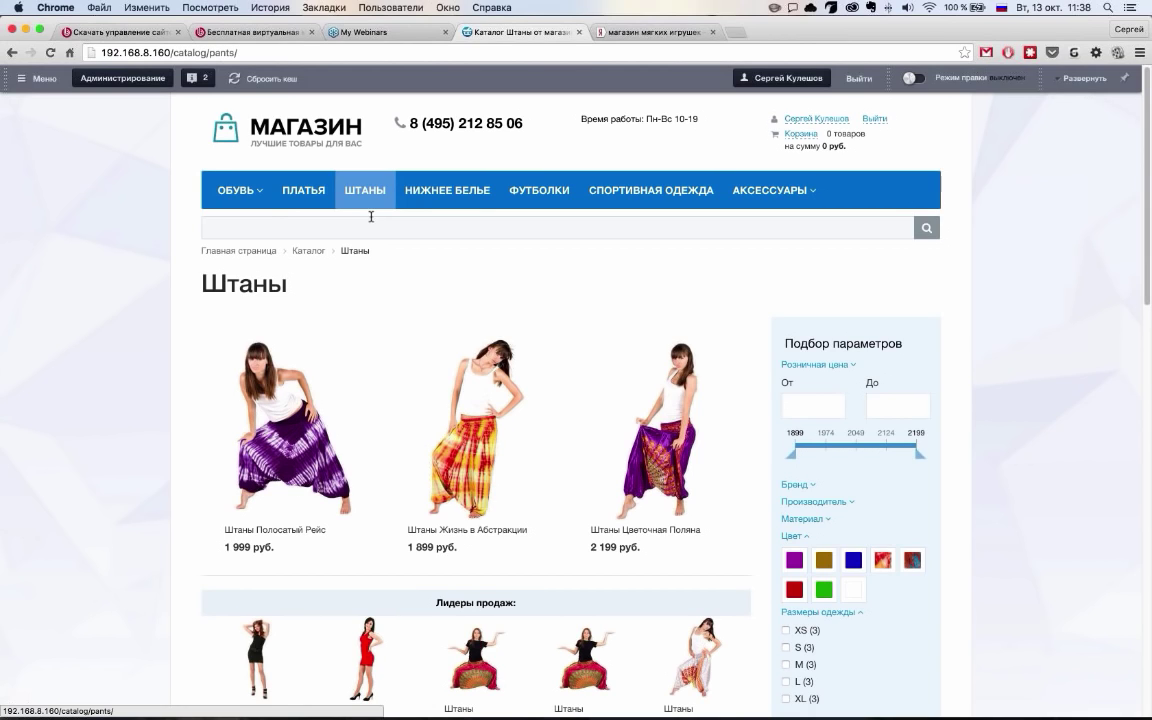
Search 'шта' again and open the Штаны Полосатый Рейс product page
left_click(271, 227)
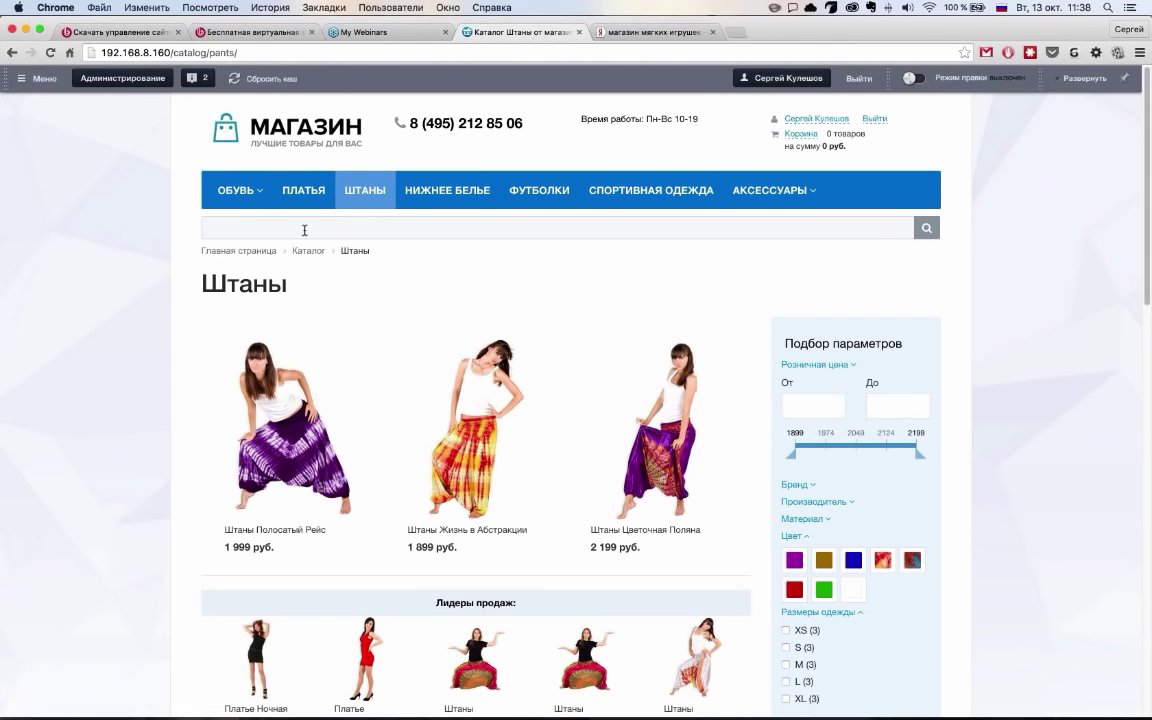
type("шта")
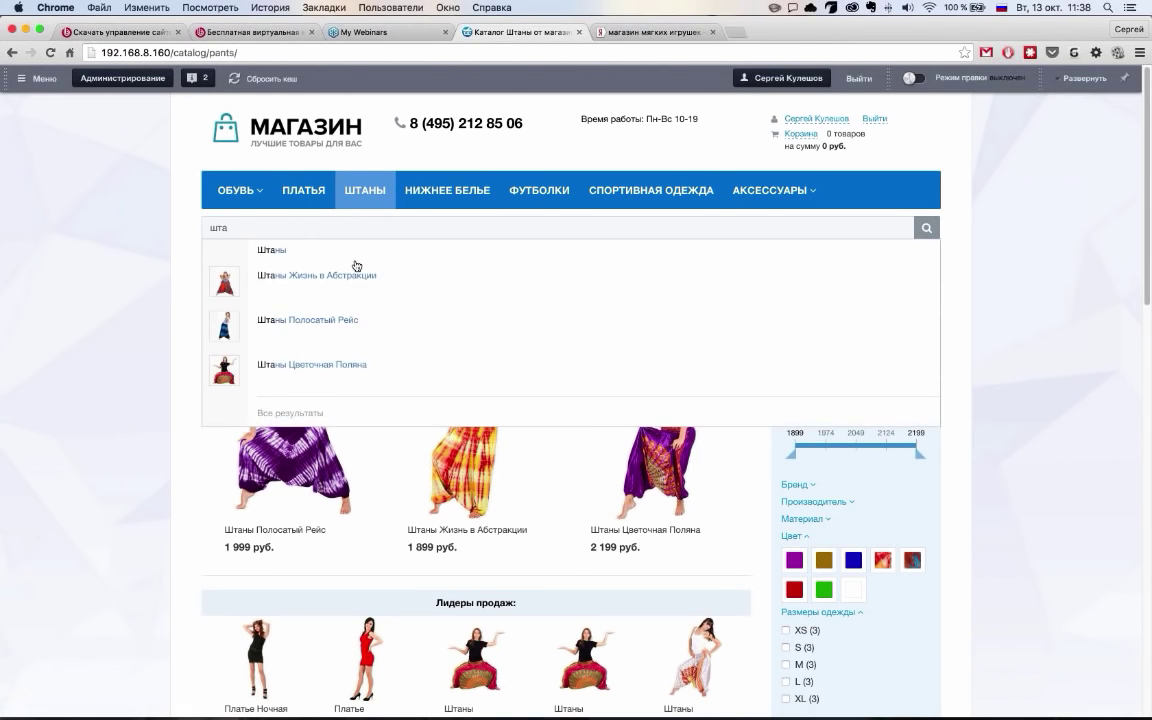
left_click(283, 322)
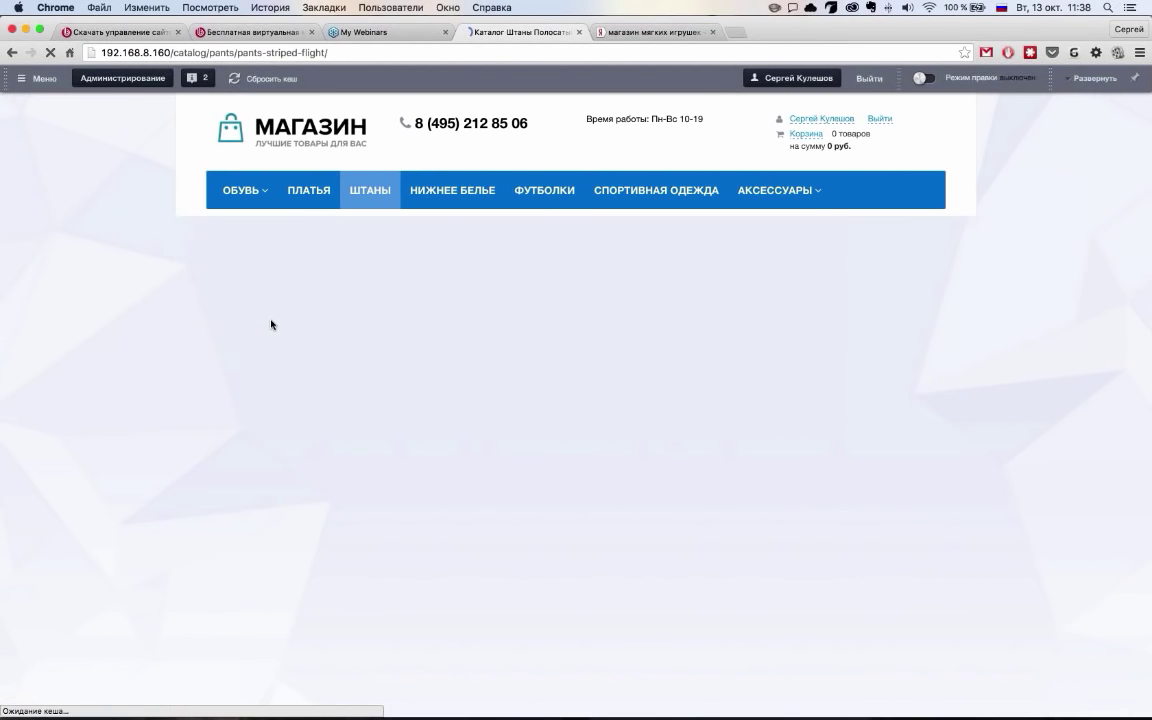
scroll(211, 362, "down", 1)
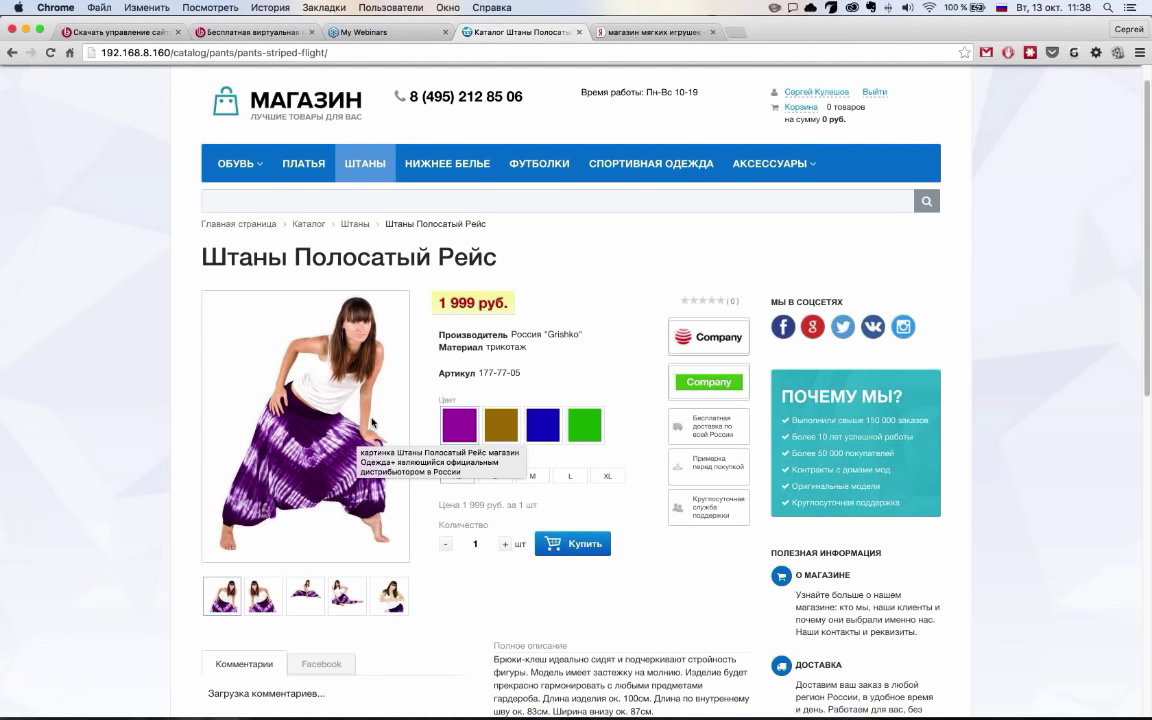
mouse_move(246, 180)
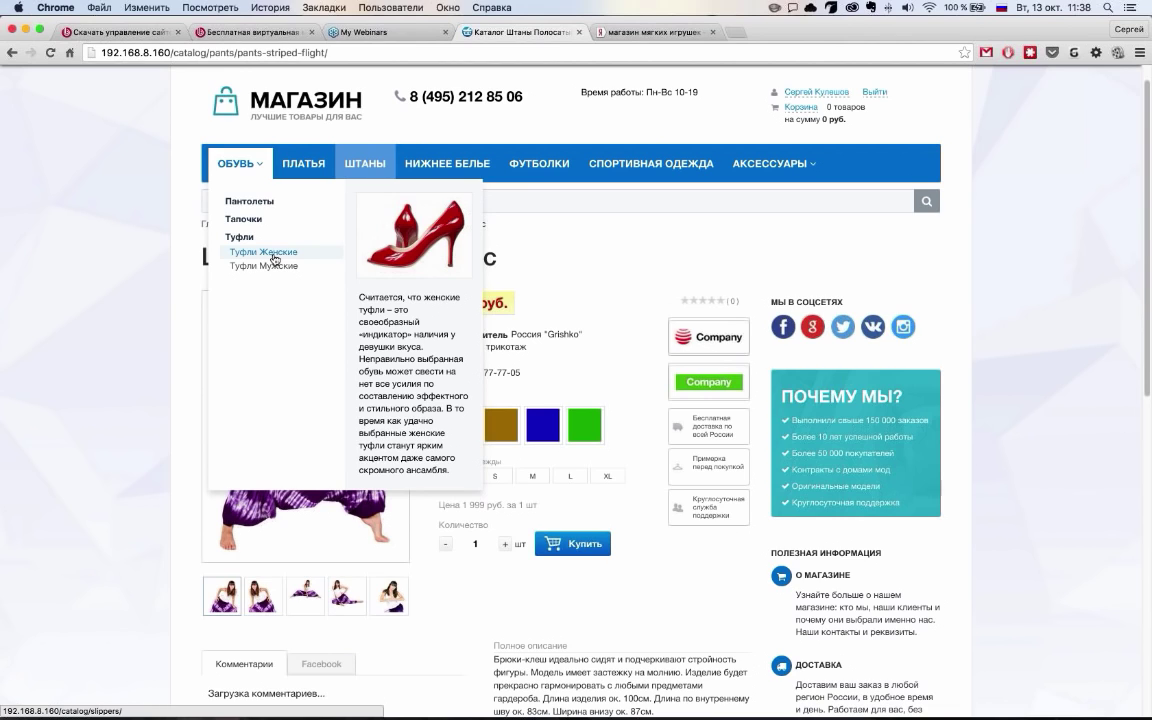
Bring up the Обувь mega menu listing Пантолеты, Тапочки and Туфли
mouse_move(748, 174)
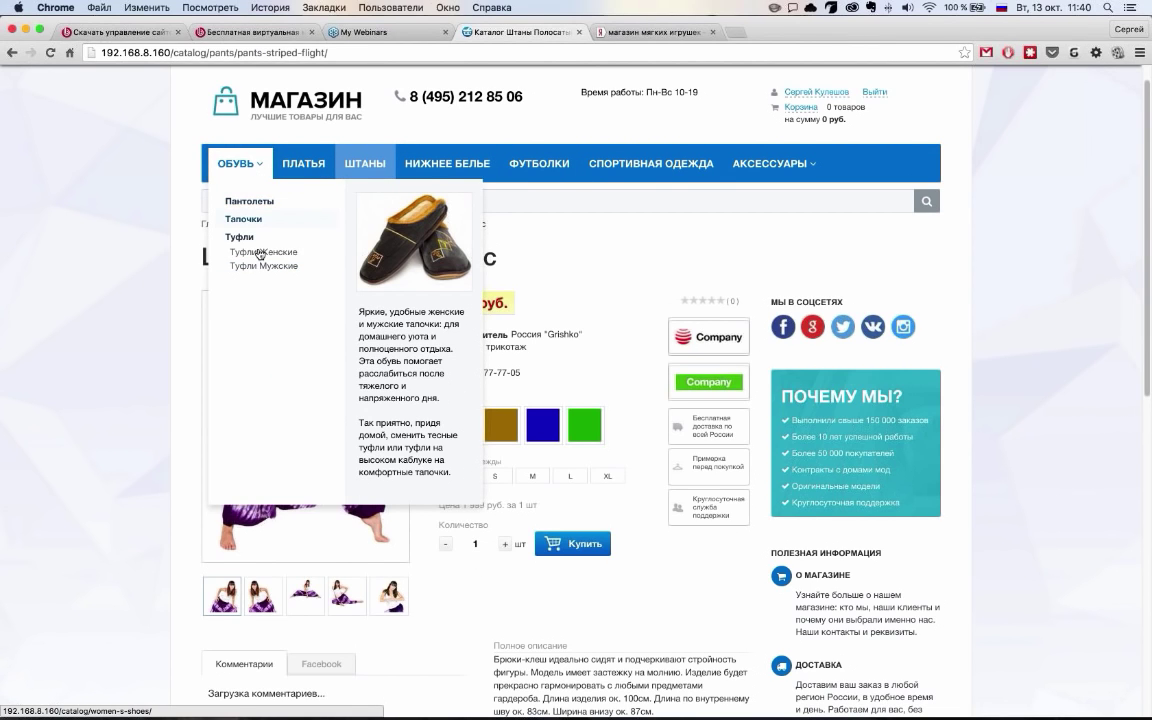
Visit the Пантолеты category, then switch to the Штаны catalog and browse its three pants
left_click(268, 206)
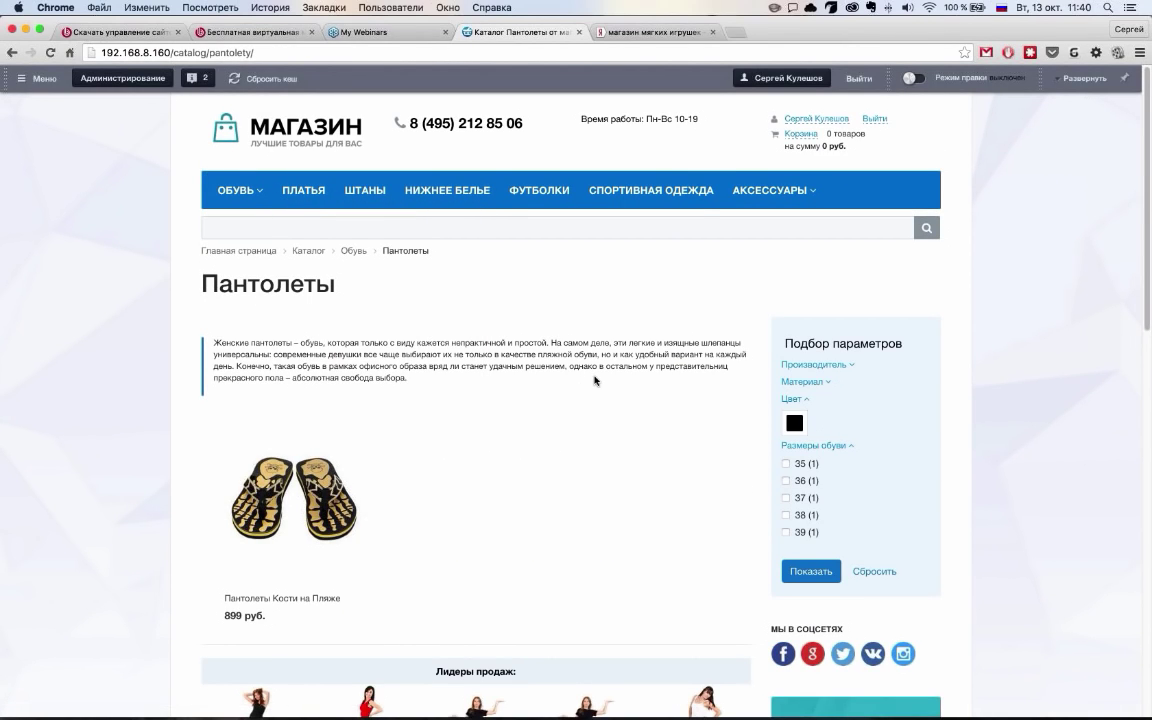
scroll(595, 380, "down", 2)
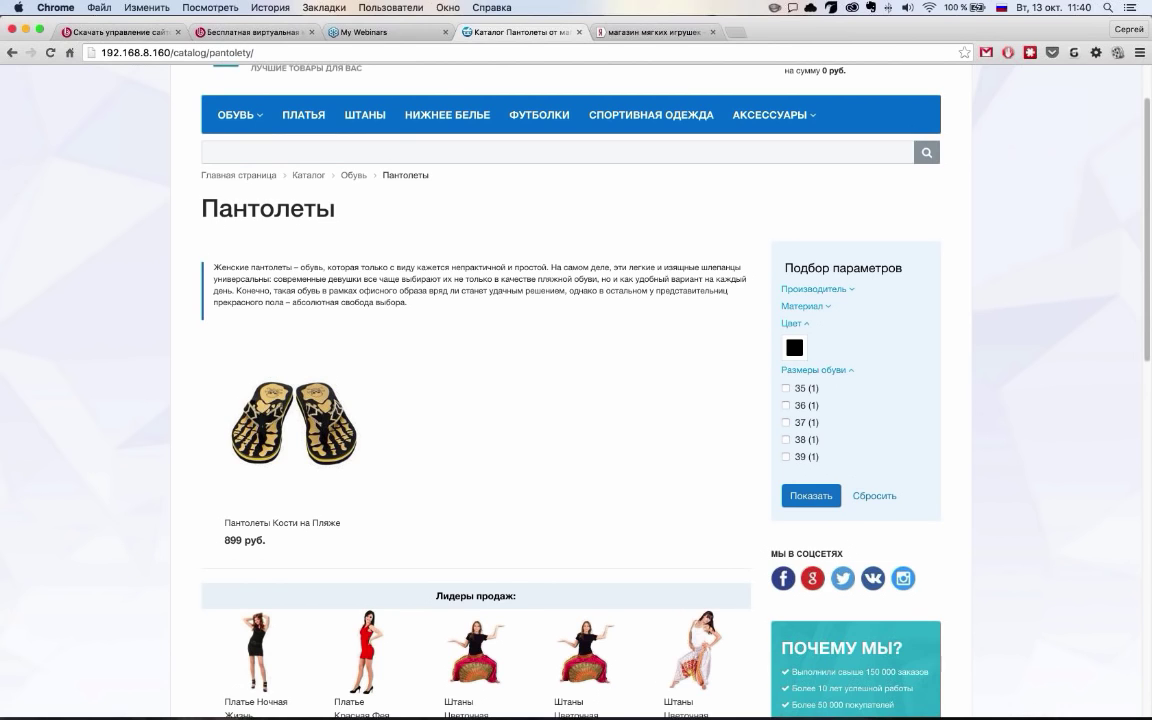
left_click(364, 114)
scroll(606, 467, "down", 5)
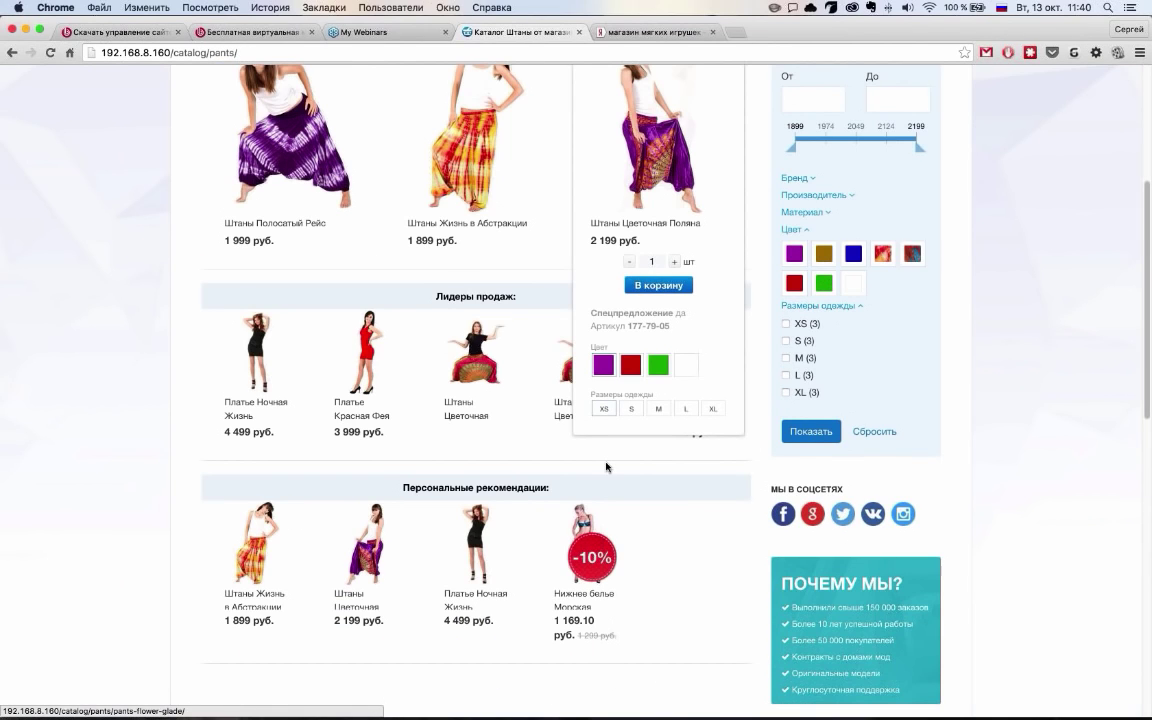
scroll(606, 467, "up", 3)
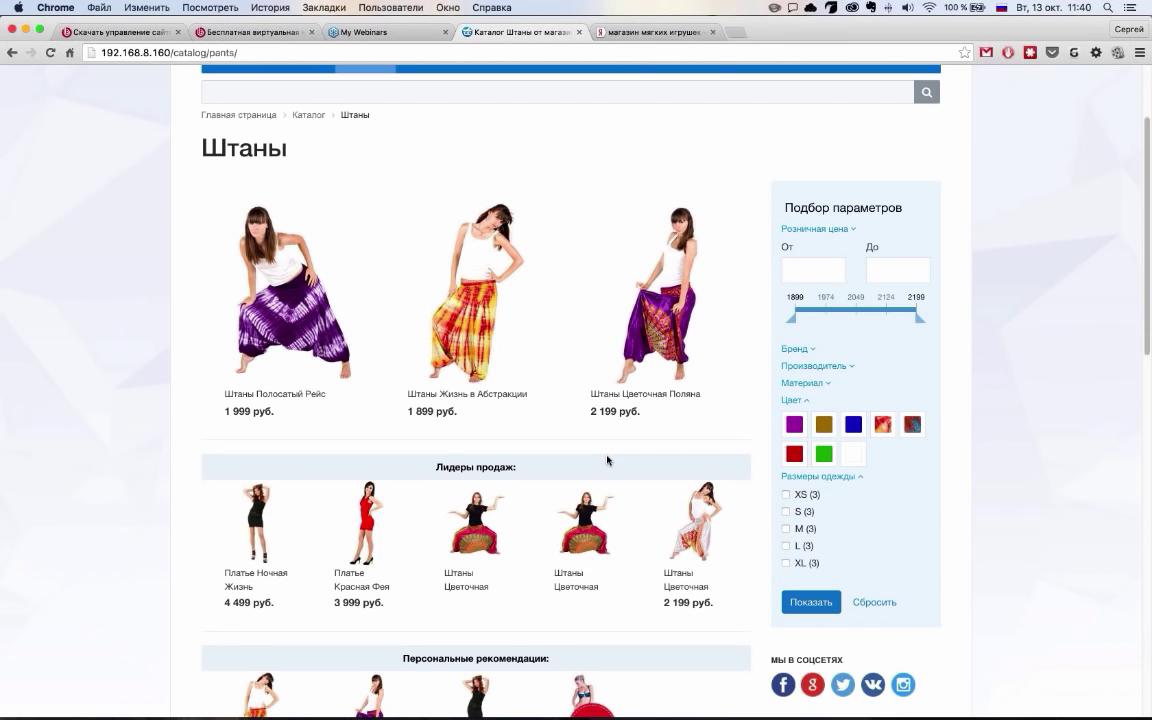
scroll(607, 460, "up", 1)
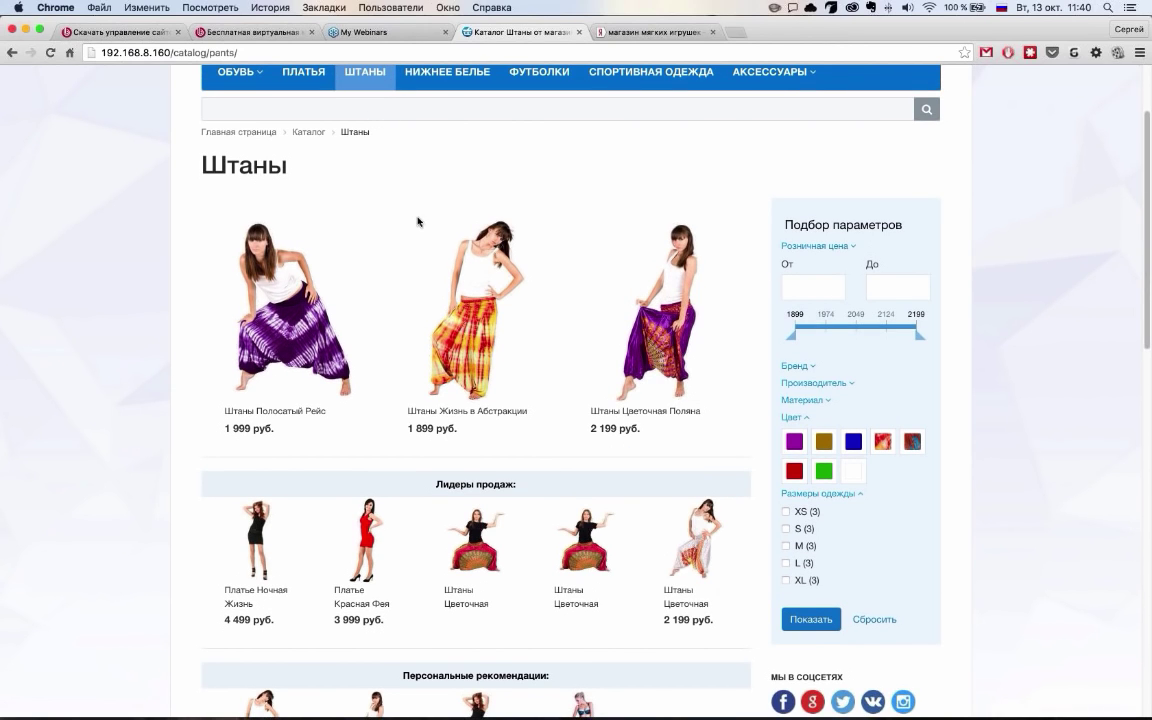
mouse_move(428, 224)
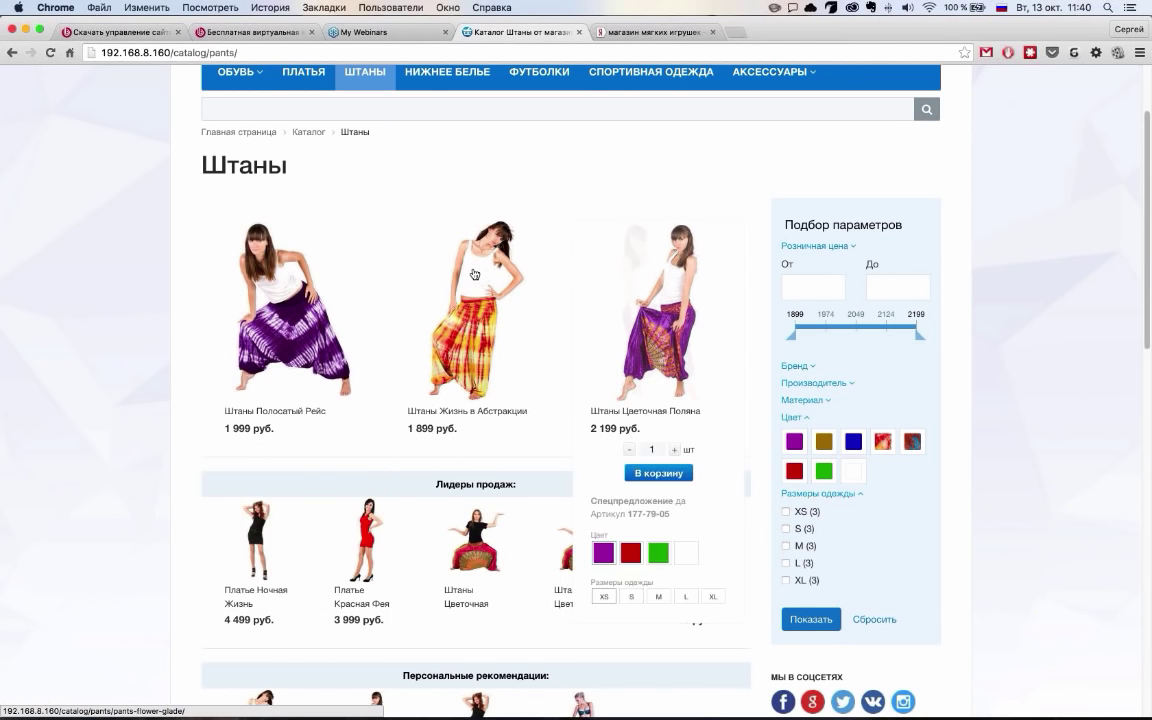
scroll(479, 219, "down", 1)
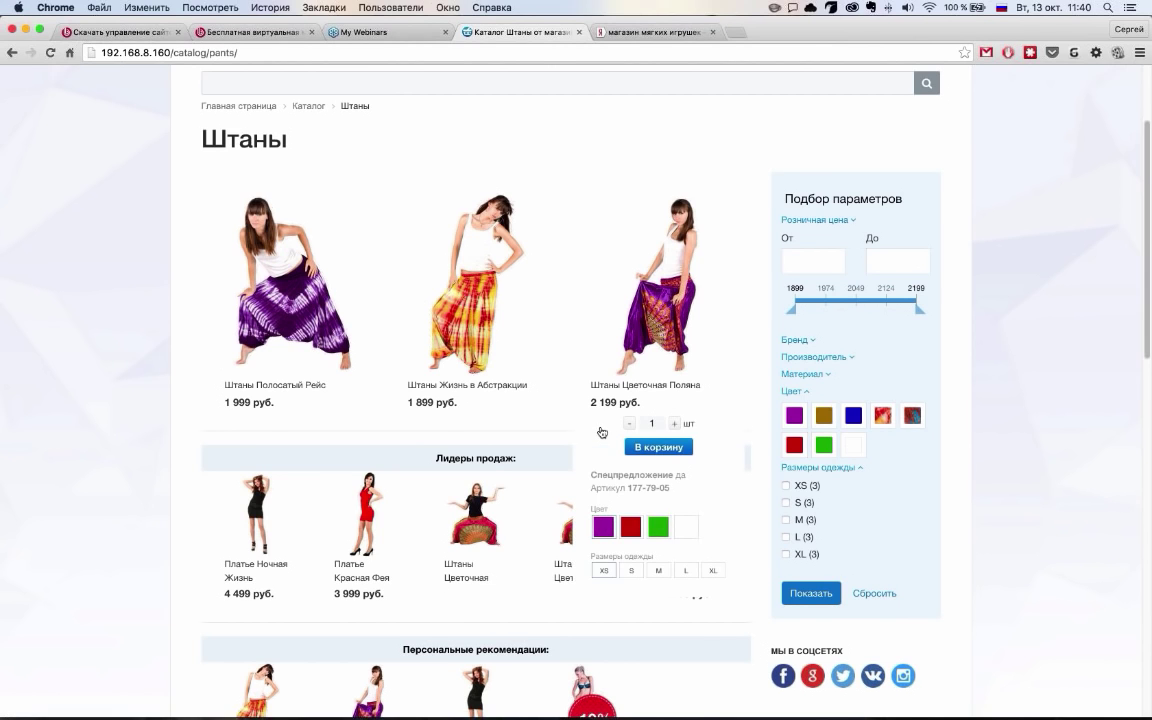
scroll(303, 297, "up", 5)
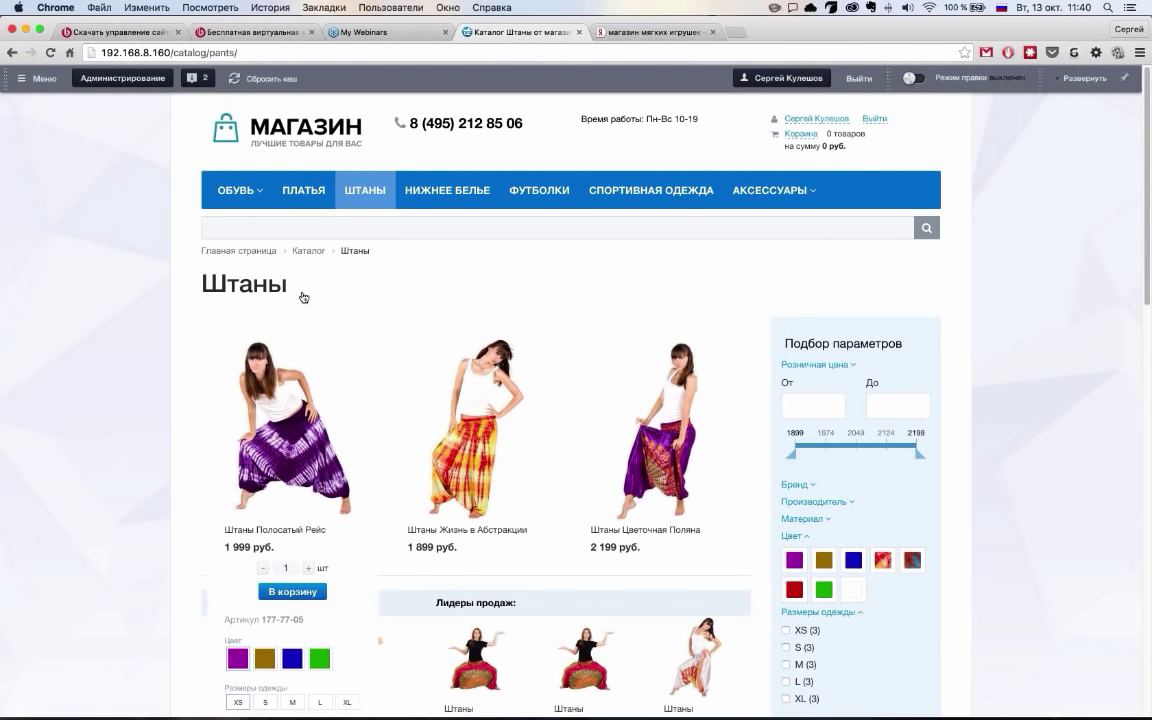
scroll(674, 415, "down", 3)
scroll(675, 414, "down", 2)
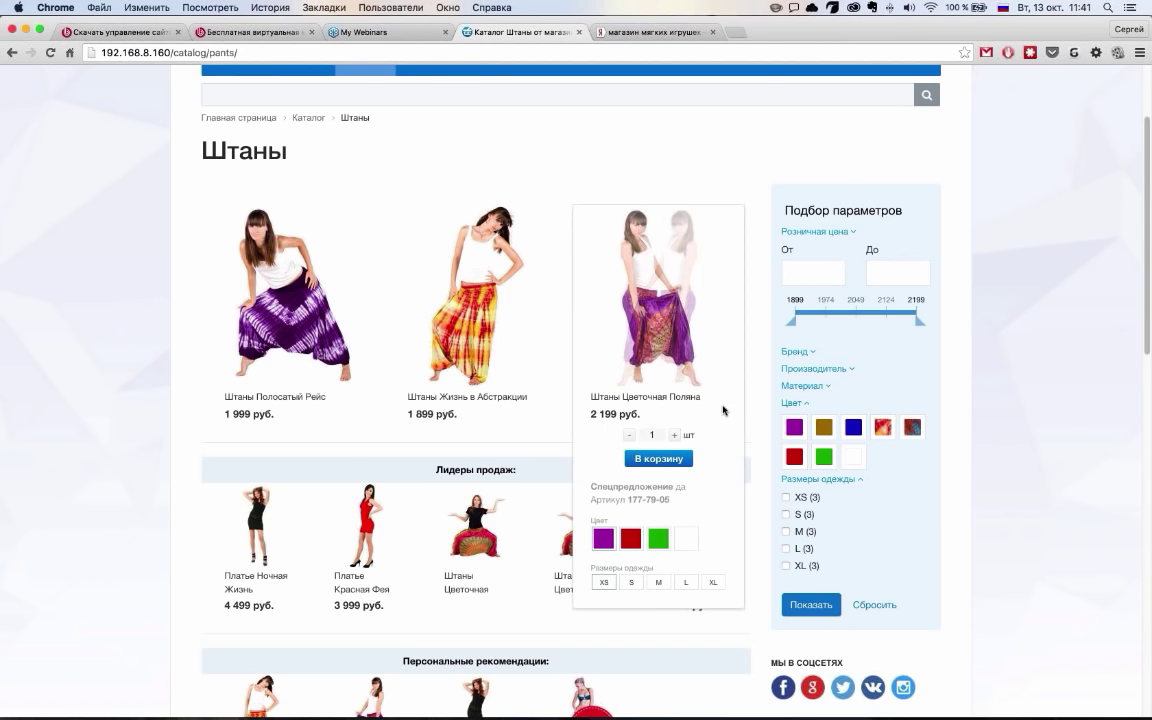
scroll(872, 393, "down", 2)
scroll(875, 392, "up", 2)
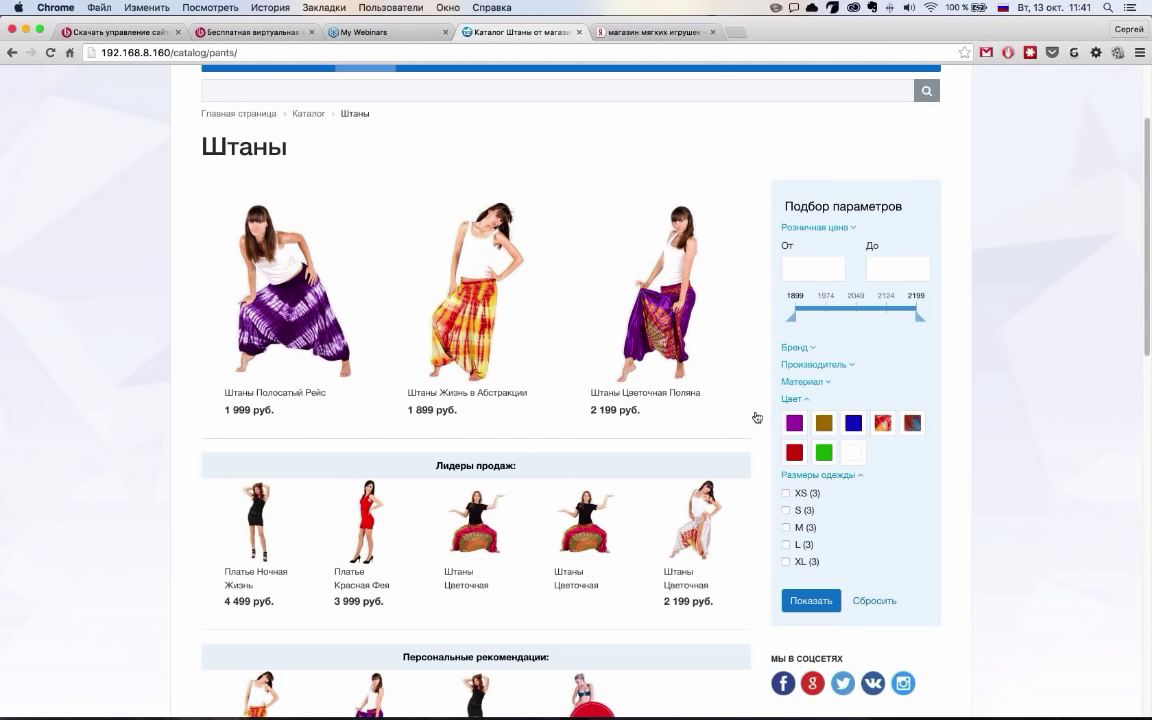
mouse_move(470, 300)
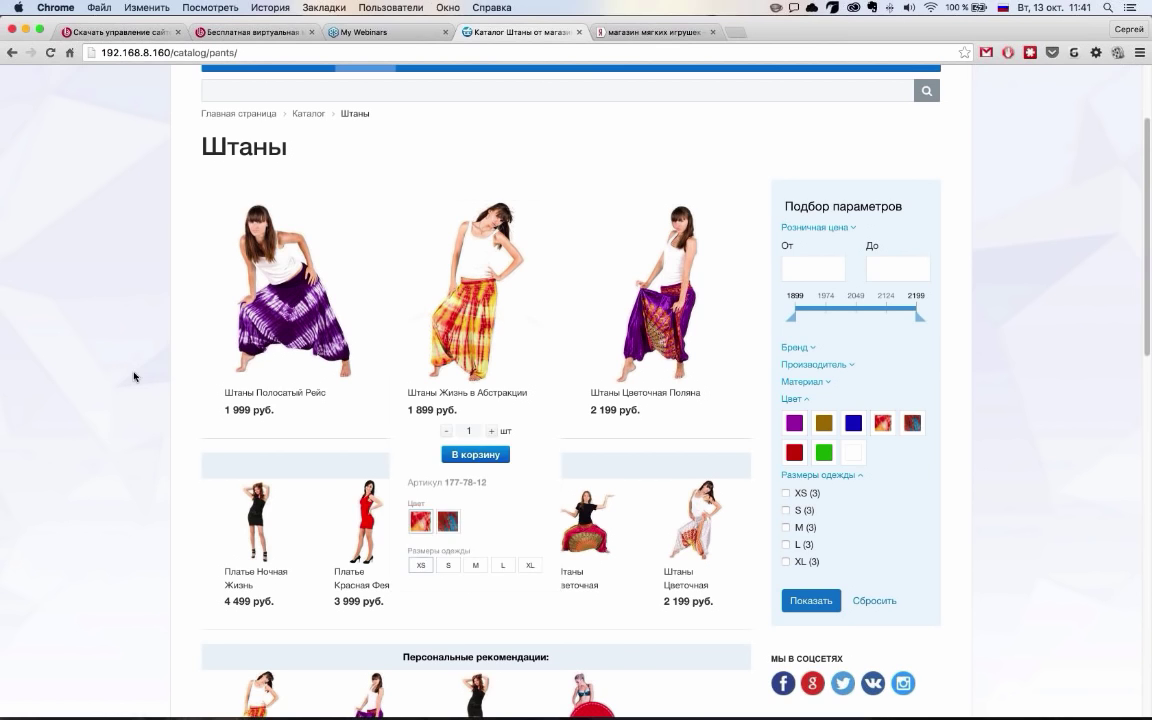
scroll(1037, 403, "up", 2)
scroll(557, 353, "down", 1)
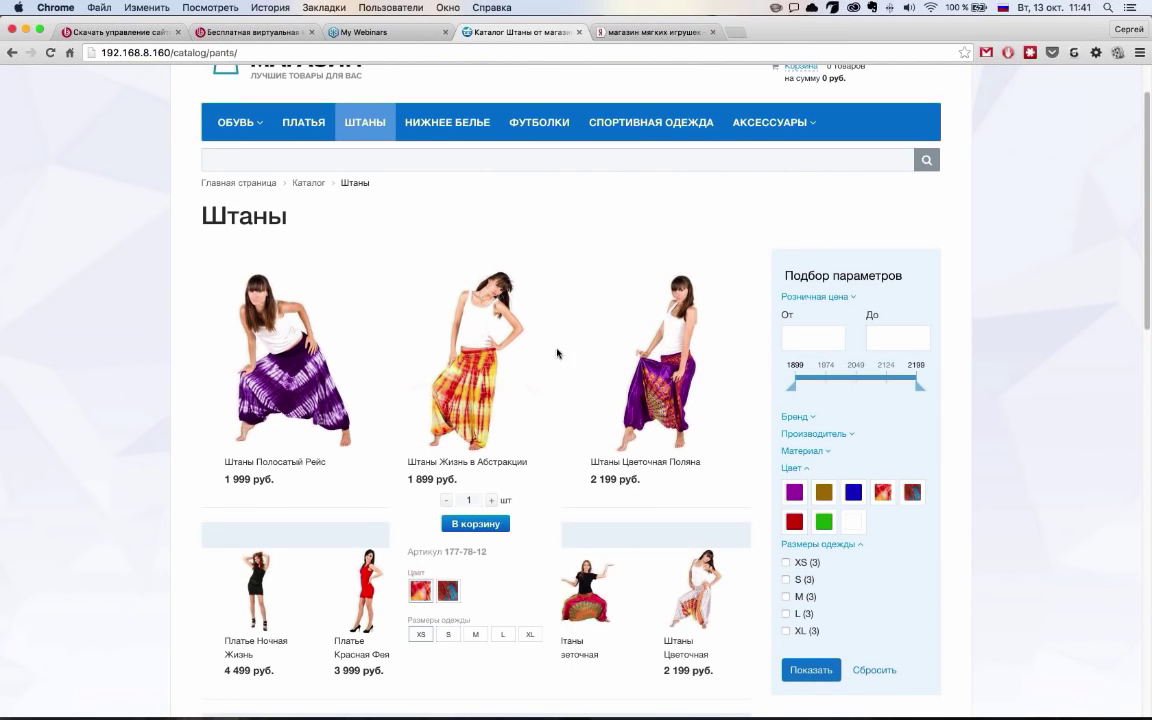
scroll(557, 353, "down", 1)
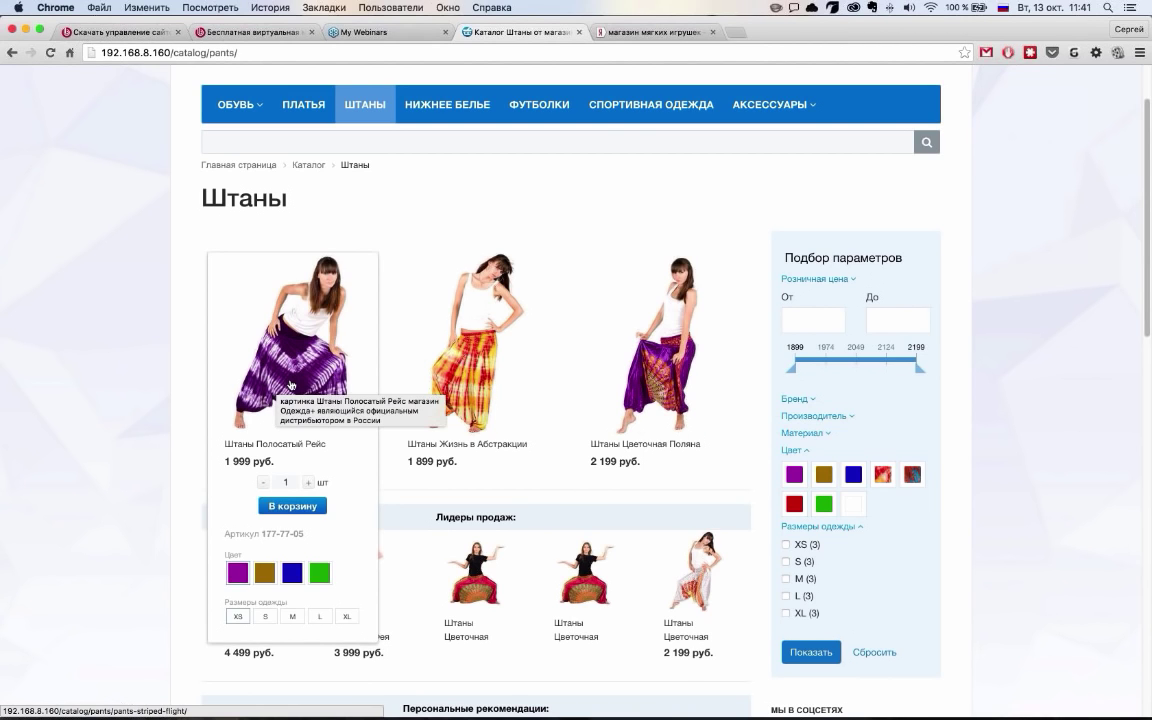
scroll(290, 385, "down", 1)
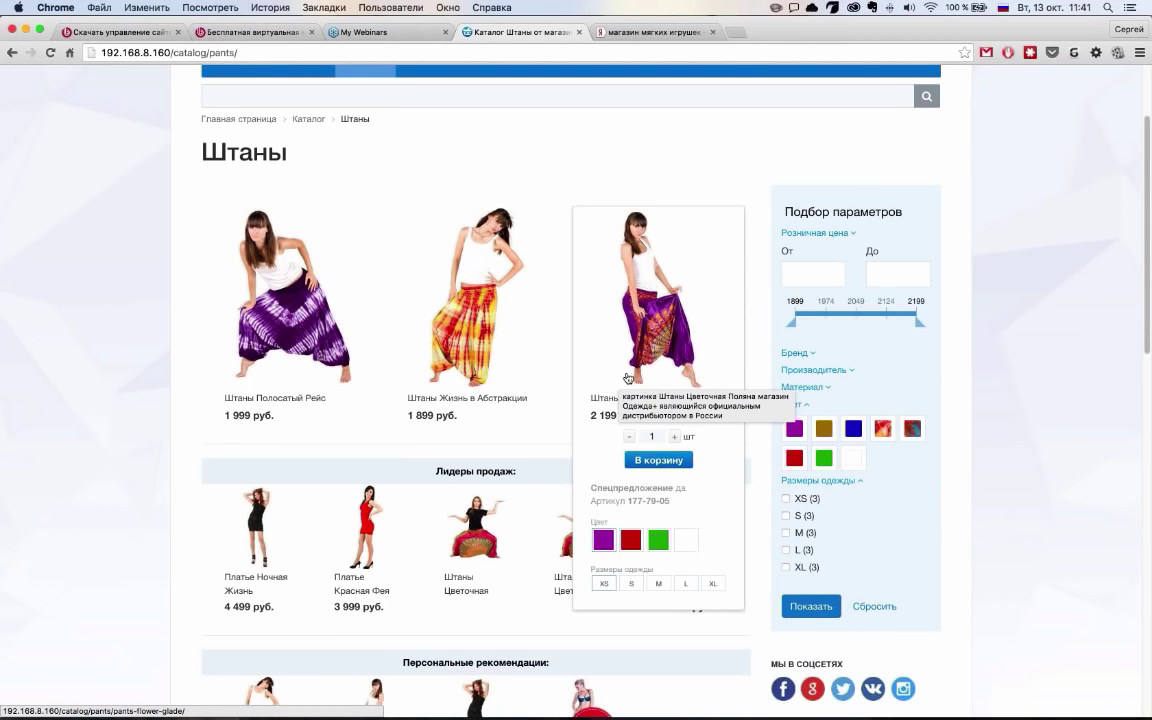
scroll(628, 378, "down", 2)
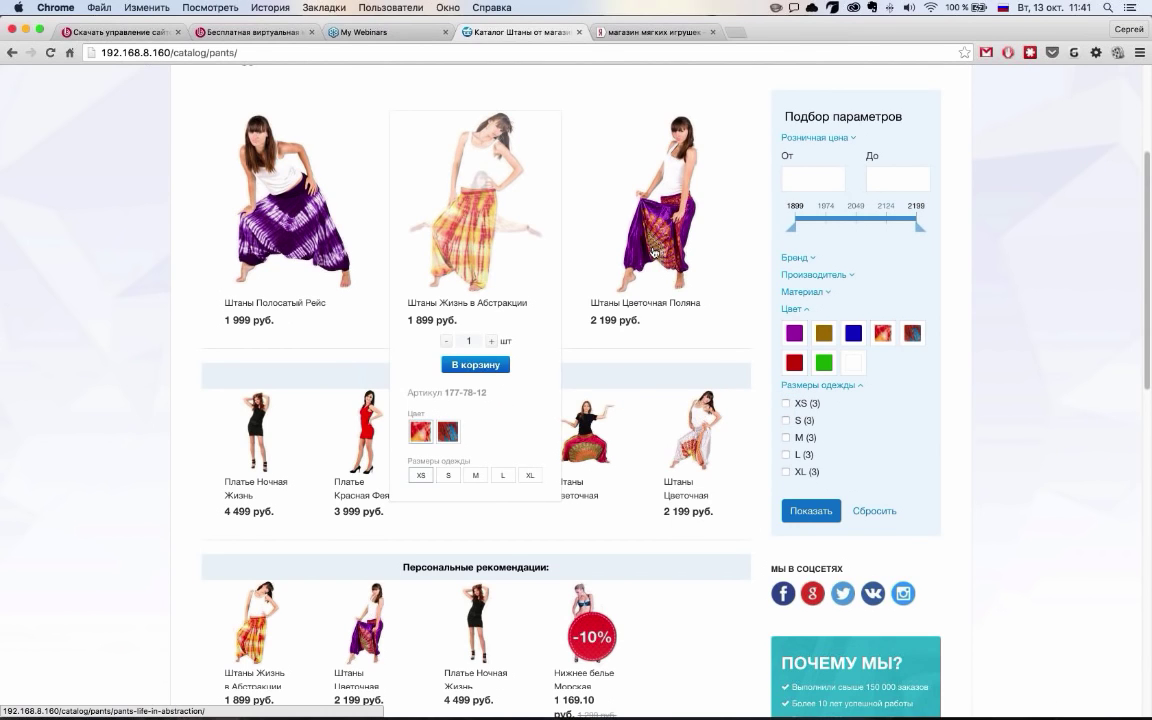
scroll(655, 260, "up", 3)
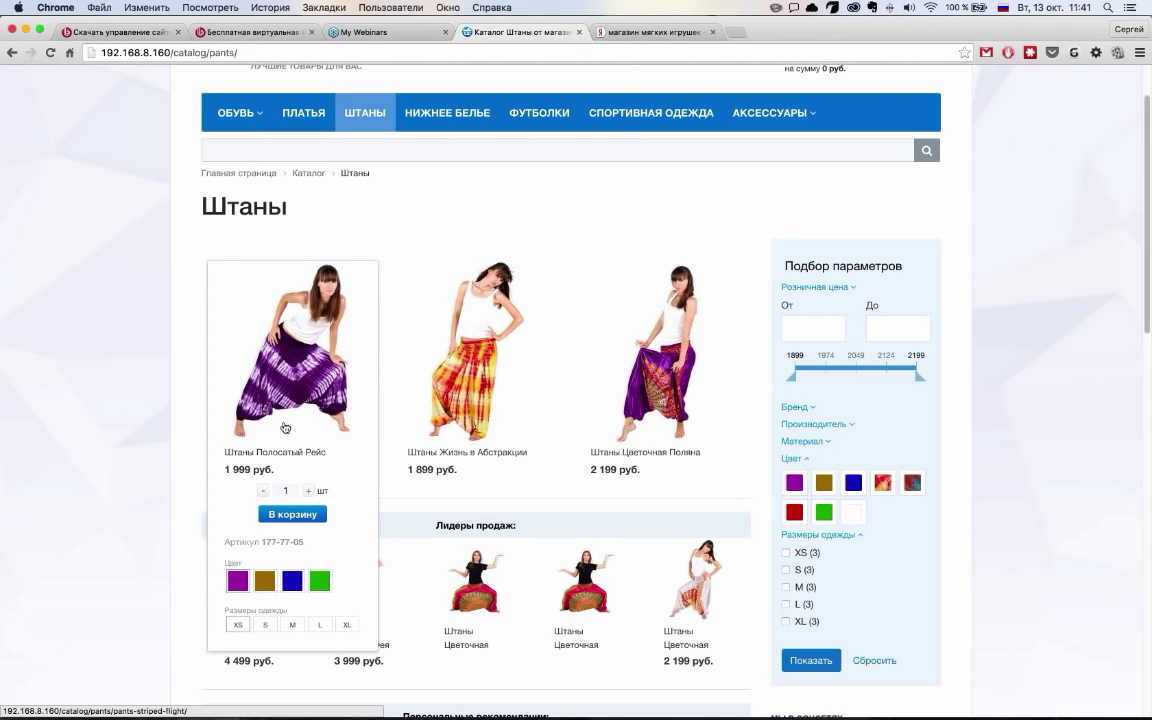
Add three green Штаны Полосатый Рейс in size XL to the cart, totalling 5 997 руб
left_click(265, 581)
left_click(289, 588)
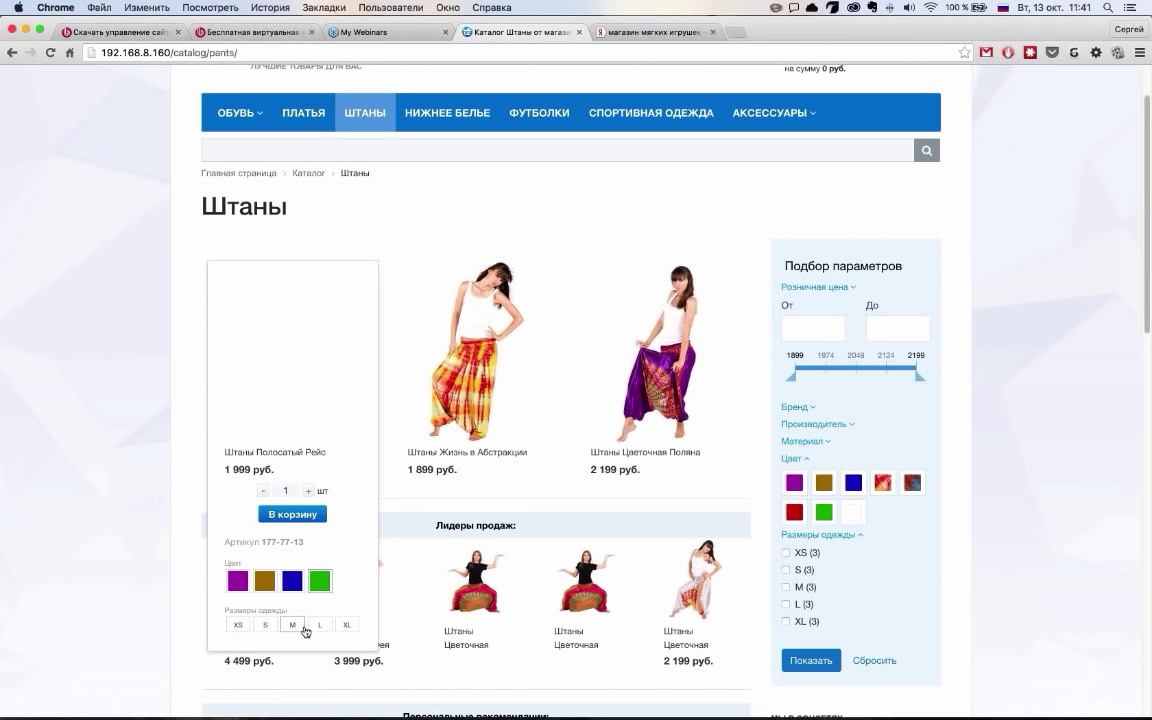
left_click(262, 627)
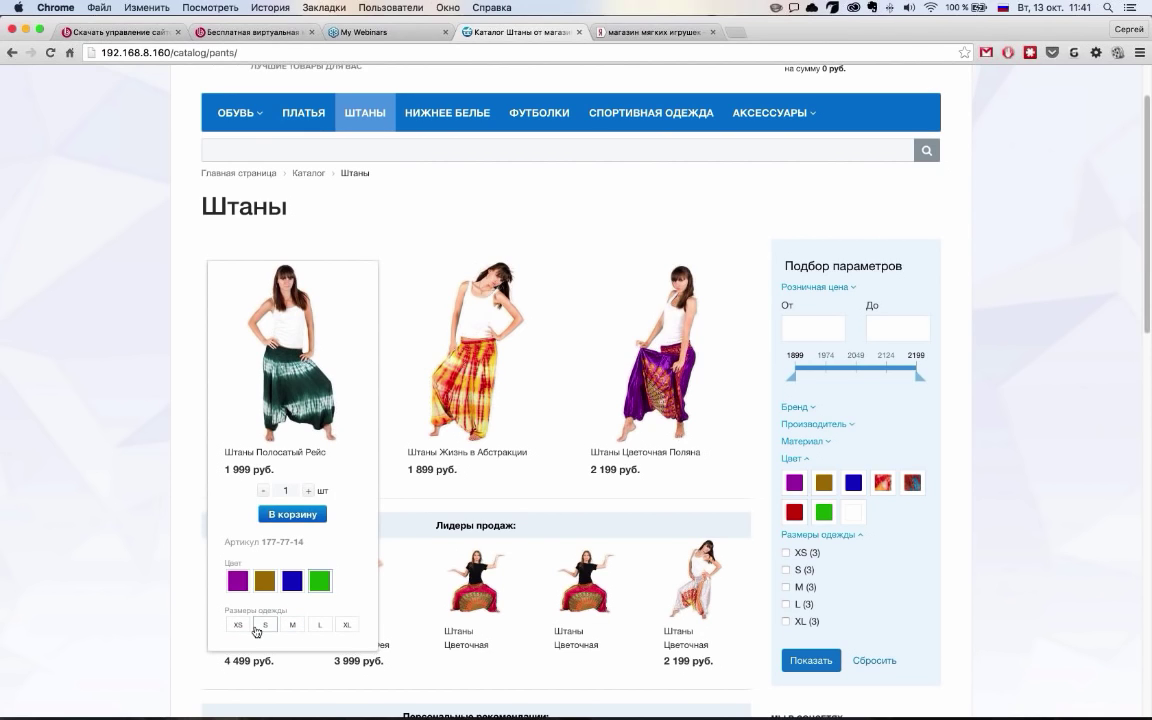
left_click(346, 625)
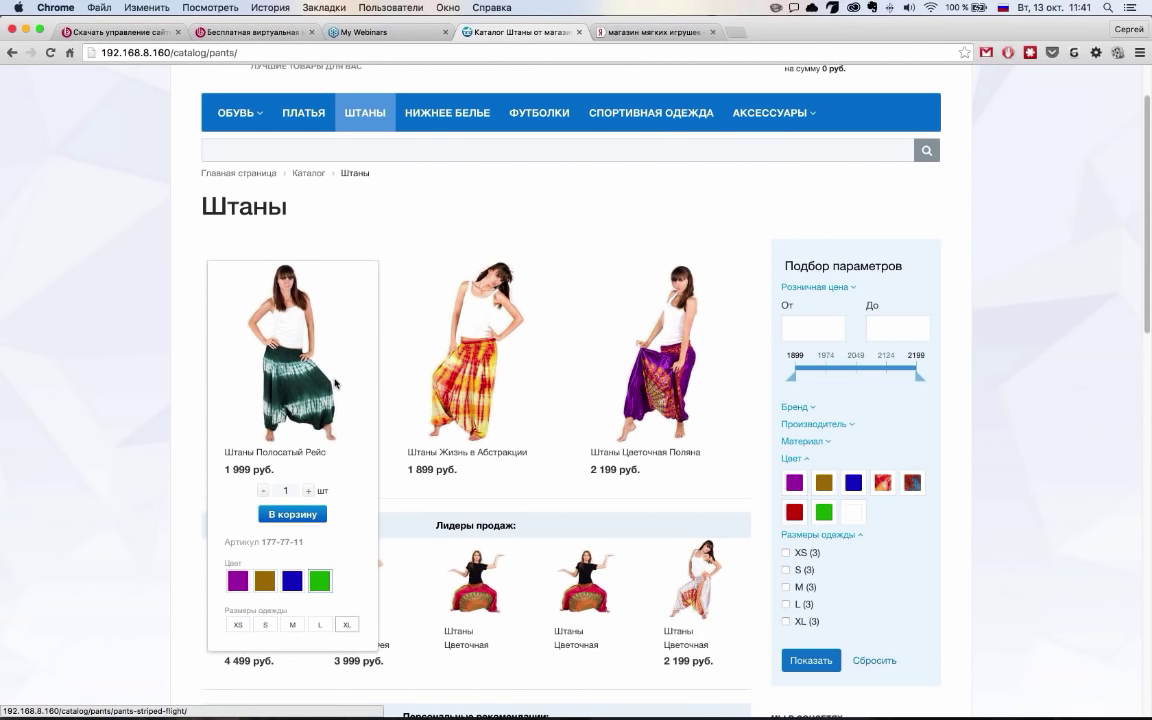
left_click(308, 490)
left_click(308, 490)
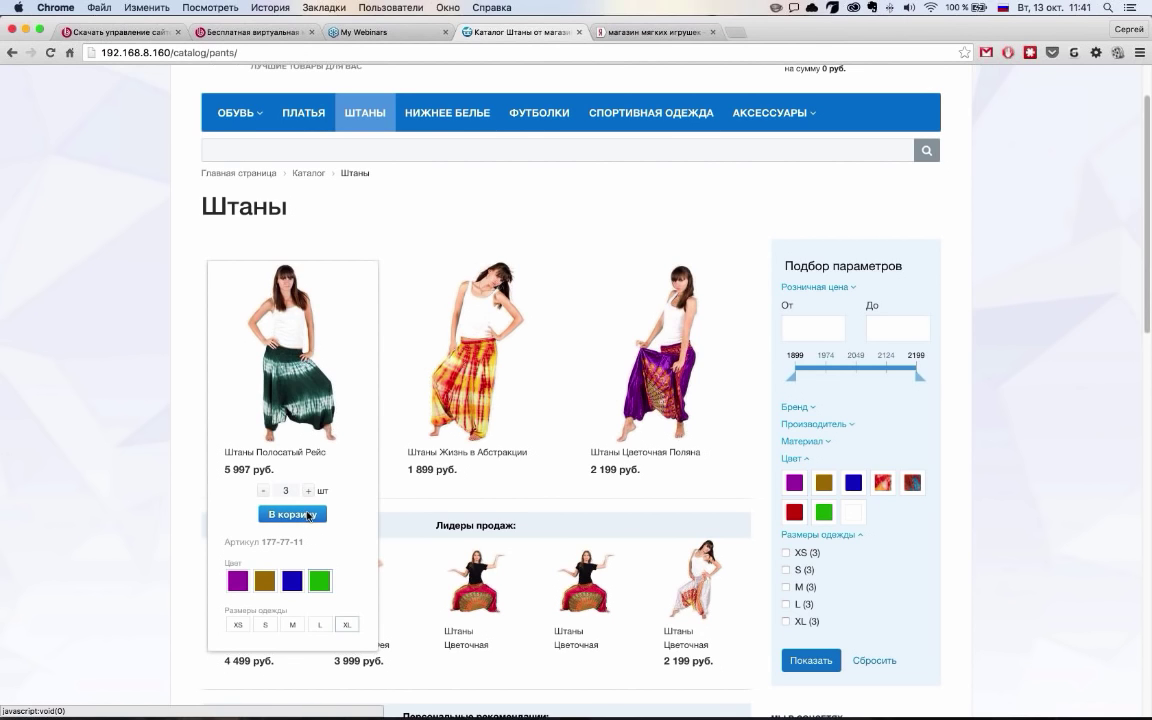
left_click(309, 515)
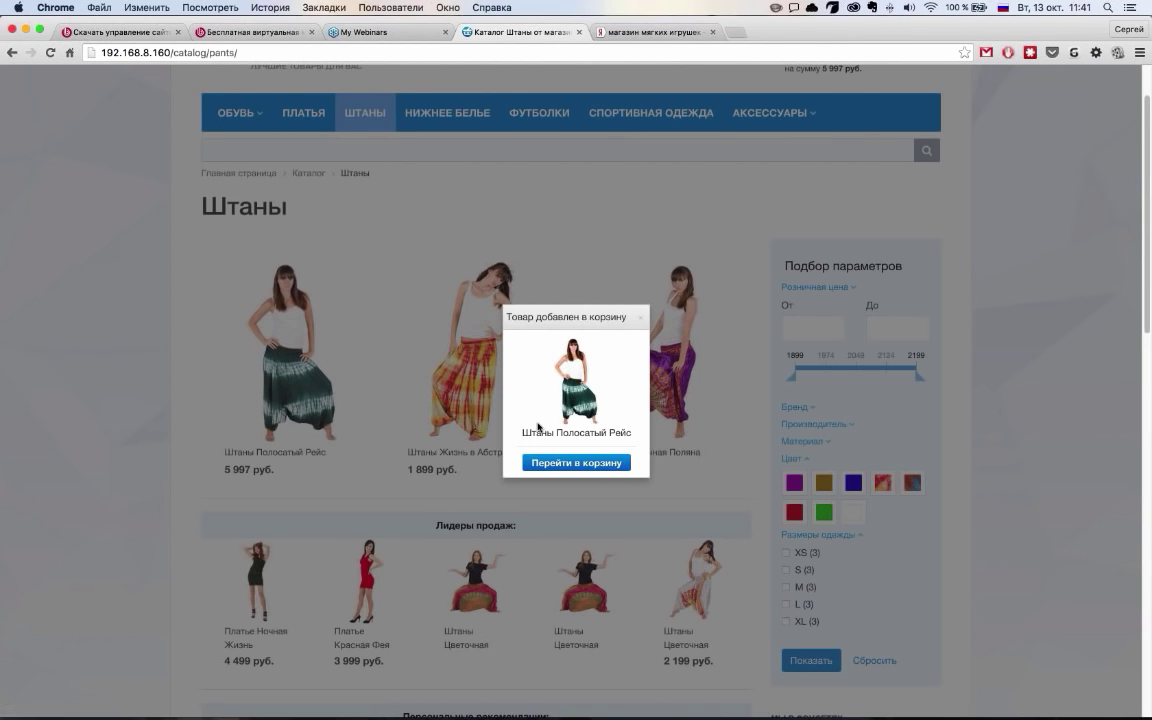
left_click(649, 362)
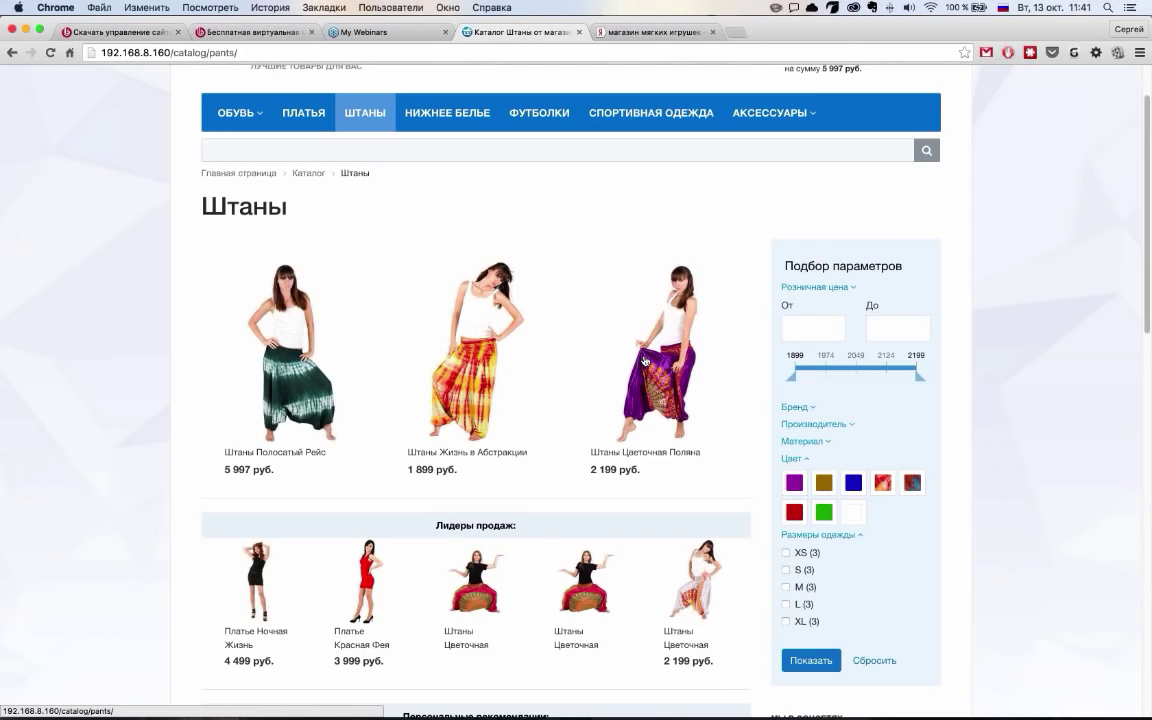
scroll(814, 330, "down", 1)
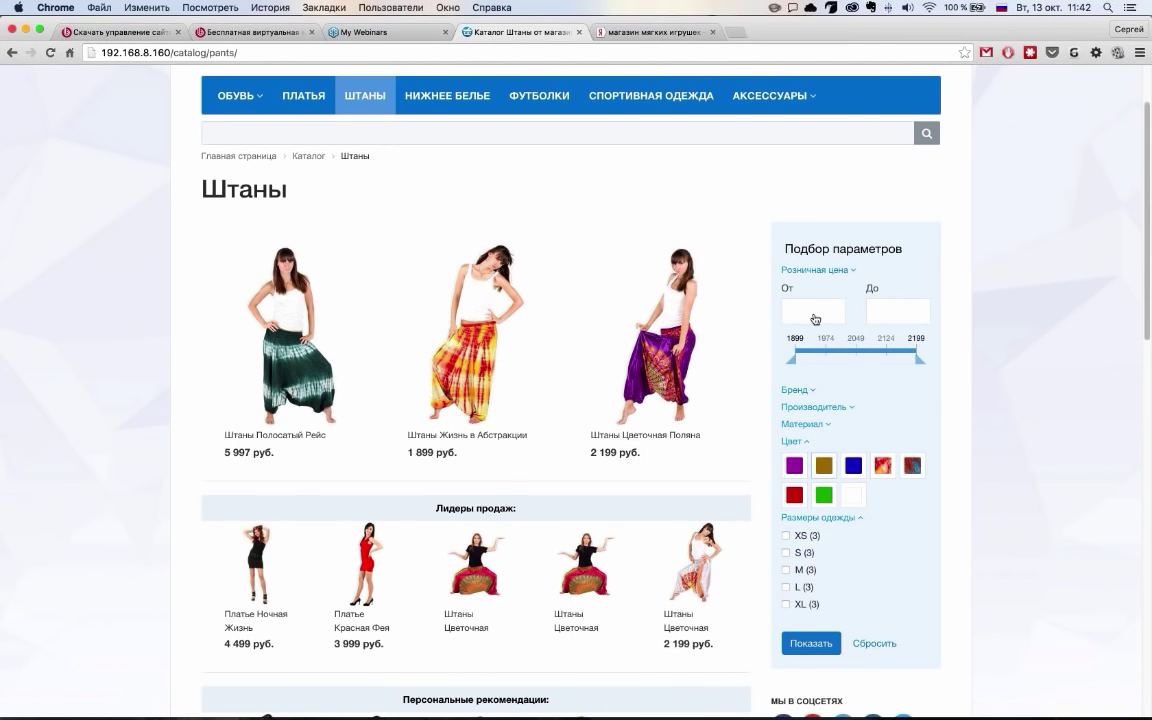
Filter the pants by white colour with the full price range, leaving Штаны Цветочная Поляна at 2 199 руб
left_click(817, 467)
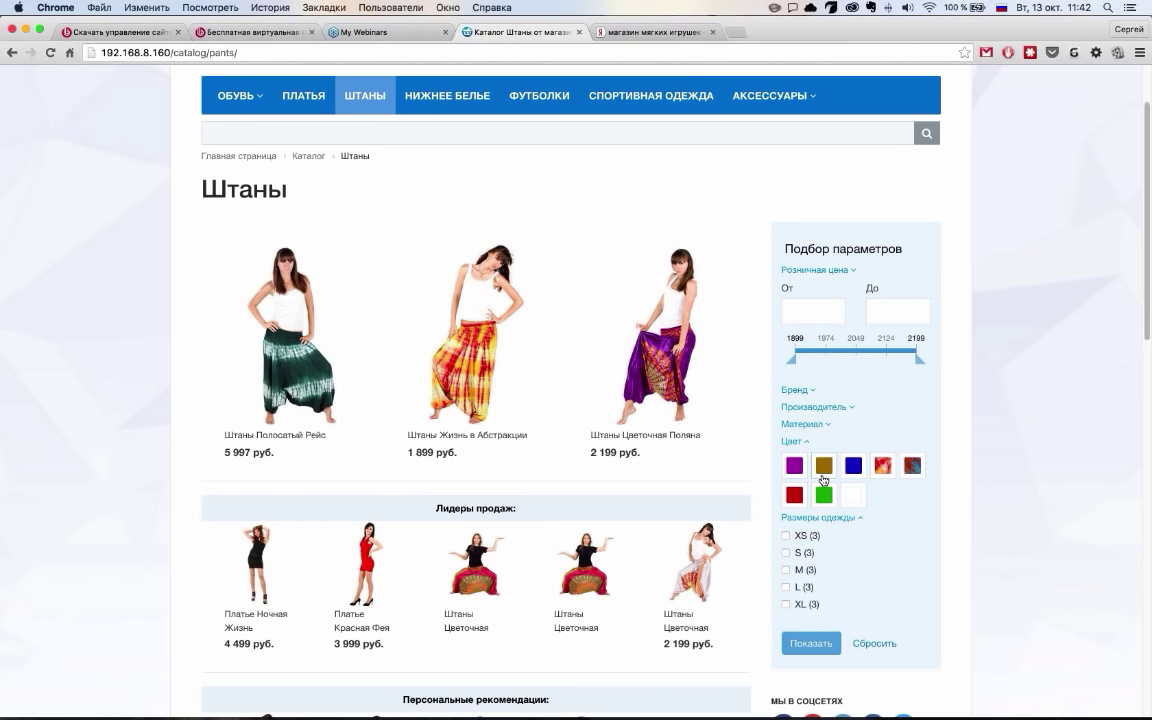
left_click(731, 449)
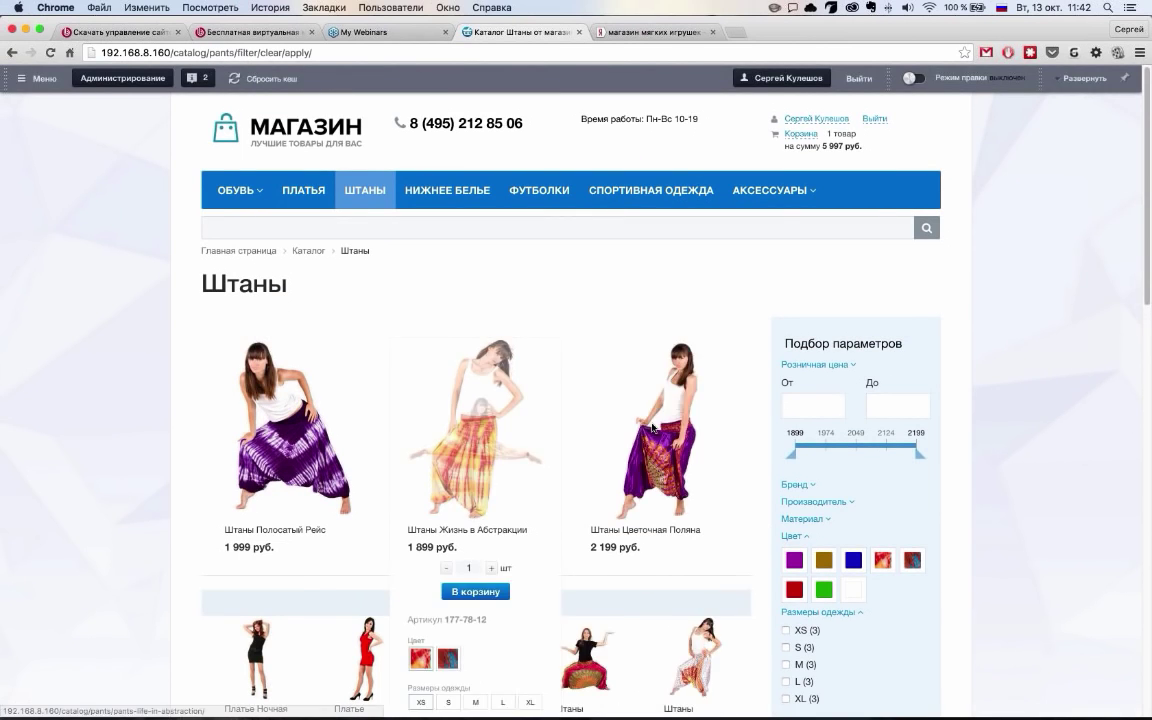
scroll(652, 427, "down", 1)
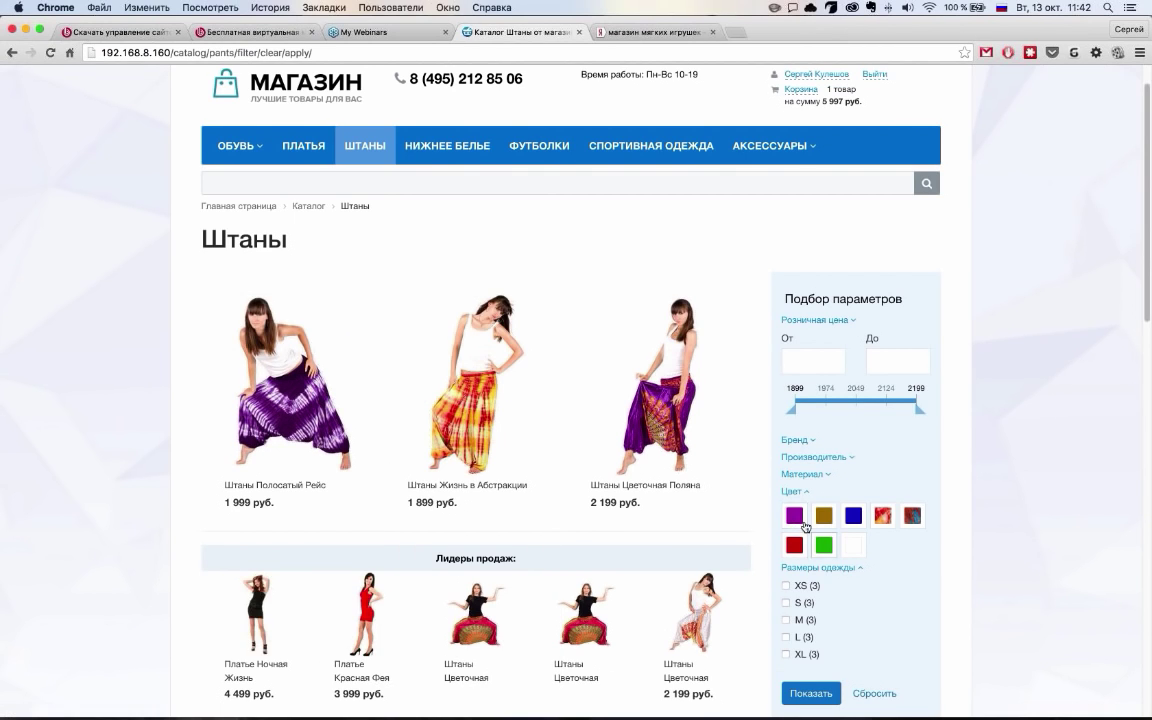
left_click(849, 545)
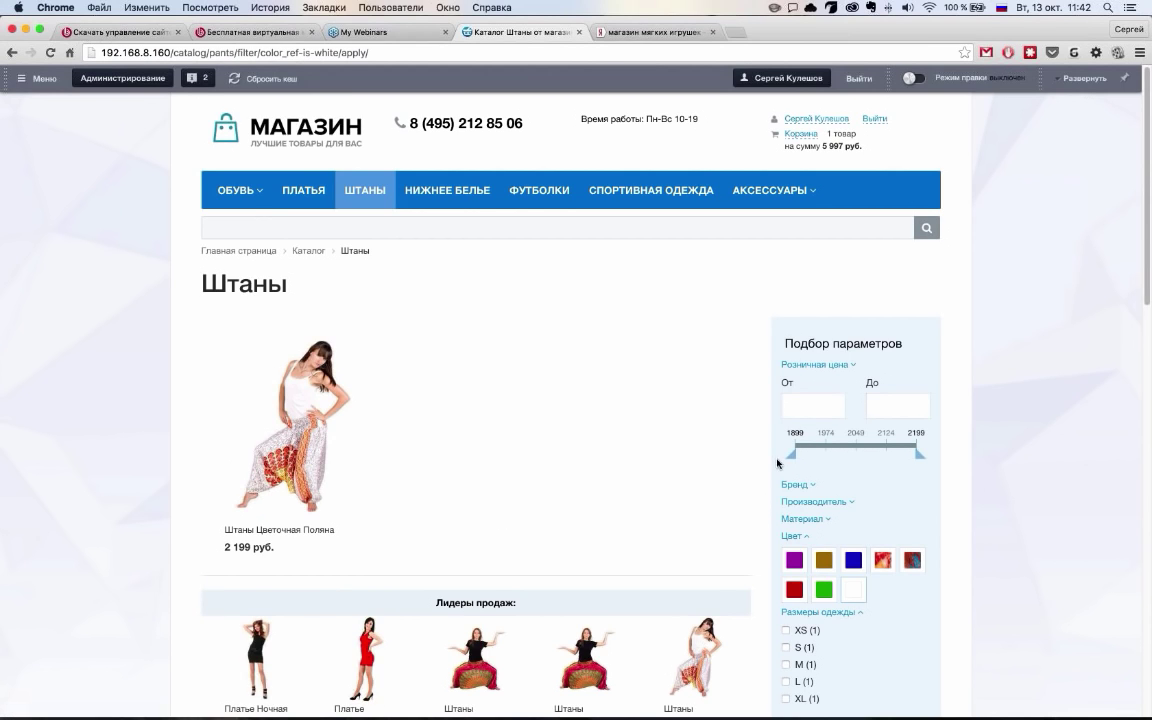
left_click_drag(919, 452, 882, 440)
scroll(900, 400, "down", 2)
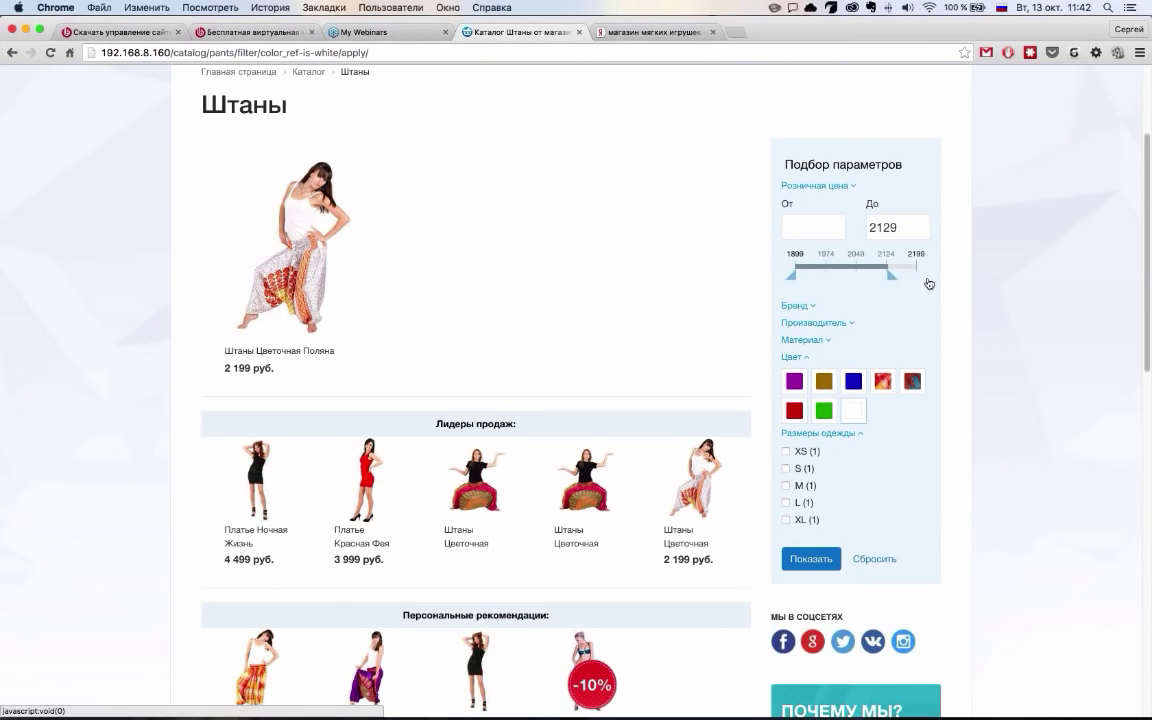
left_click(929, 284)
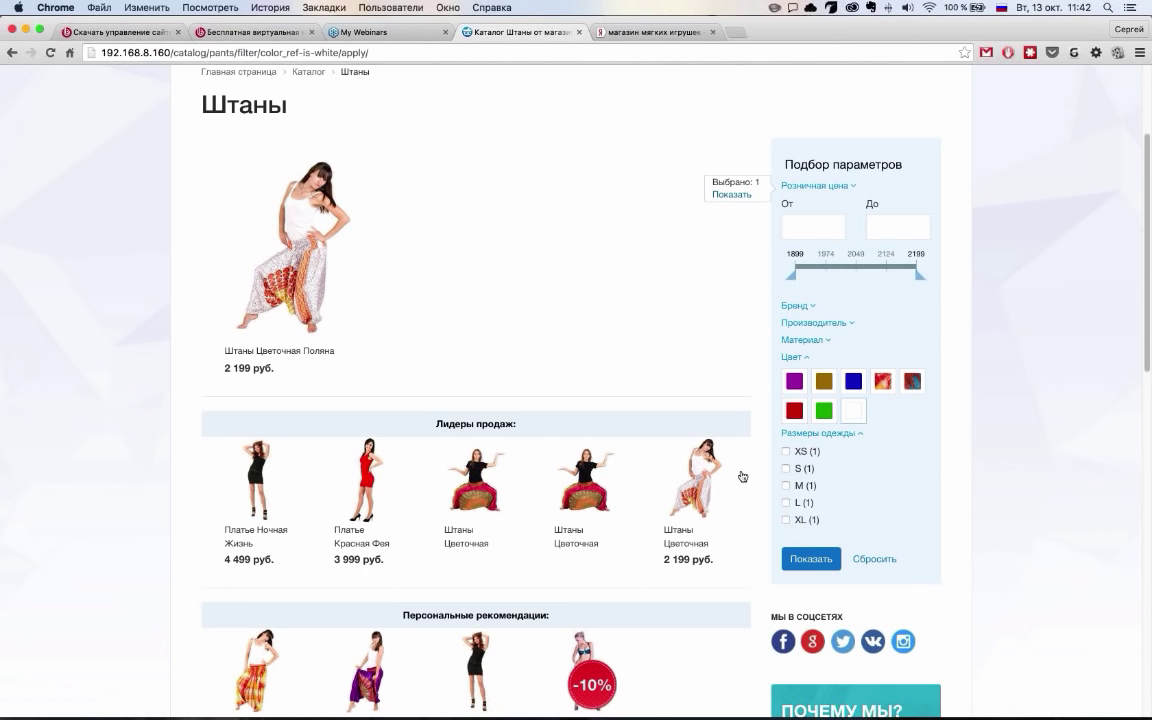
mouse_move(740, 476)
scroll(730, 475, "down", 1)
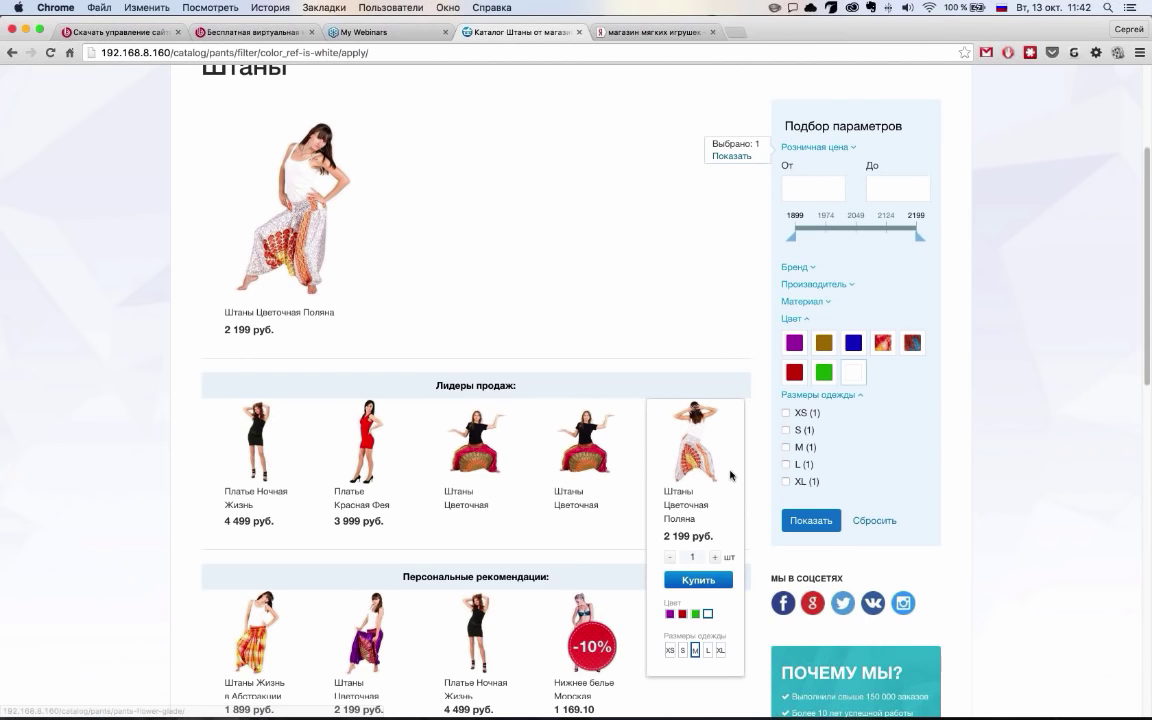
scroll(730, 476, "down", 4)
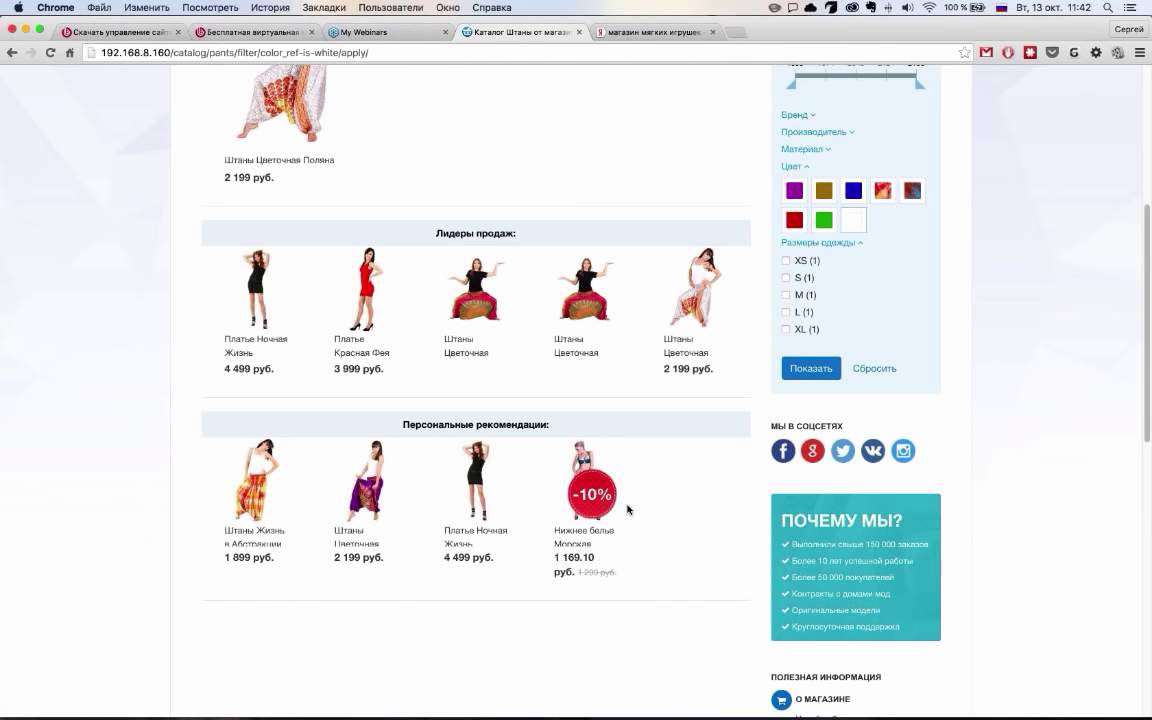
mouse_move(546, 486)
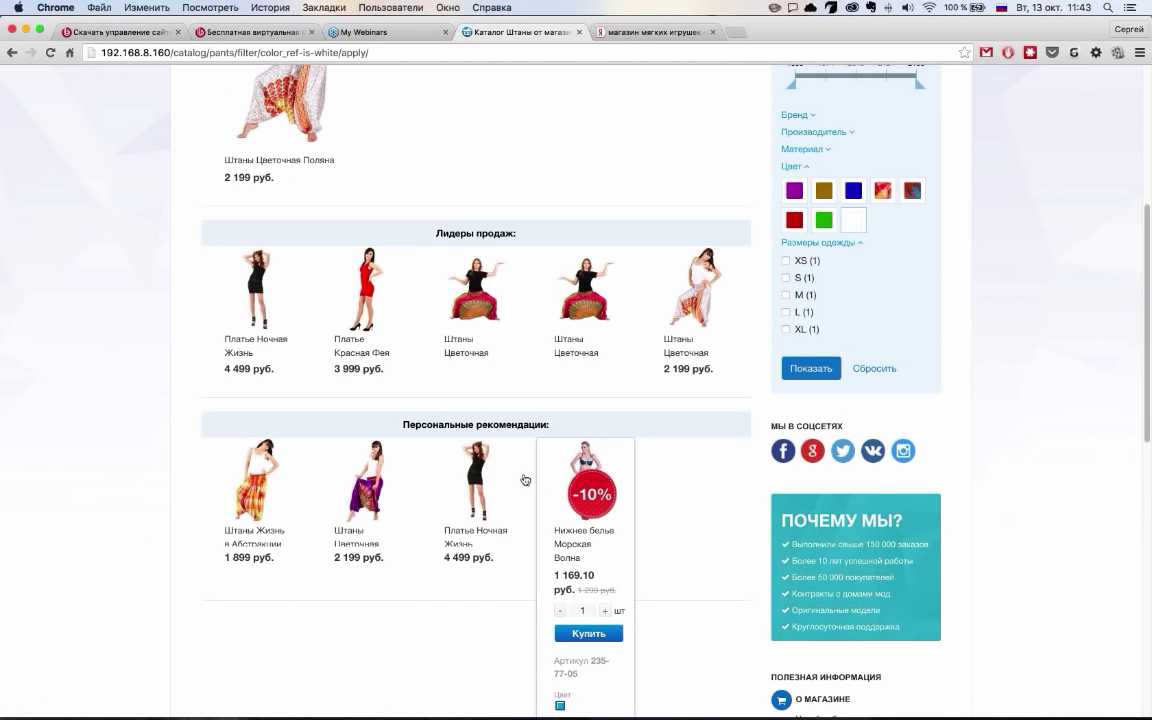
mouse_move(263, 513)
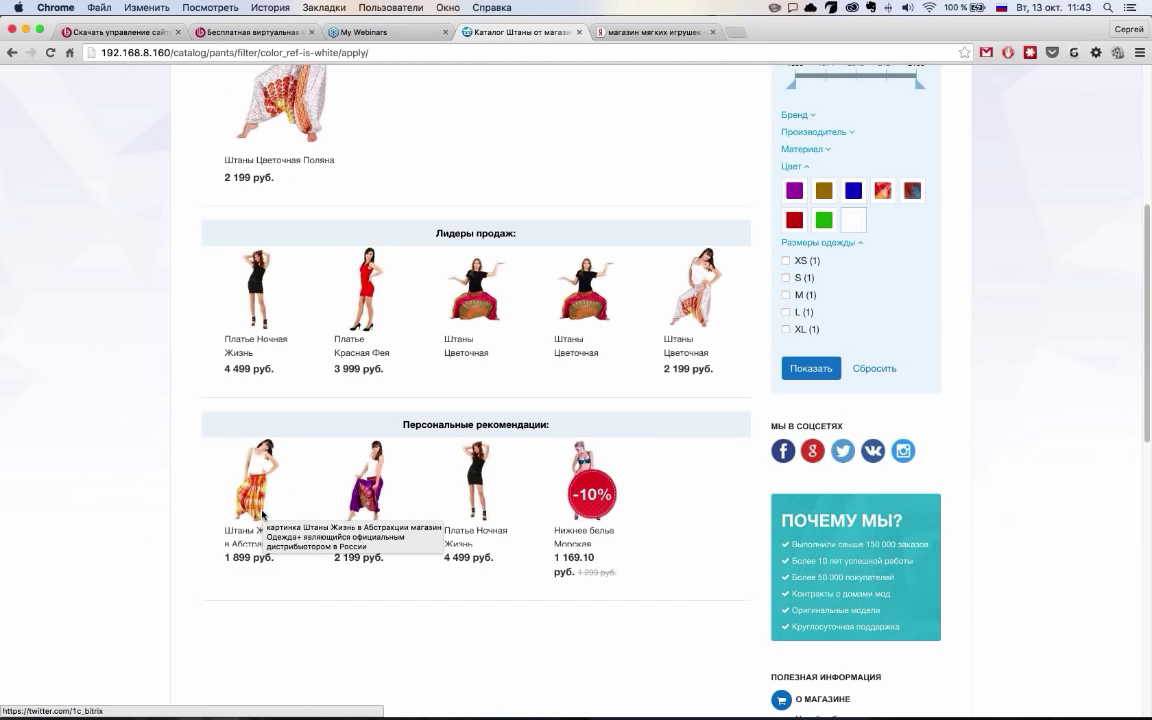
mouse_move(446, 556)
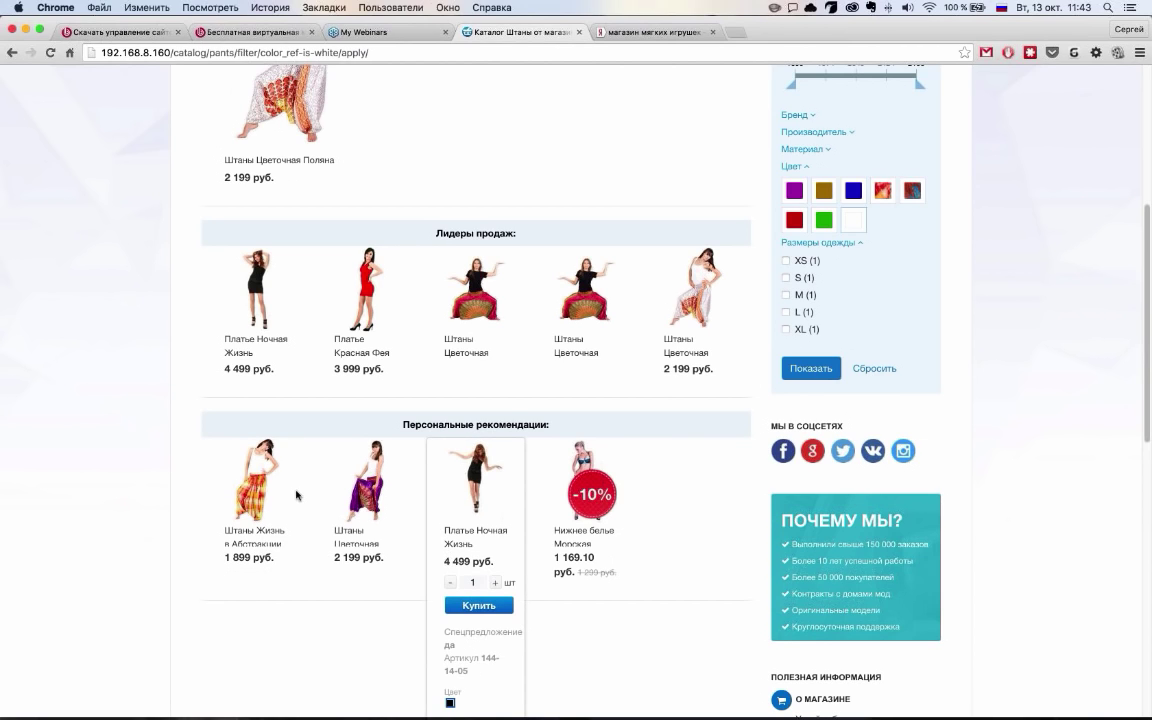
mouse_move(296, 494)
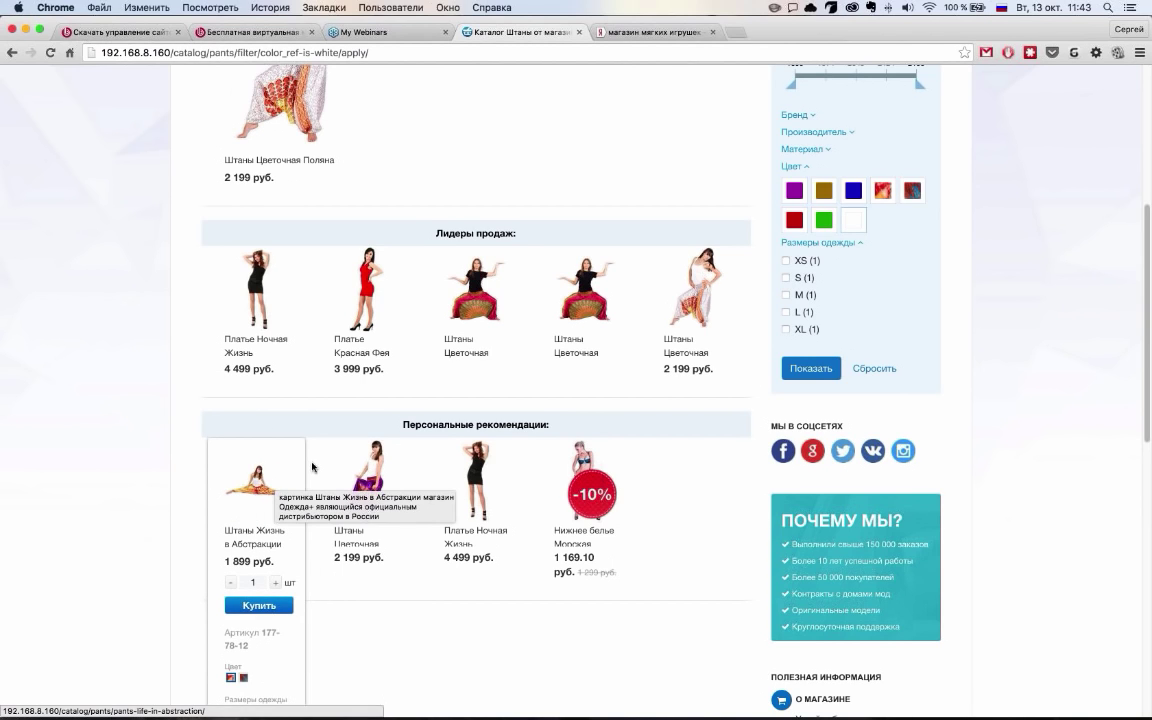
scroll(133, 563, "up", 1)
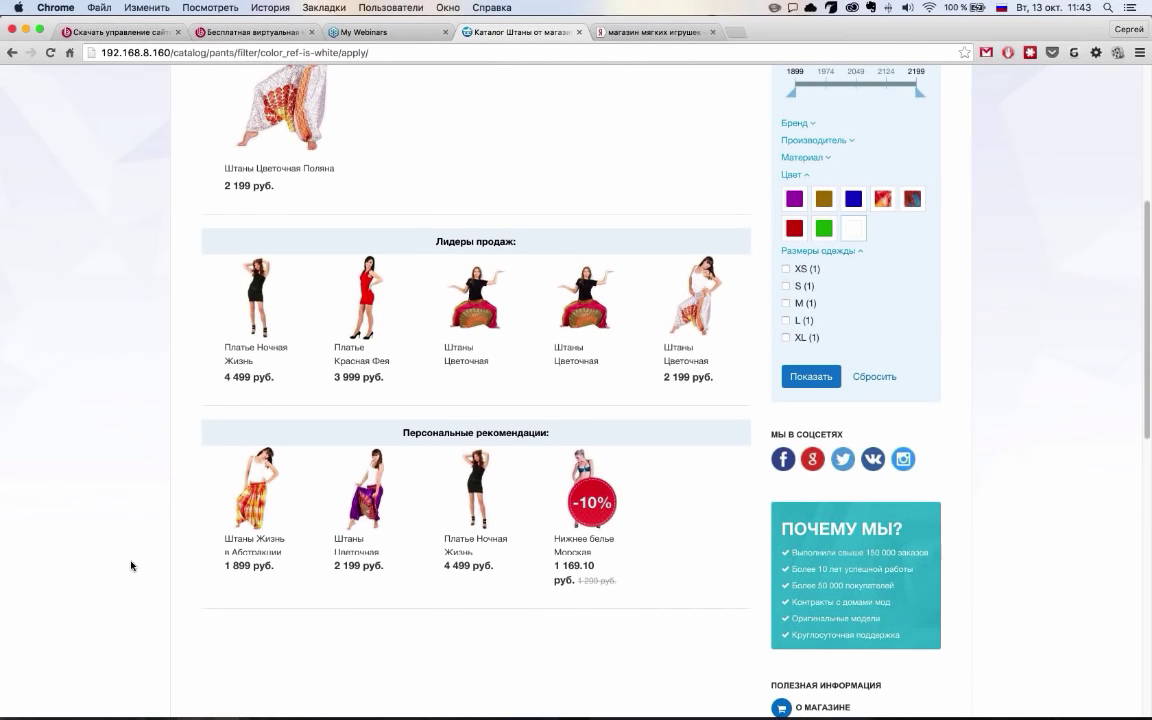
scroll(631, 510, "up", 2)
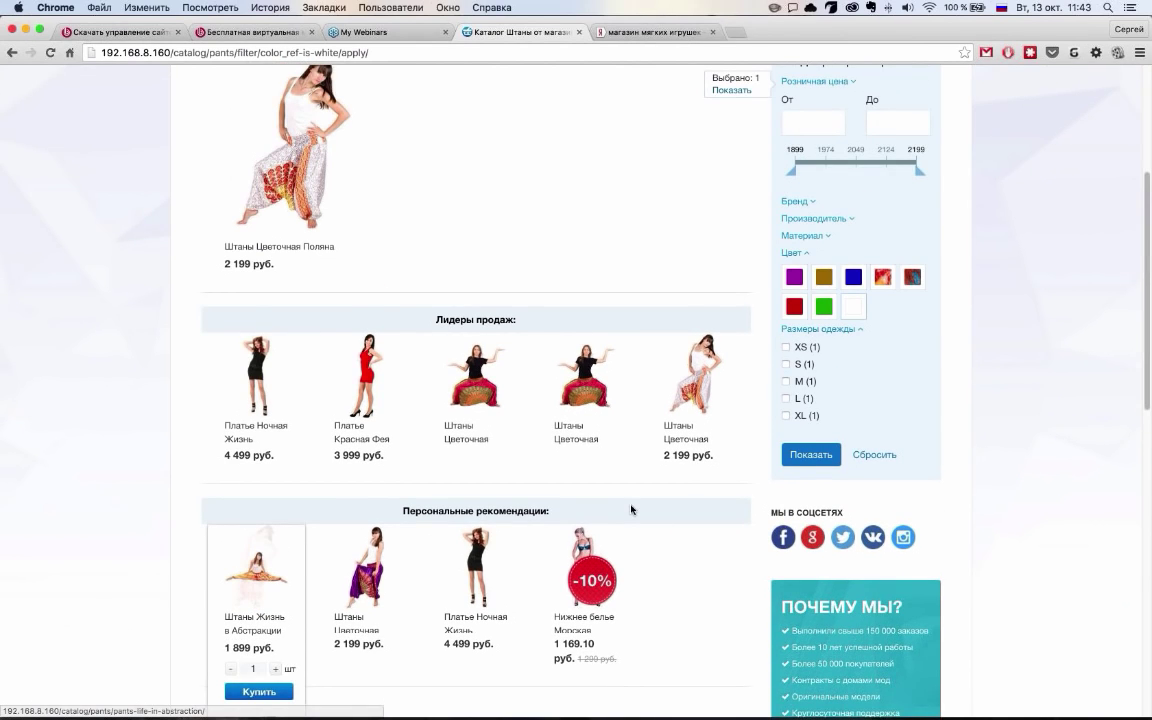
scroll(631, 510, "down", 1)
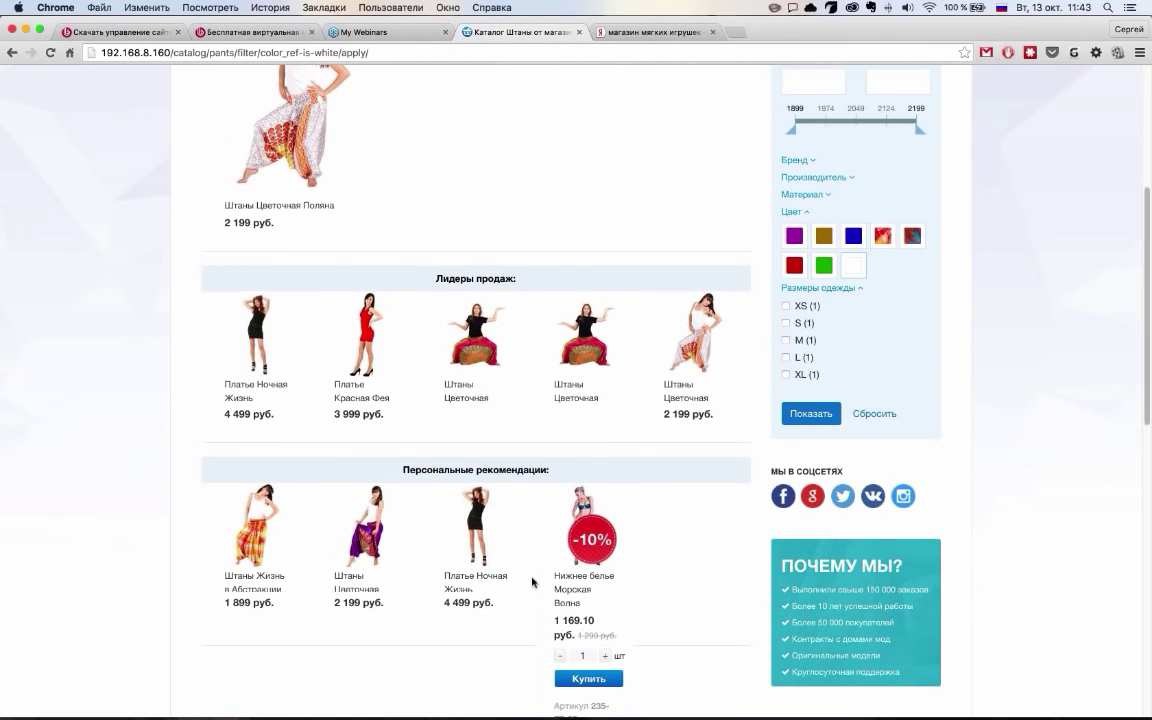
scroll(145, 556, "up", 8)
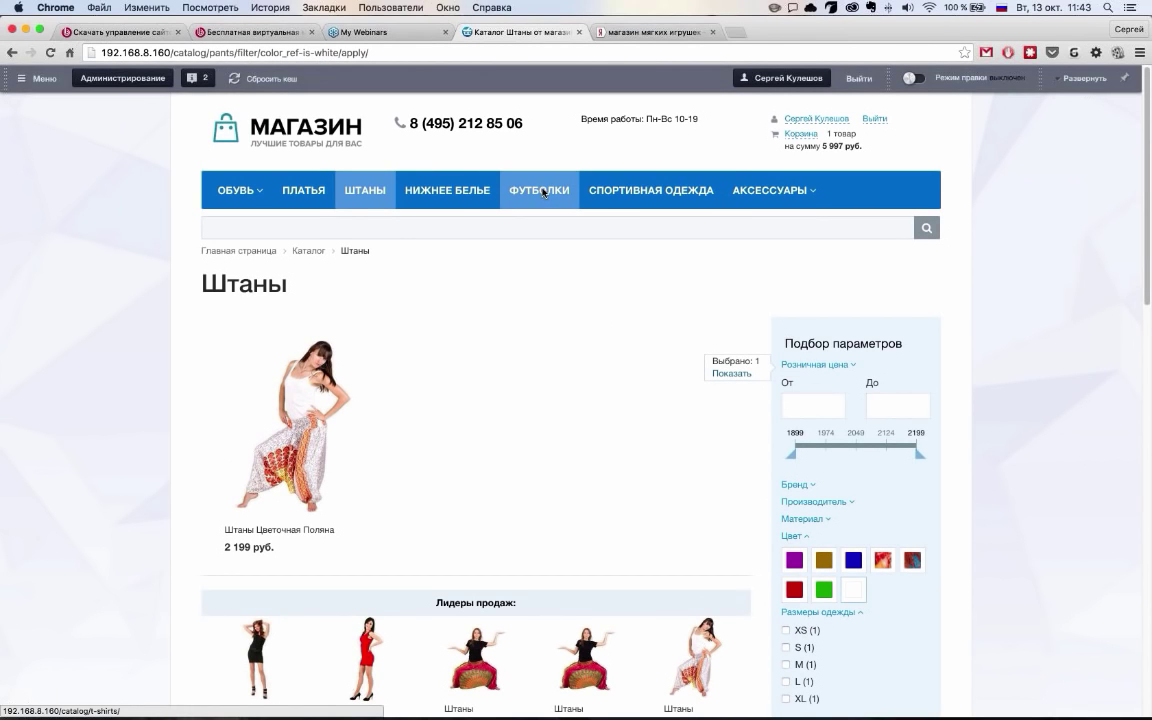
scroll(144, 405, "down", 9)
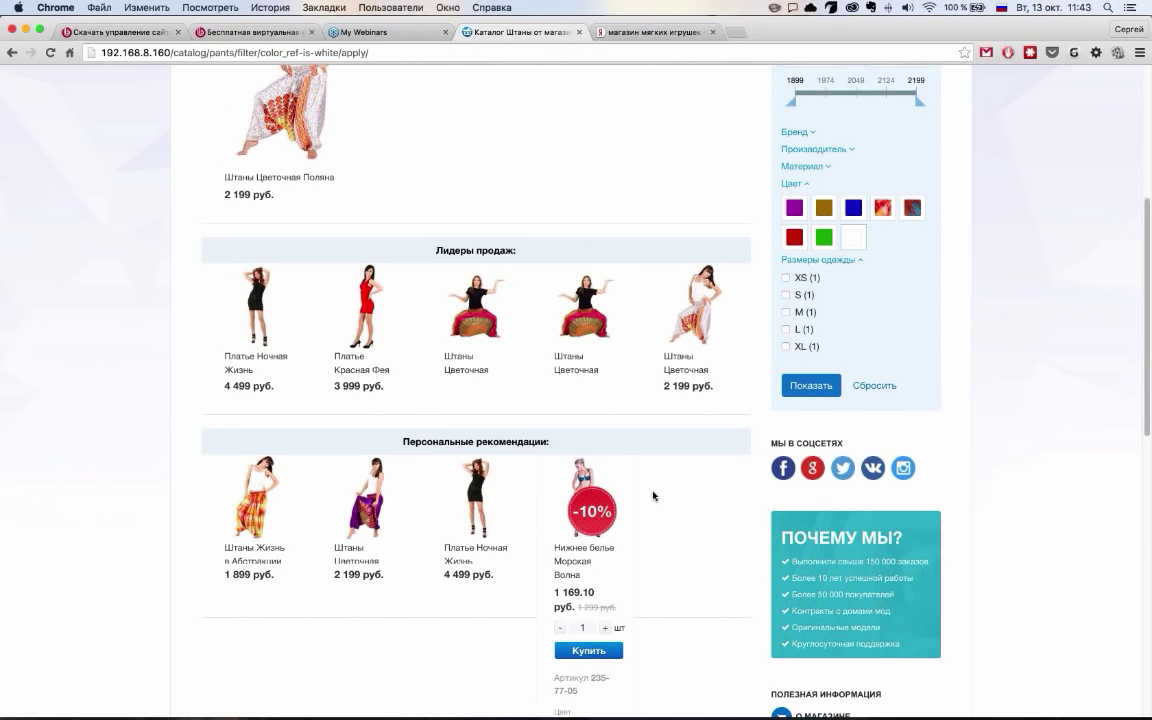
scroll(184, 510, "up", 1)
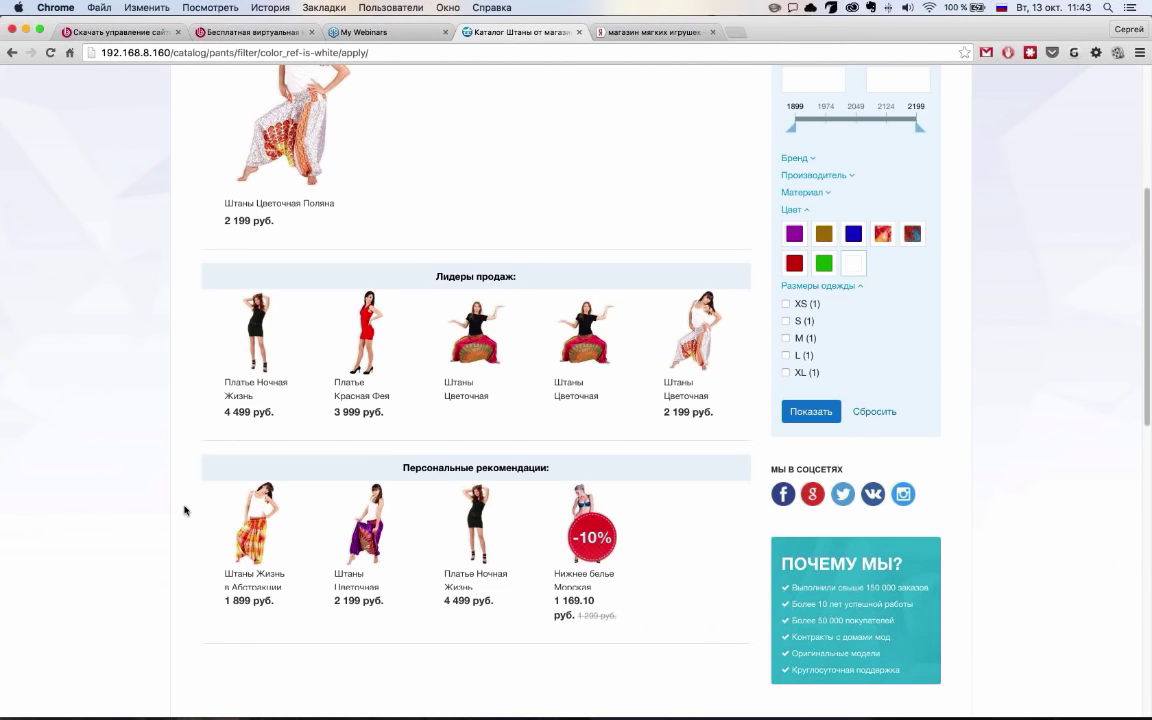
scroll(184, 510, "up", 1)
scroll(545, 450, "up", 5)
scroll(549, 447, "down", 2)
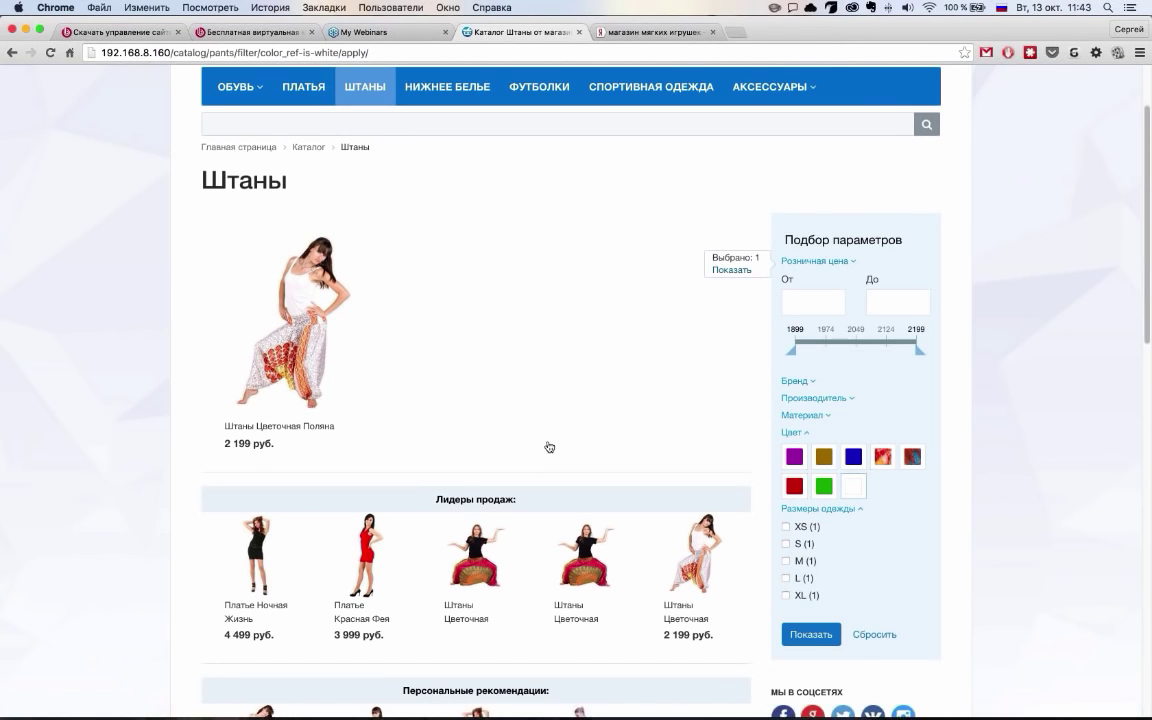
scroll(549, 447, "down", 5)
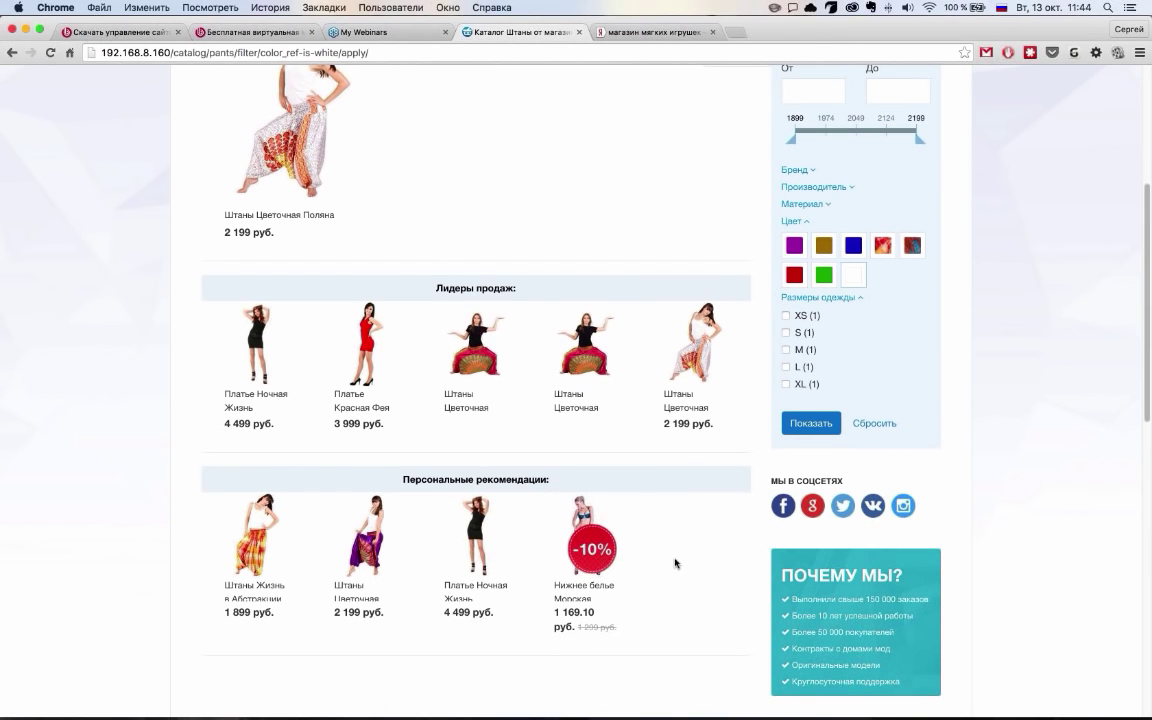
mouse_move(631, 437)
mouse_move(636, 580)
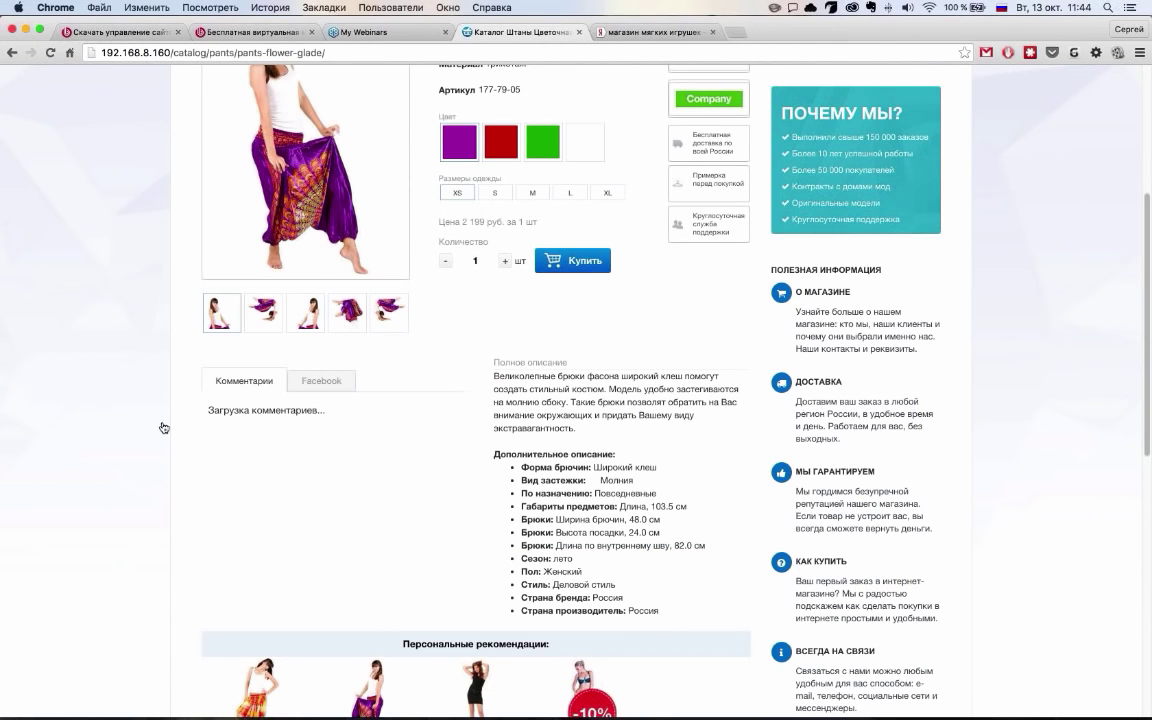
Open the Штаны Цветочная Поляна product page
scroll(164, 427, "down", 5)
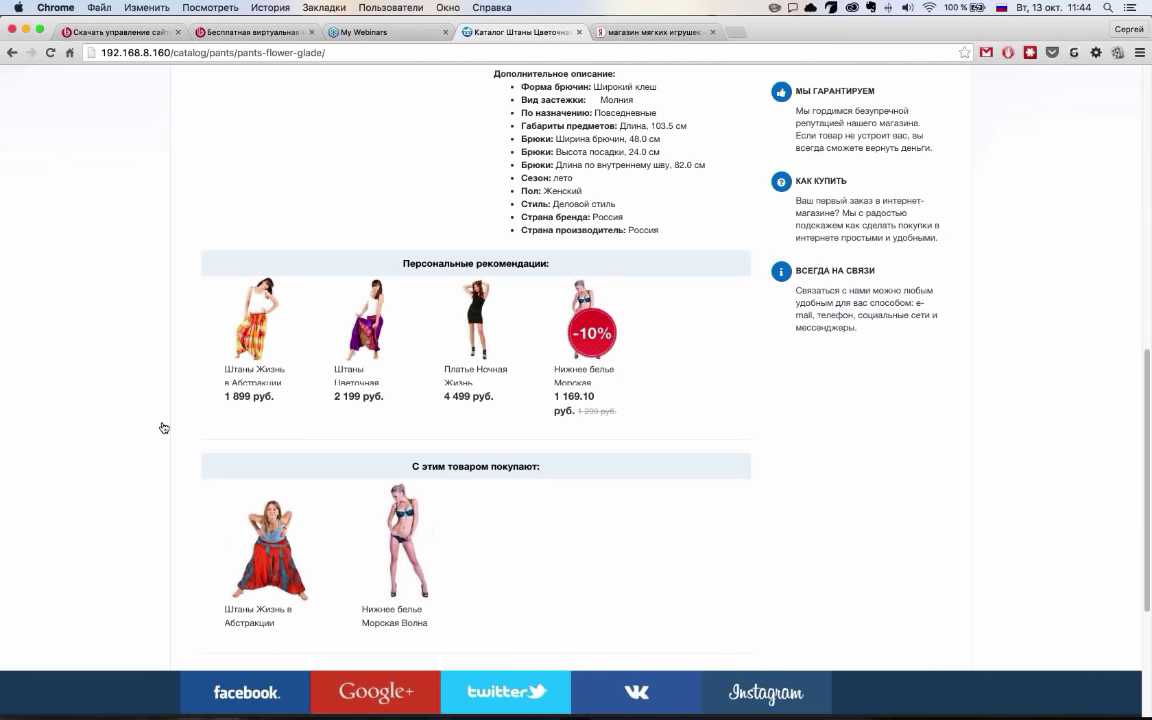
left_click(389, 349)
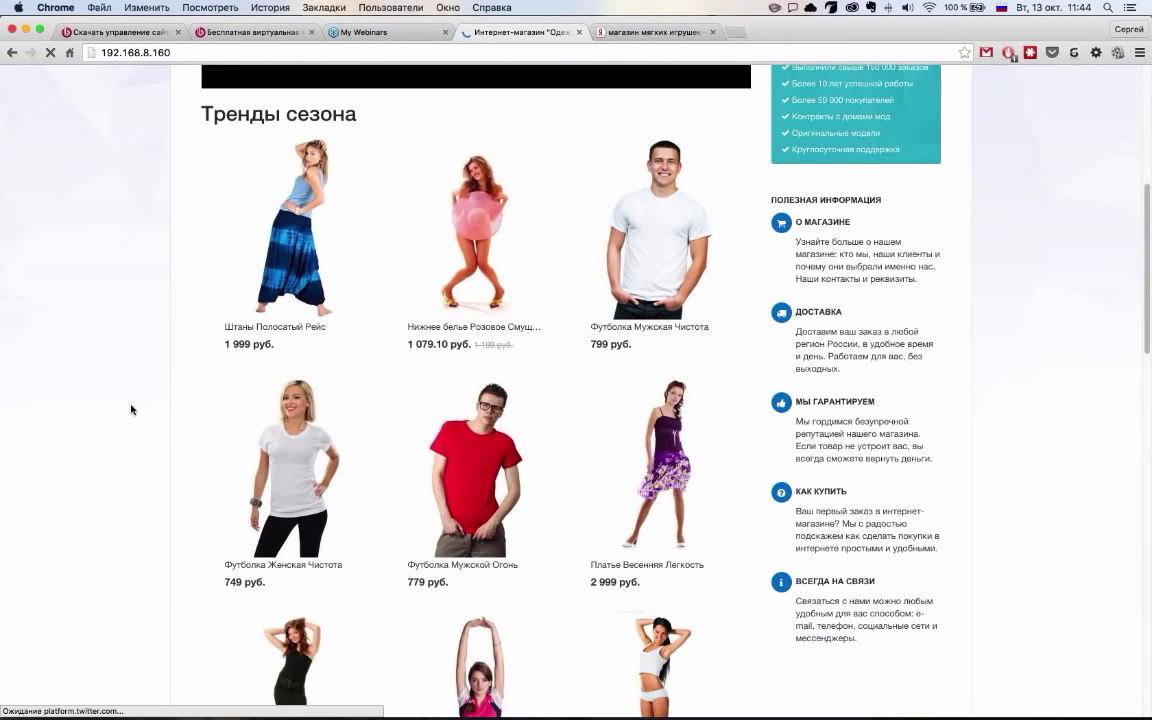
Scroll through the home page's Тренды сезона product grid and back up
scroll(132, 409, "down", 15)
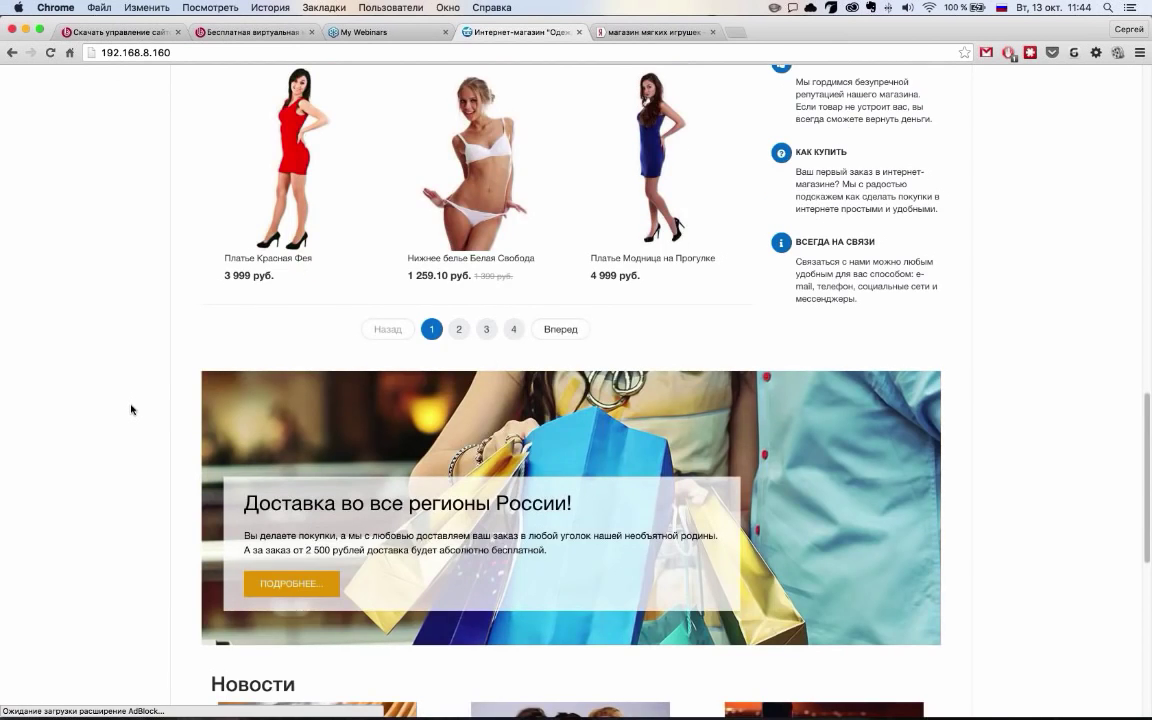
scroll(132, 409, "up", 15)
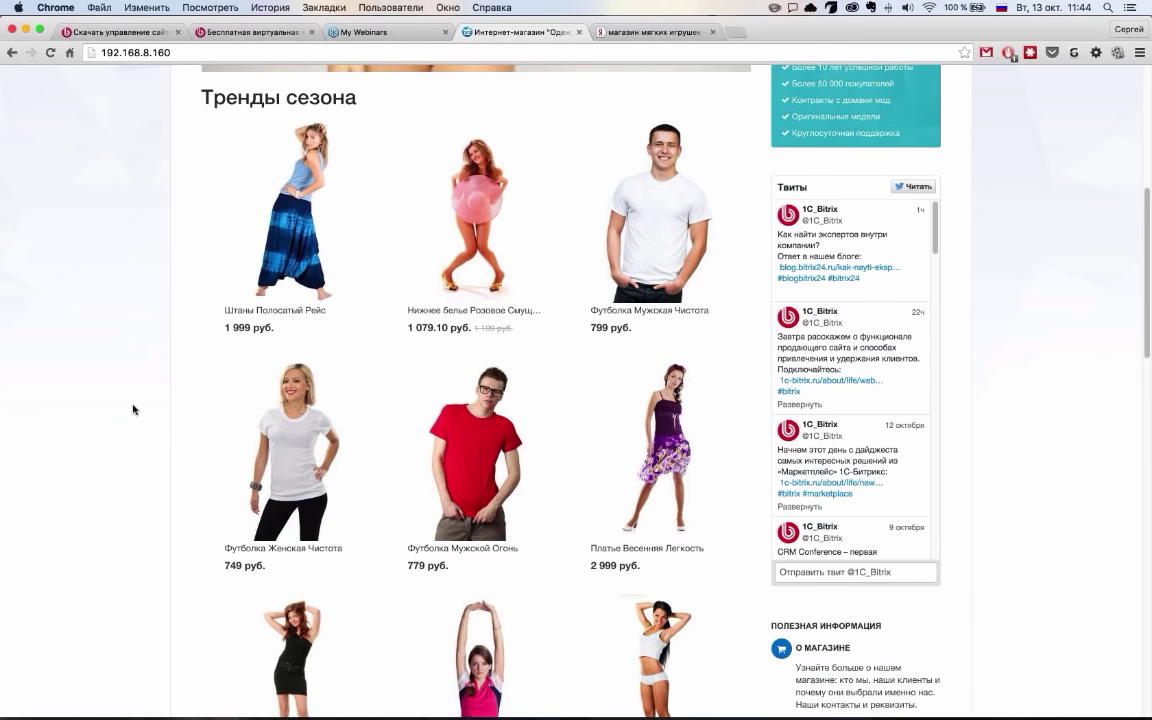
scroll(190, 440, "down", 1)
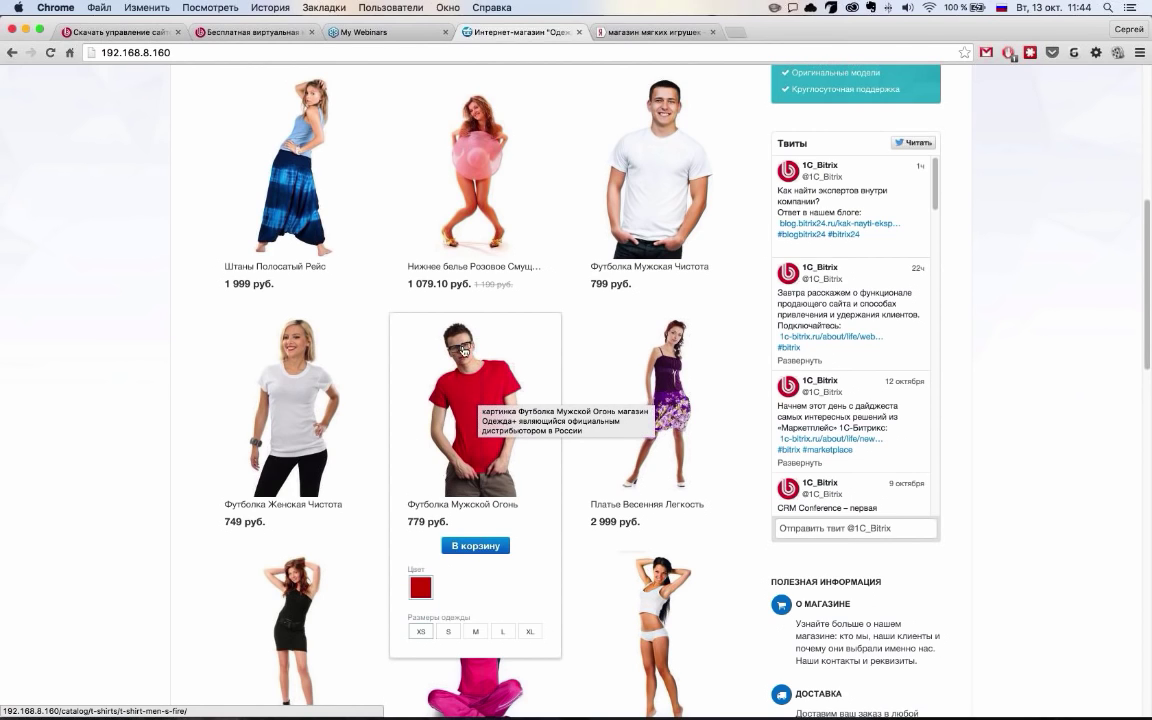
scroll(460, 350, "up", 1)
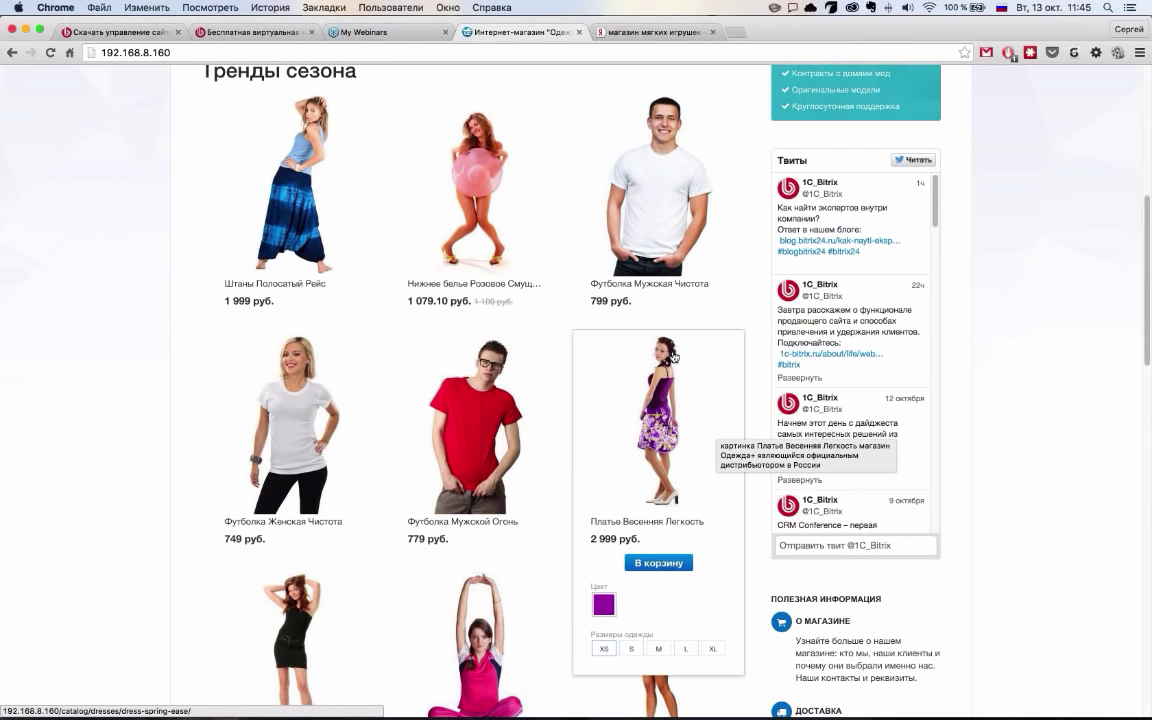
Add the Футболка Мужская Чистота T-shirt (XS, 799 руб.) to the cart
left_click(707, 263)
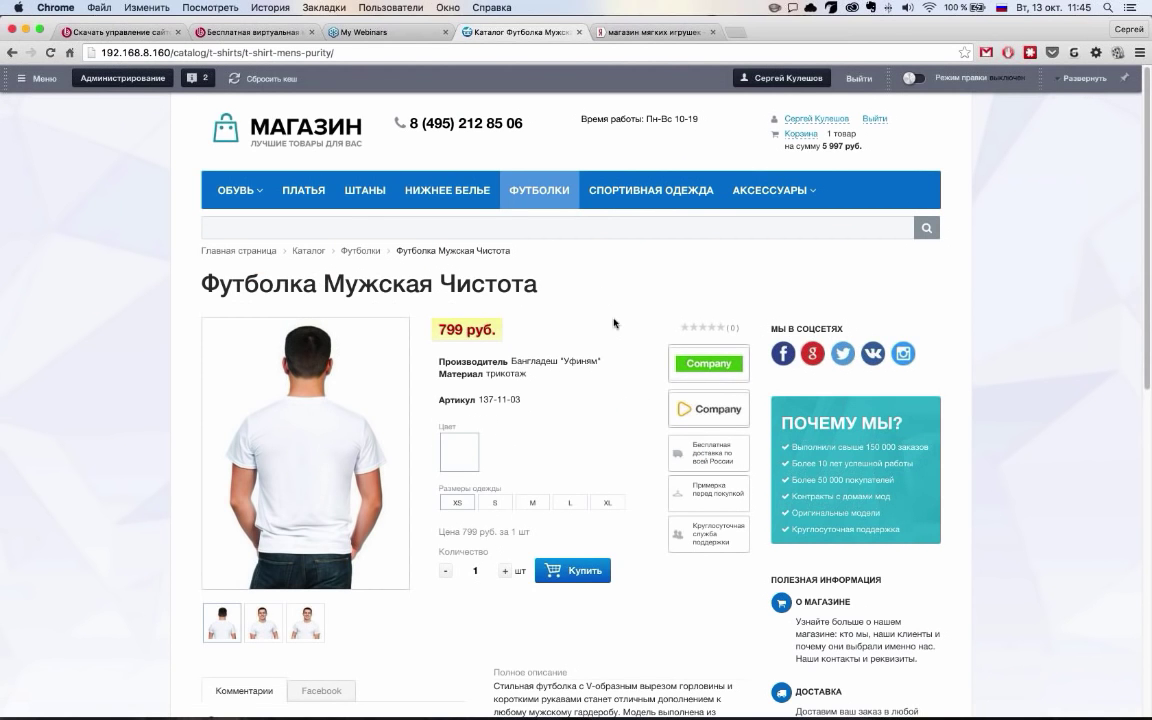
left_click(575, 571)
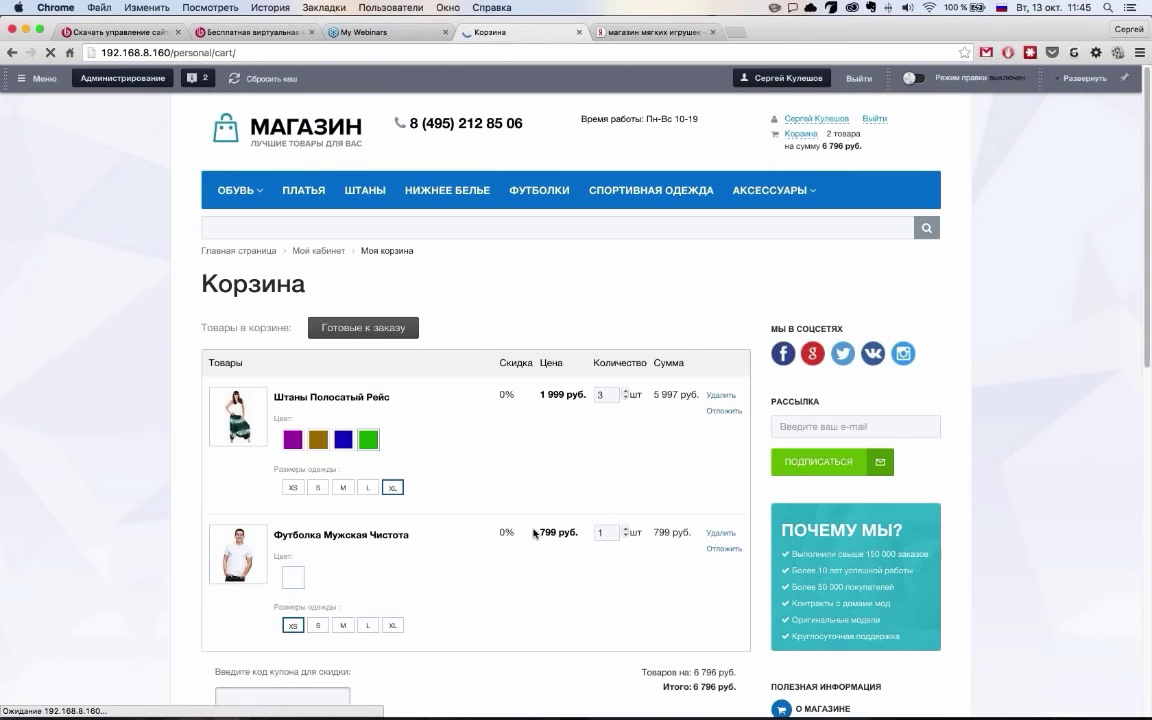
scroll(476, 504, "down", 1)
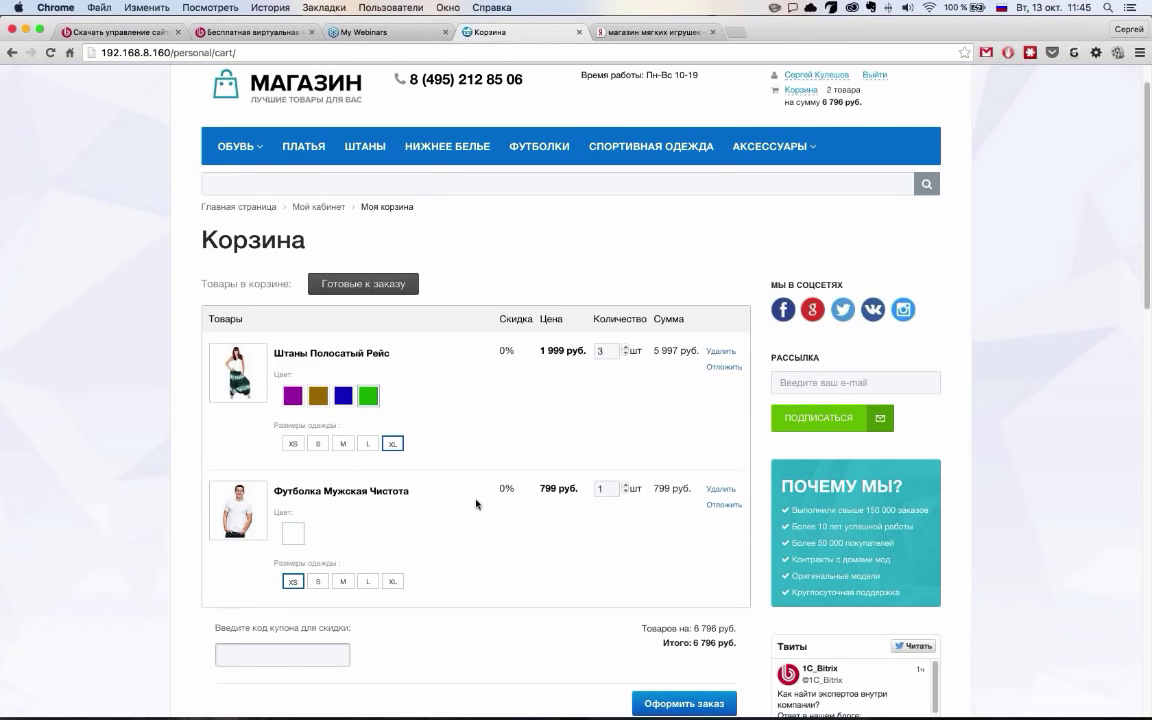
scroll(476, 504, "down", 2)
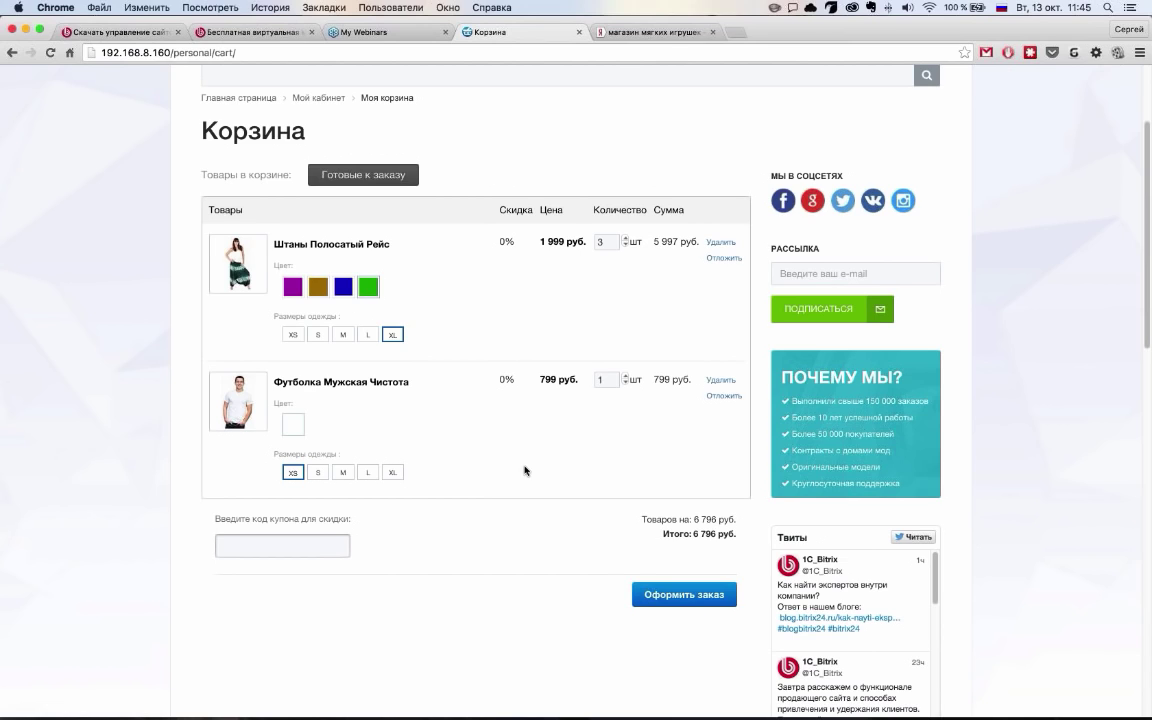
scroll(525, 470, "up", 1)
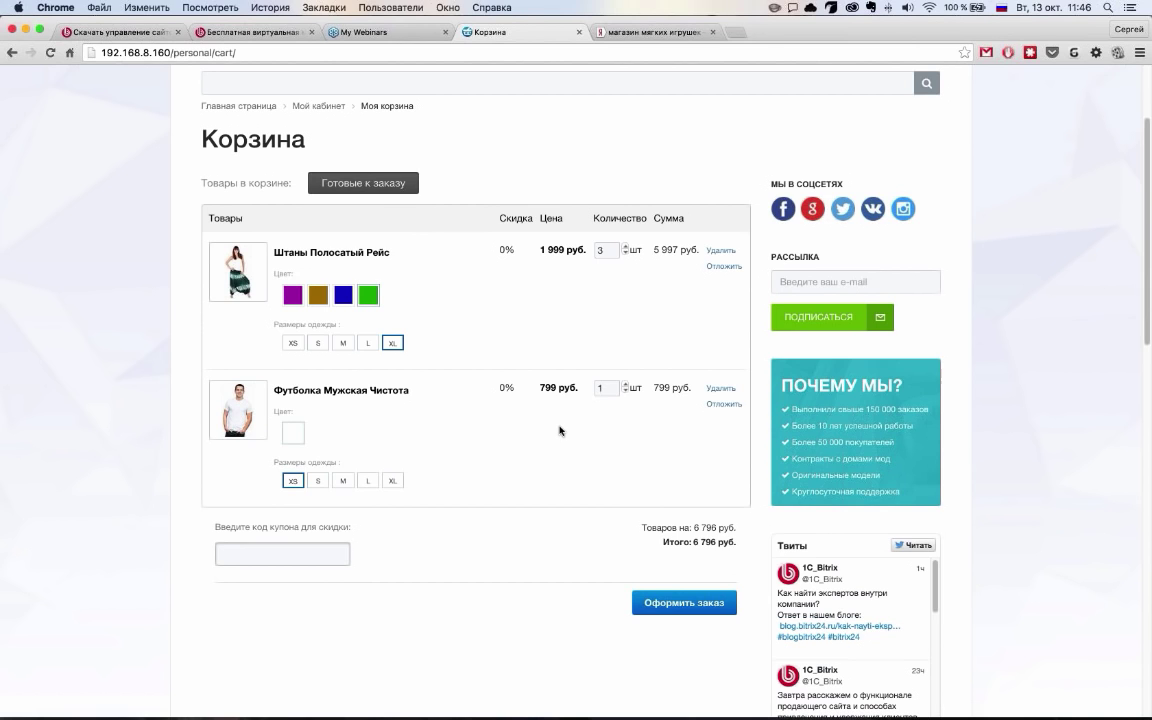
Review the cart: three Штаны Полосатый Рейс plus the T-shirt, totalling 6 796 руб
scroll(560, 430, "up", 1)
scroll(565, 443, "up", 1)
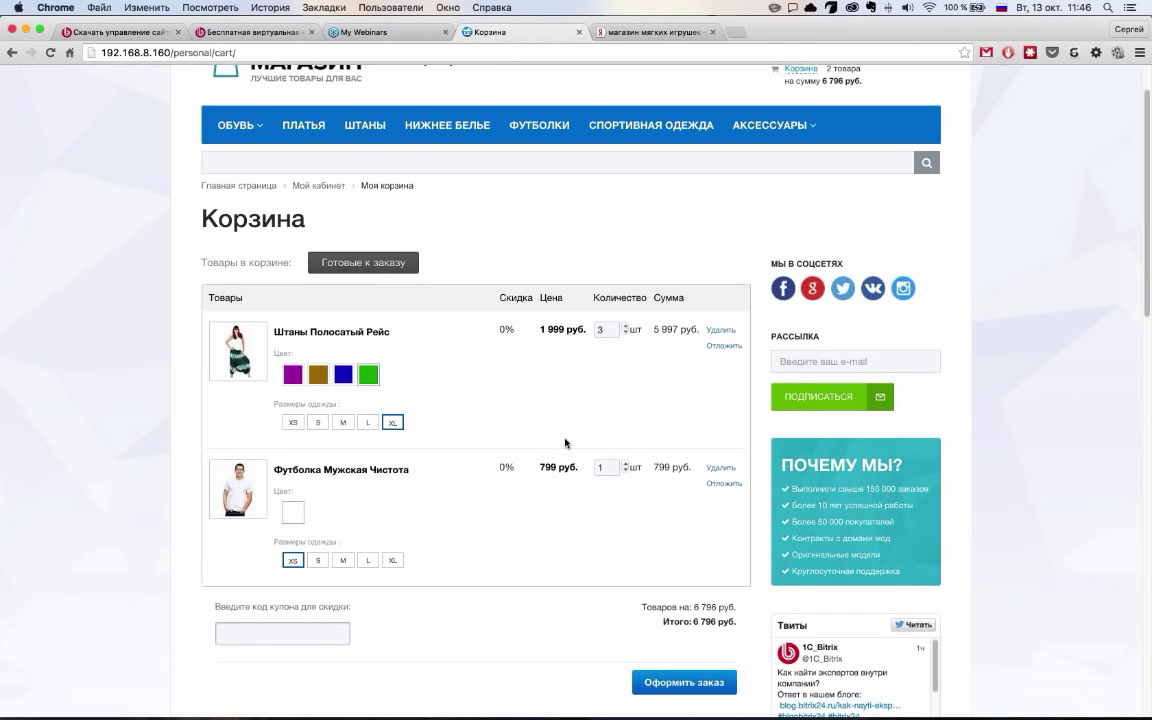
scroll(565, 443, "up", 2)
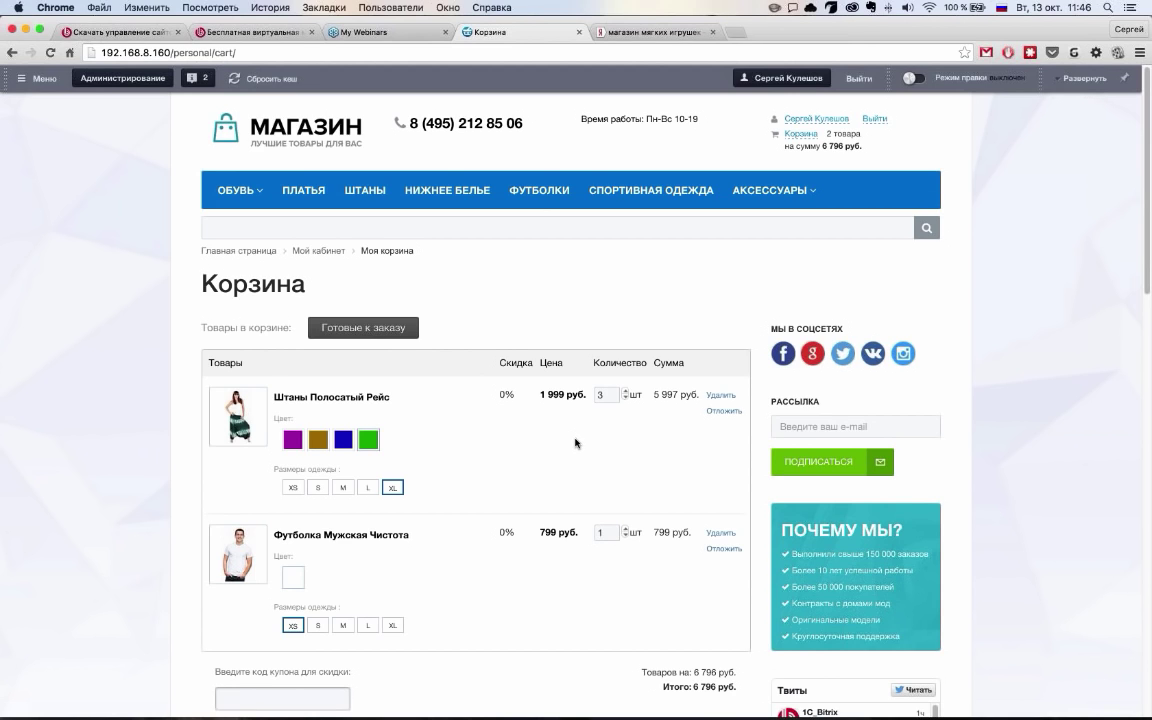
scroll(575, 443, "down", 3)
scroll(575, 443, "down", 3)
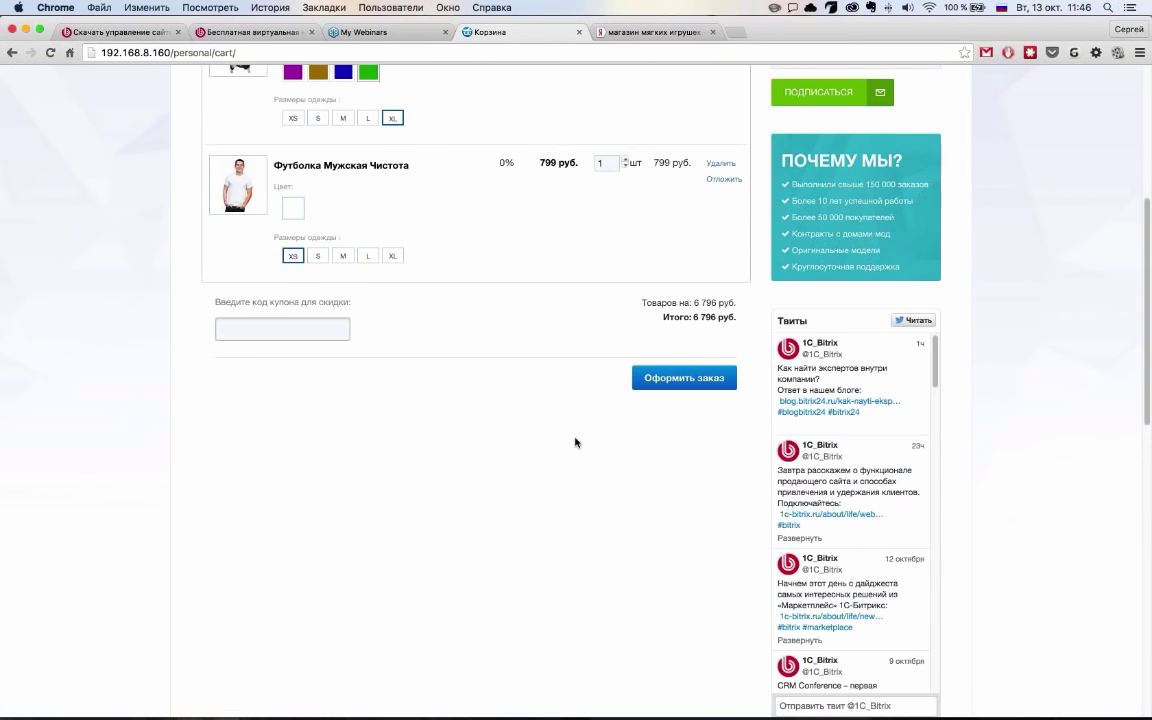
scroll(575, 443, "up", 6)
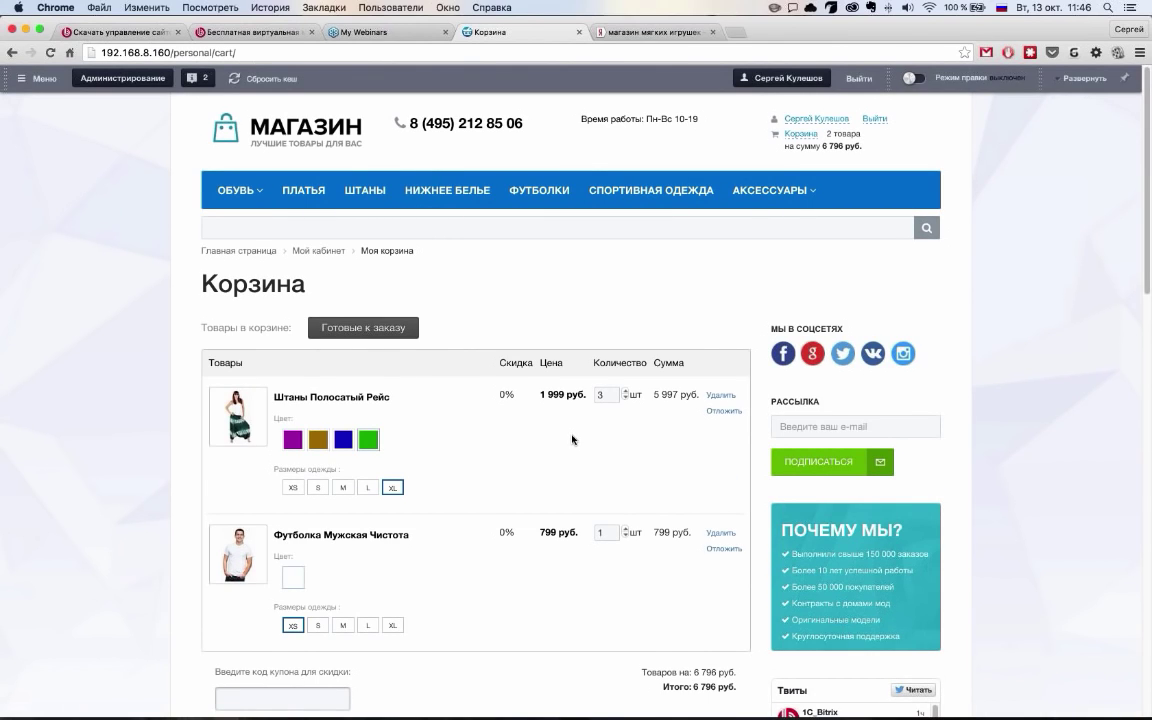
scroll(573, 441, "down", 2)
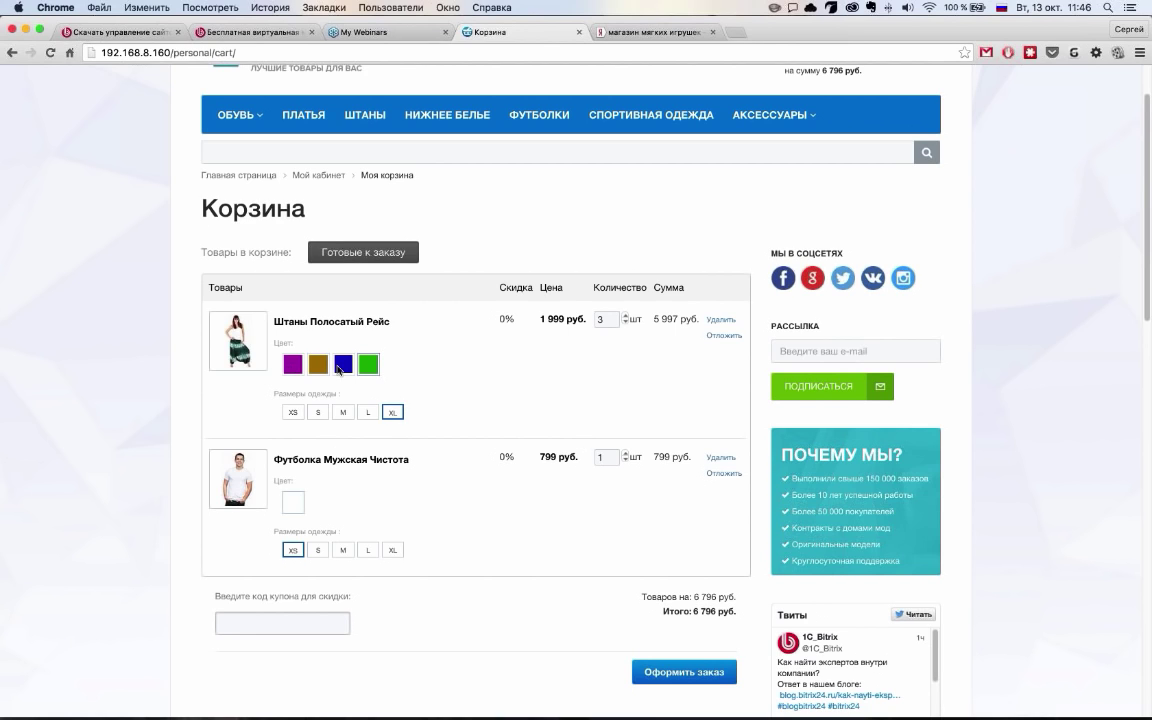
Set the T-shirt to size M and defer the pants, leaving a 799 руб. cart
left_click(342, 549)
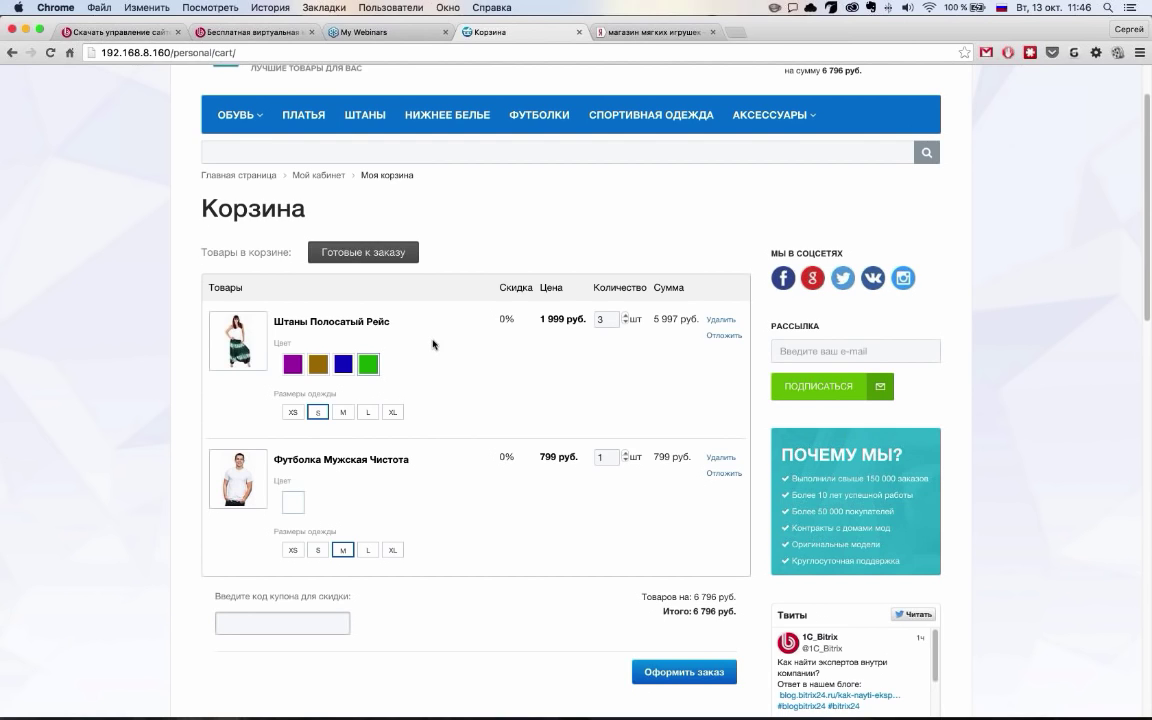
double_click(626, 323)
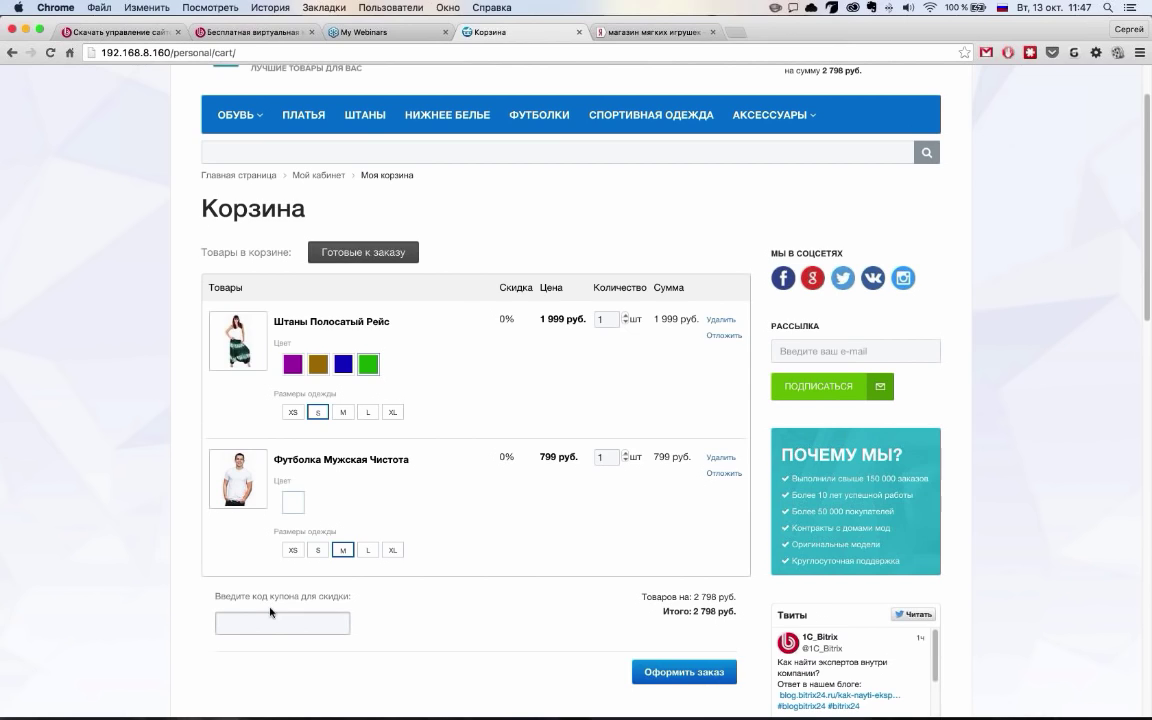
left_click(701, 370)
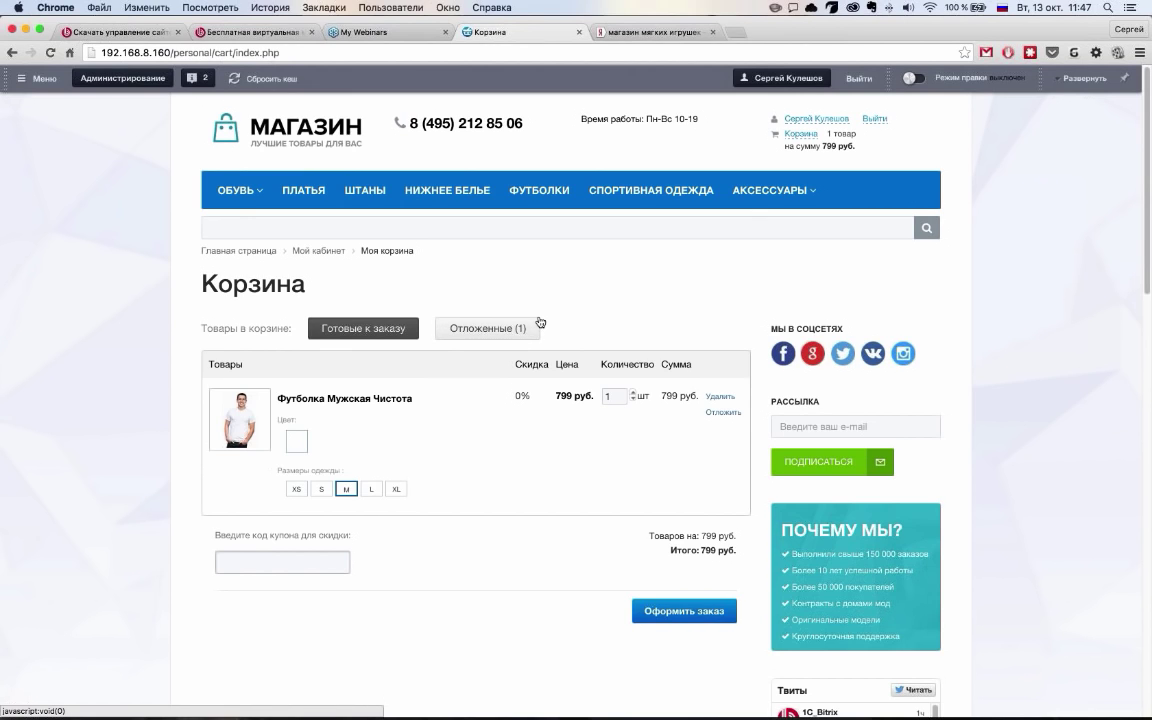
left_click(540, 322)
left_click(411, 332)
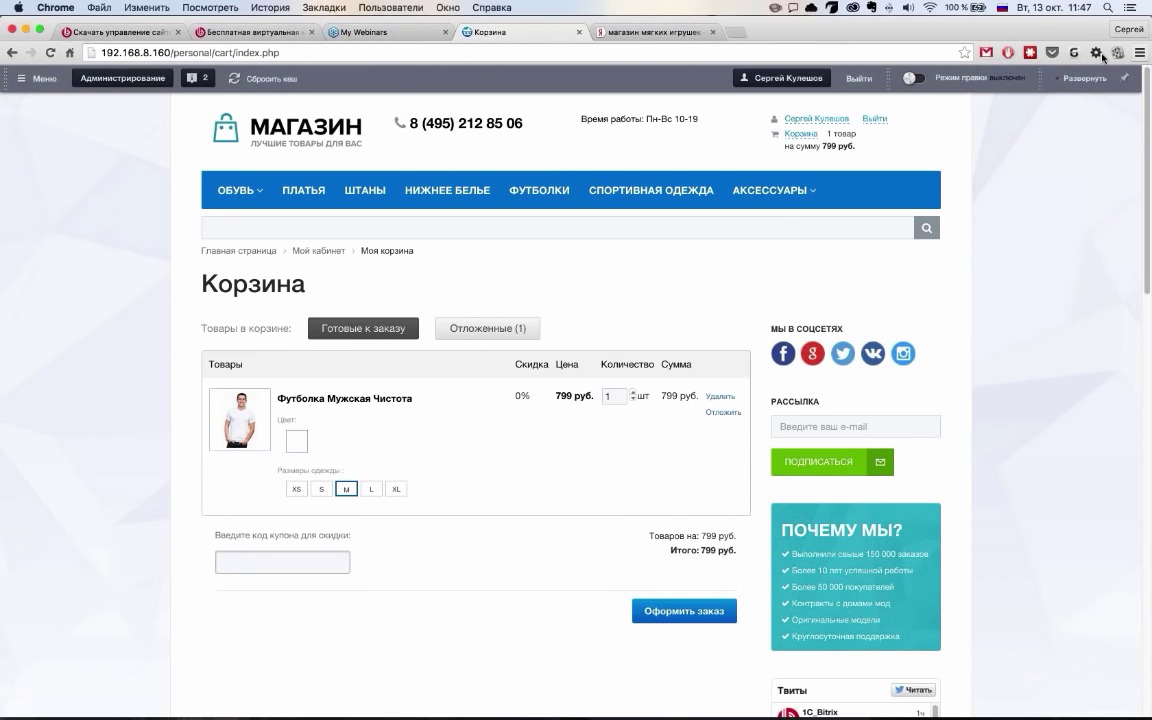
Open the store's address in a new incognito window
left_click(166, 52)
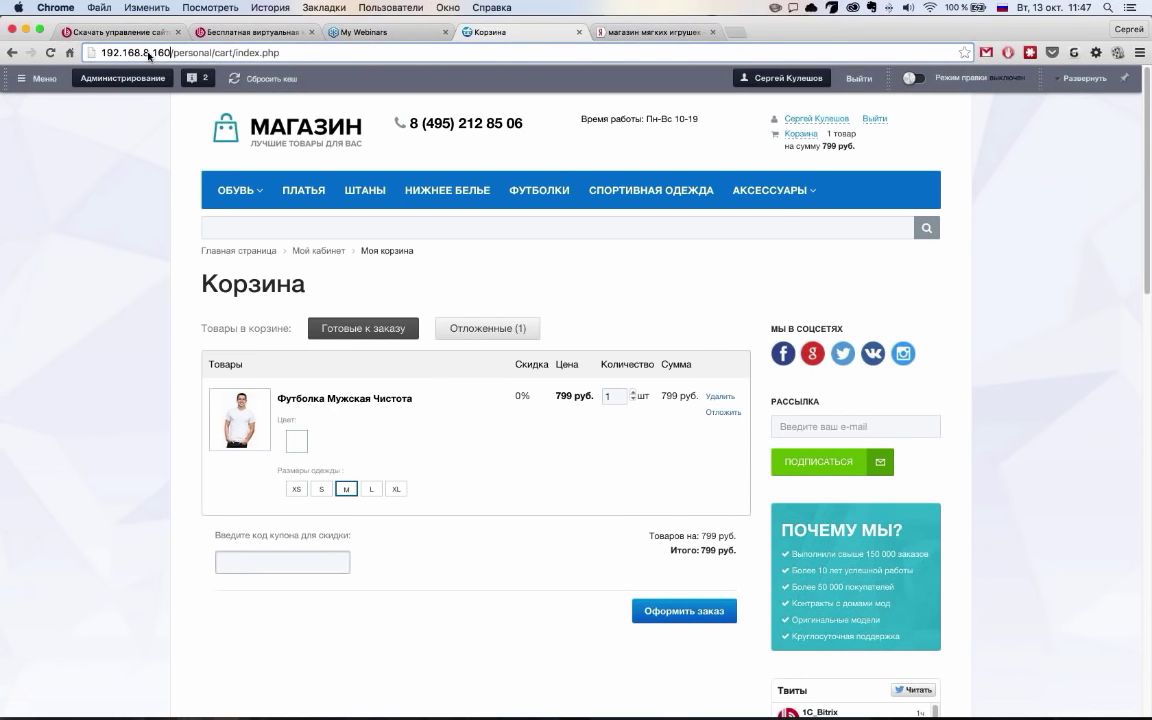
left_click_drag(148, 56, 59, 60)
key("super+c")
left_click(1140, 52)
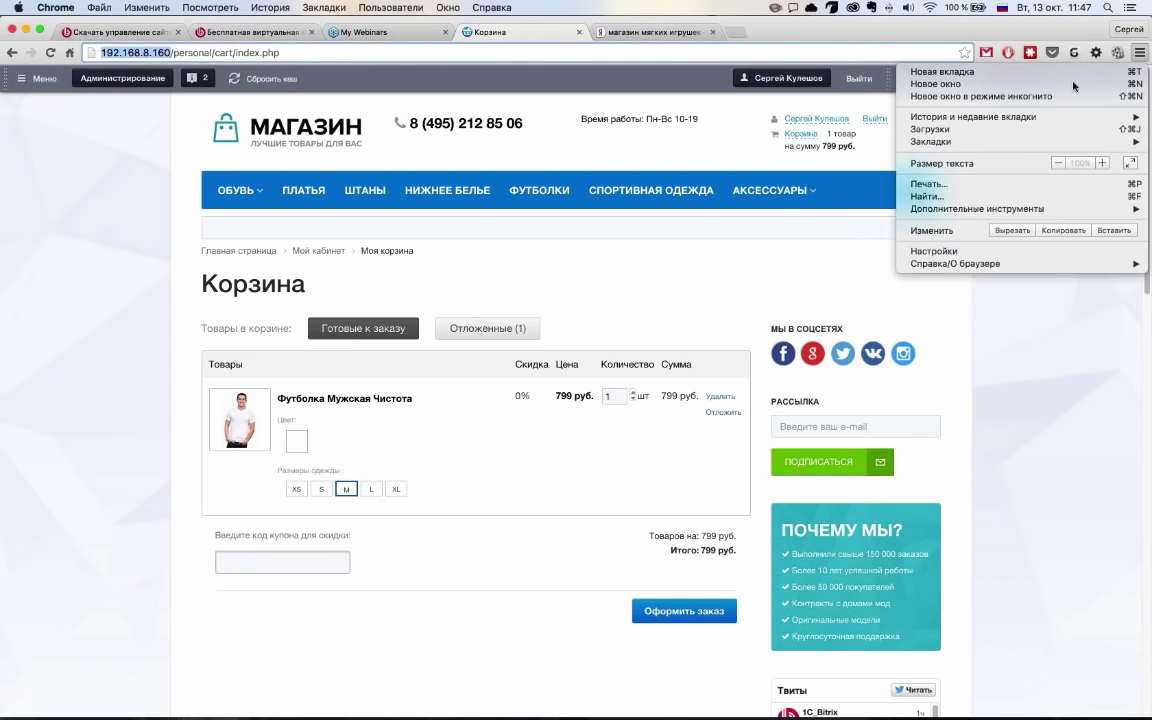
left_click(1000, 96)
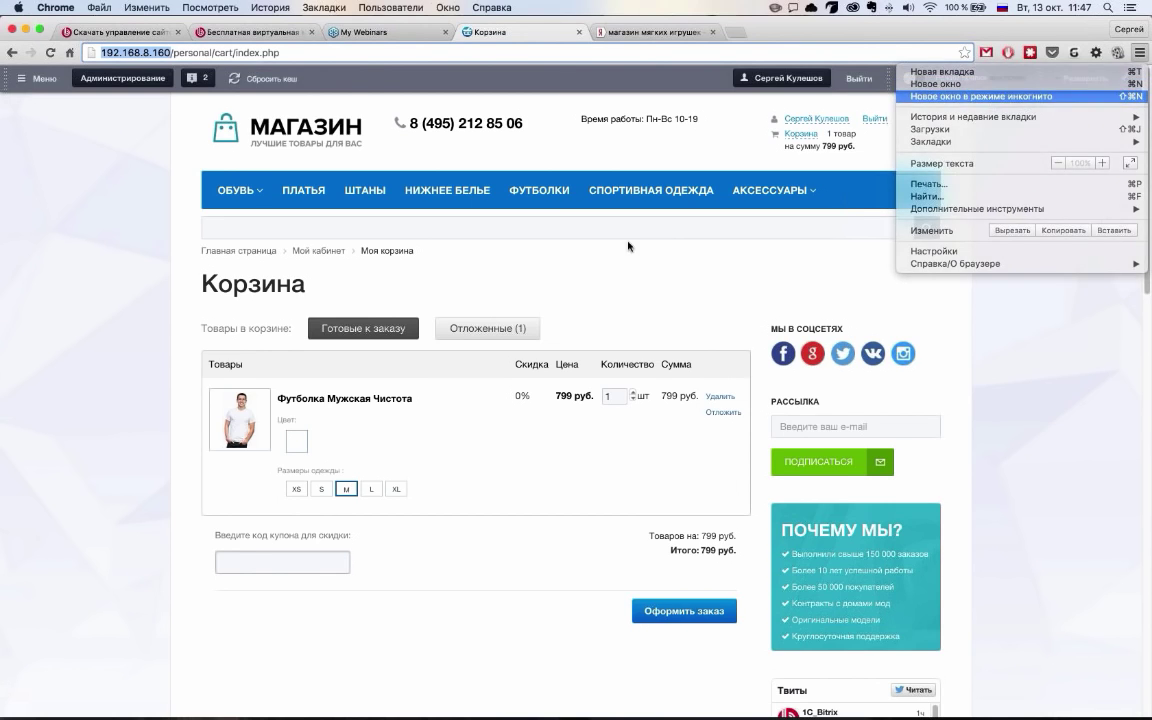
key("super+v")
key("Return")
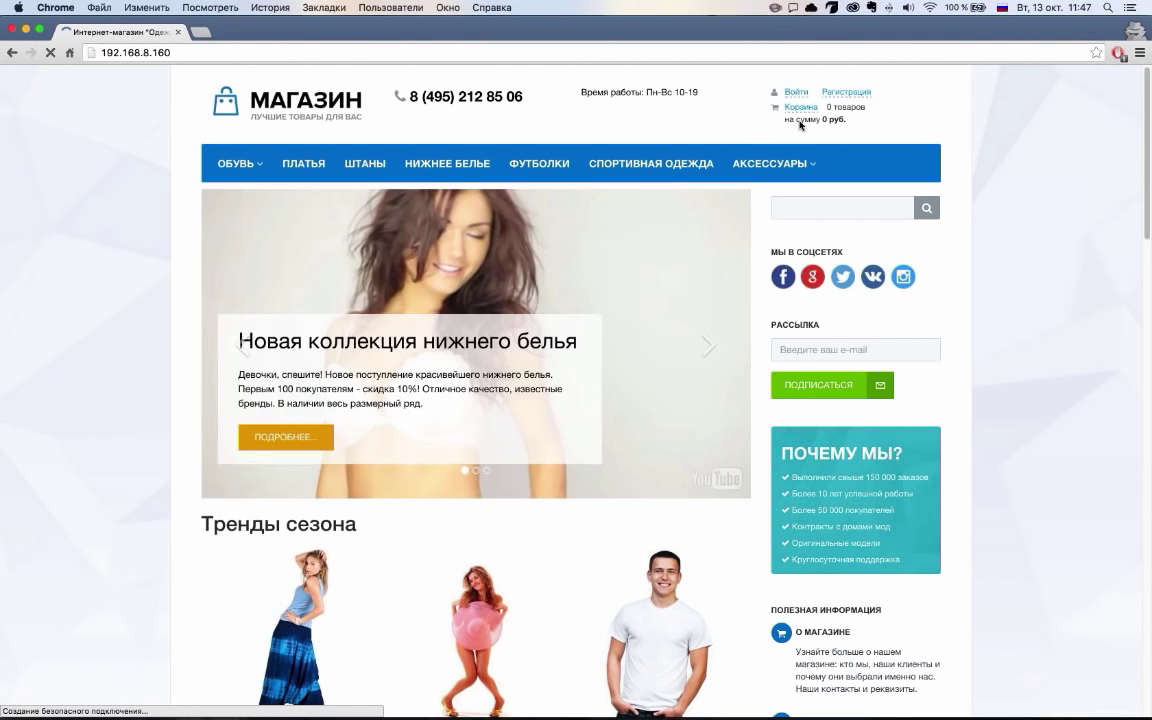
As a guest, add the men's T-shirt and reach checkout with payer type Физическое лицо
scroll(456, 358, "down", 4)
left_click(658, 446)
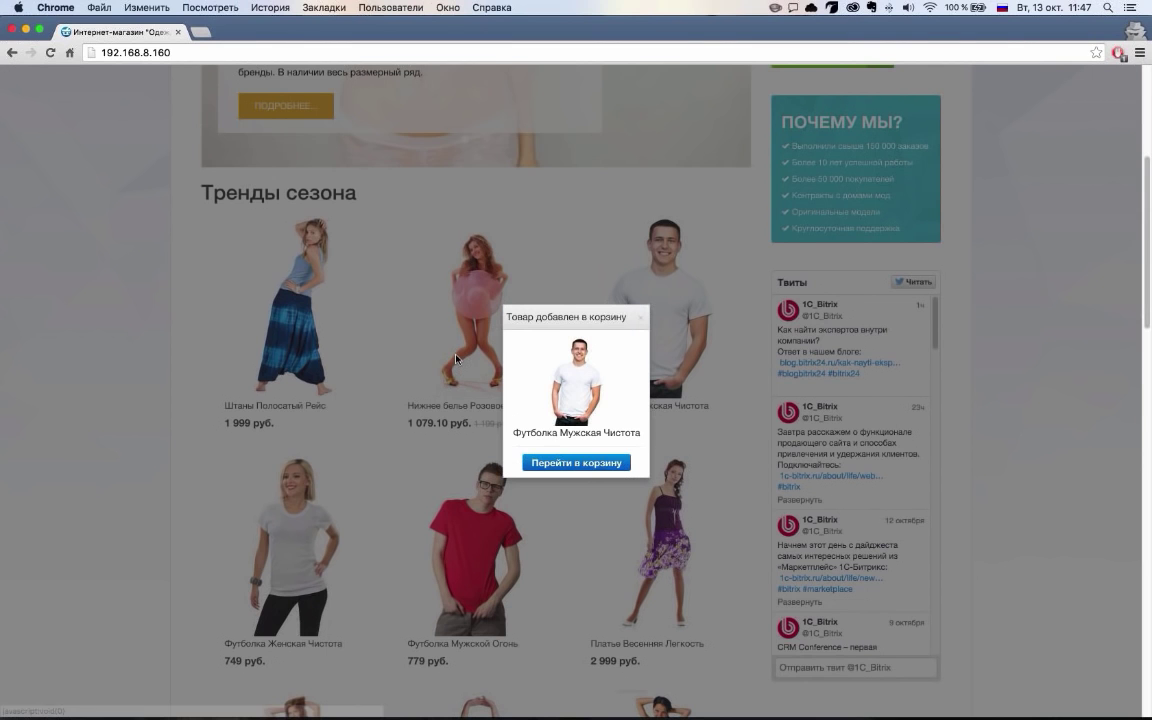
left_click(580, 463)
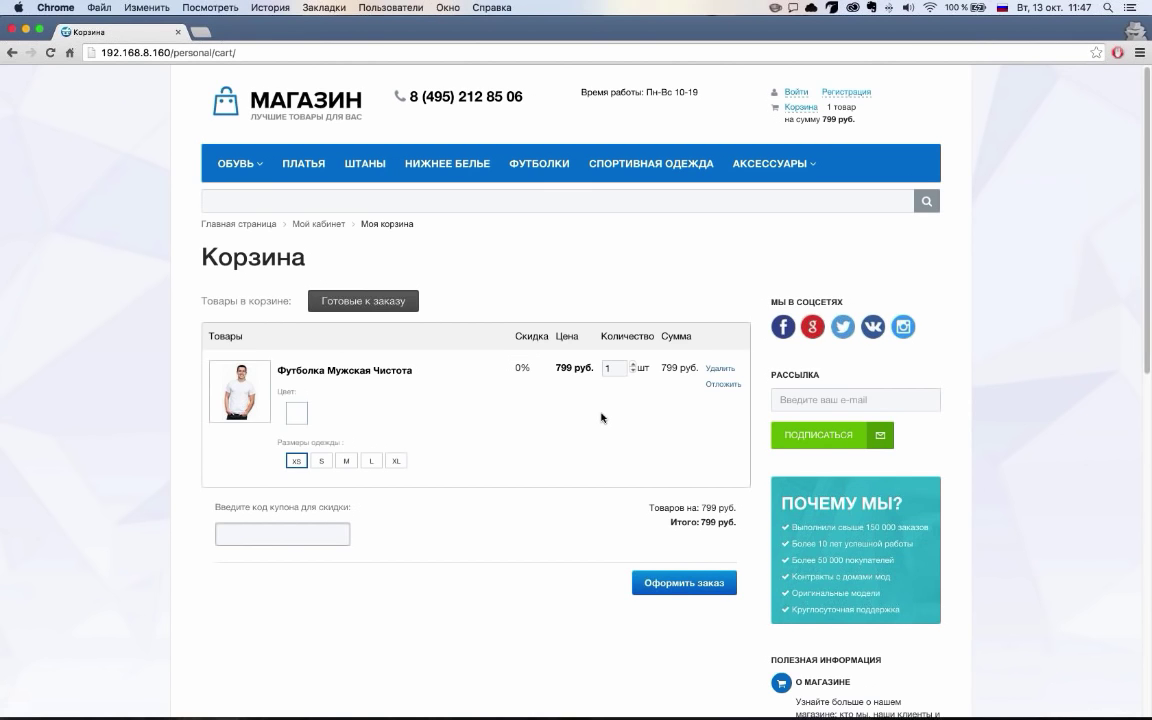
scroll(601, 417, "down", 3)
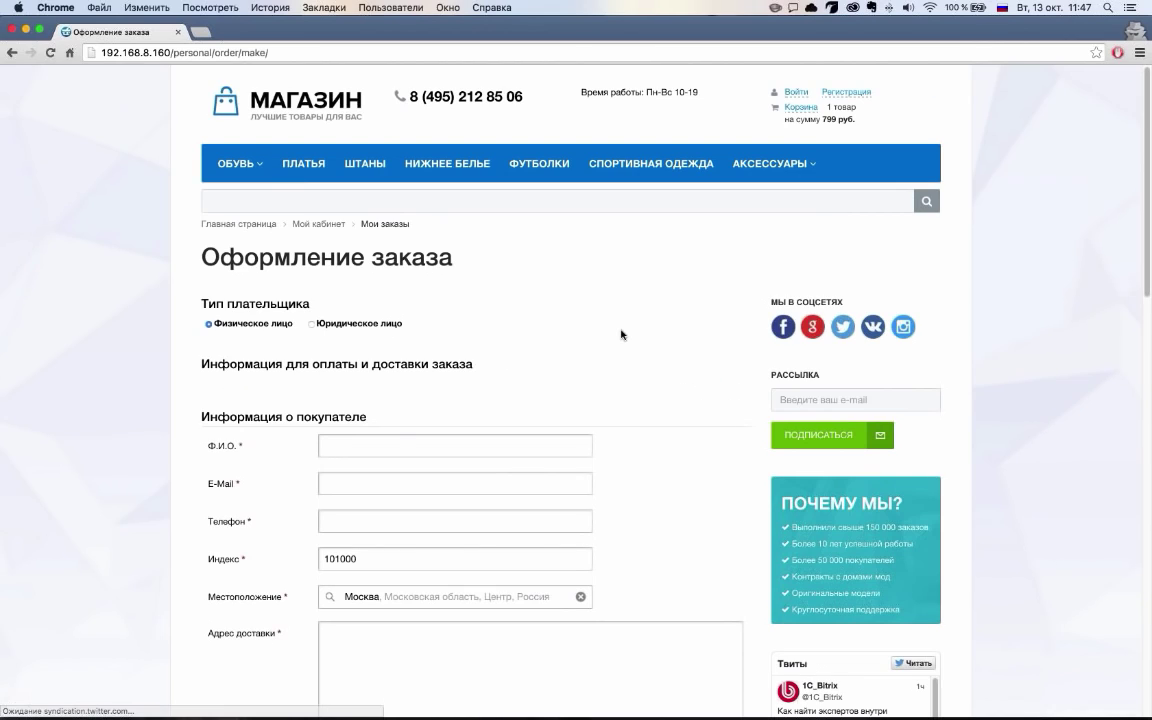
scroll(621, 334, "down", 2)
scroll(589, 347, "down", 10)
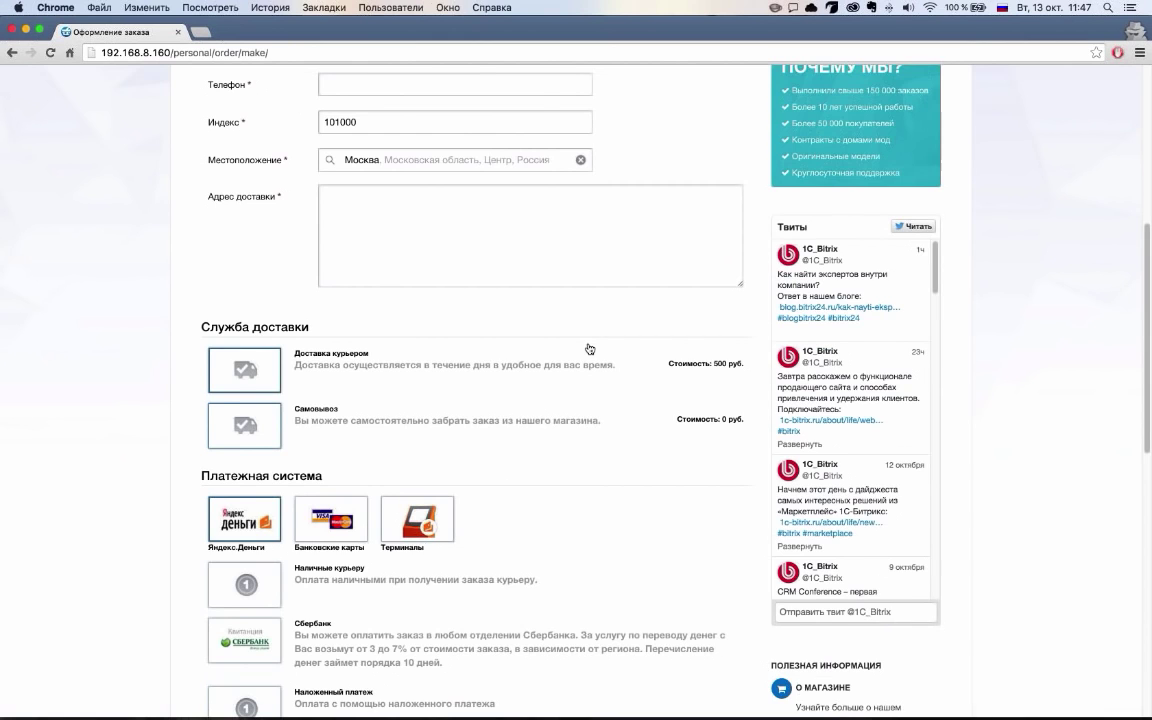
scroll(220, 428, "up", 15)
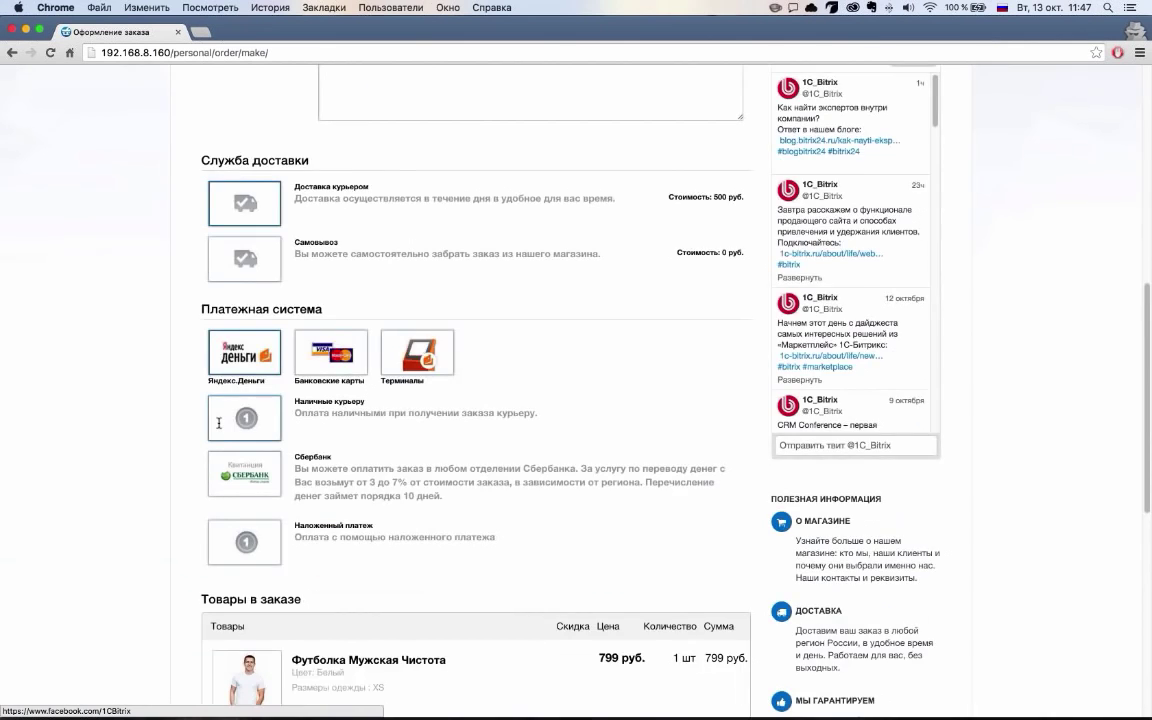
scroll(230, 430, "down", 1)
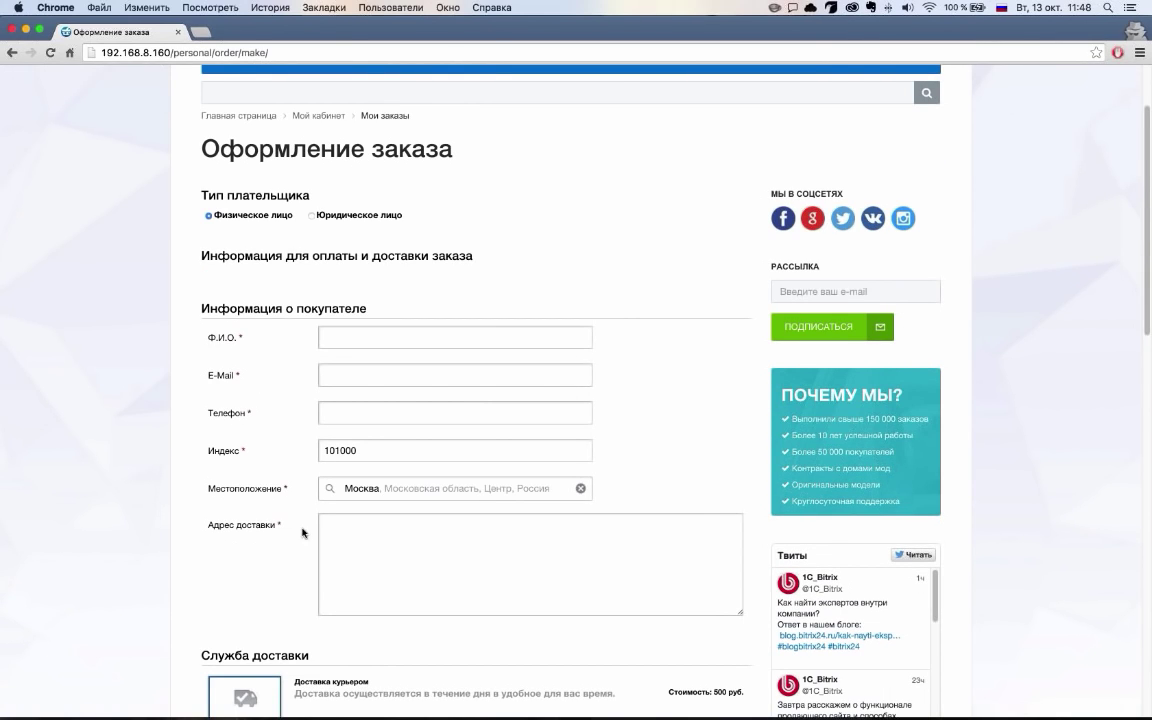
left_click(313, 217)
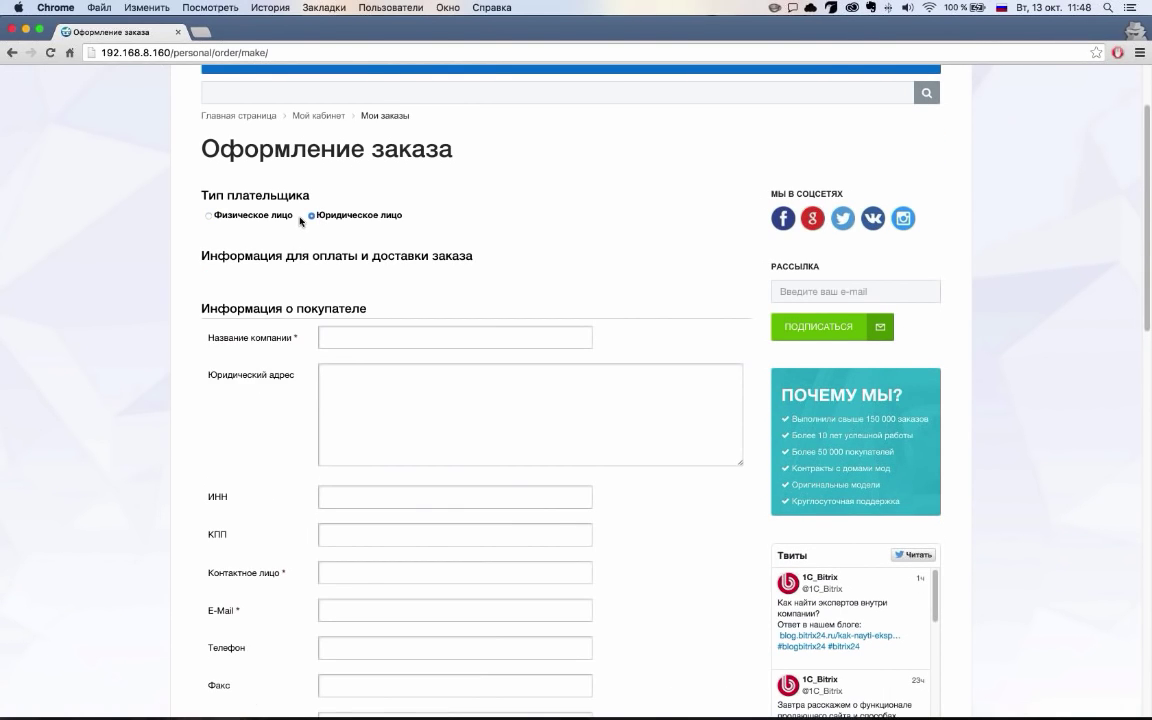
left_click(281, 222)
Fill in the buyer's full name, e-mail and phone number on the checkout form
left_click(342, 333)
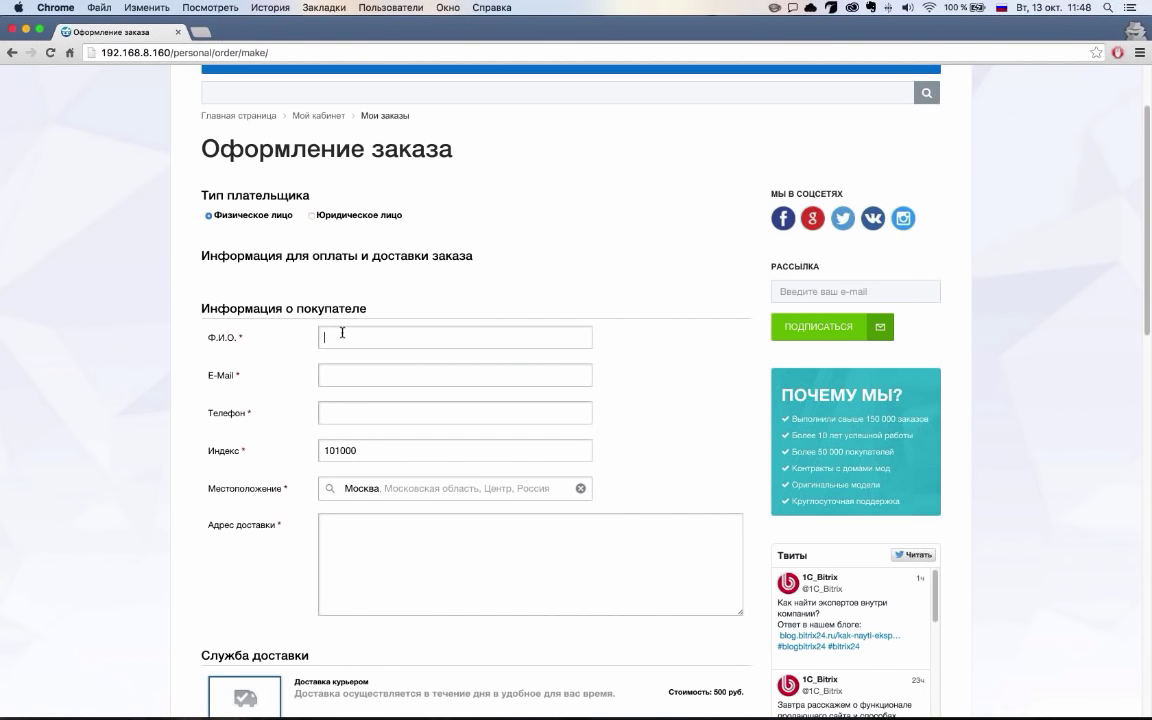
type("Иван Ивановиче")
key("Tab")
key("ctrl+space")
type("in")
key("BackSpace")
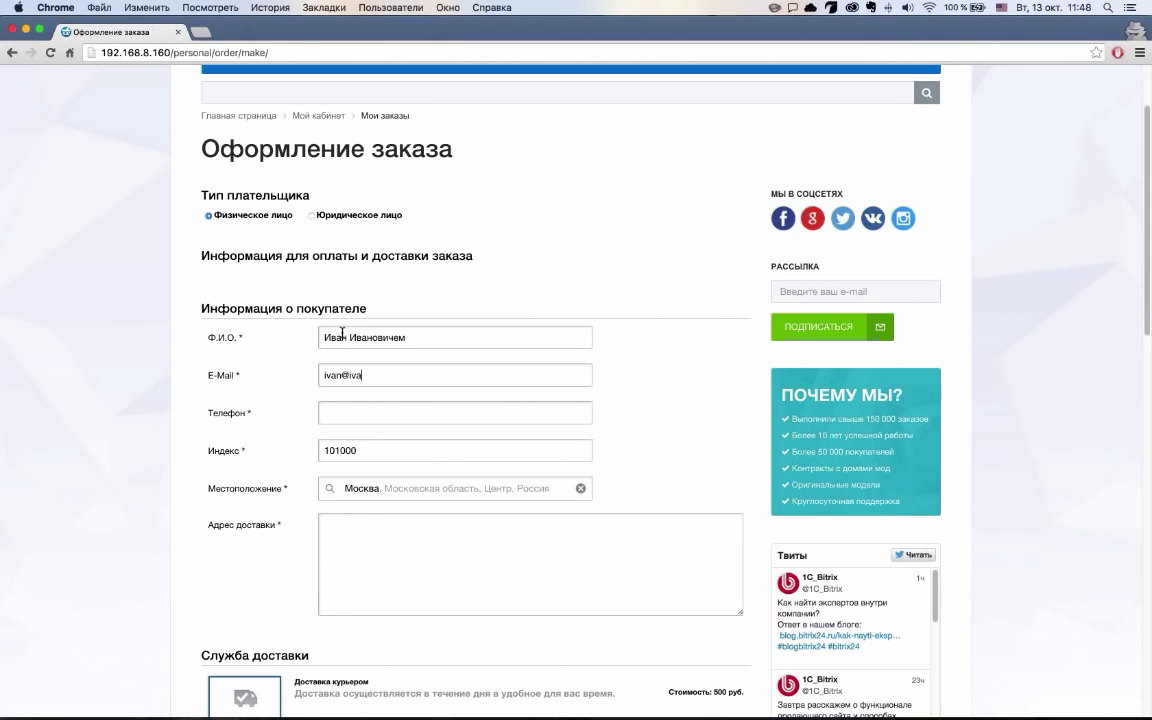
key("Left")
key("Left")
key("Left")
key("Left")
key("Left")
key("Left")
key("Left")
key("BackSpace")
type("o")
left_click(376, 413)
type("191212223")
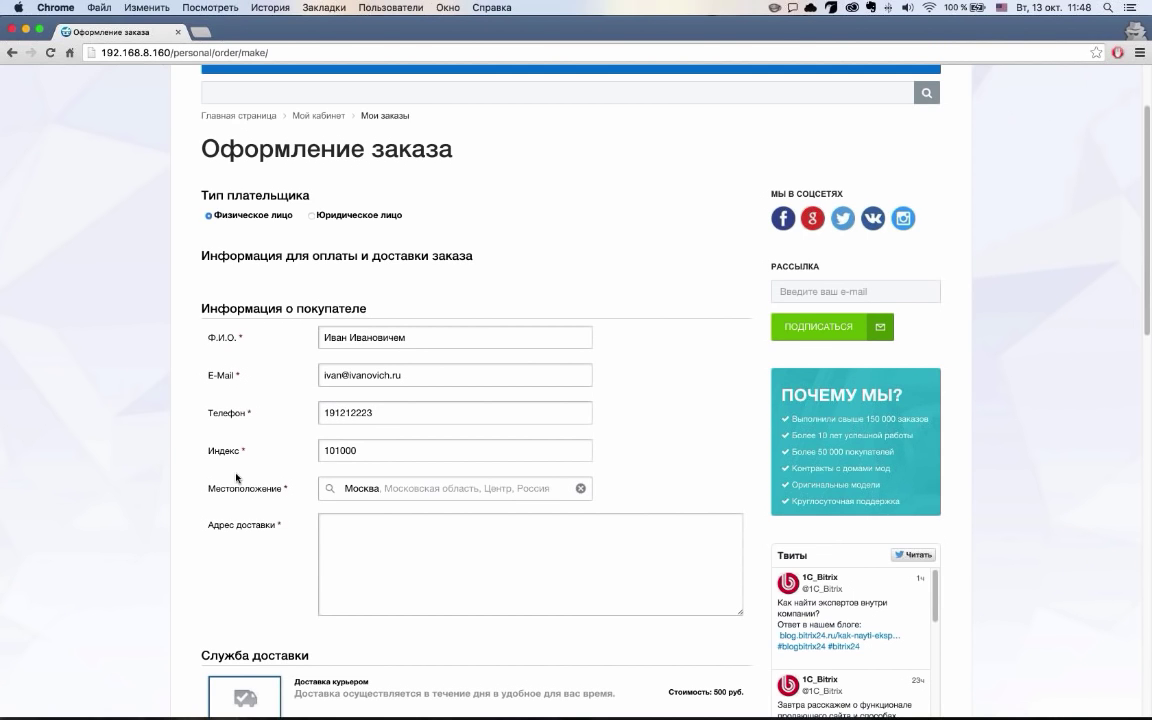
Set the location to Москва, Московская область and enter the delivery street address
scroll(236, 473, "down", 1)
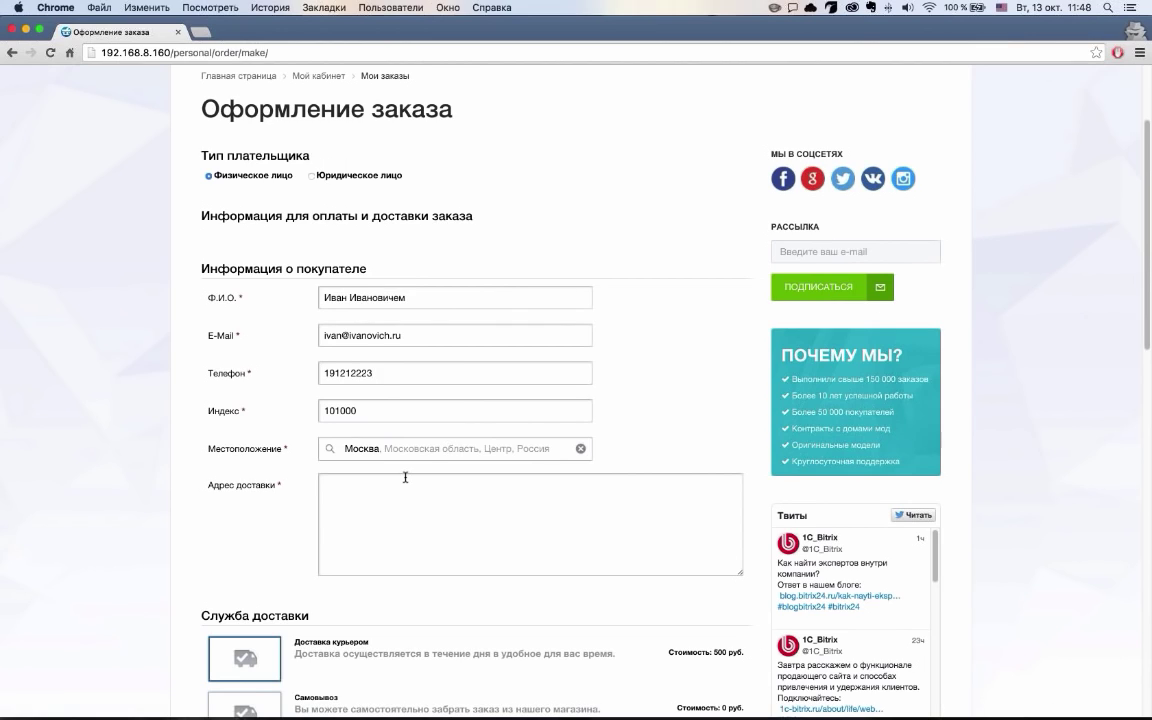
type("2")
key("BackSpace")
type("2-")
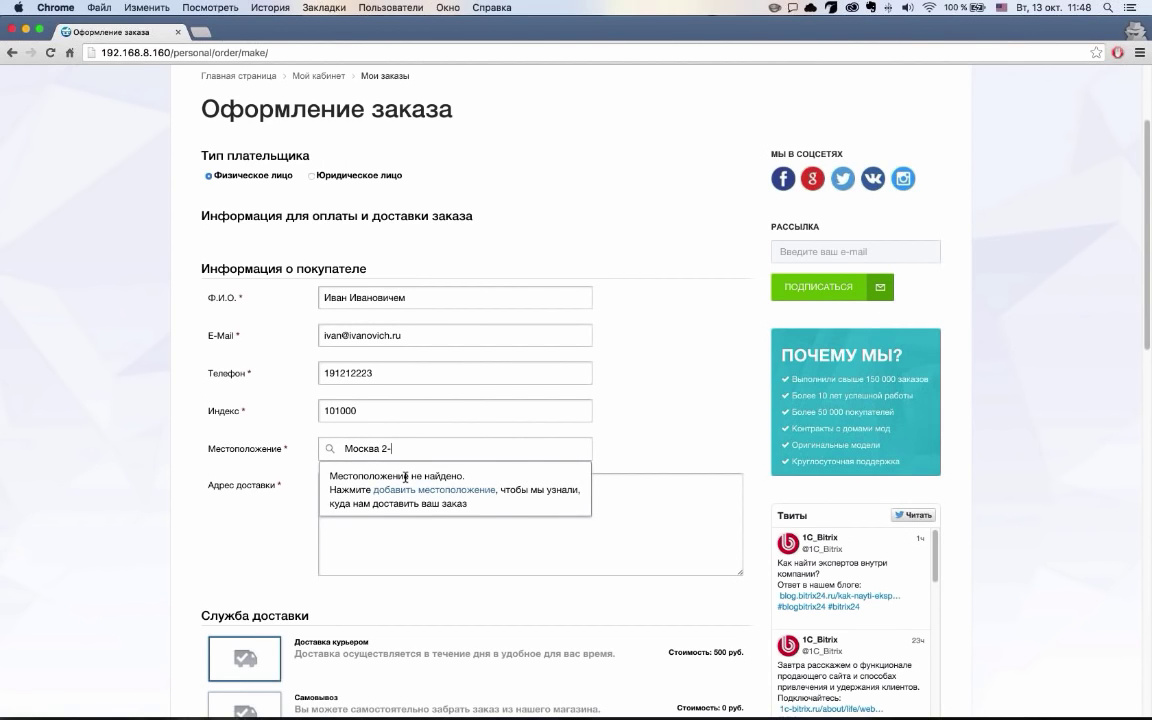
key("BackSpace")
key("BackSpace")
key("BackSpace")
type(",")
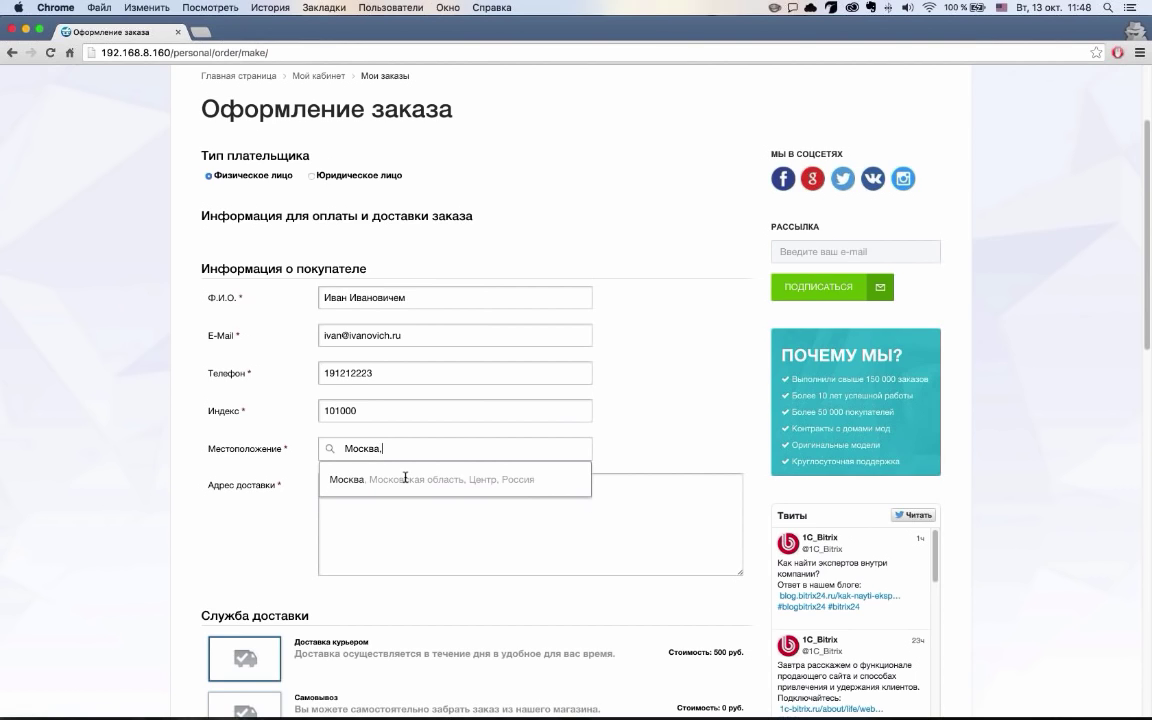
key("ctrl+space")
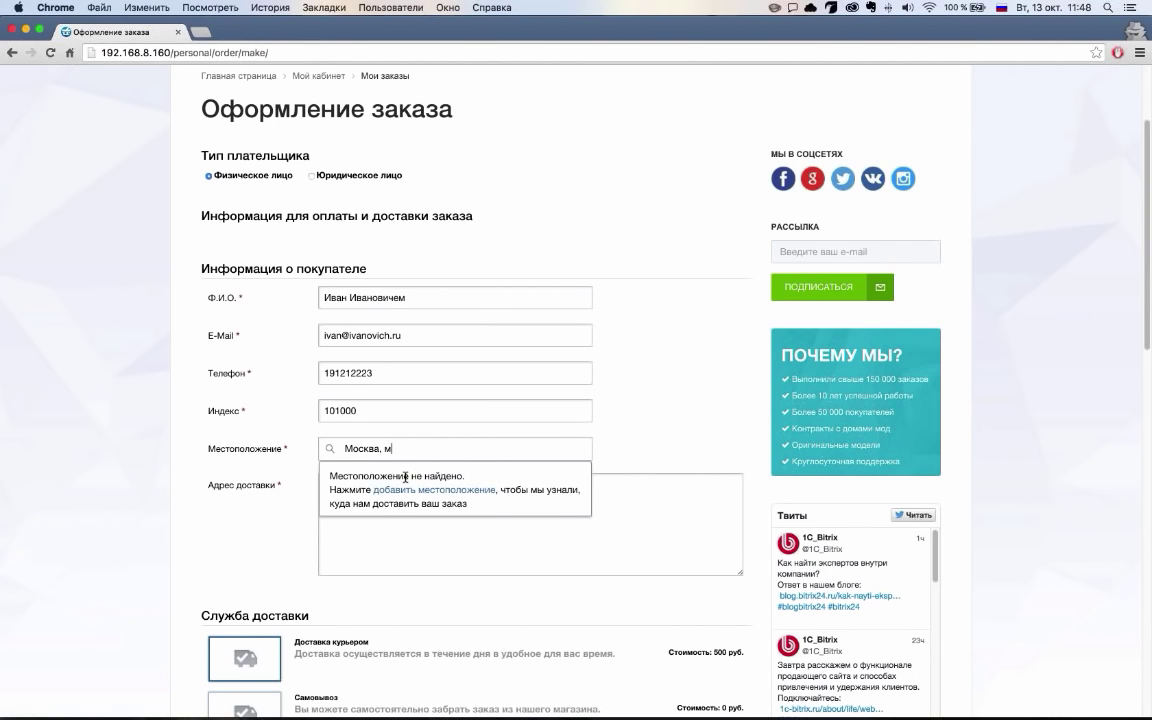
key("BackSpace")
key("BackSpace")
key("BackSpace")
key("BackSpace")
key("BackSpace")
key("BackSpace")
key("BackSpace")
key("BackSpace")
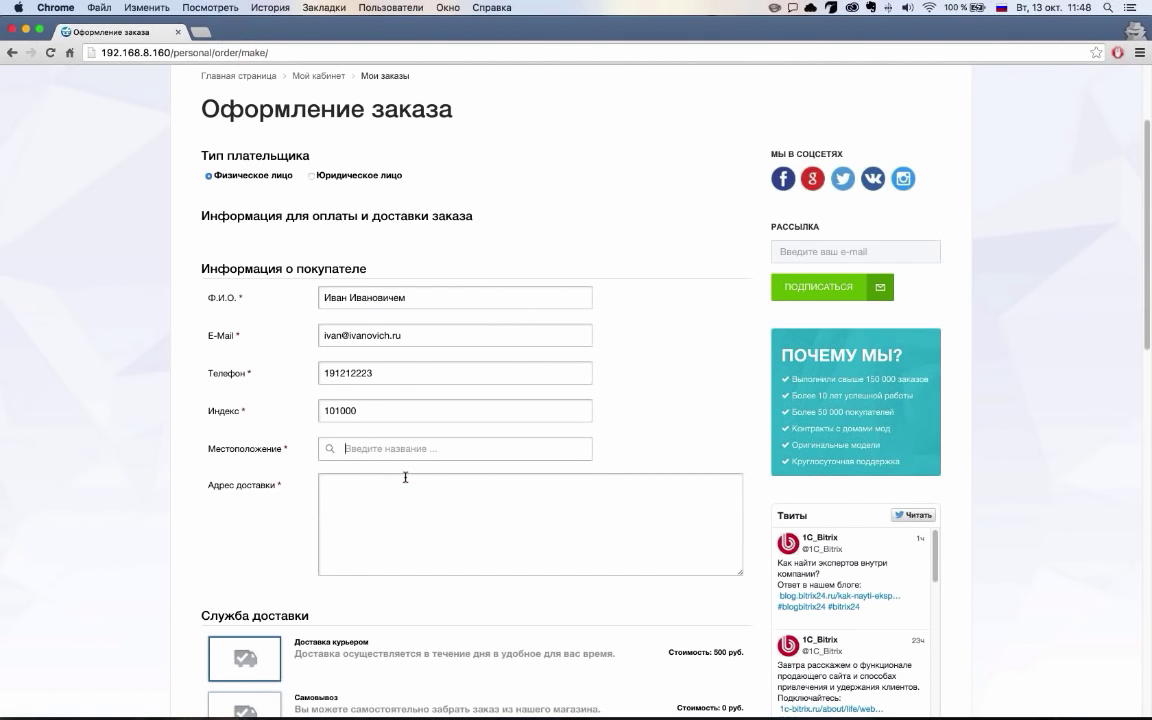
type("моско")
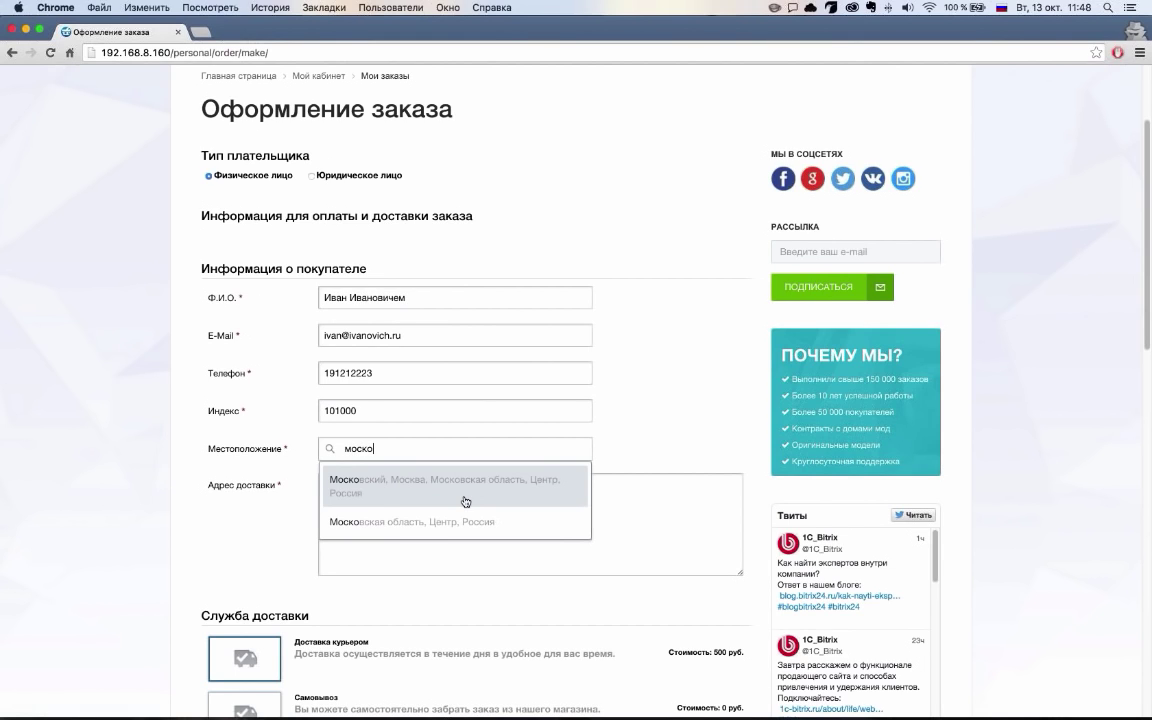
key("BackSpace")
key("BackSpace")
type("ка")
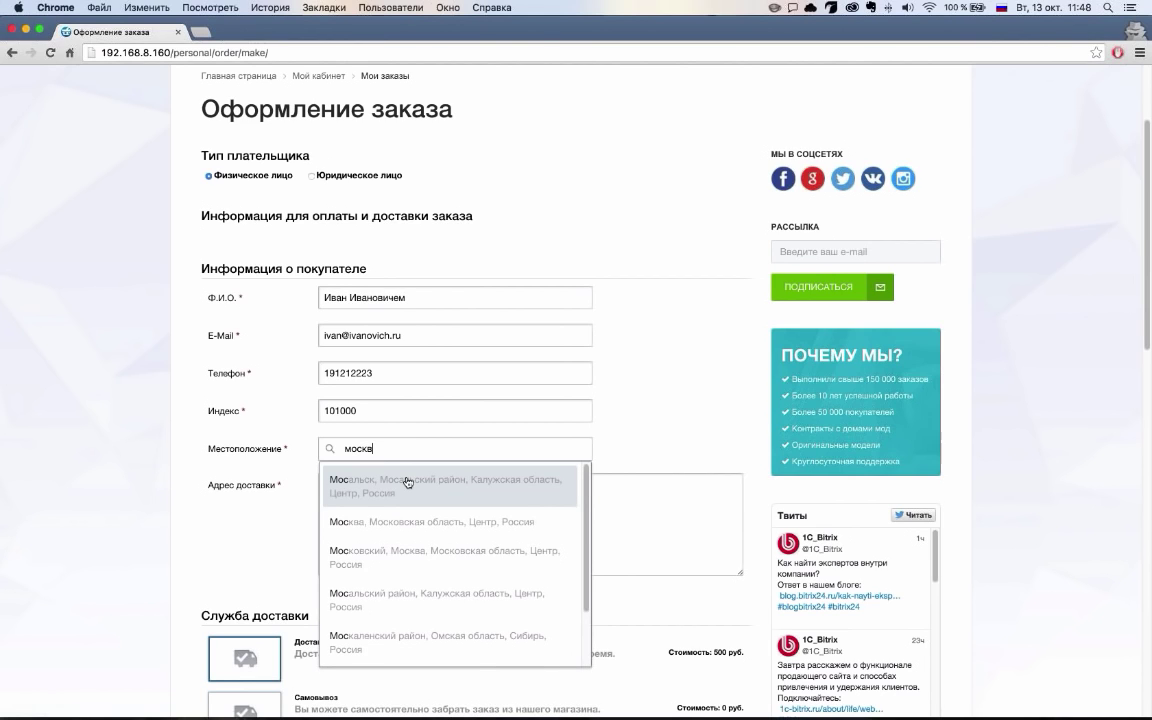
left_click(363, 518)
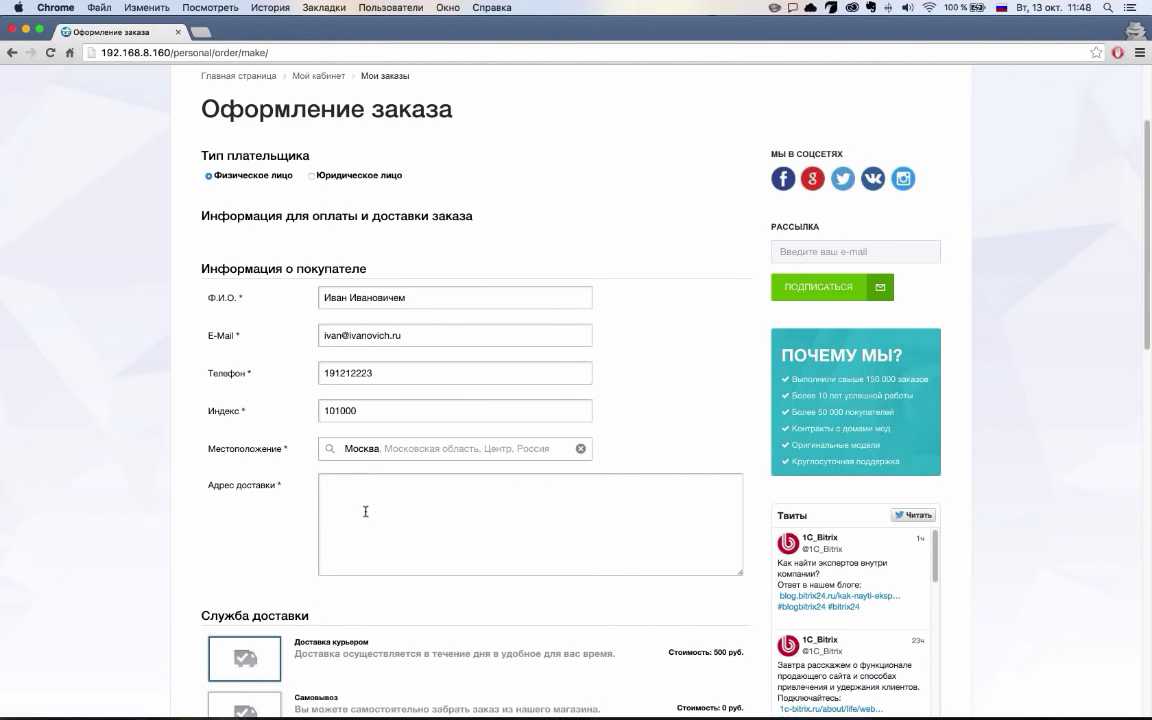
Choose Доставка курьером delivery with Яндекс.Деньги as the payment method
scroll(347, 511, "down", 3)
scroll(347, 511, "down", 3)
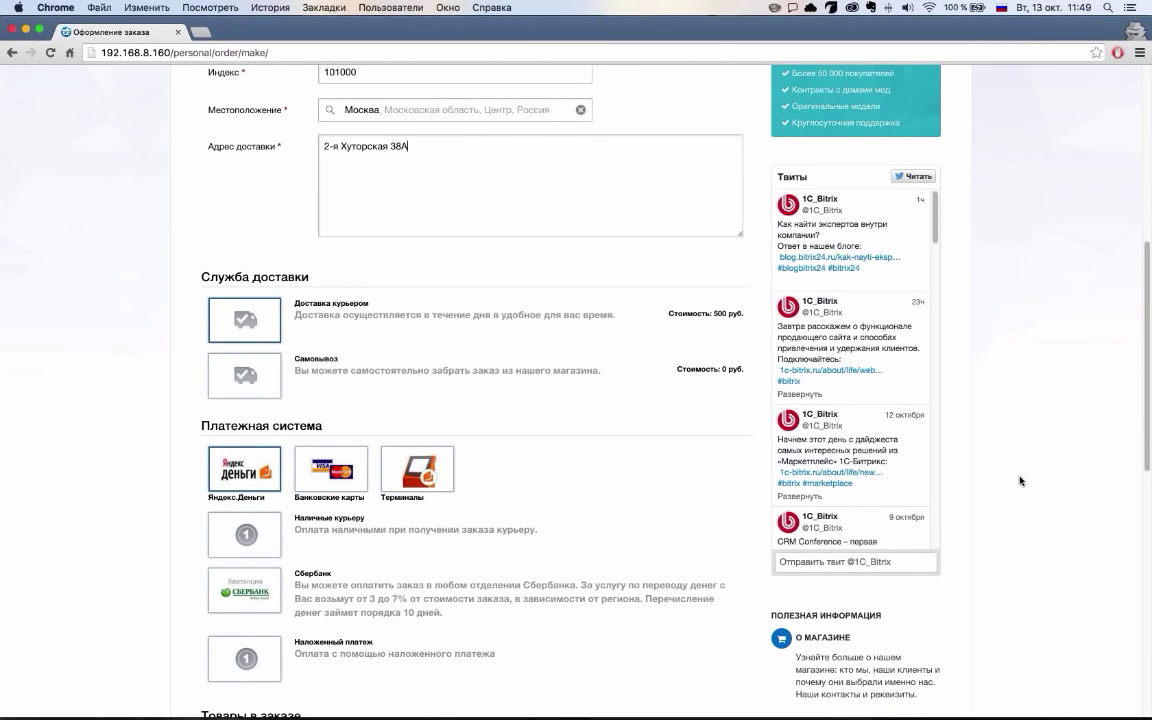
left_click(244, 375)
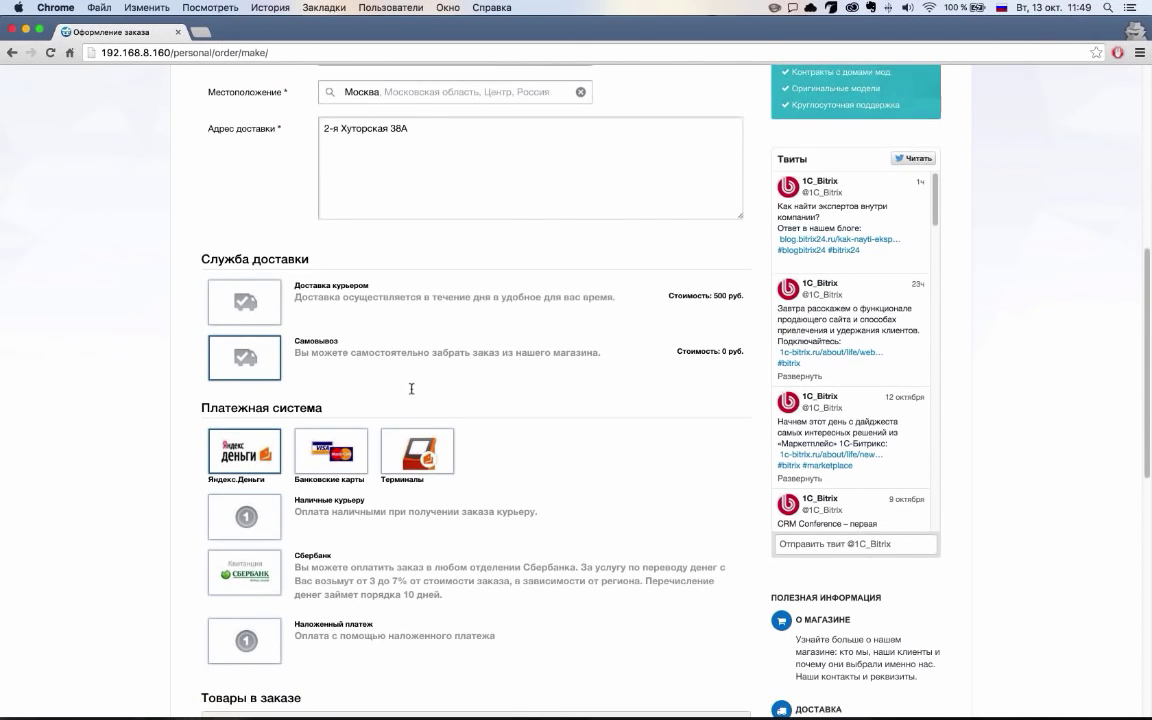
scroll(298, 254, "down", 3)
left_click(270, 228)
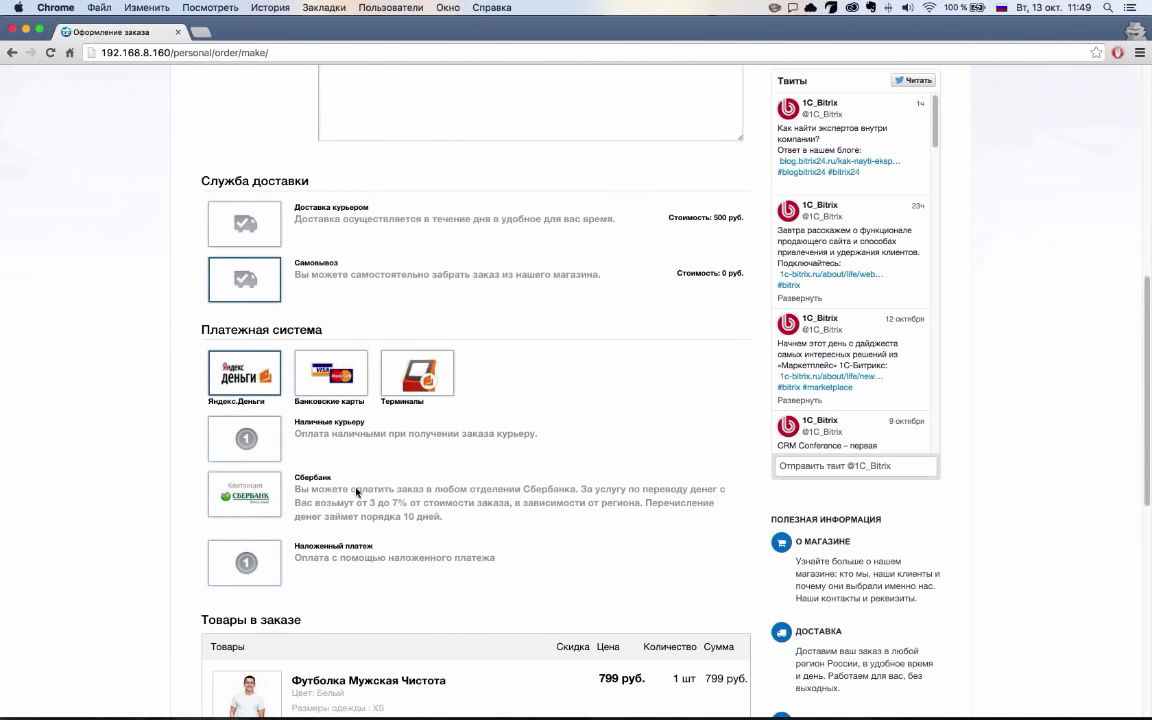
left_click(244, 284)
left_click(238, 222)
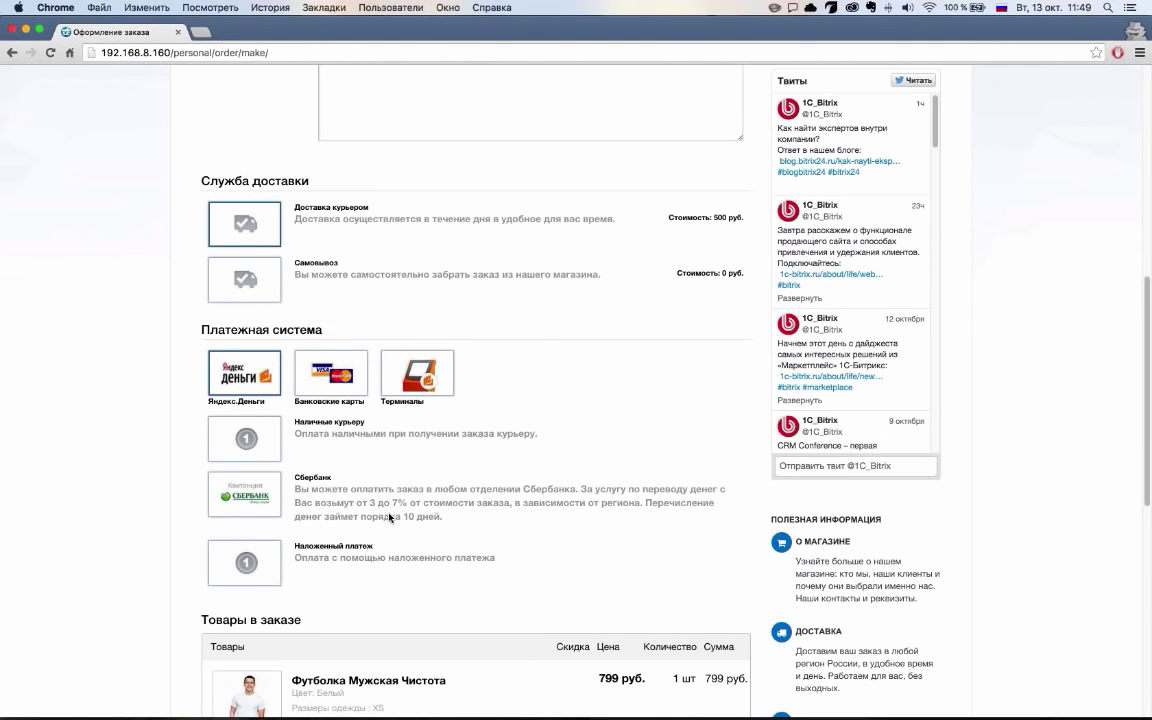
left_click(235, 272)
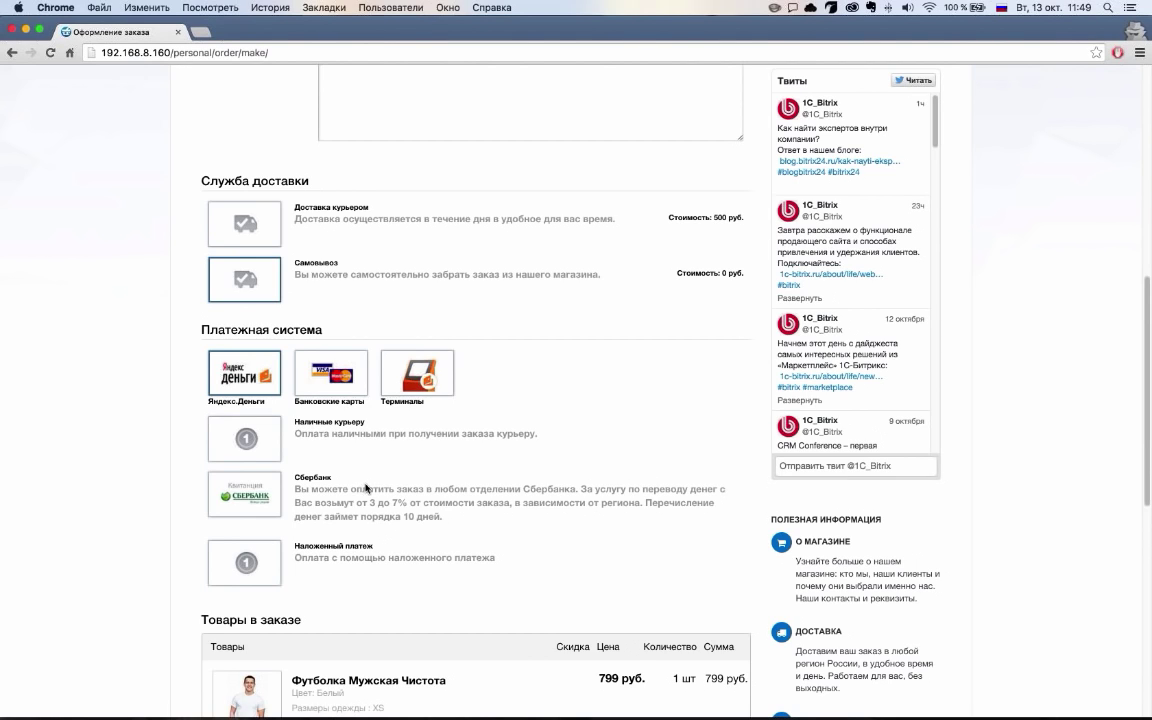
left_click(272, 432)
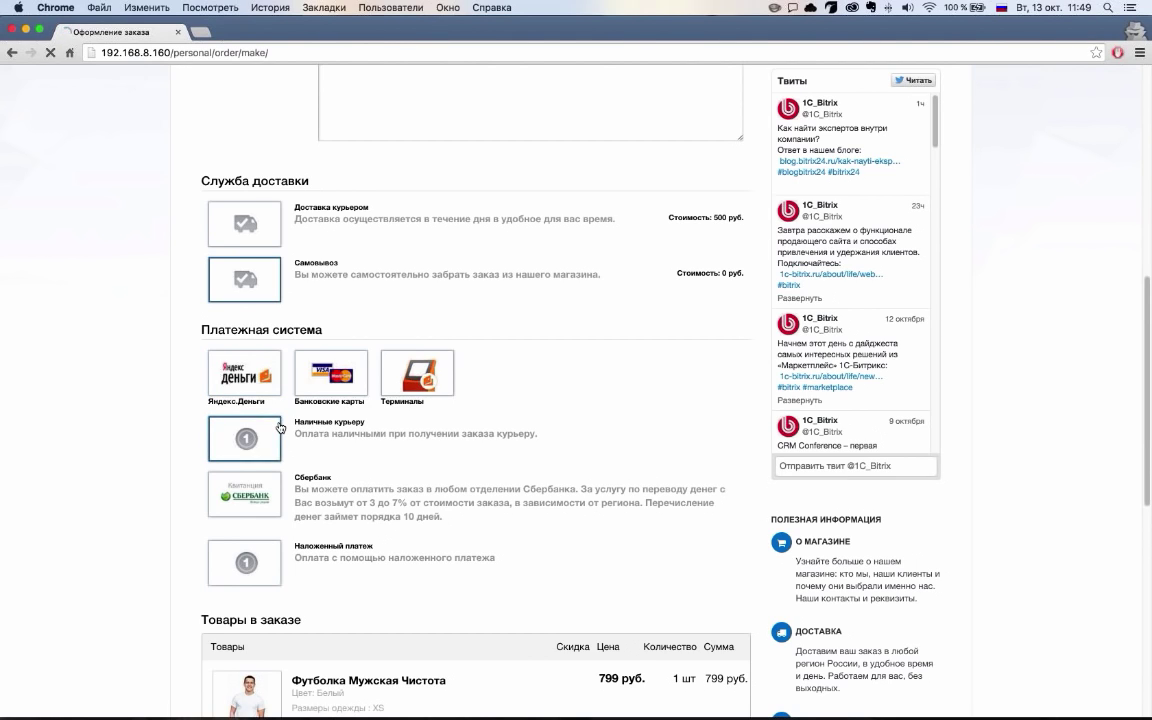
left_click(245, 227)
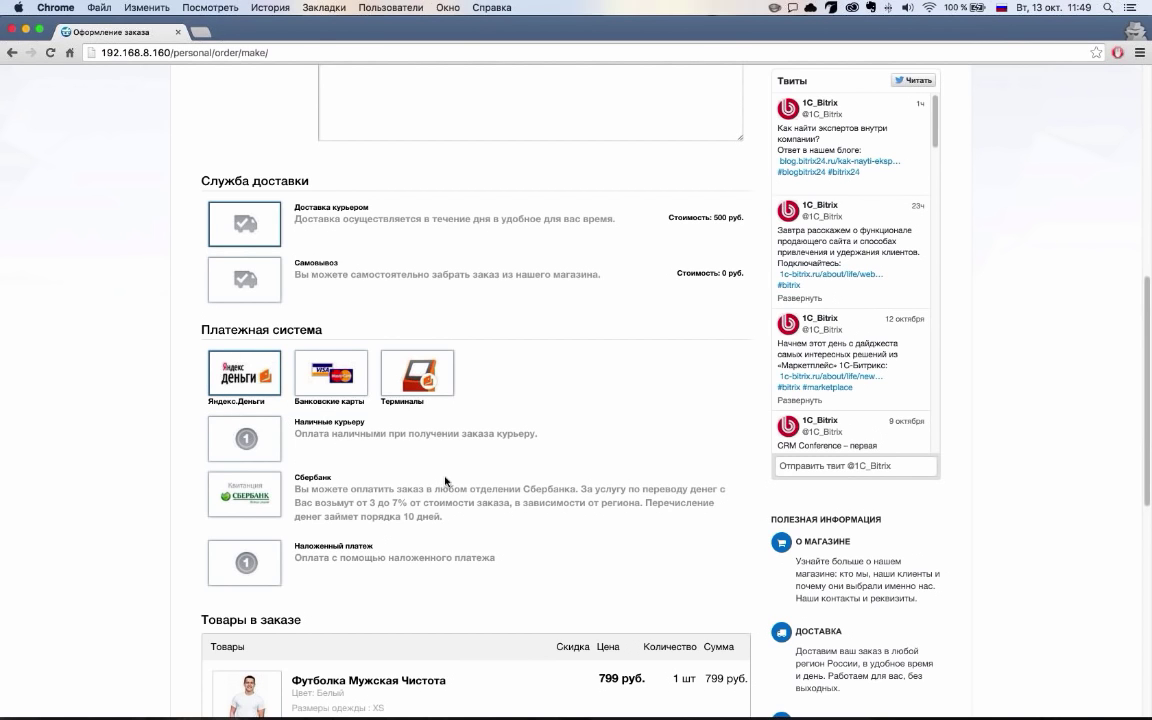
Submit the T-shirt order totalling 1 299 руб
scroll(460, 488, "down", 2)
scroll(462, 491, "down", 10)
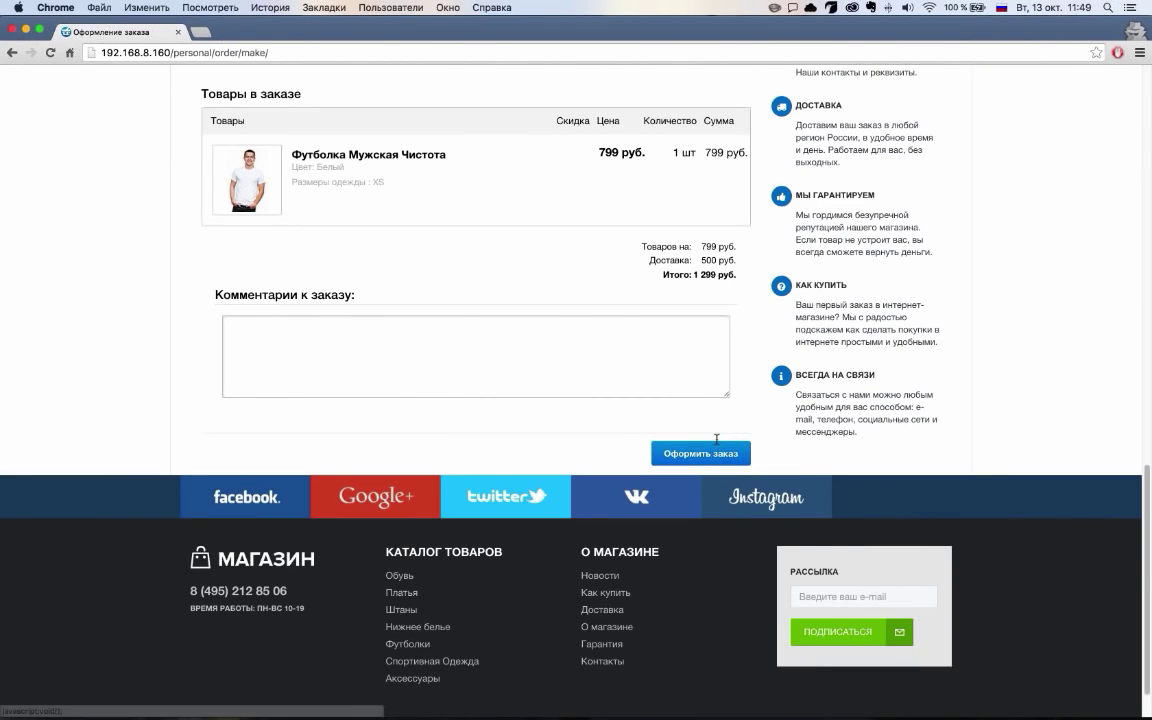
left_click(714, 448)
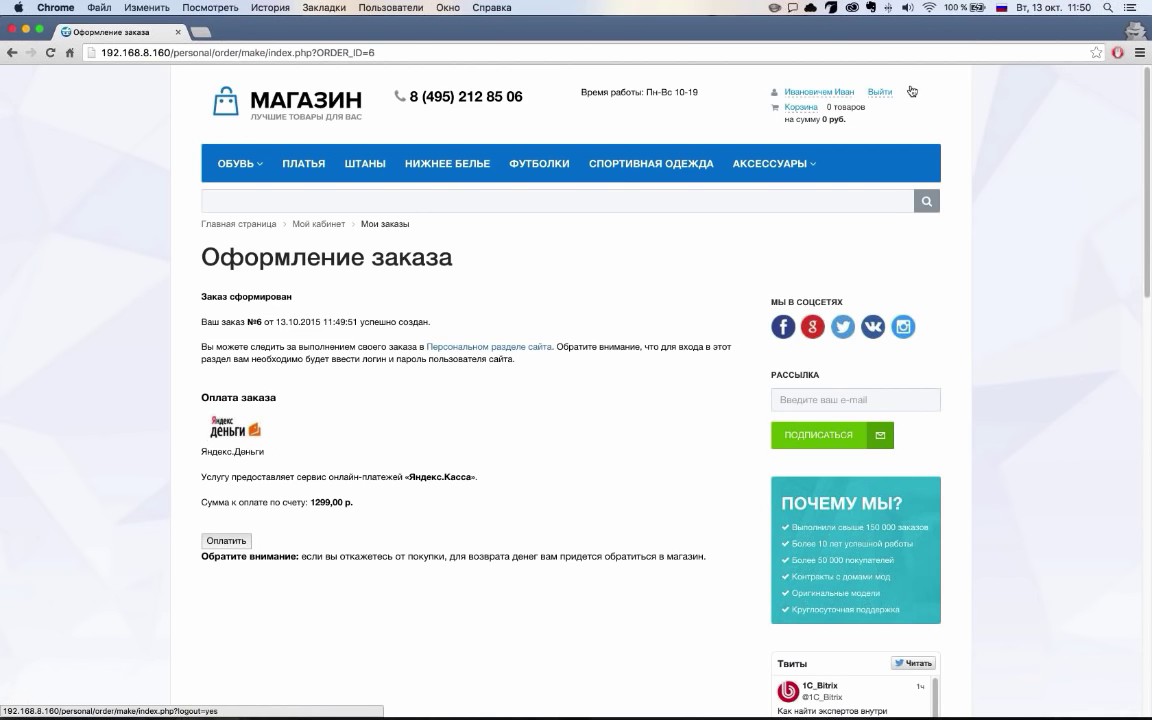
Highlight the 'Ваш заказ №6' creation line, then clear the highlight
left_click_drag(201, 310, 357, 320)
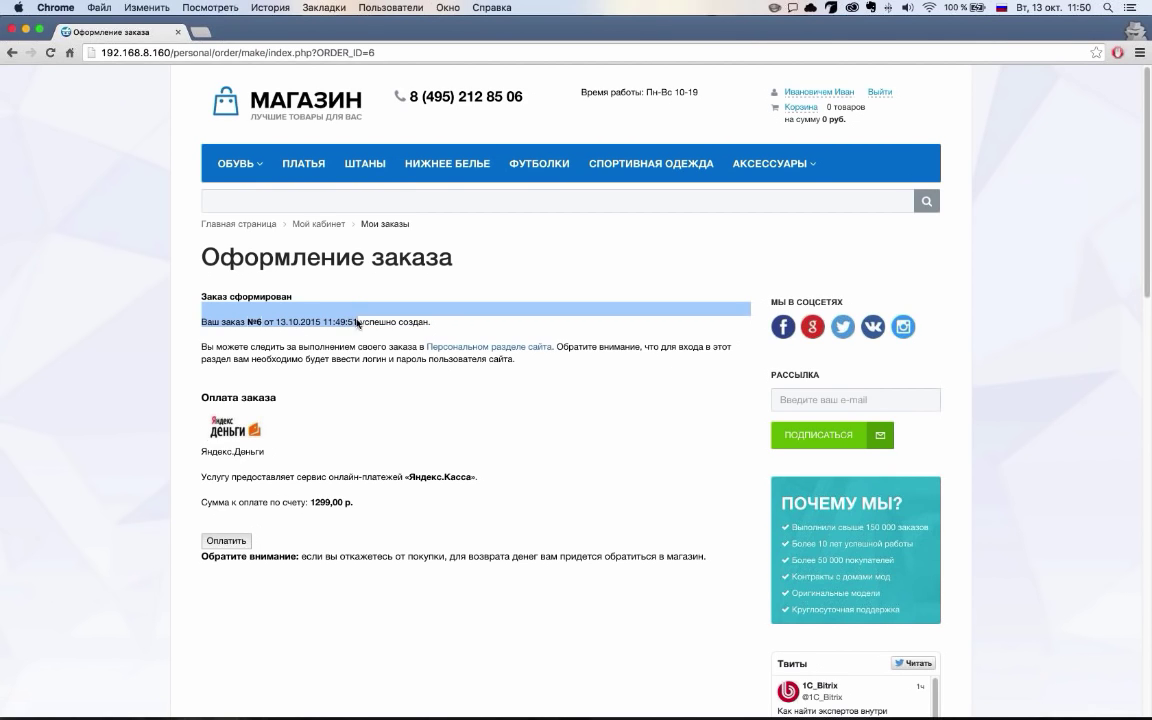
left_click(270, 425)
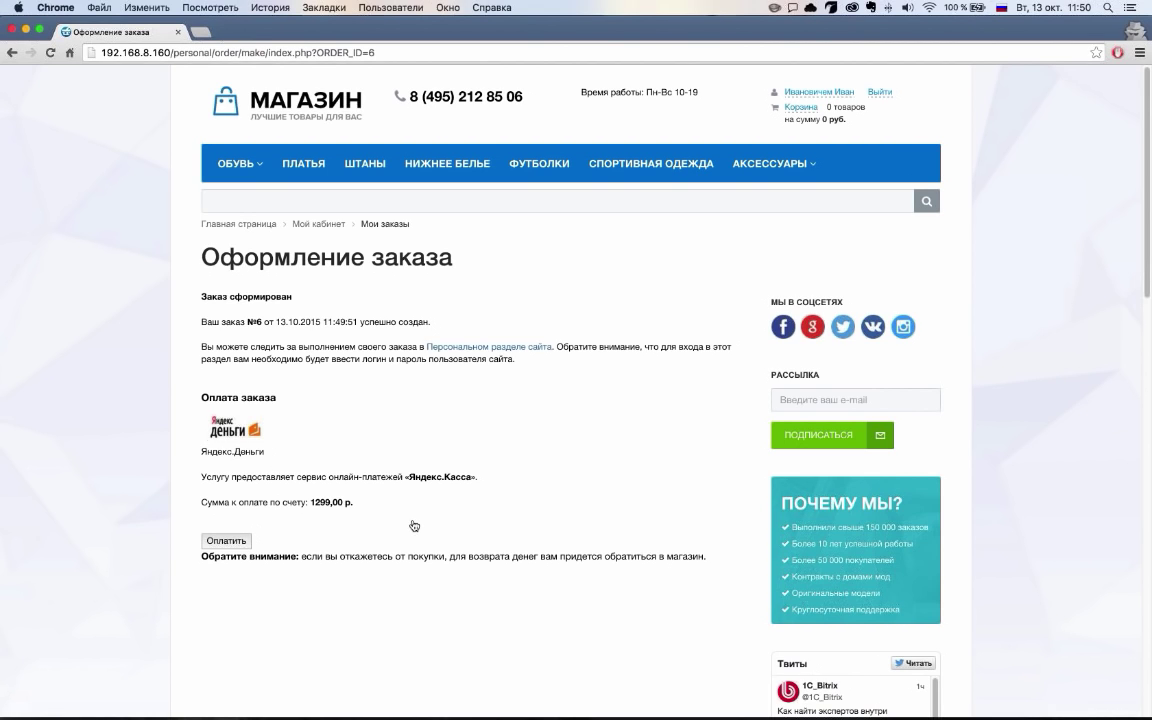
View order №6's full details from the order list, then return to Мой кабинет
left_click(508, 347)
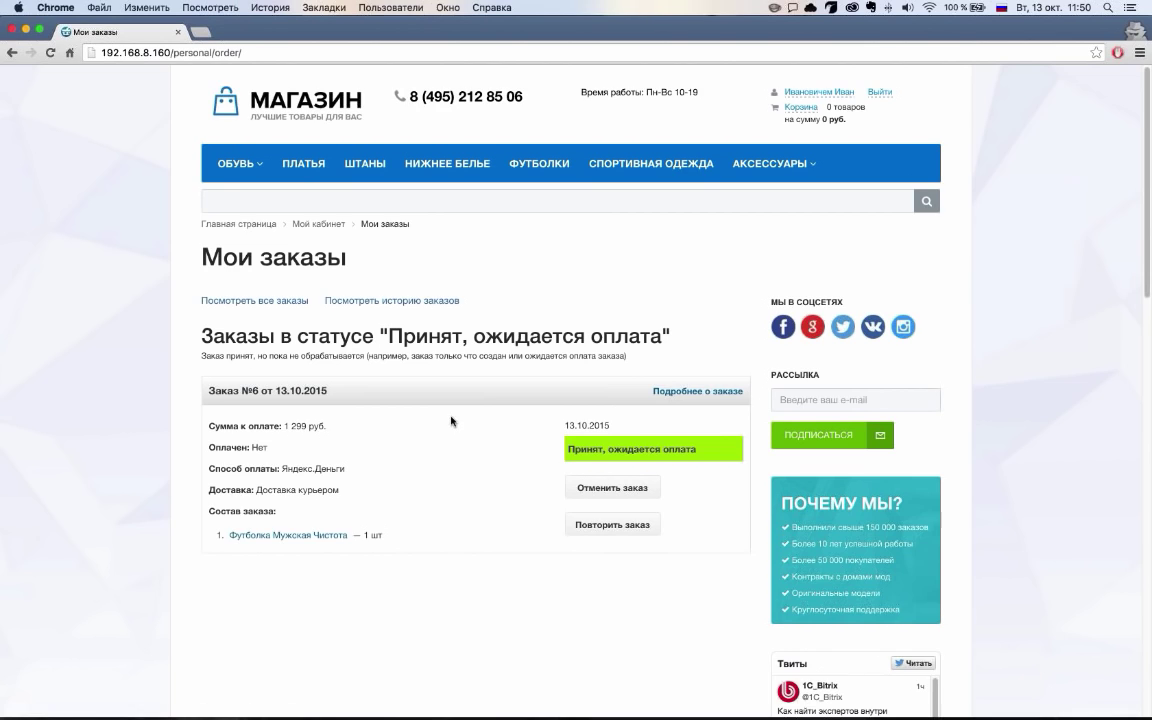
scroll(410, 390, "down", 1)
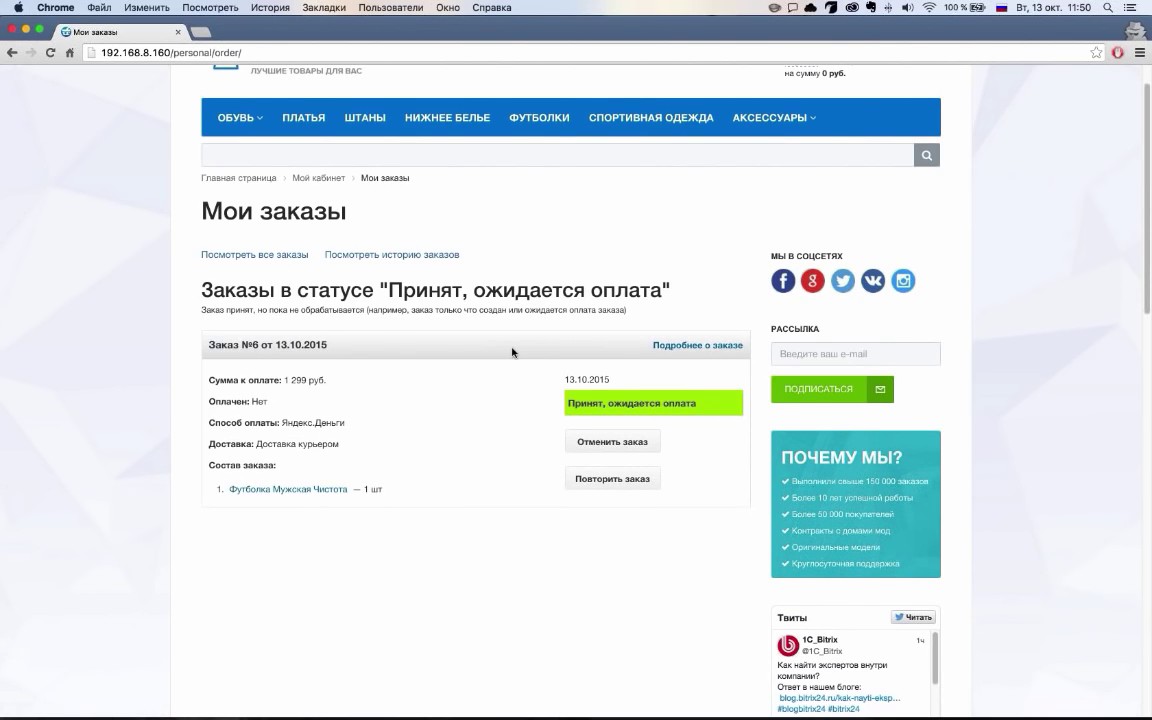
left_click(672, 346)
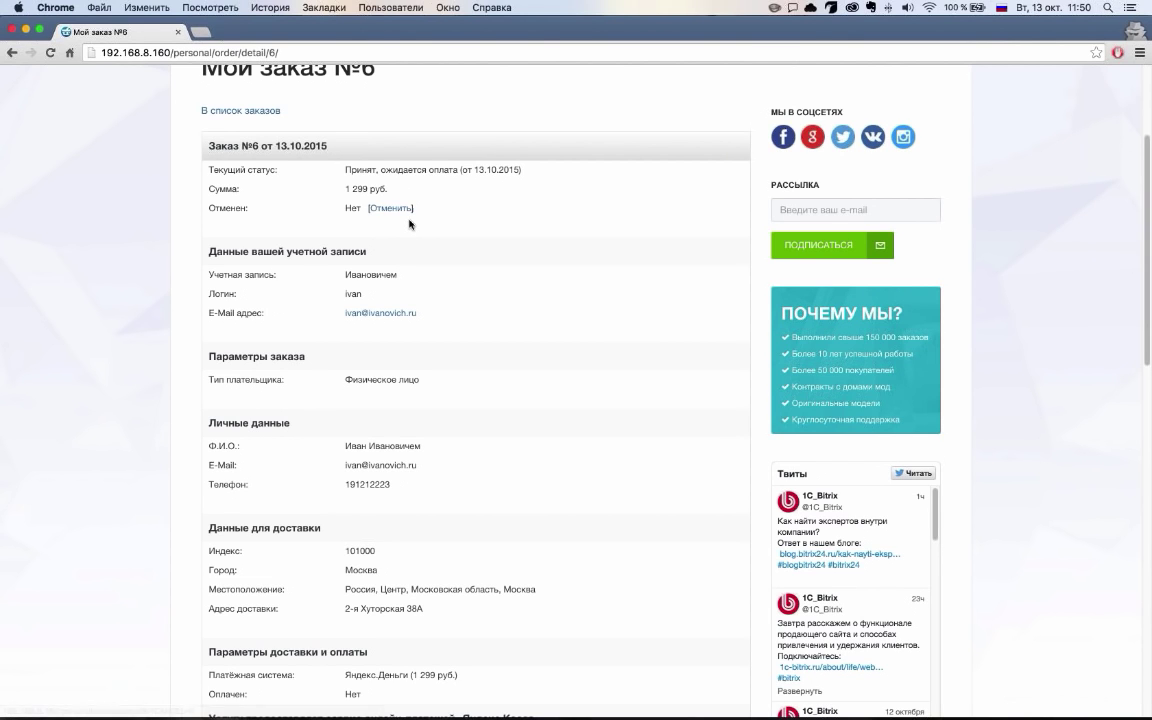
scroll(409, 226, "down", 5)
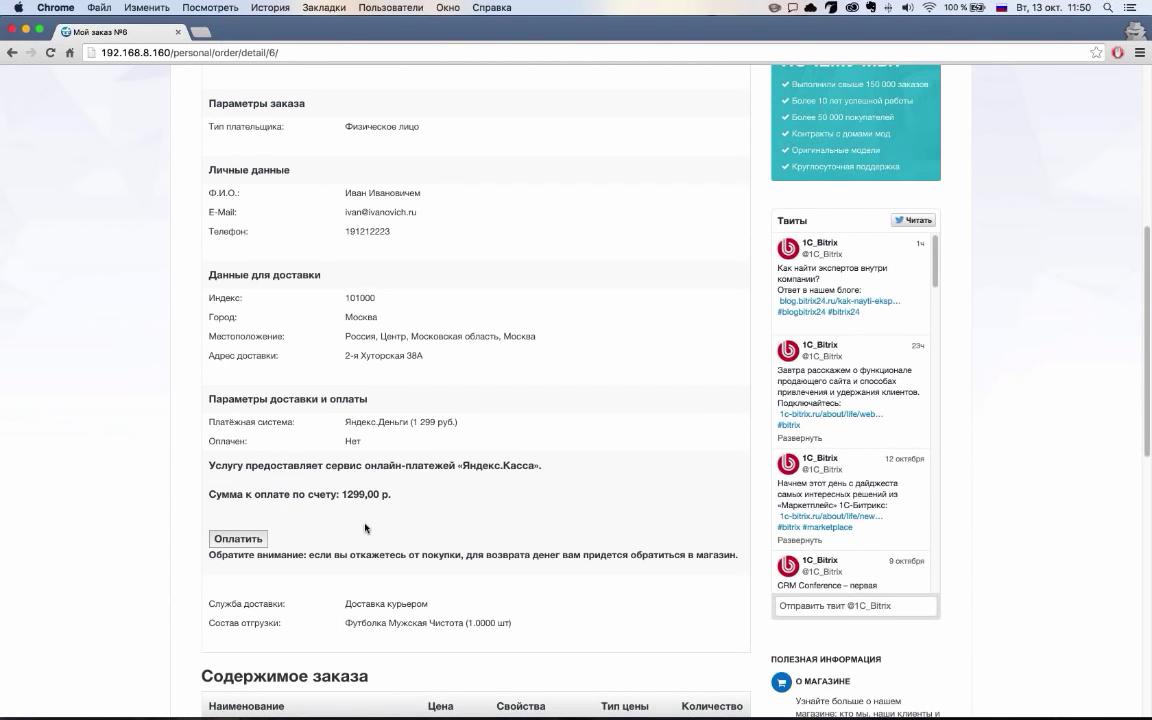
scroll(366, 528, "down", 2)
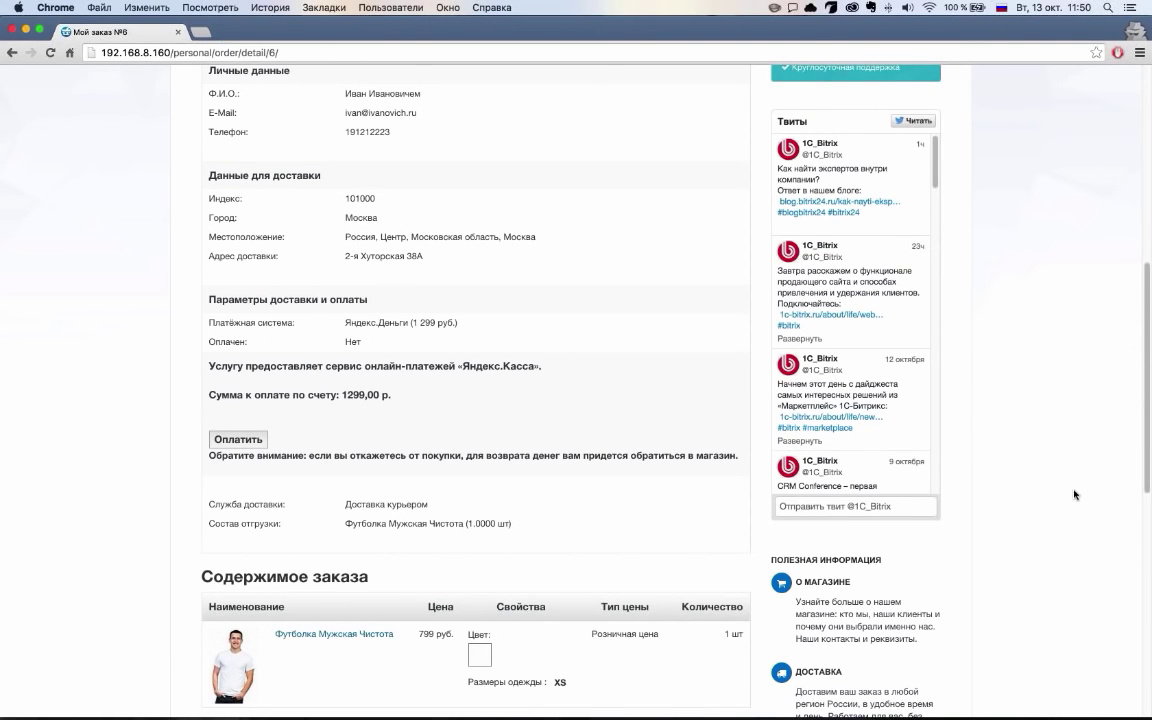
scroll(375, 465, "down", 4)
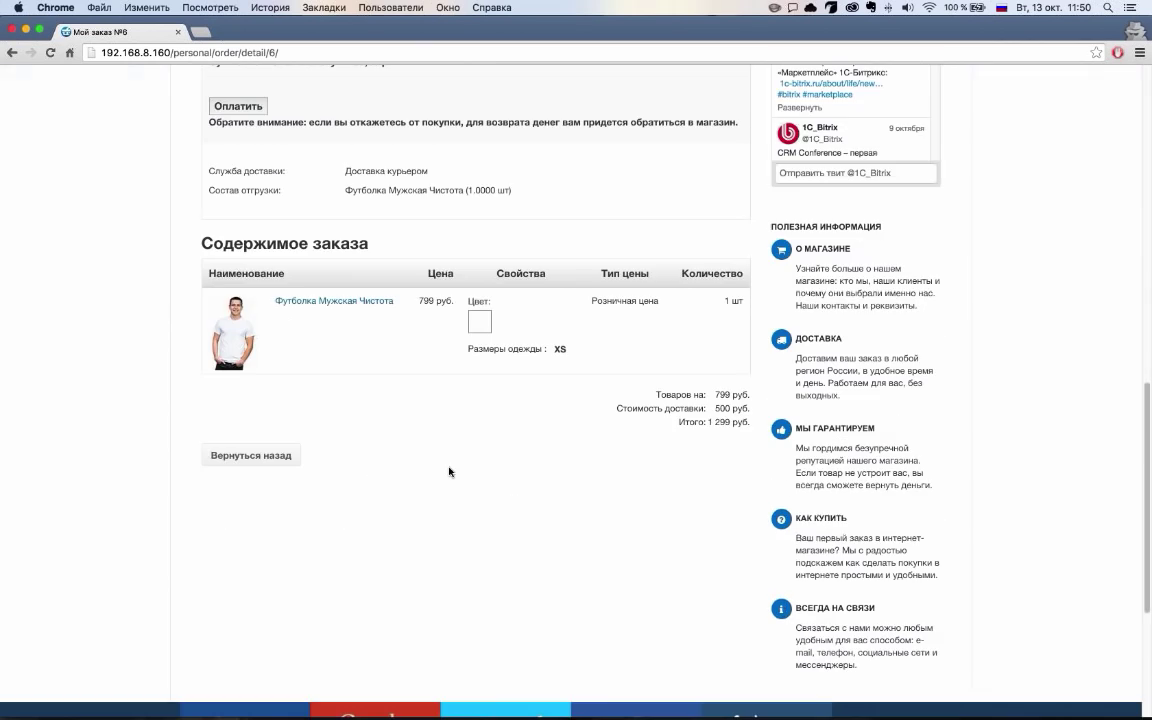
scroll(450, 470, "up", 10)
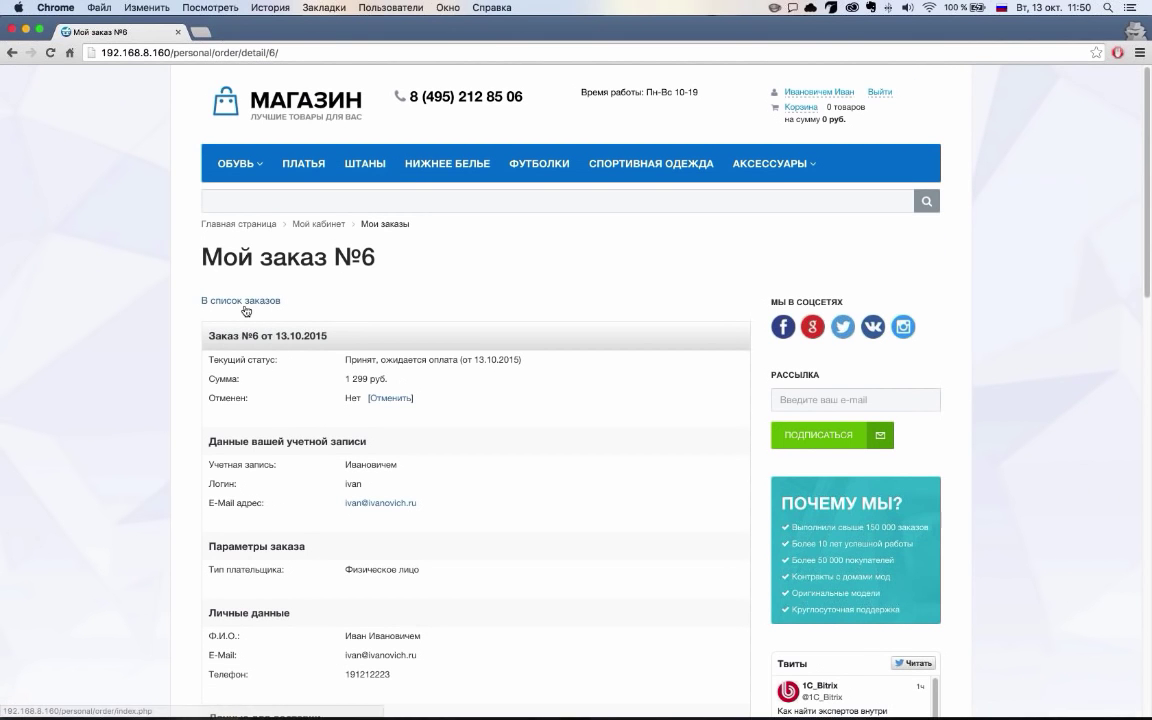
left_click(245, 308)
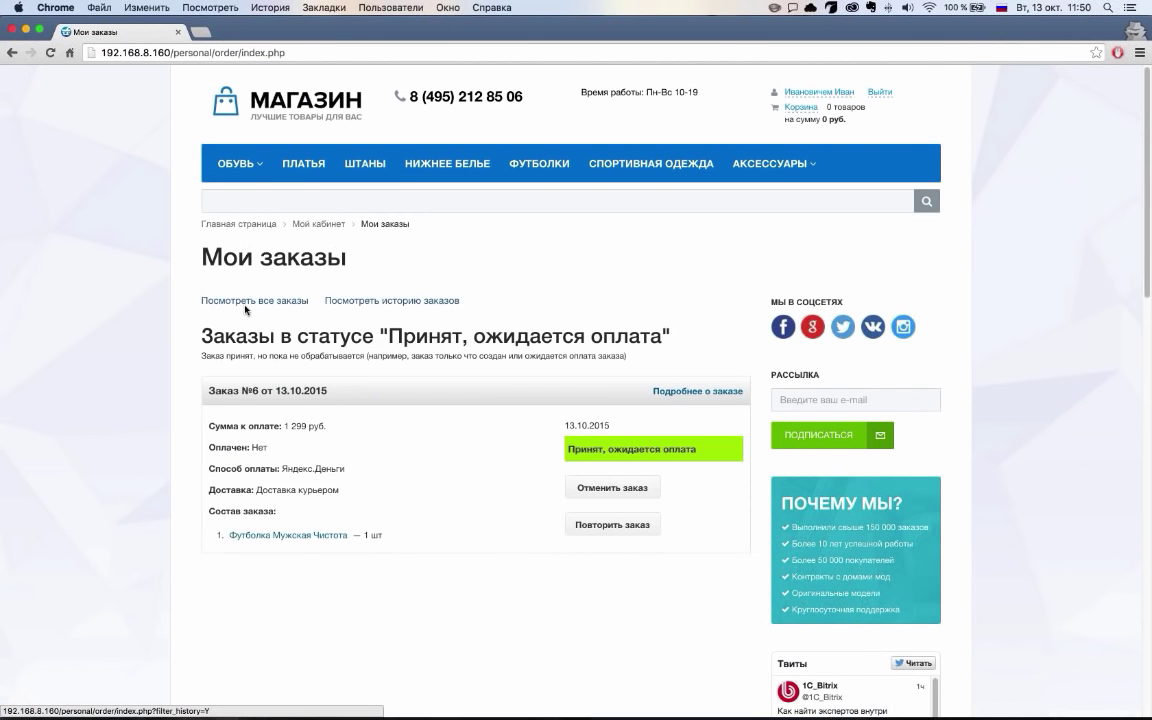
left_click(383, 304)
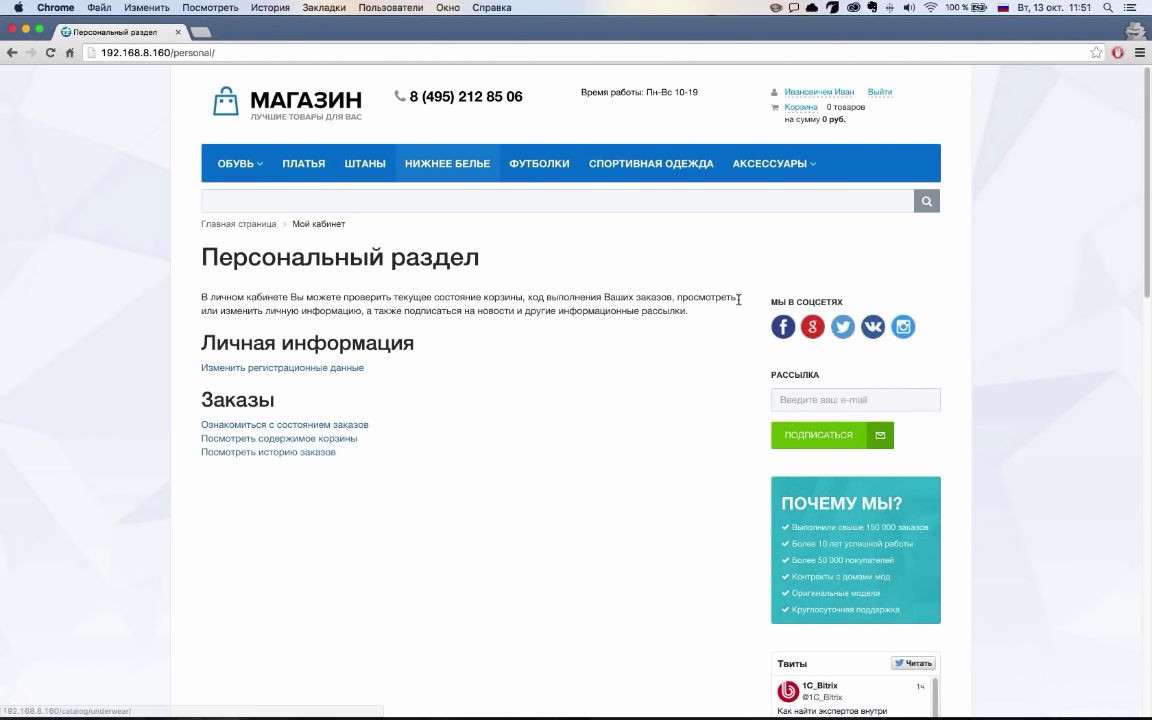
Close the private window and return to the store homepage via the МАГАЗИН logo
left_click(13, 33)
scroll(116, 283, "down", 2)
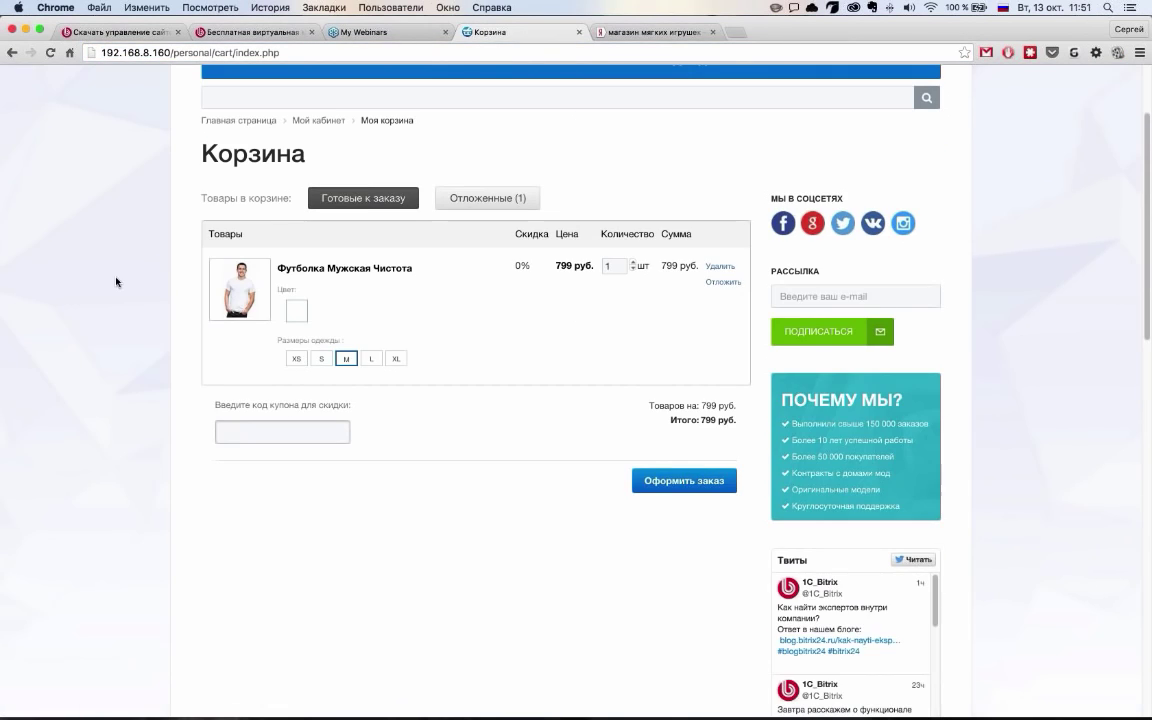
scroll(116, 283, "up", 3)
left_click(295, 137)
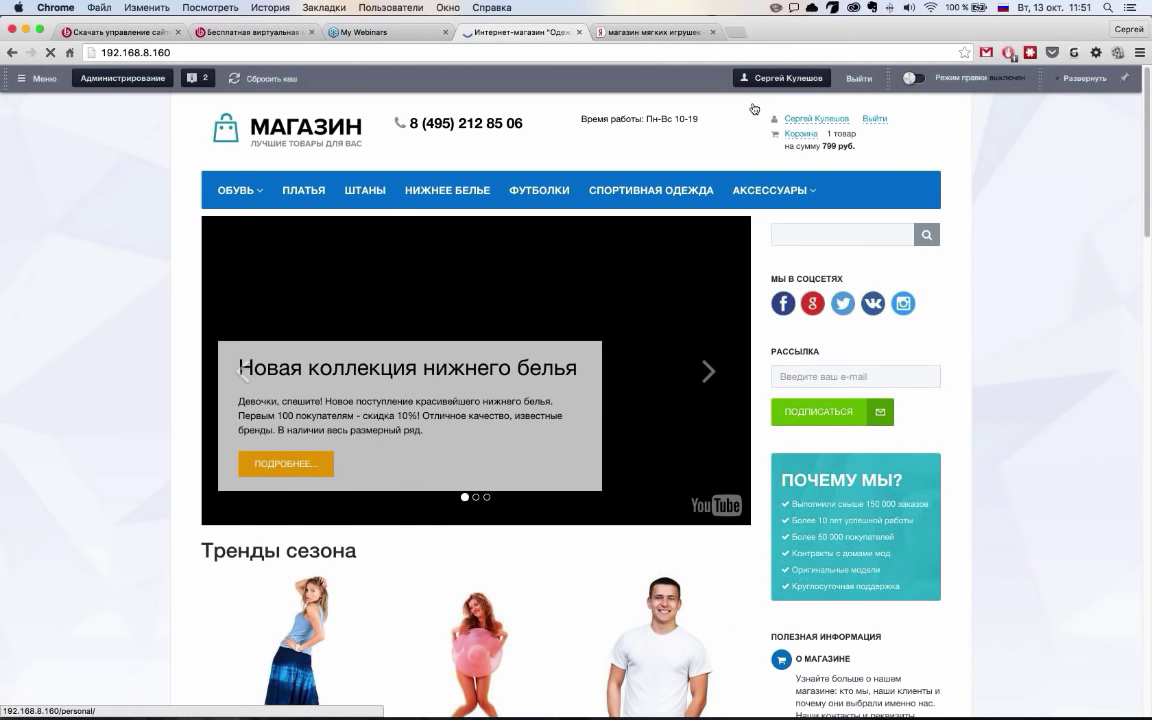
Enter the admin panel's Рабочий стол 1 and highlight the trial days-remaining notice
left_click(818, 127)
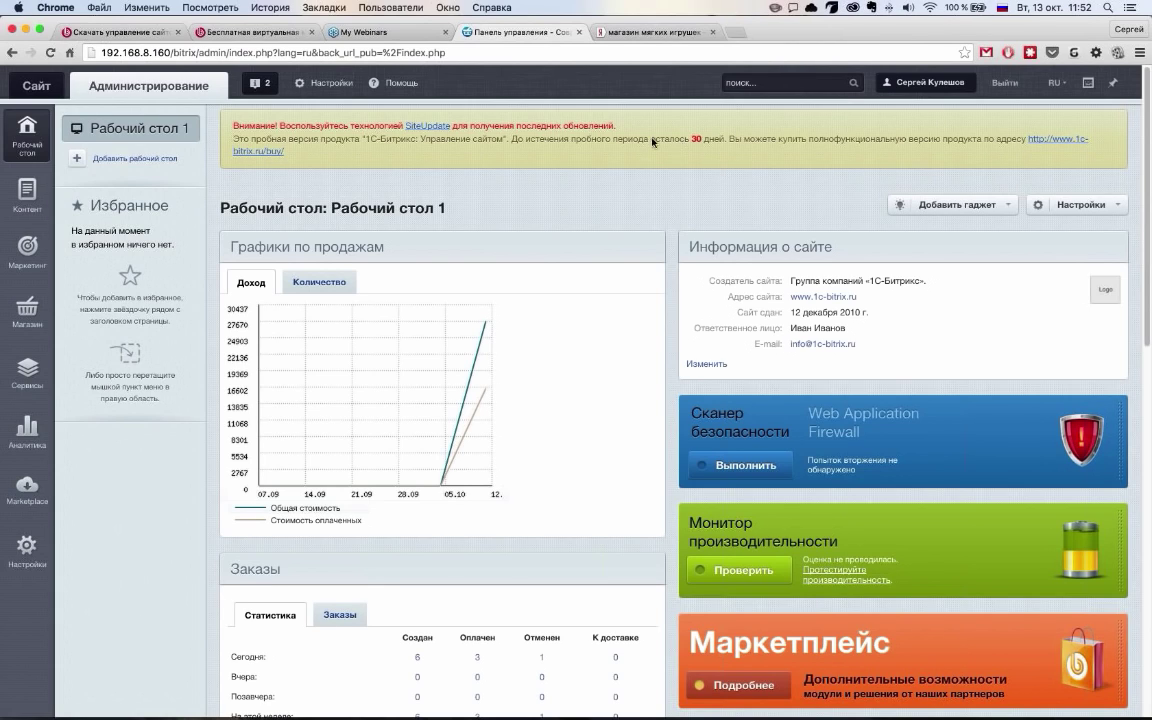
left_click_drag(650, 139, 723, 139)
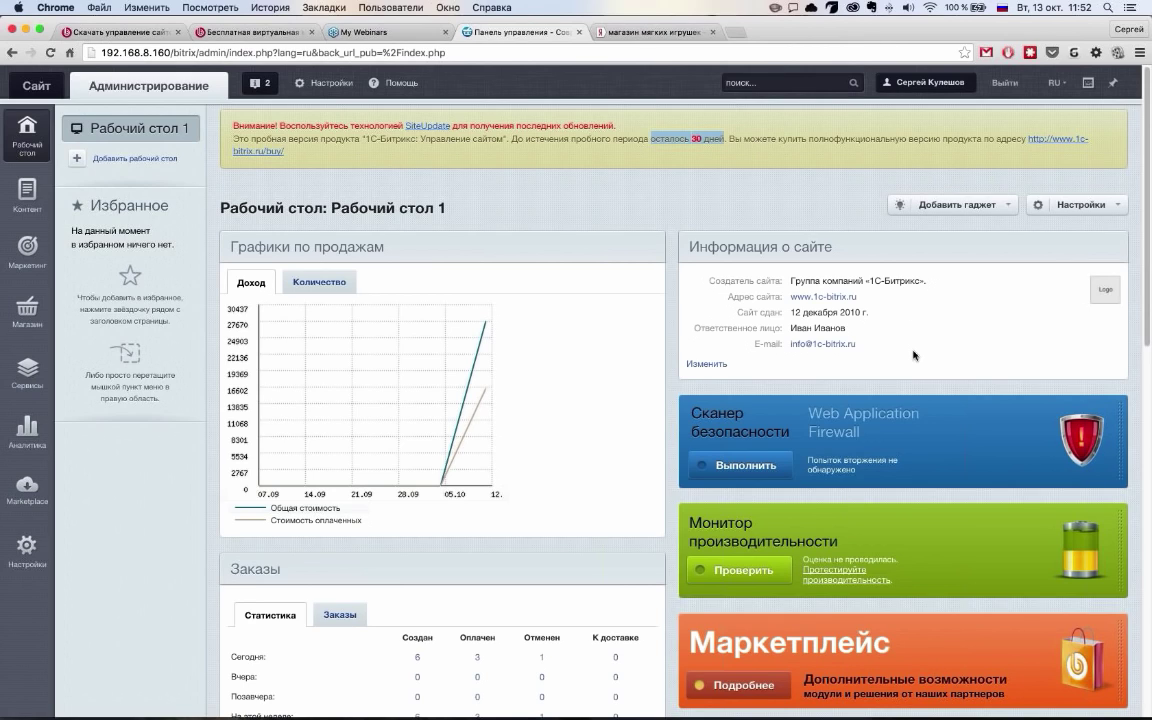
left_click(586, 226)
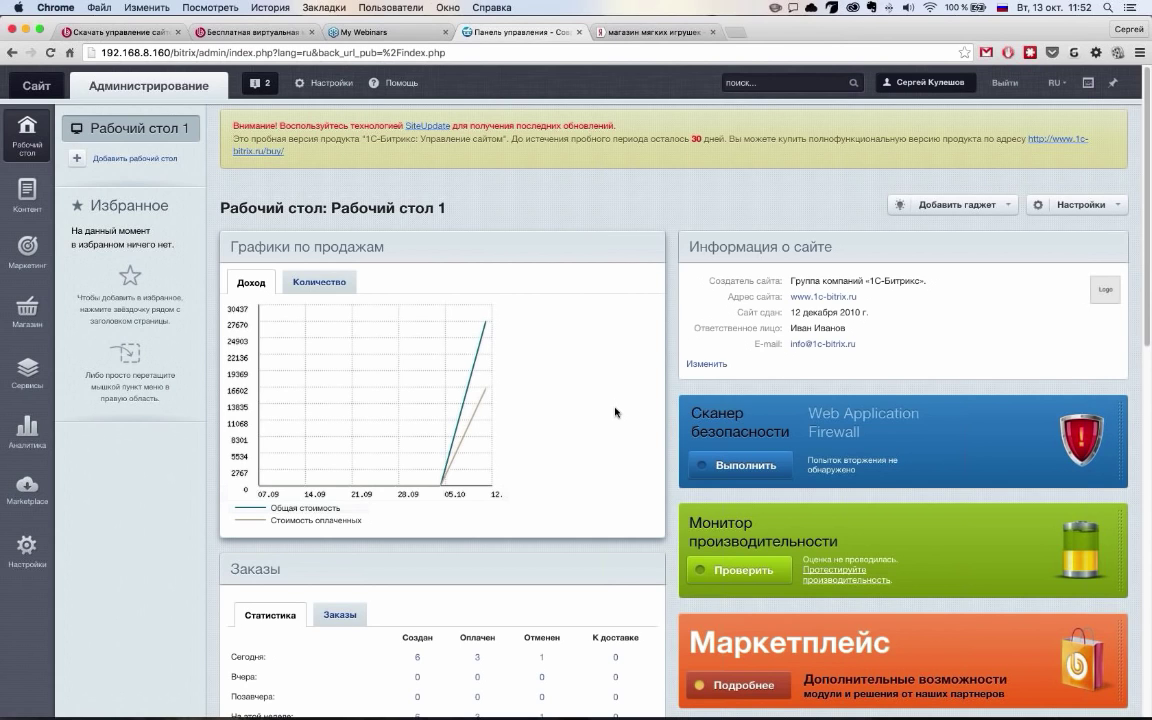
scroll(615, 413, "down", 3)
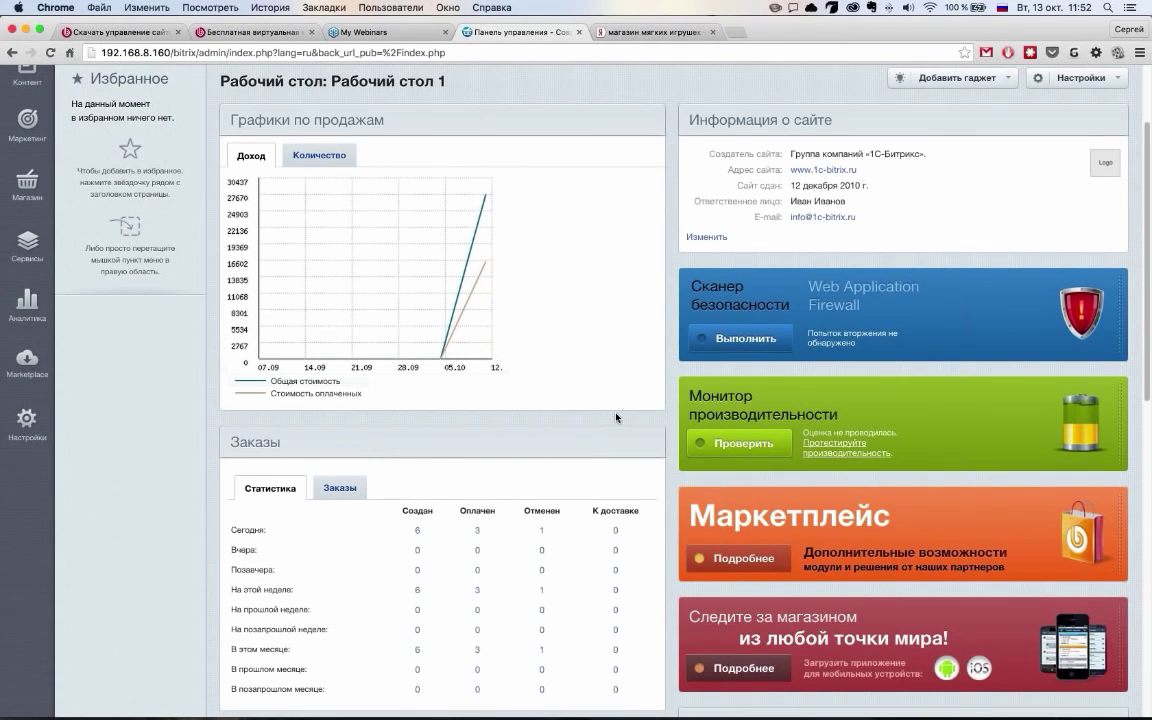
scroll(616, 417, "up", 3)
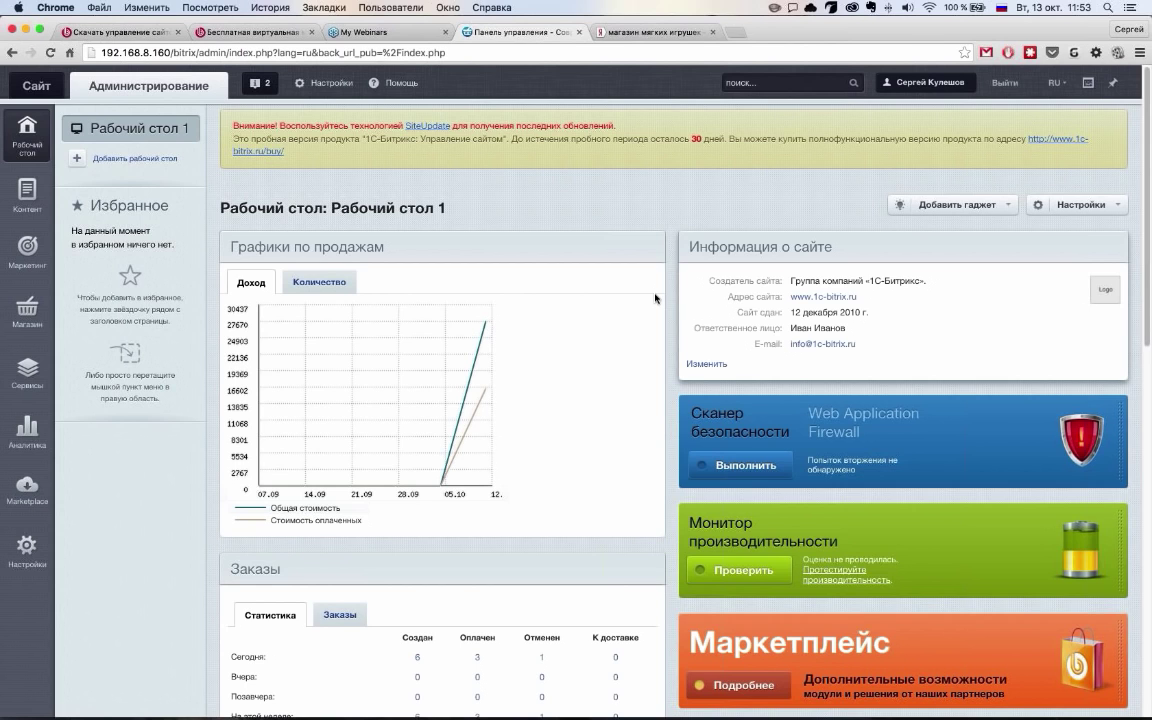
Drag the Монитор качества gadget beneath Статистика, then return to the top of the desktop
scroll(496, 450, "down", 2)
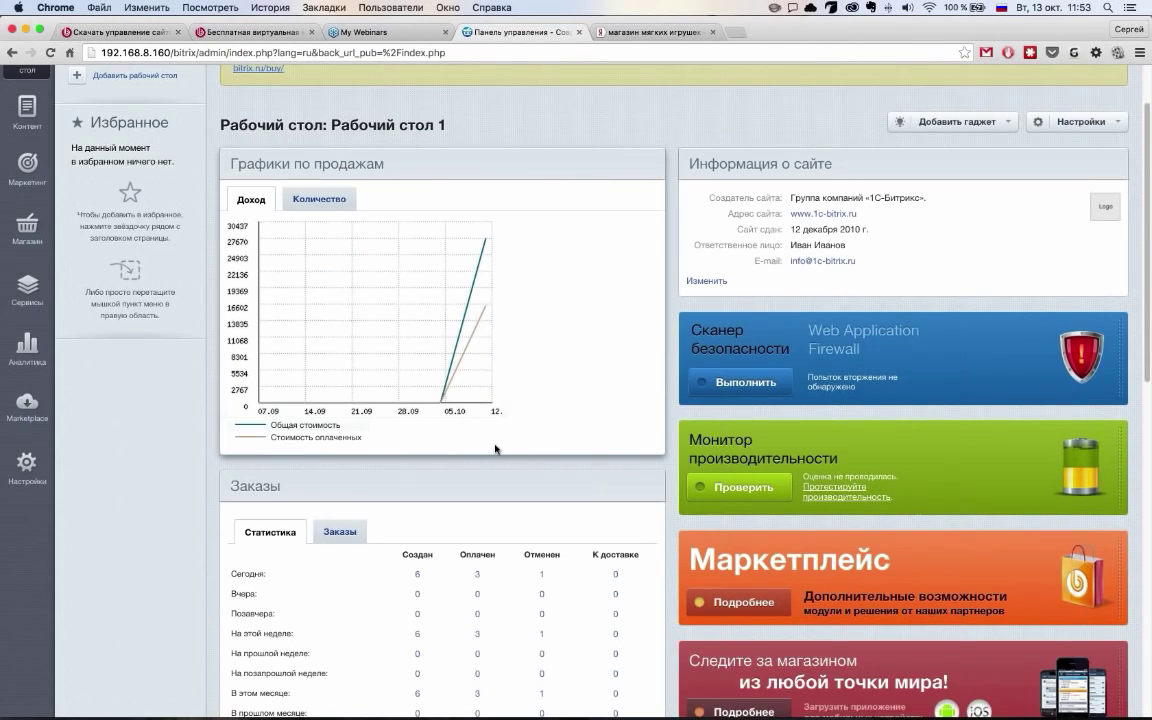
scroll(495, 450, "down", 10)
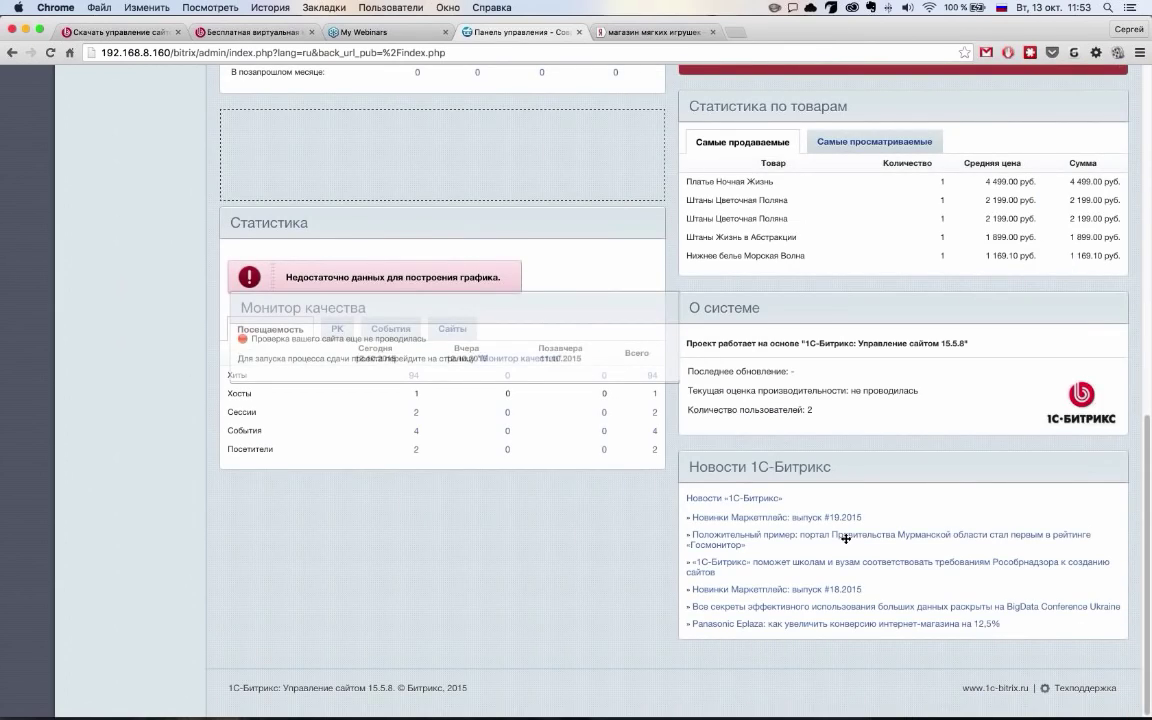
left_click_drag(845, 538, 847, 542)
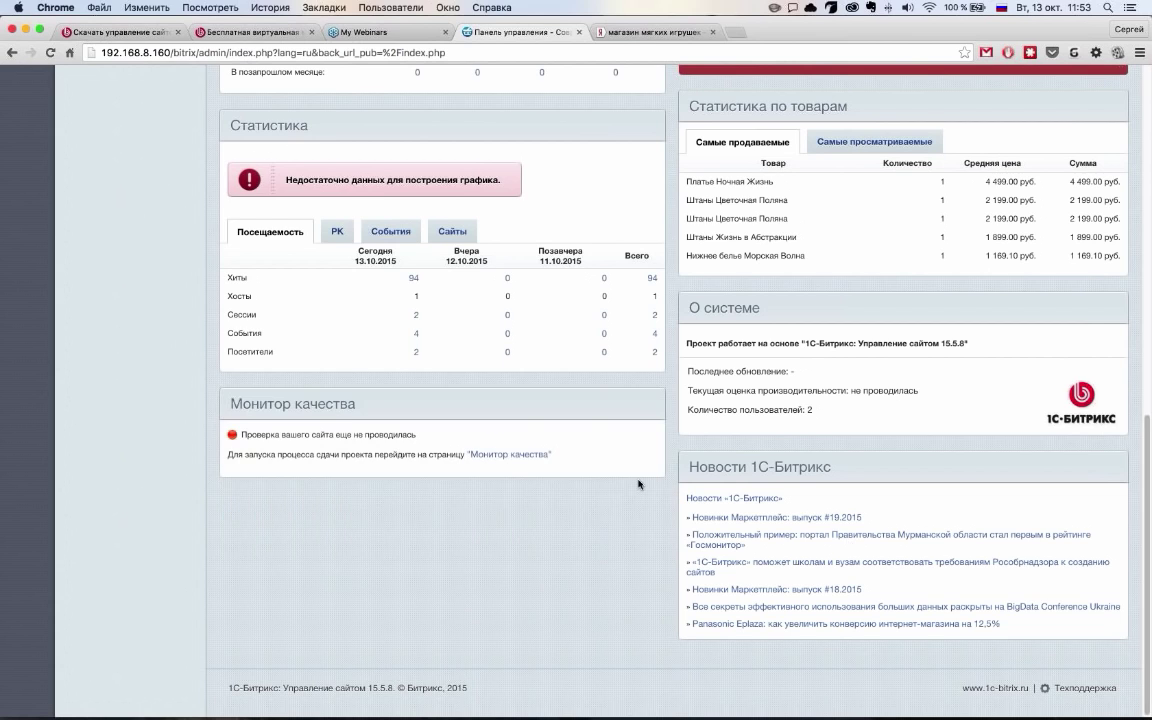
scroll(638, 481, "up", 5)
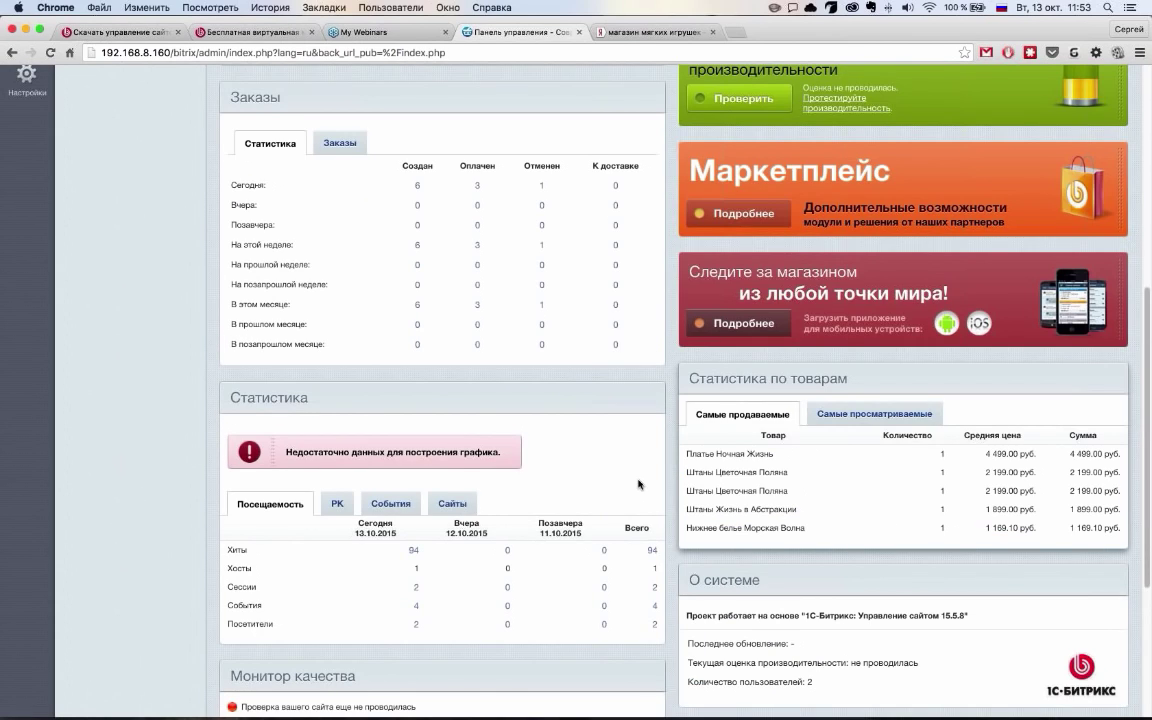
scroll(638, 484, "up", 8)
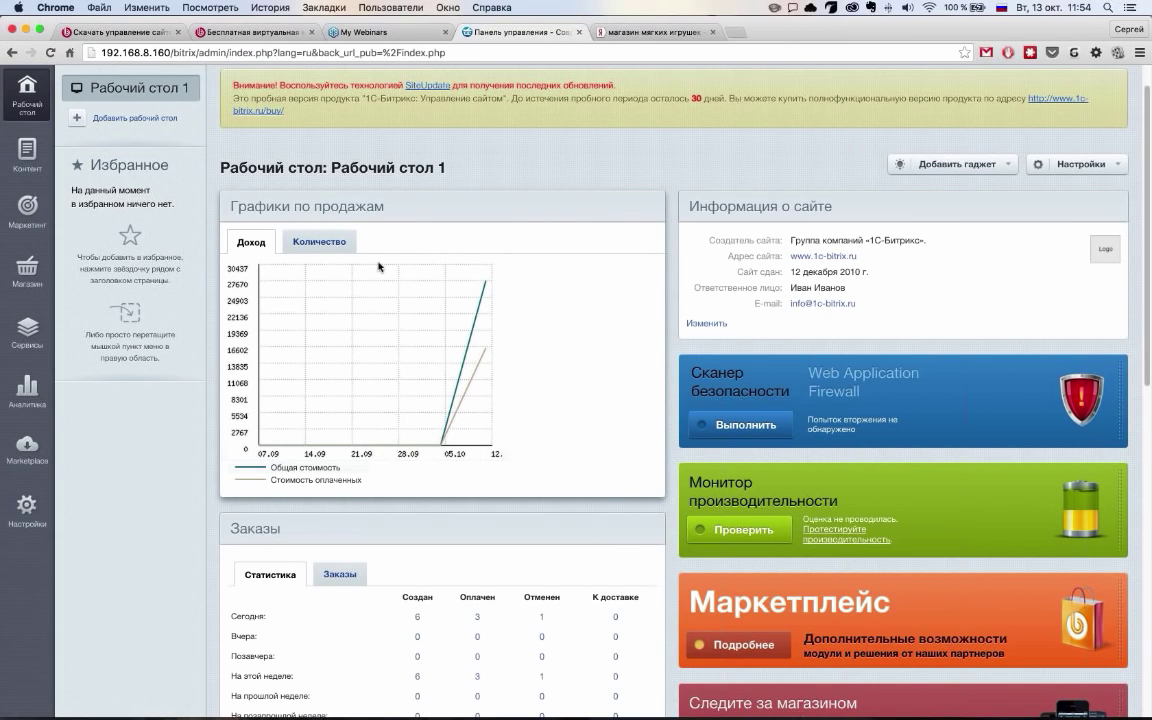
Compare the sales chart by order count and revenue, then check this and last month's order counts
left_click(330, 242)
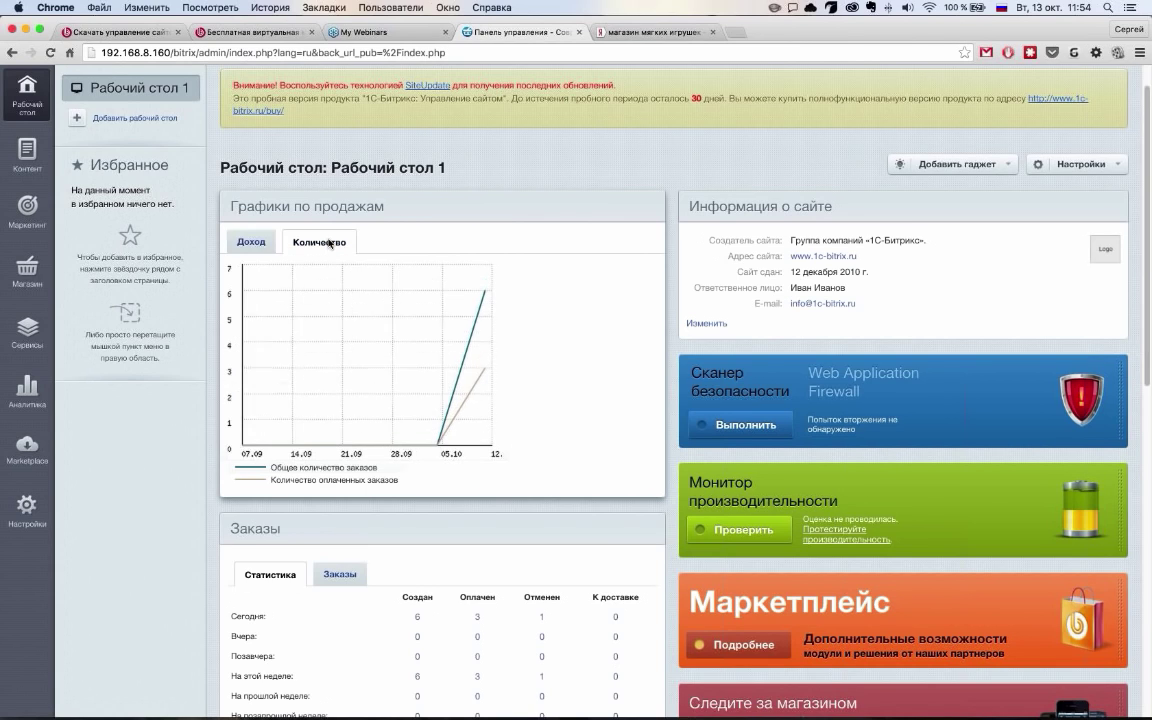
left_click(270, 247)
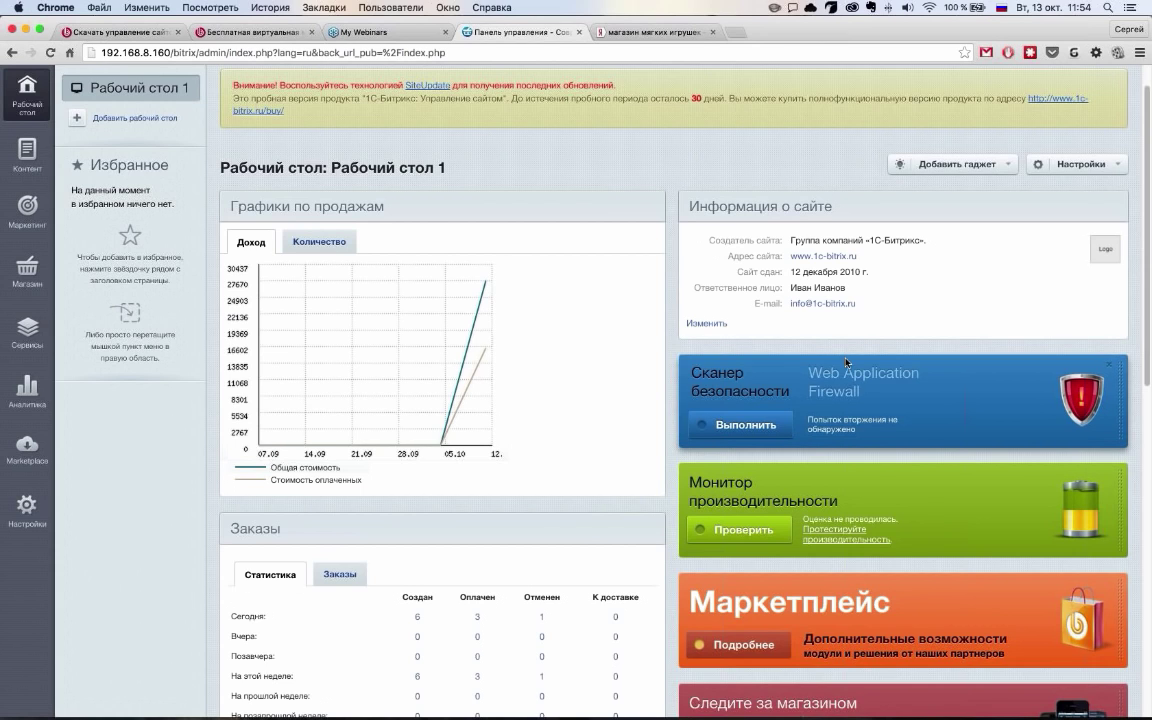
scroll(846, 362, "down", 1)
scroll(846, 362, "down", 3)
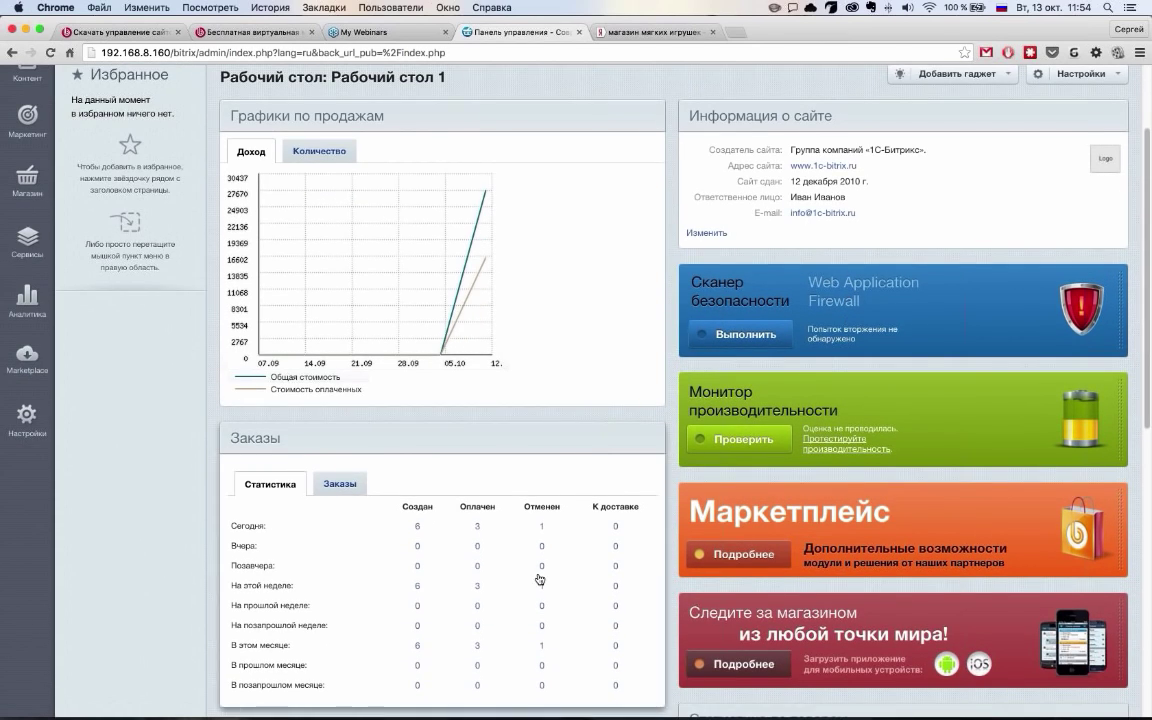
scroll(540, 568, "down", 2)
scroll(540, 568, "down", 10)
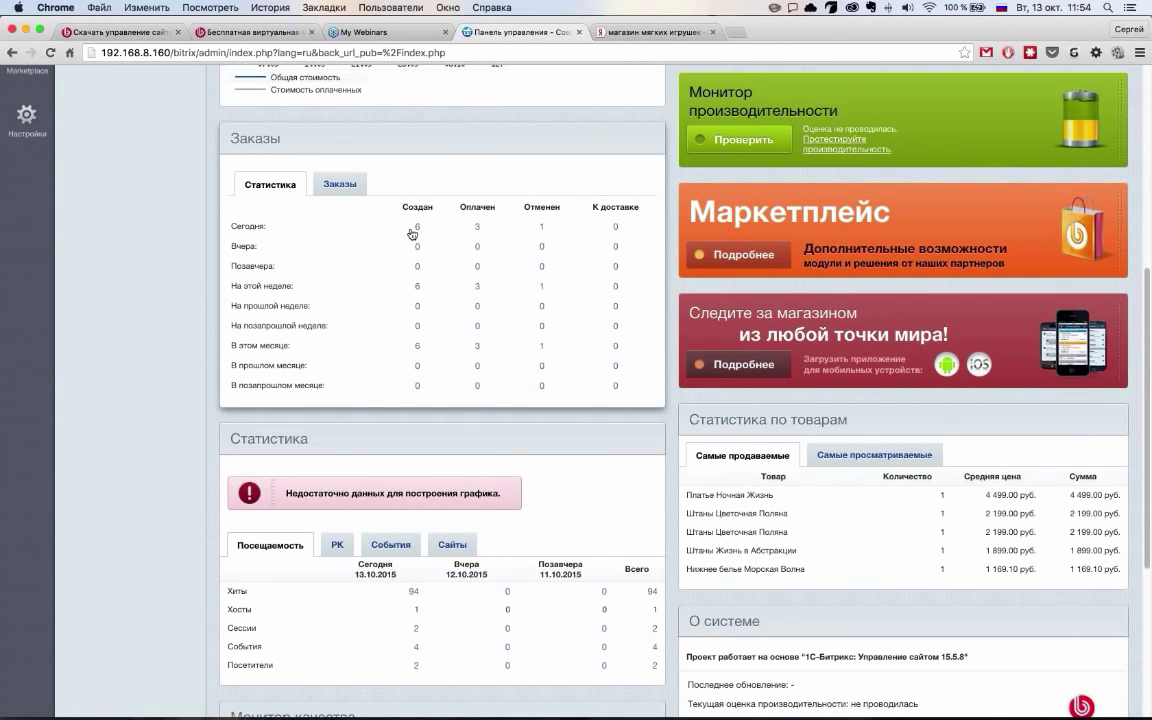
left_click_drag(282, 345, 636, 367)
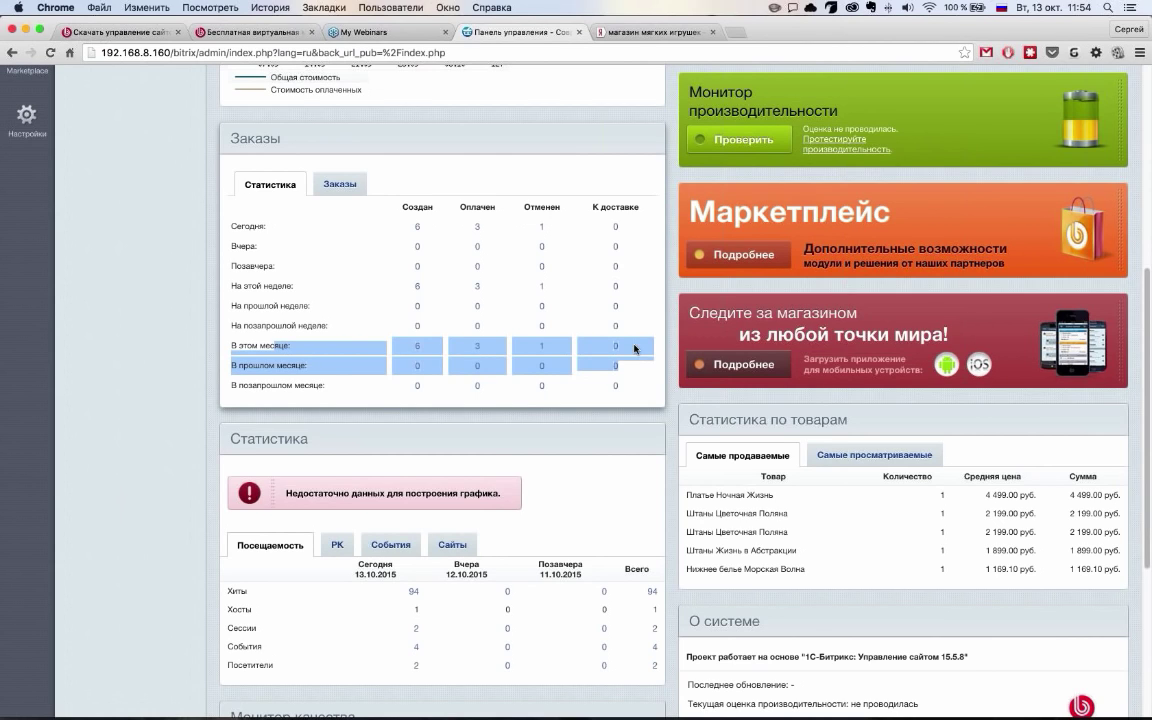
left_click(635, 350)
Note today's 94 hits and cycle Статистика through Сайты, События, РК, back to Посещаемость
scroll(316, 576, "down", 1)
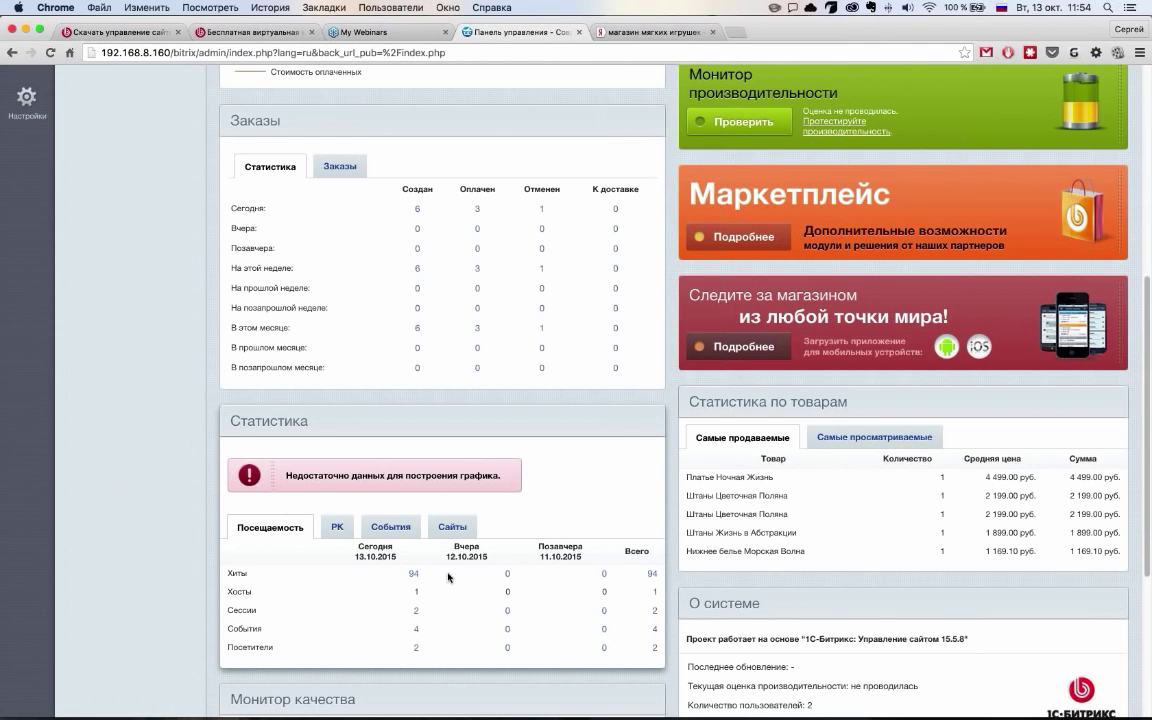
left_click_drag(333, 578, 422, 577)
left_click(422, 577)
scroll(707, 557, "down", 1)
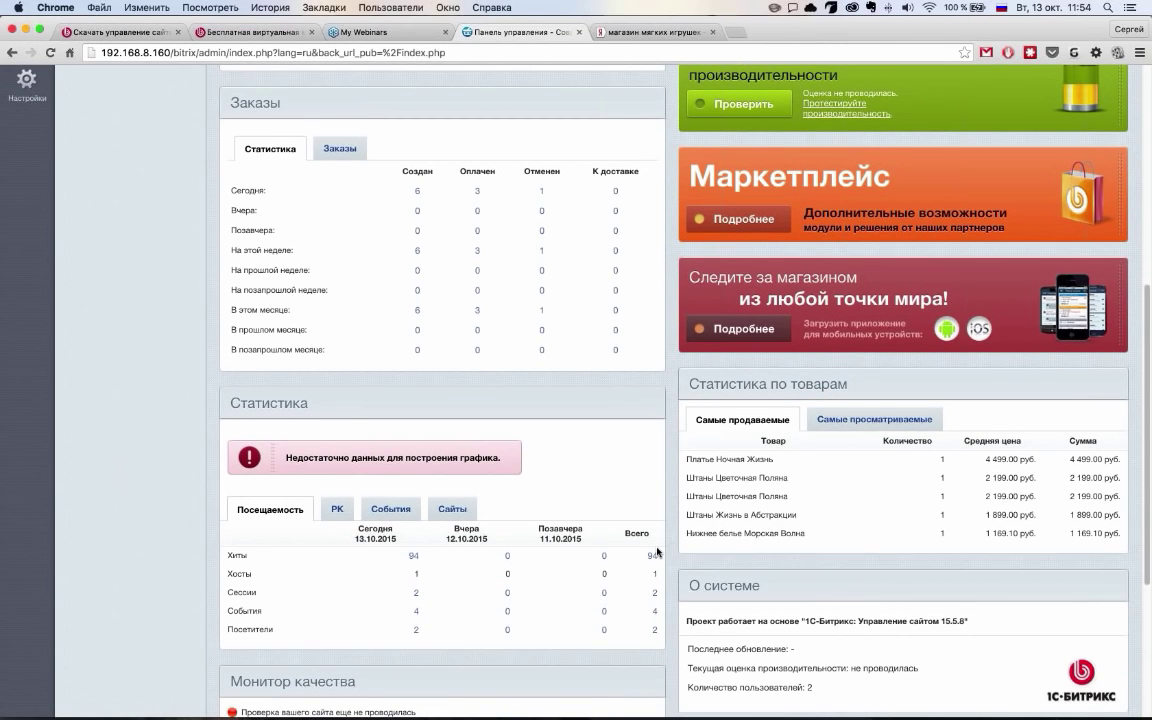
left_click(450, 509)
left_click(390, 509)
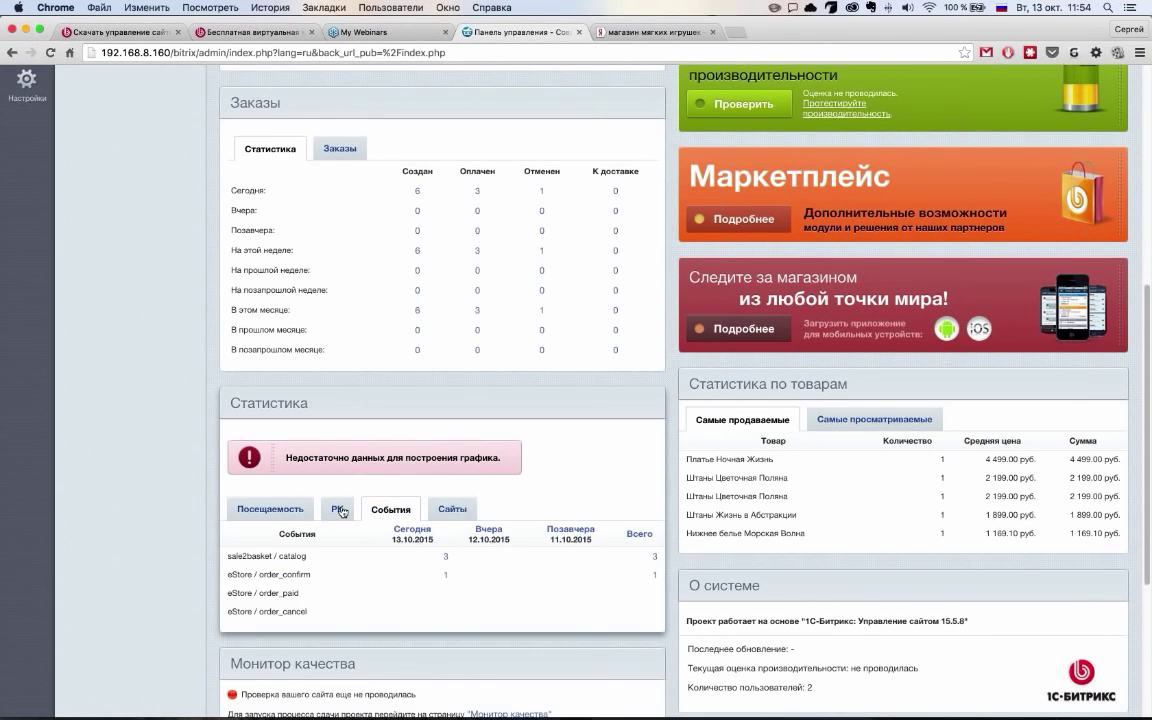
left_click(337, 509)
left_click(268, 512)
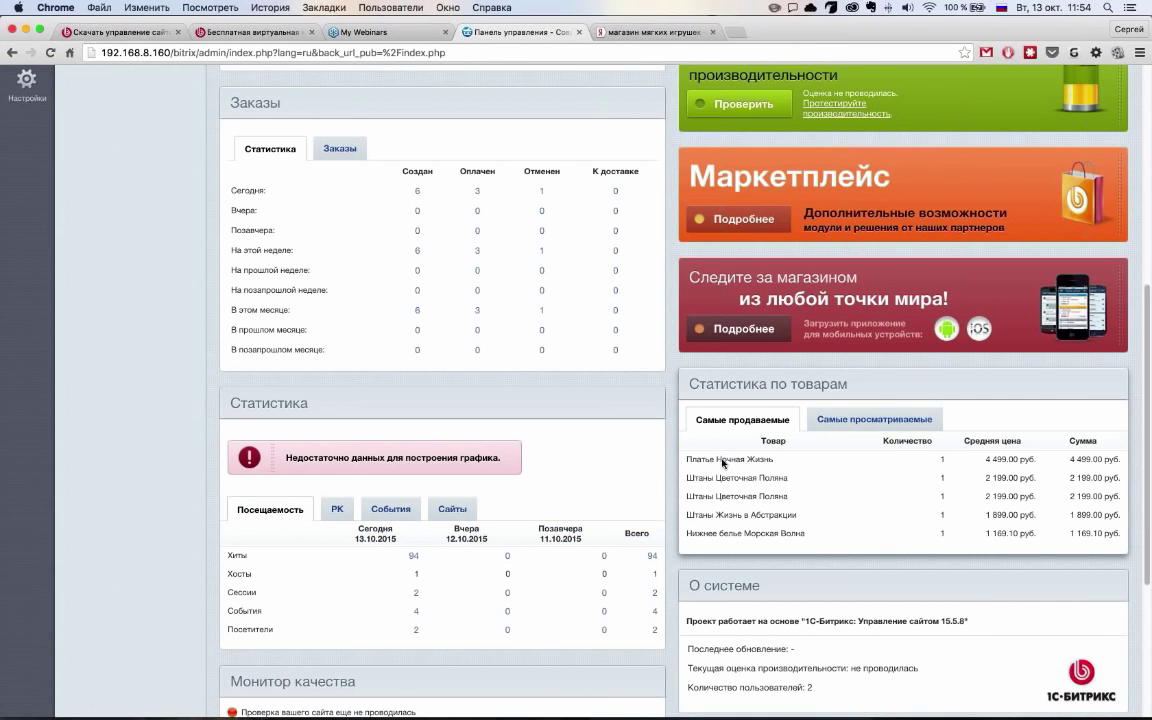
Show the Самые просматриваемые products list and return to the top of the dashboard
left_click(911, 415)
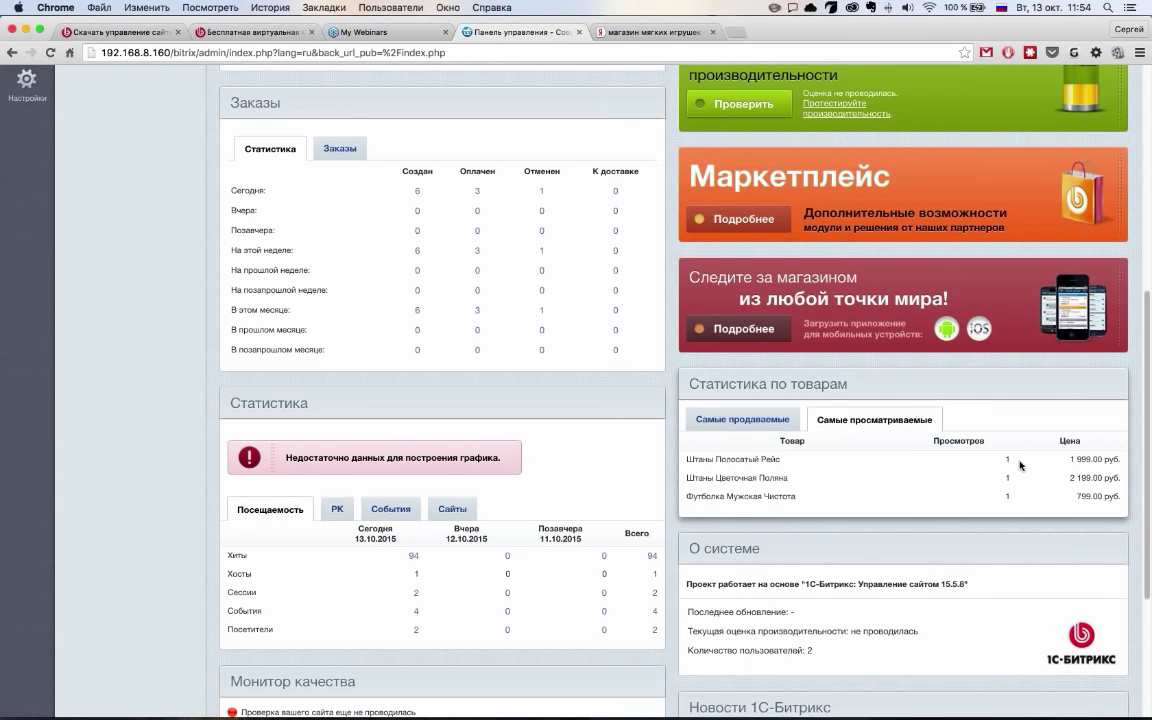
left_click_drag(1010, 460, 731, 460)
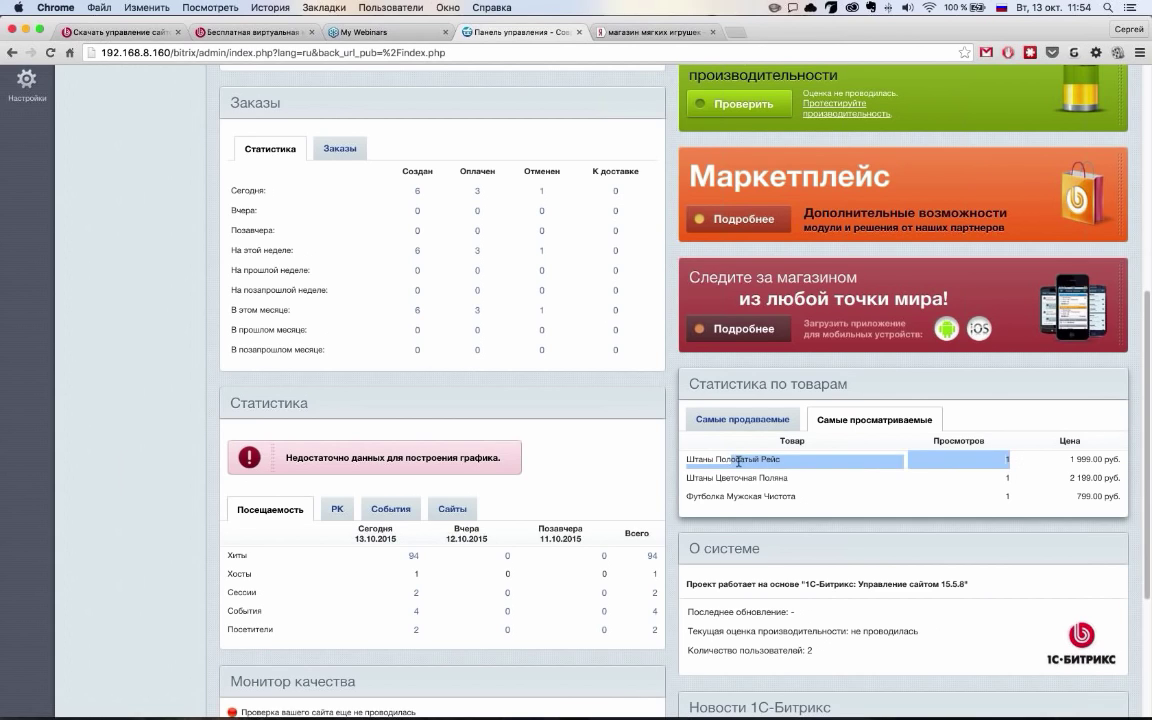
left_click(662, 463)
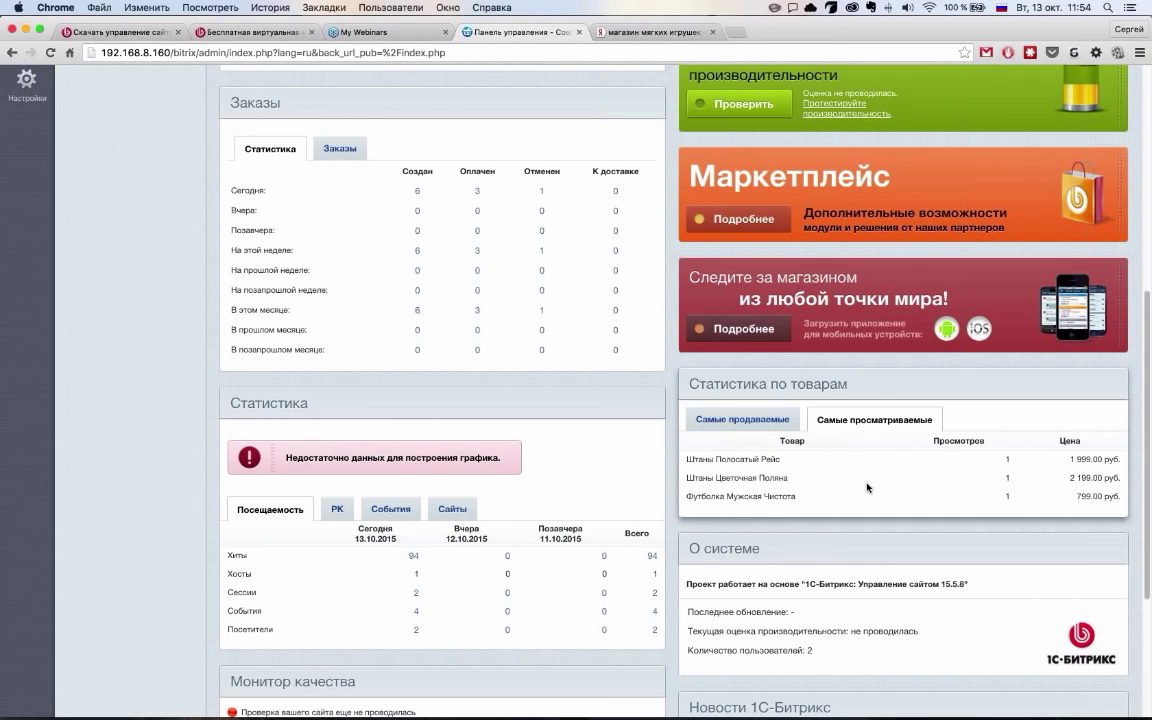
scroll(866, 487, "down", 5)
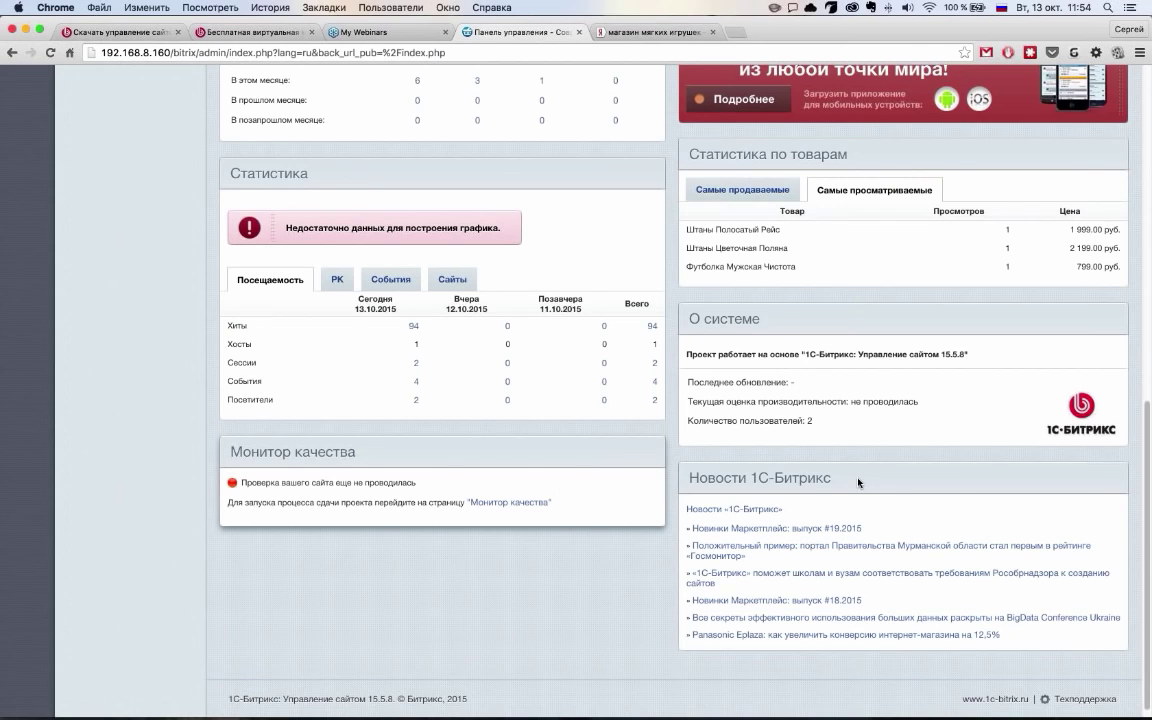
scroll(858, 483, "up", 10)
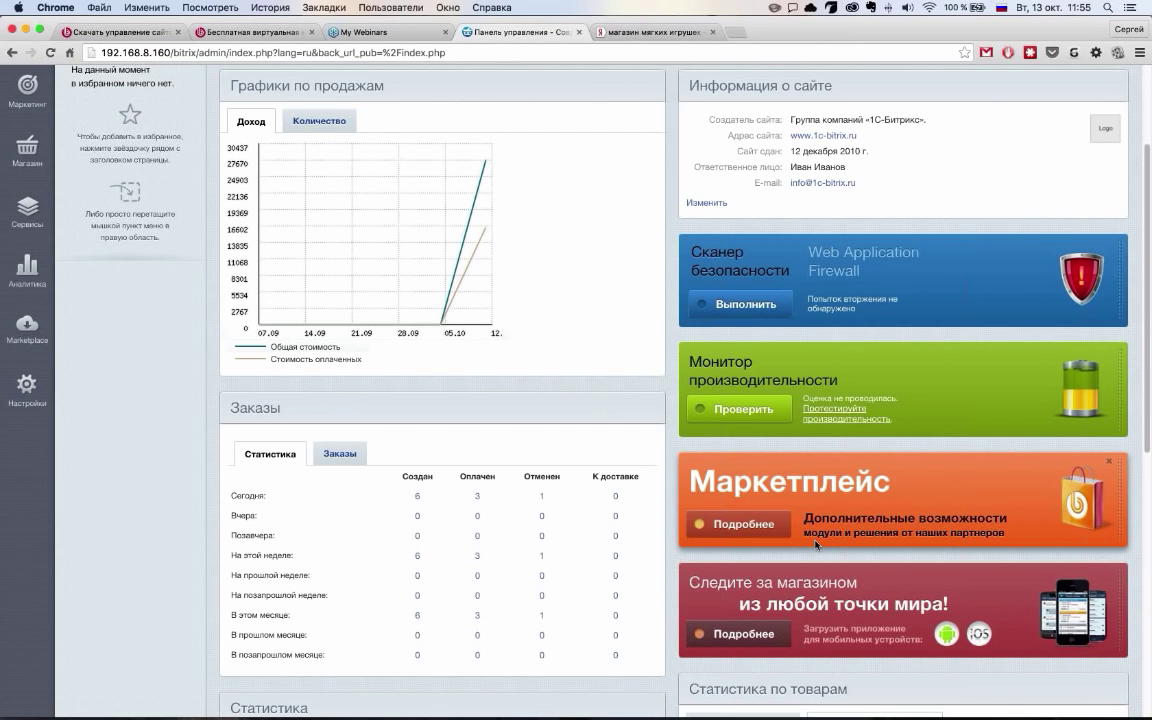
scroll(817, 545, "down", 1)
scroll(817, 545, "up", 2)
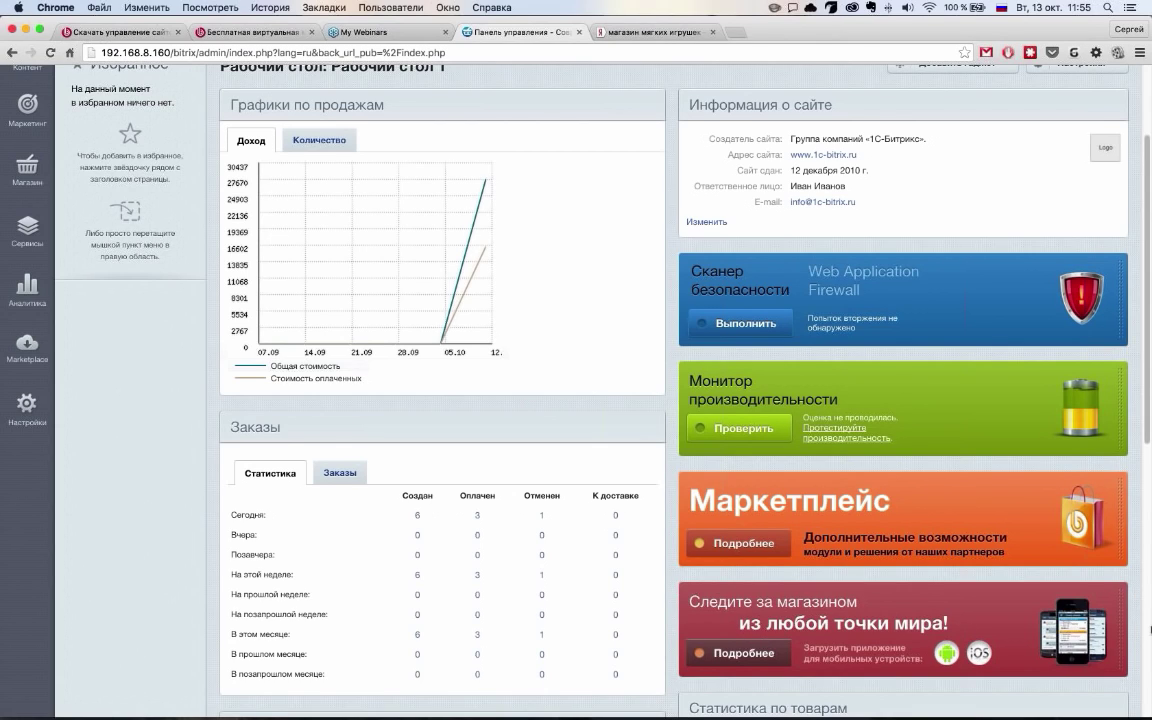
scroll(380, 410, "up", 3)
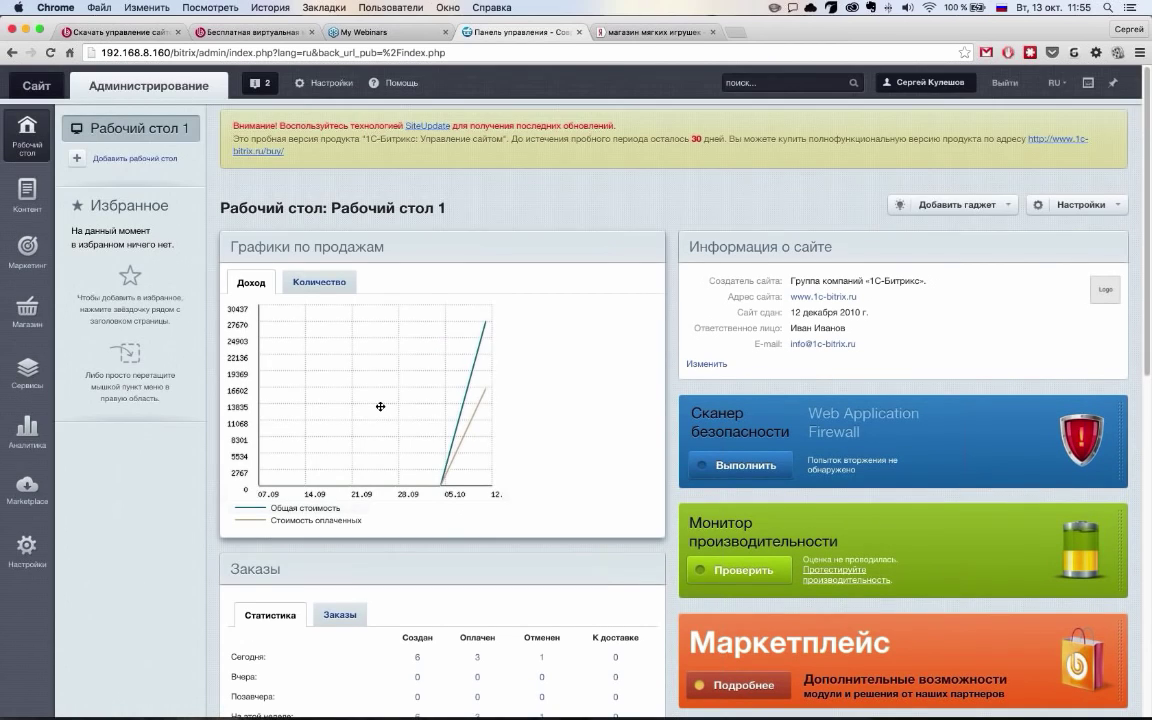
left_click_drag(380, 406, 383, 412)
Create a new desktop named 'рс2' keeping the default two 50% columns
left_click(950, 204)
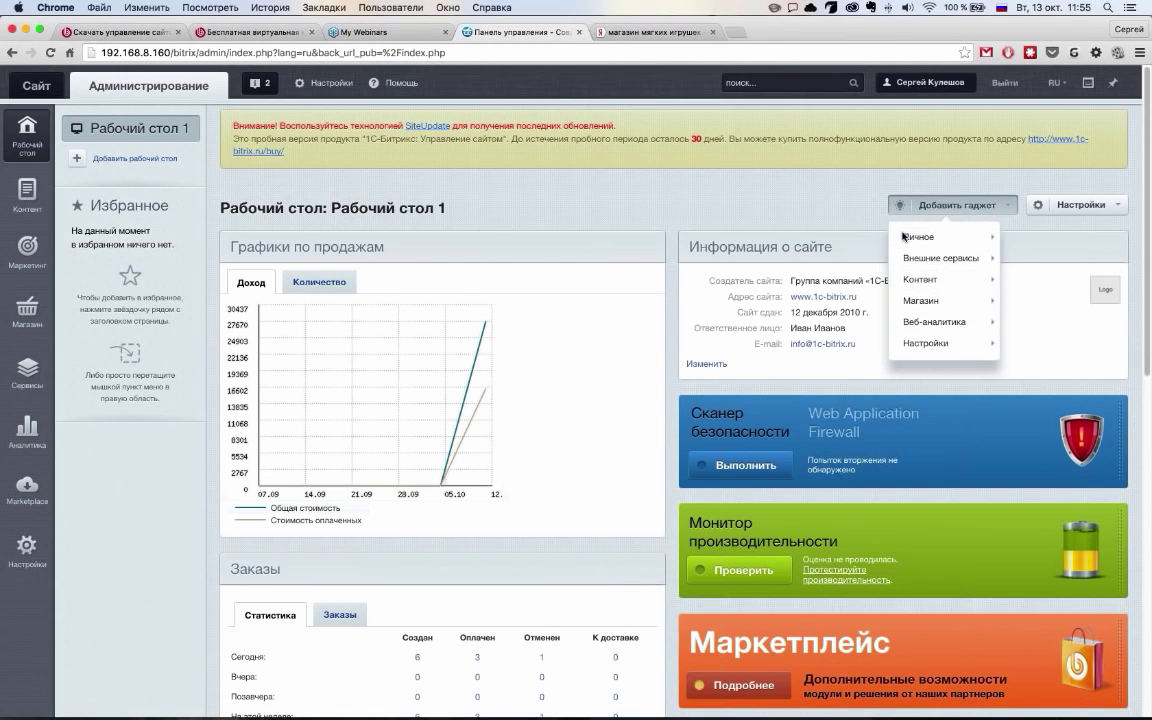
left_click(722, 206)
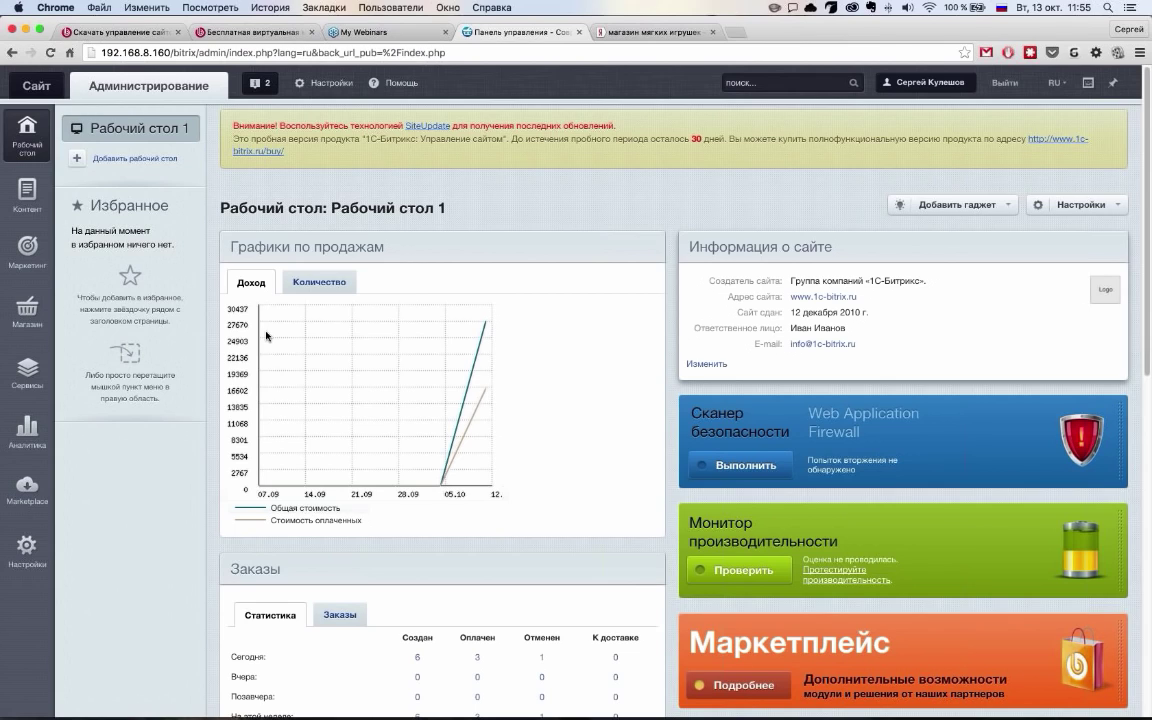
left_click(1080, 204)
type("рс2")
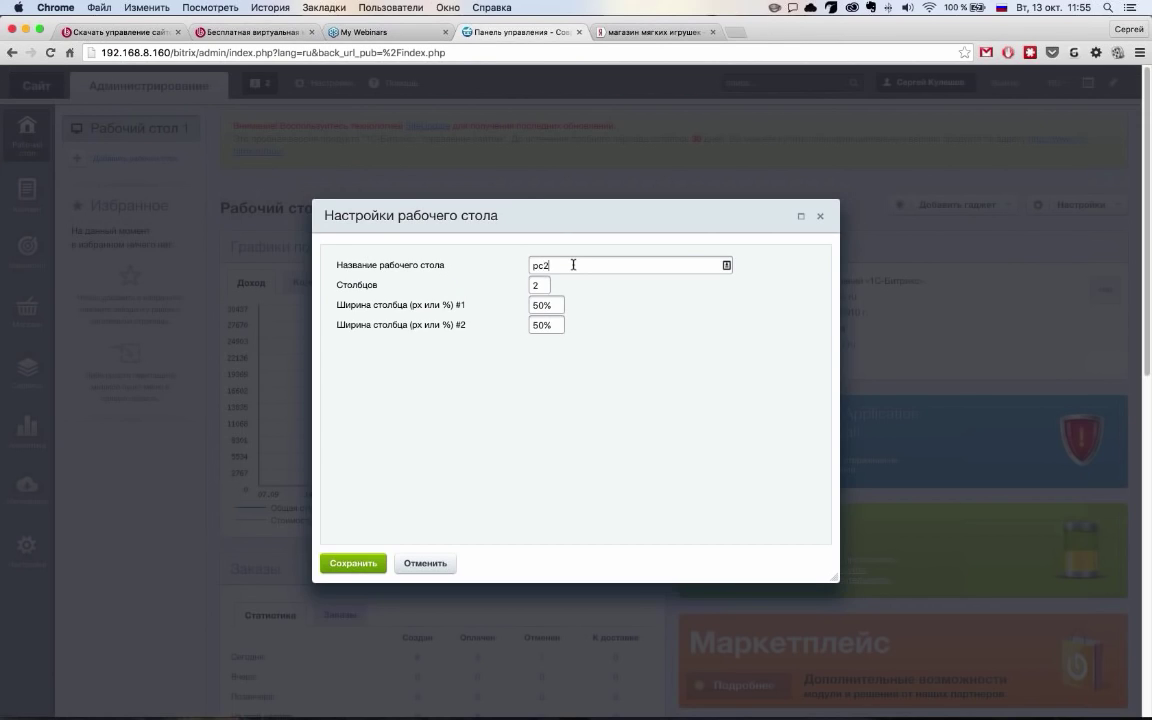
key("Tab")
key("Return")
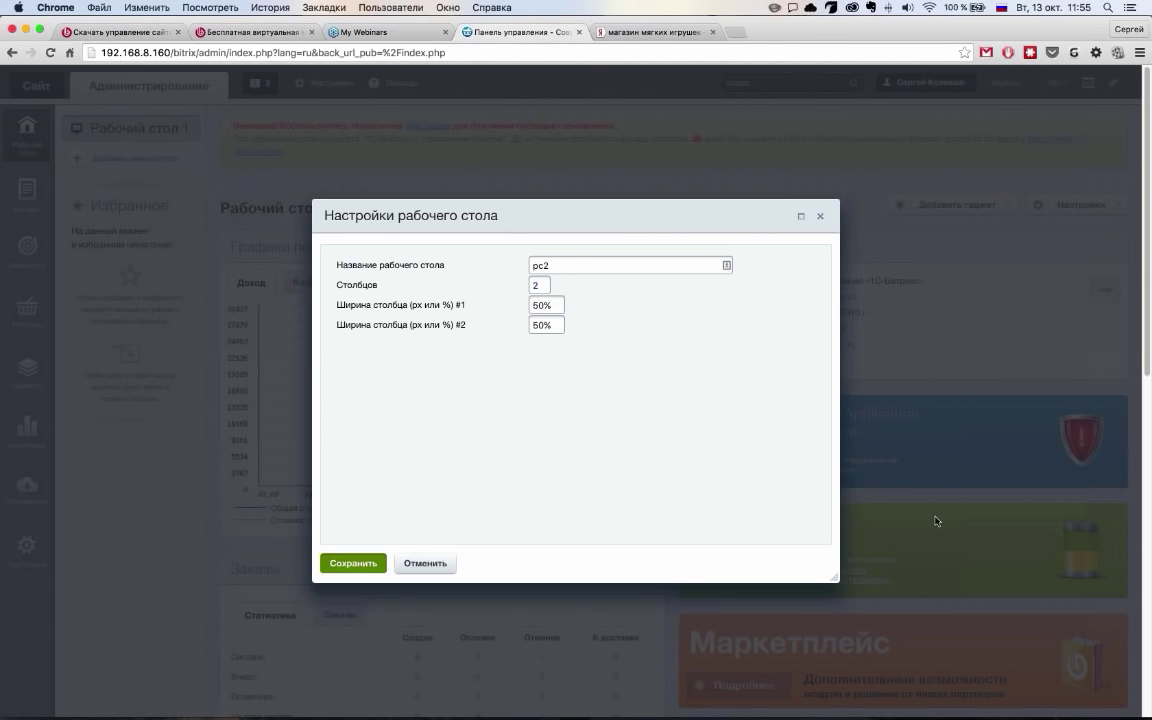
Add an Элементы инфоблока gadget to pc2 using the [news] Новости type and Новости infoblock
left_click(990, 206)
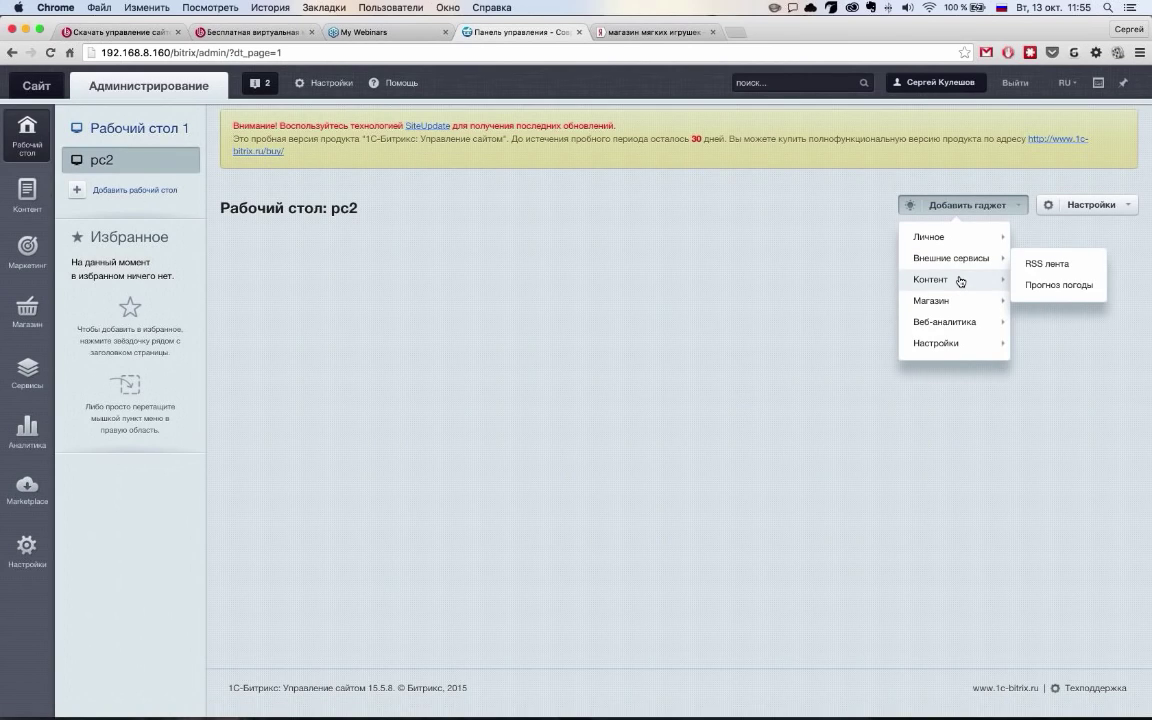
mouse_move(960, 281)
left_click(1055, 277)
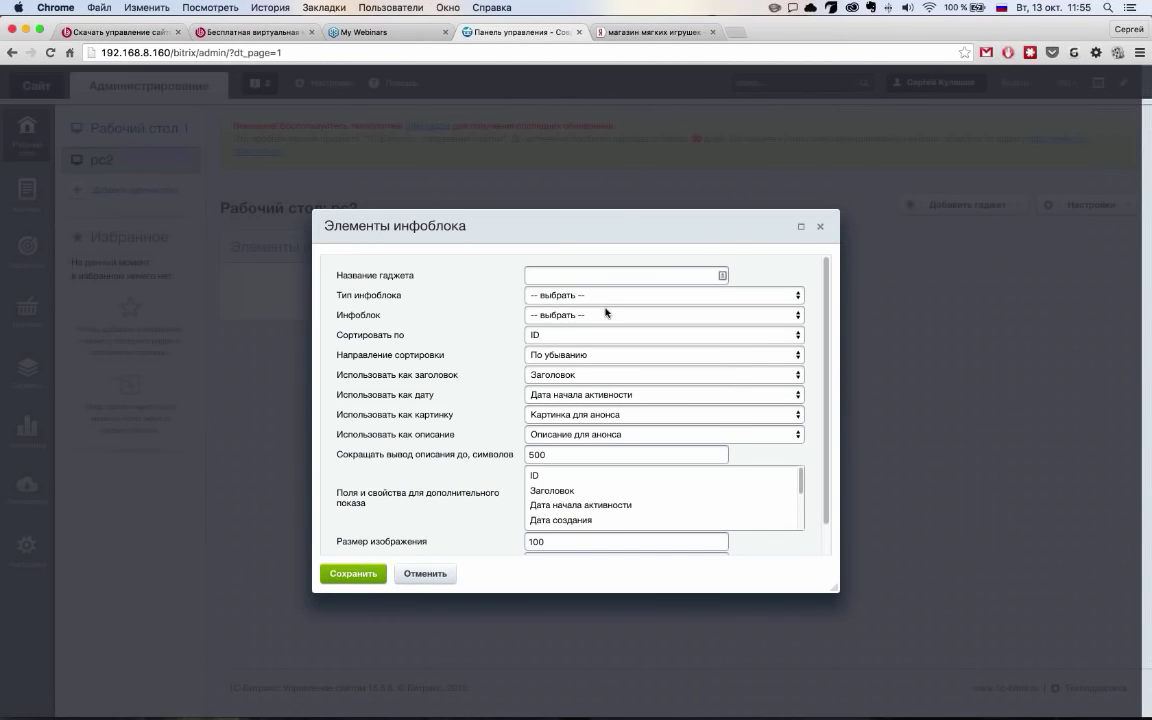
left_click(603, 297)
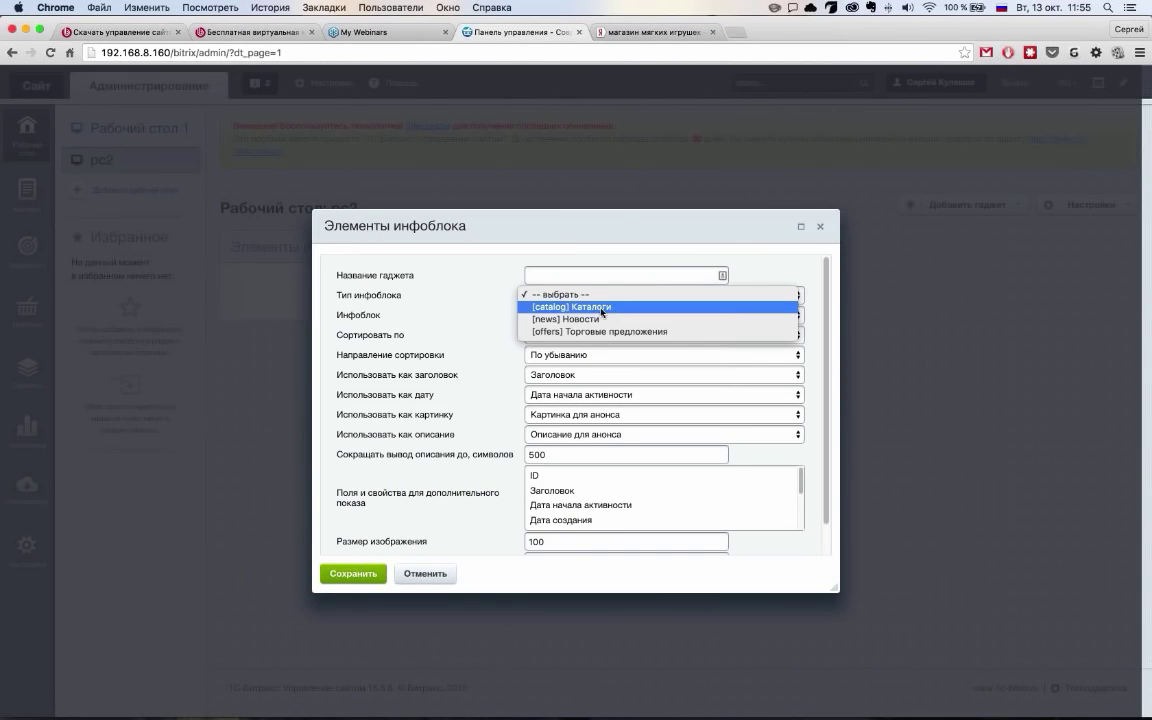
left_click(601, 305)
left_click(602, 298)
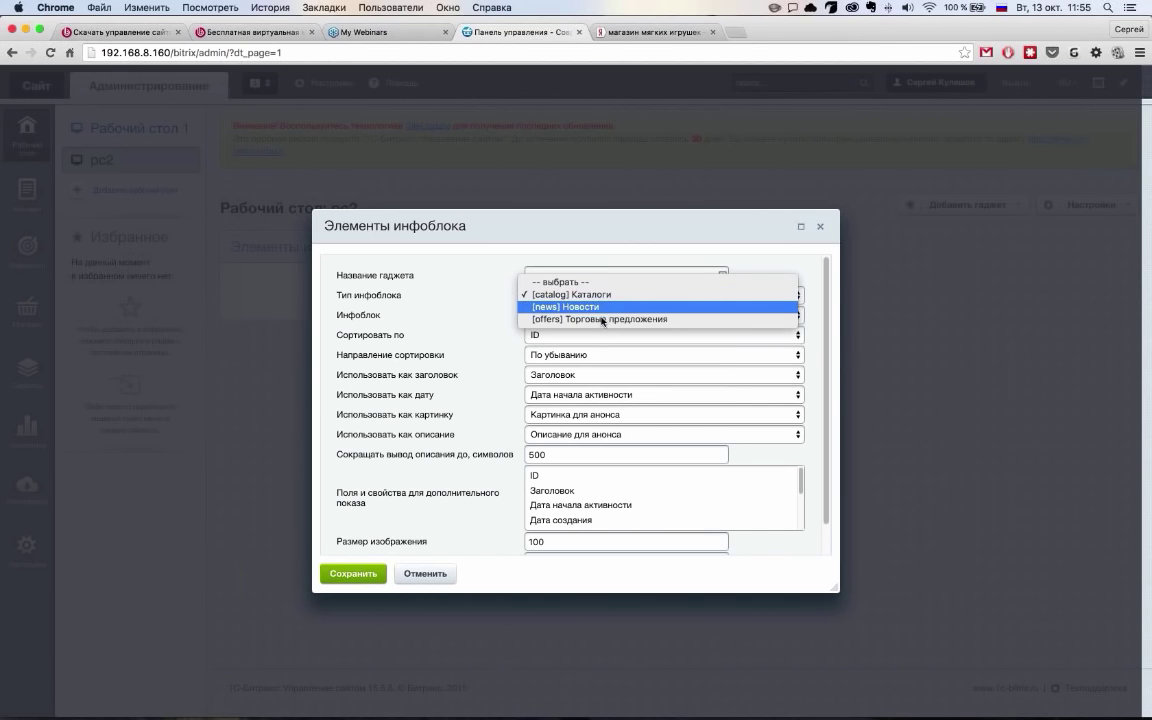
left_click(603, 308)
left_click(603, 318)
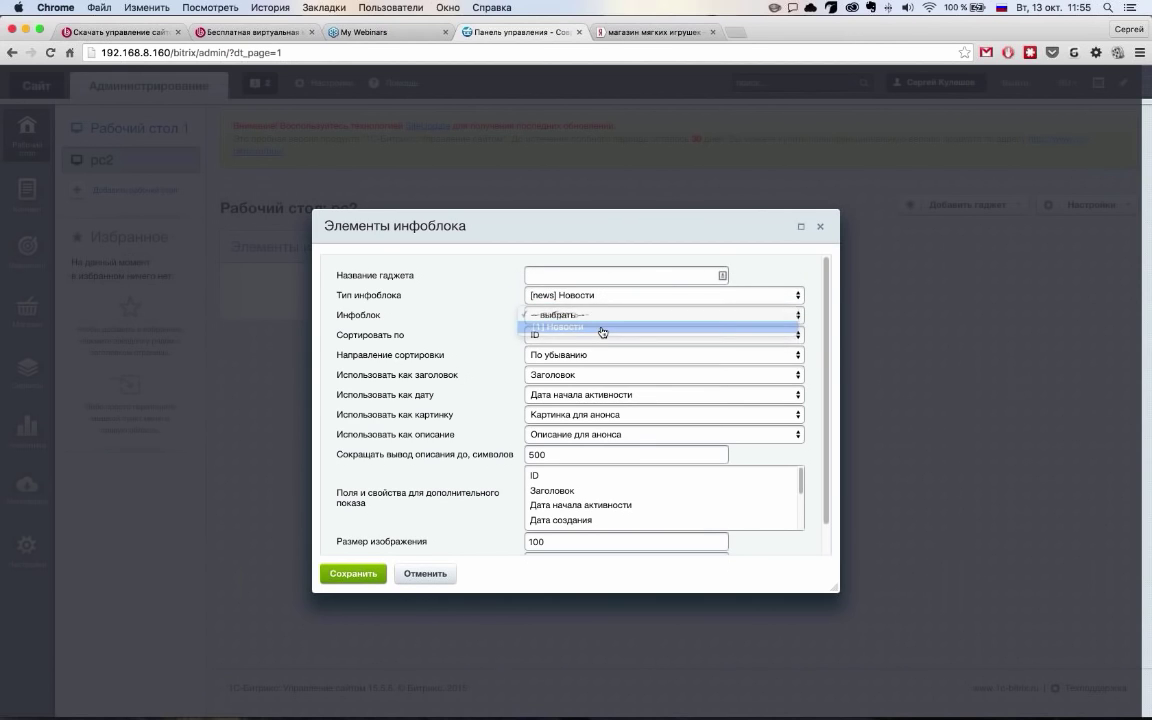
left_click(603, 328)
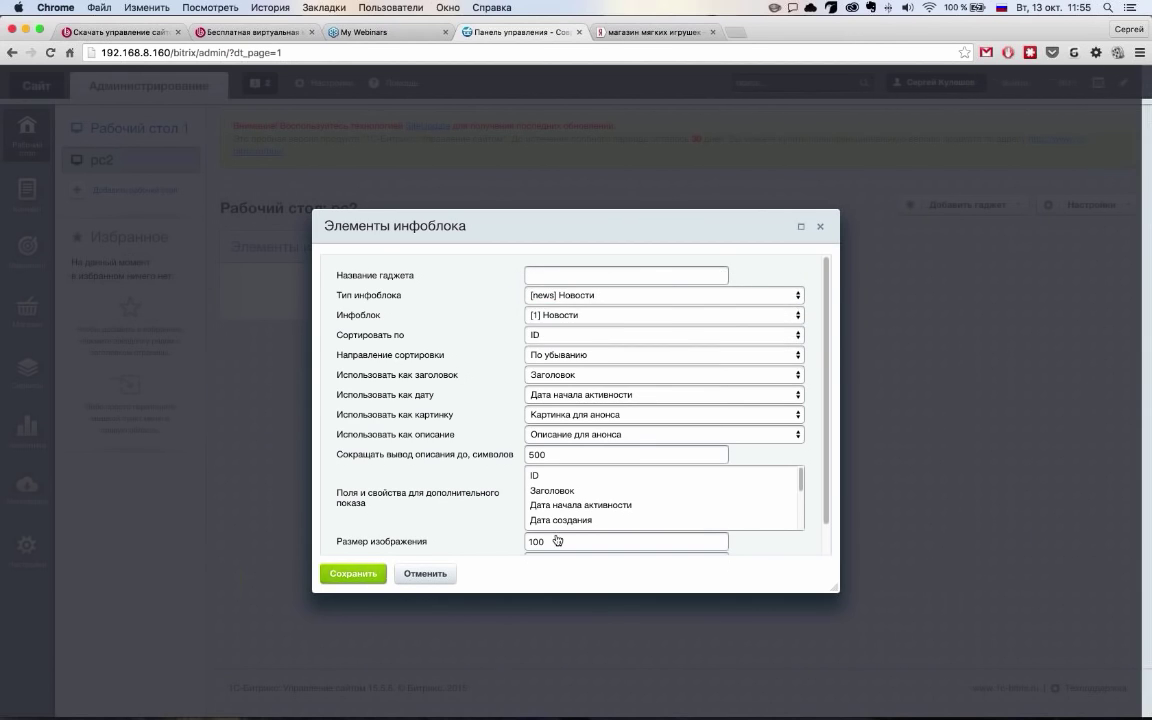
key("Return")
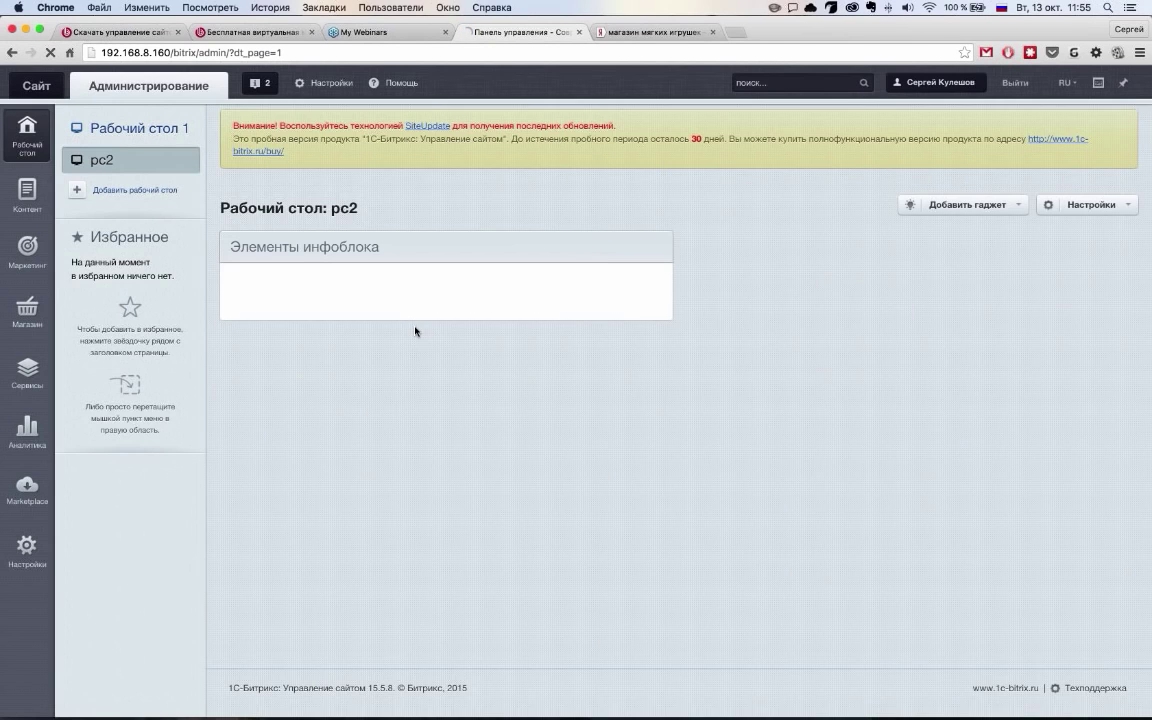
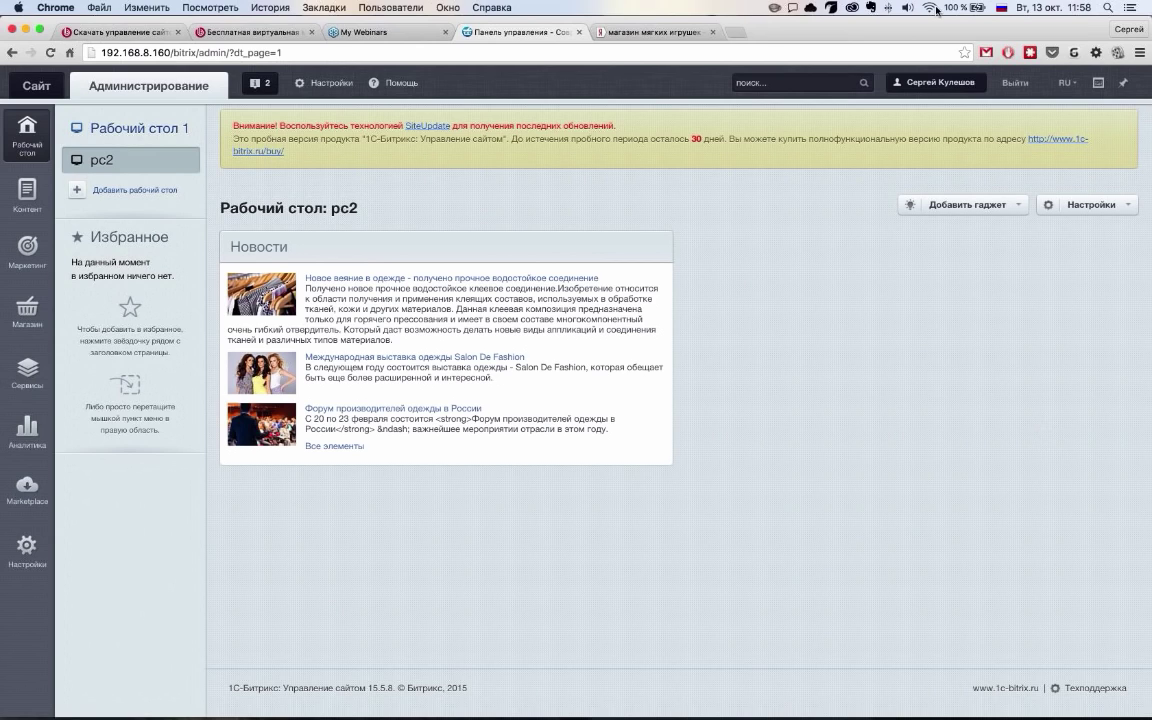
Check the Site Management licence editions, Малый бизнес to Бизнес, on the 1C-Bitrix website purchase page
key("super+1")
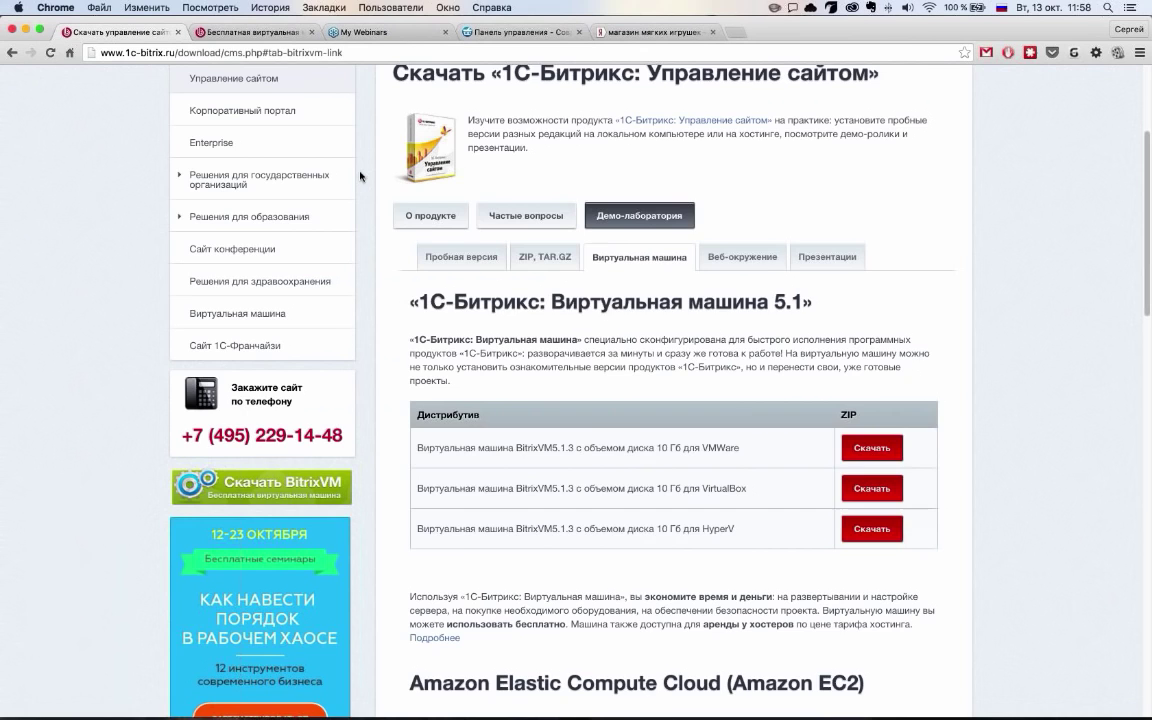
left_click(524, 258)
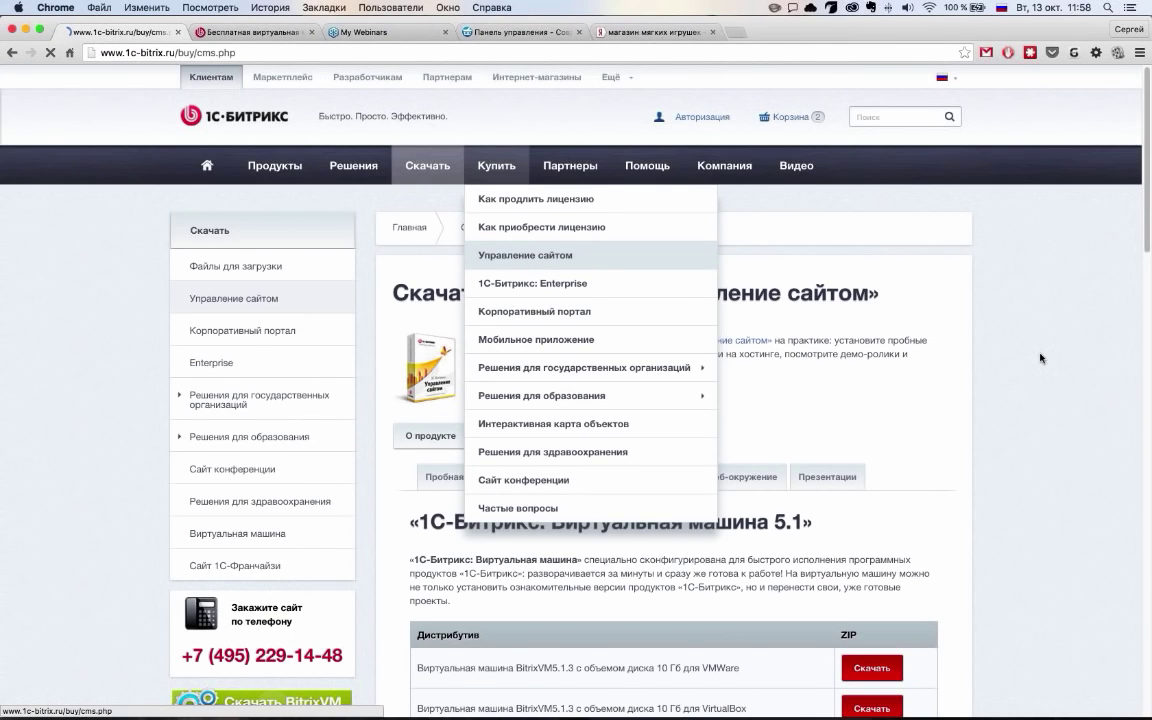
scroll(803, 405, "down", 5)
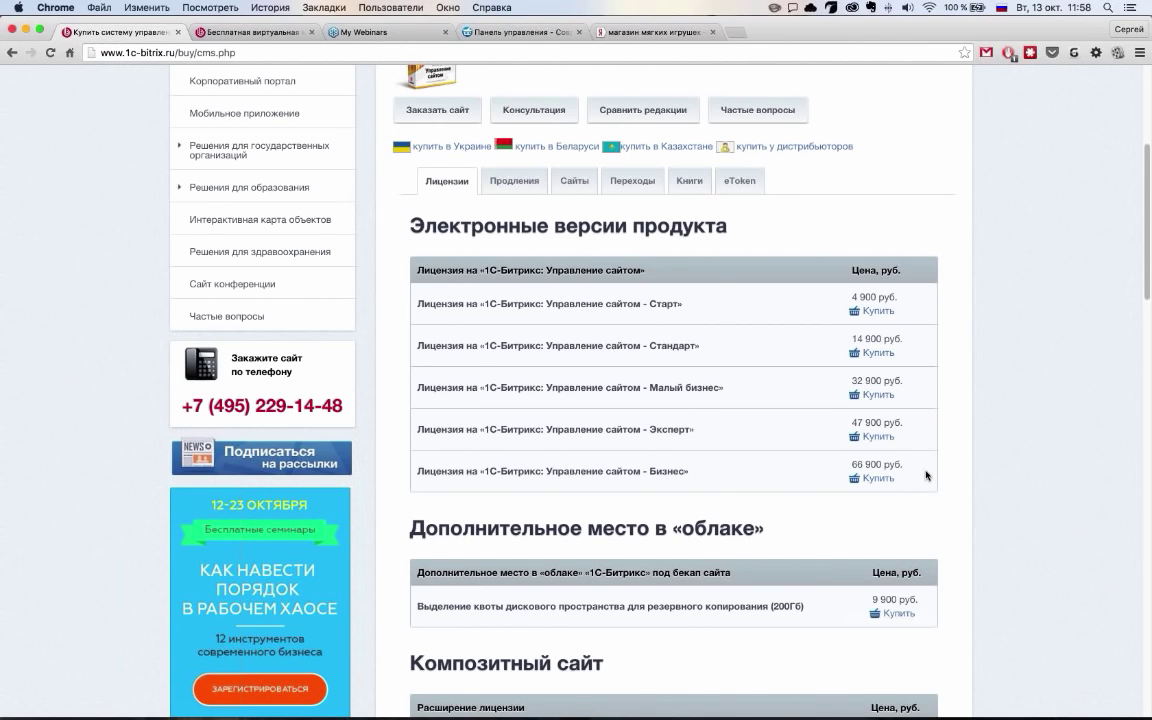
left_click_drag(724, 388, 843, 378)
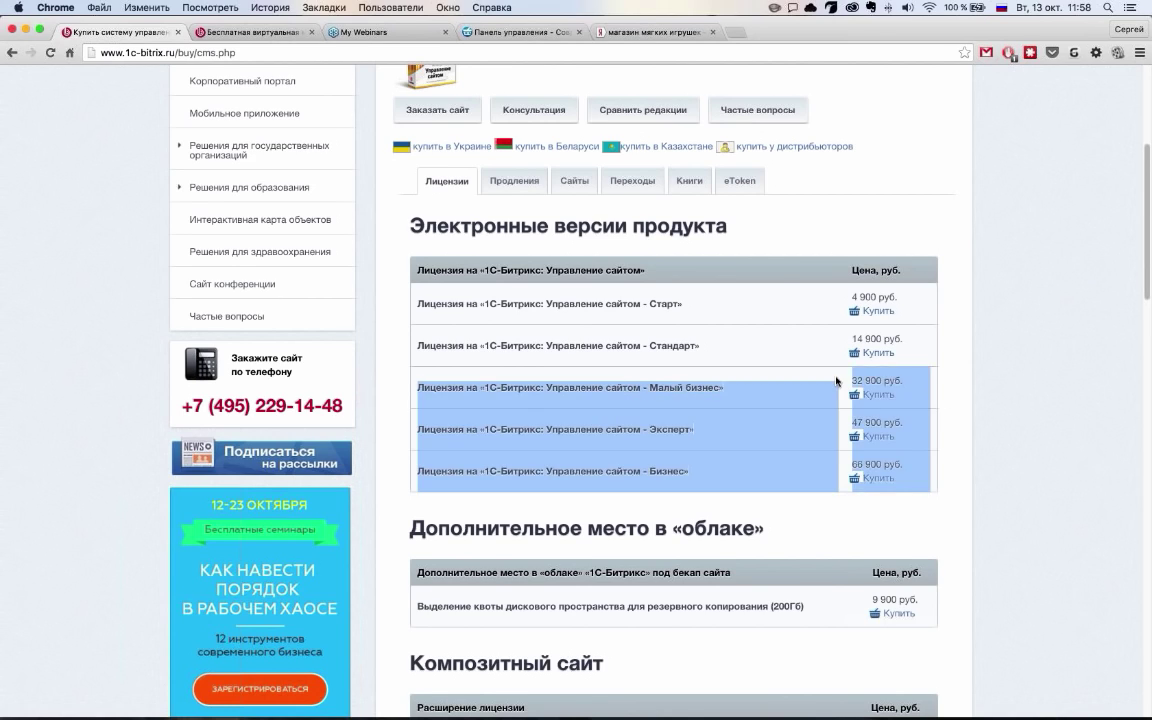
left_click(843, 378)
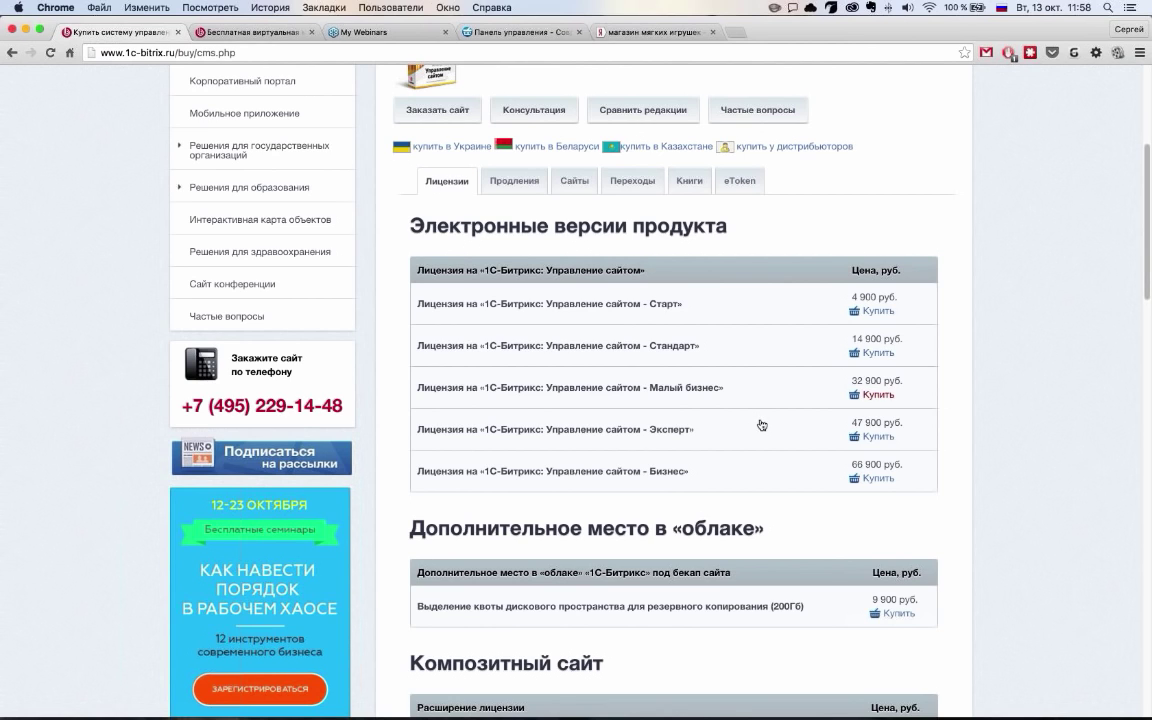
left_click(501, 32)
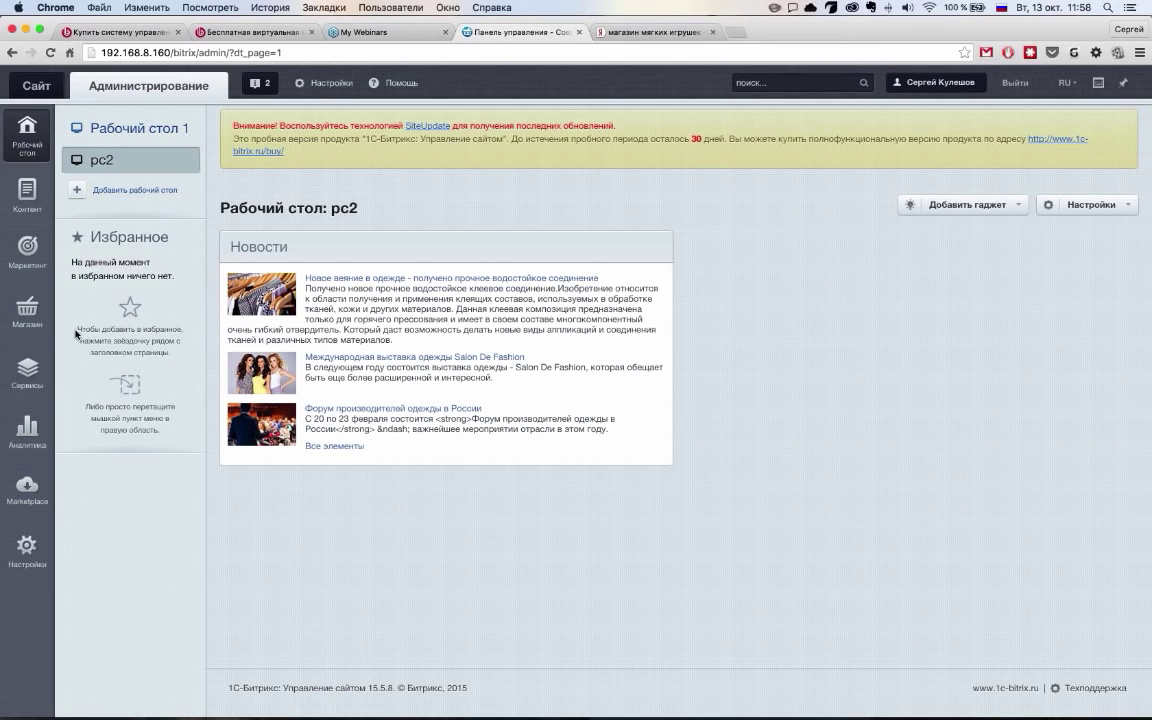
Go to Магазин > Заказы in the admin sidebar to show the store's orders list
left_click(28, 318)
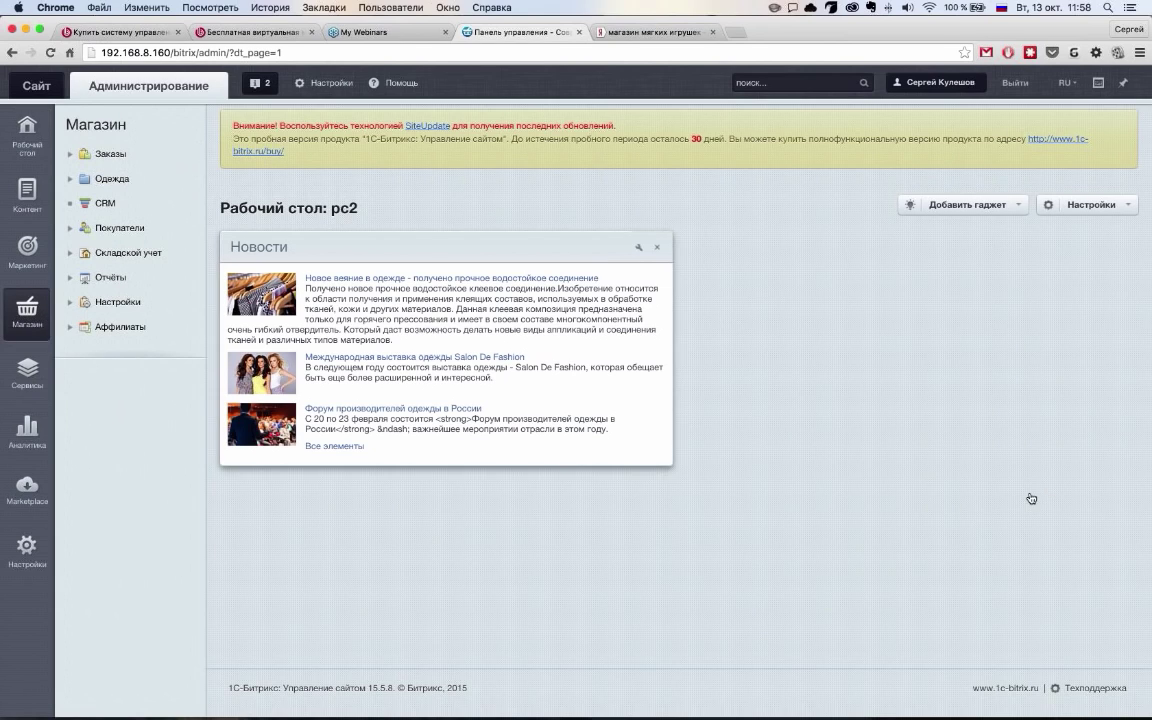
left_click(69, 157)
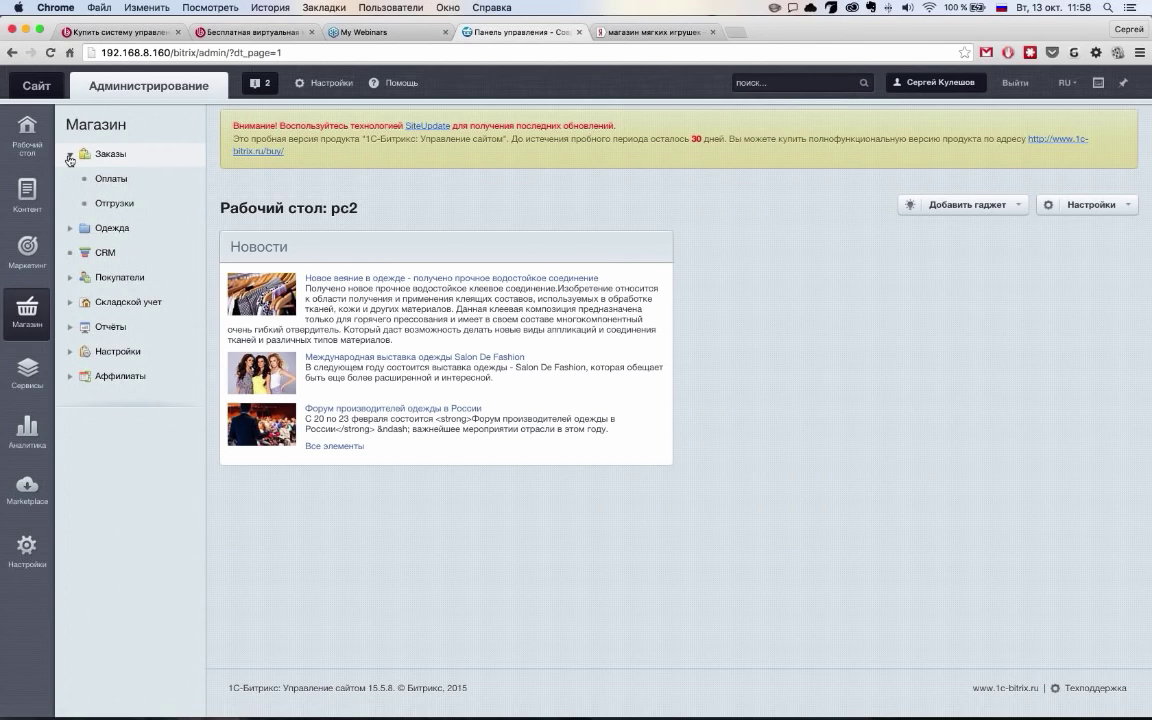
left_click(69, 157)
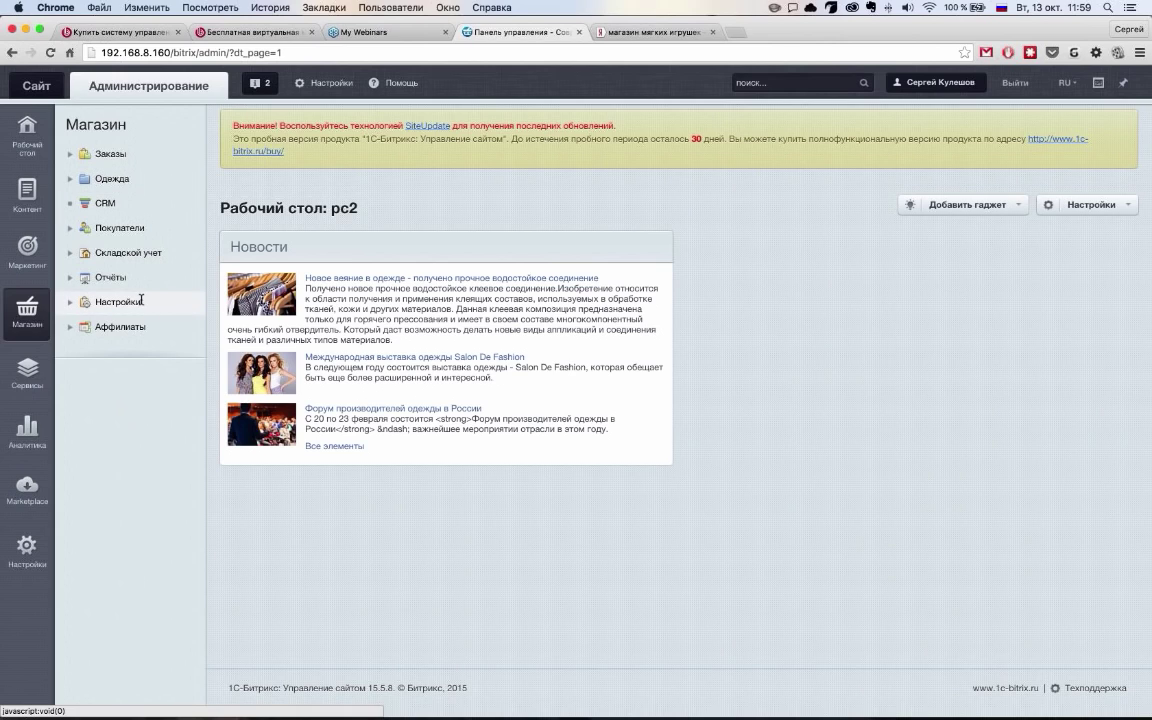
left_click(69, 157)
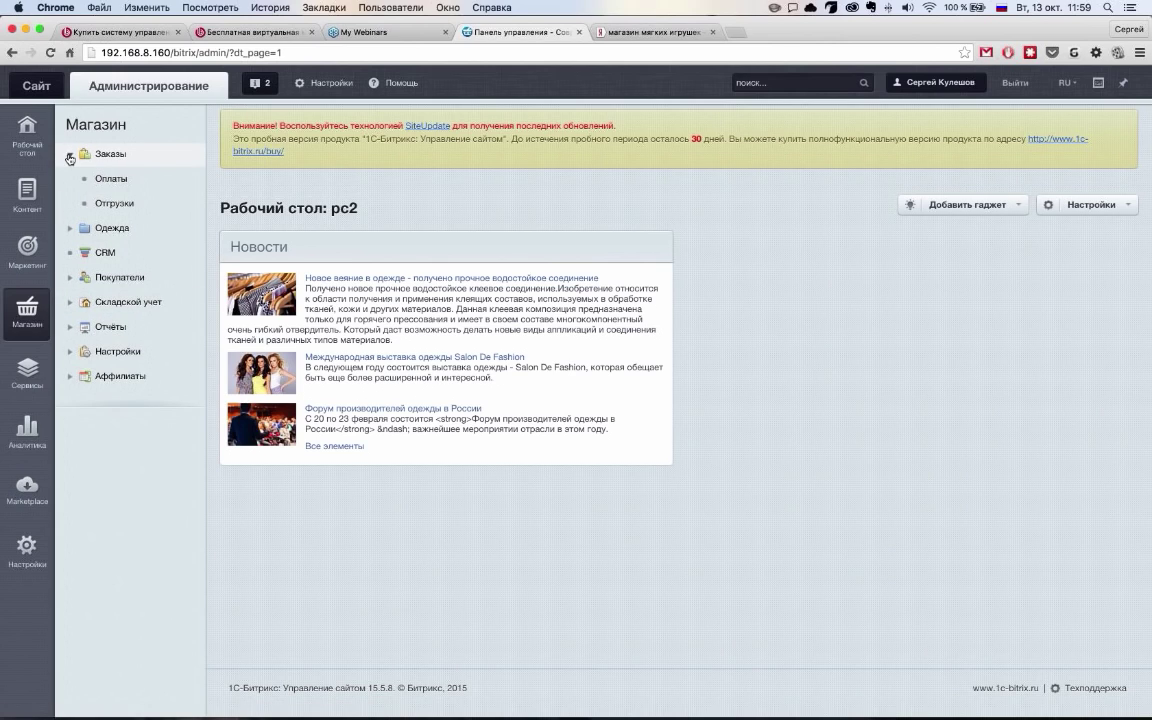
left_click(110, 157)
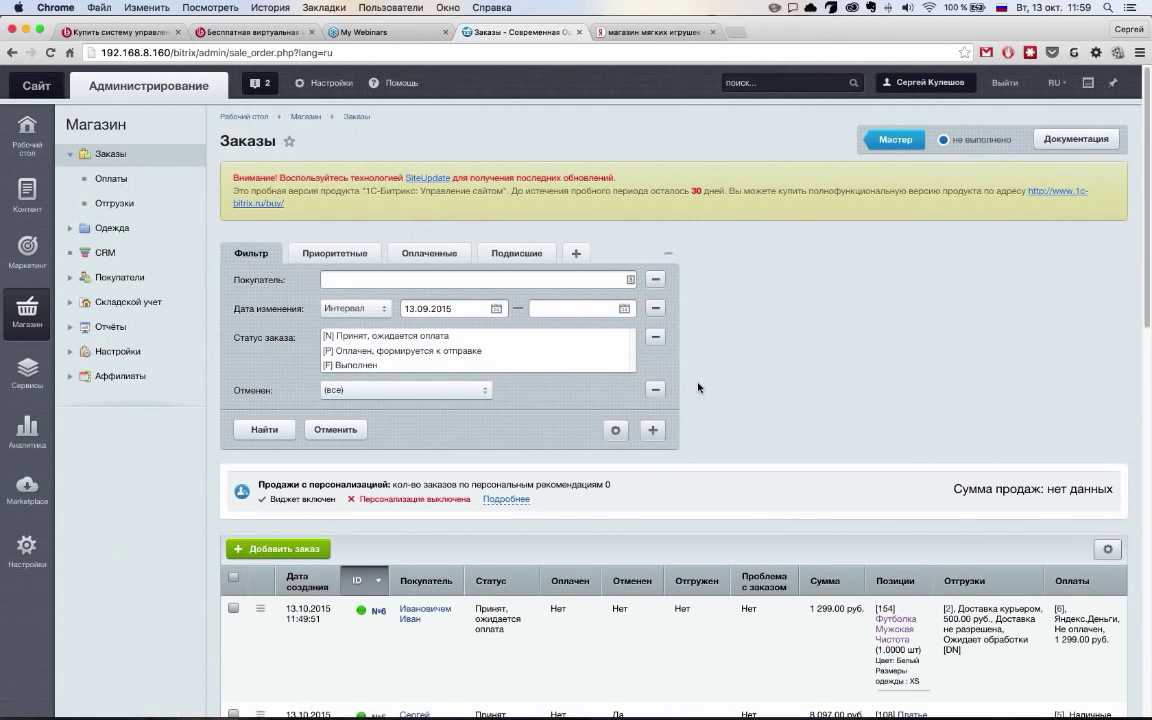
scroll(625, 345, "down", 5)
scroll(670, 583, "down", 5)
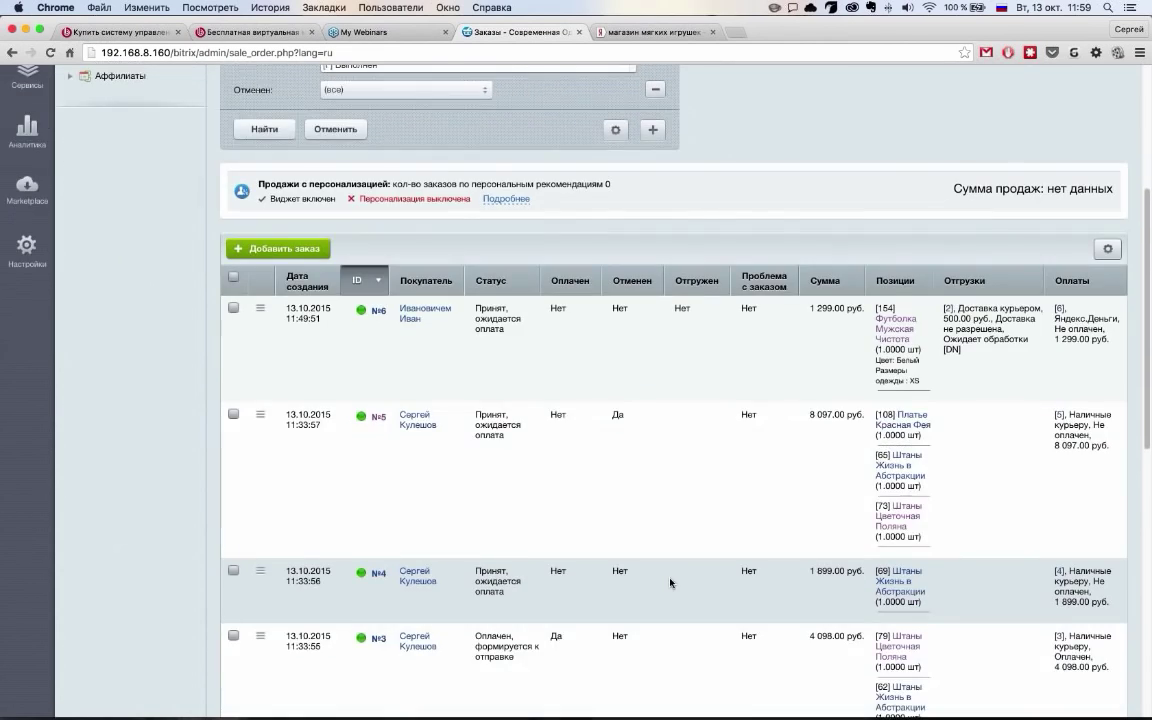
scroll(441, 288, "up", 3)
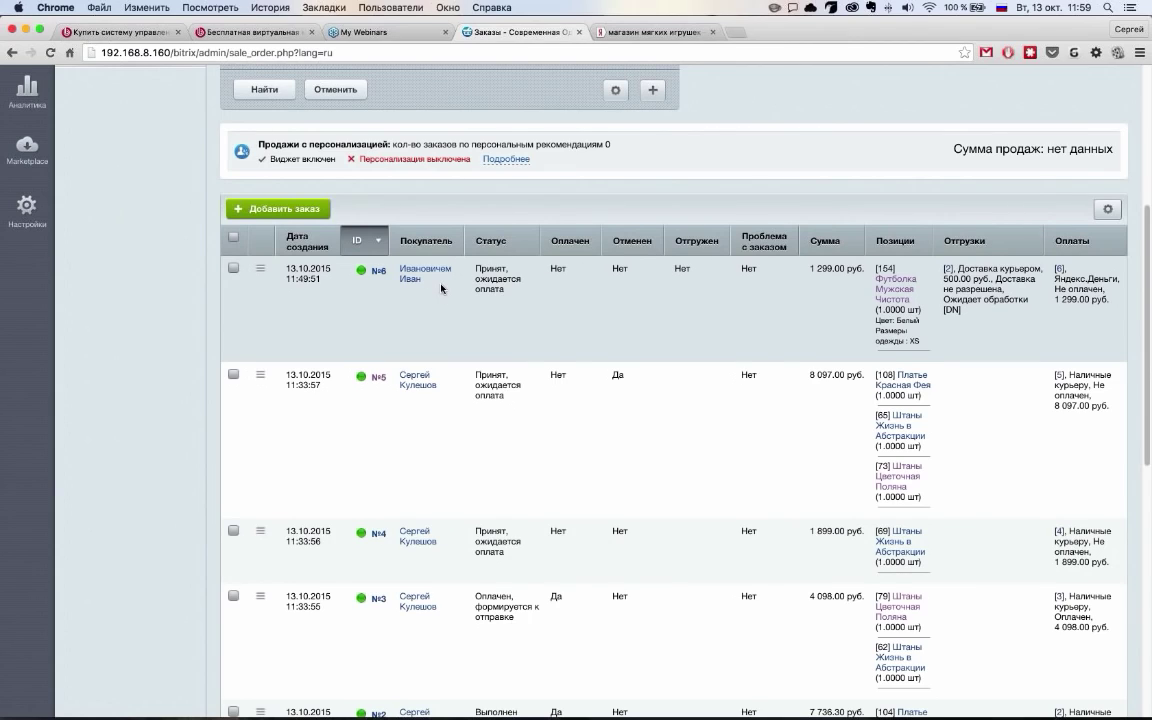
left_click_drag(809, 268, 866, 272)
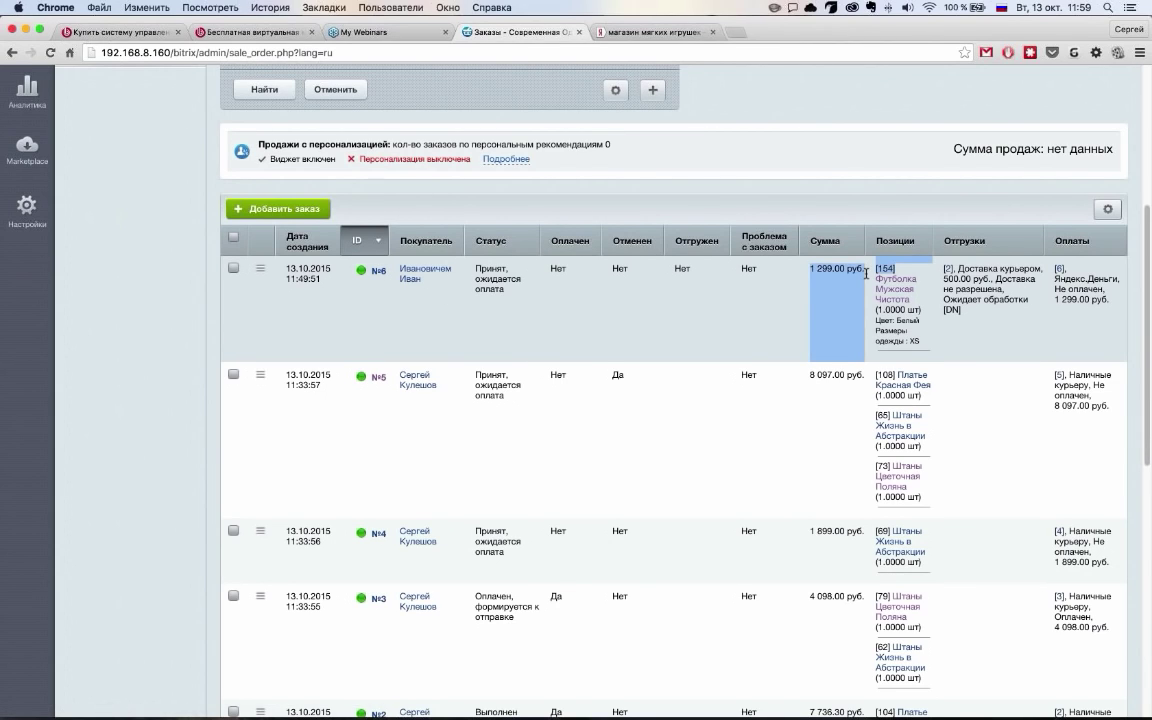
left_click(866, 272)
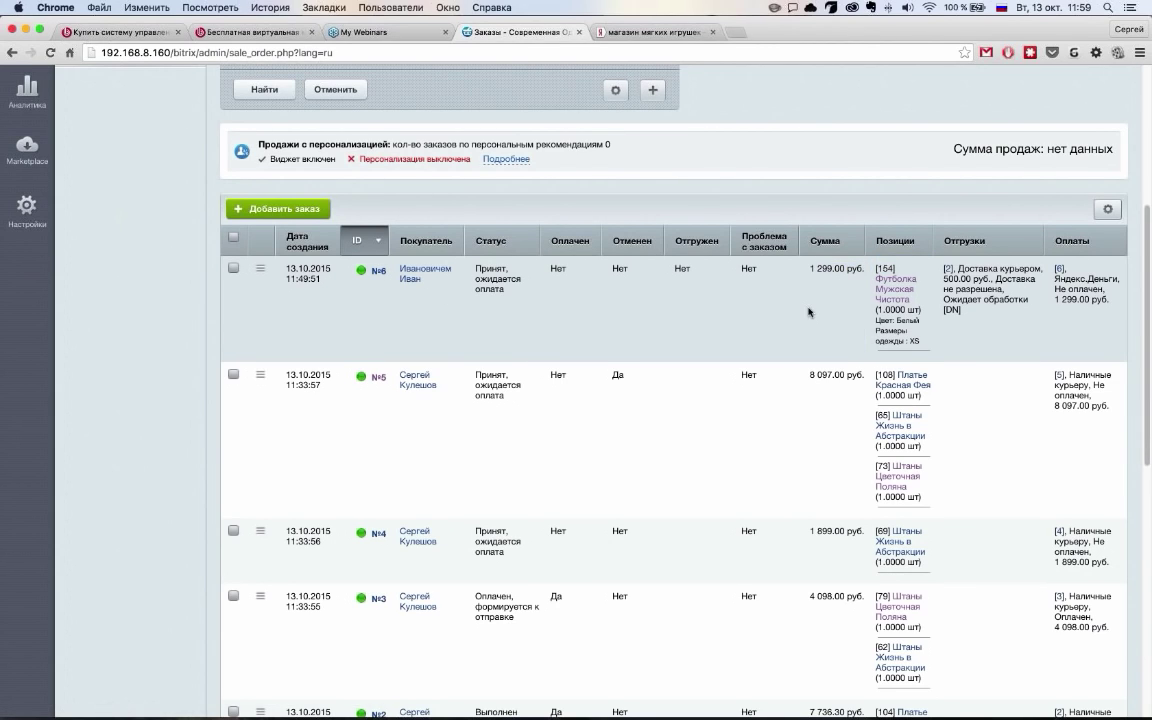
scroll(571, 322, "up", 4)
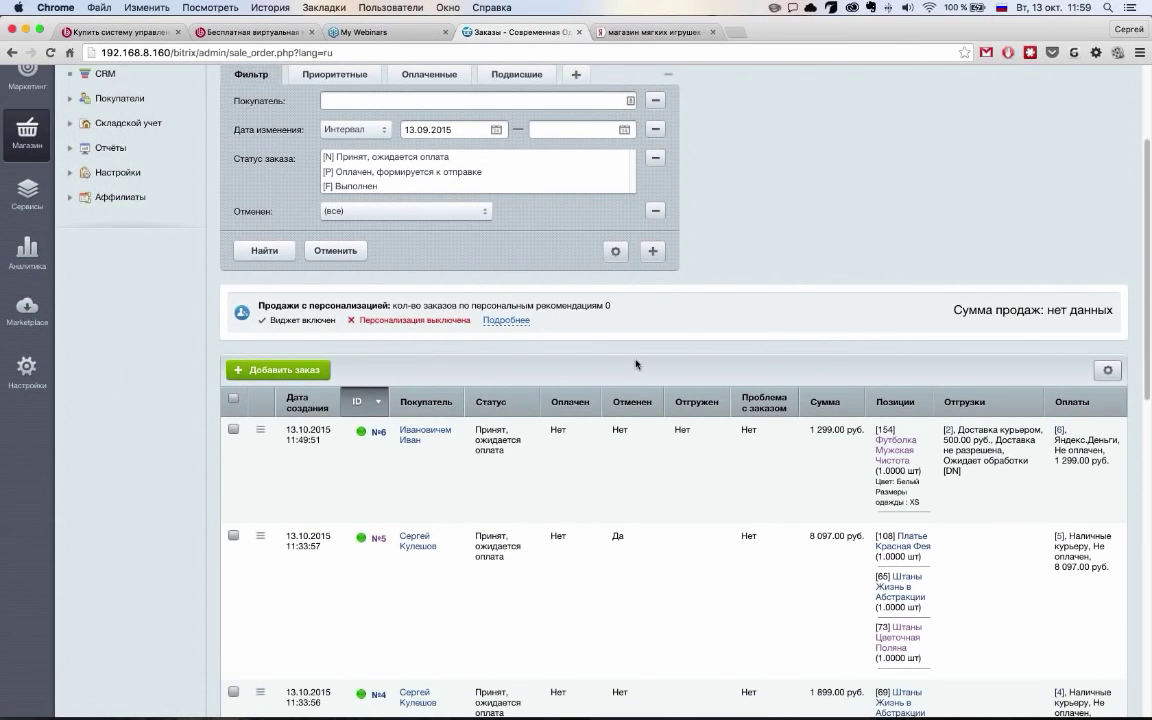
scroll(645, 350, "up", 3)
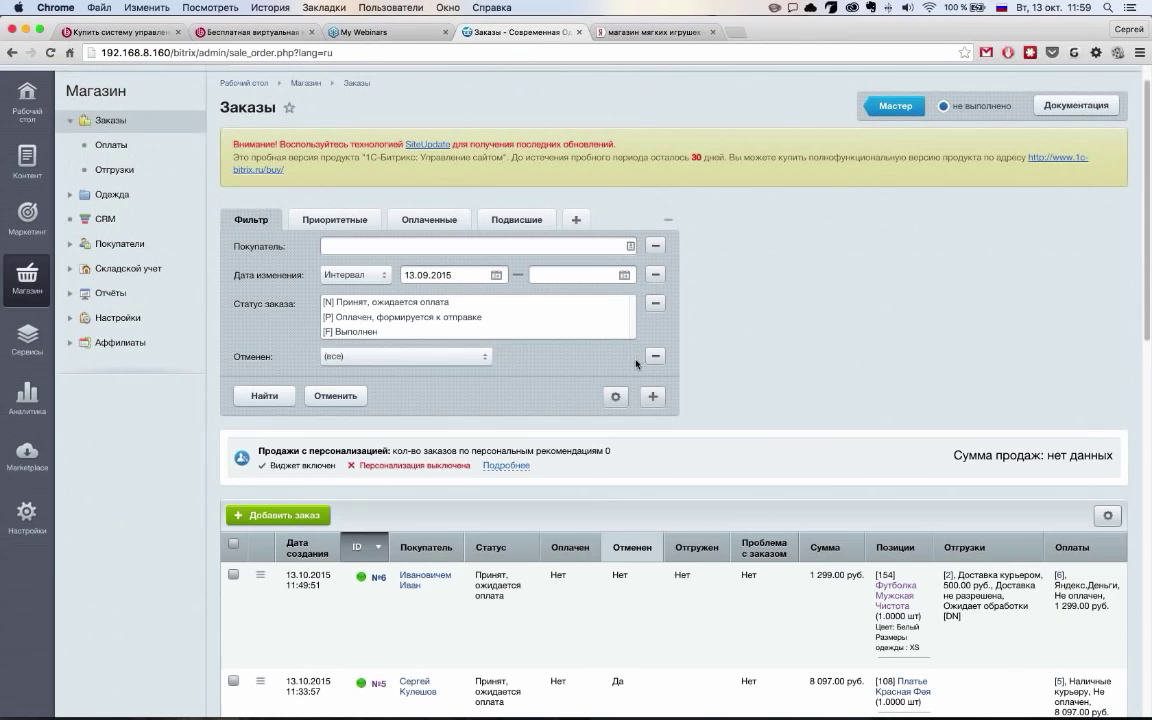
left_click(366, 222)
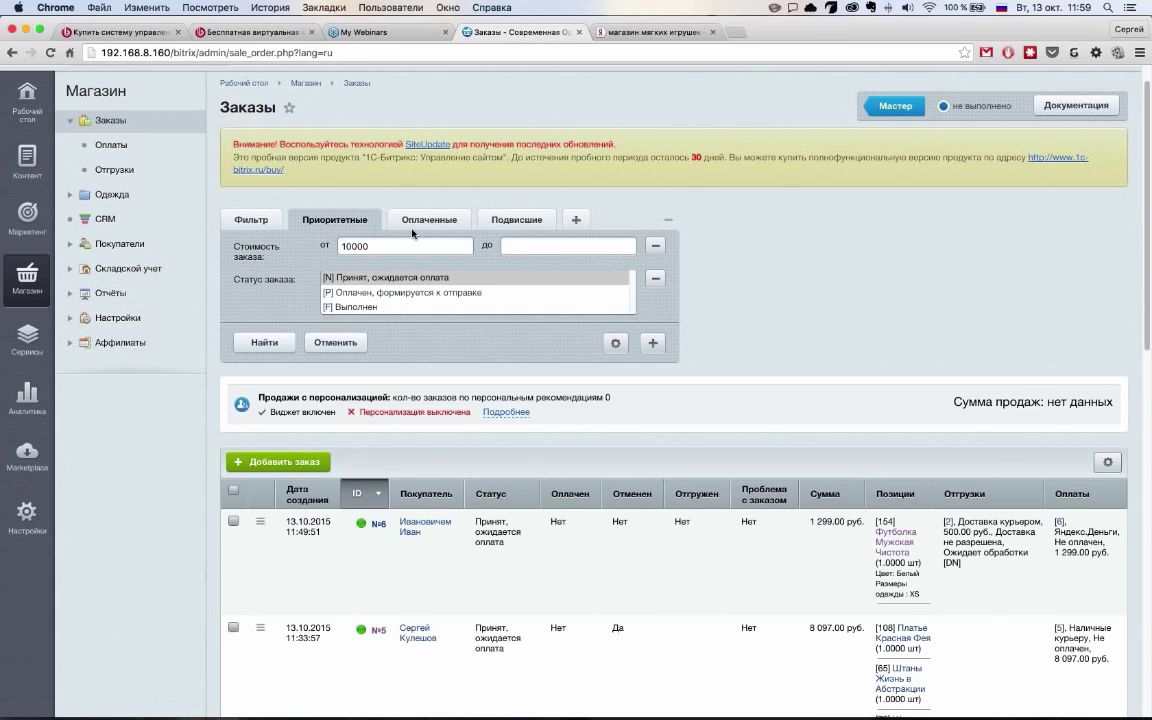
left_click(438, 222)
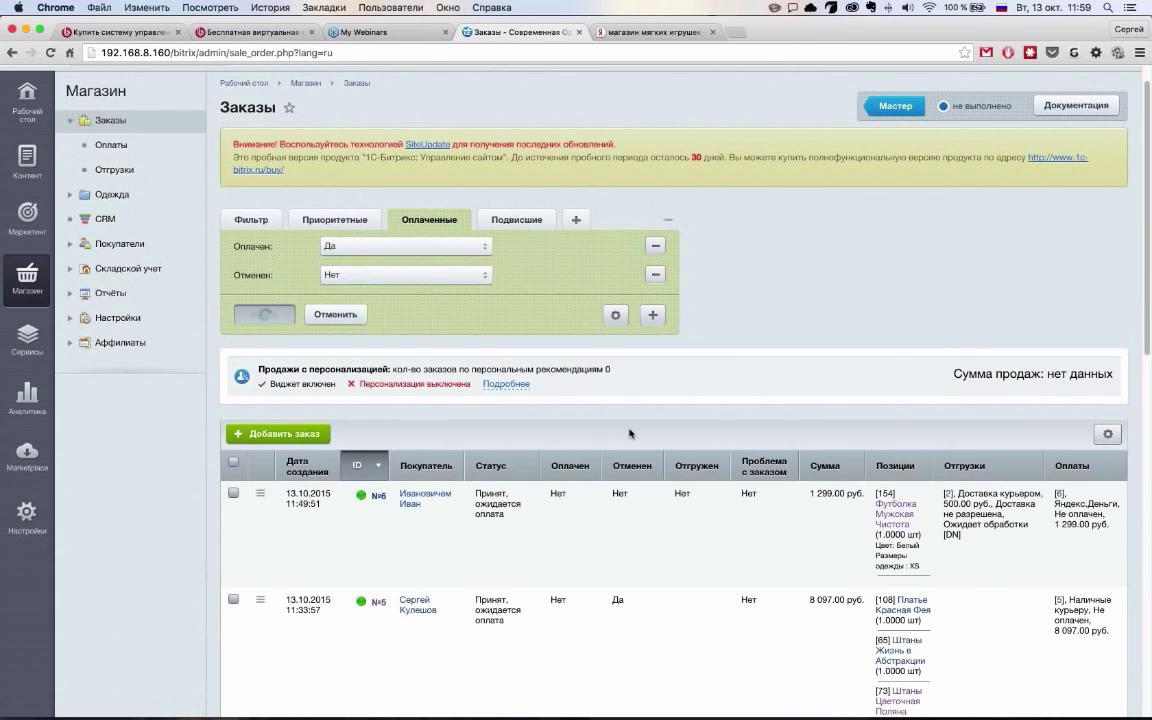
scroll(630, 433, "down", 1)
left_click(516, 186)
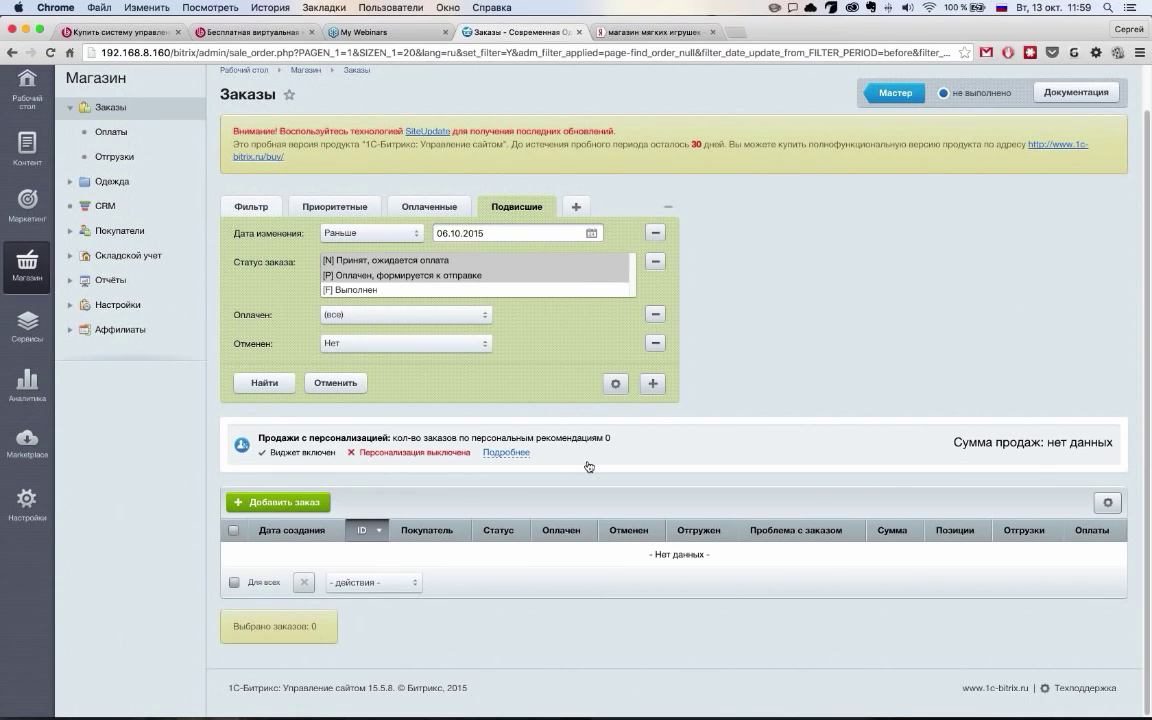
left_click(251, 206)
left_click(268, 385)
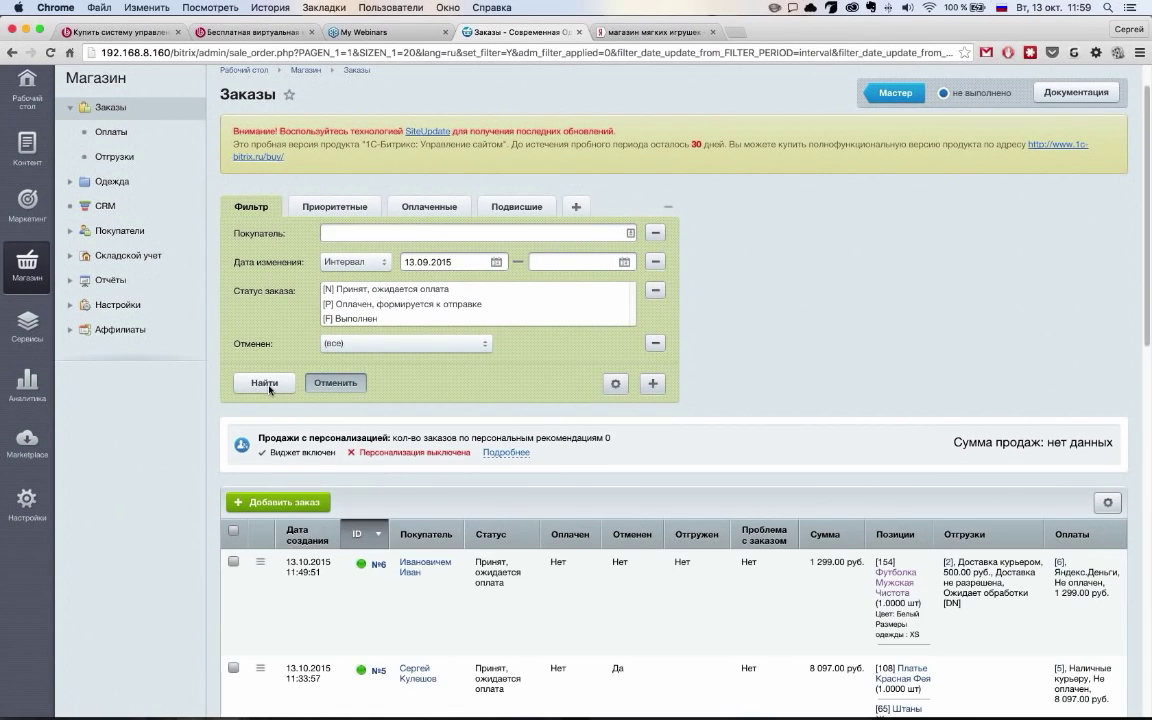
scroll(830, 412, "down", 1)
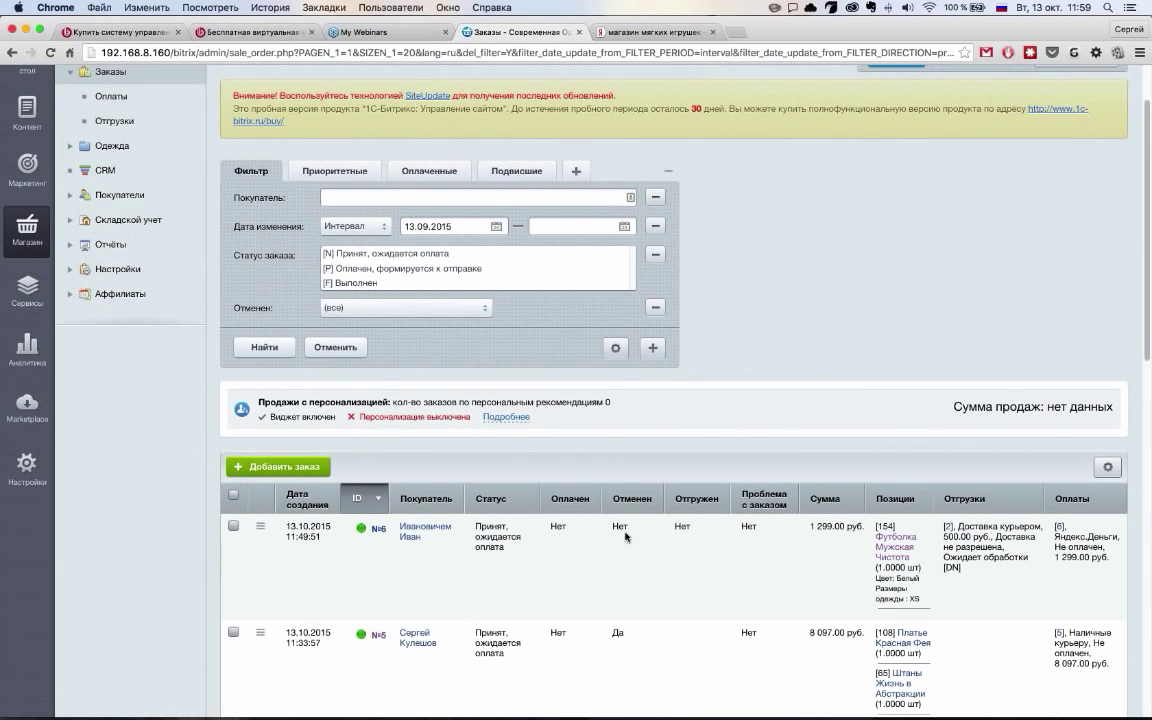
scroll(625, 537, "down", 1)
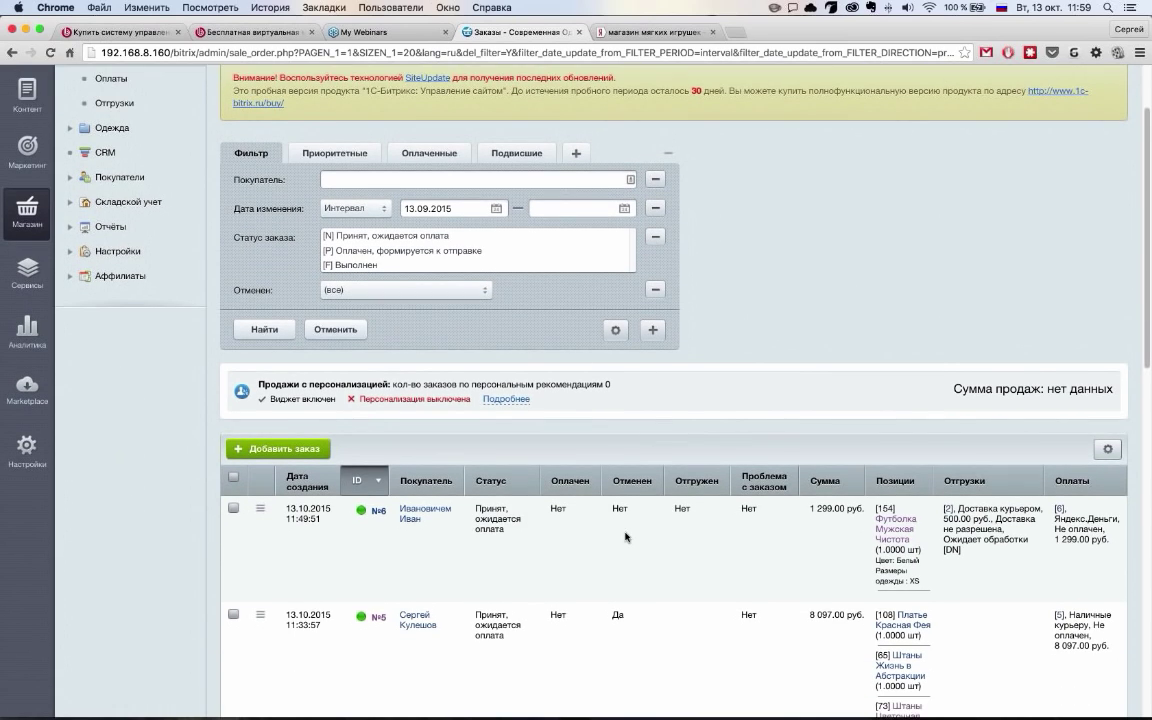
Add the Стоимость доставки column to the orders table's displayed columns
left_click(1107, 457)
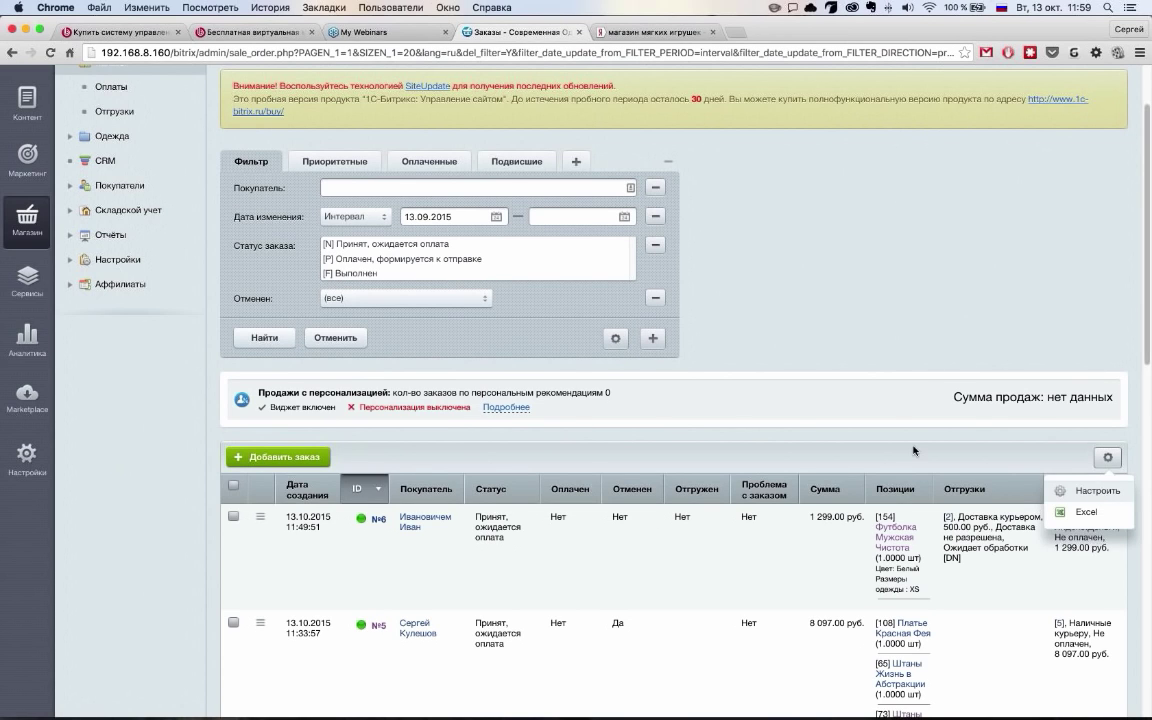
left_click(1097, 491)
scroll(600, 360, "down", 2)
scroll(540, 342, "down", 1)
scroll(472, 323, "down", 4)
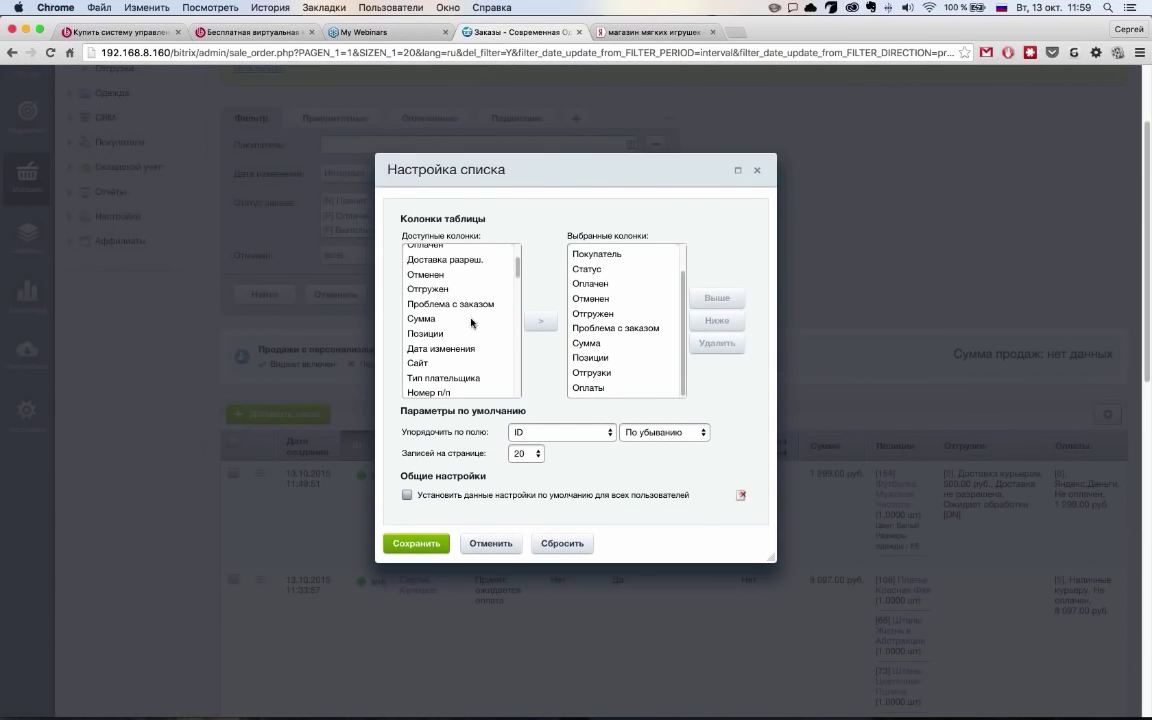
scroll(472, 323, "down", 3)
scroll(595, 400, "down", 2)
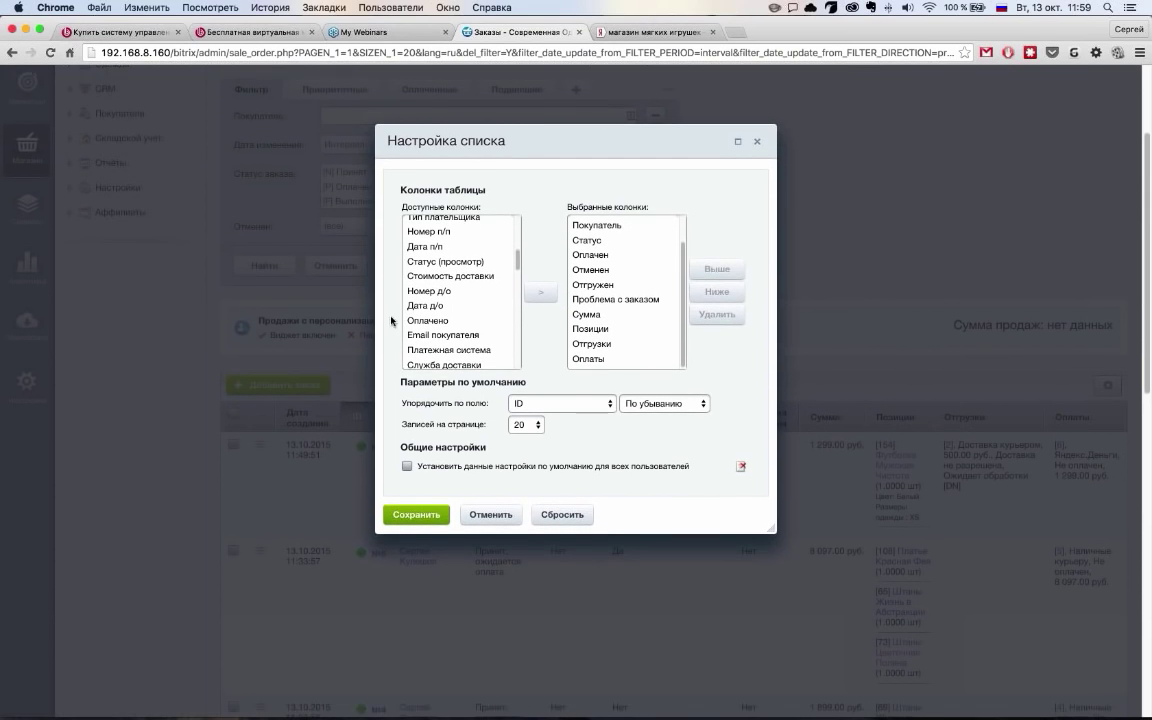
left_click(470, 275)
left_click(537, 293)
scroll(630, 320, "down", 3)
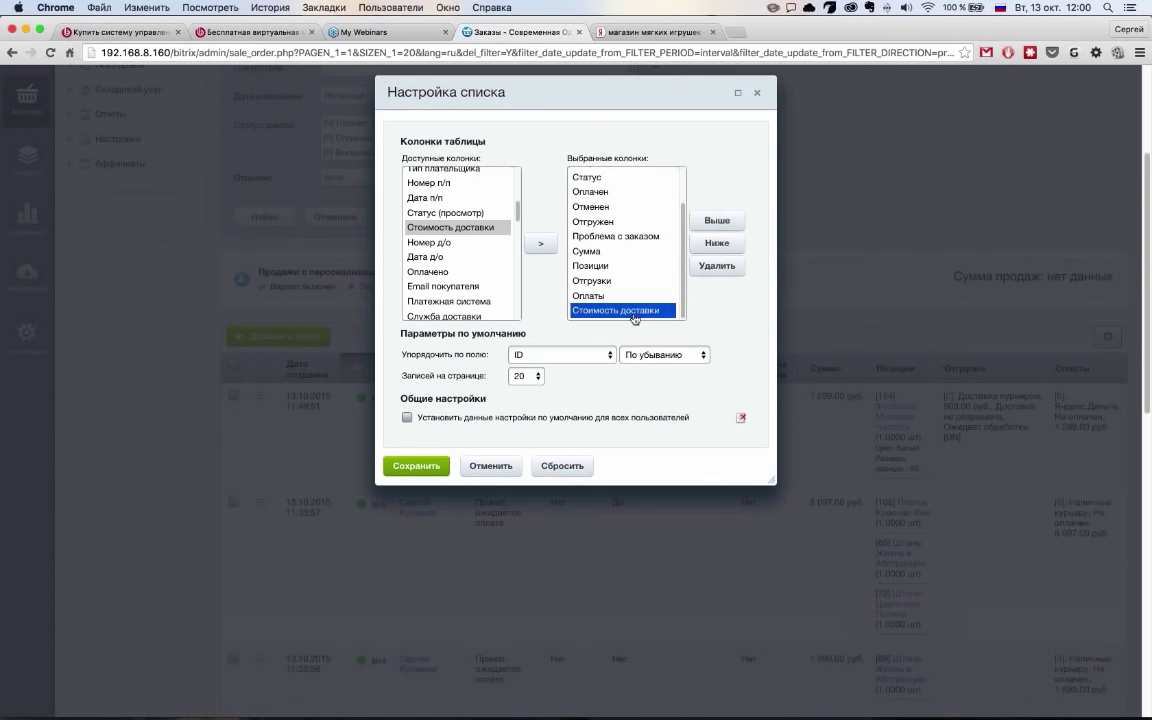
Place Стоимость доставки right after Сумма, save the column layout, and open order №6
left_click(721, 222)
left_click(721, 222)
left_click(721, 222)
left_click(721, 222)
left_click(721, 222)
left_click(721, 222)
left_click(721, 222)
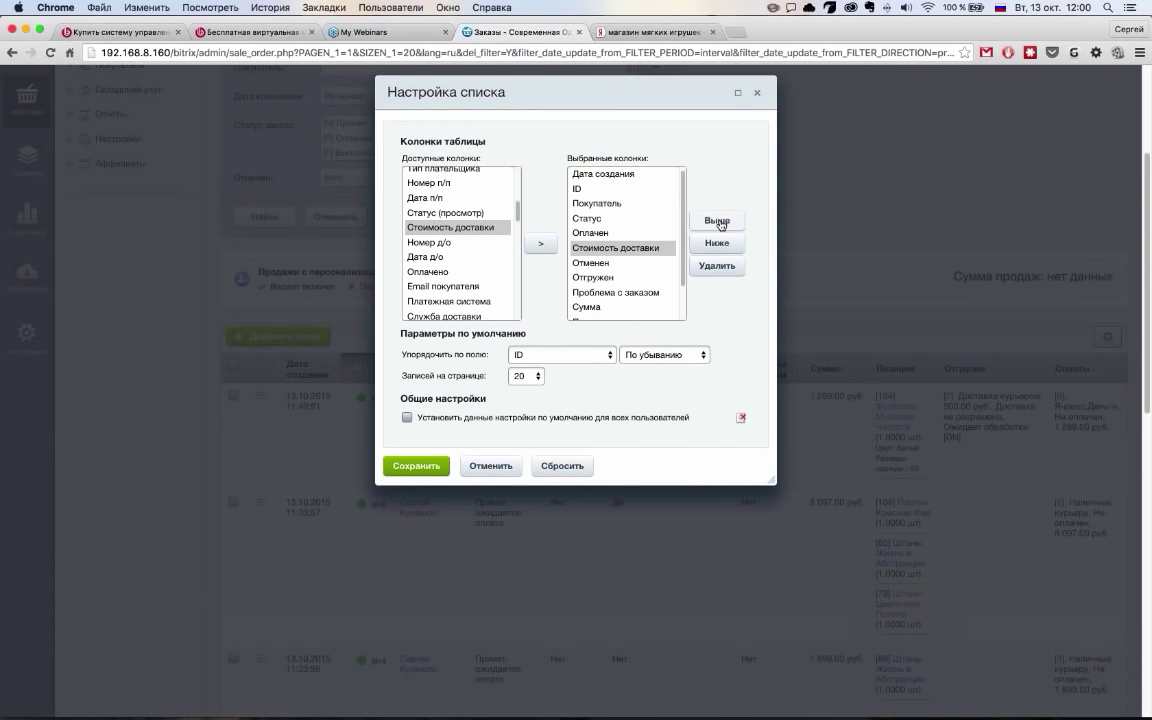
left_click(721, 244)
left_click(721, 244)
left_click(721, 244)
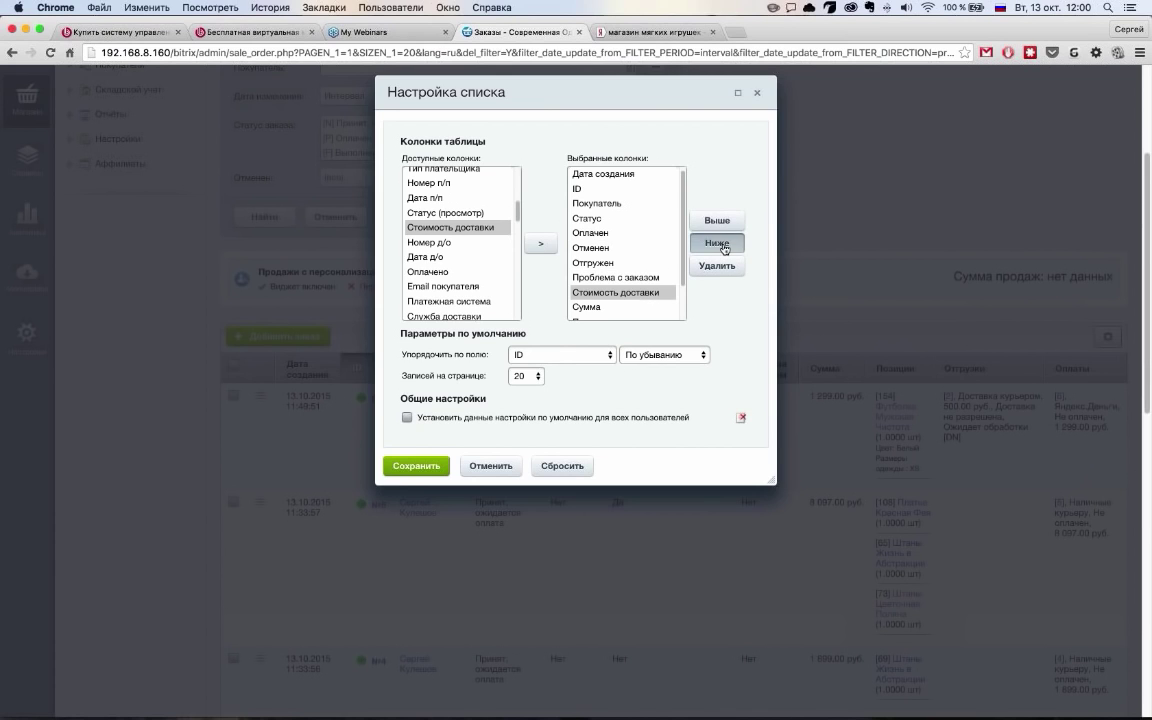
left_click(721, 244)
left_click(416, 466)
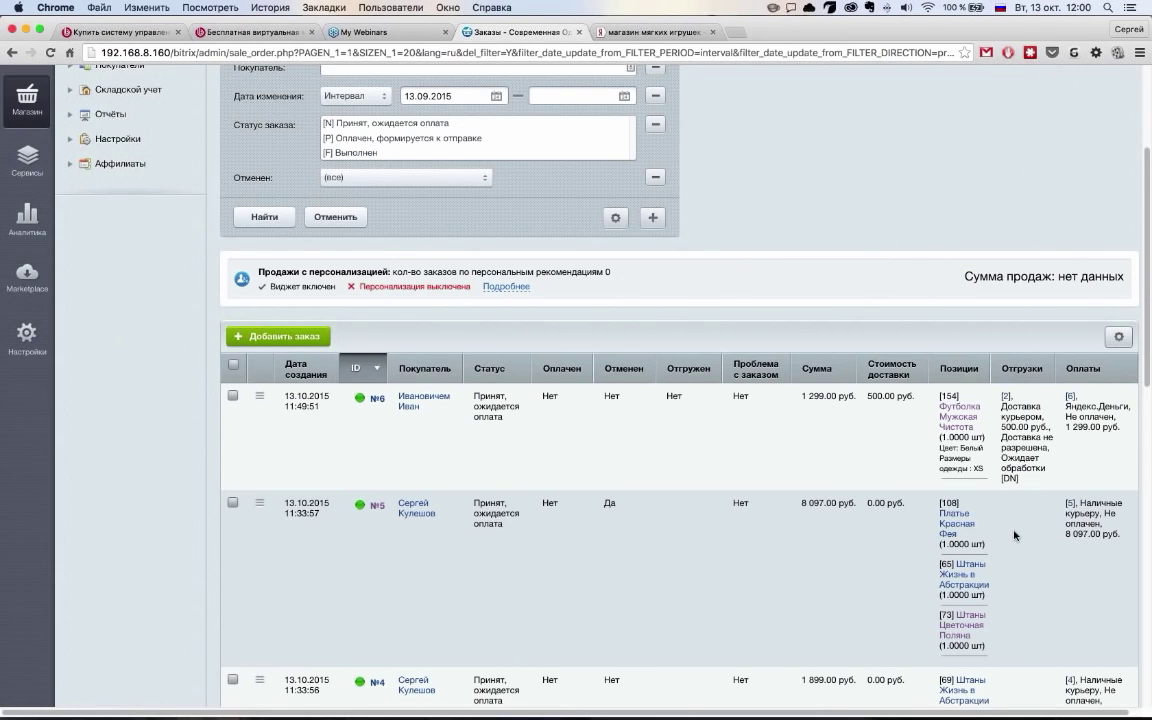
scroll(1014, 531, "up", 2)
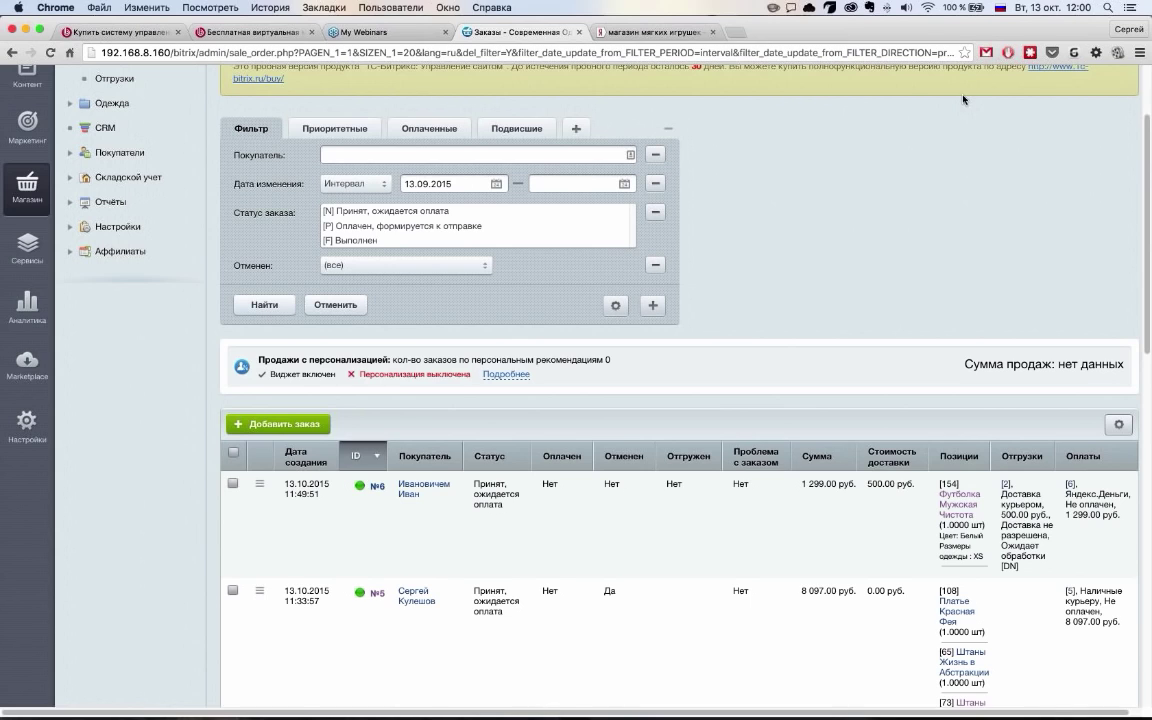
double_click(321, 527)
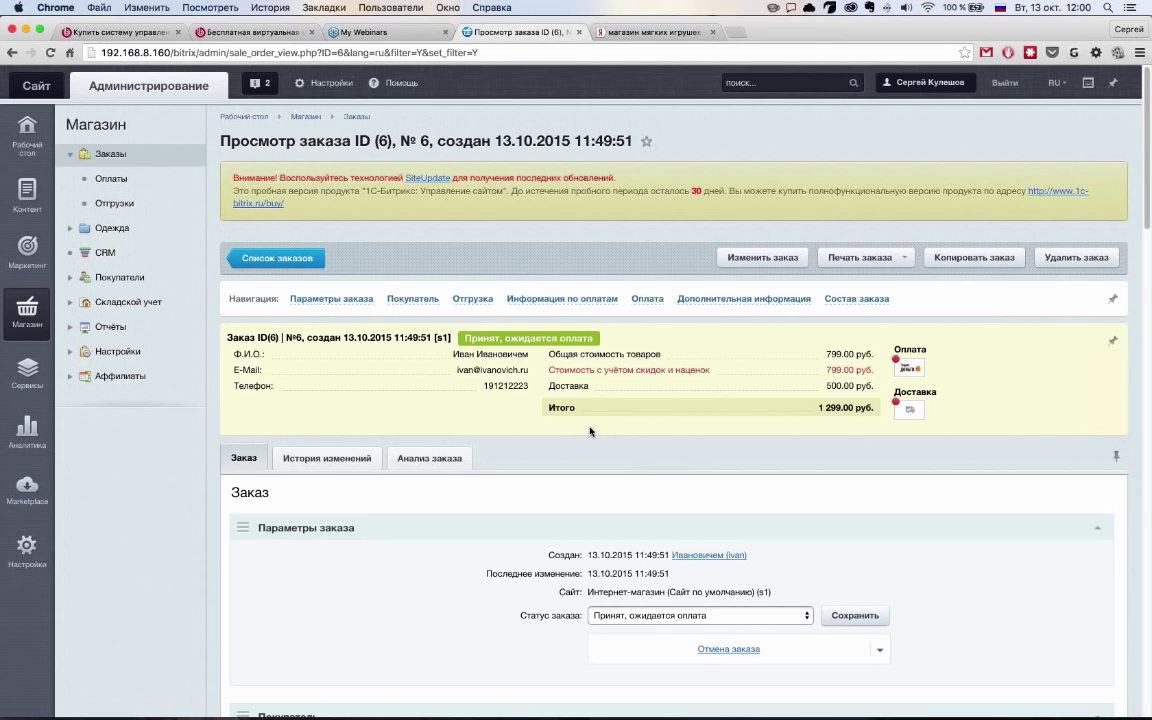
Browse order №6's contents, payment and buyer details using the page's section links
scroll(590, 431, "down", 1)
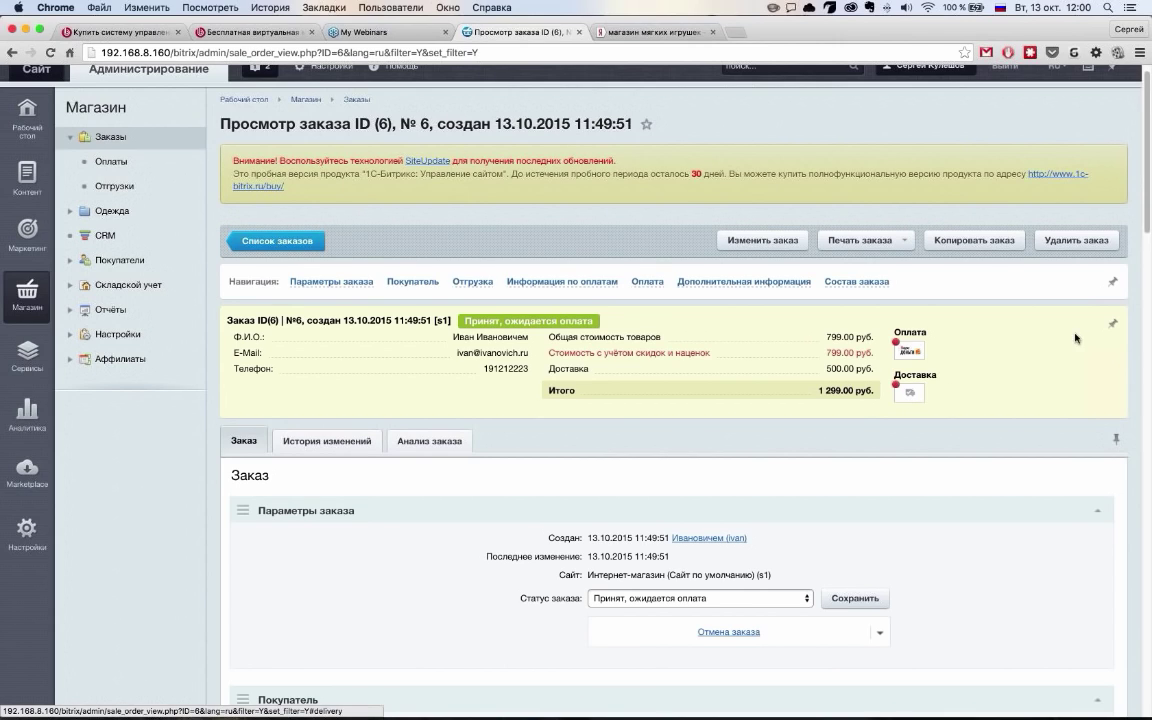
left_click(857, 282)
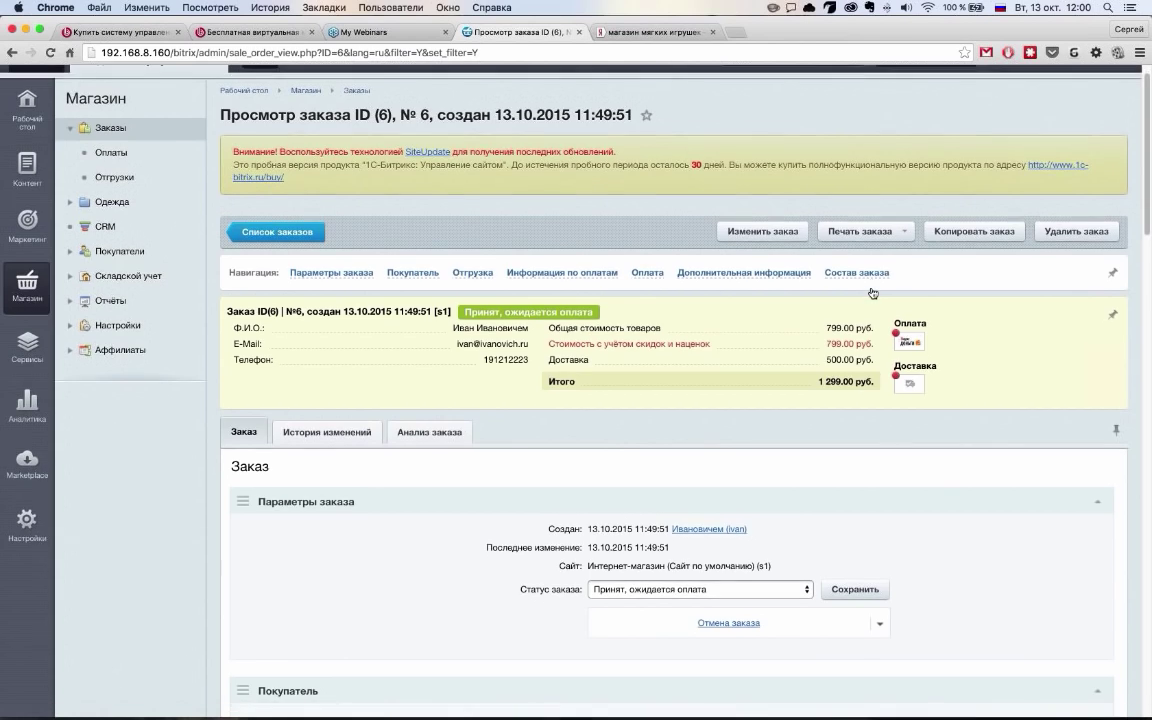
scroll(871, 292, "up", 15)
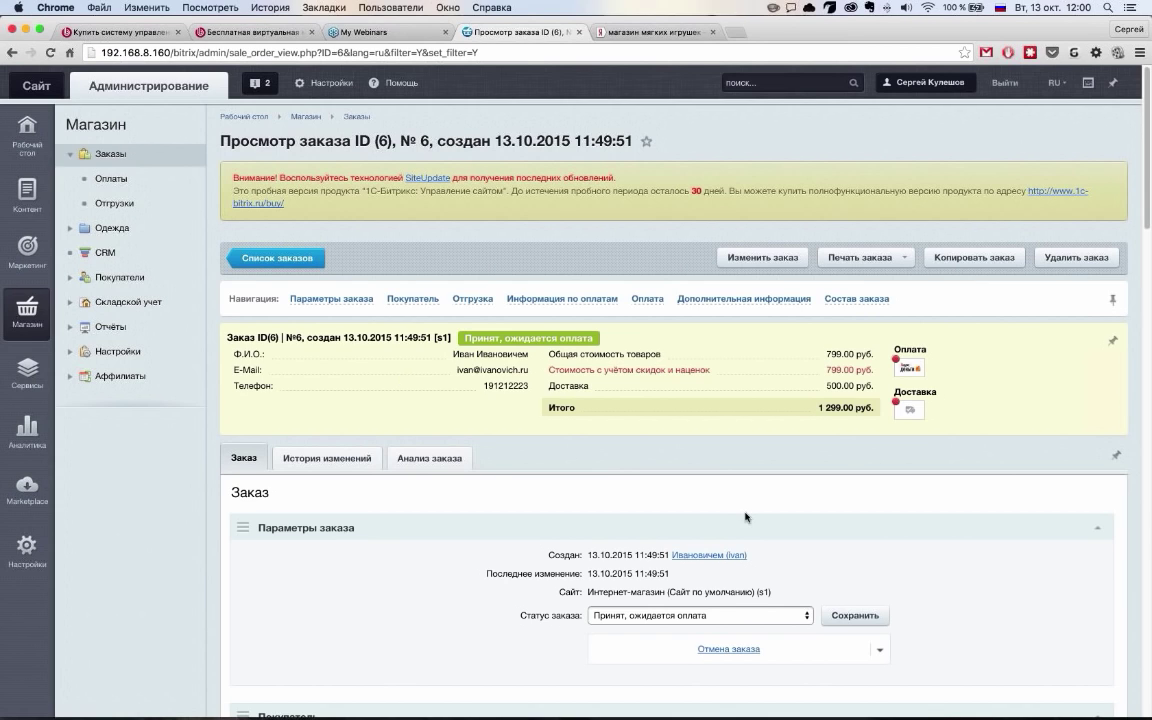
scroll(740, 512, "down", 3)
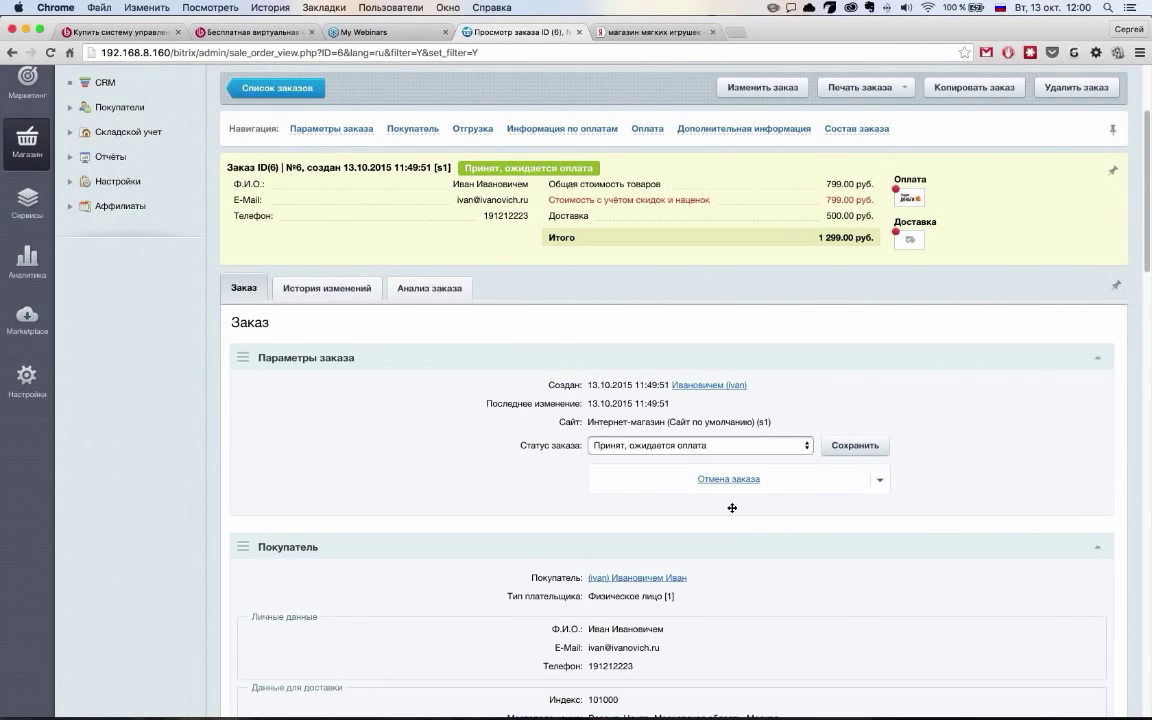
scroll(732, 508, "down", 2)
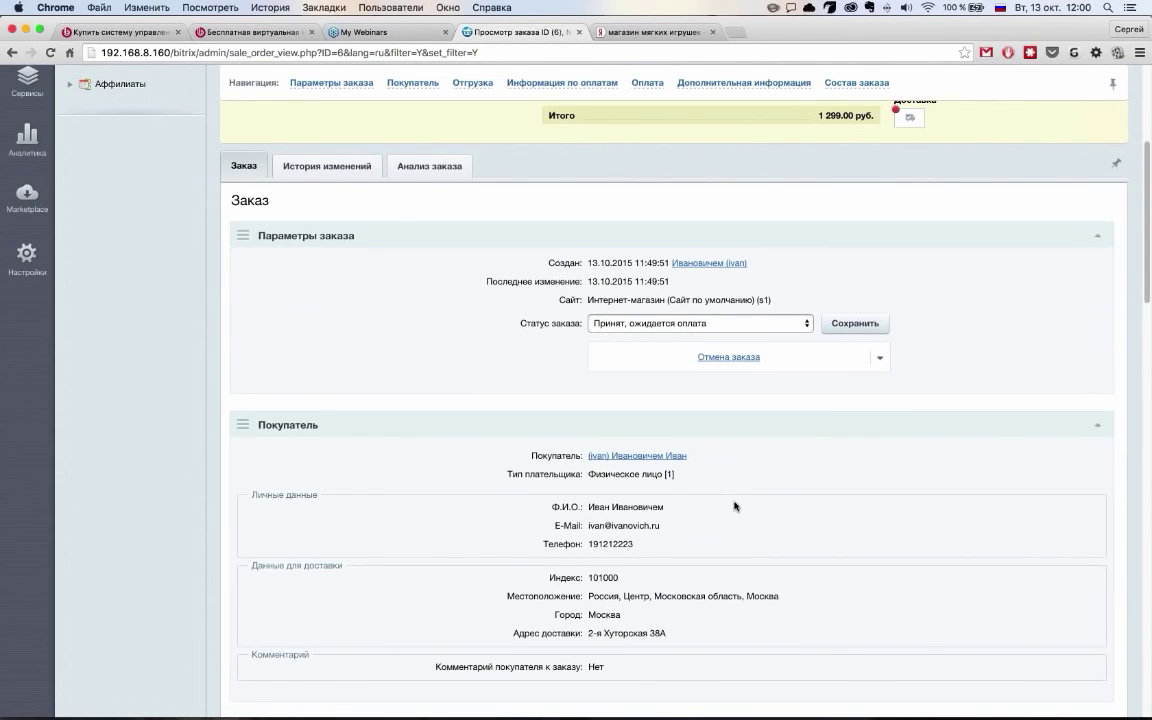
scroll(735, 506, "down", 6)
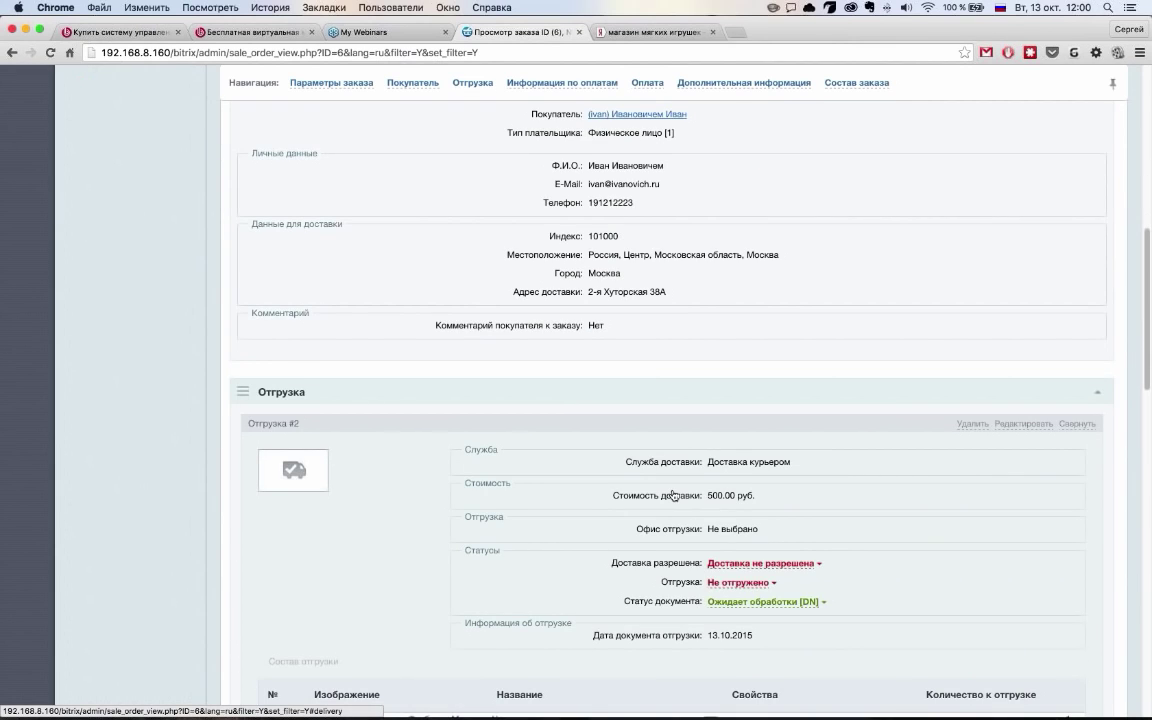
scroll(674, 495, "down", 5)
left_click(647, 84)
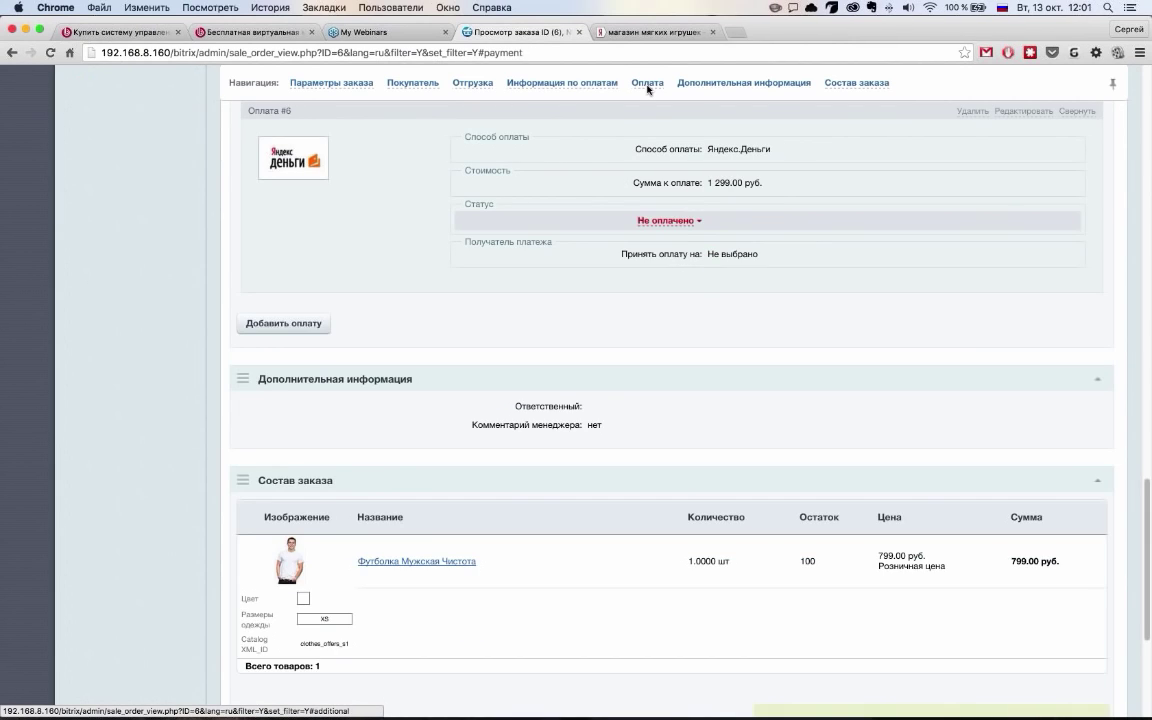
scroll(647, 89, "down", 5)
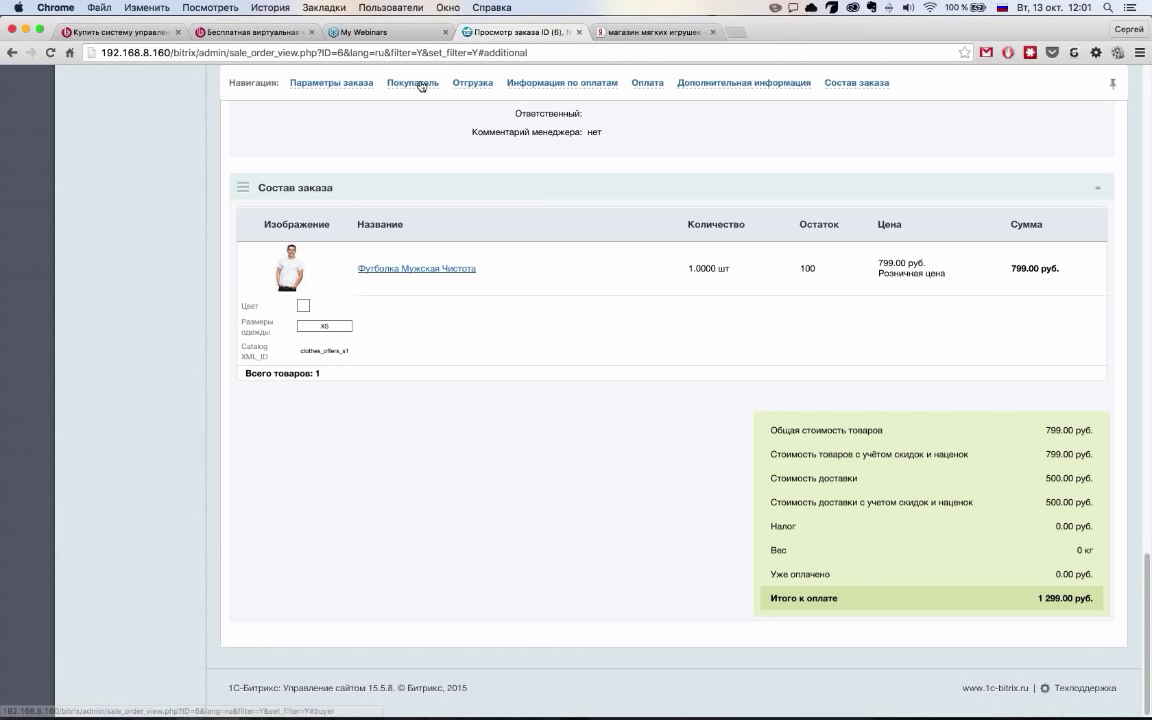
left_click(419, 84)
scroll(698, 473, "up", 3)
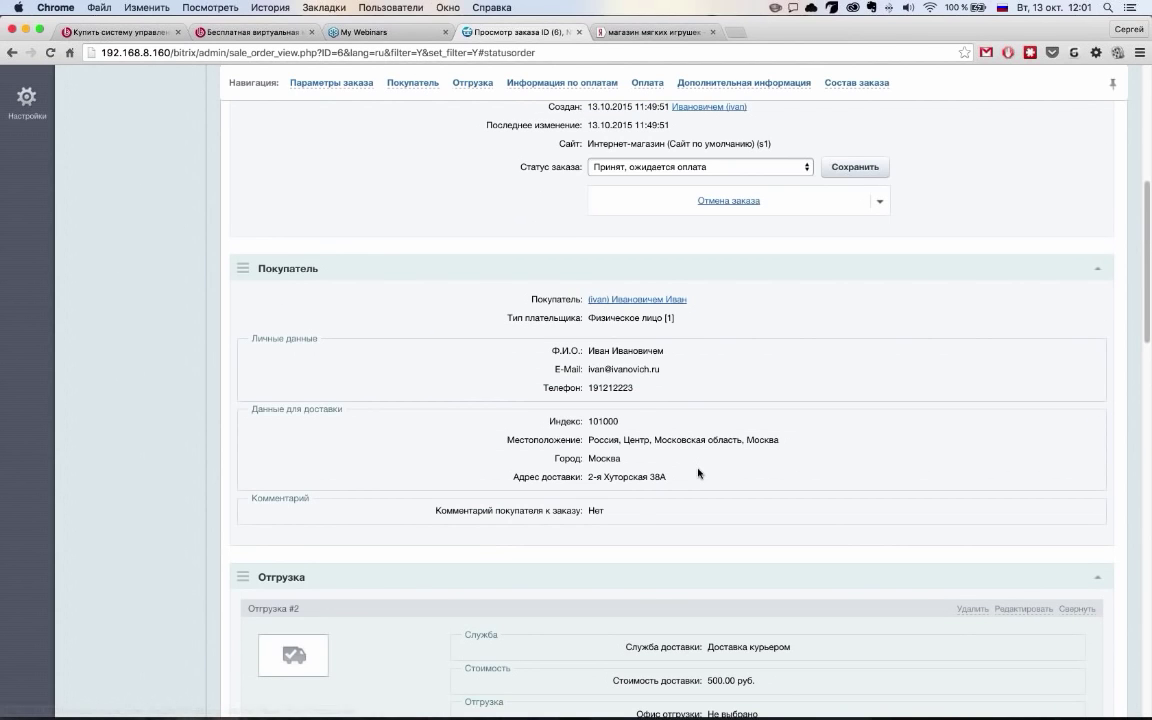
scroll(698, 473, "up", 5)
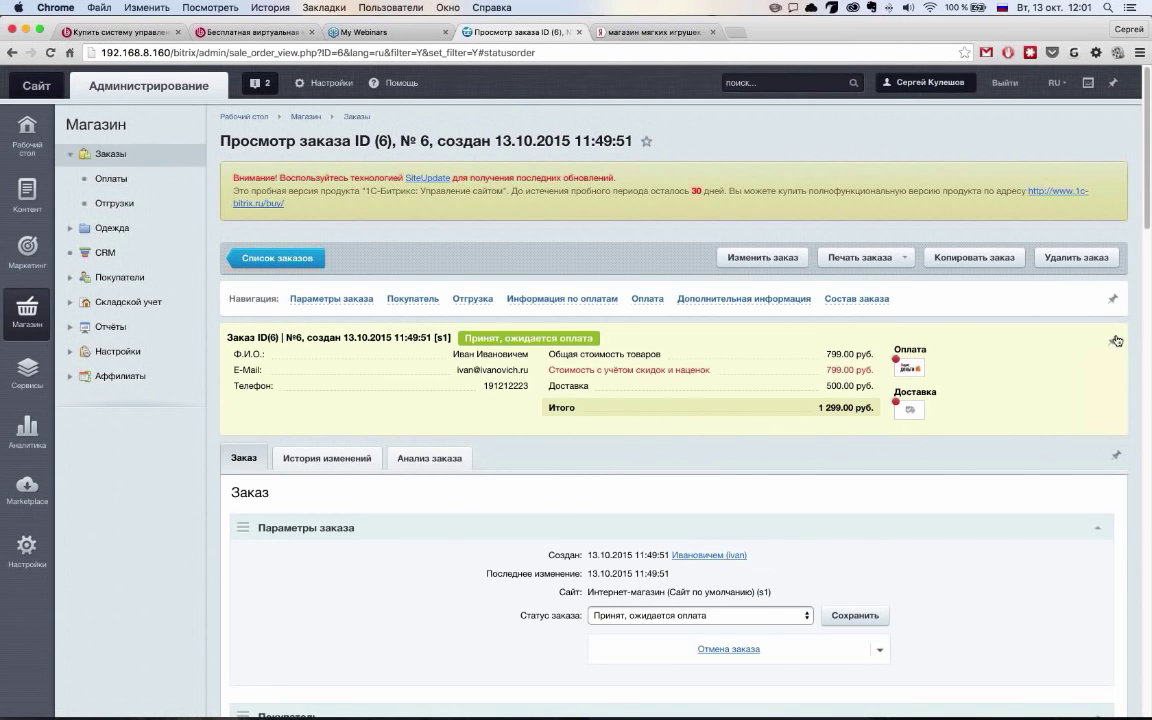
scroll(738, 419, "down", 5)
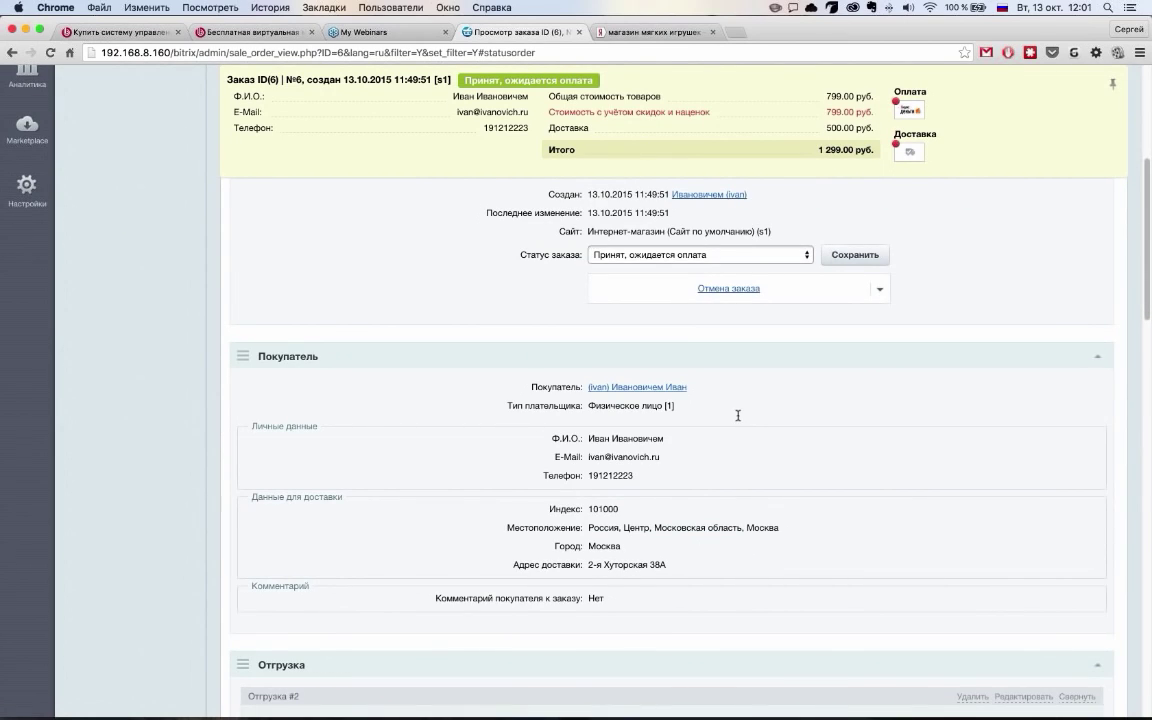
scroll(738, 419, "down", 10)
scroll(738, 419, "down", 3)
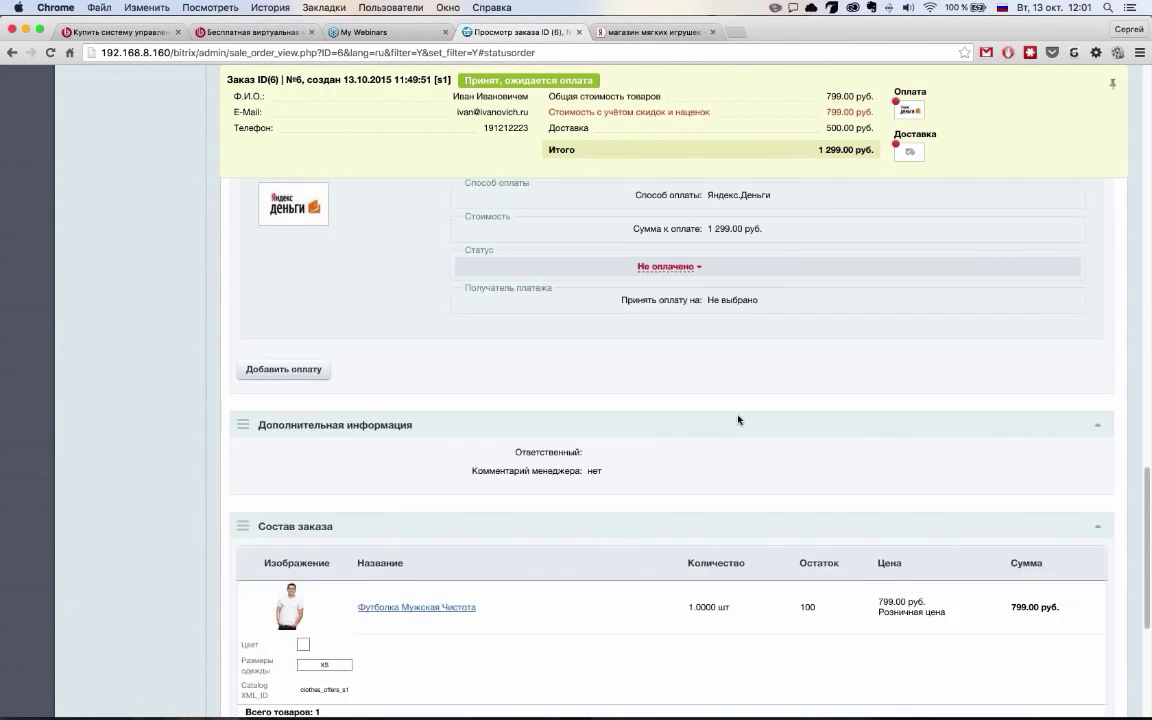
scroll(738, 419, "up", 15)
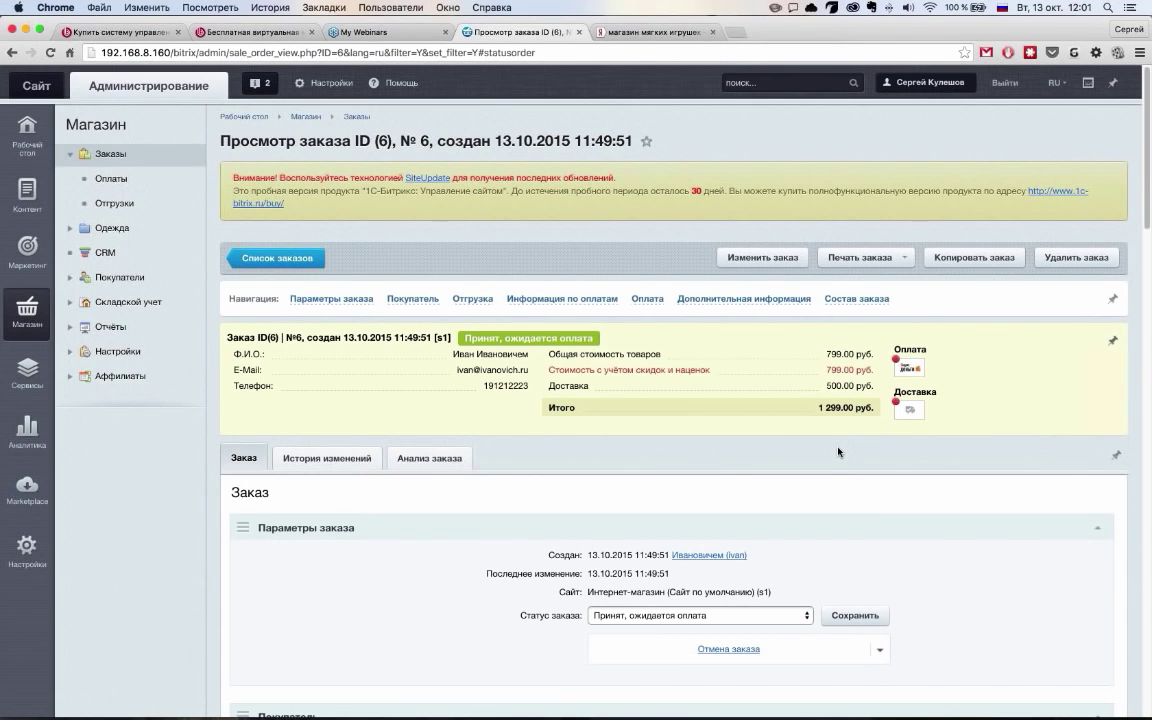
scroll(476, 326, "down", 5)
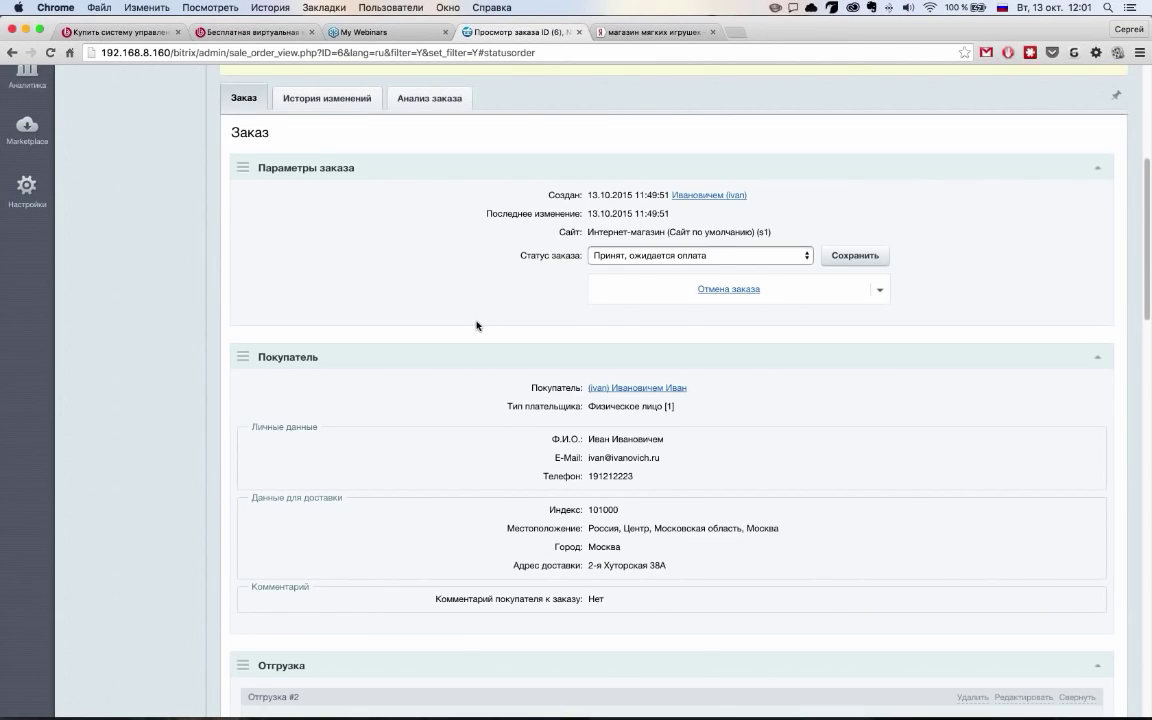
scroll(478, 326, "down", 3)
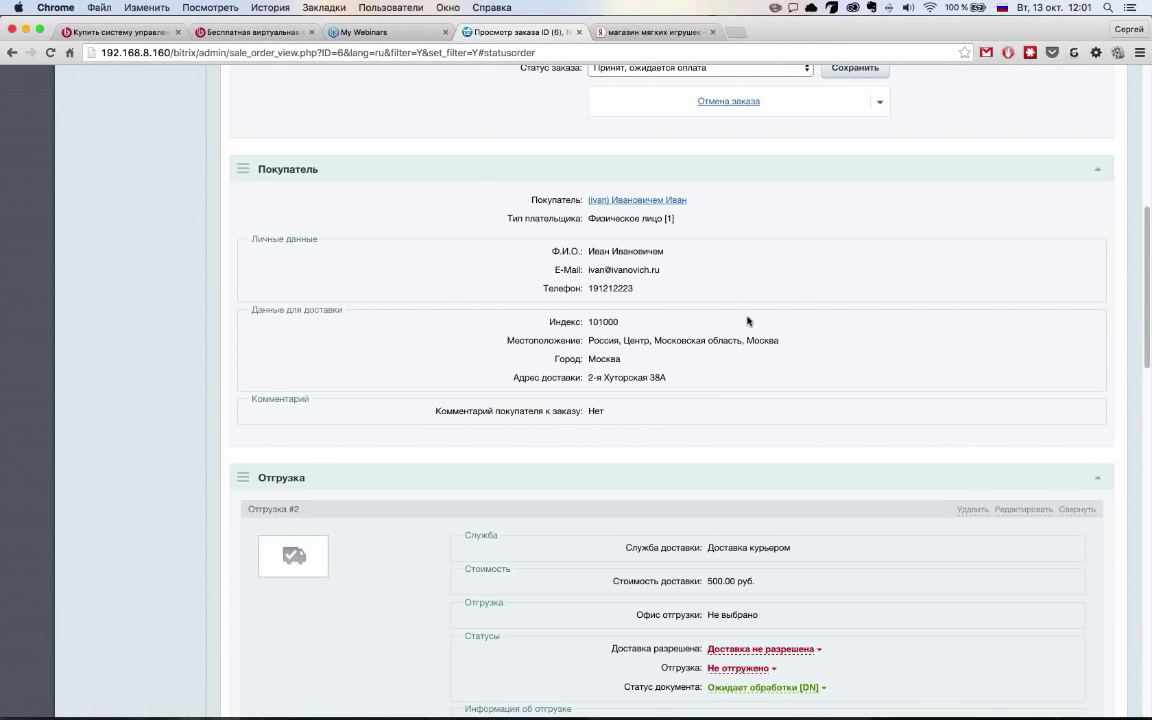
Collapse the Покупатель section, try moving Отгрузка above it, and check the delivery permission status options
left_click(1093, 170)
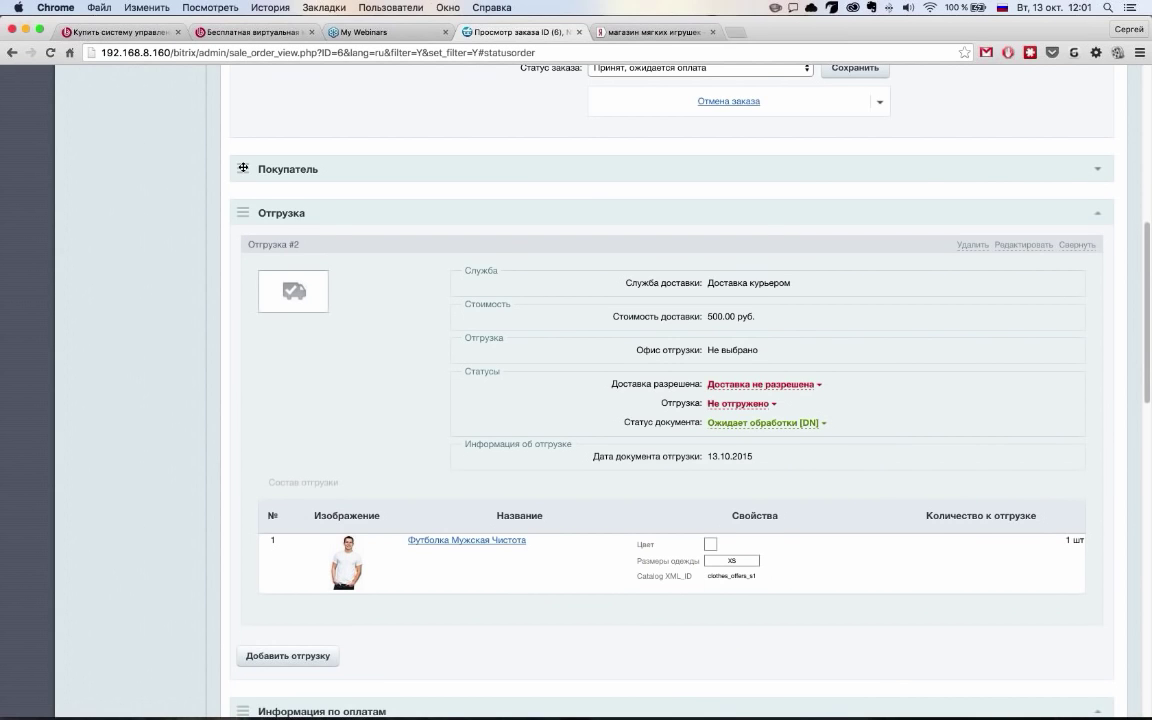
left_click_drag(242, 213, 250, 165)
scroll(805, 381, "up", 5)
scroll(805, 381, "down", 2)
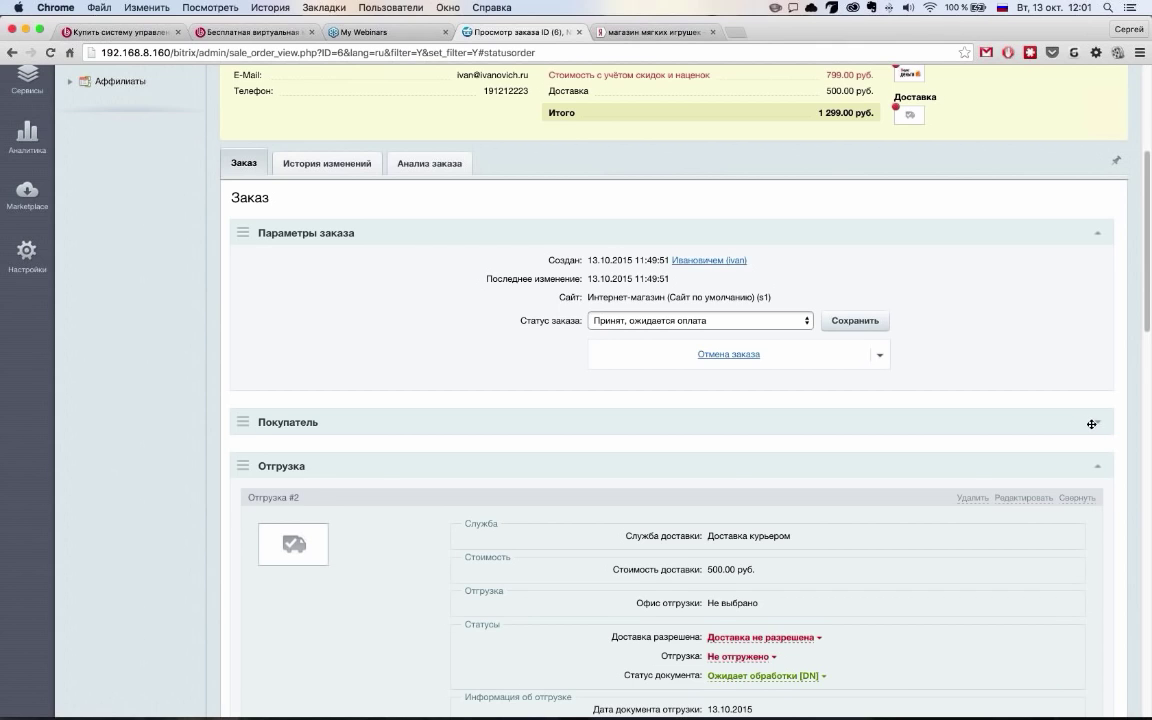
scroll(1092, 424, "down", 3)
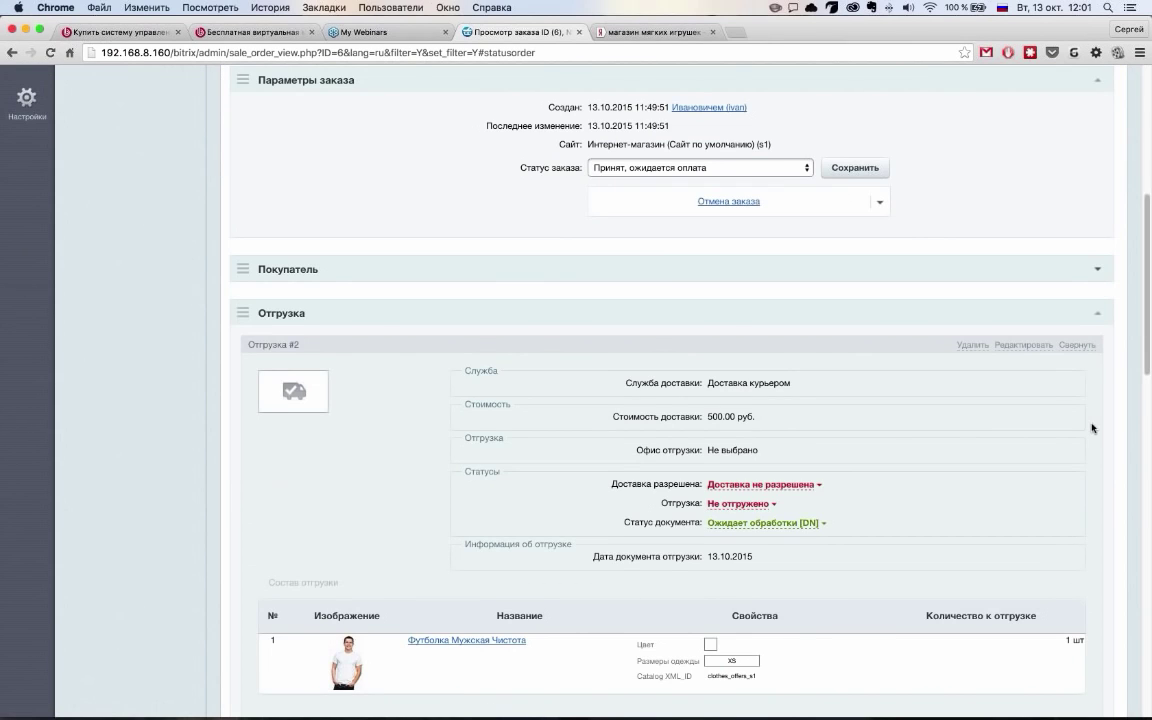
scroll(728, 357, "down", 8)
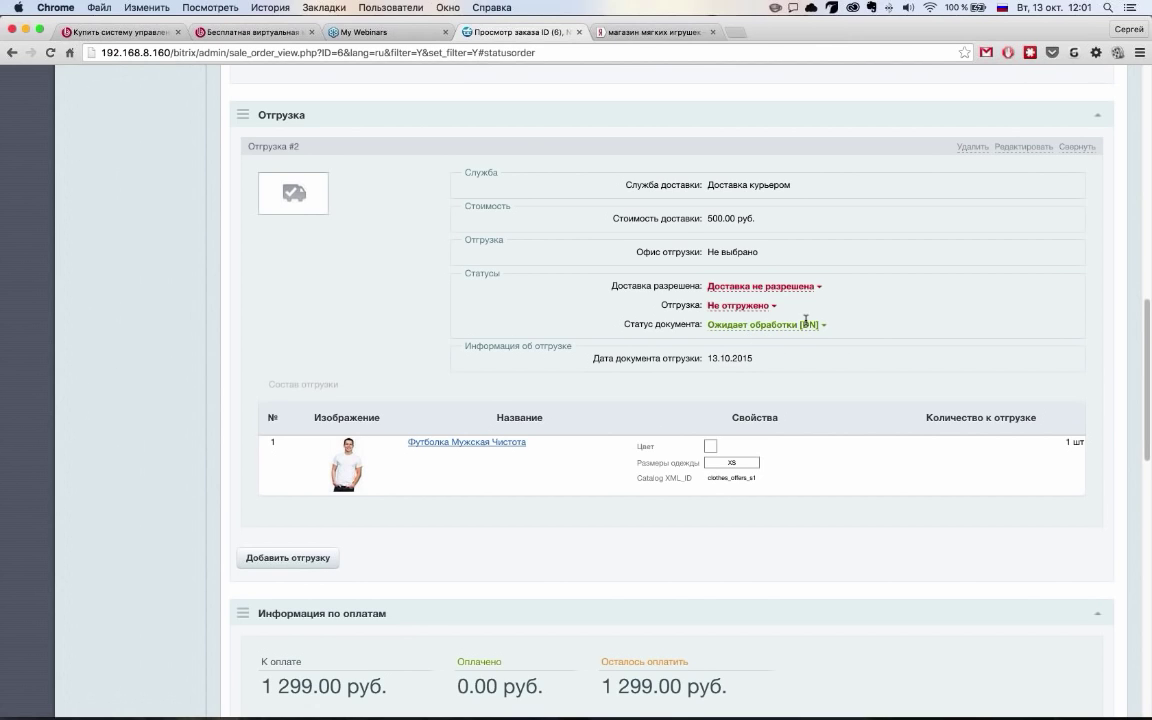
left_click(793, 288)
scroll(788, 448, "down", 5)
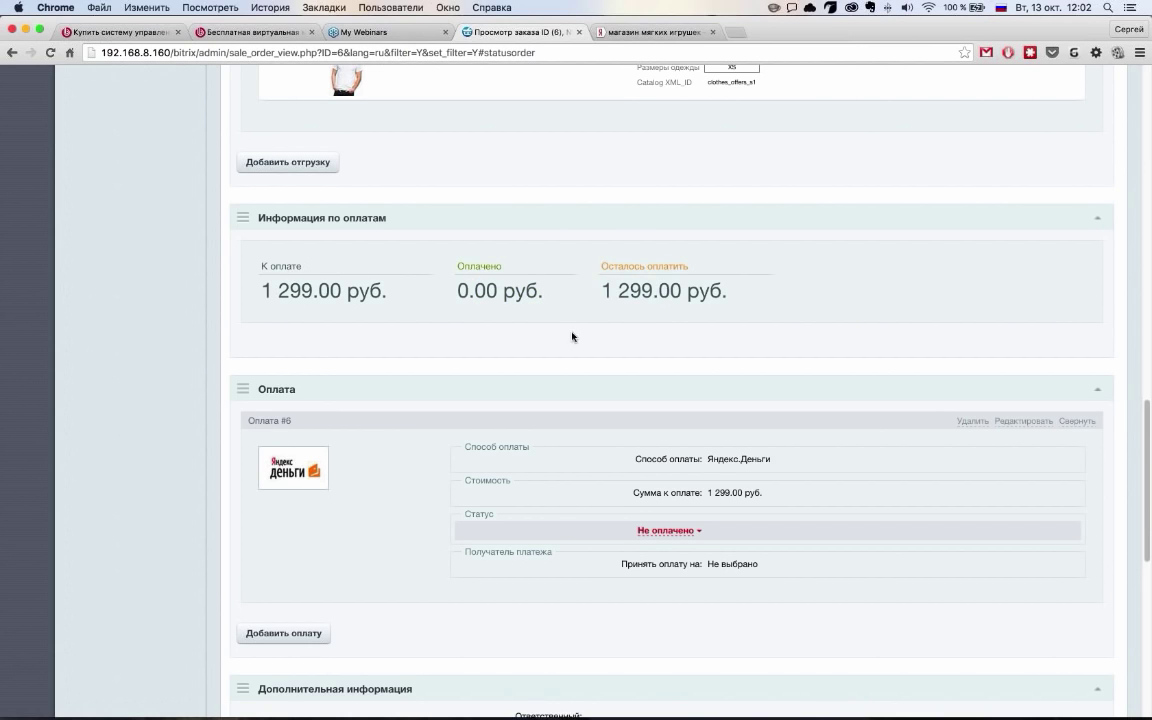
scroll(574, 316, "down", 3)
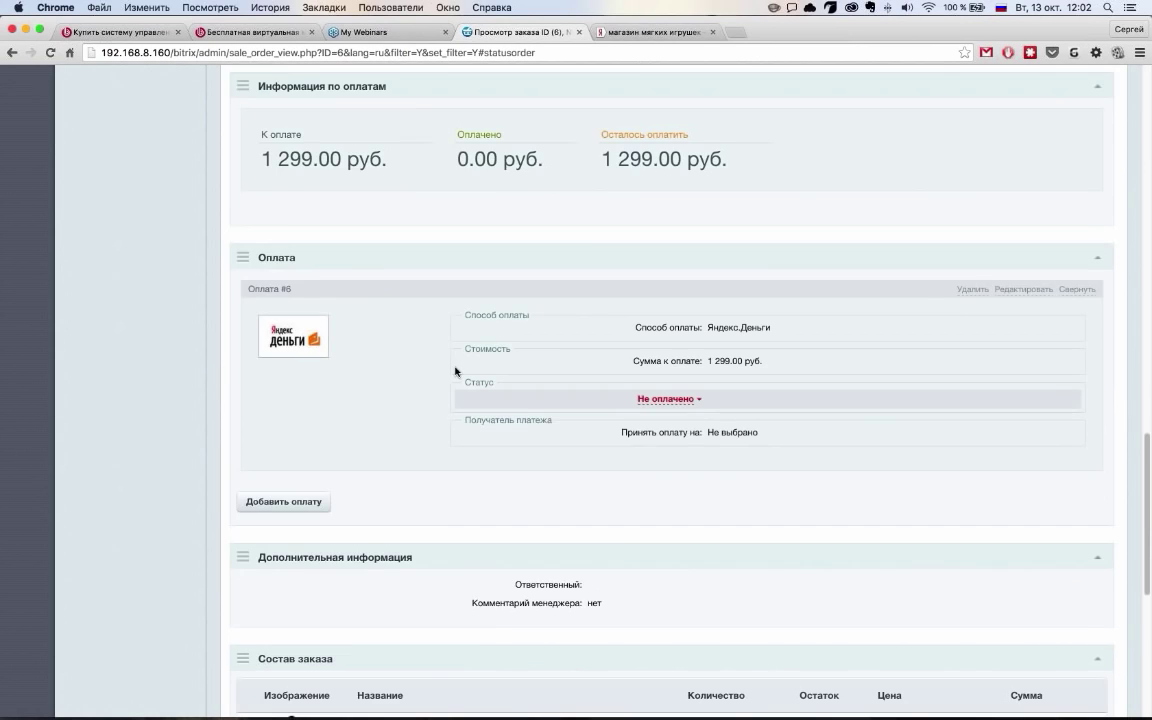
left_click(306, 503)
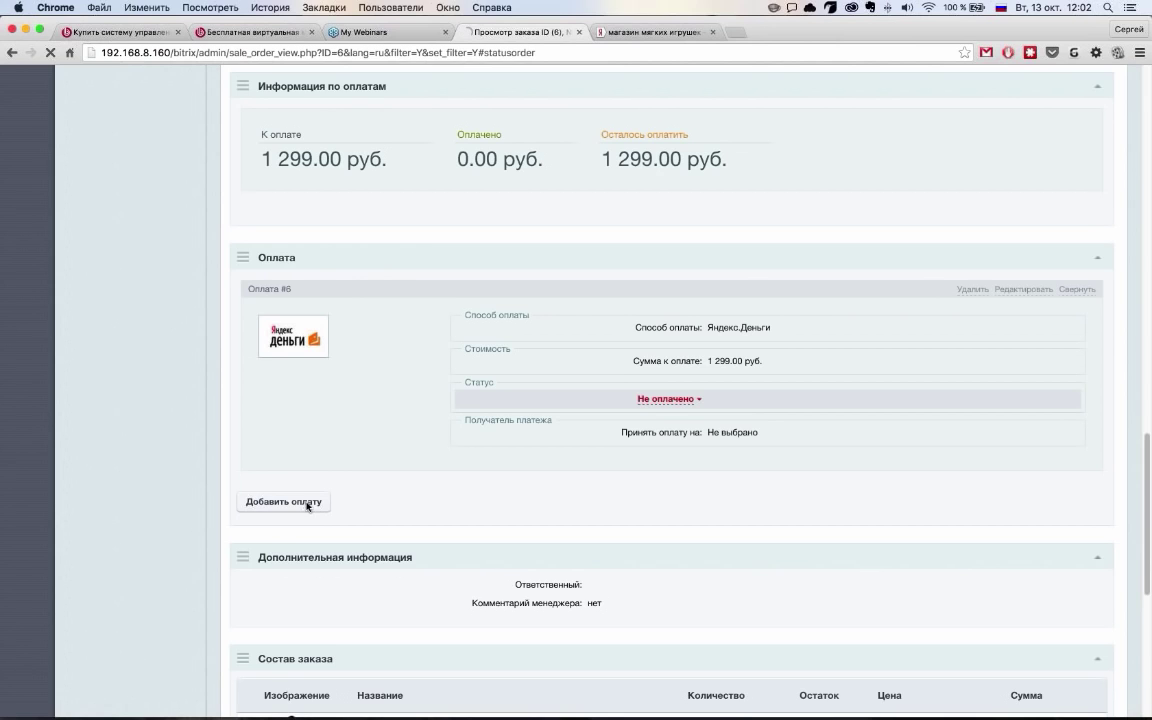
scroll(427, 435, "down", 5)
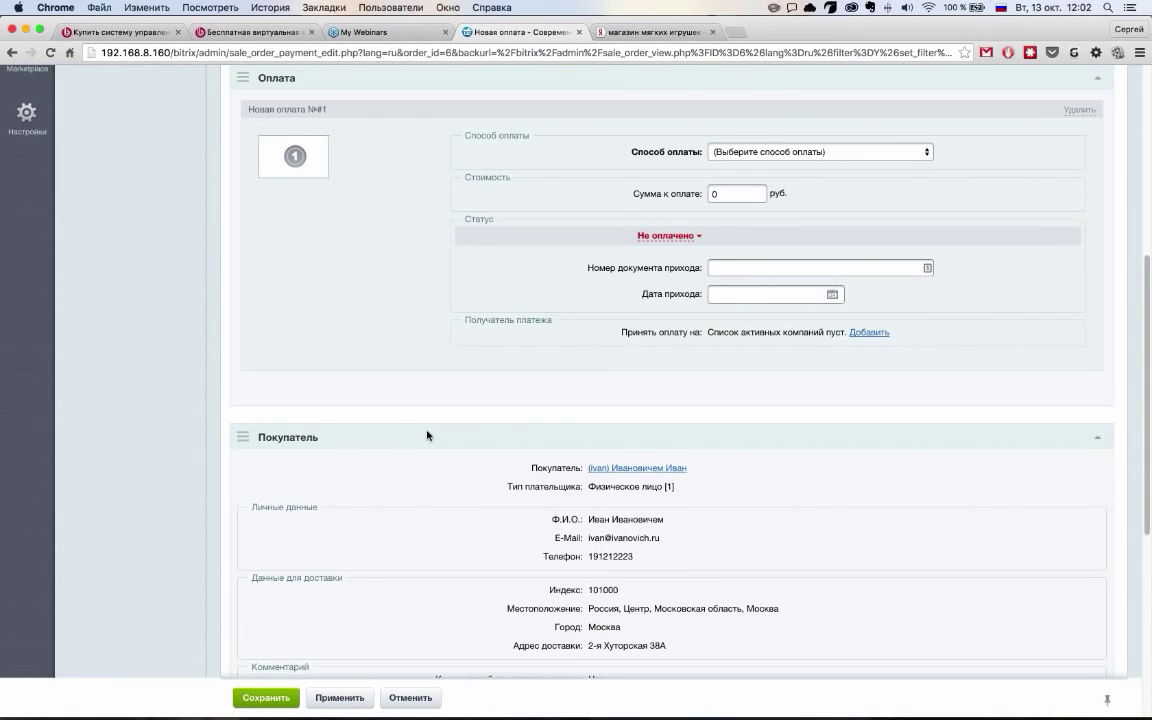
scroll(427, 435, "down", 2)
scroll(427, 435, "up", 4)
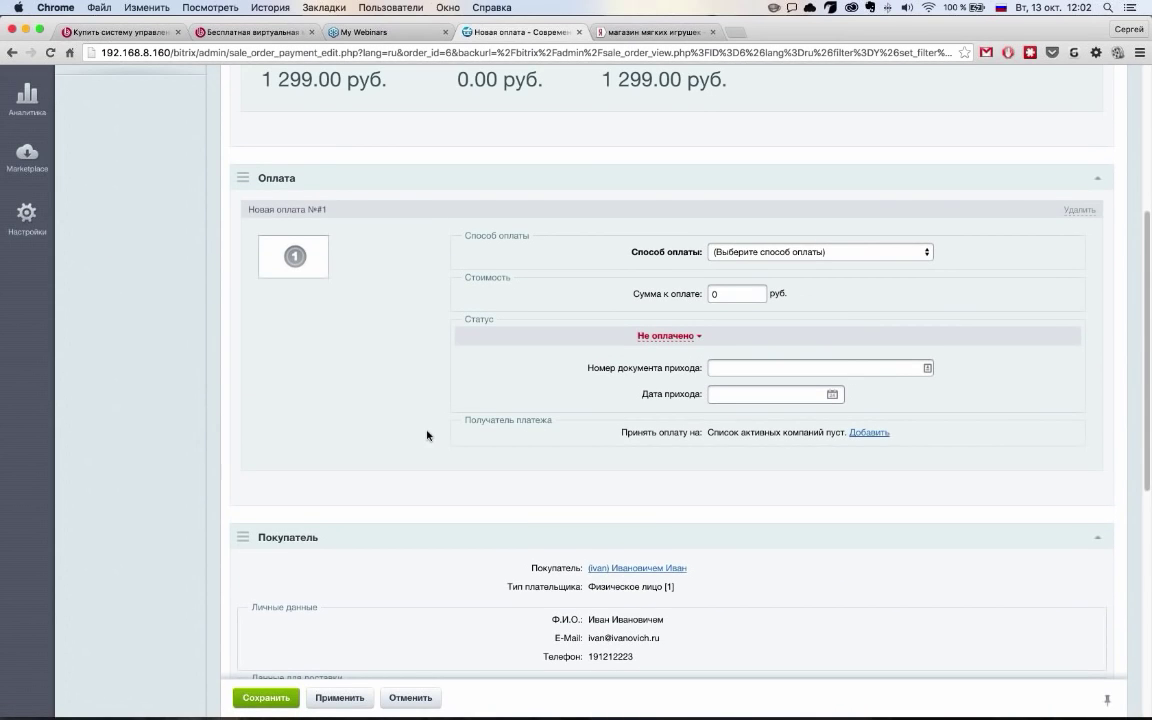
left_click(743, 254)
left_click(597, 323)
scroll(597, 323, "up", 1)
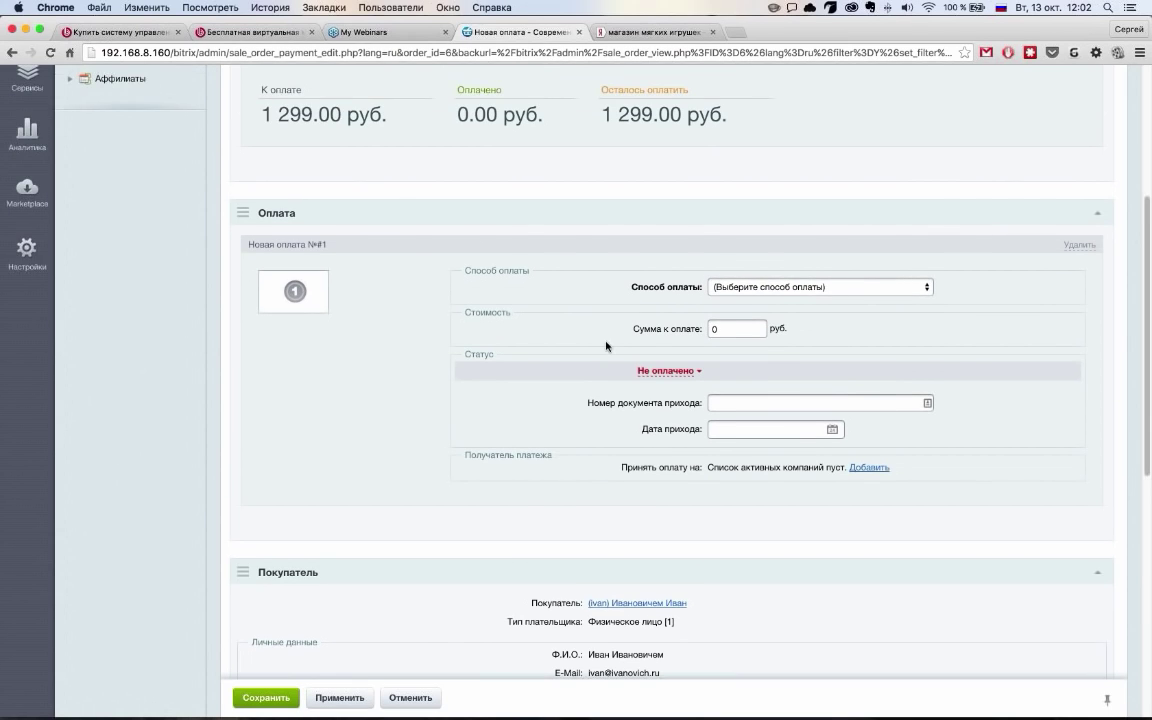
scroll(610, 360, "down", 1)
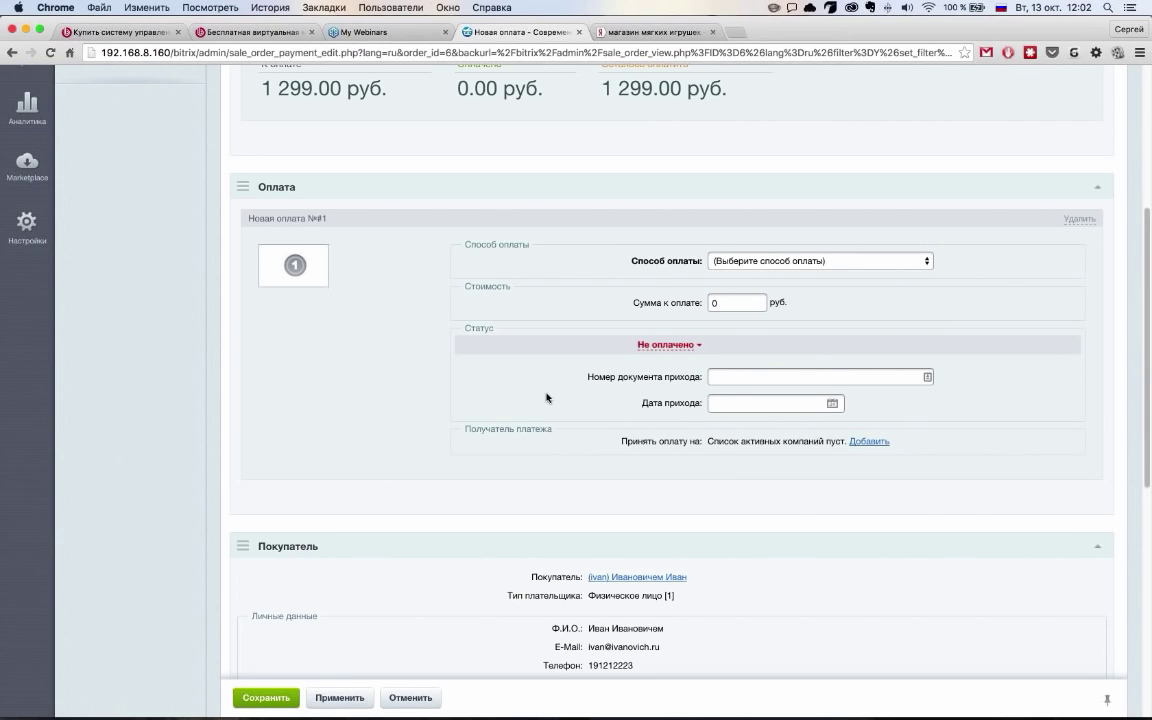
scroll(547, 398, "down", 4)
scroll(547, 398, "down", 6)
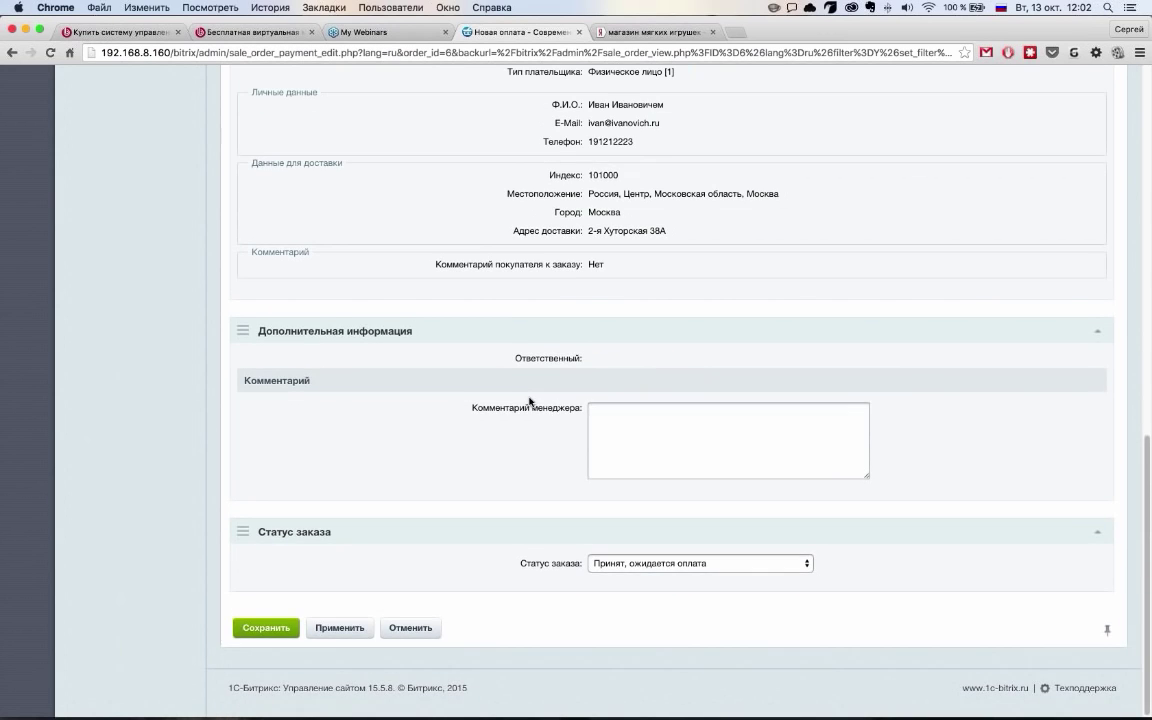
key("BackSpace")
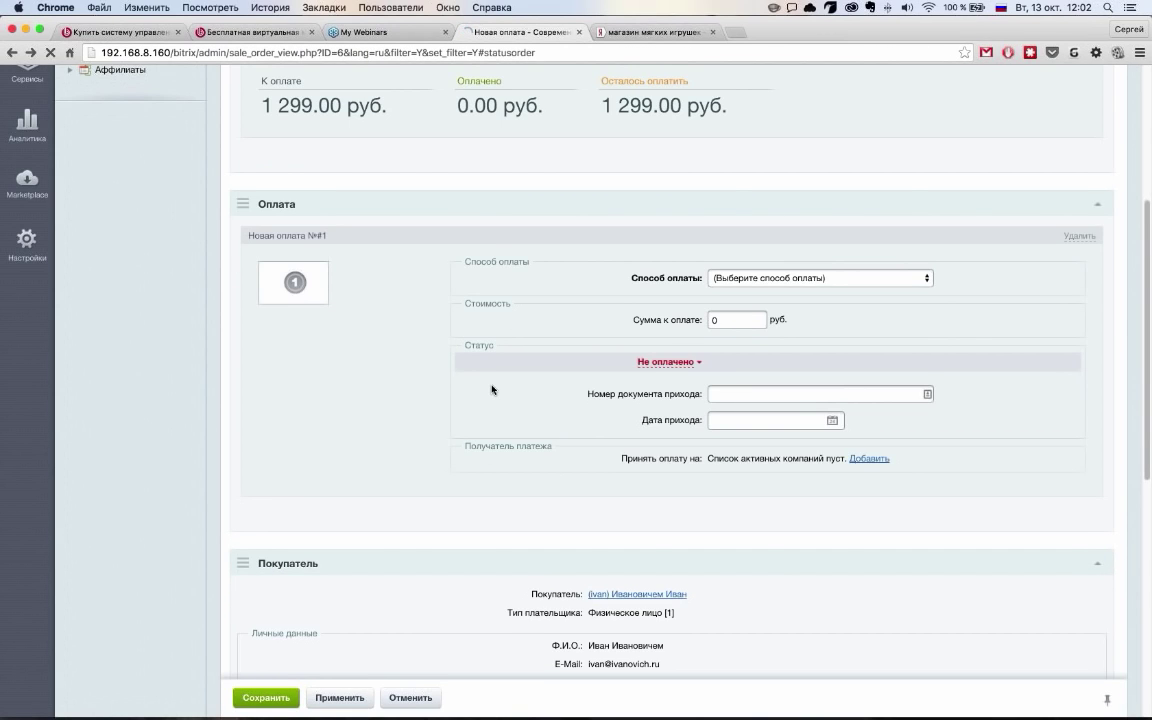
scroll(494, 398, "down", 5)
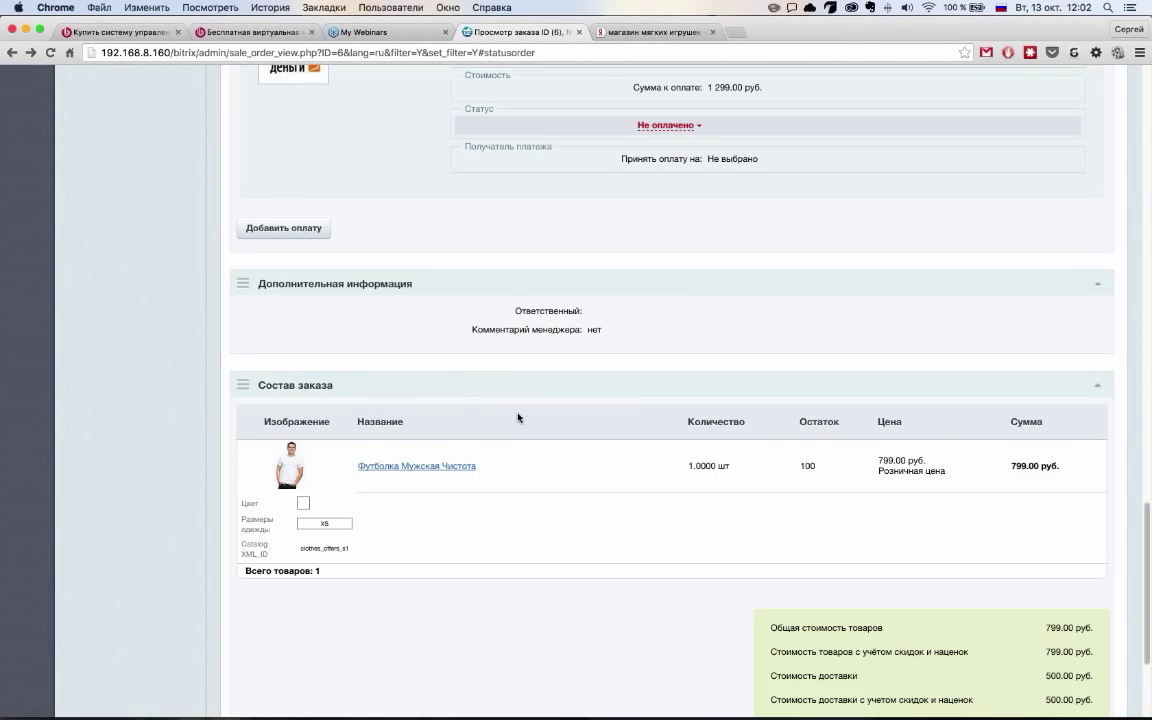
scroll(518, 418, "down", 4)
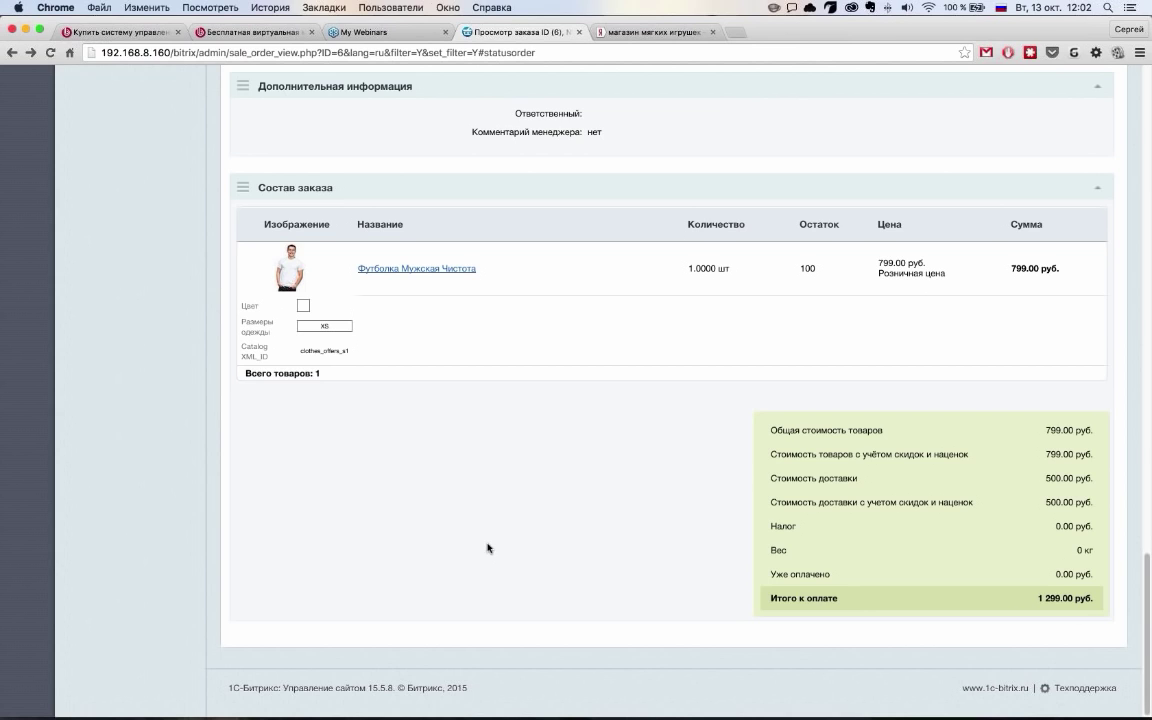
scroll(487, 548, "up", 15)
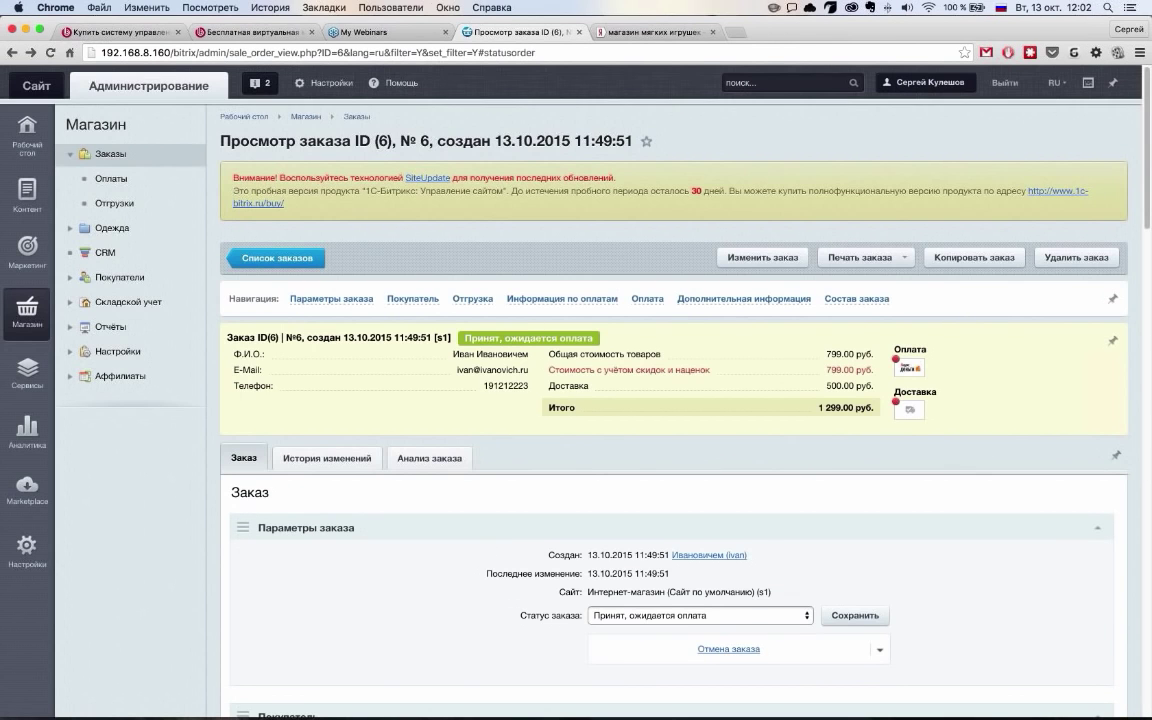
left_click(327, 458)
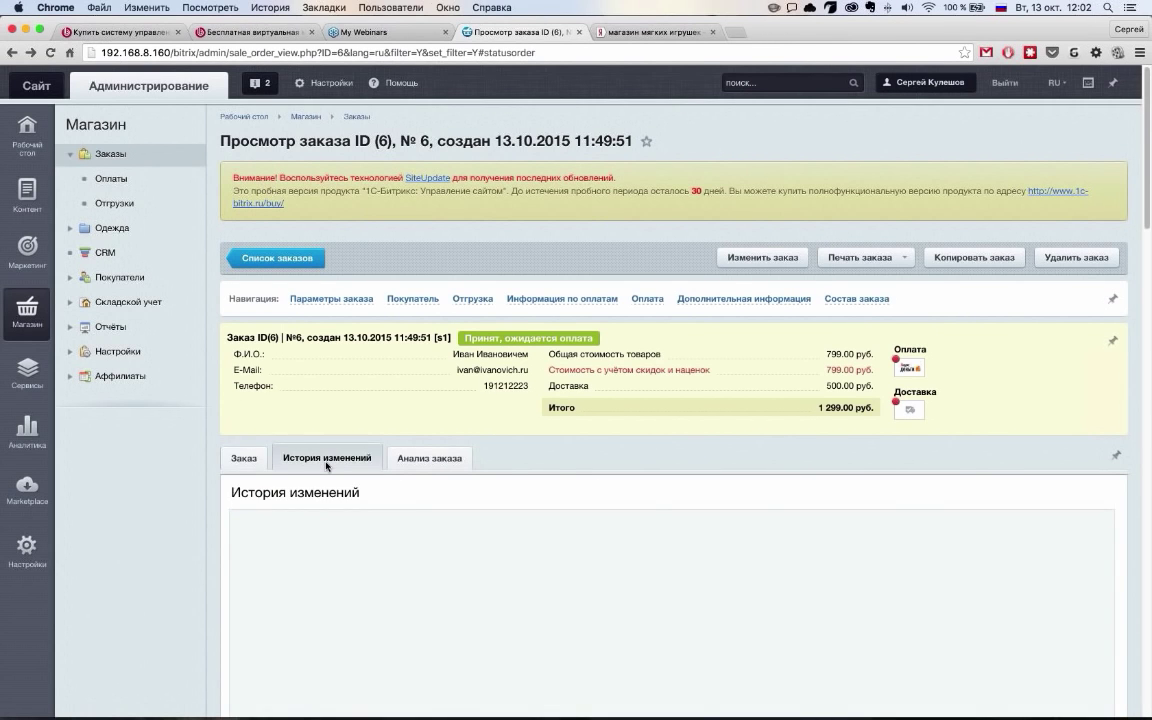
scroll(327, 463, "down", 3)
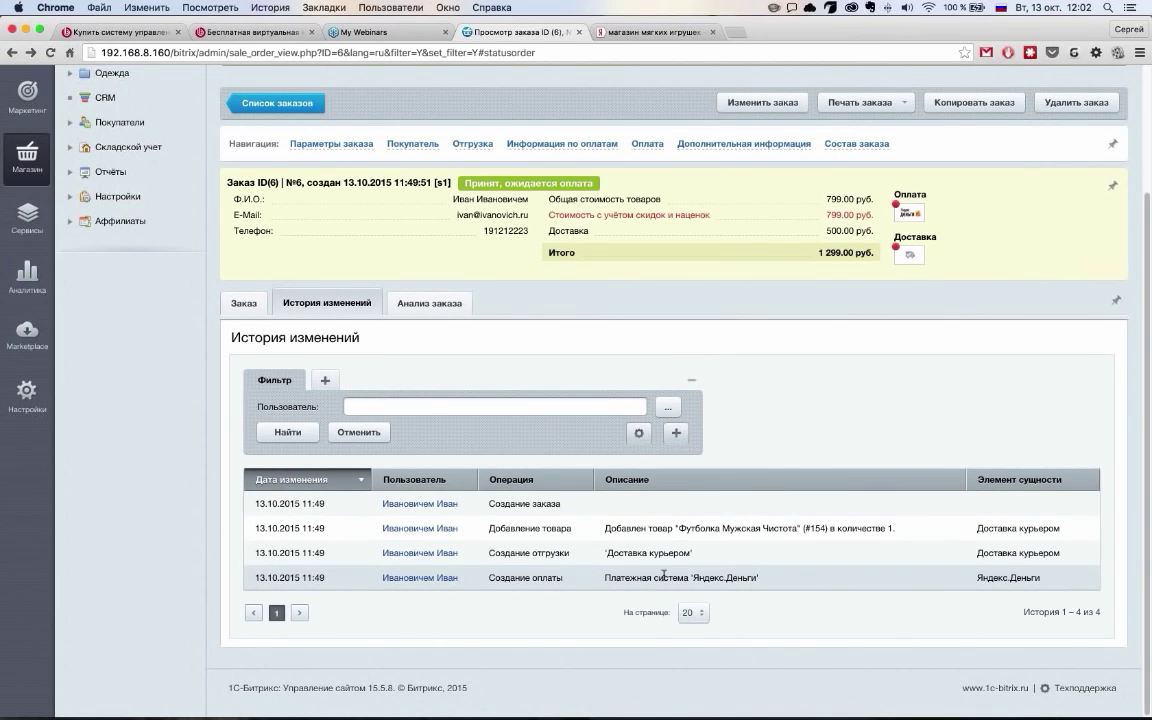
left_click(429, 302)
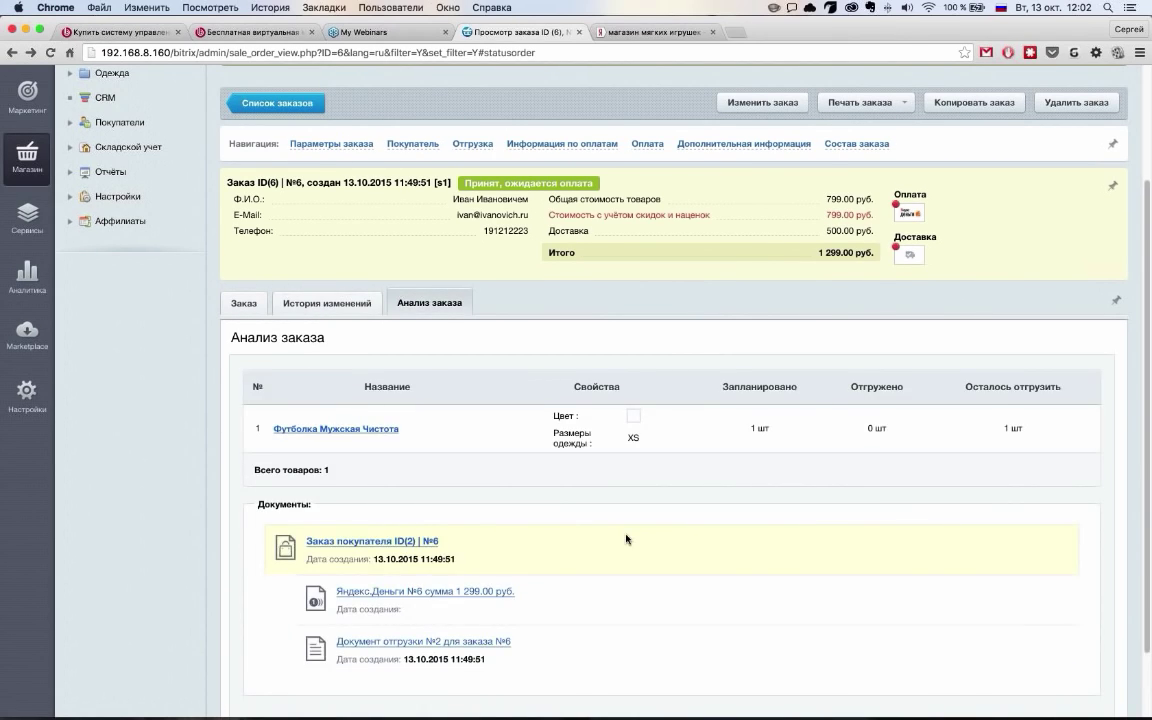
scroll(626, 539, "down", 2)
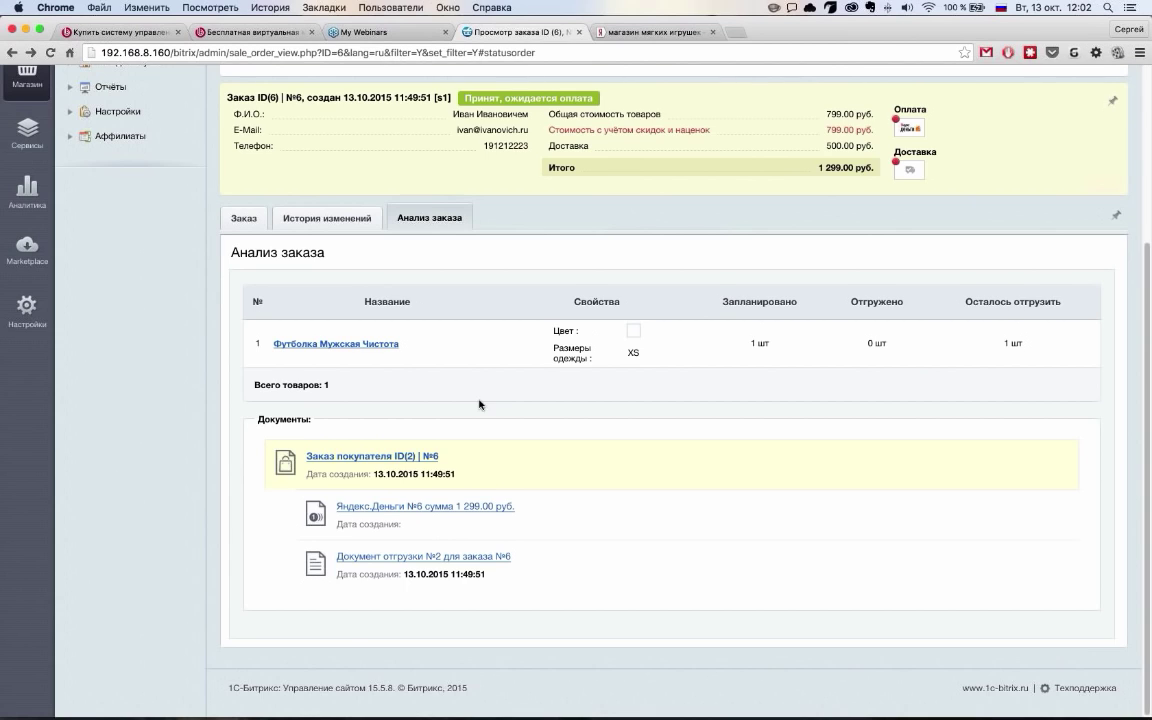
scroll(480, 404, "up", 1)
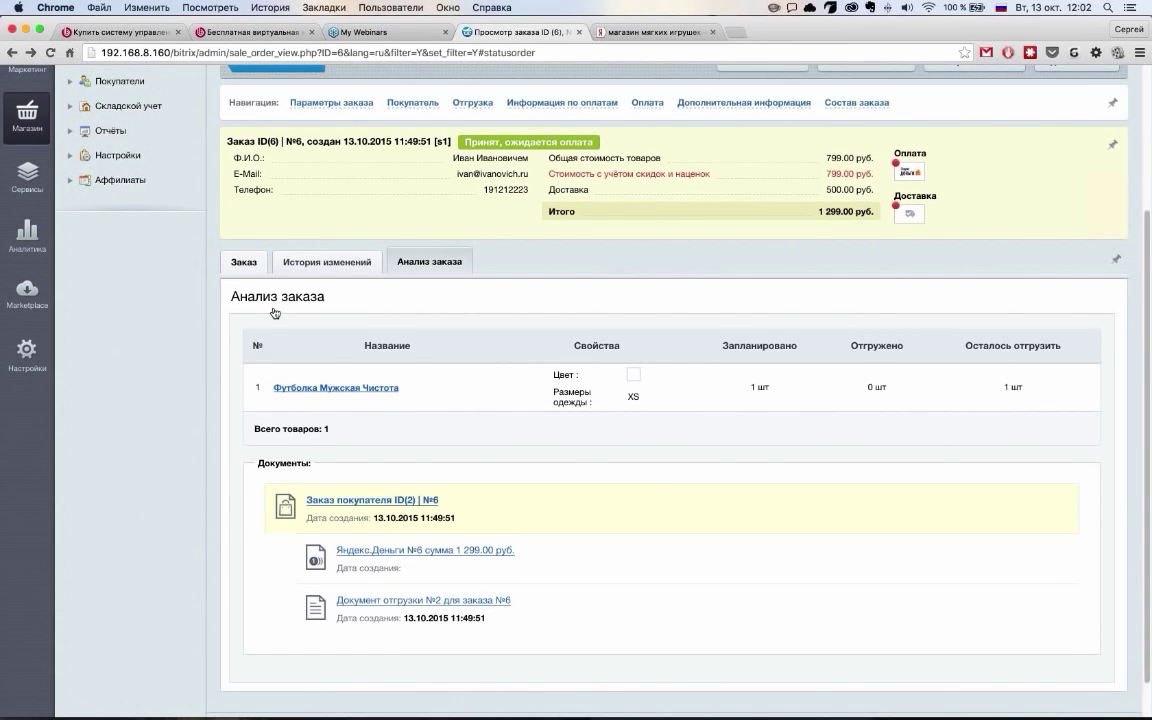
left_click(249, 265)
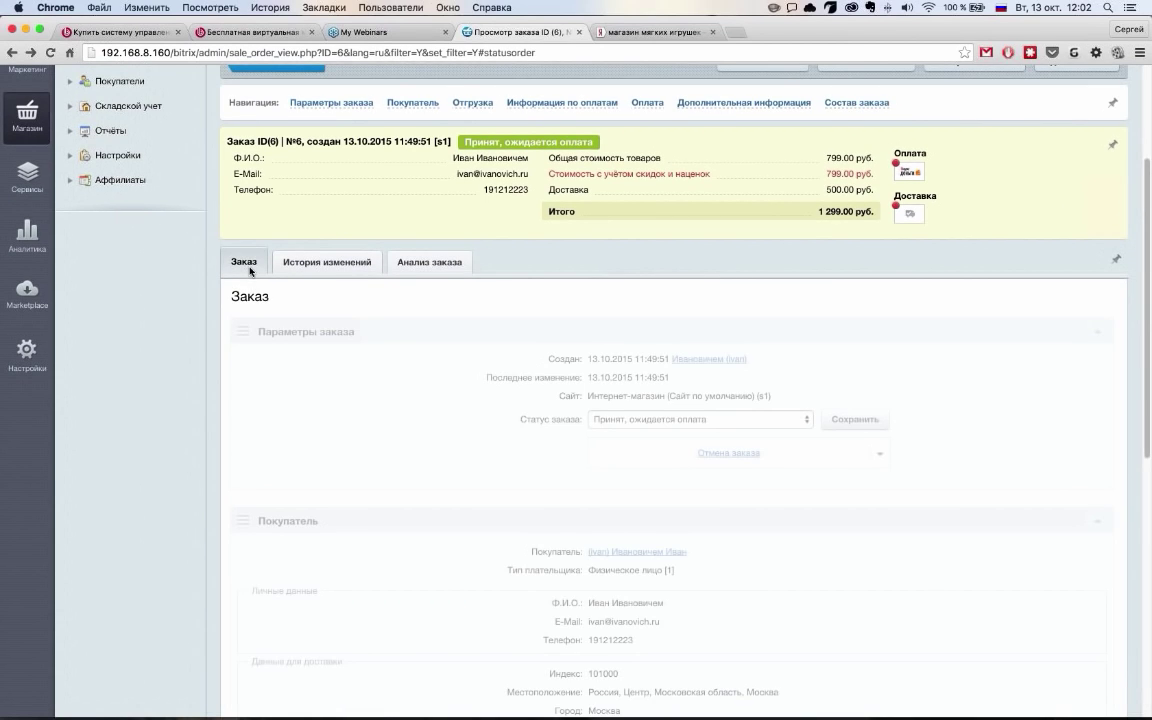
scroll(889, 261, "up", 4)
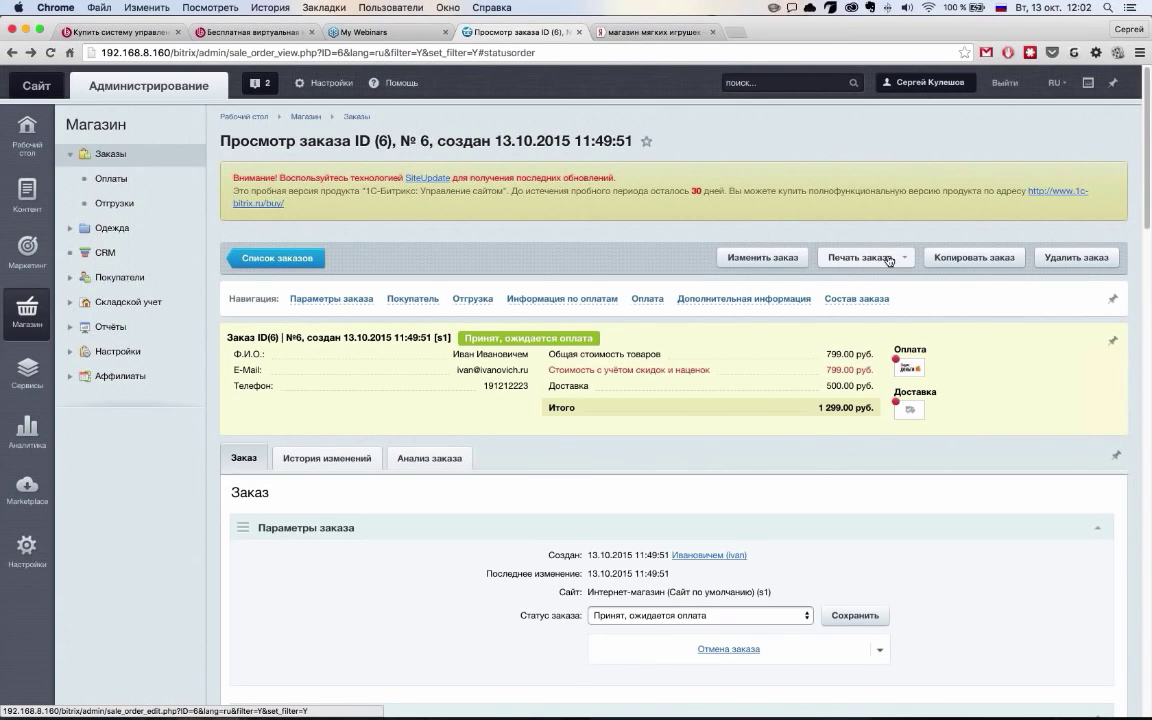
Open order №6 for editing and change the T-shirt size from XS to M
left_click(773, 257)
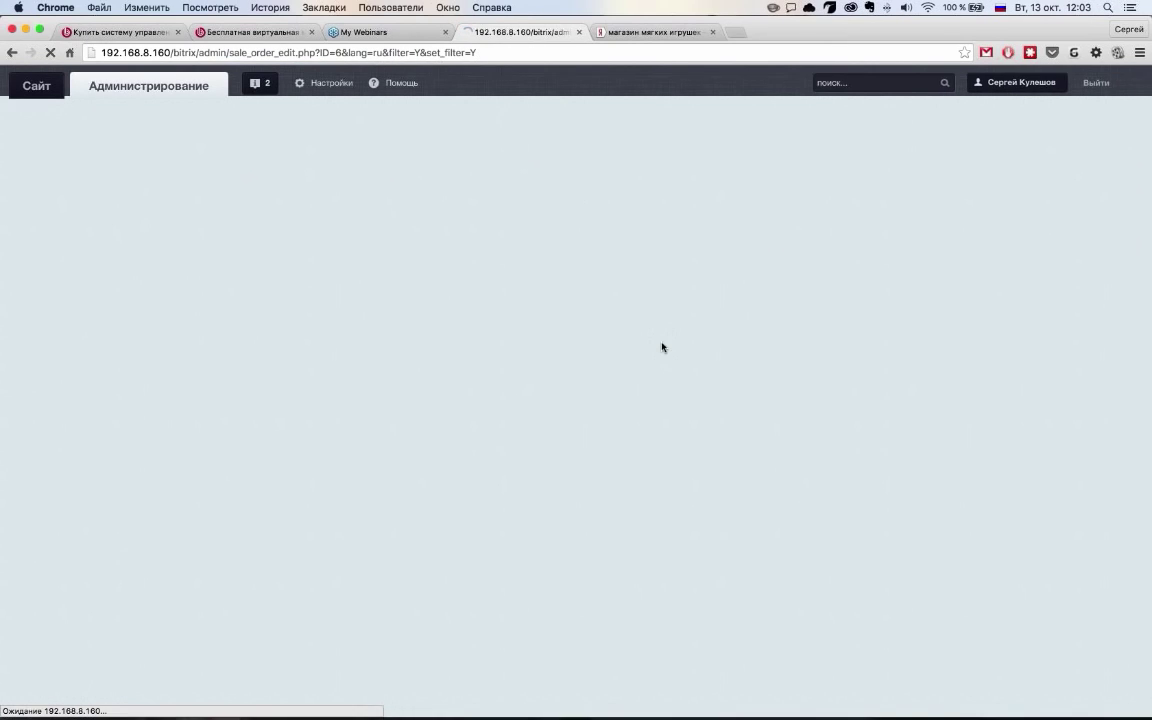
scroll(459, 434, "down", 2)
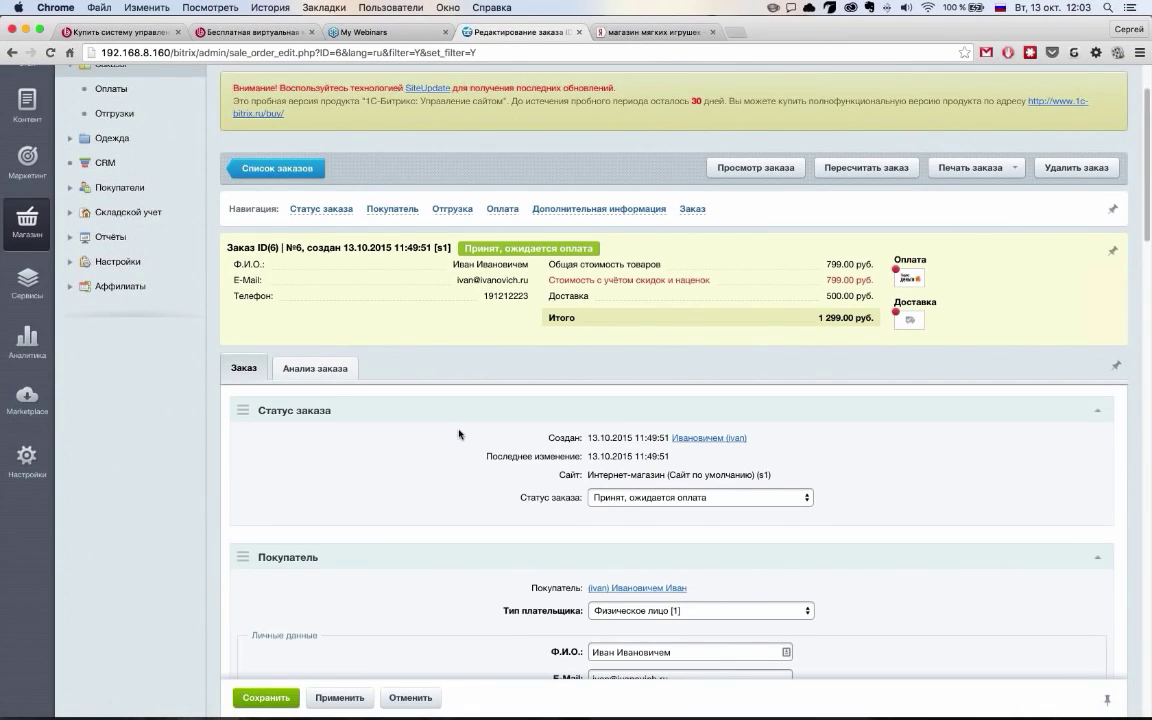
scroll(459, 434, "down", 5)
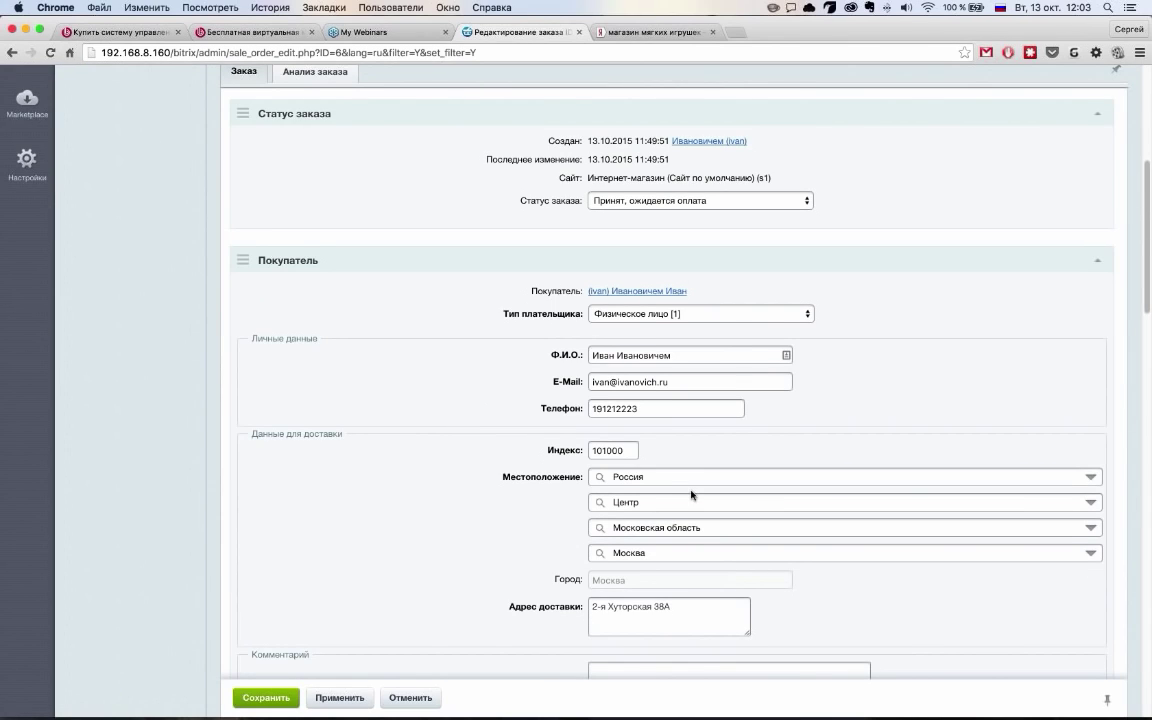
scroll(459, 434, "down", 10)
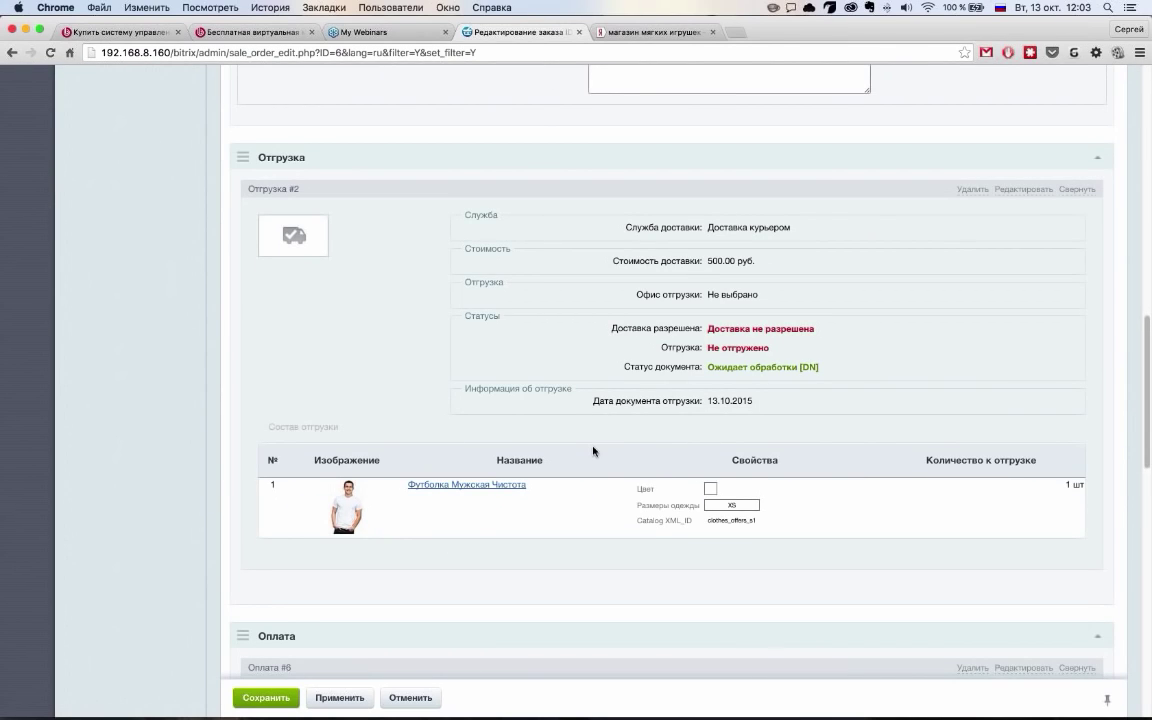
scroll(593, 451, "down", 3)
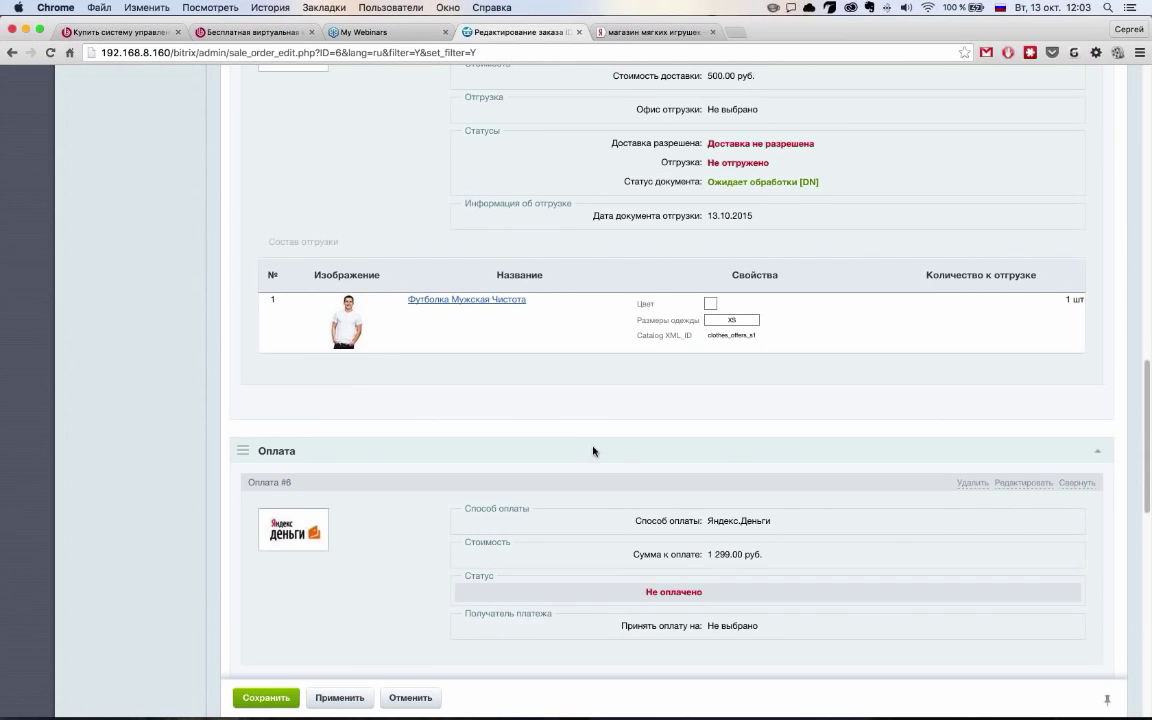
scroll(593, 451, "down", 10)
scroll(430, 444, "down", 1)
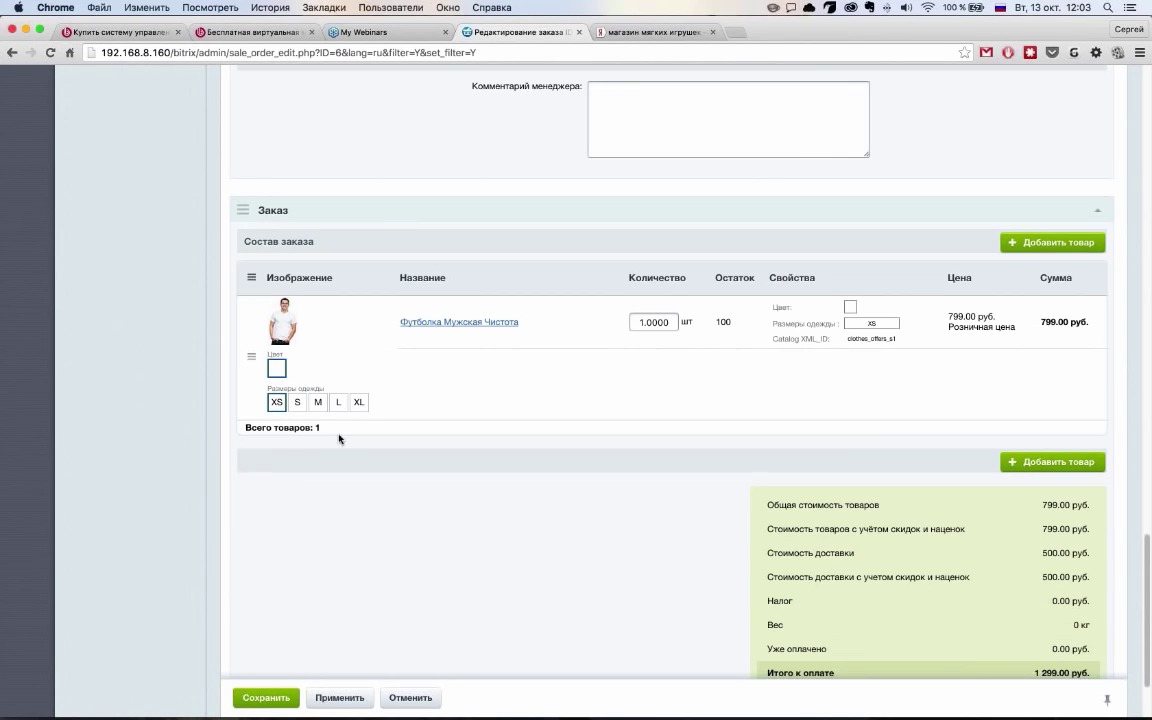
left_click(317, 402)
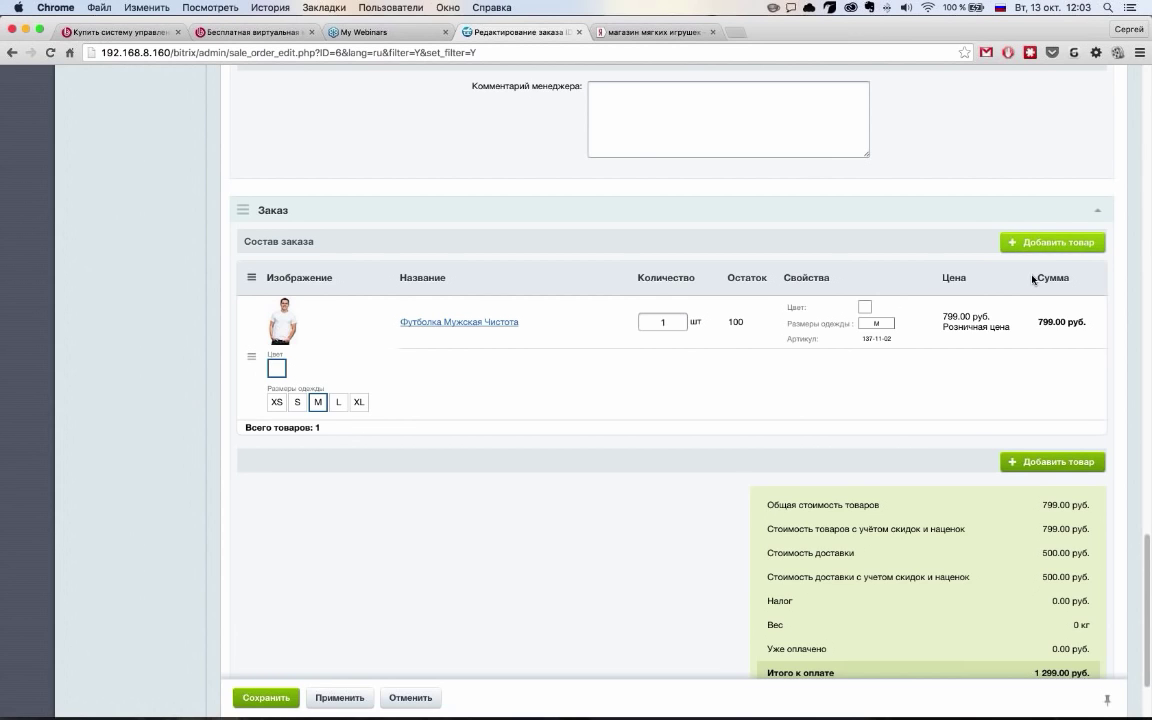
Add the blue size L Платье Модница на Прогулке (offer 7-92) from Платья to the order
left_click(1050, 242)
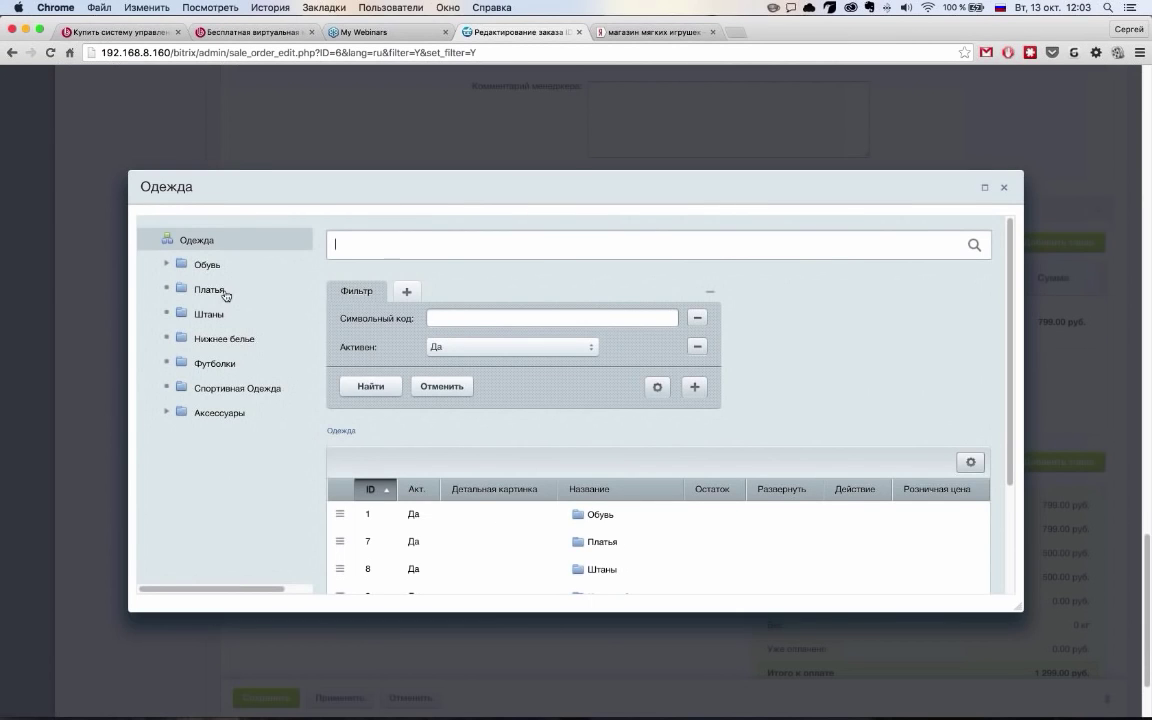
left_click(176, 291)
scroll(572, 473, "down", 1)
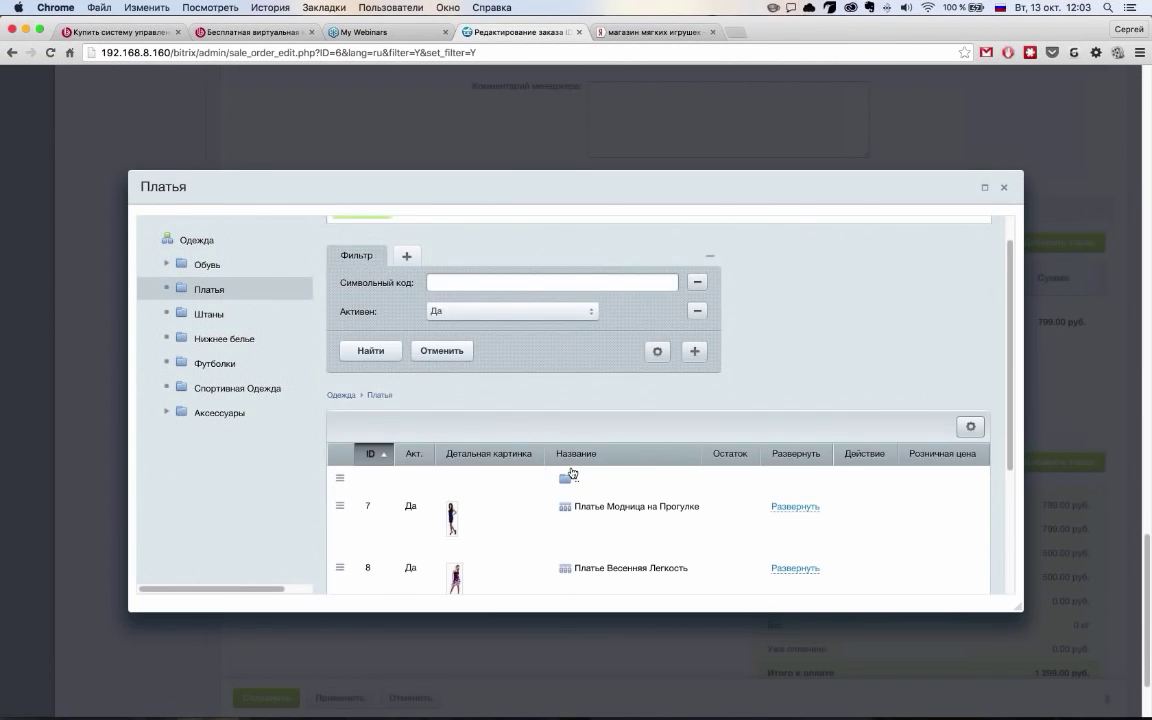
scroll(572, 473, "down", 2)
left_click(795, 449)
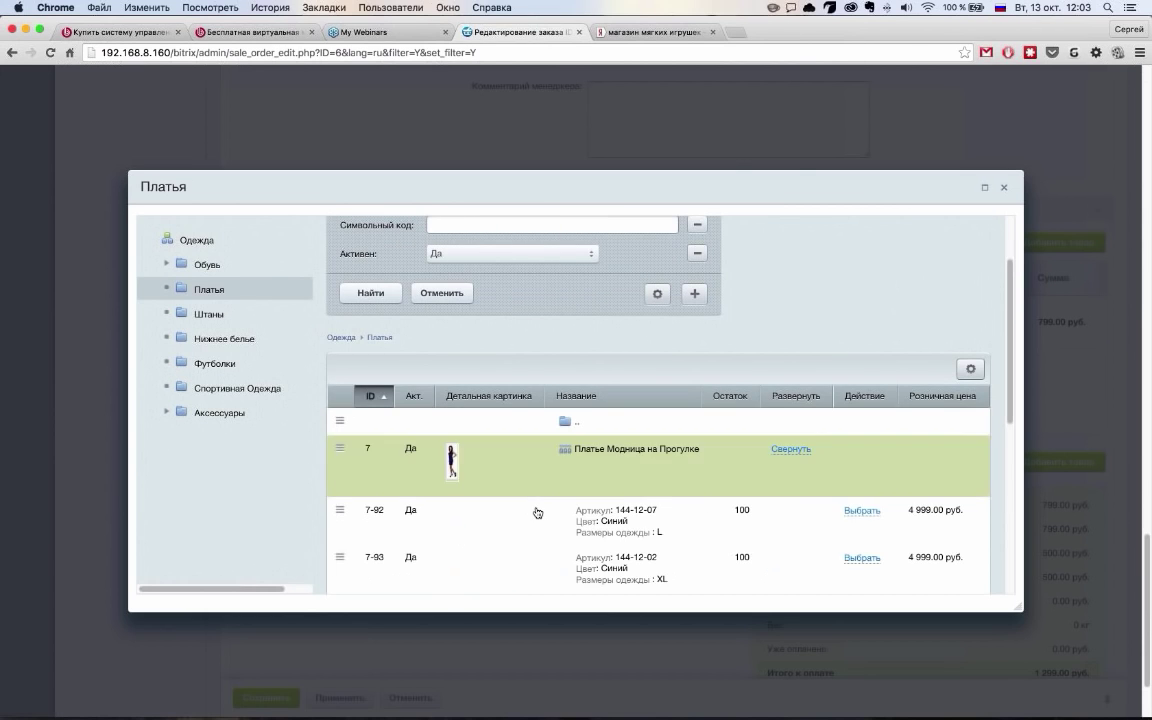
scroll(538, 513, "down", 6)
left_click(862, 380)
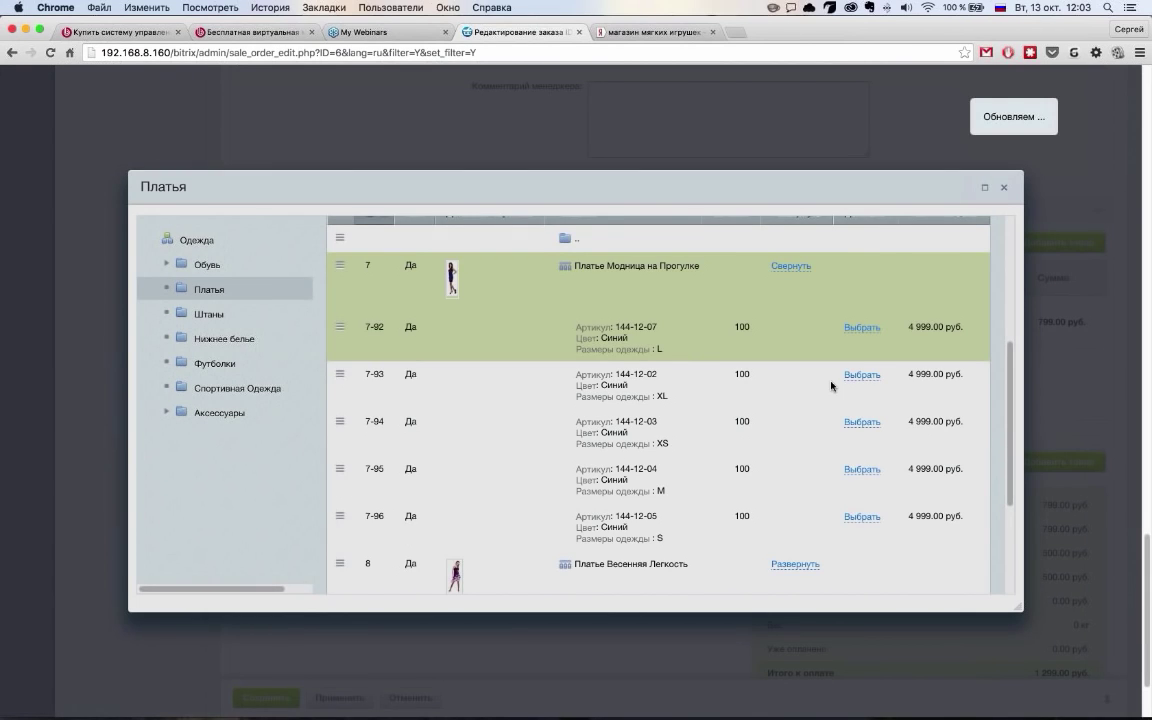
scroll(843, 414, "down", 1)
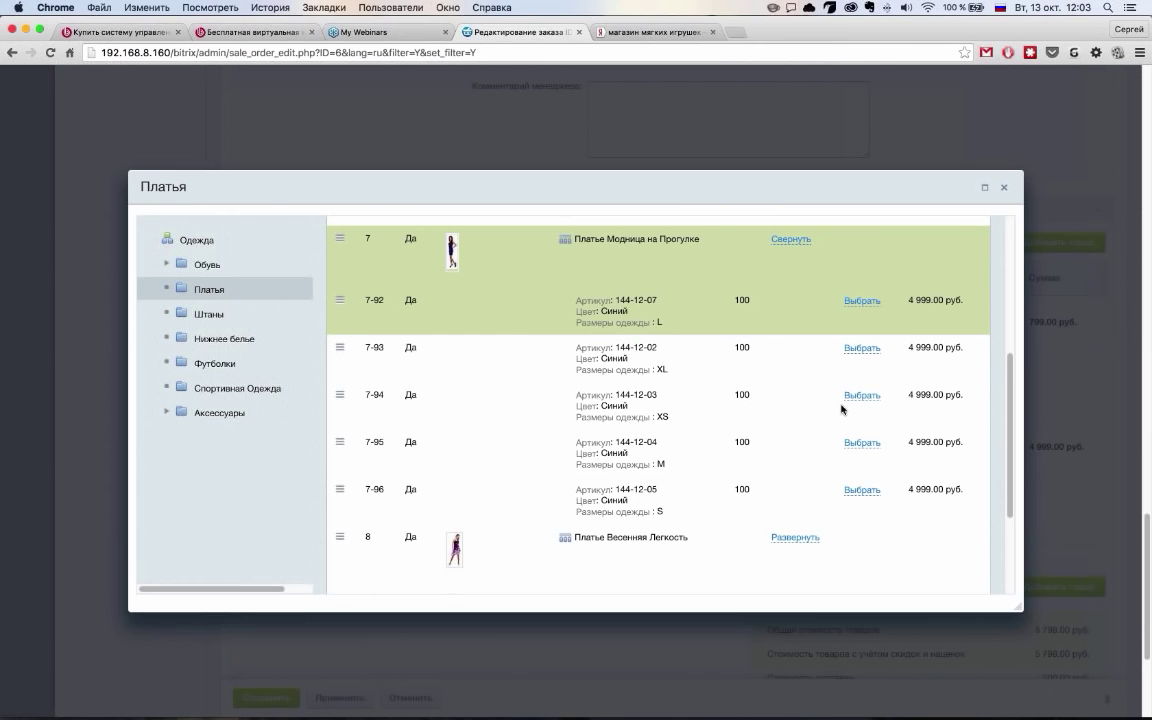
scroll(520, 495, "down", 3)
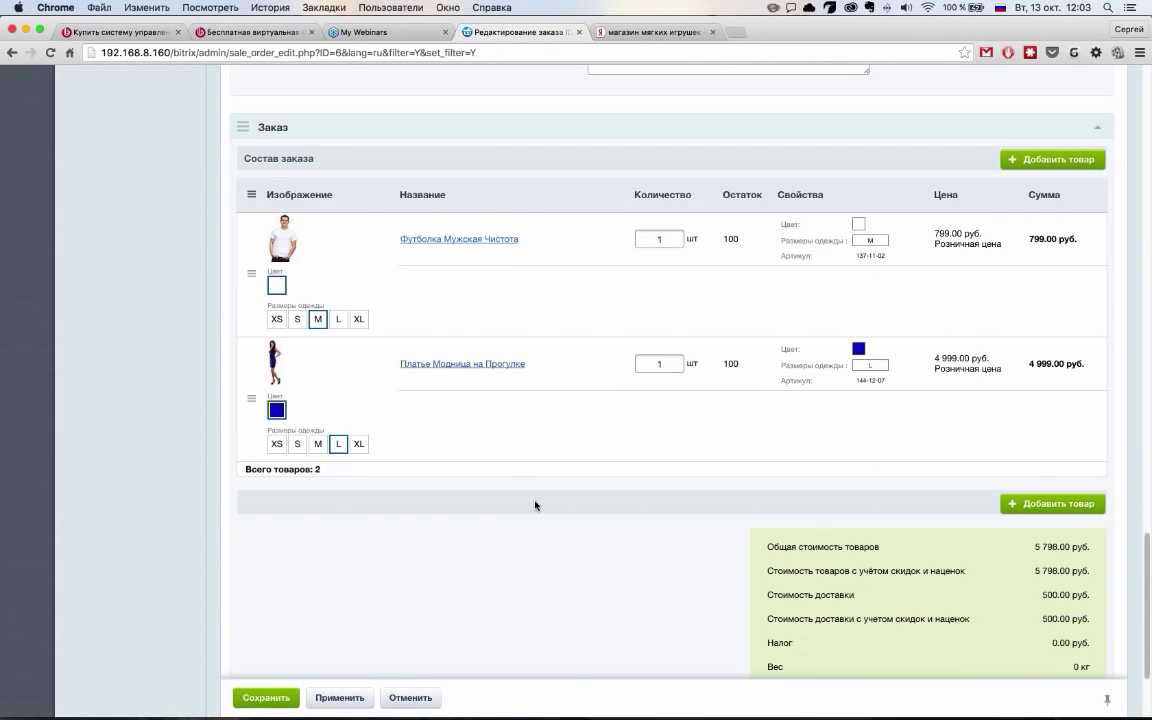
scroll(535, 505, "down", 6)
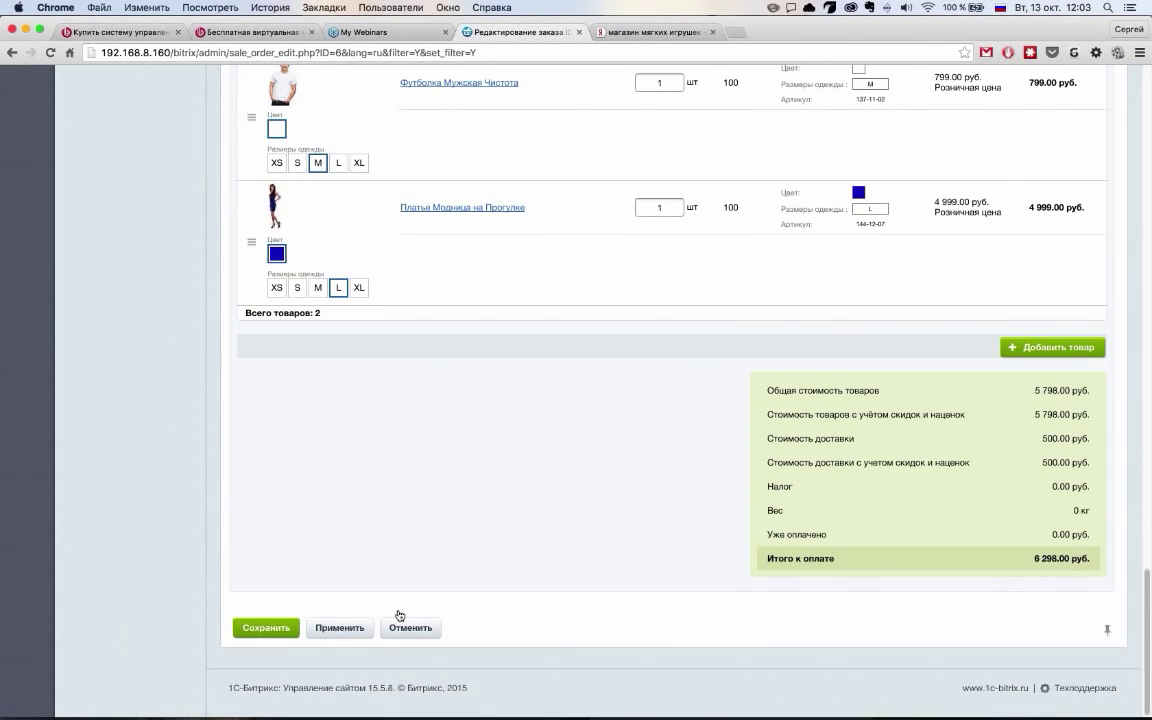
Apply order №6's changes for a 6 298.00 руб. total and collapse the Заказы sidebar node
left_click(340, 627)
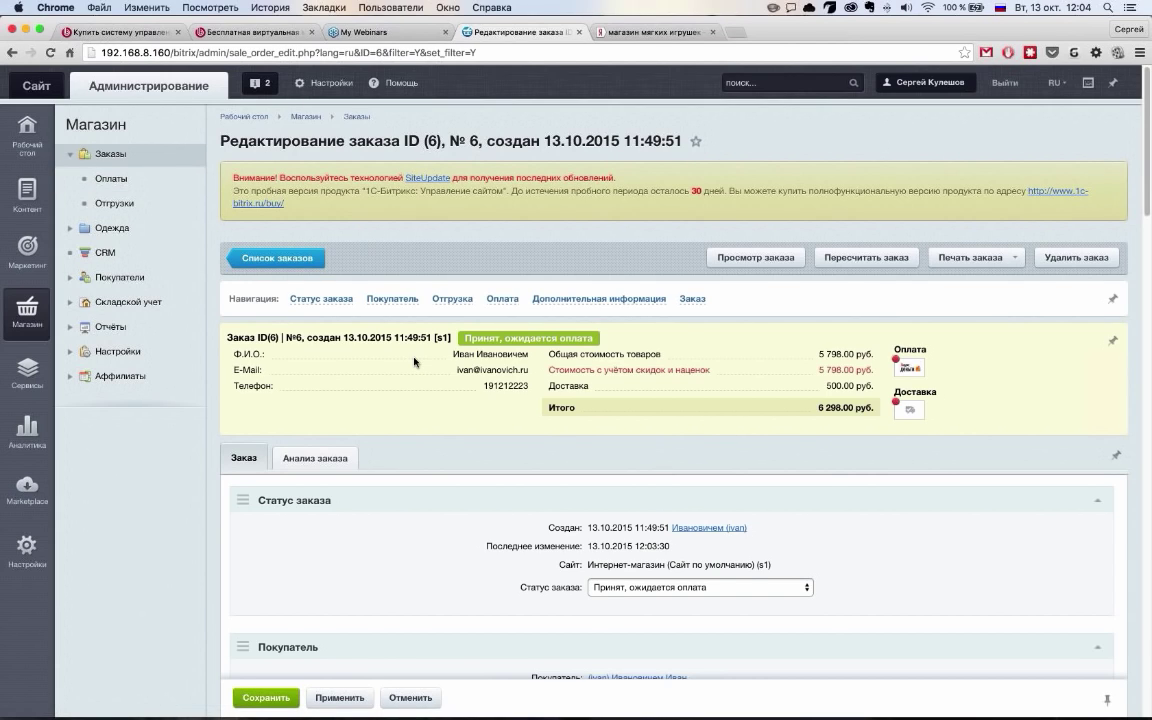
left_click(68, 156)
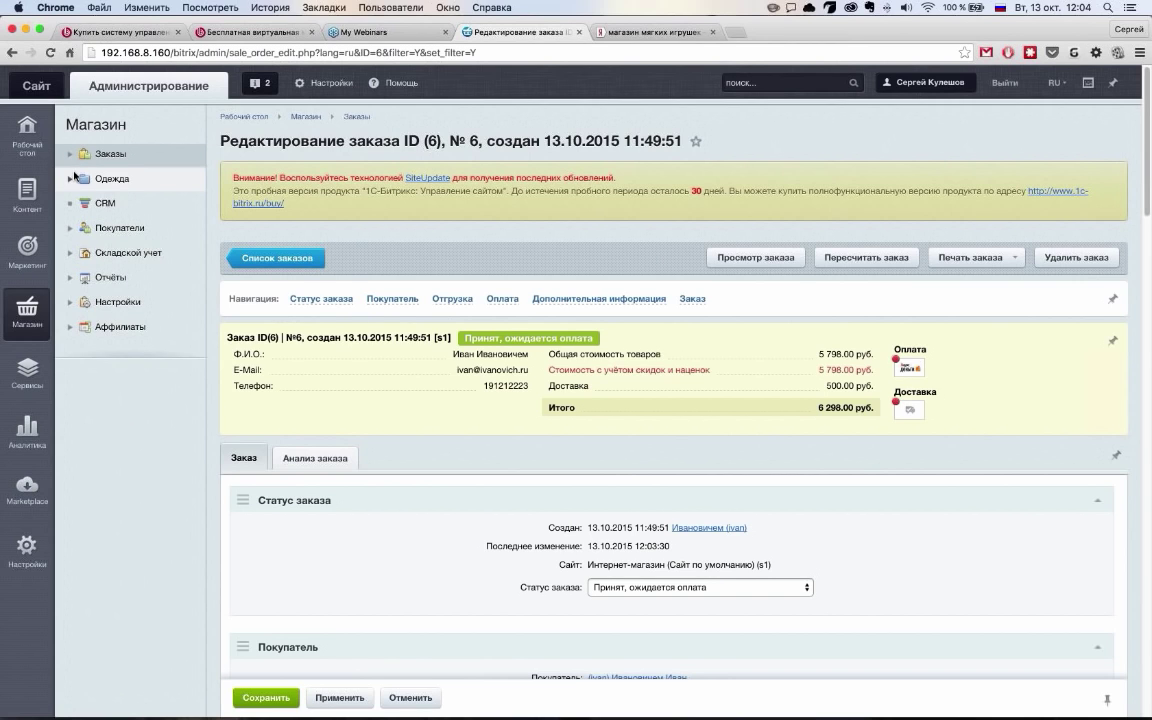
From the Одежда product list, open Штаны Полосатый Рейс (code pants-striped-flight, sort 810) for editing
left_click(74, 177)
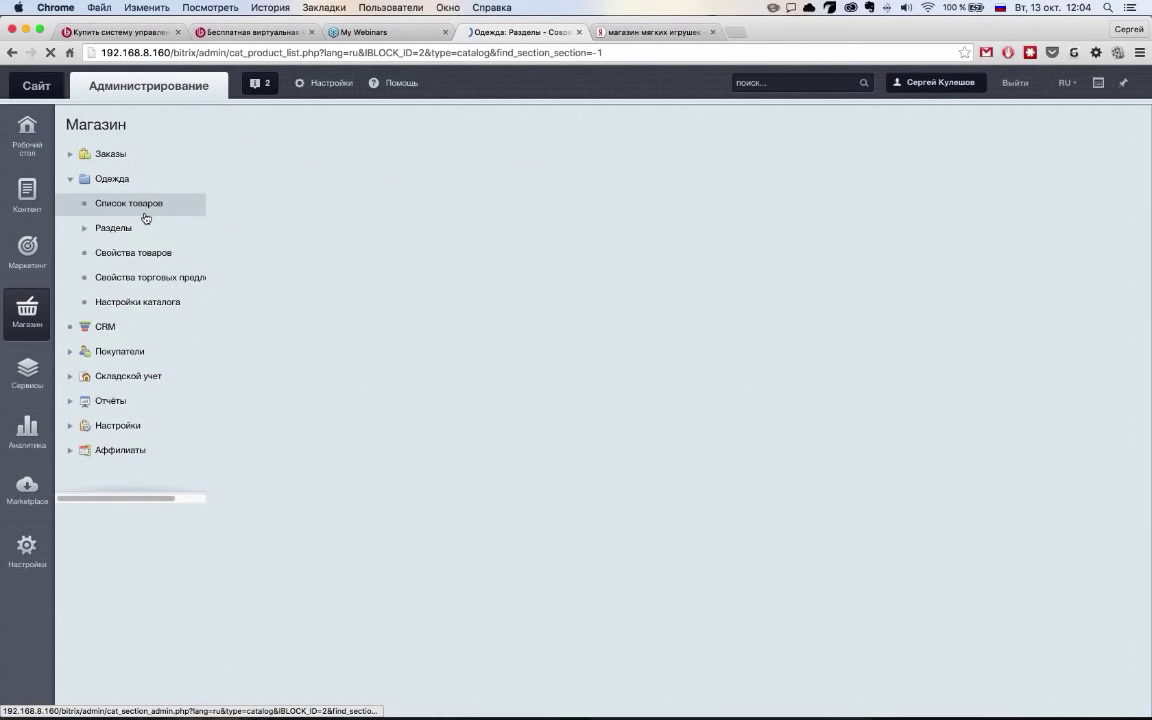
scroll(519, 443, "down", 5)
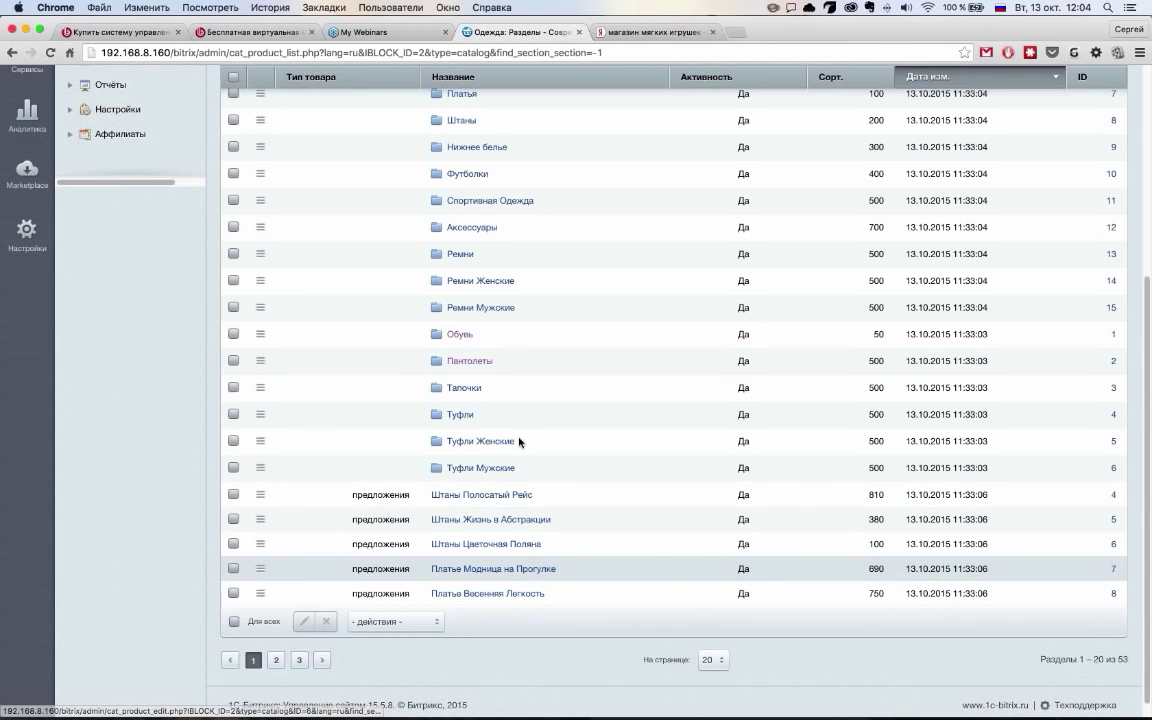
left_click(495, 494)
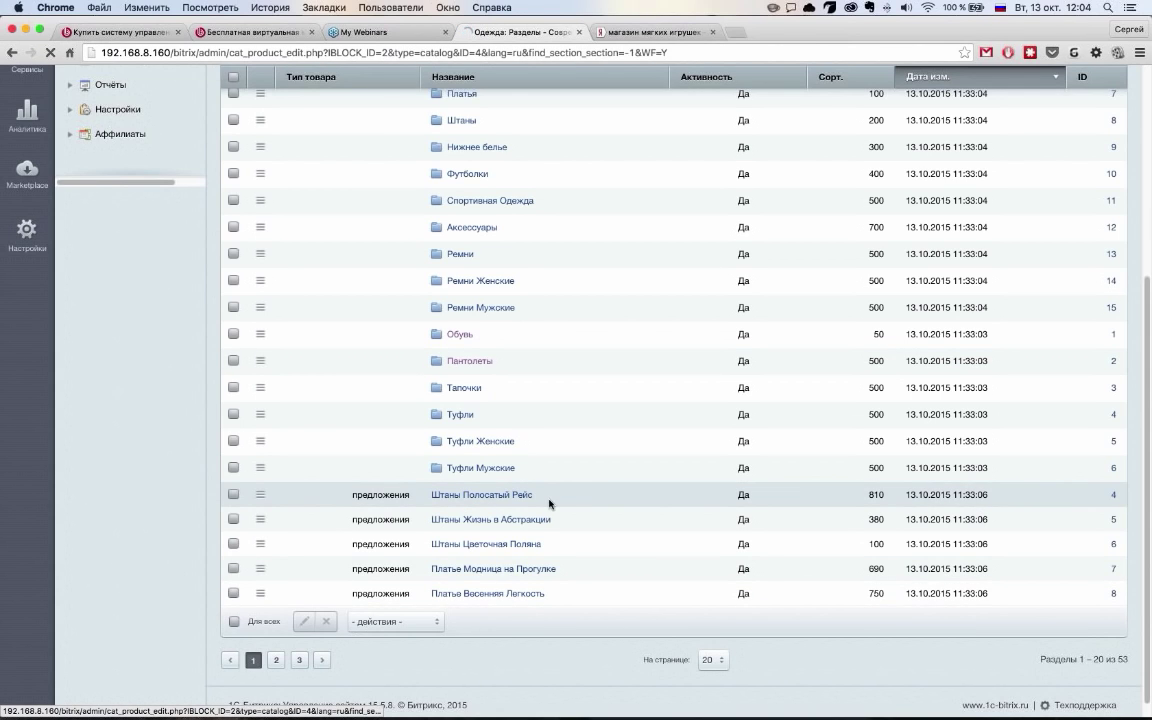
scroll(550, 500, "down", 3)
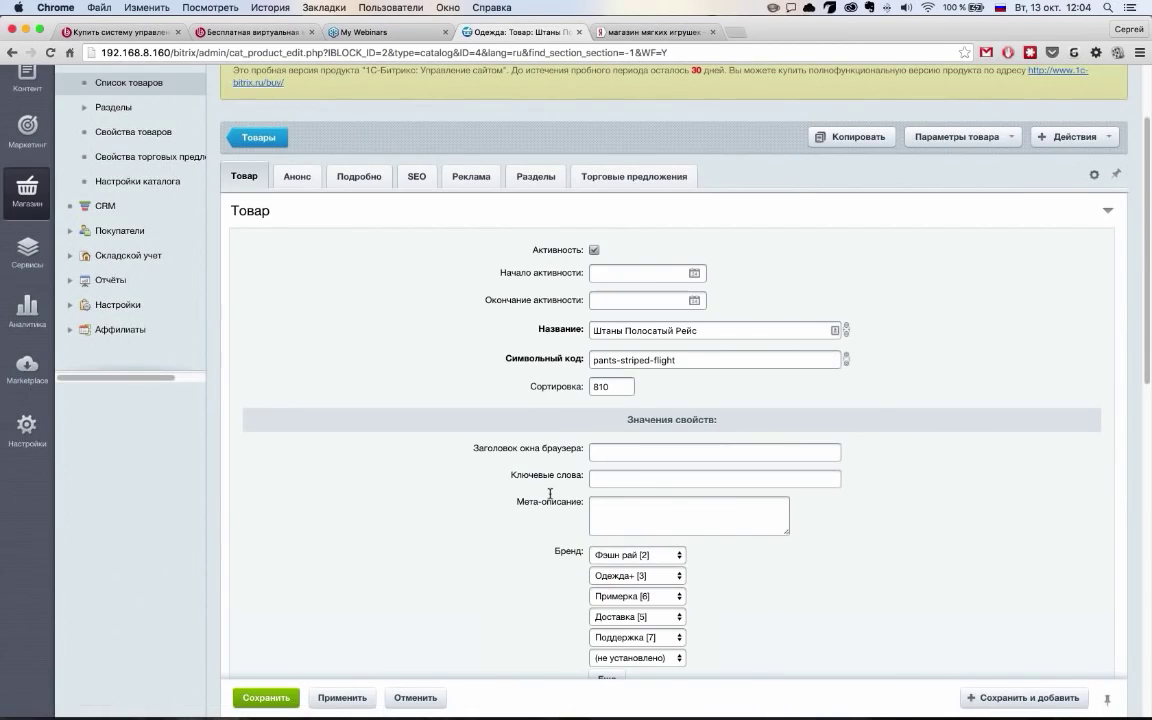
scroll(550, 493, "down", 5)
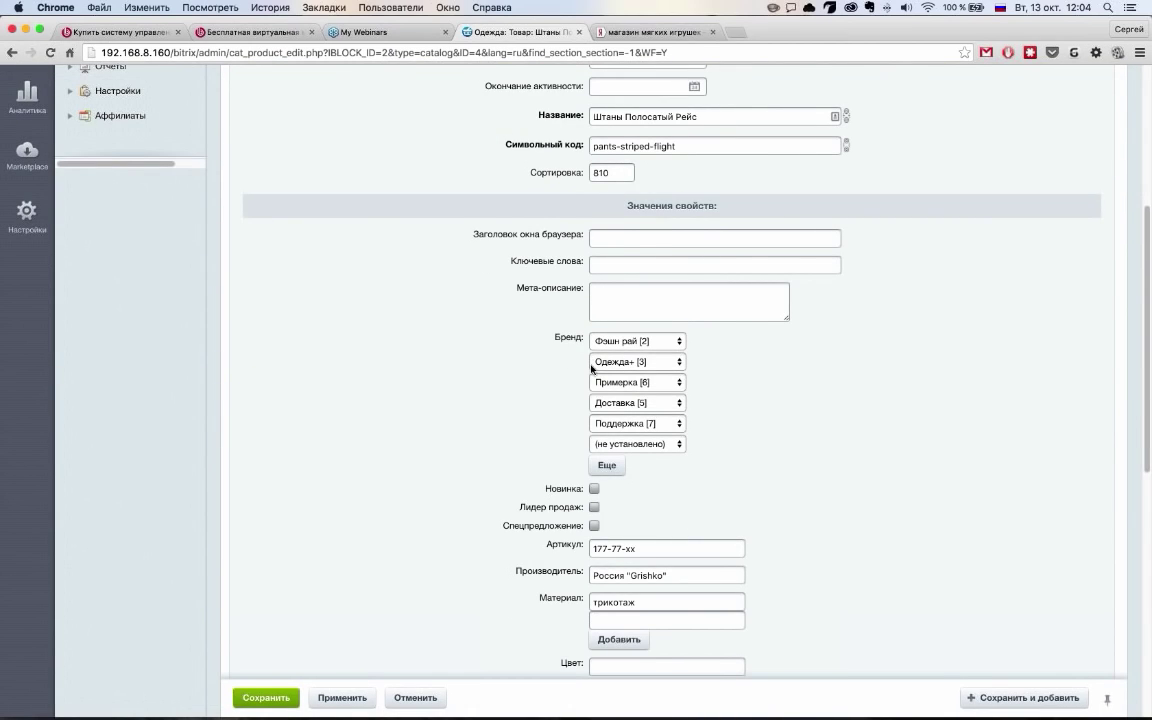
scroll(596, 438, "down", 12)
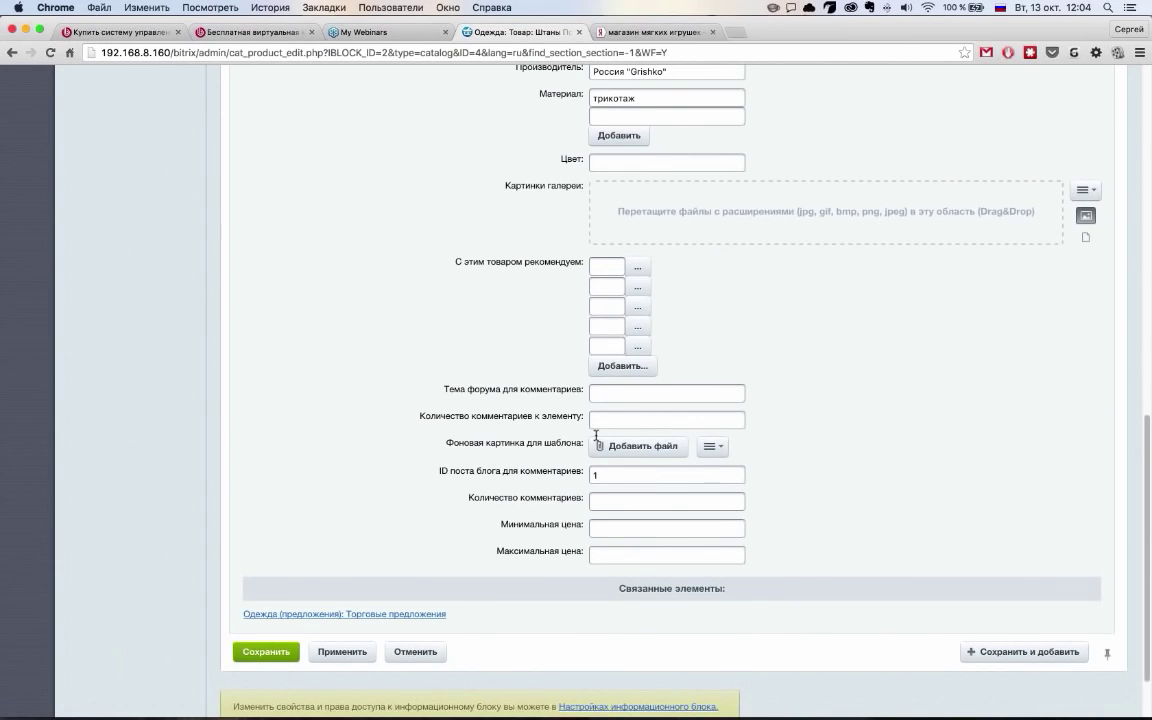
scroll(596, 435, "up", 20)
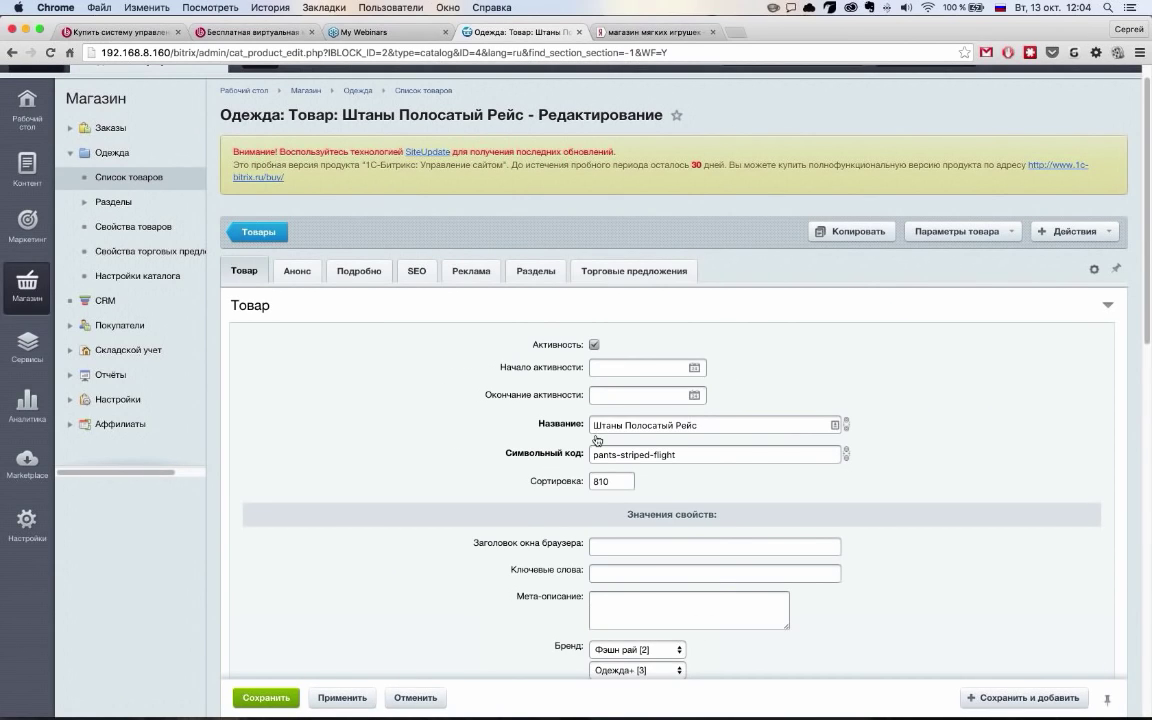
left_click(640, 271)
Open the Настроить column settings for the product's Торговые предложения table
scroll(663, 283, "down", 5)
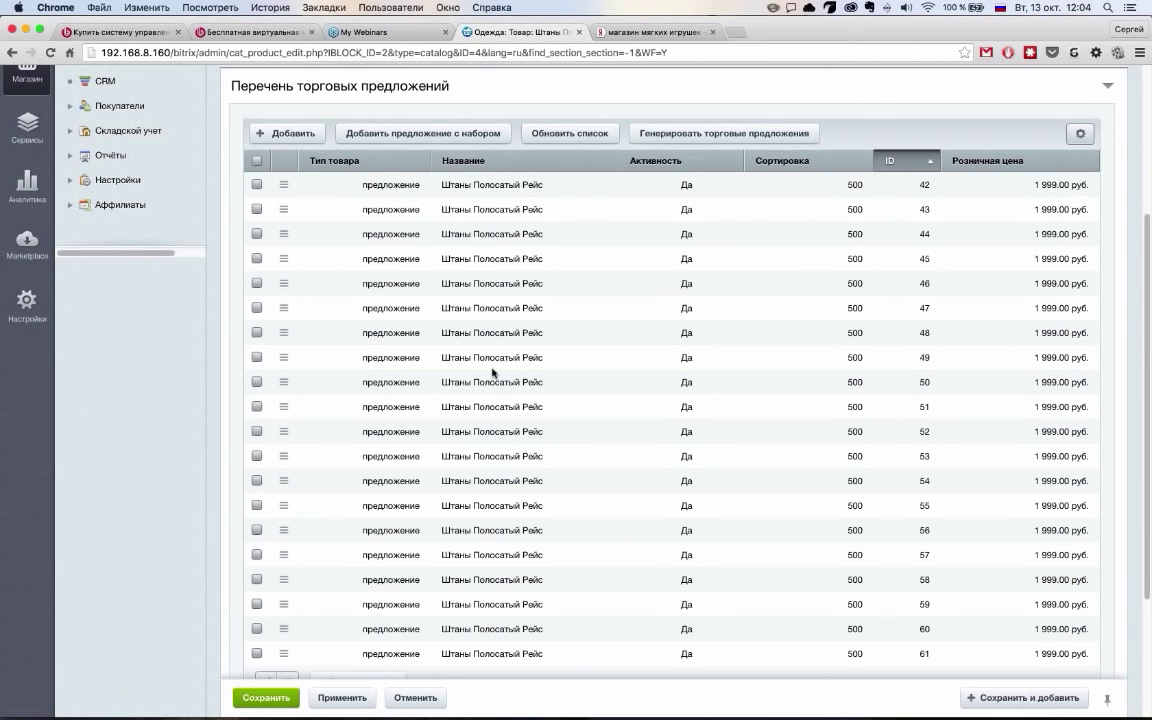
scroll(666, 310, "up", 1)
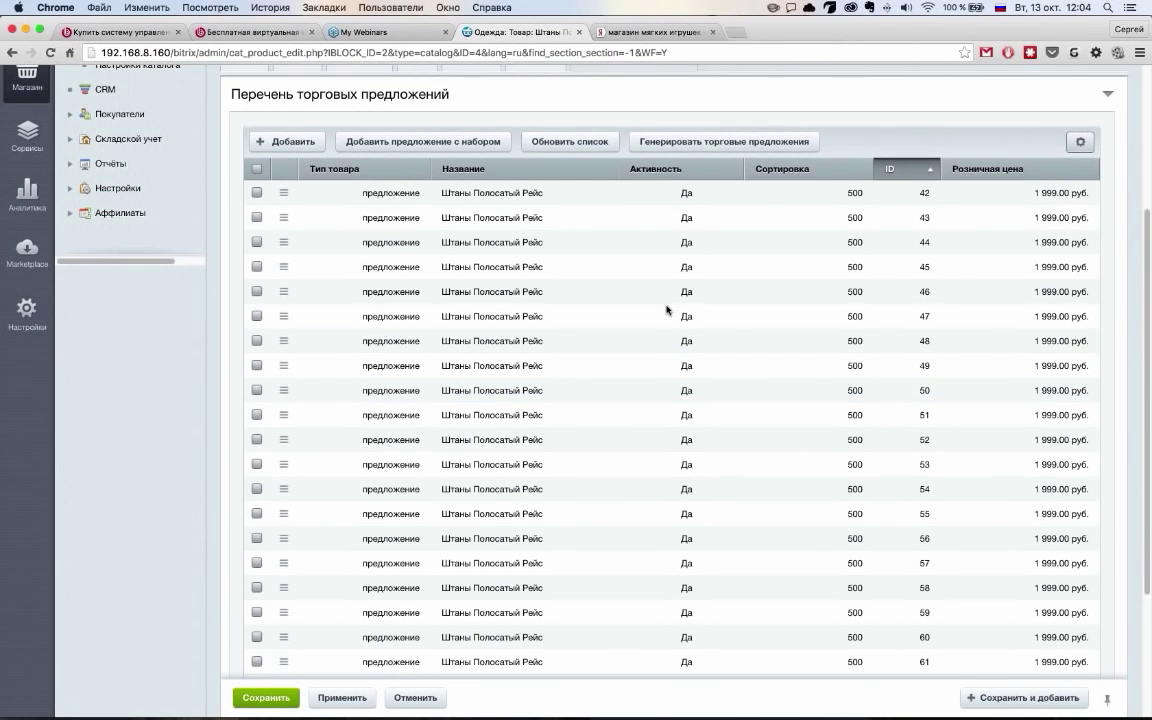
scroll(972, 221, "down", 3)
scroll(927, 266, "up", 1)
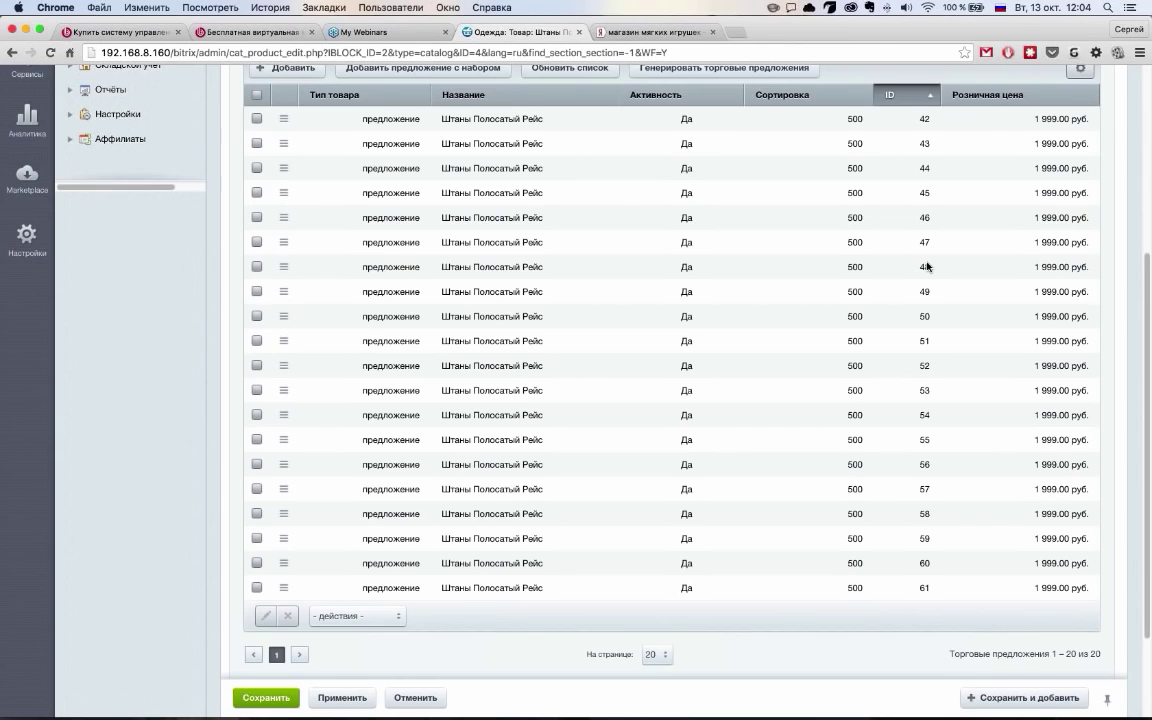
scroll(927, 266, "up", 2)
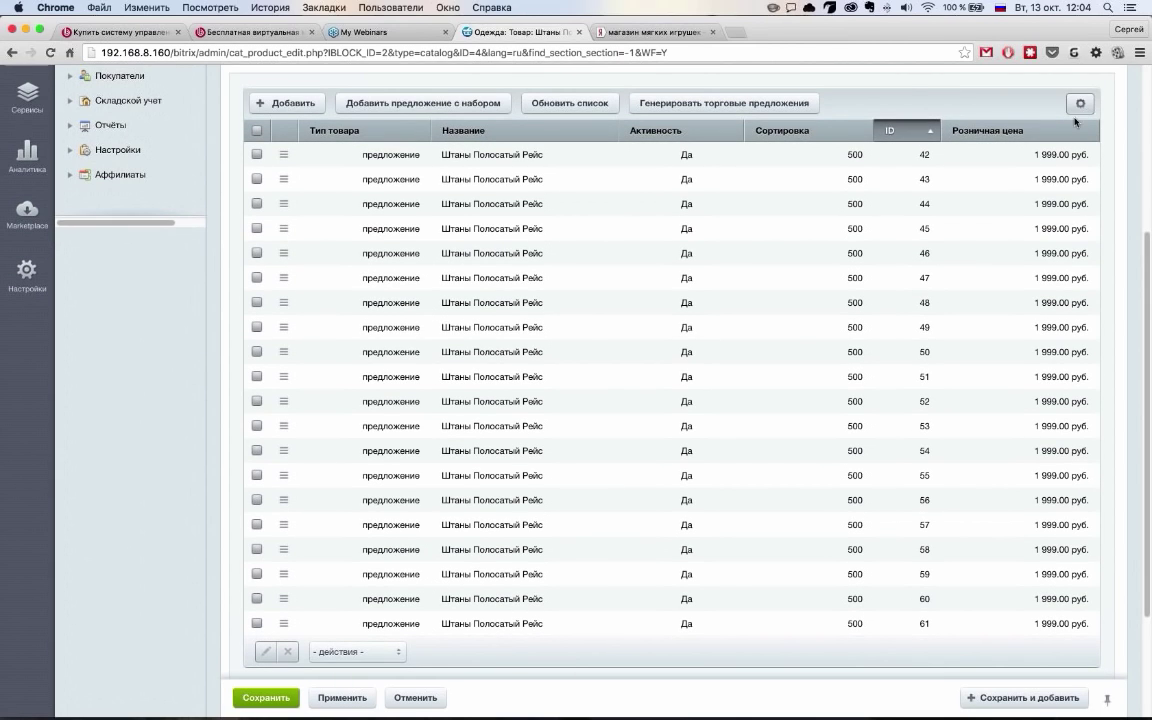
left_click(1081, 106)
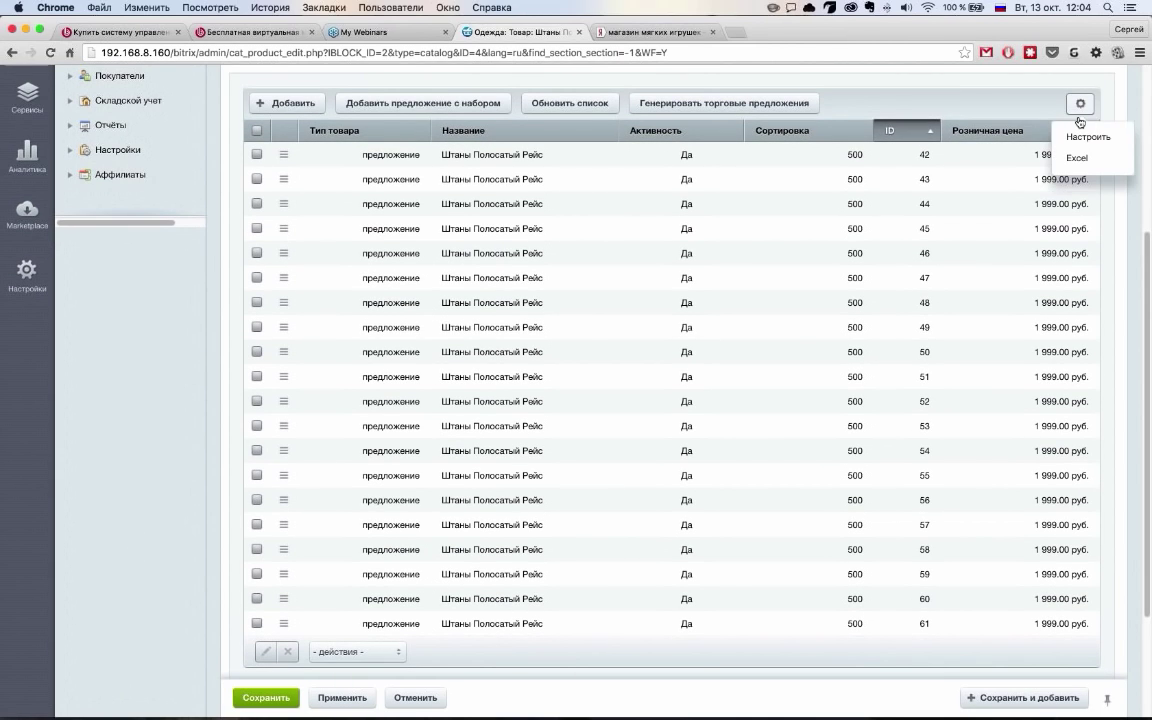
left_click(1088, 136)
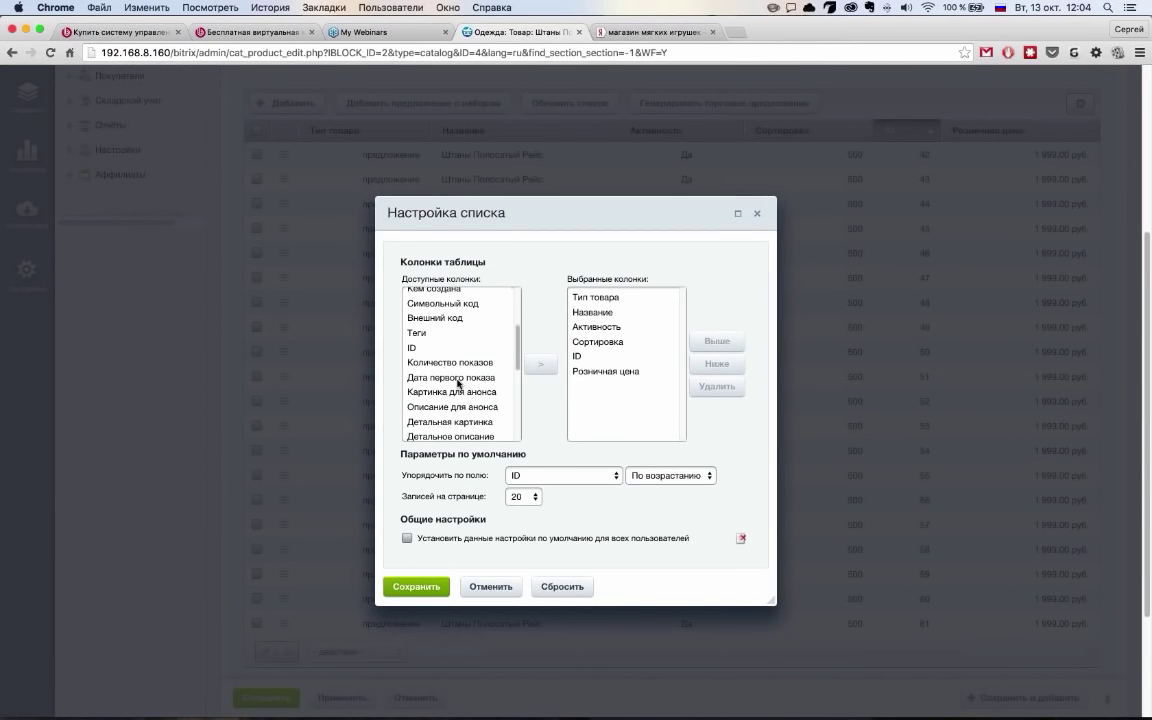
Add the Цвет, Размеры обуви and Размеры одежды columns to the offers table and save
scroll(460, 380, "down", 3)
left_click(468, 374)
left_click(472, 388, "shift")
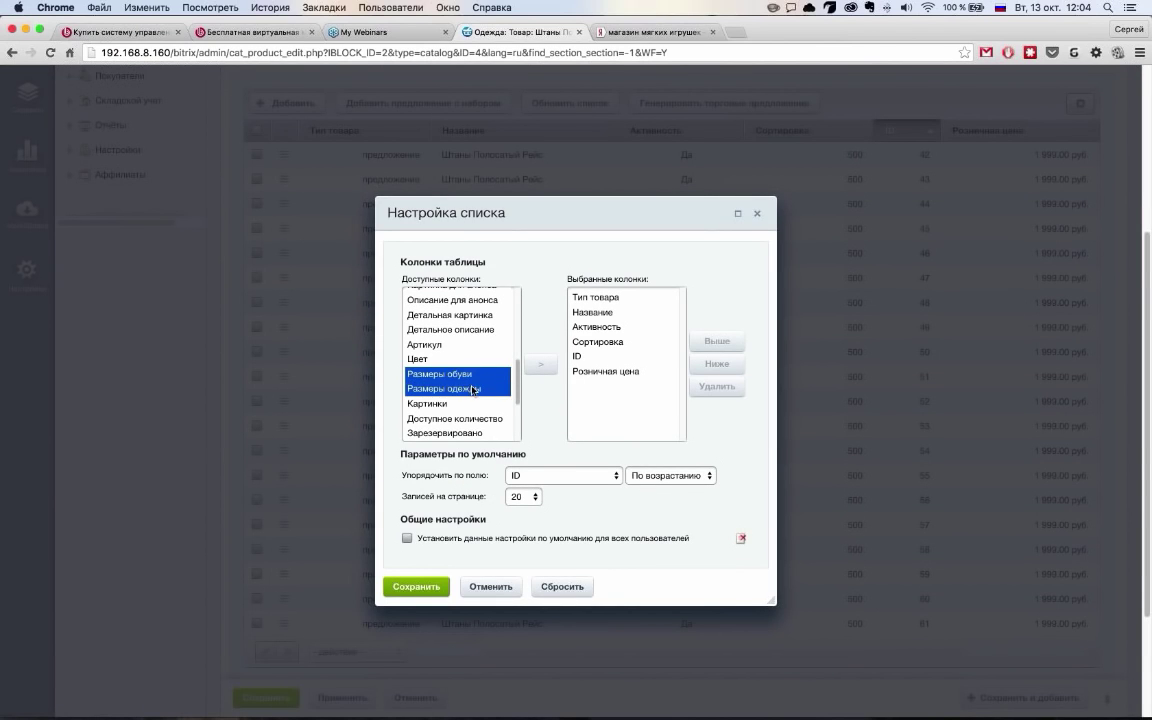
left_click(417, 358, "super")
left_click(540, 364)
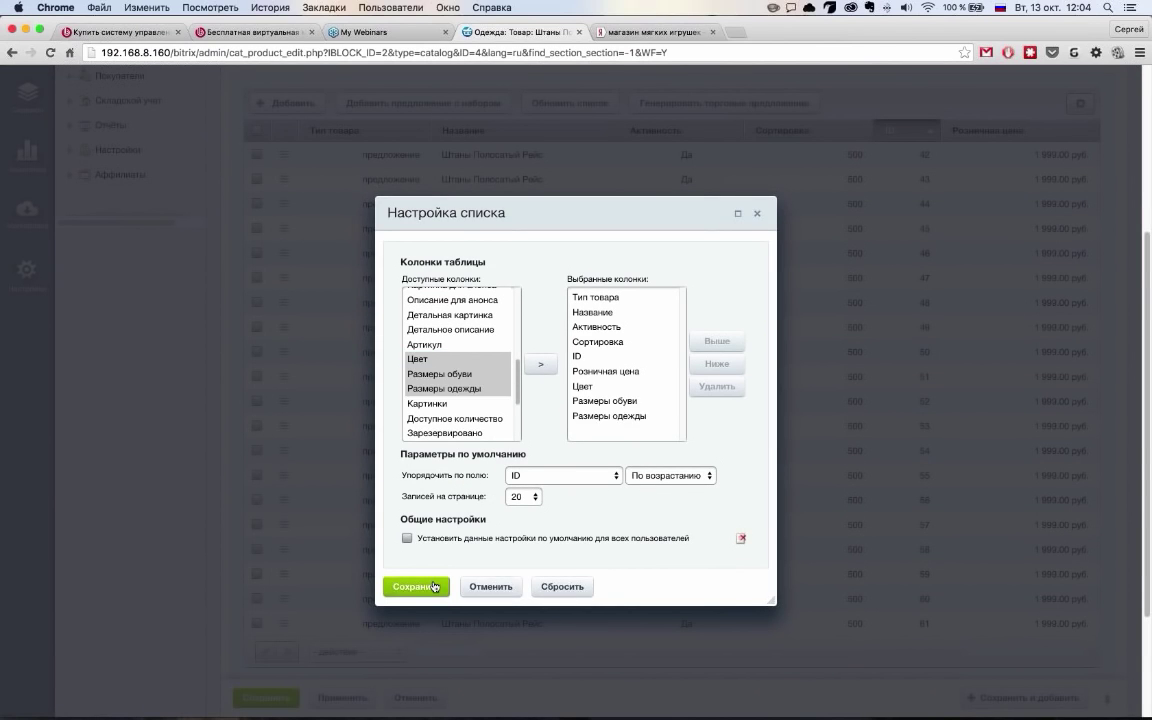
left_click(434, 587)
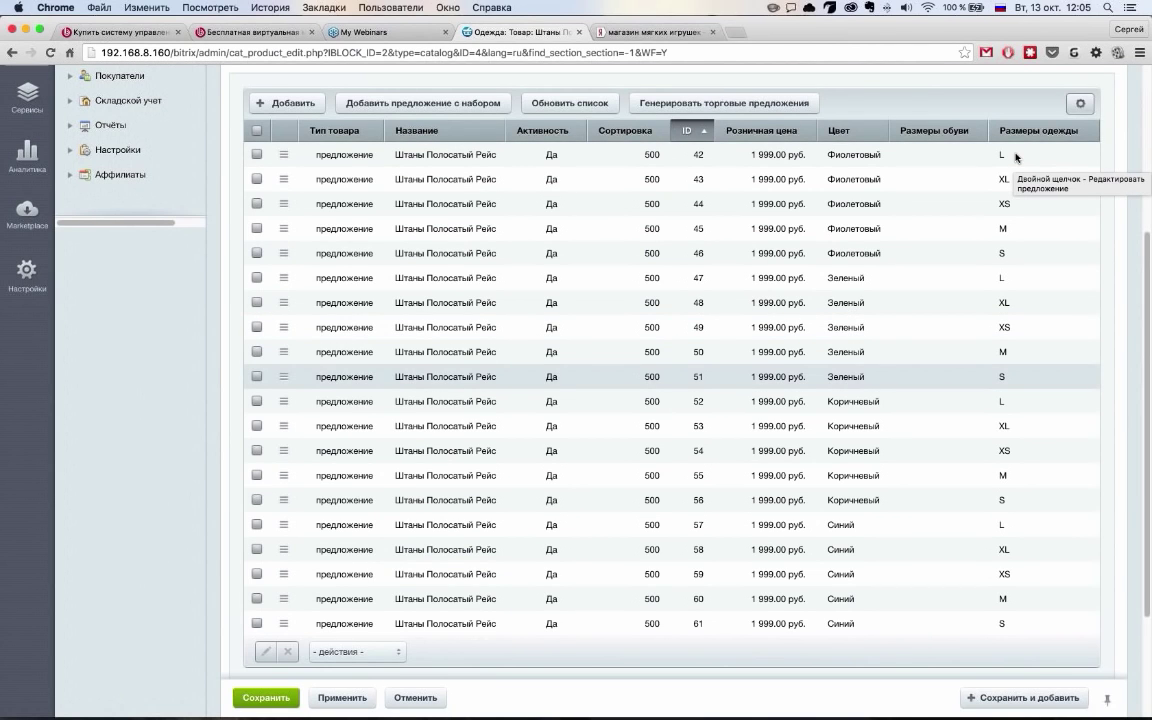
Add the Картинки column to the offers table, replacing the briefly added Картинка для анонса
left_click(1080, 103)
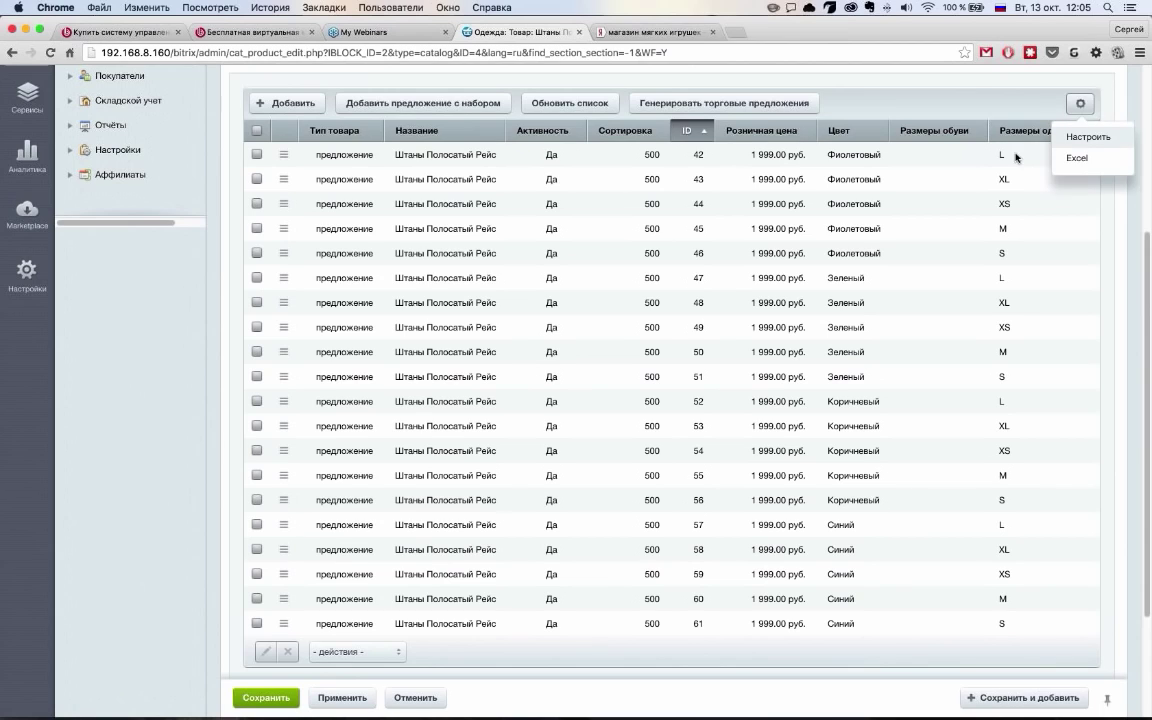
scroll(470, 395, "down", 5)
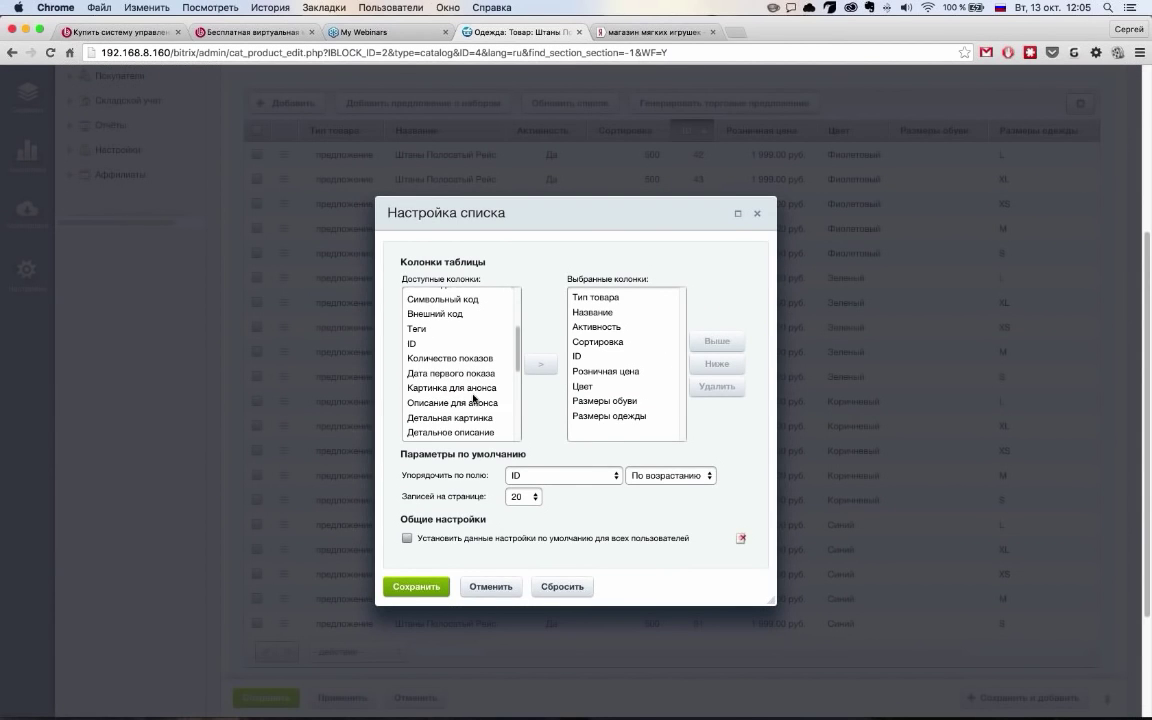
left_click(455, 370)
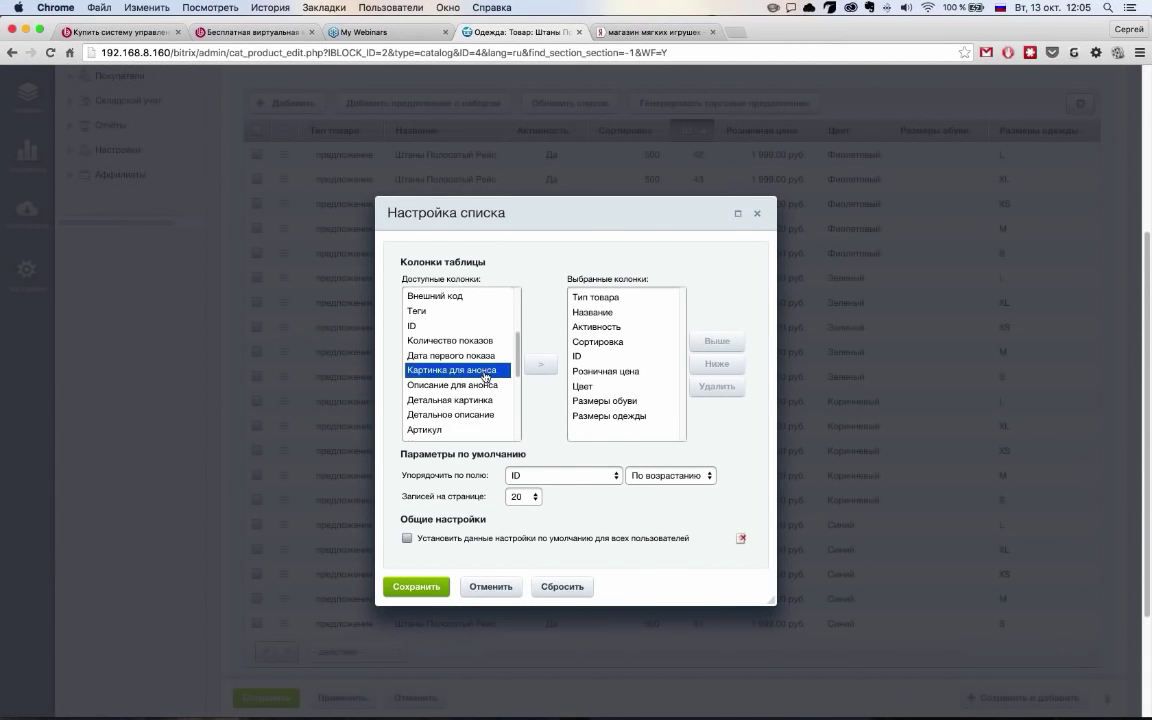
double_click(465, 371)
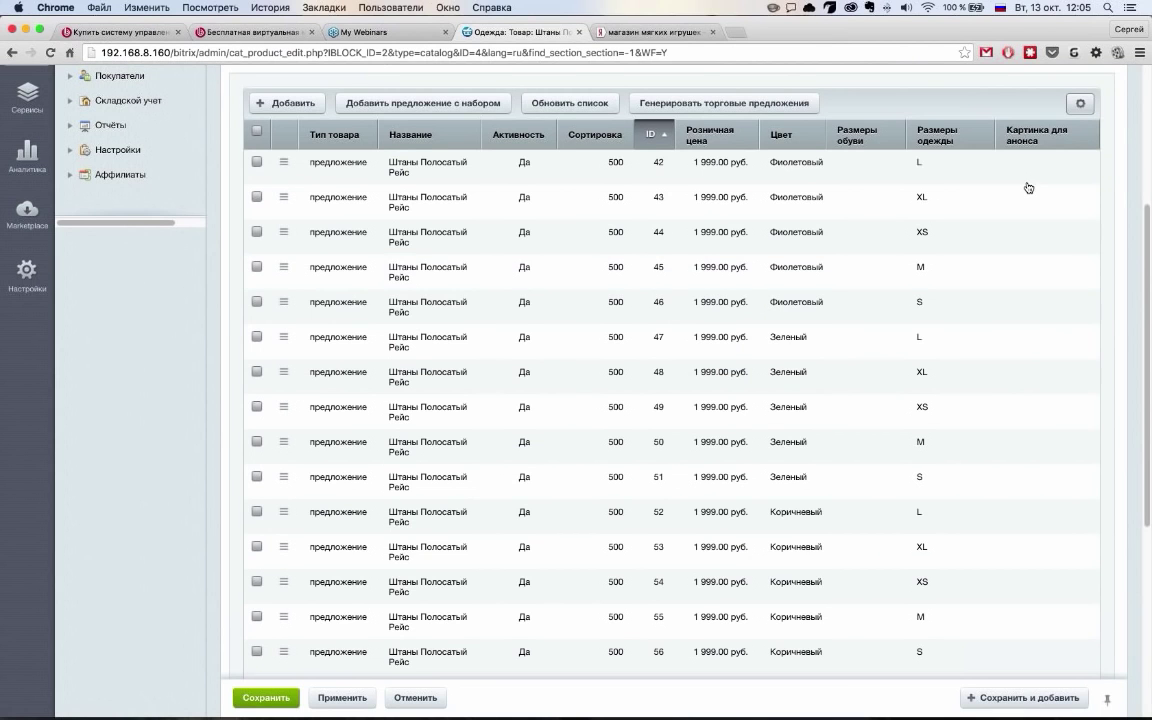
left_click(1086, 136)
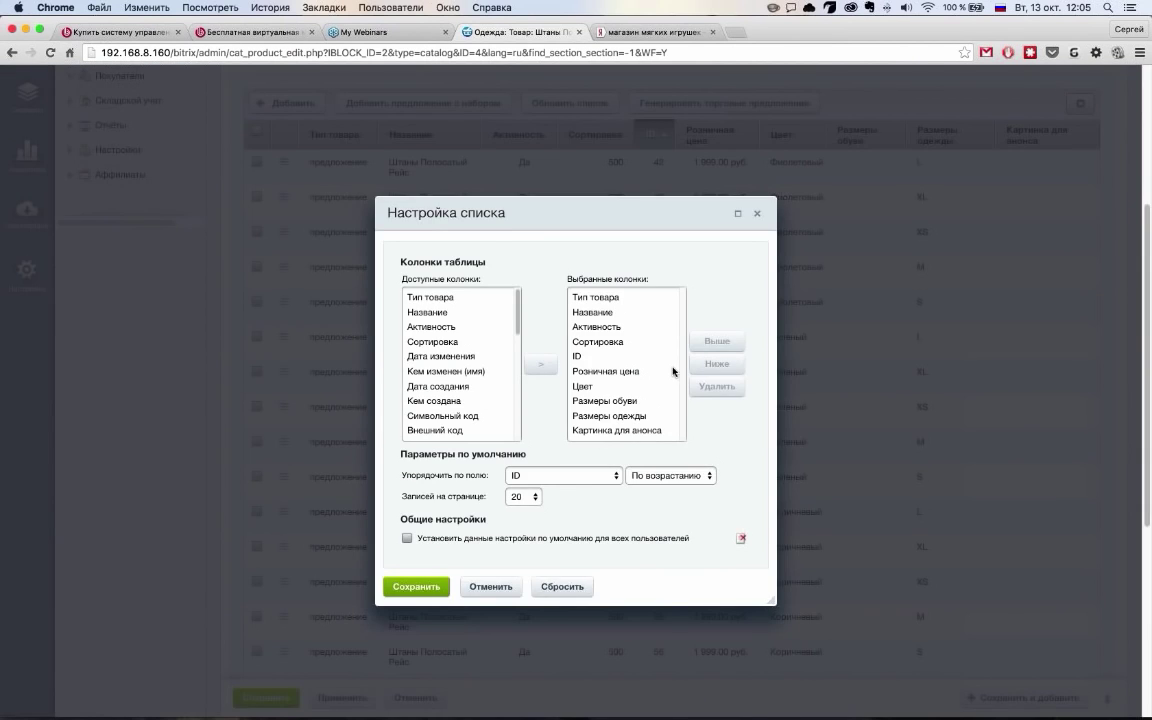
scroll(641, 548, "down", 1)
scroll(641, 548, "up", 5)
double_click(650, 605)
scroll(449, 538, "down", 1)
scroll(449, 538, "down", 5)
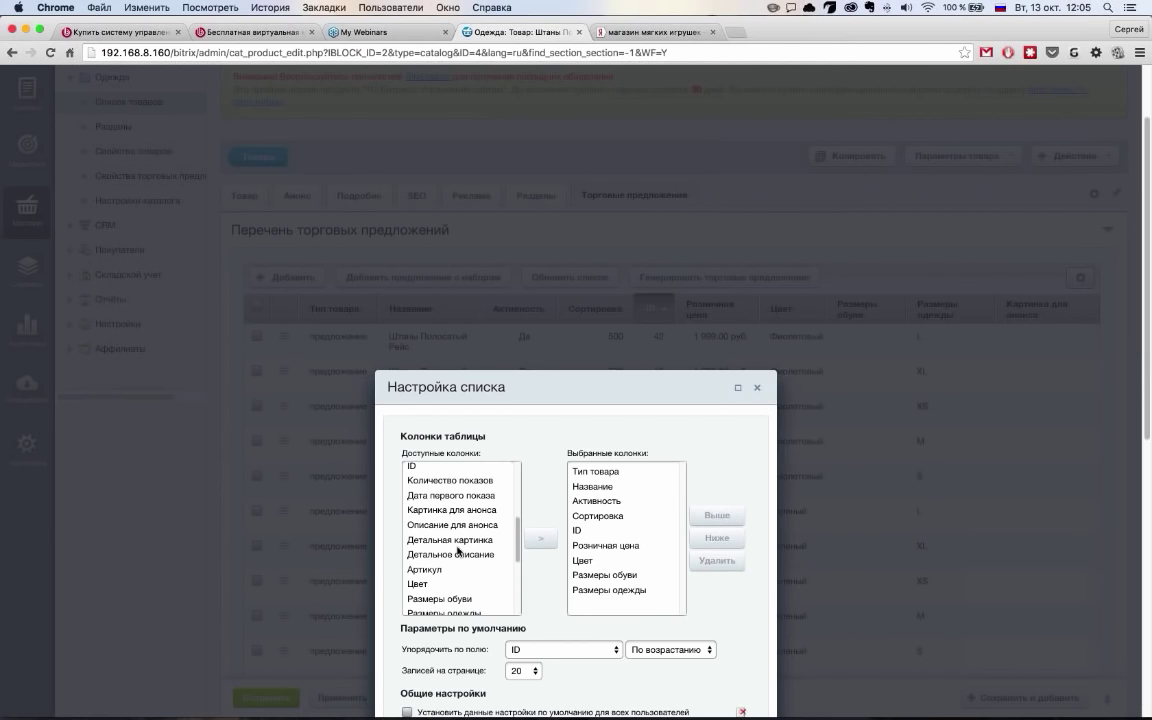
scroll(457, 548, "down", 3)
double_click(500, 565)
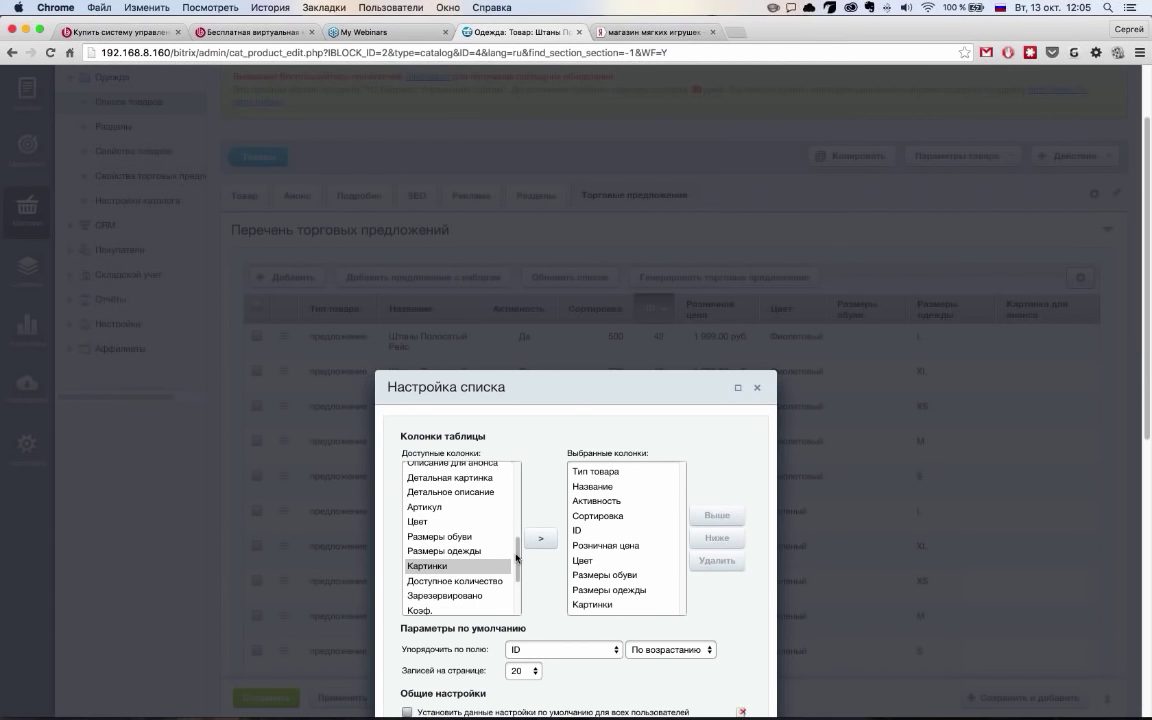
scroll(535, 562, "down", 5)
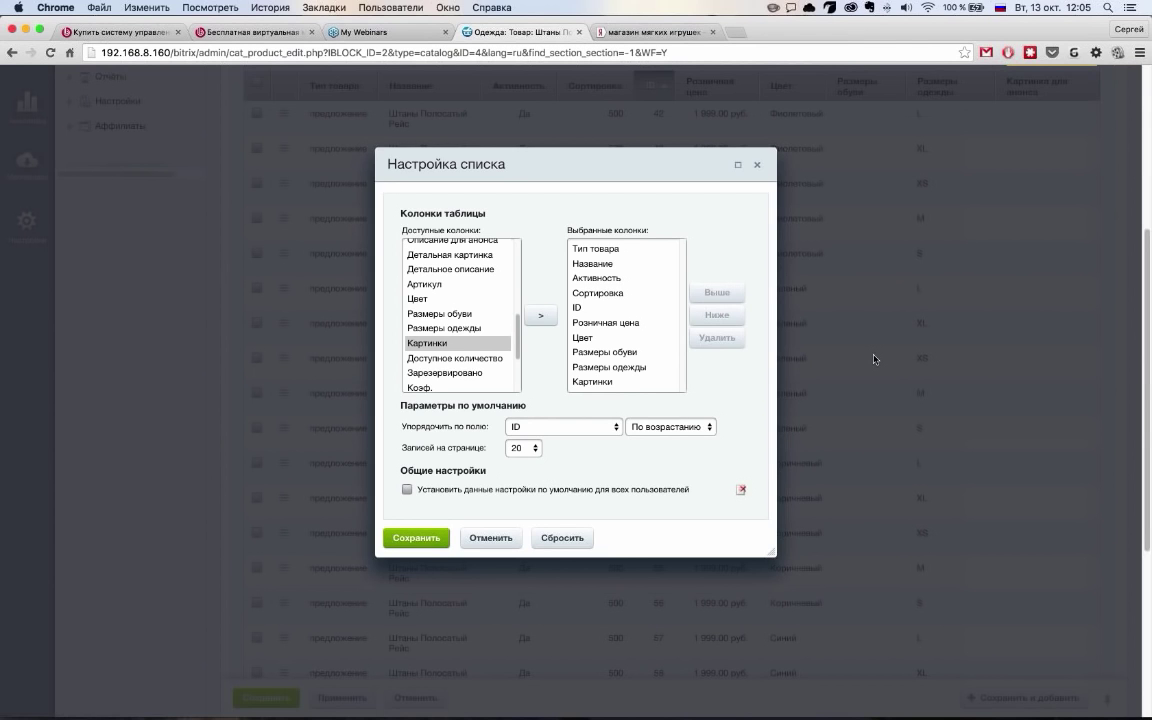
scroll(873, 359, "up", 4)
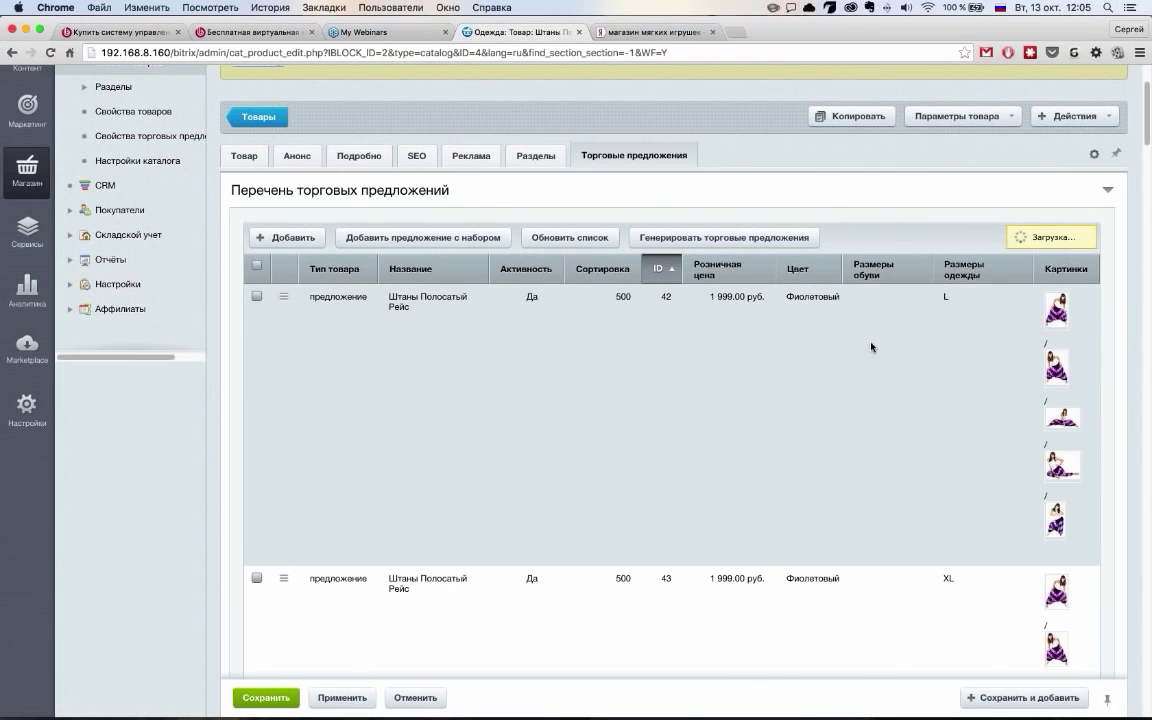
Scroll from the offers back to the top of Штаны Полосатый Рейс's form and expand its catalog sections list
scroll(849, 362, "down", 5)
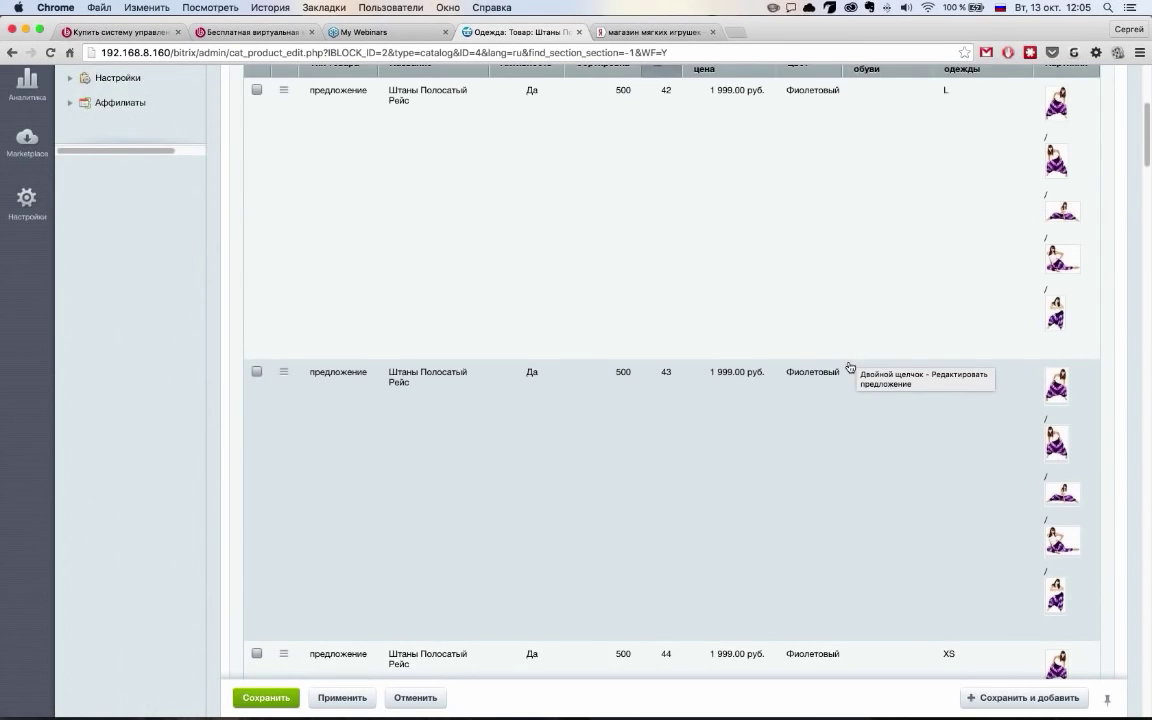
scroll(985, 535, "down", 10)
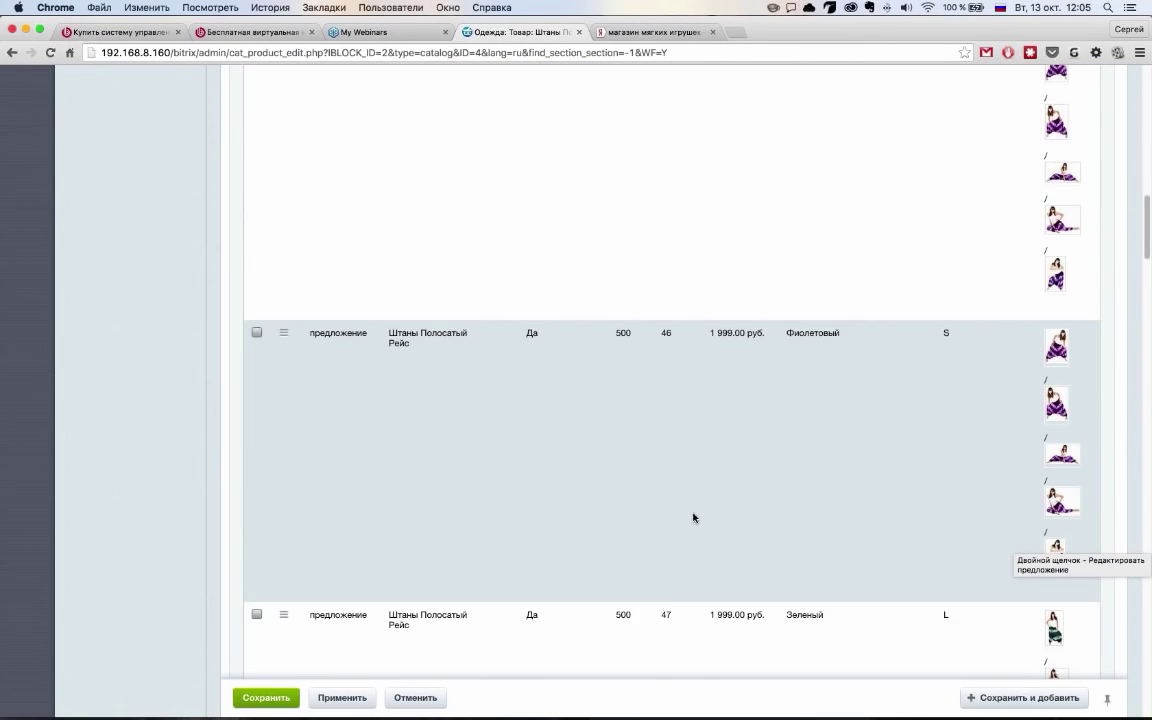
scroll(989, 368, "up", 8)
scroll(989, 368, "up", 4)
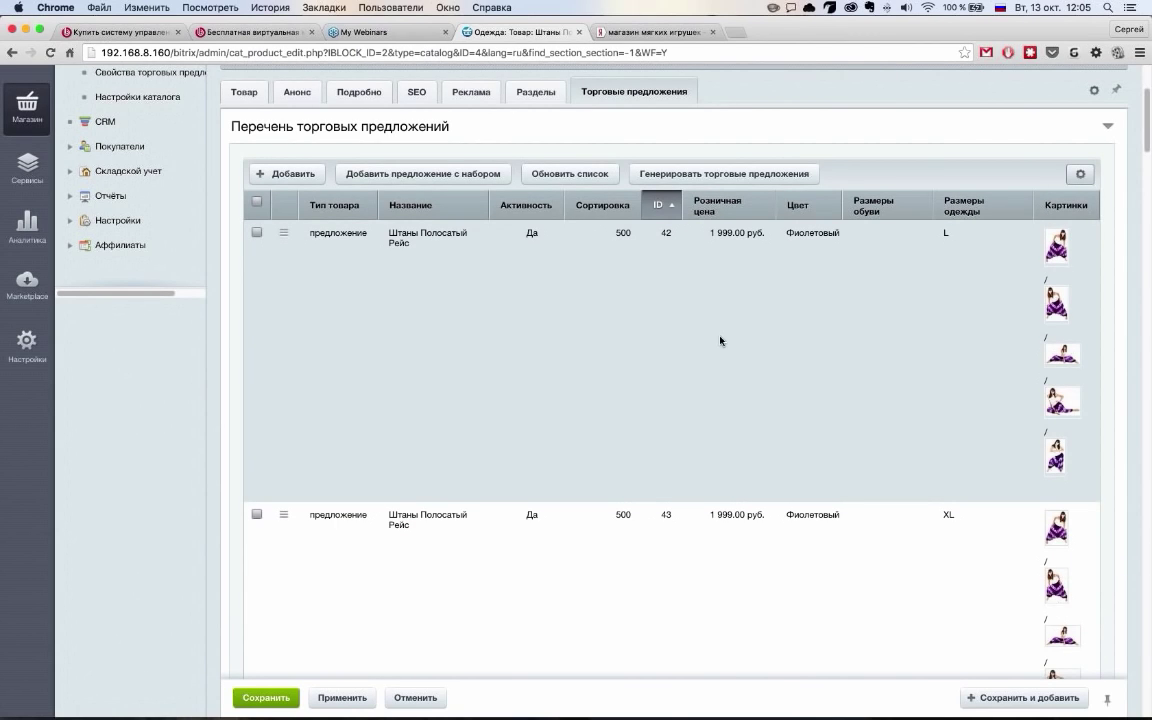
scroll(435, 396, "up", 2)
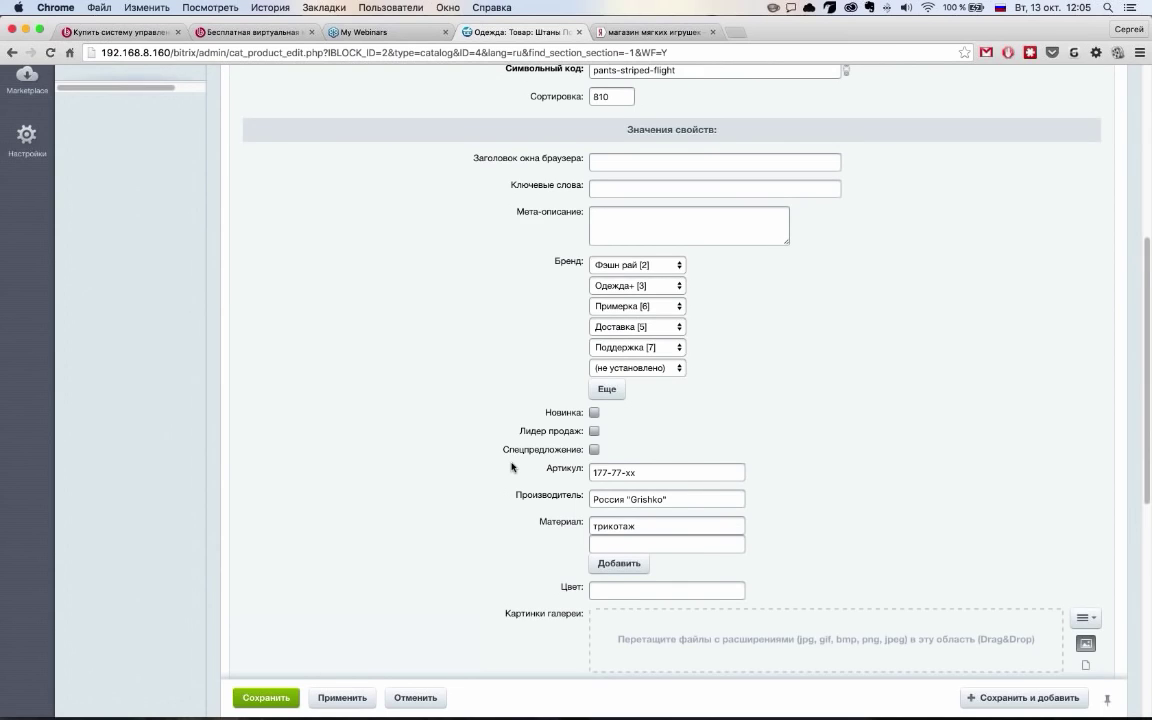
scroll(511, 467, "down", 10)
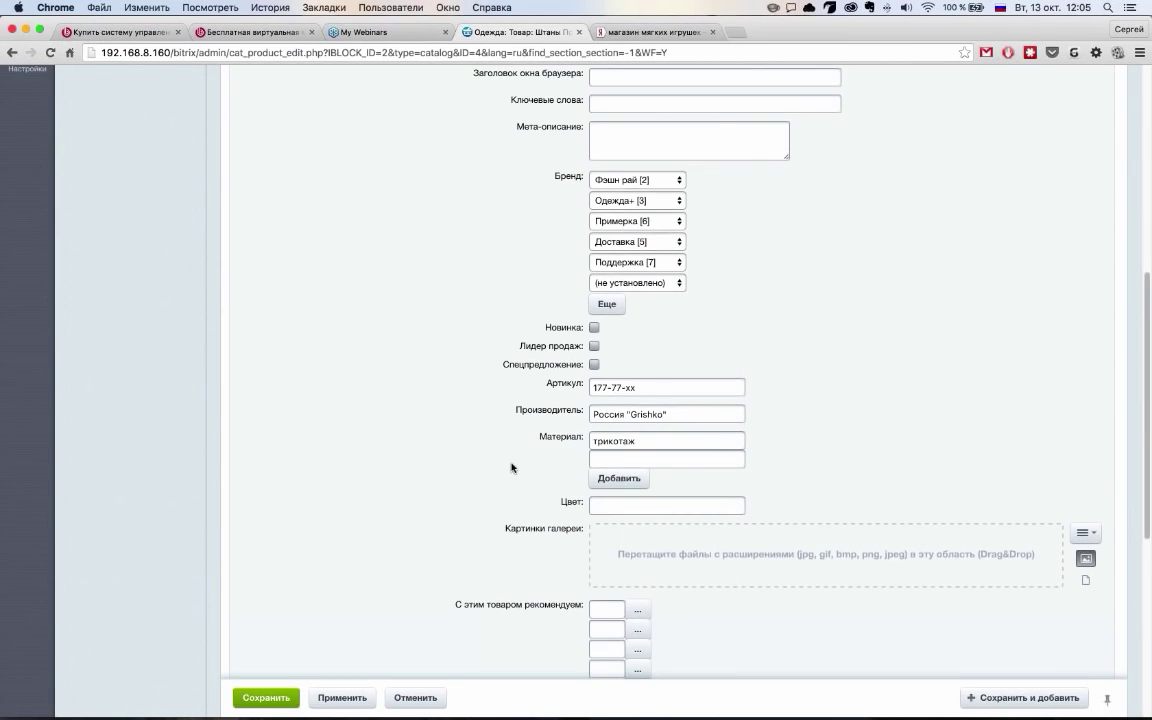
scroll(511, 467, "up", 20)
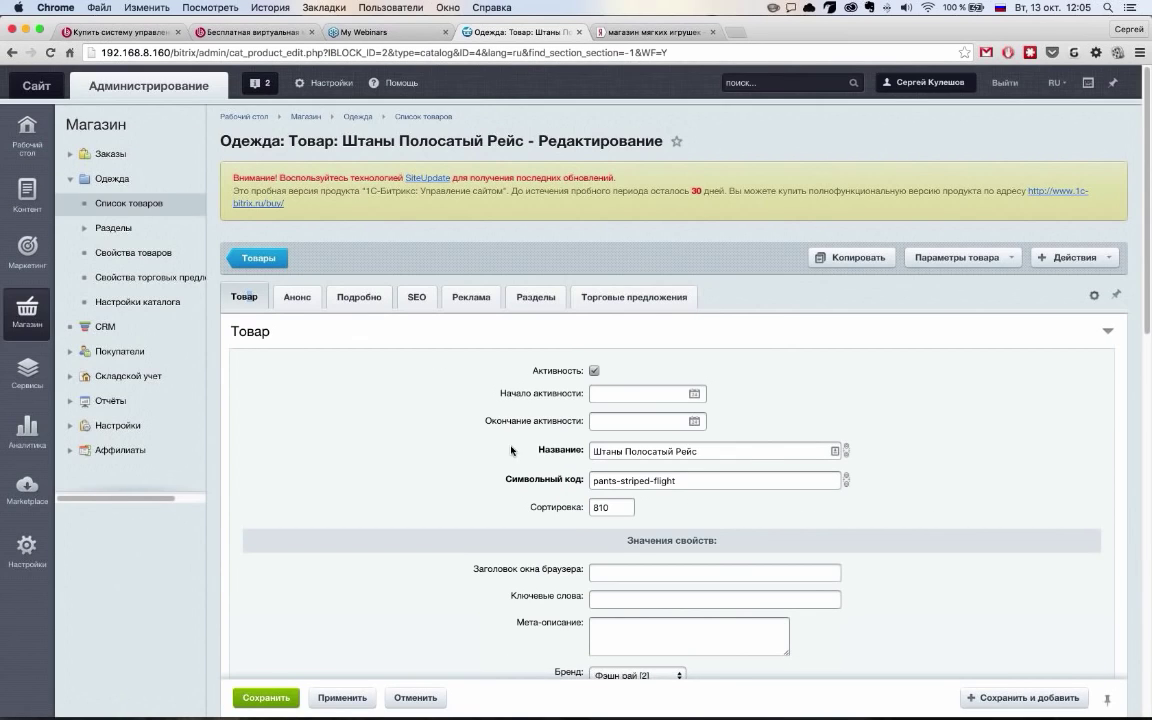
left_click(86, 229)
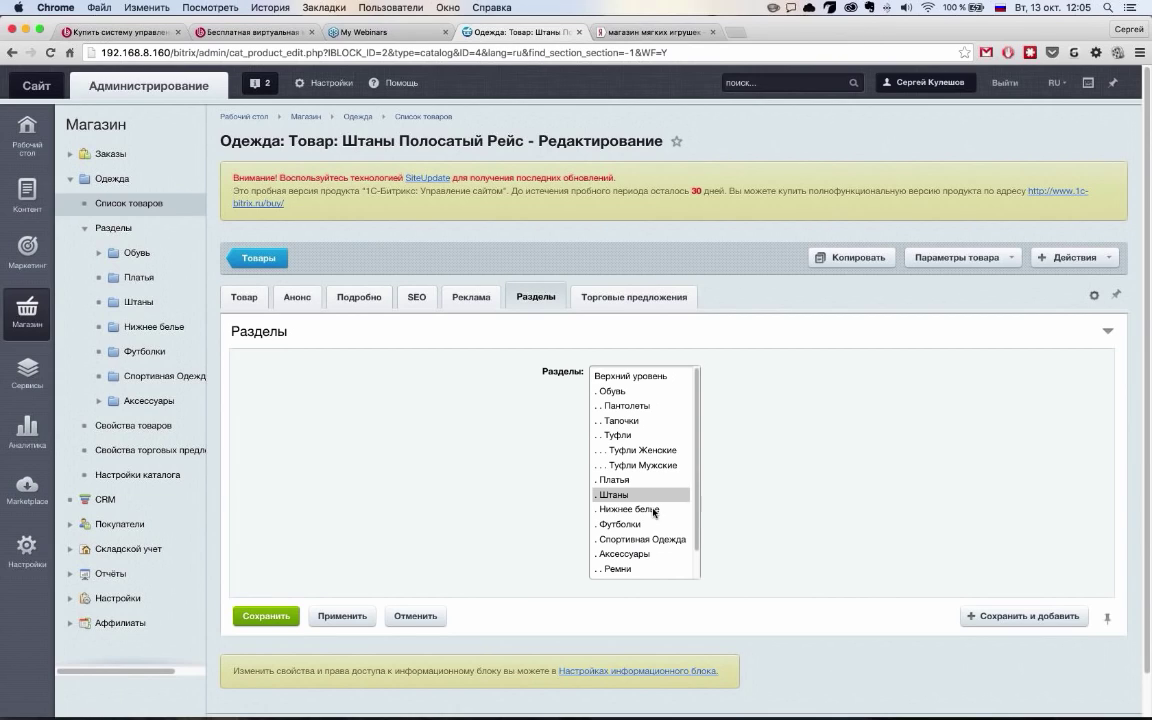
Select Спортивная Одежда alongside Штаны as the product's sections and save Штаны Полосатый Рейс
left_click(645, 509, "shift")
key("shift+Down")
key("shift+Down")
key("shift+Down")
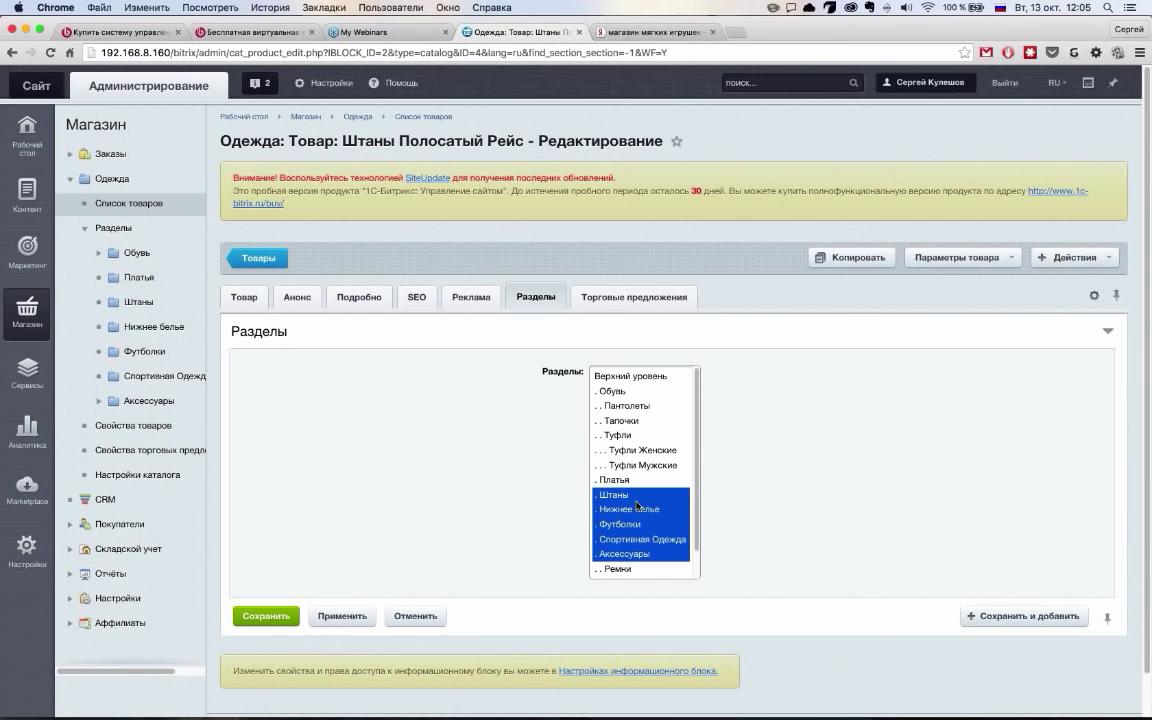
left_click(644, 509)
key("Up")
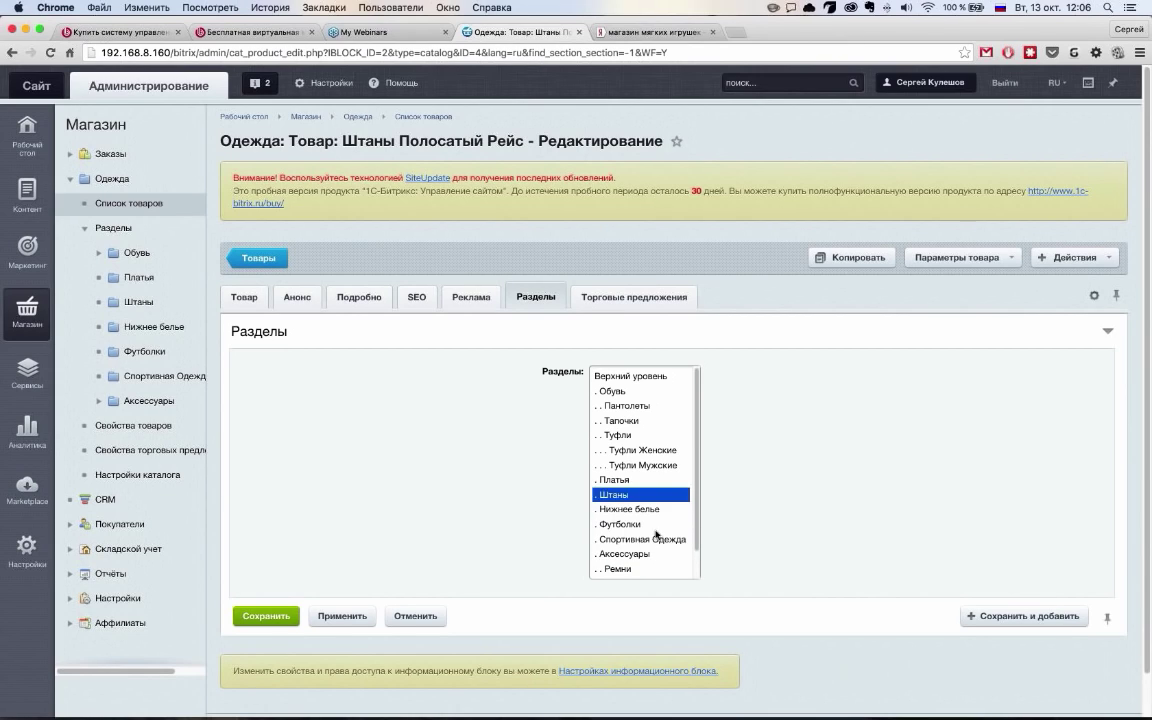
left_click(660, 542, "super")
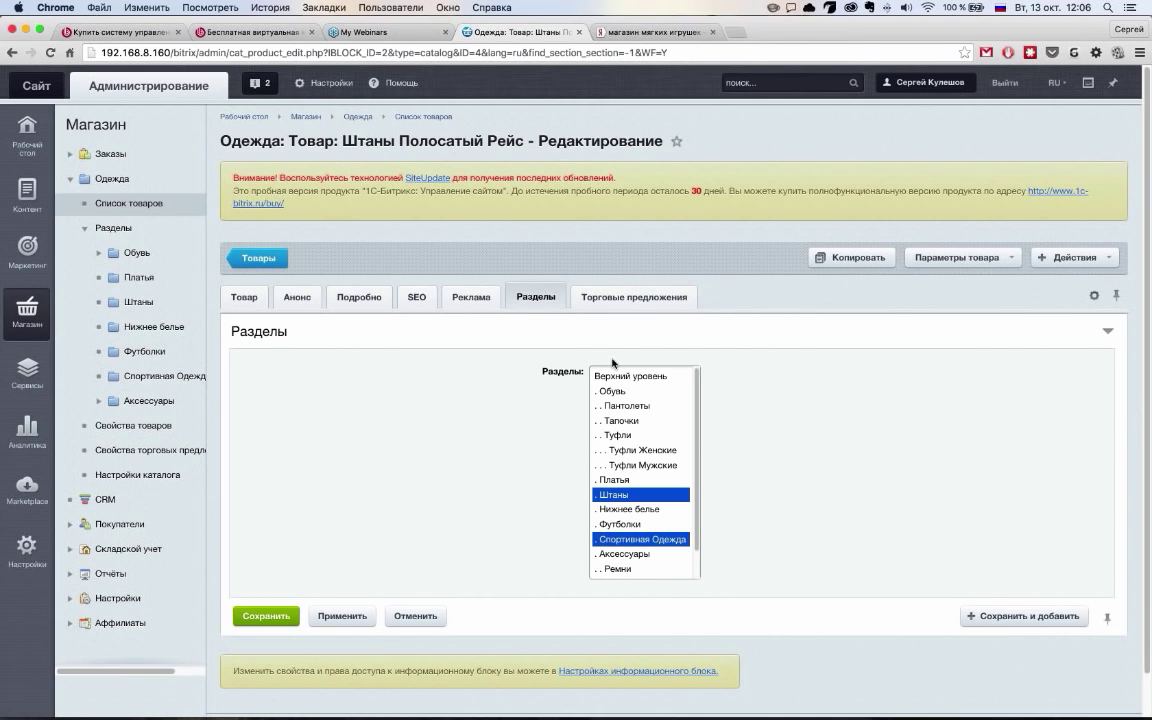
left_click(290, 615)
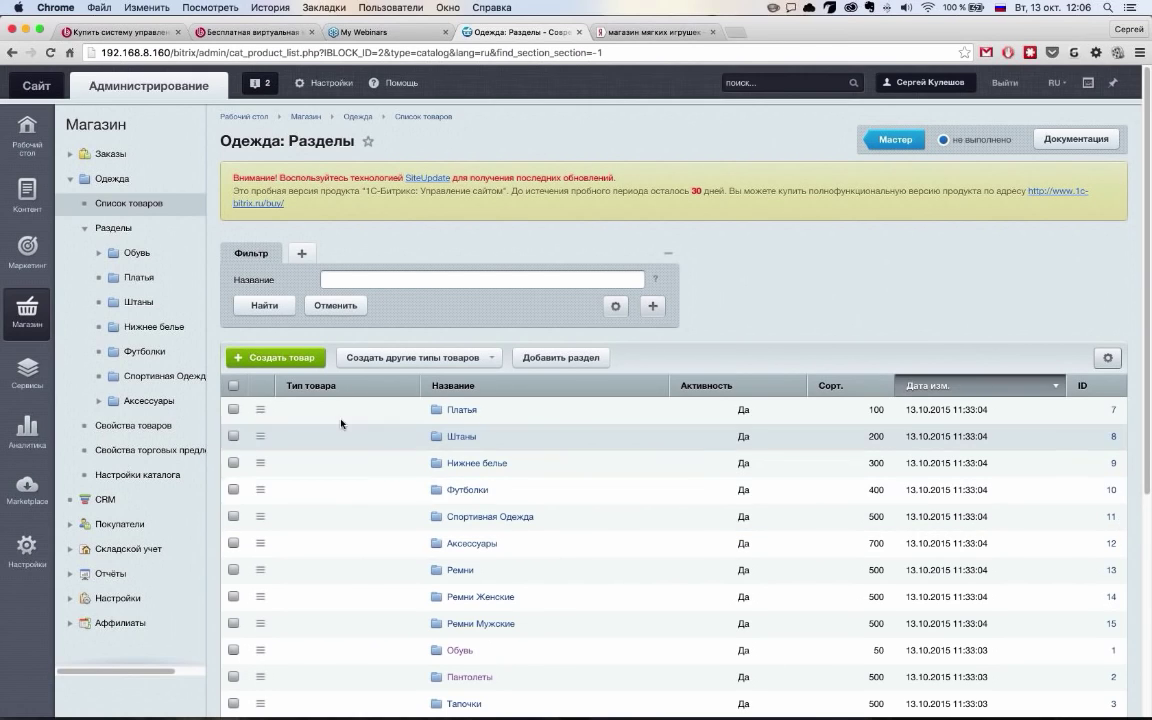
In the Одежда product properties list, highlight the Файл and Строка types of Картинки галереи and Цвет
left_click(180, 430)
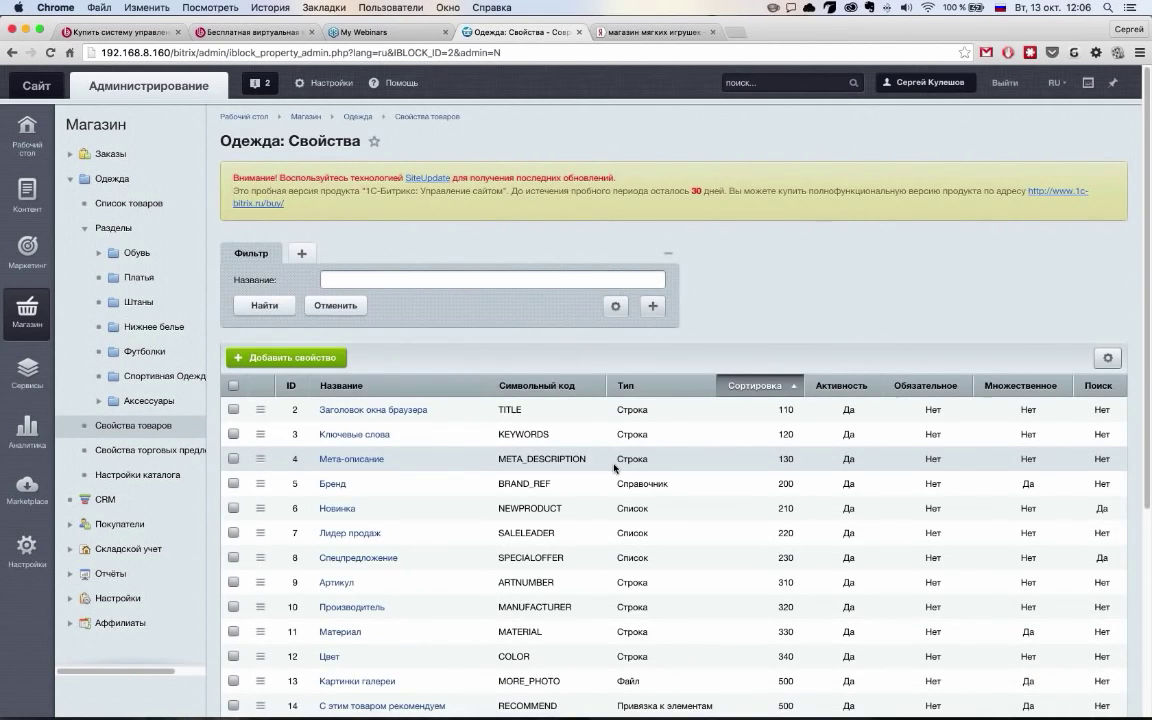
scroll(615, 467, "down", 5)
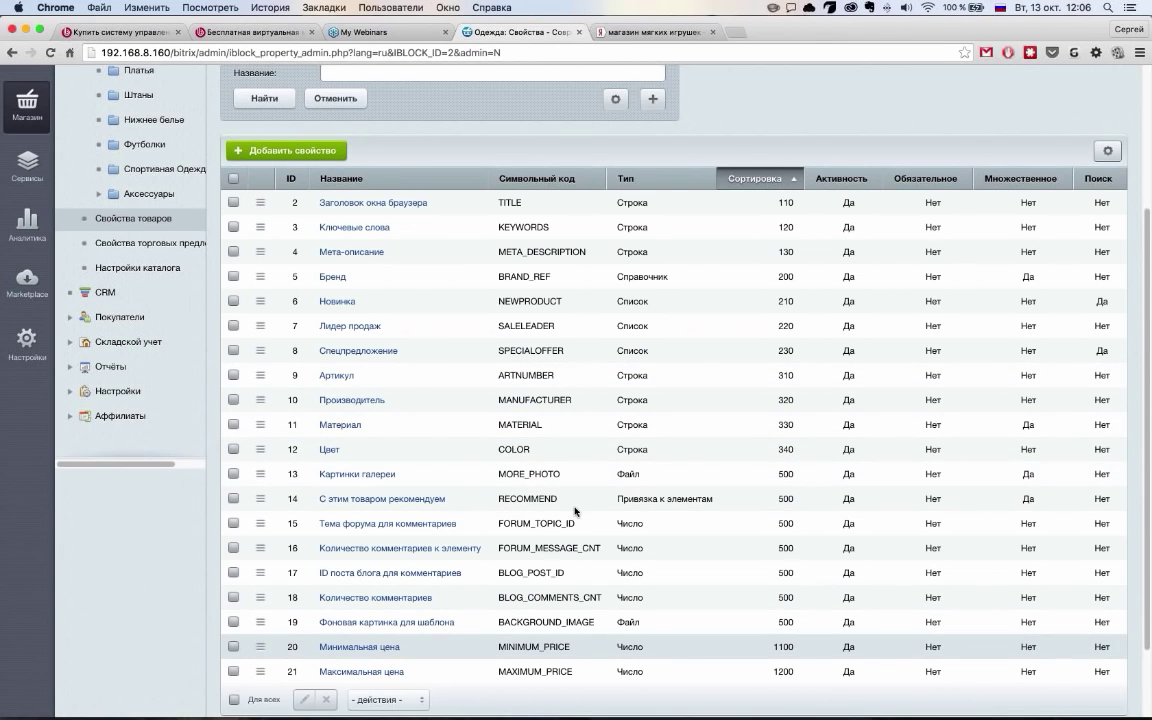
scroll(680, 511, "down", 1)
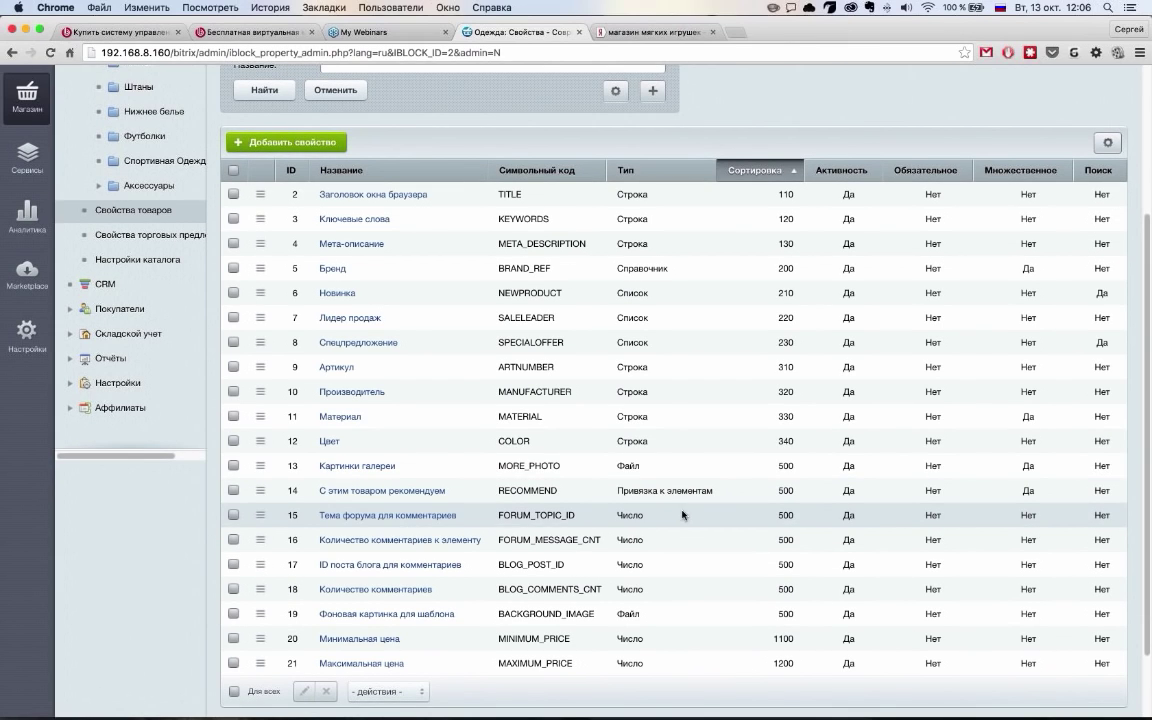
double_click(411, 472)
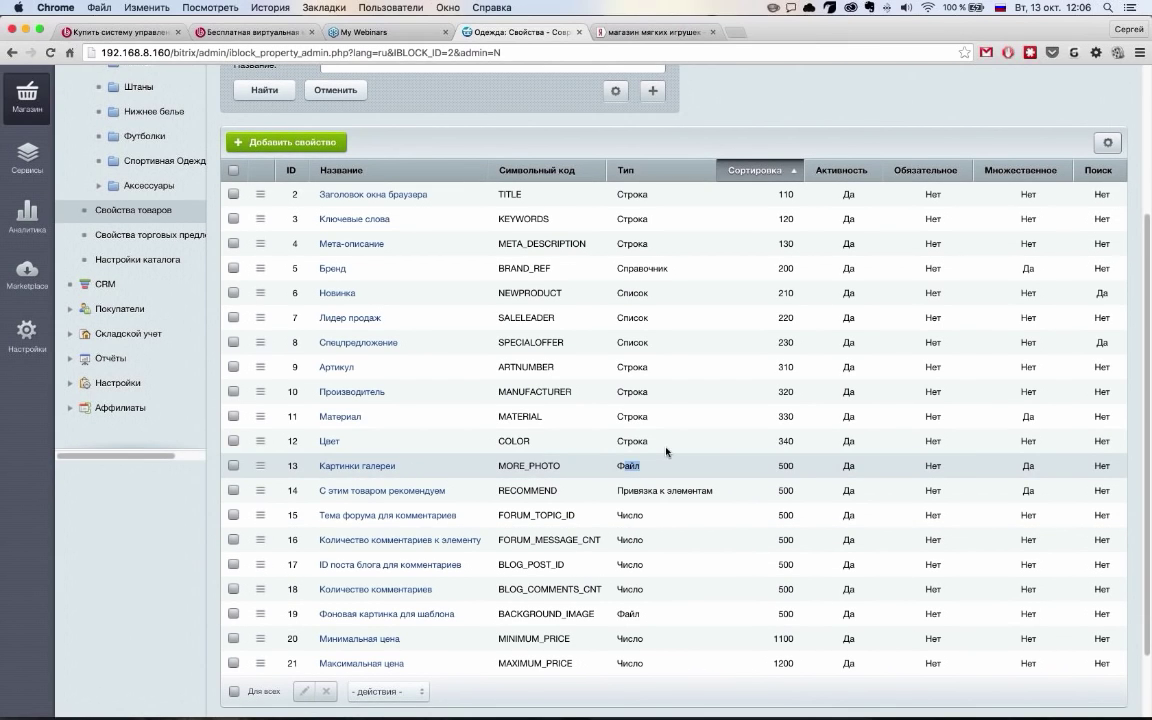
left_click(600, 445)
double_click(630, 441)
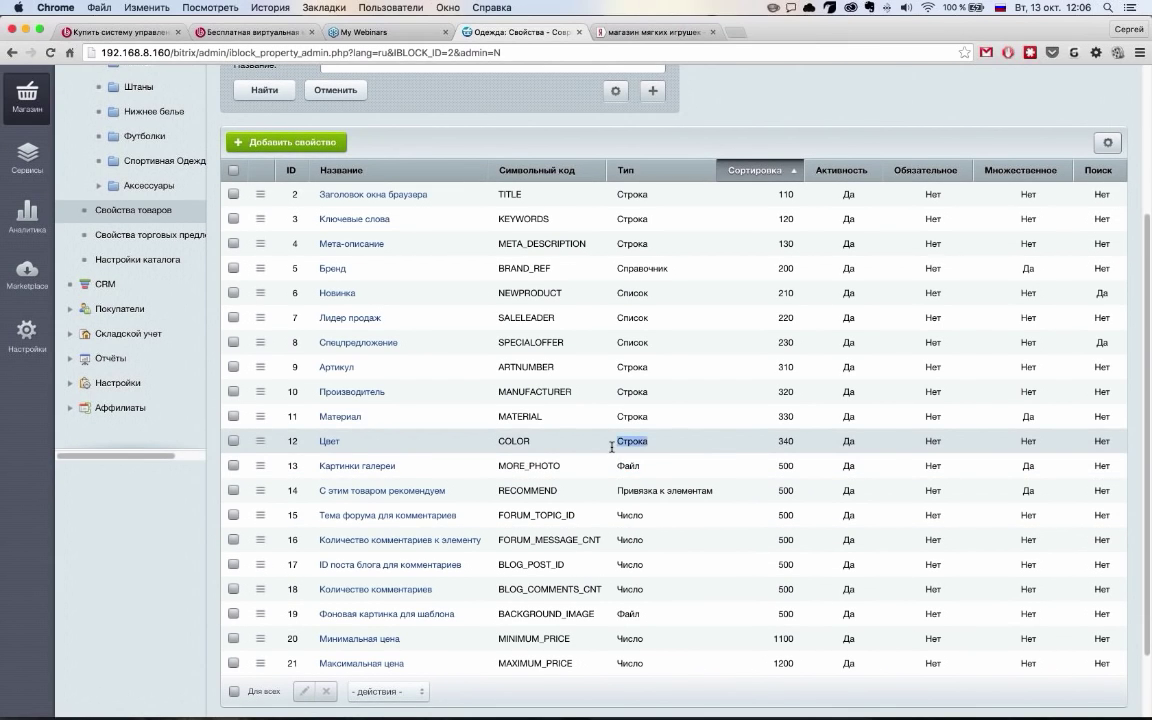
left_click(703, 506)
Point out the Привязка к элементам, BACKGROUND_IMAGE Файл and Минимальная цена Число types, then go to the trade-offer properties
scroll(703, 506, "down", 1)
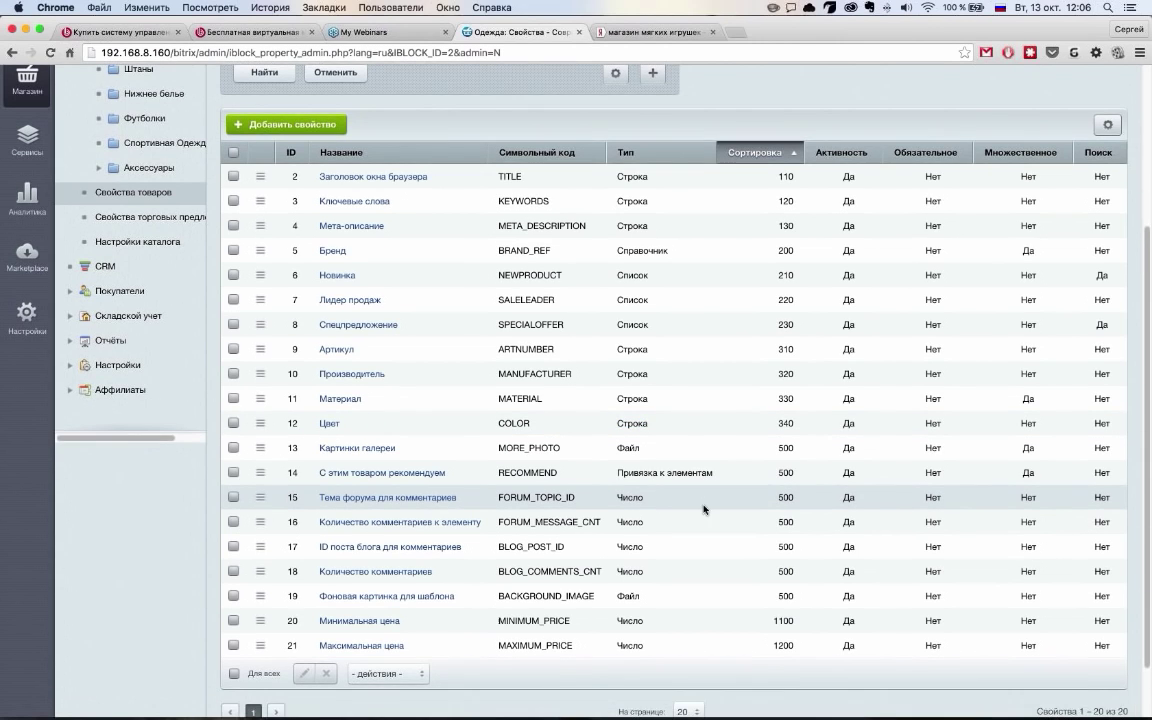
triple_click(613, 476)
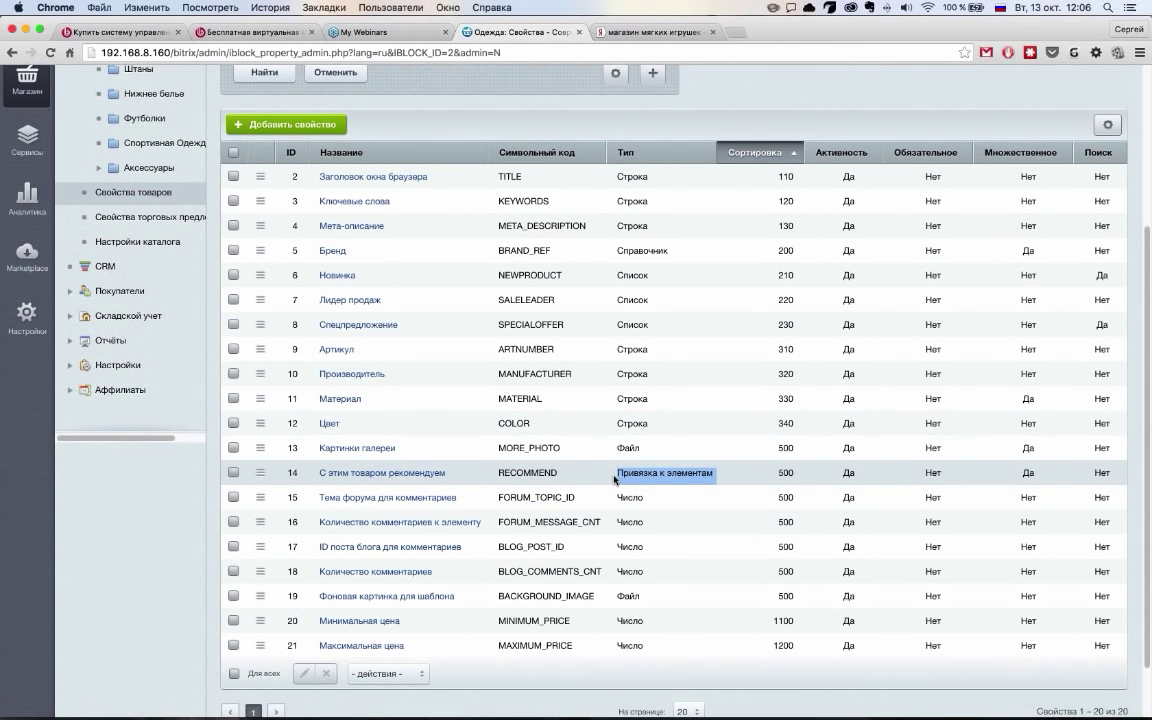
left_click(733, 476)
triple_click(636, 478)
left_click(636, 478)
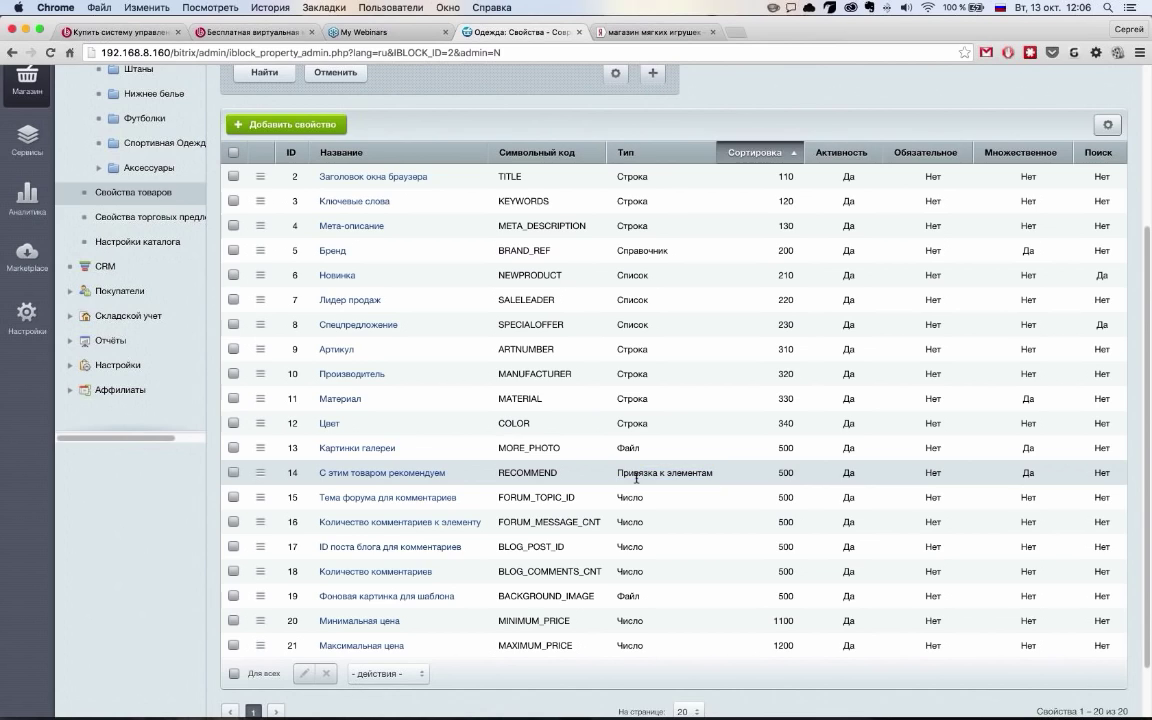
left_click_drag(497, 596, 689, 613)
left_click(688, 620)
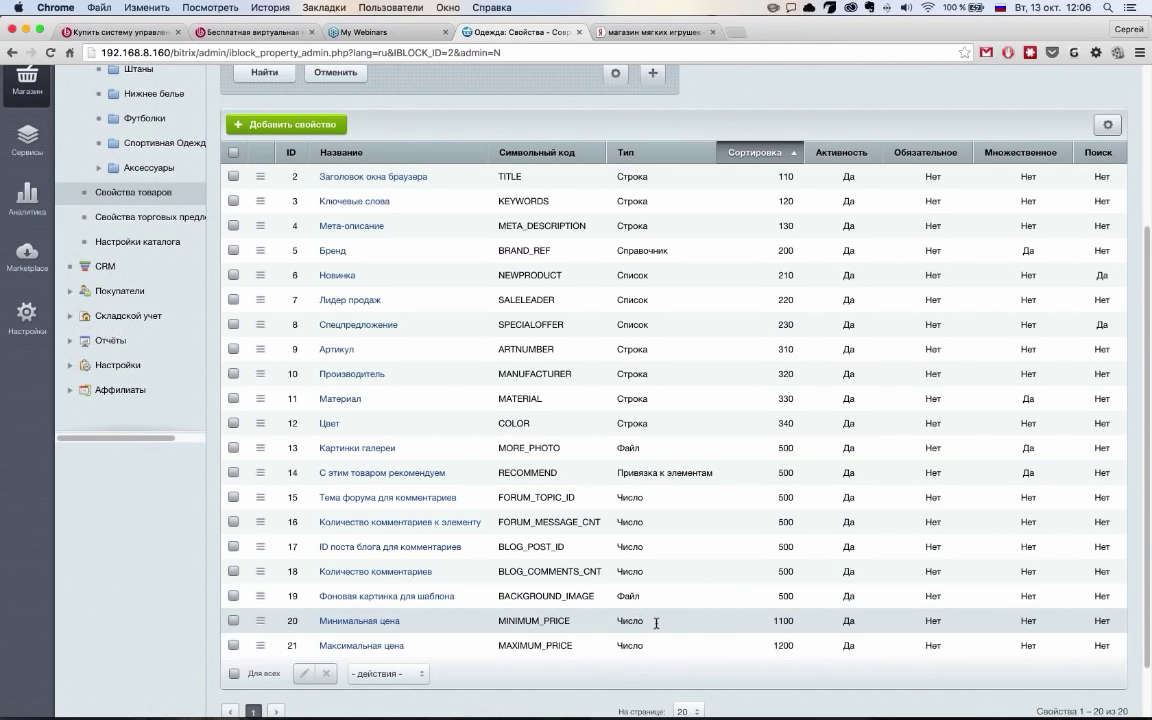
double_click(630, 621)
left_click(656, 623)
scroll(656, 625, "up", 3)
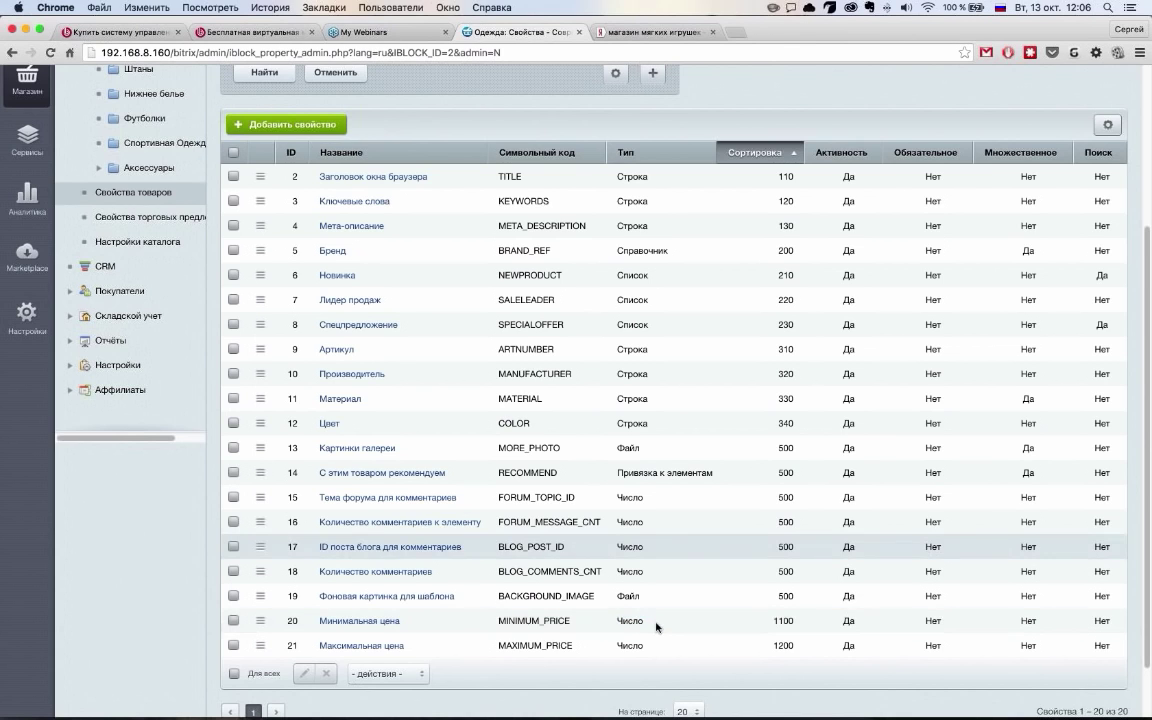
left_click(160, 354)
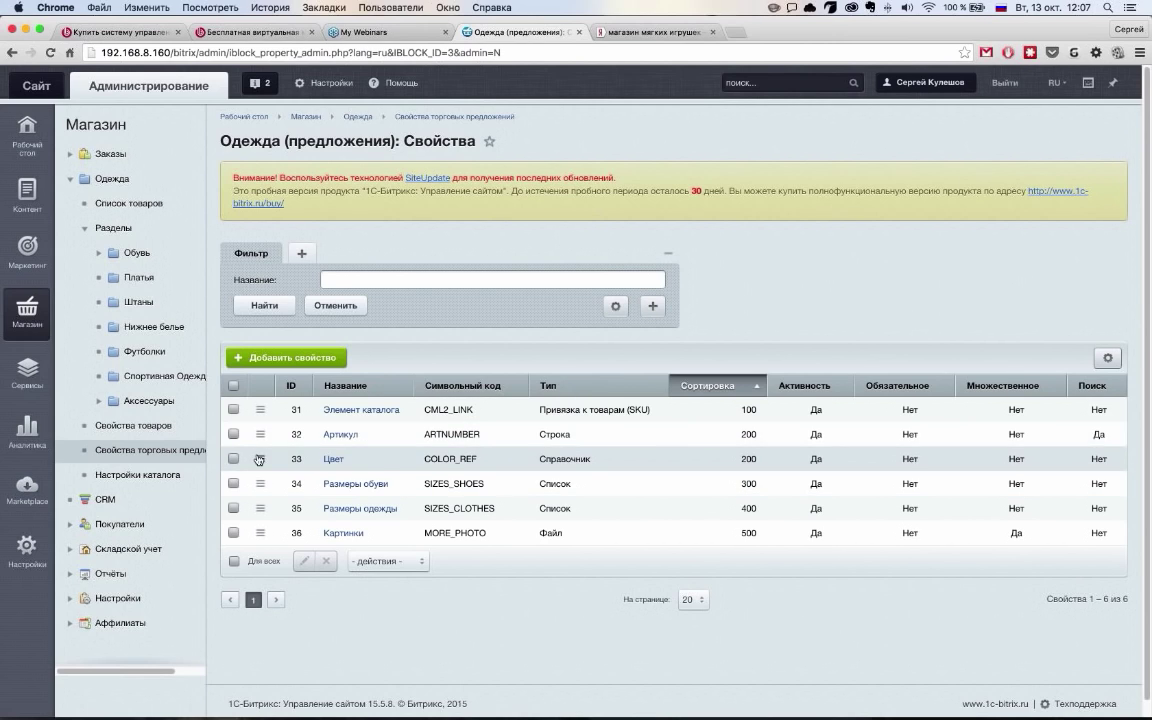
Open the Цвет (COLOR_REF, ID 33) offer property and review its 14 ColorReference dictionary colours
left_click(333, 459)
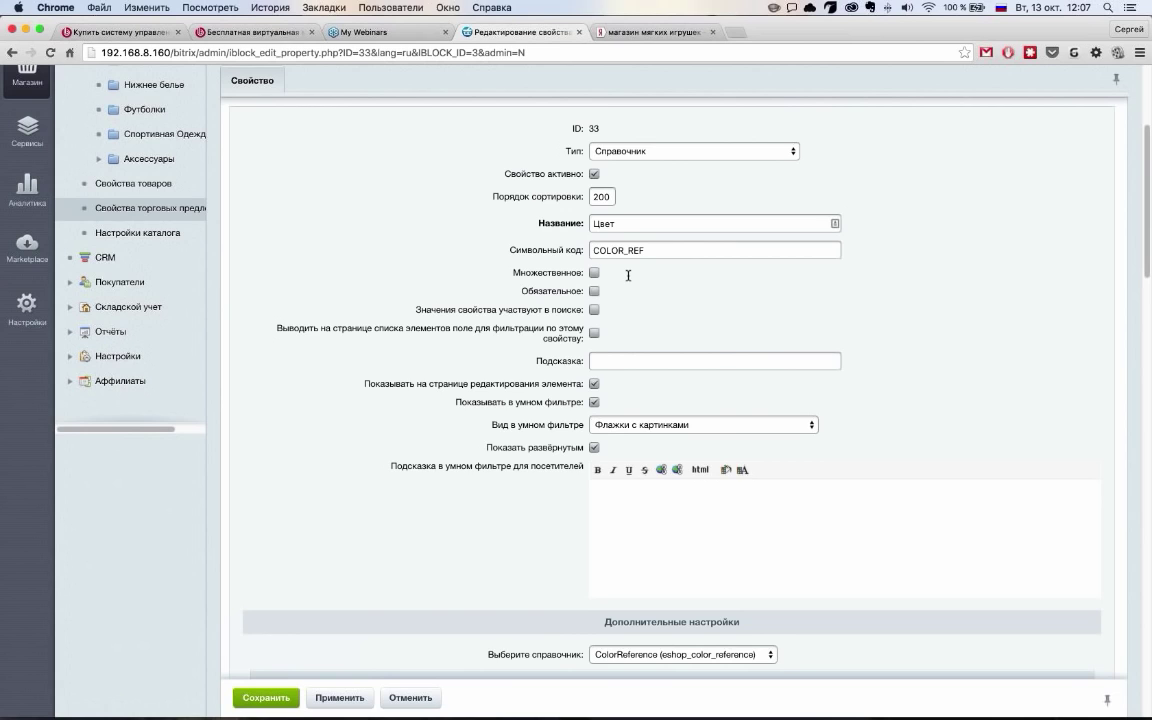
scroll(545, 485, "down", 5)
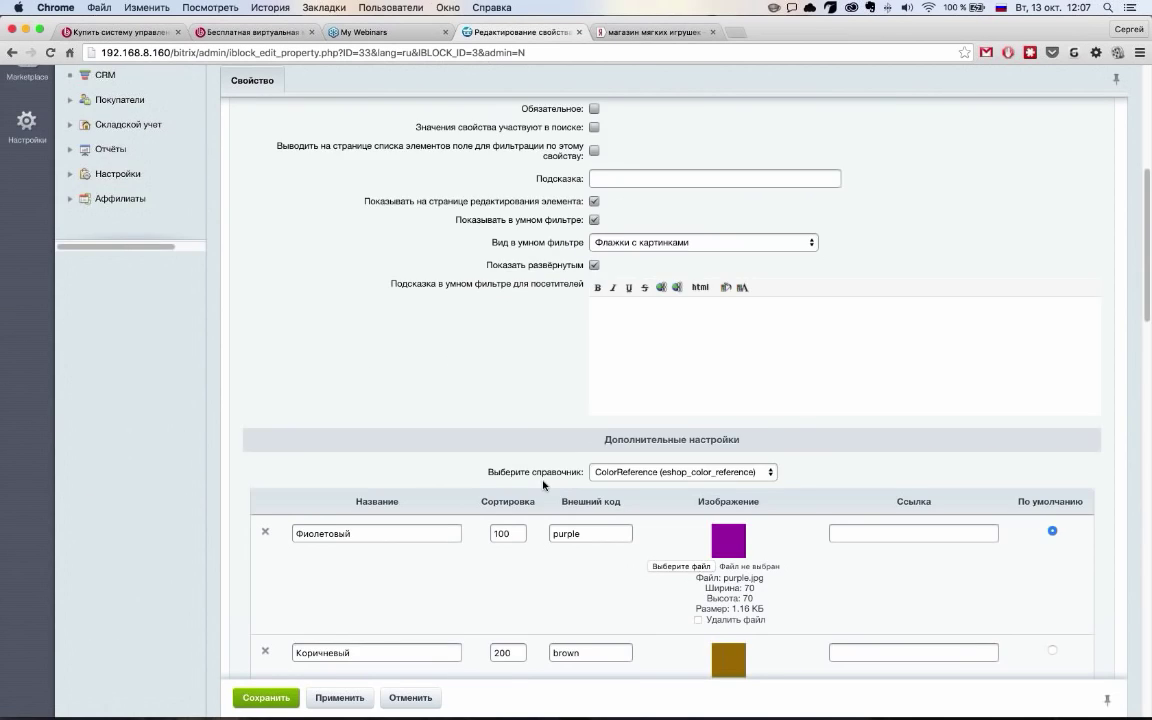
scroll(543, 485, "down", 4)
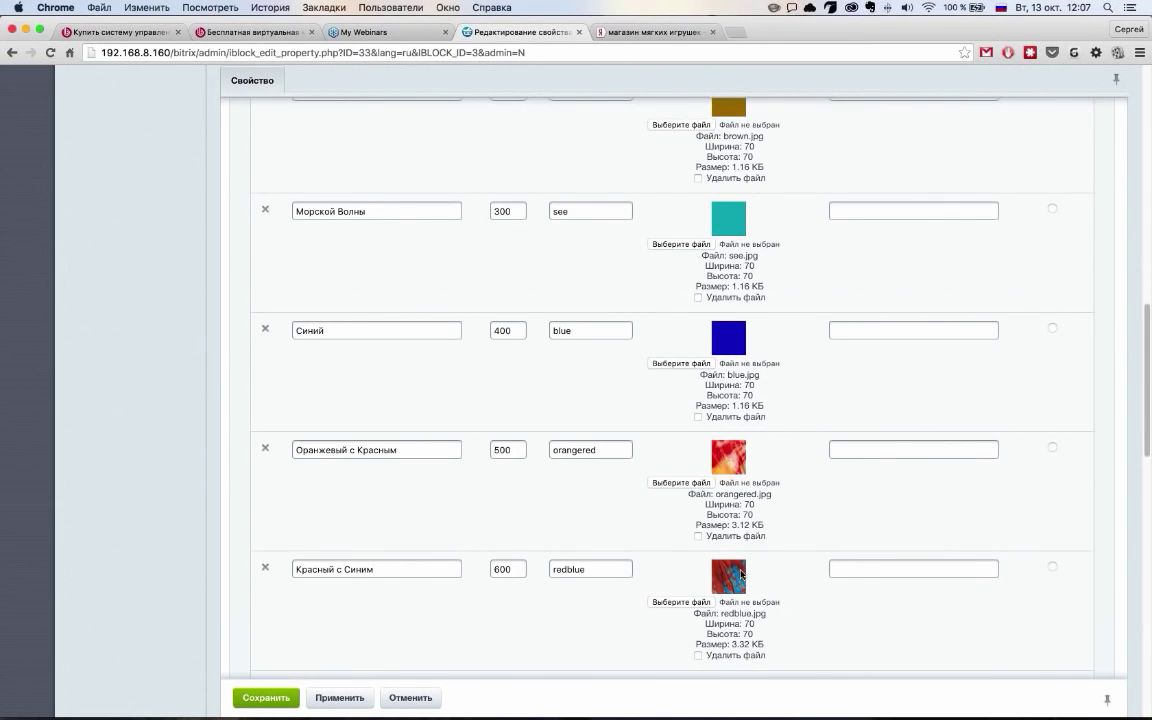
scroll(711, 370, "up", 2)
scroll(758, 532, "down", 6)
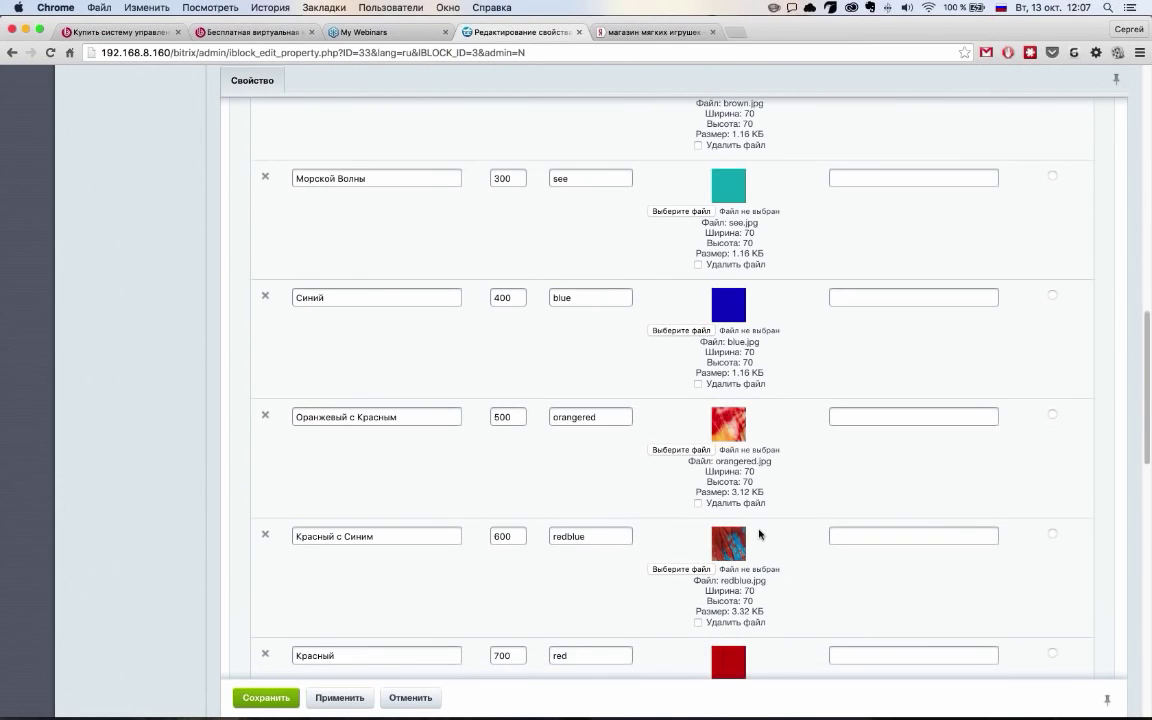
scroll(760, 531, "down", 4)
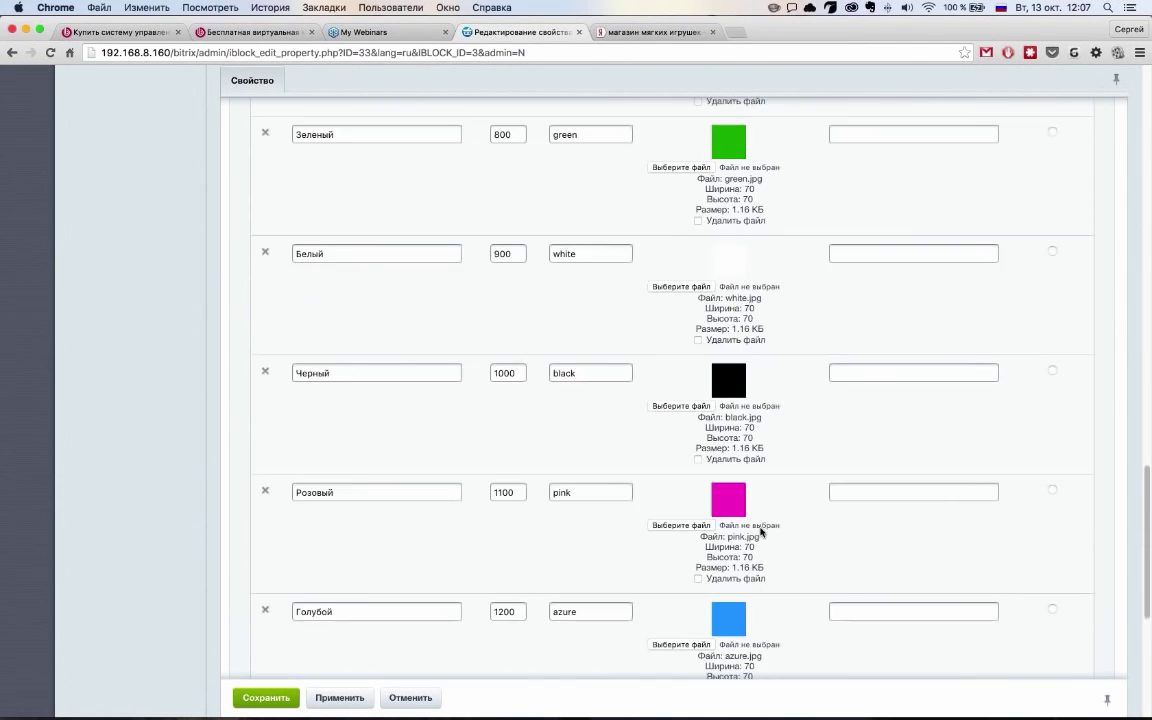
scroll(760, 531, "down", 1)
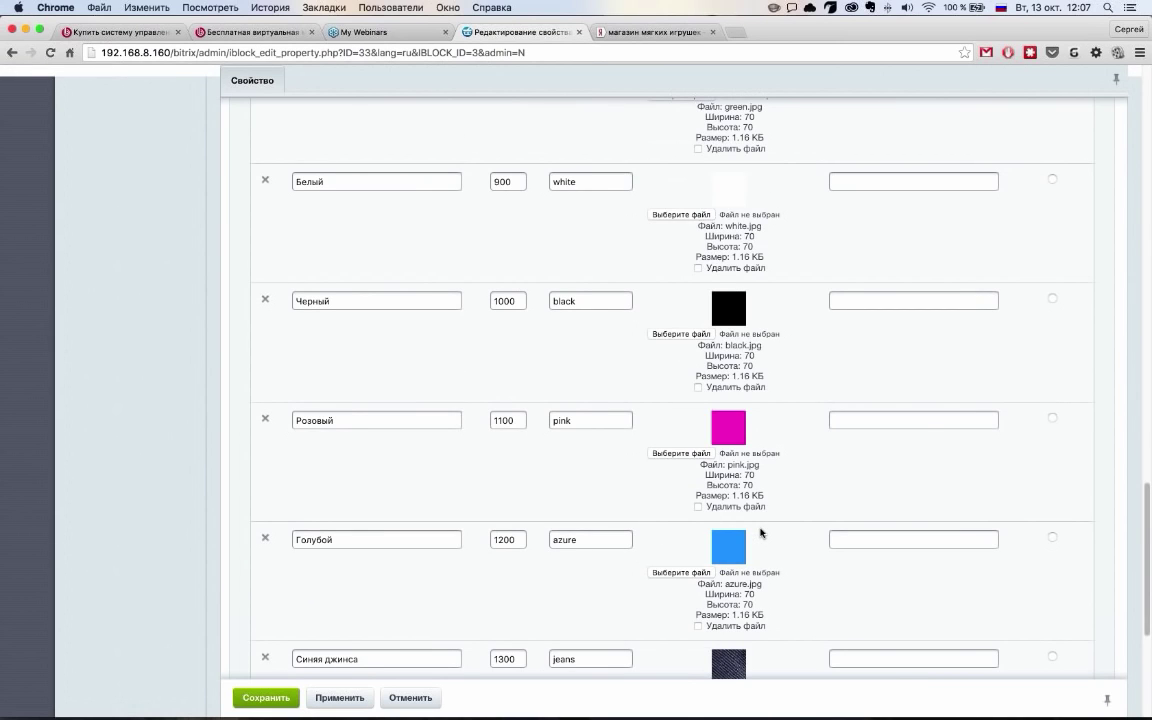
scroll(760, 532, "up", 15)
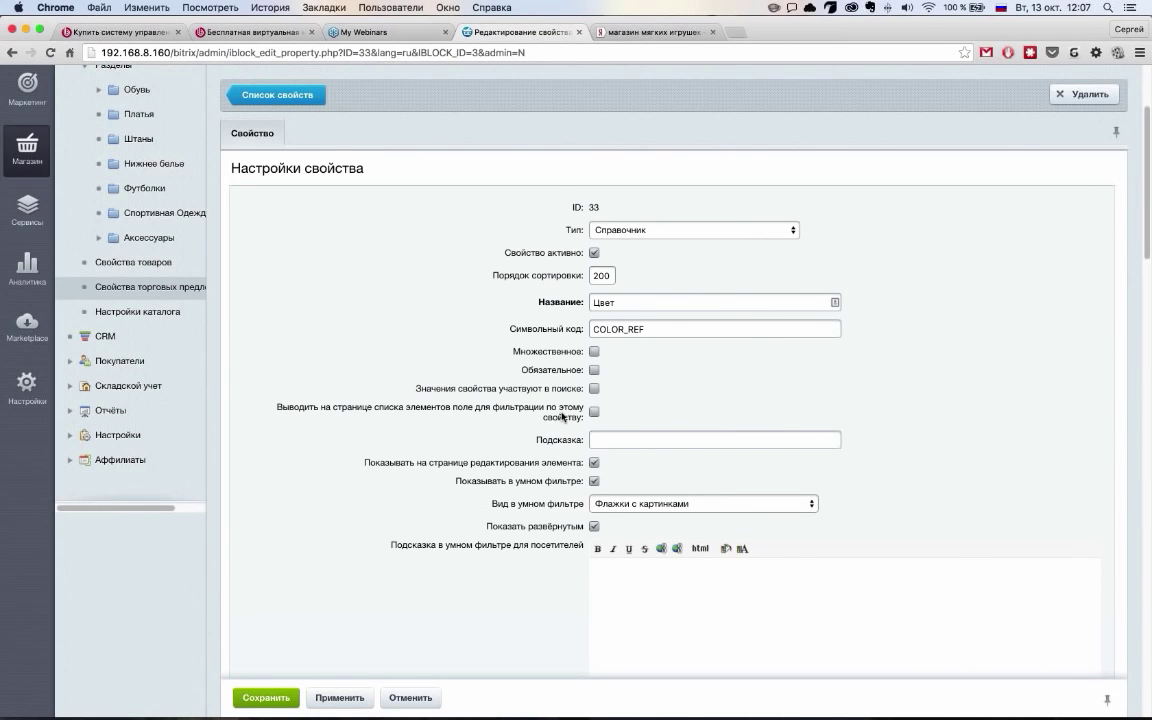
scroll(562, 415, "down", 12)
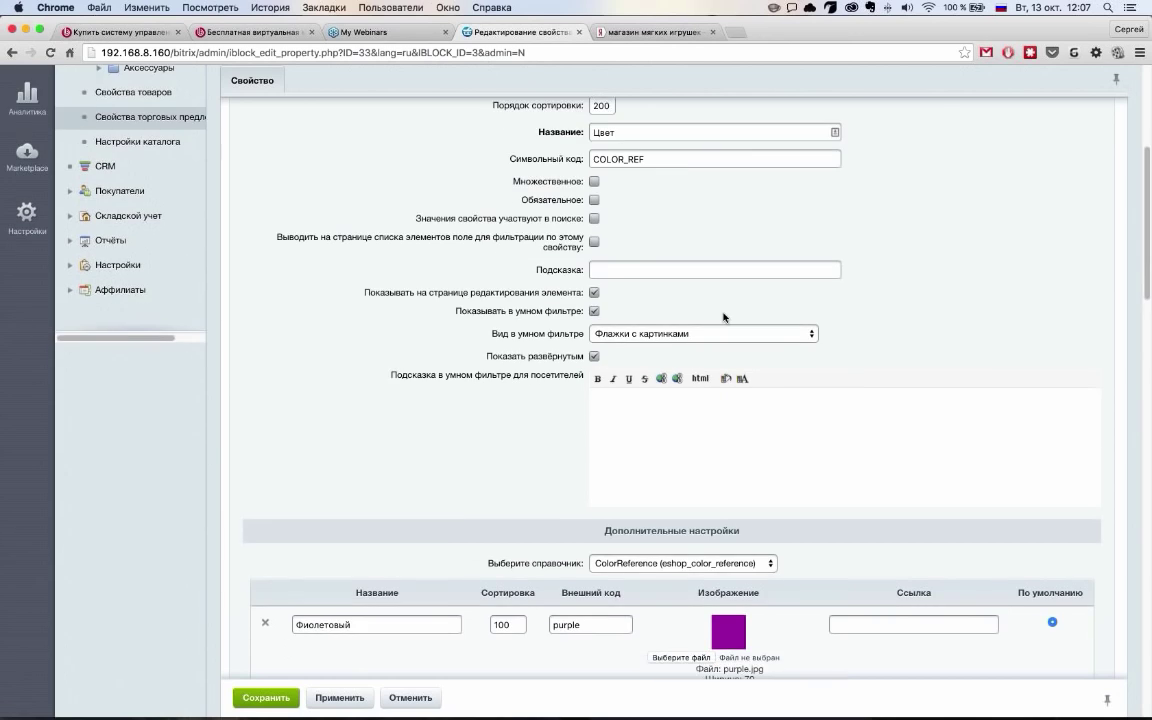
scroll(790, 390, "down", 5)
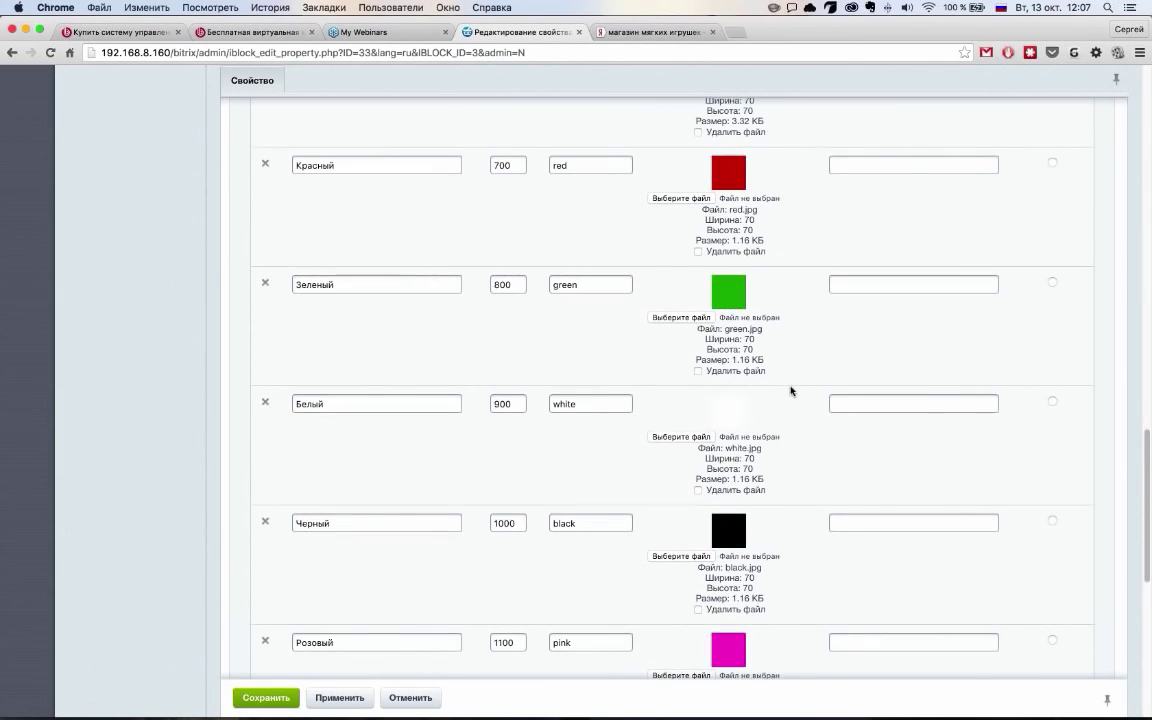
scroll(756, 512, "down", 10)
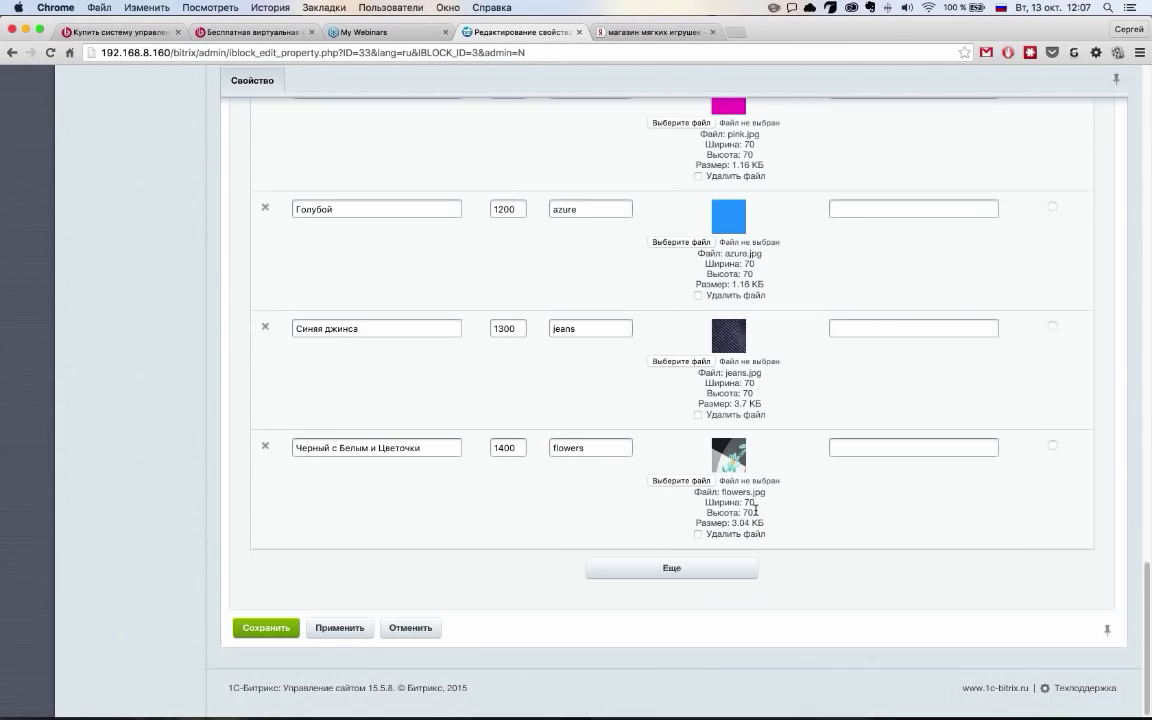
scroll(747, 520, "up", 15)
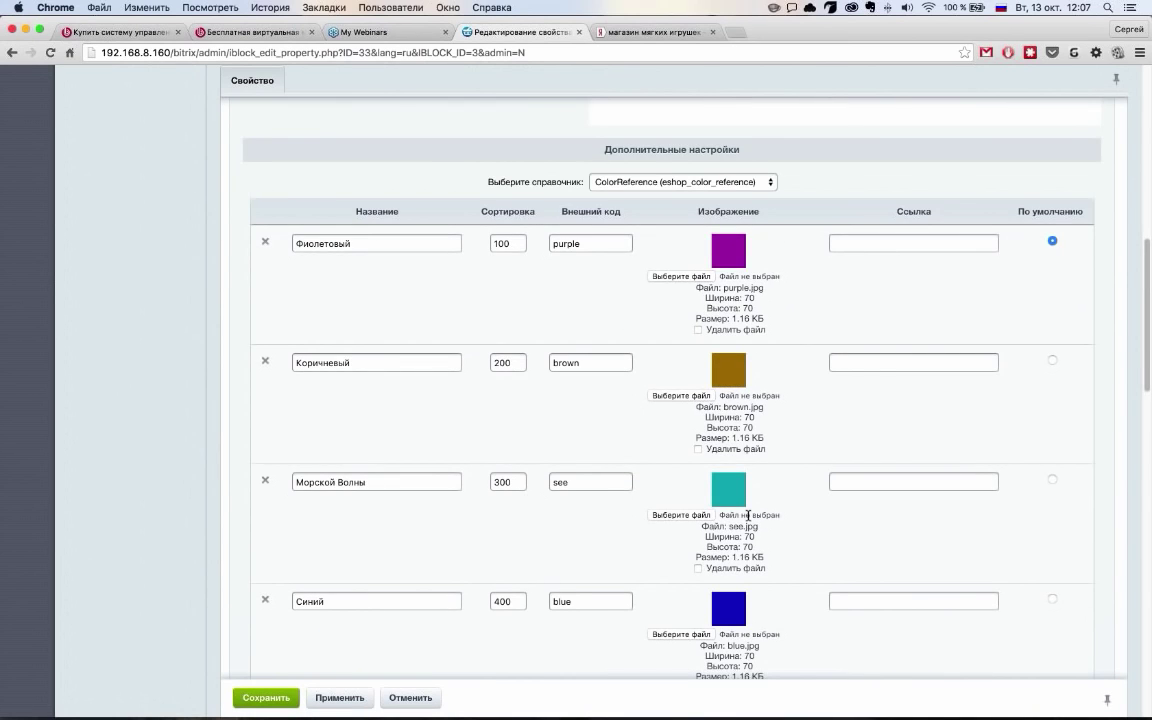
scroll(747, 520, "up", 5)
scroll(747, 520, "down", 6)
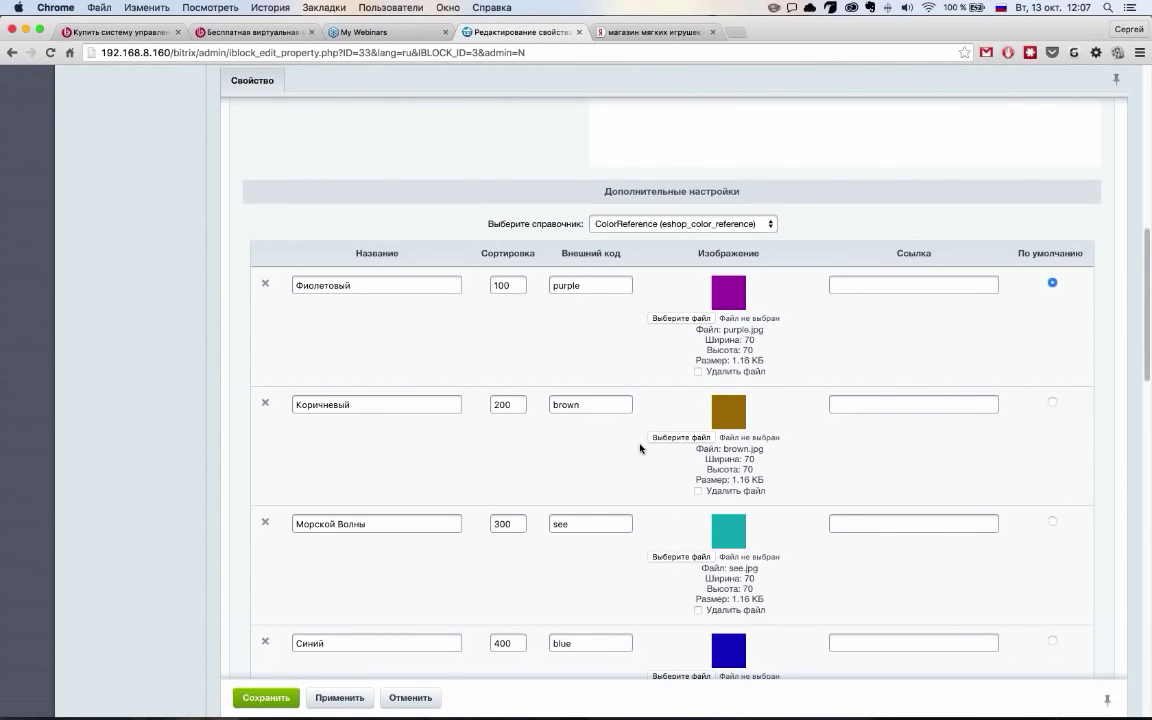
scroll(640, 448, "up", 12)
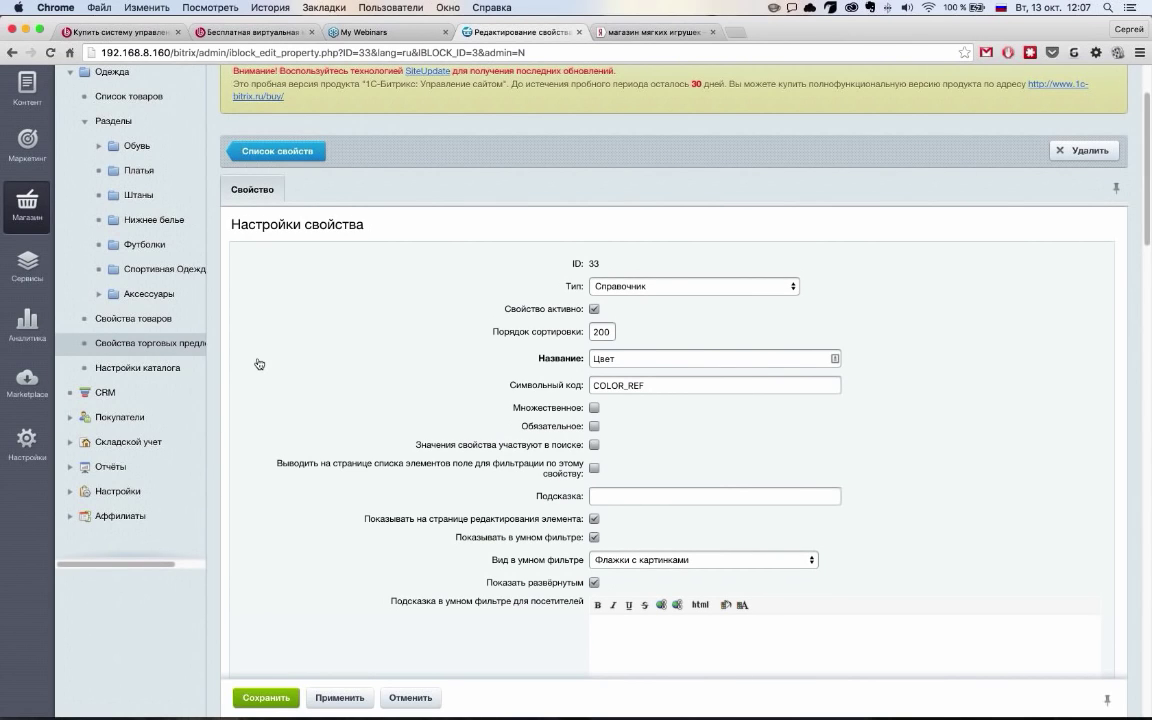
View the Одежда trade catalog settings, then open the Платья section for editing
left_click(174, 369)
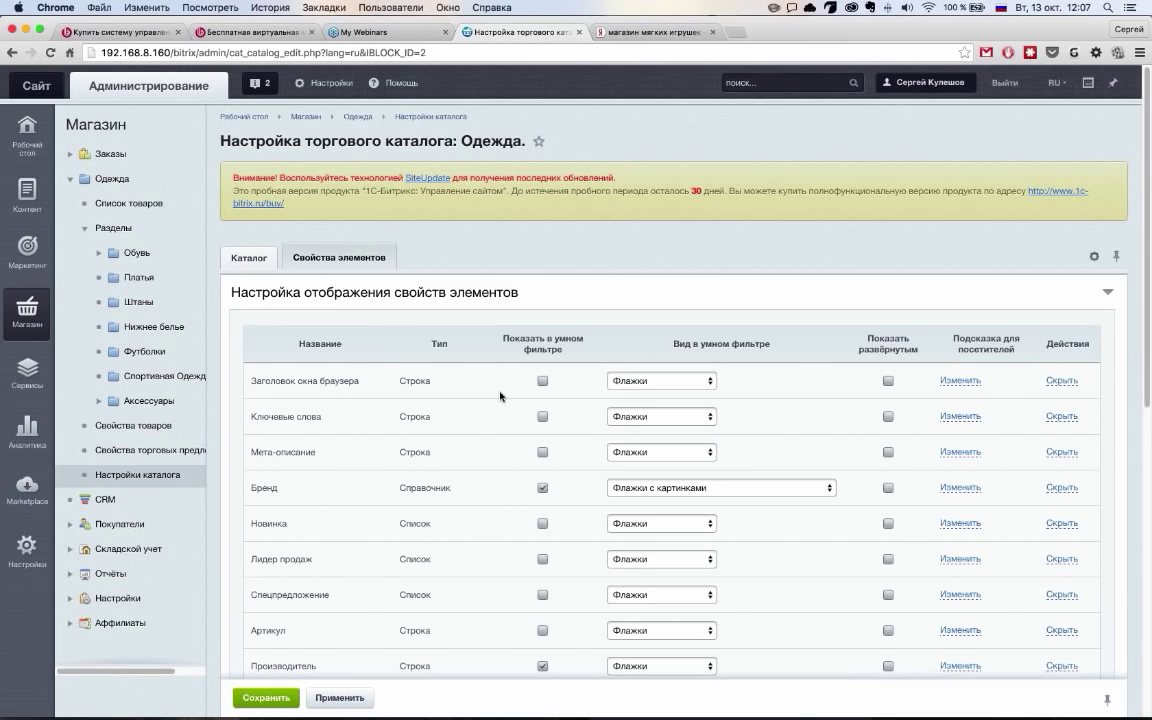
scroll(500, 396, "down", 10)
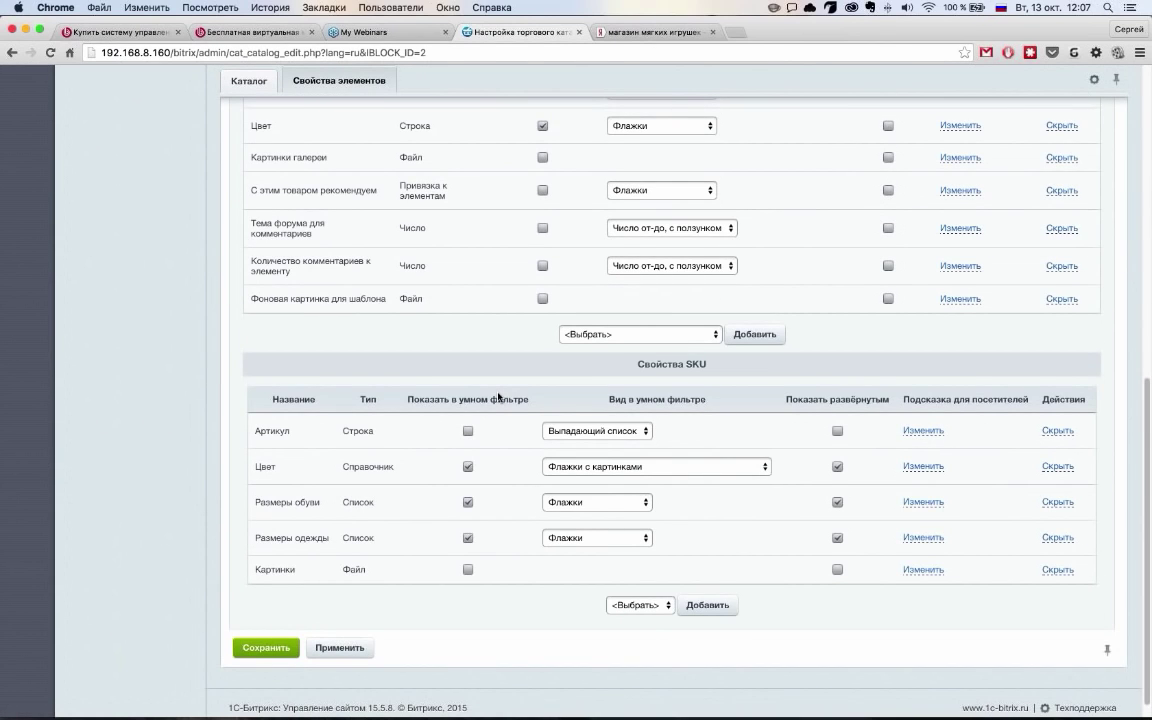
scroll(497, 397, "up", 15)
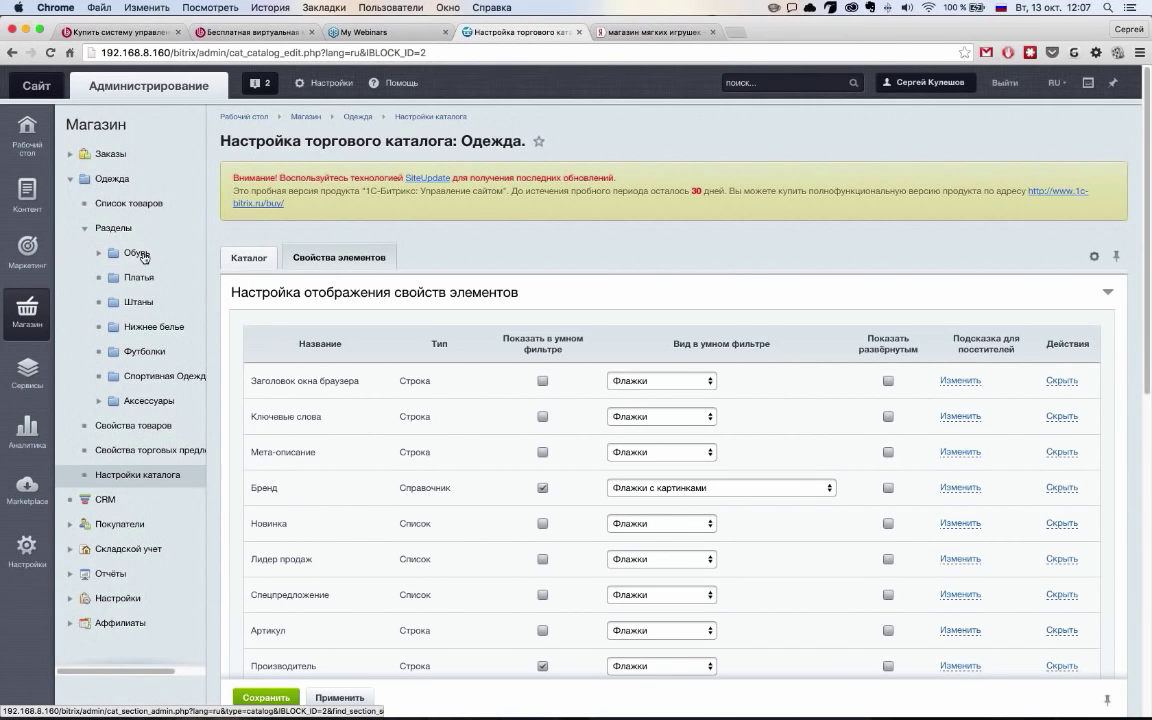
left_click(116, 229)
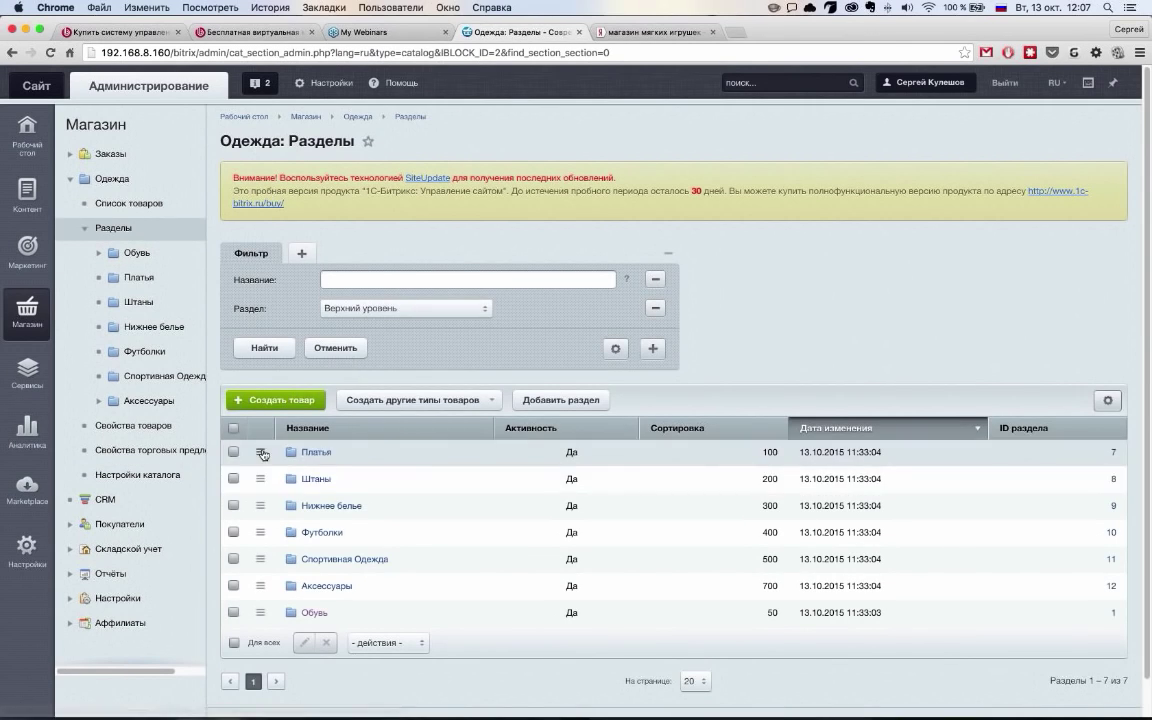
left_click(260, 452)
left_click(322, 507)
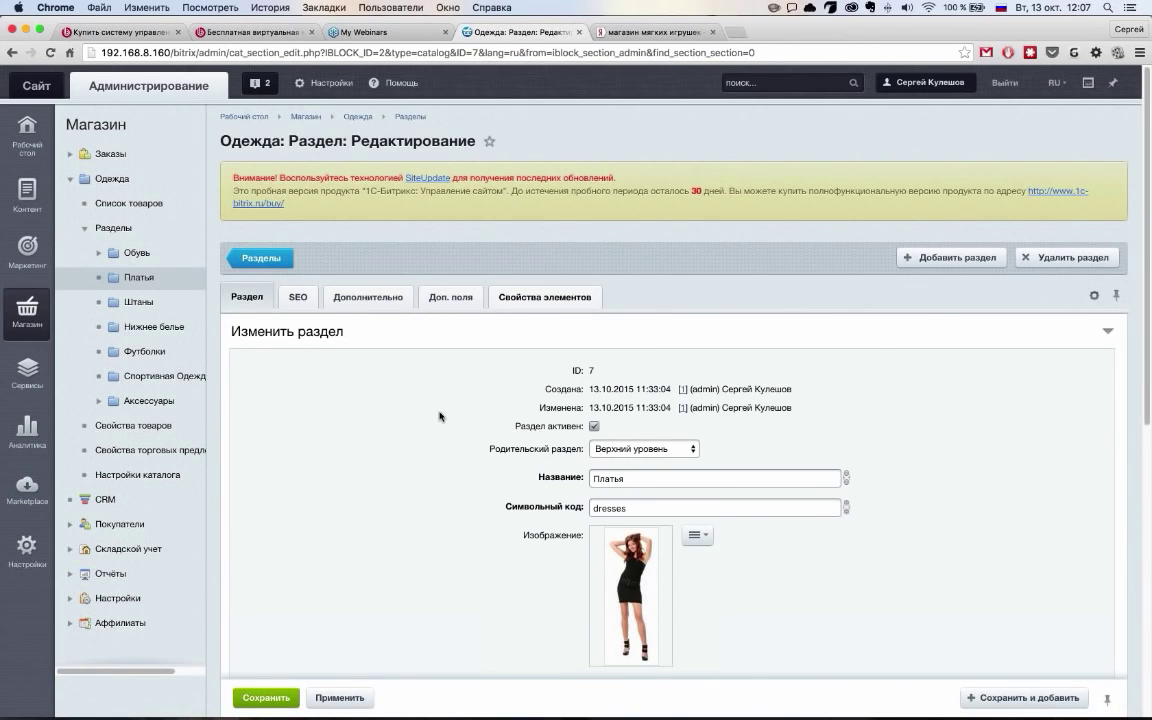
Review the Платья section's property settings and the lists of product and trade-offer properties available to add
scroll(445, 414, "down", 10)
scroll(455, 410, "down", 5)
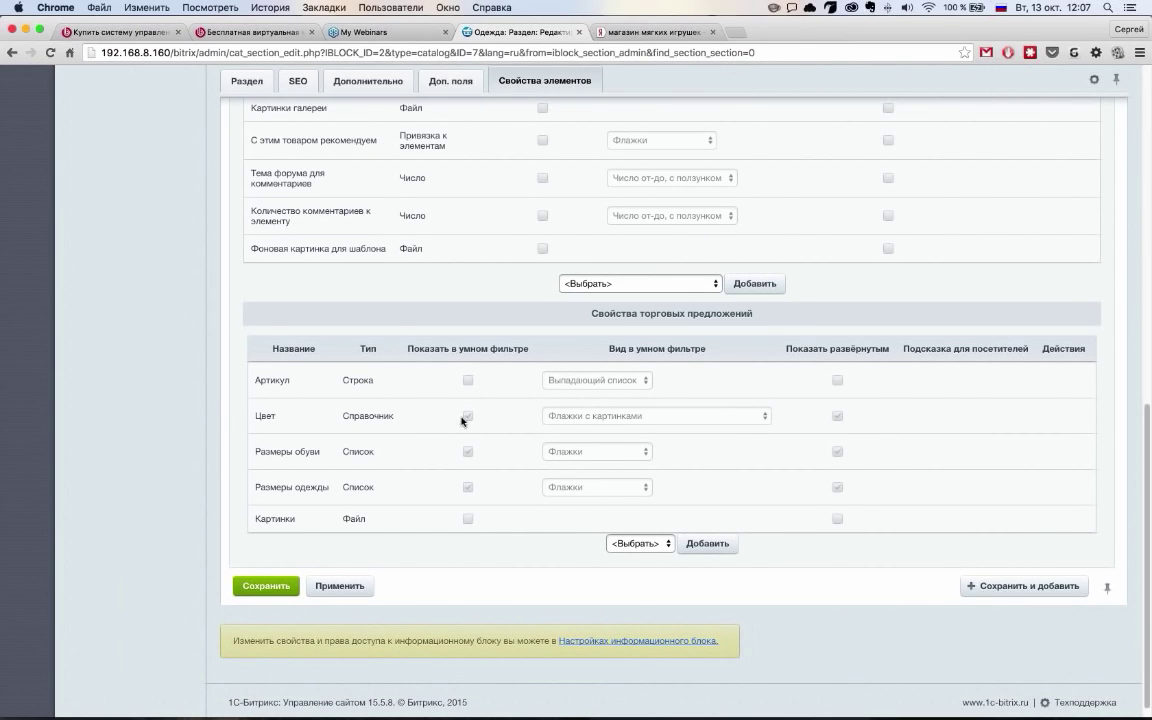
scroll(522, 352, "up", 1)
scroll(522, 354, "up", 3)
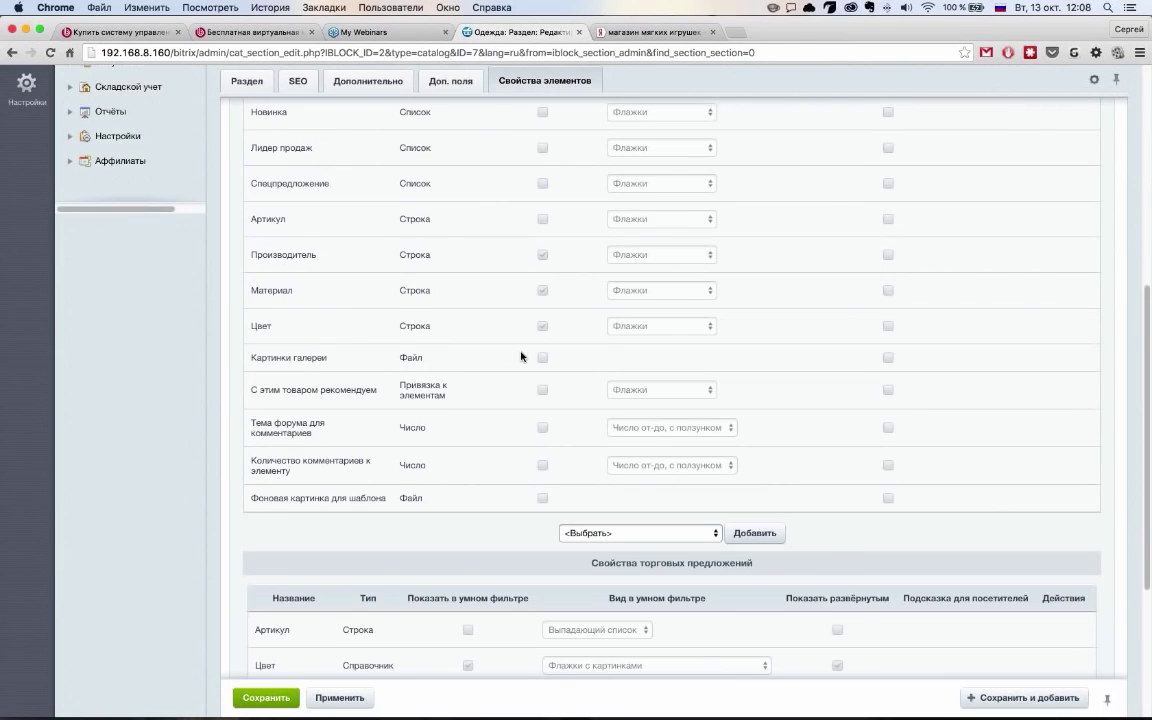
scroll(522, 355, "up", 2)
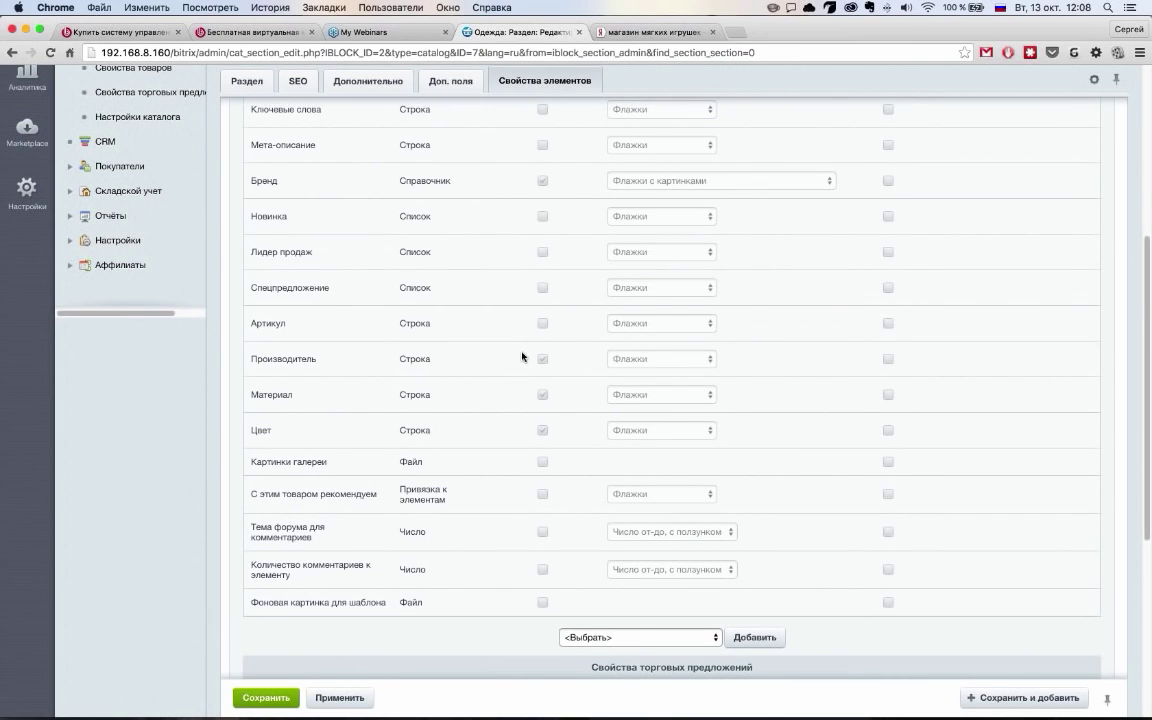
scroll(570, 355, "down", 5)
left_click(665, 362)
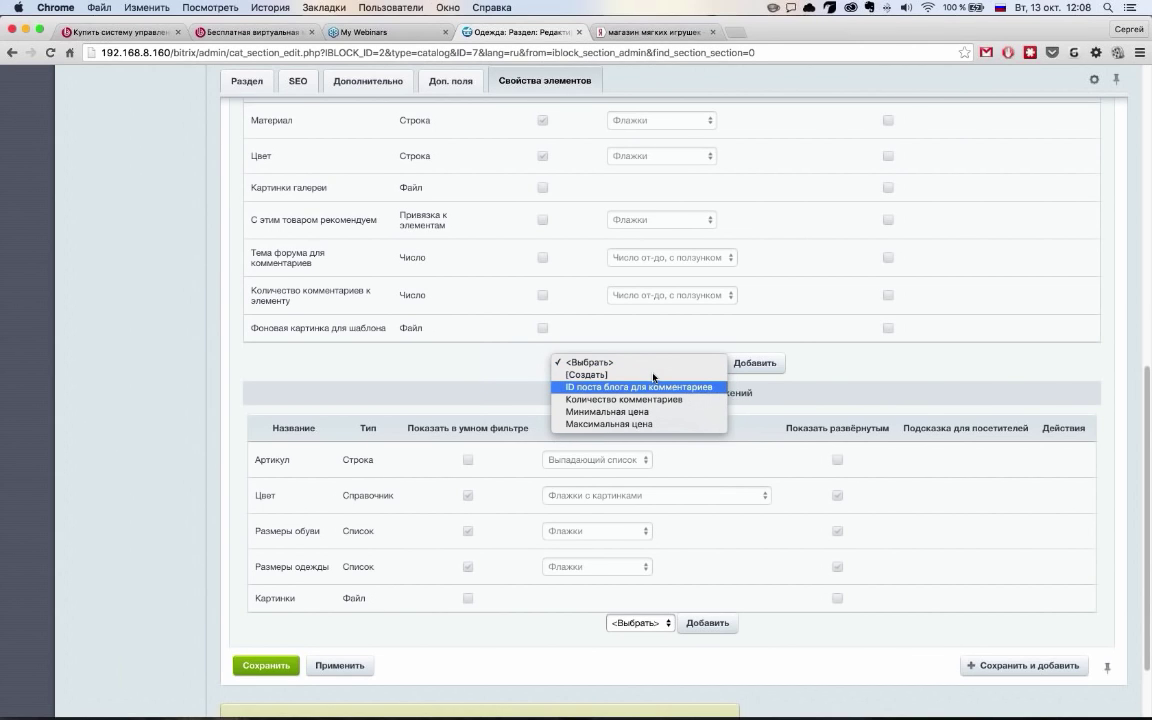
left_click(593, 337)
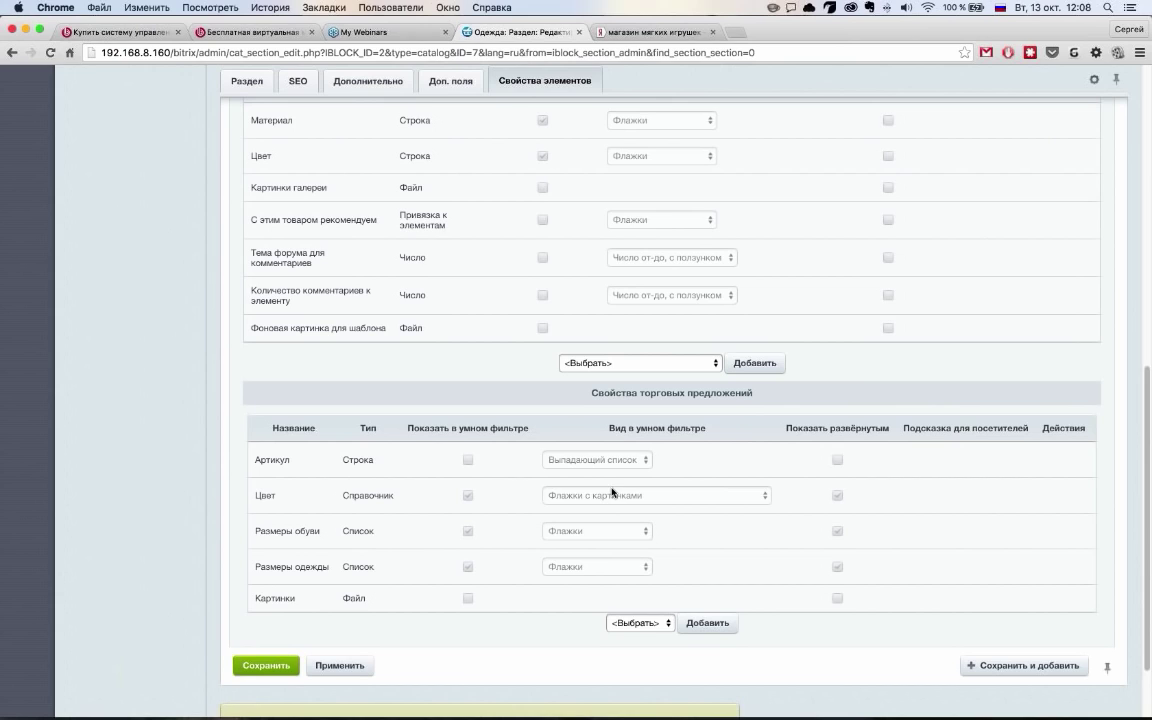
left_click(656, 625)
left_click(662, 638)
scroll(660, 560, "up", 20)
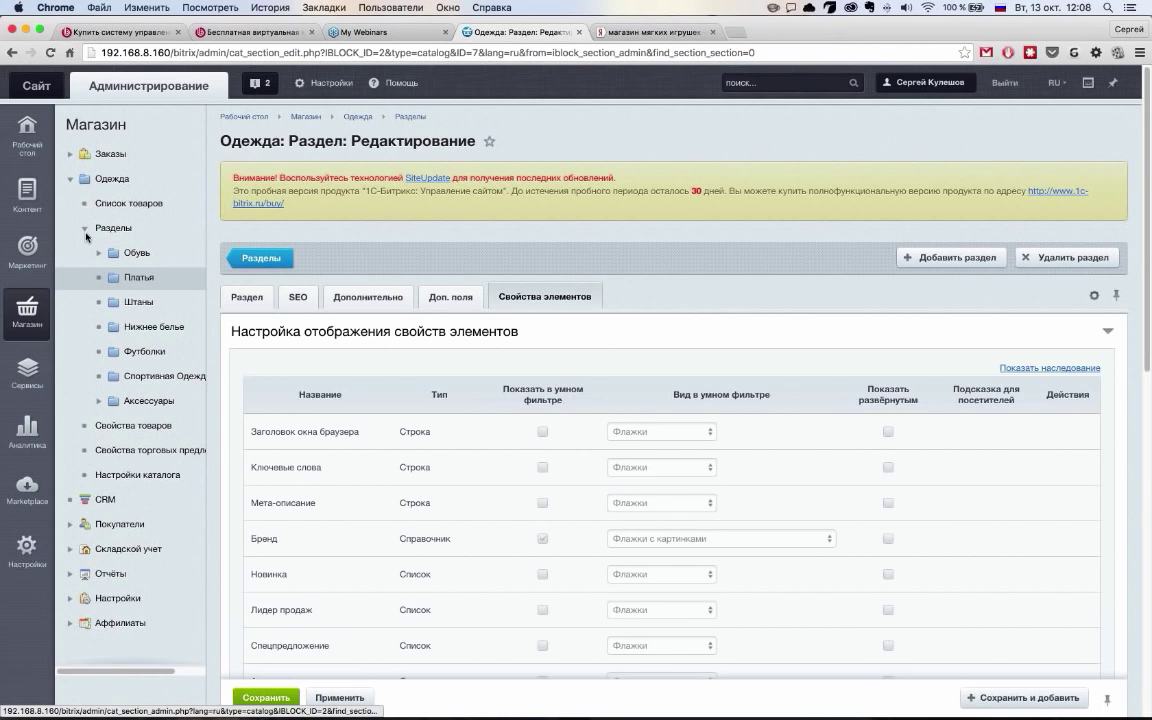
Collapse the Разделы branch and expand the shop Настройки in the left menu
left_click(127, 232)
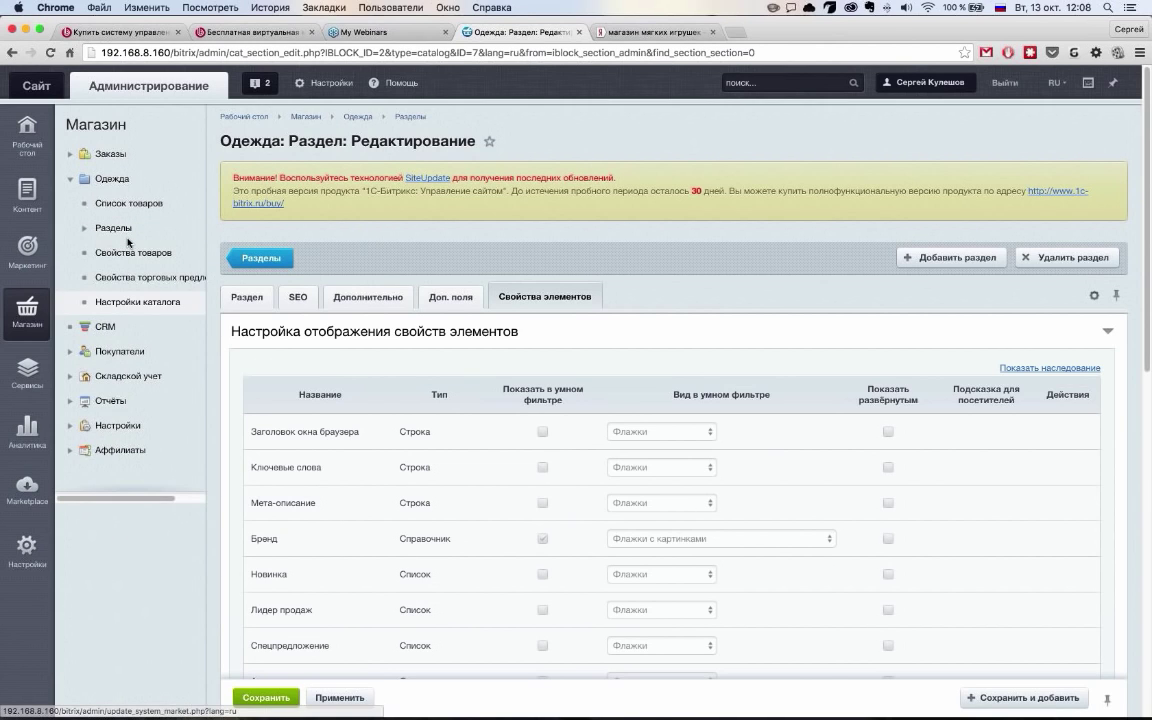
left_click(117, 425)
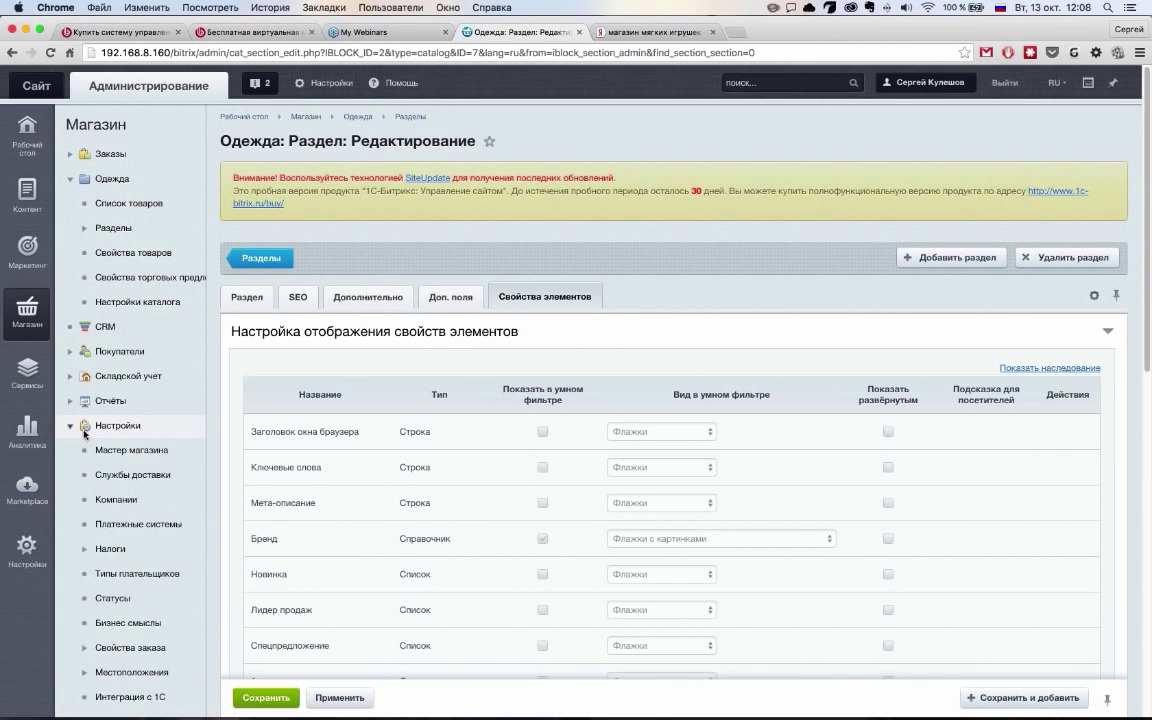
scroll(163, 500, "down", 5)
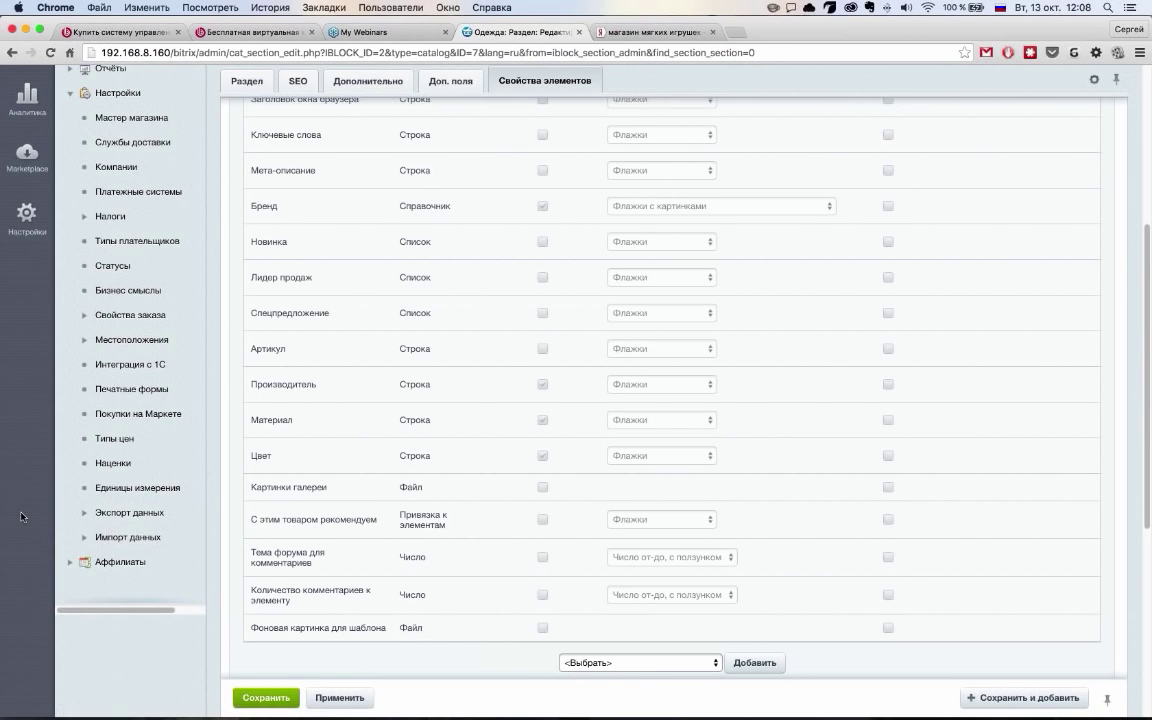
scroll(313, 450, "up", 3)
scroll(313, 447, "up", 3)
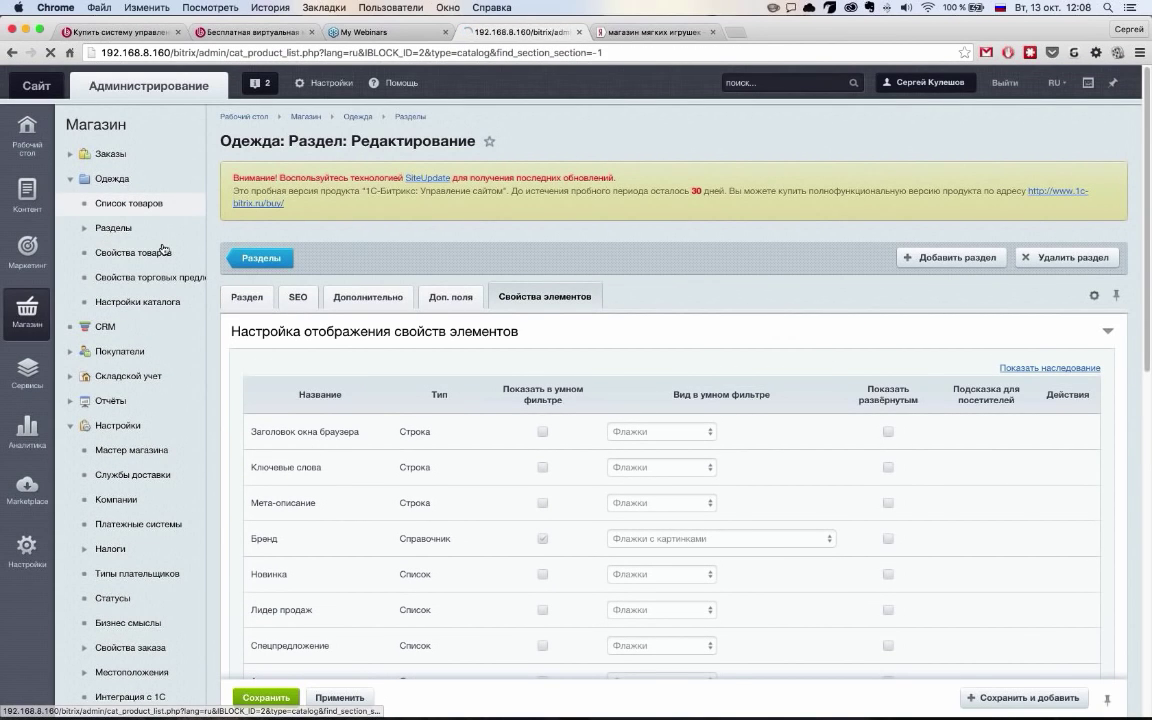
Start a new Одежда product, view its trade catalog price settings, and return to the catalog list
scroll(290, 330, "down", 1)
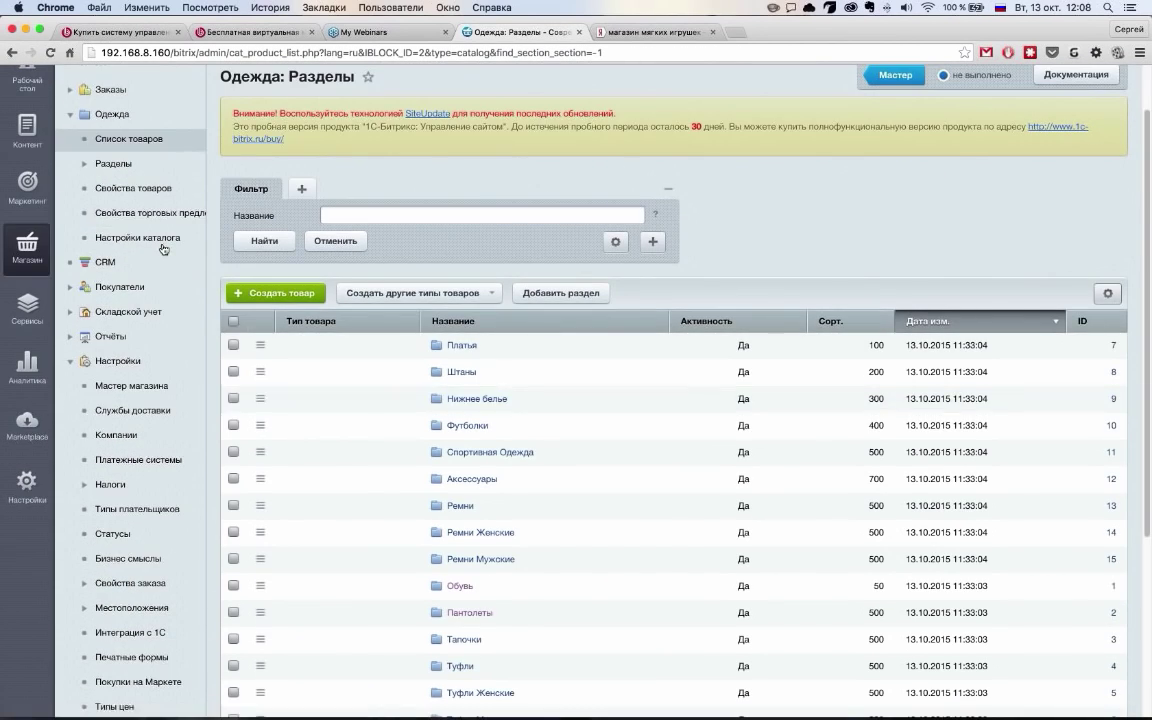
left_click(299, 298)
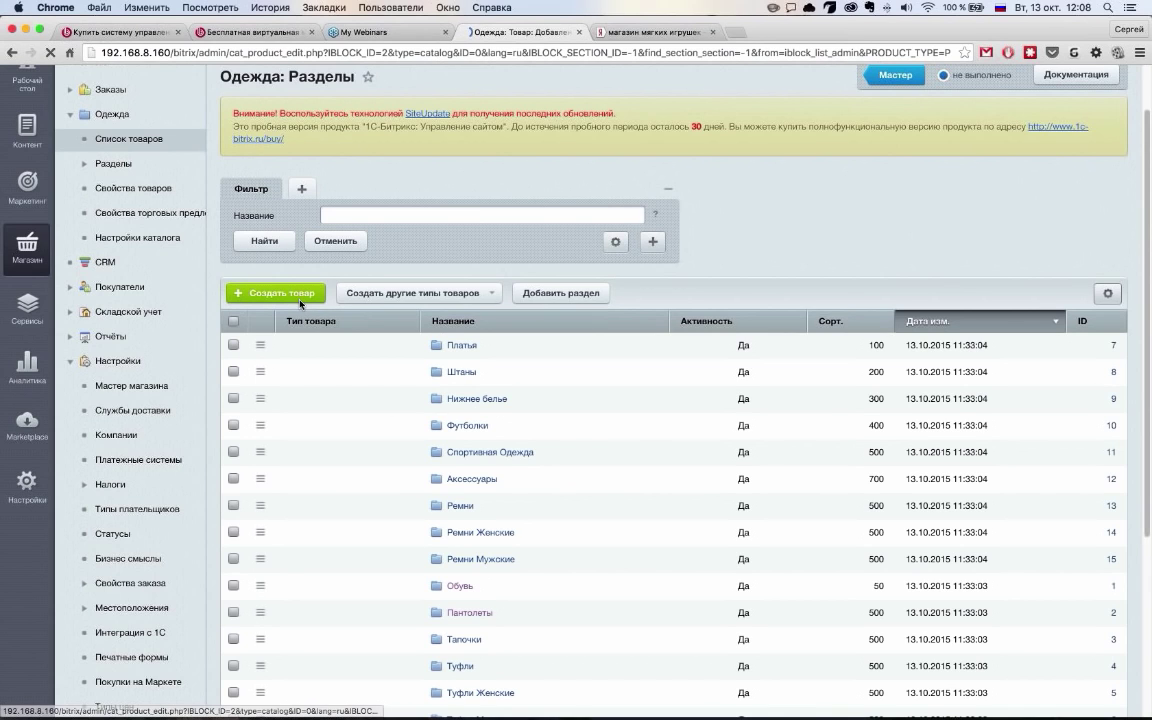
scroll(600, 328, "down", 3)
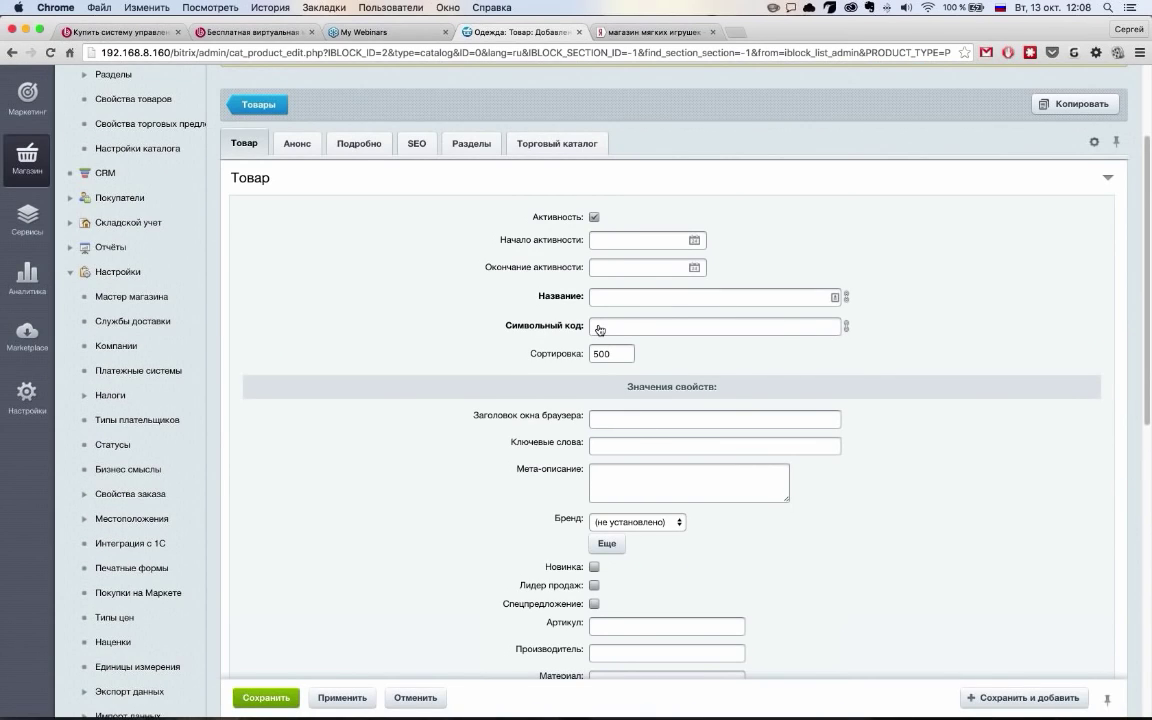
scroll(599, 328, "down", 10)
scroll(599, 328, "up", 15)
left_click(560, 300)
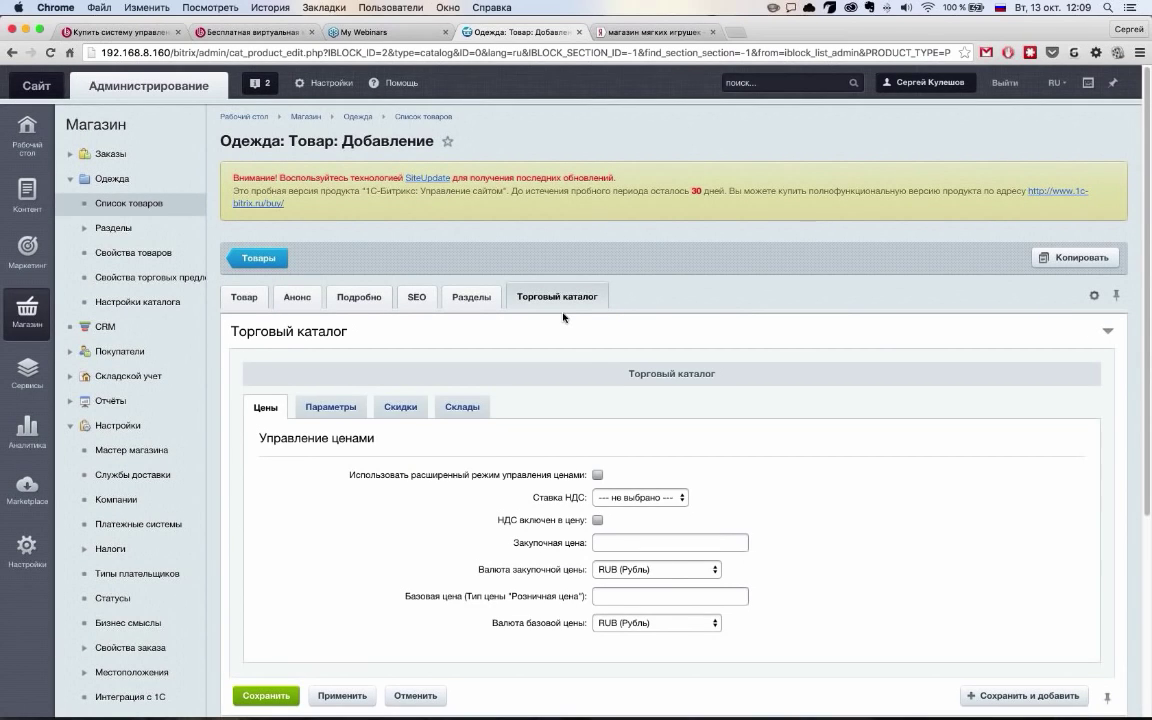
scroll(563, 317, "down", 3)
scroll(300, 270, "up", 3)
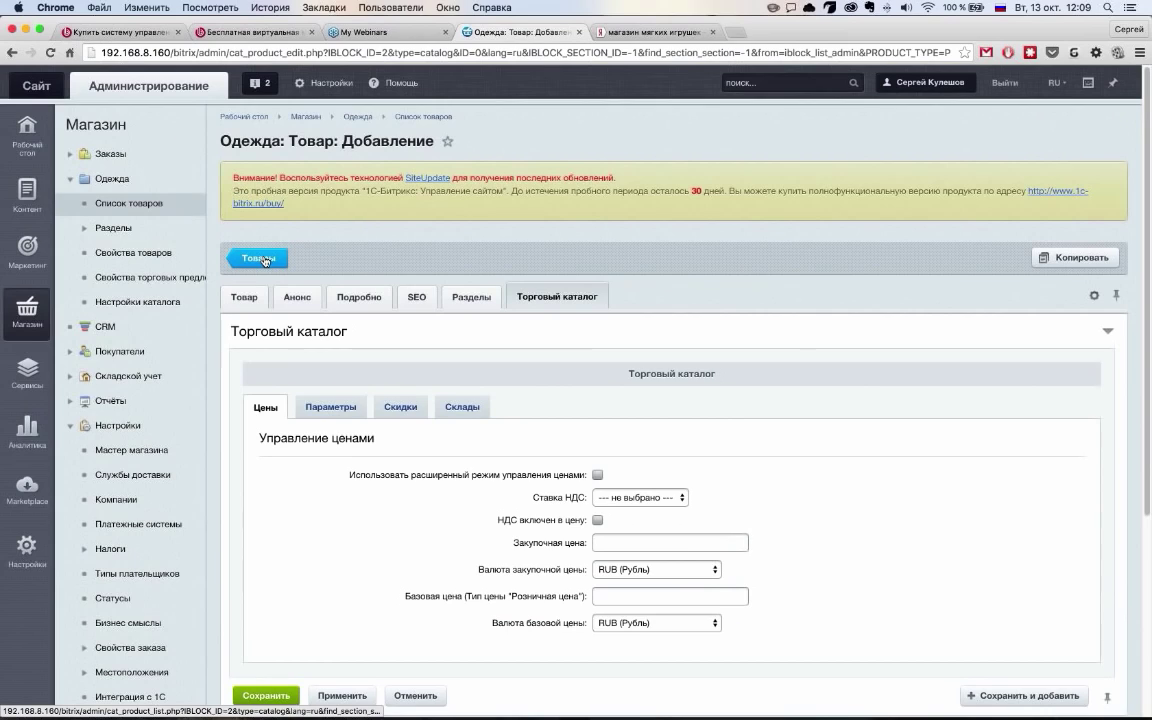
left_click(262, 259)
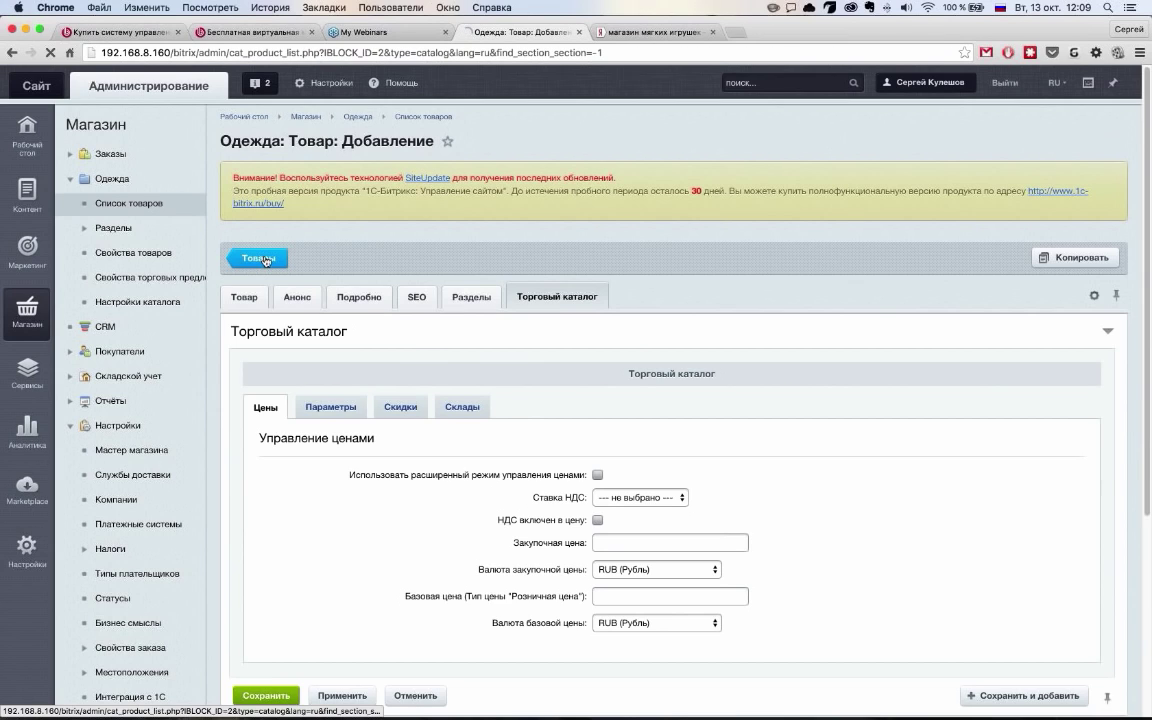
Create a product with trade offers and show its Торговые предложения list
left_click(476, 358)
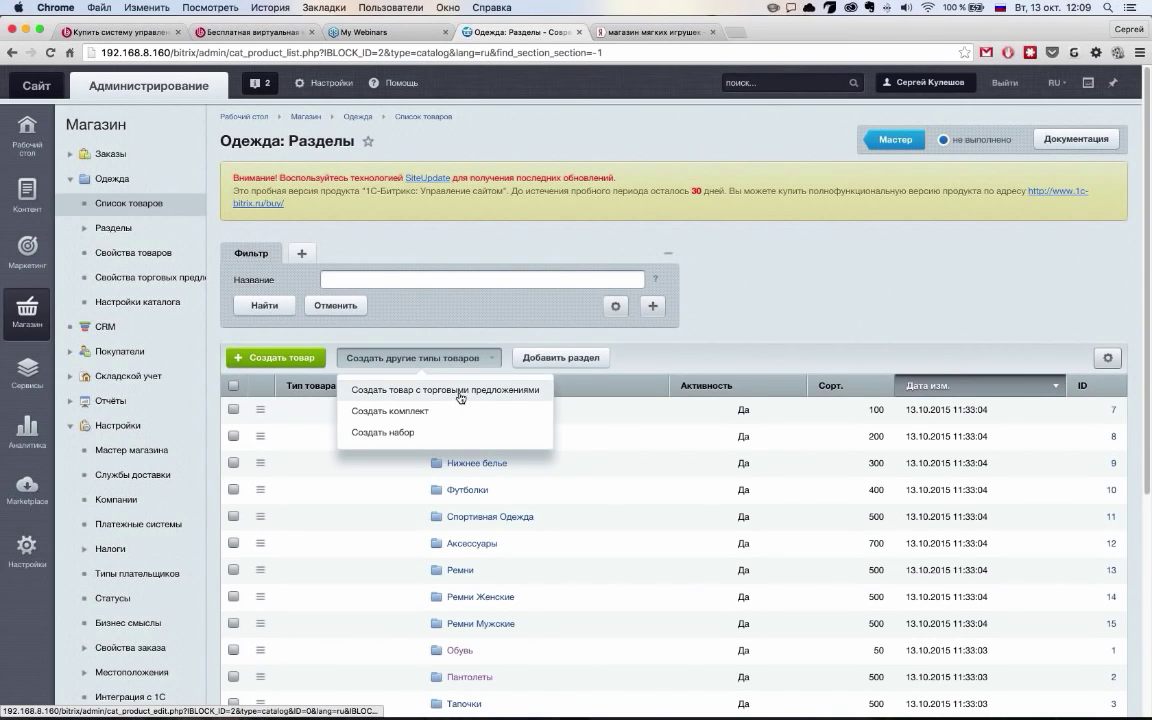
left_click(465, 391)
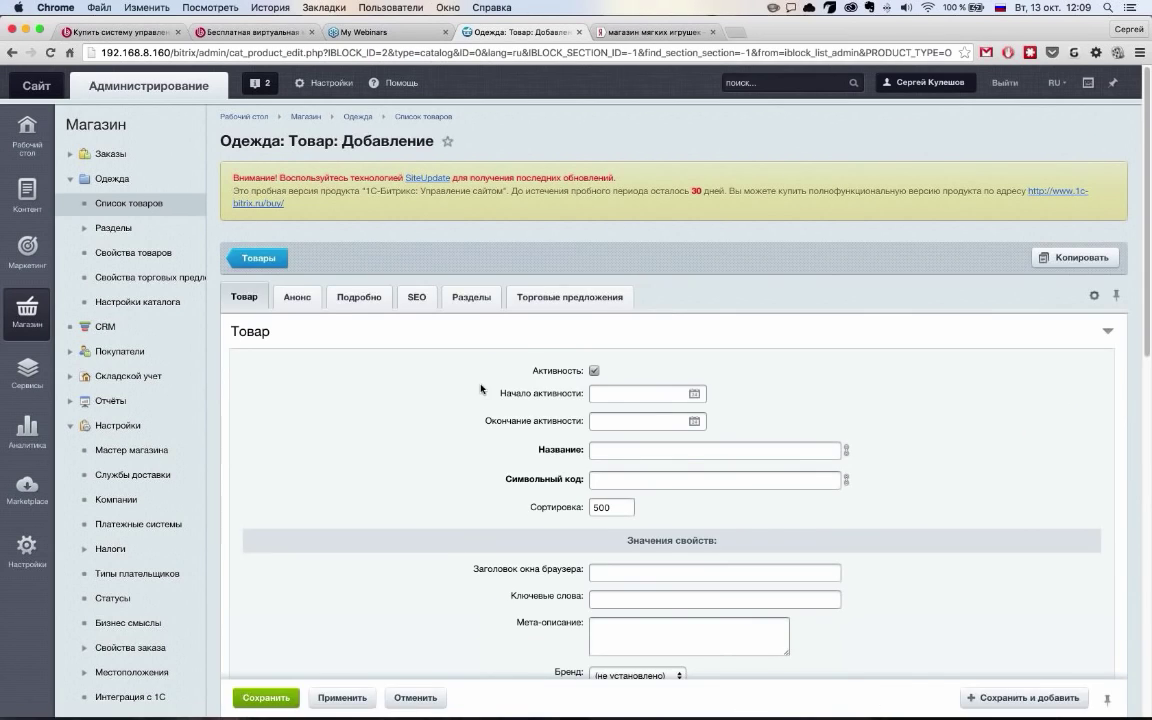
scroll(481, 388, "down", 2)
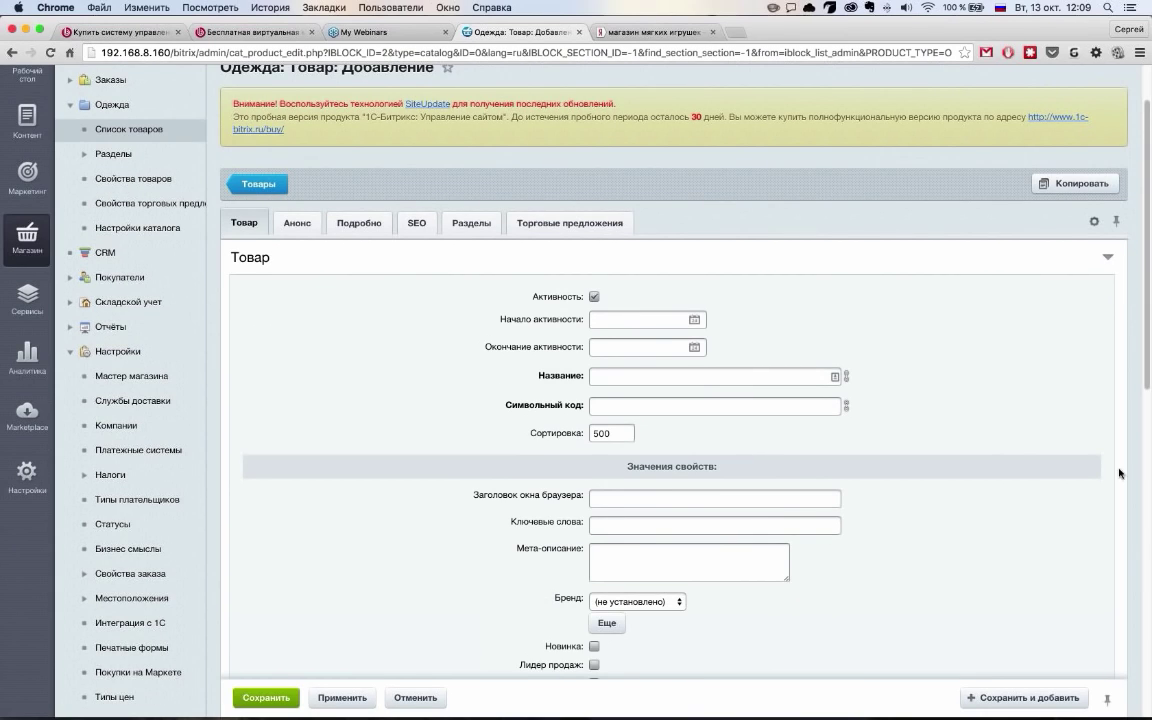
left_click(600, 226)
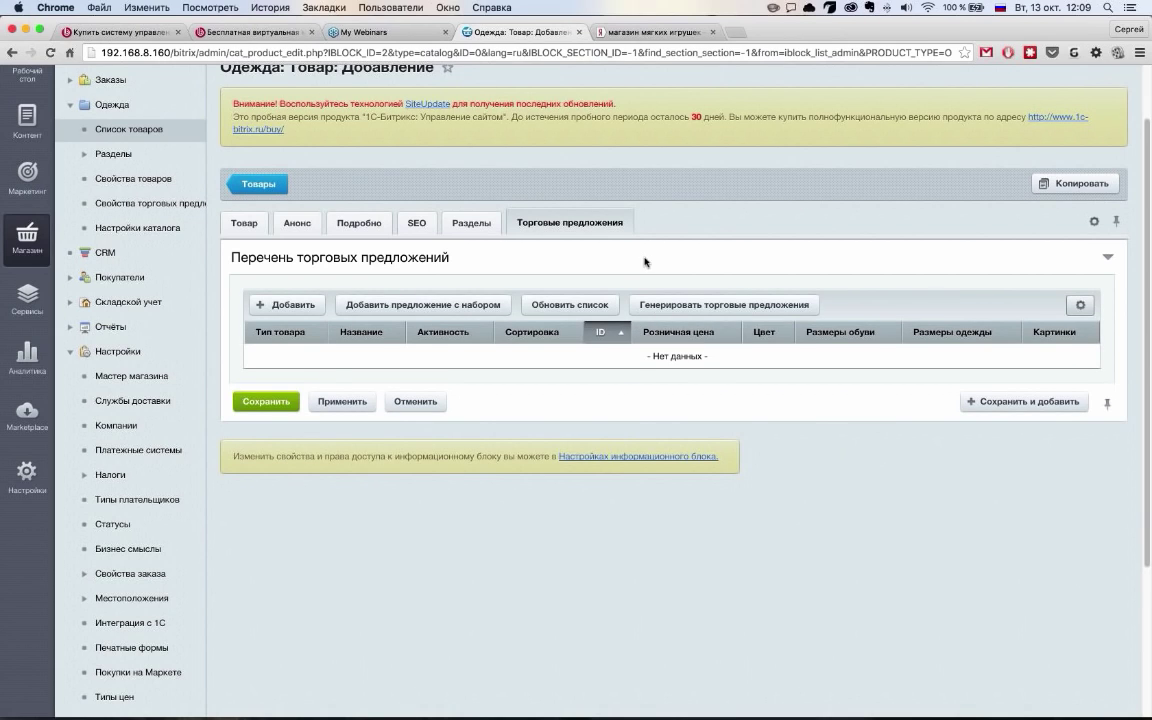
Request trade-offer generation and acknowledge the missing product name warning
left_click(700, 304)
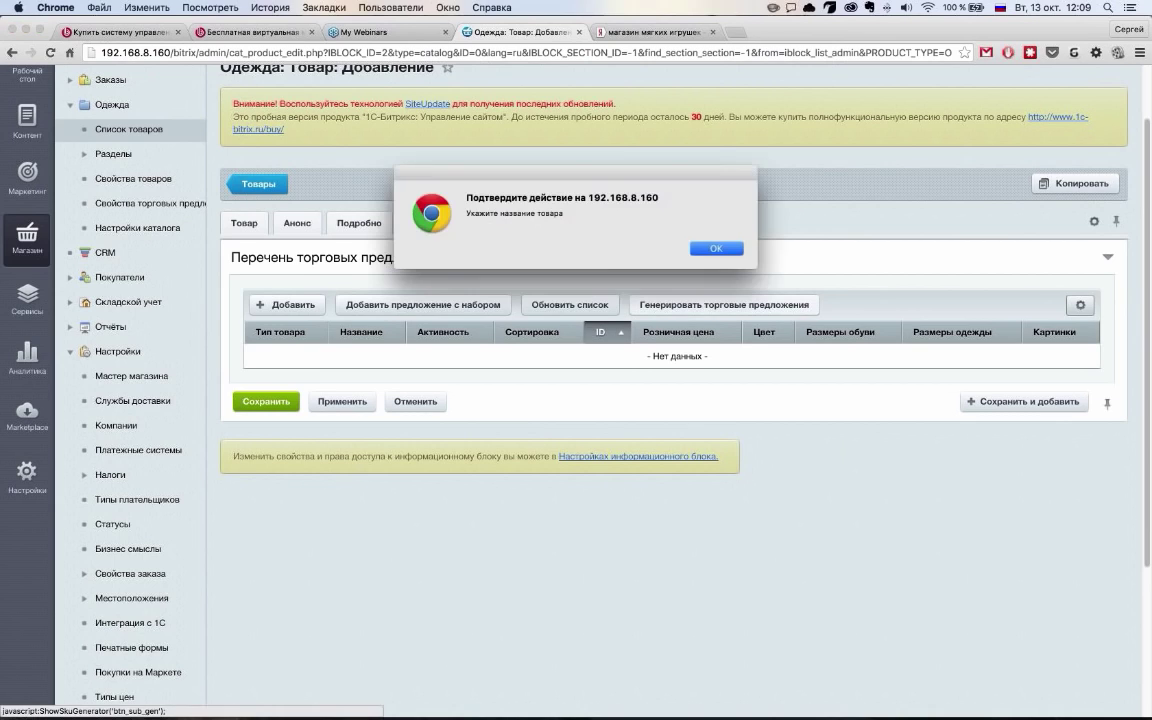
left_click(712, 248)
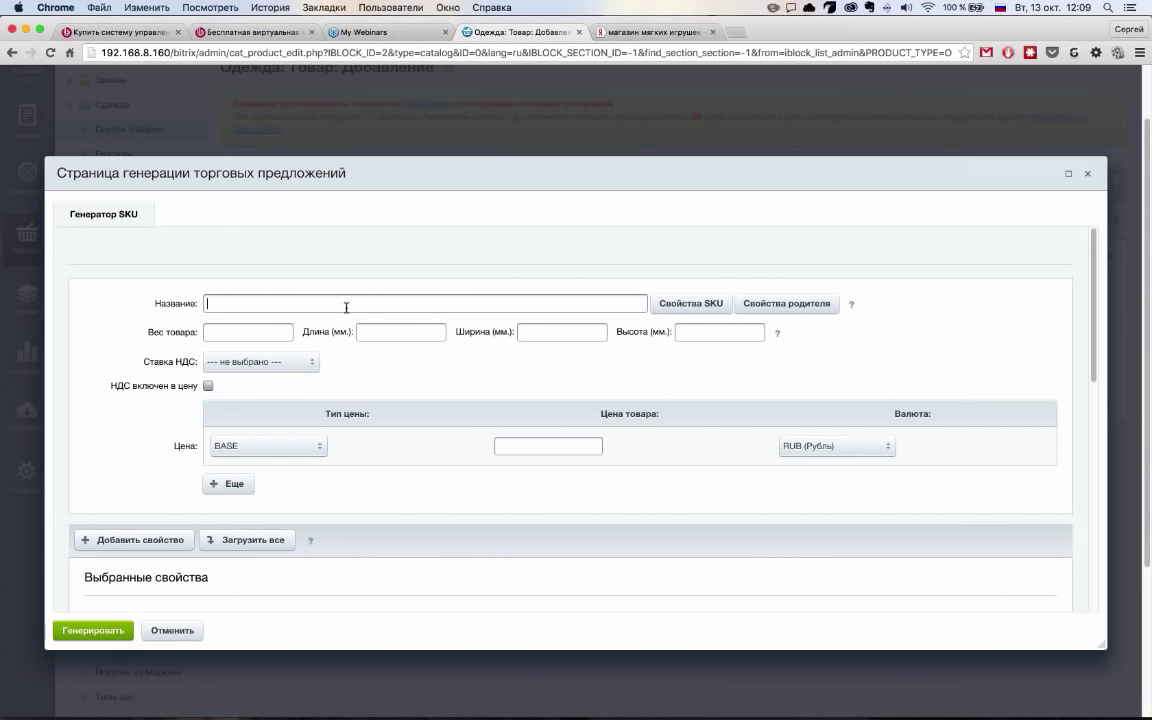
left_click(637, 305)
scroll(327, 406, "down", 5)
scroll(339, 462, "down", 2)
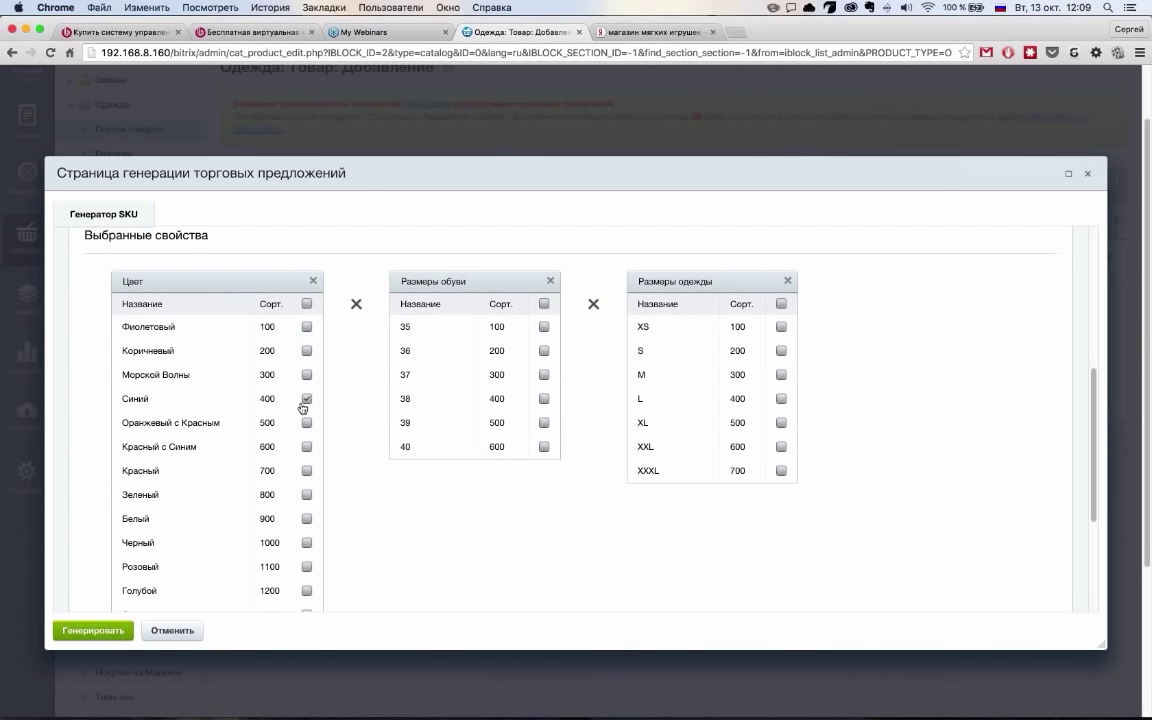
Tick colours Оранжевый с Красным, Красный с Синим, Красный and sizes XS, S, M, L, XL
left_click(307, 423)
left_click(307, 447)
left_click(307, 471)
left_click(781, 327)
left_click(781, 351)
left_click(781, 375)
left_click(781, 399)
left_click(781, 423)
Close the offer generator without generating any offers
scroll(250, 580, "down", 1)
scroll(511, 510, "up", 1)
scroll(511, 510, "up", 5)
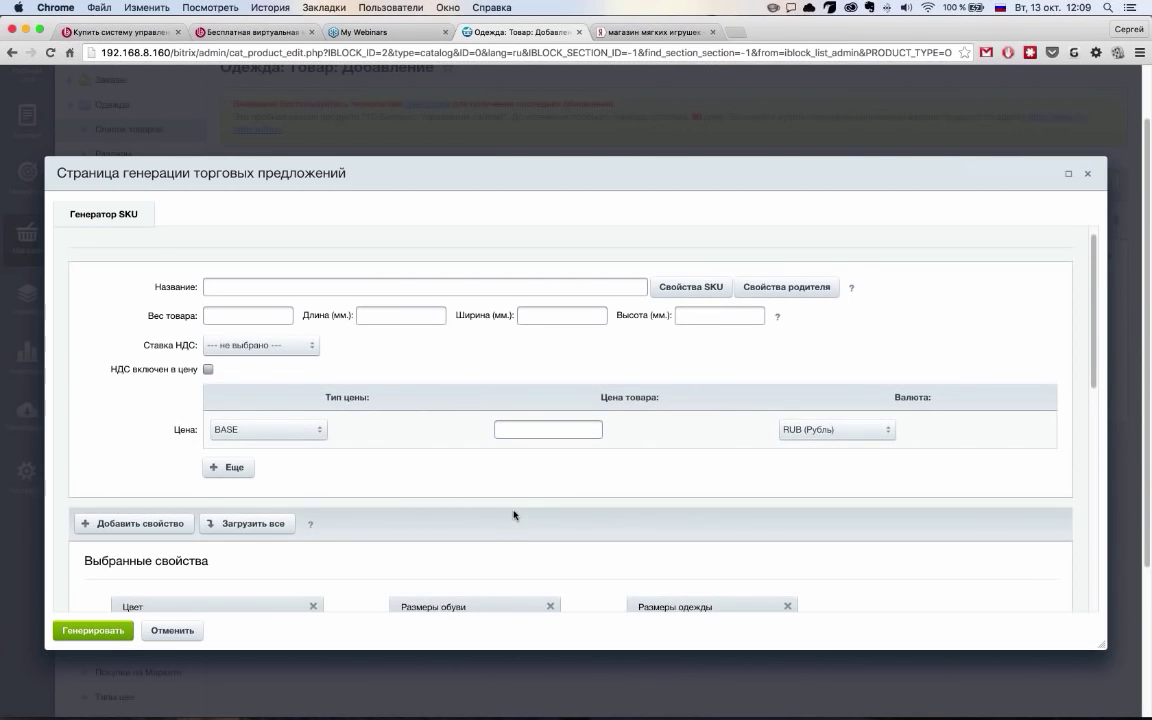
scroll(518, 510, "down", 6)
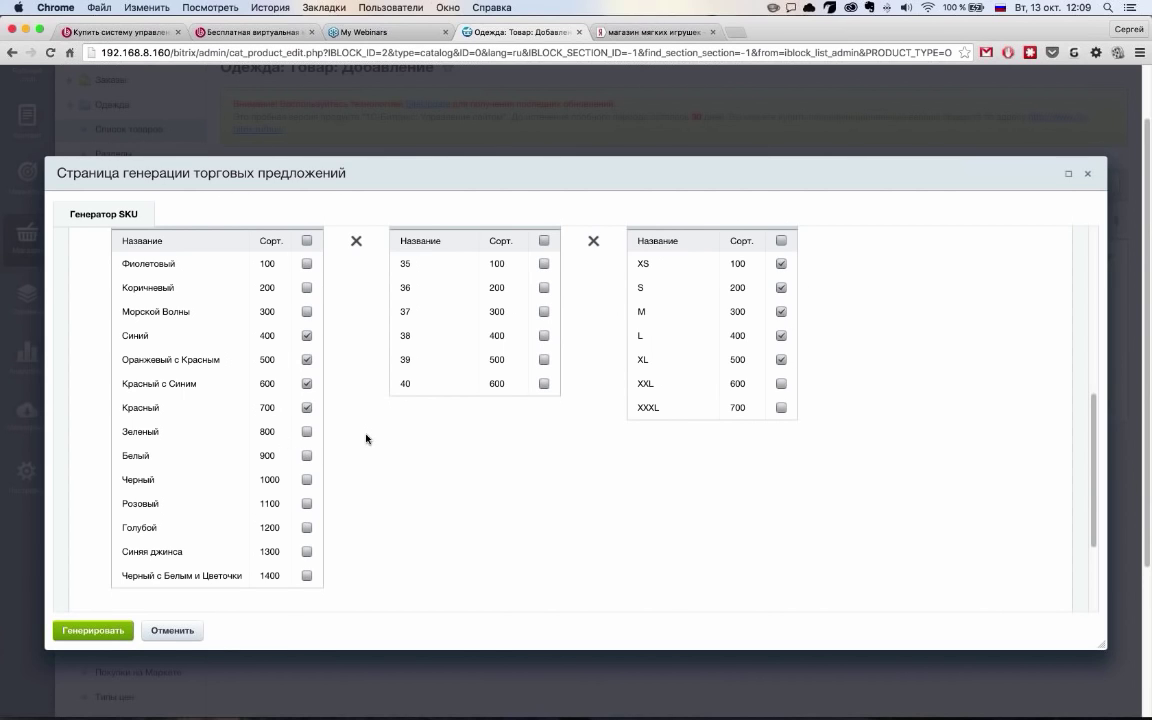
scroll(366, 438, "up", 5)
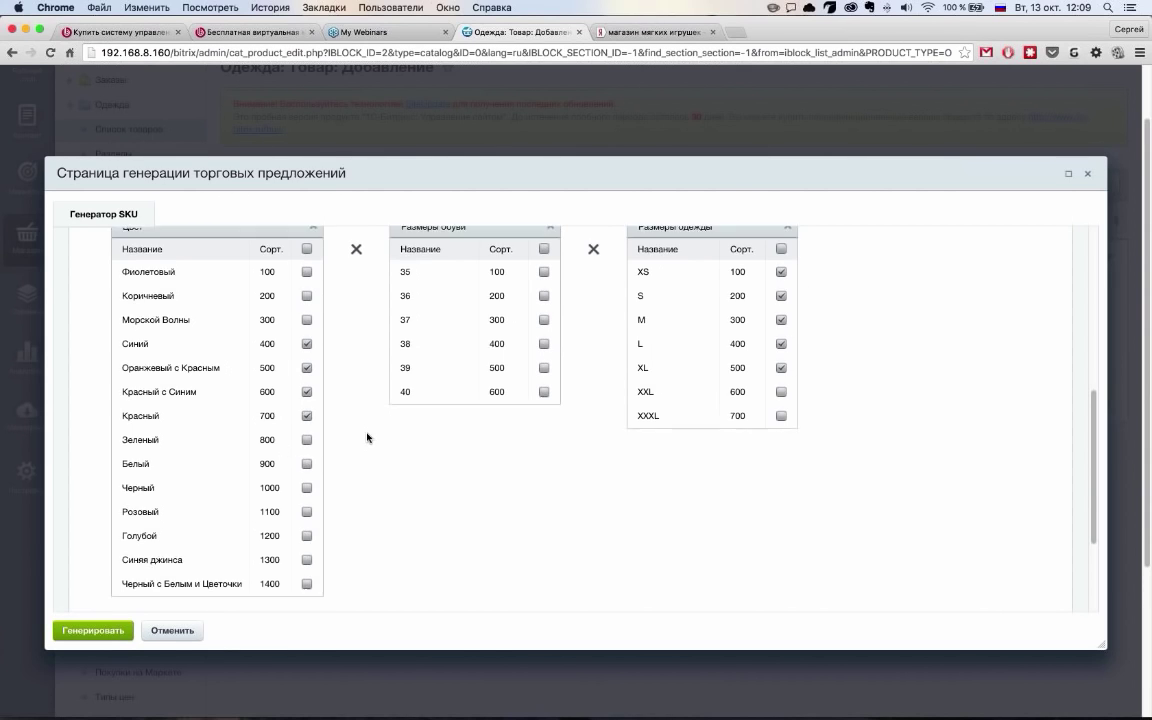
scroll(368, 437, "up", 1)
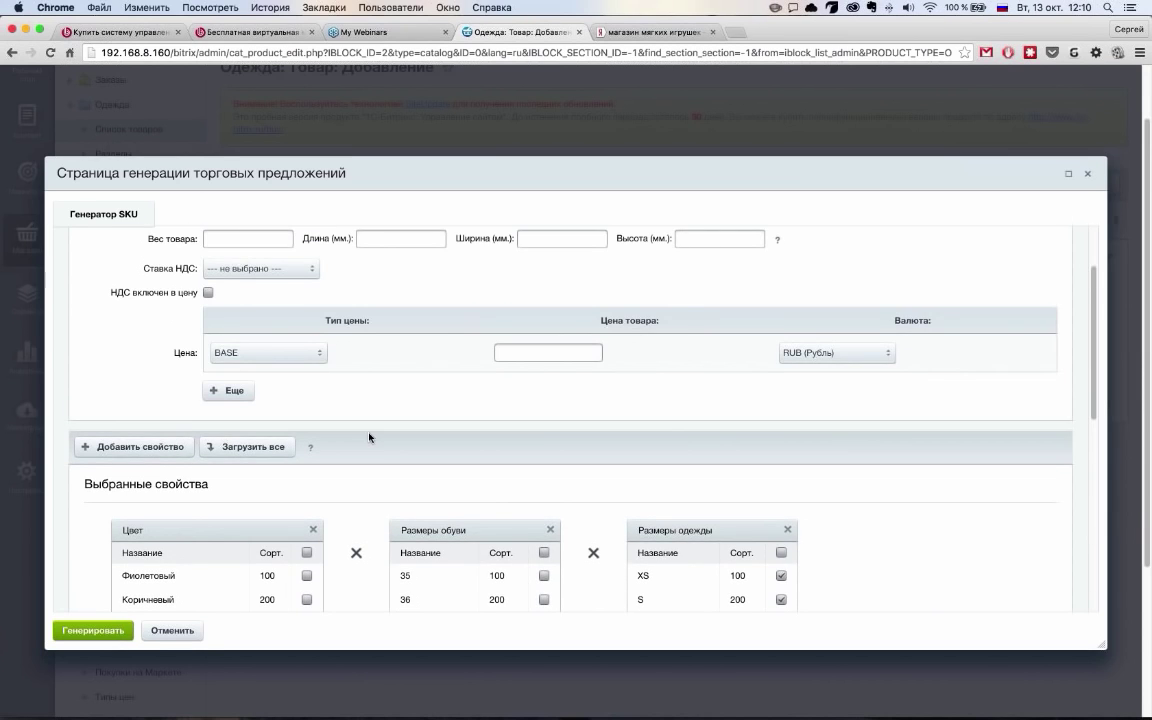
scroll(369, 437, "up", 4)
key("Escape")
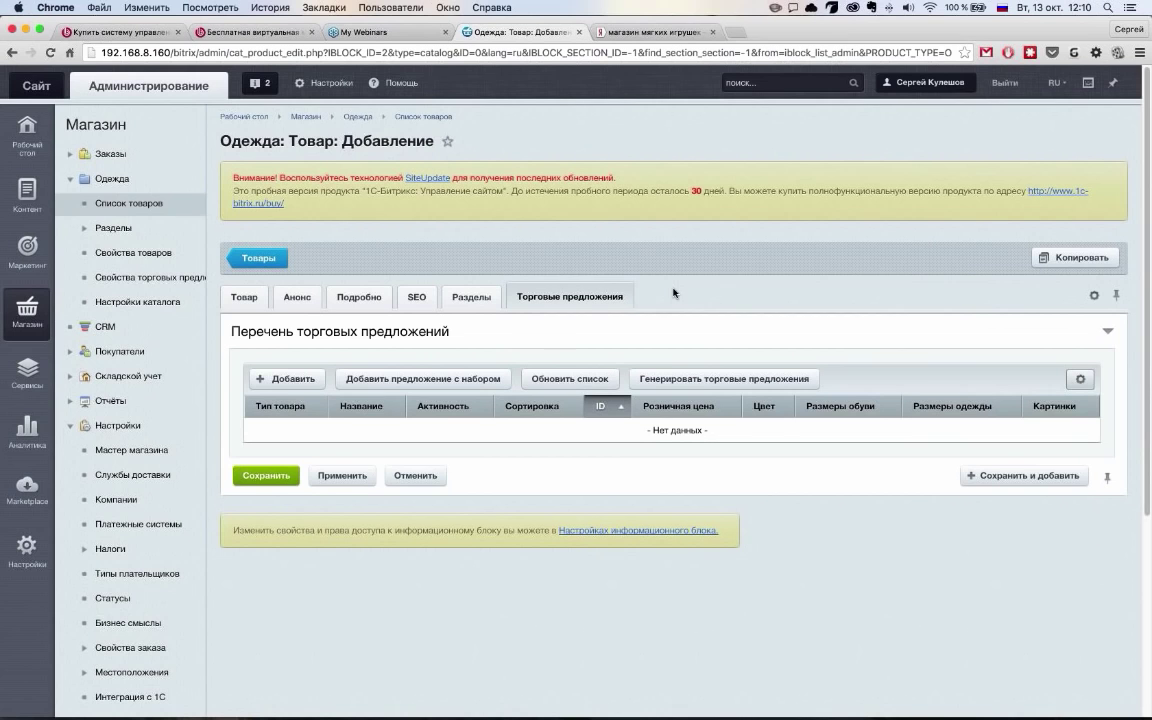
On the Товар tab, set Название and Символьный код to 1111, then switch to the virtual machine page
left_click(244, 297)
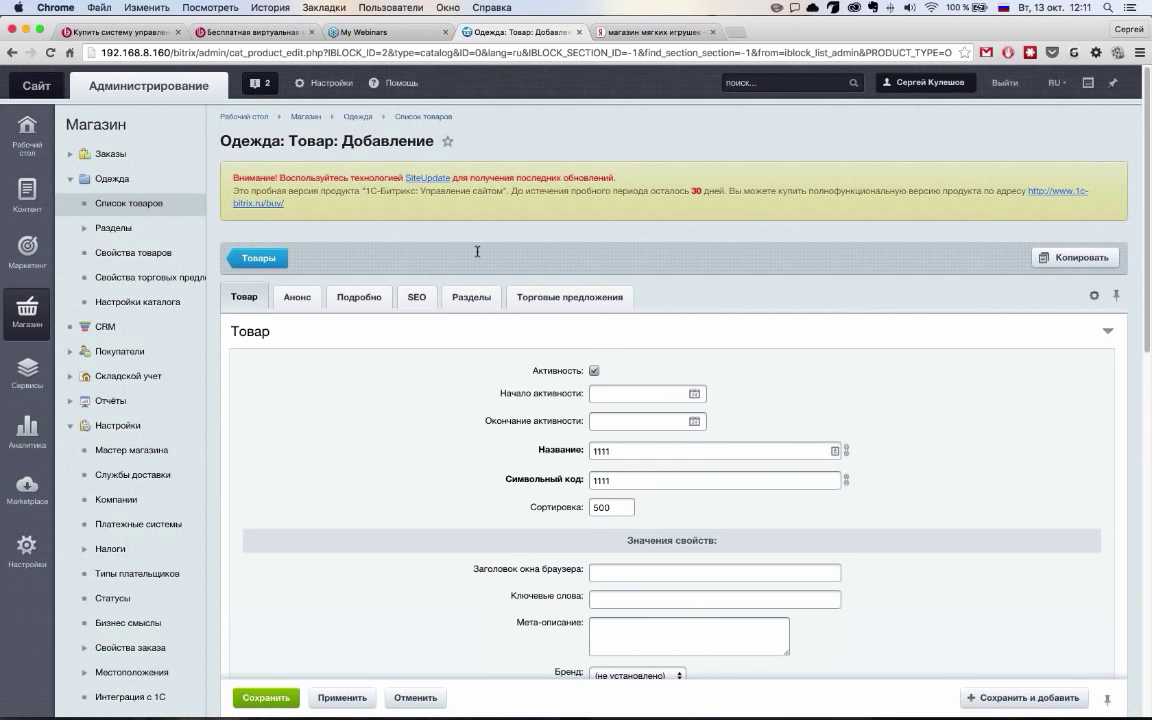
left_click(250, 32)
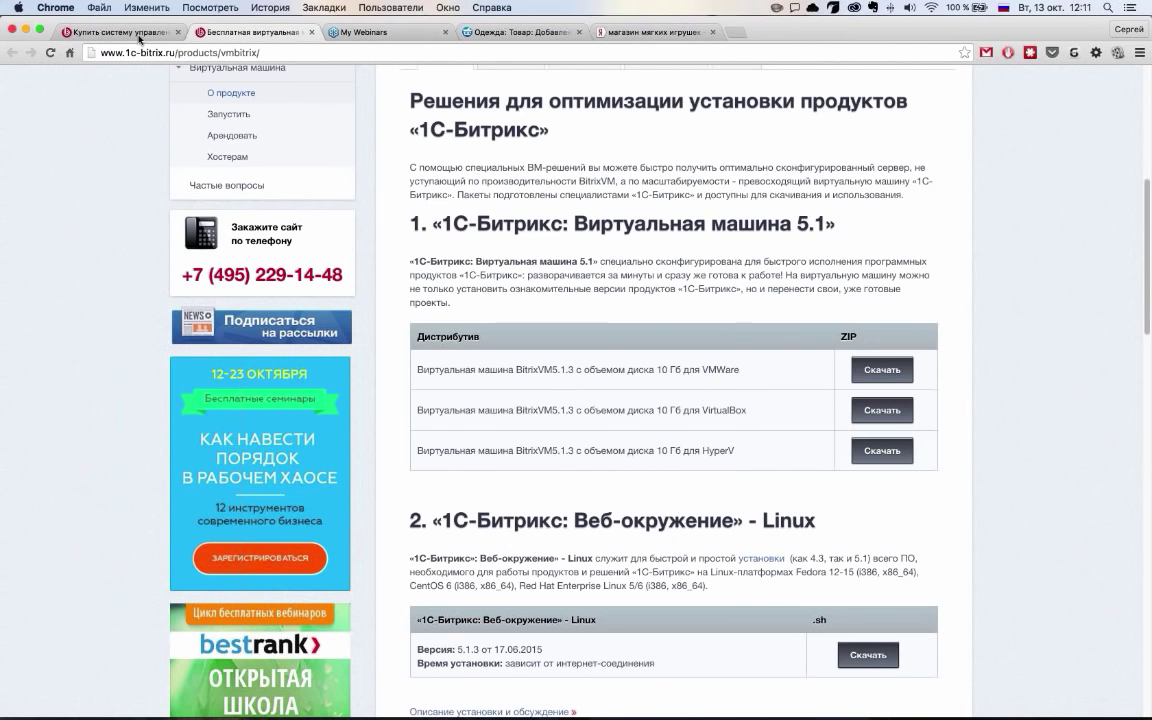
Go from the licence page to the 1c-bitrix.ru home page and open the free webinars list
left_click(140, 34)
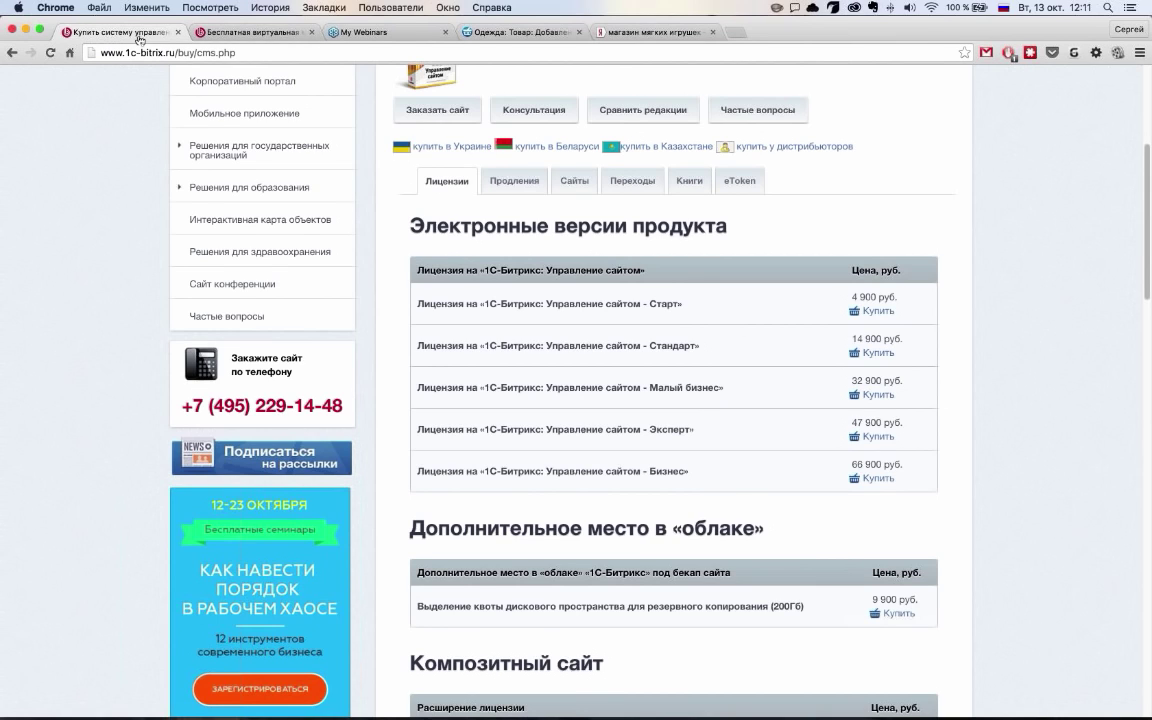
scroll(555, 241, "up", 3)
key("super+bracketleft")
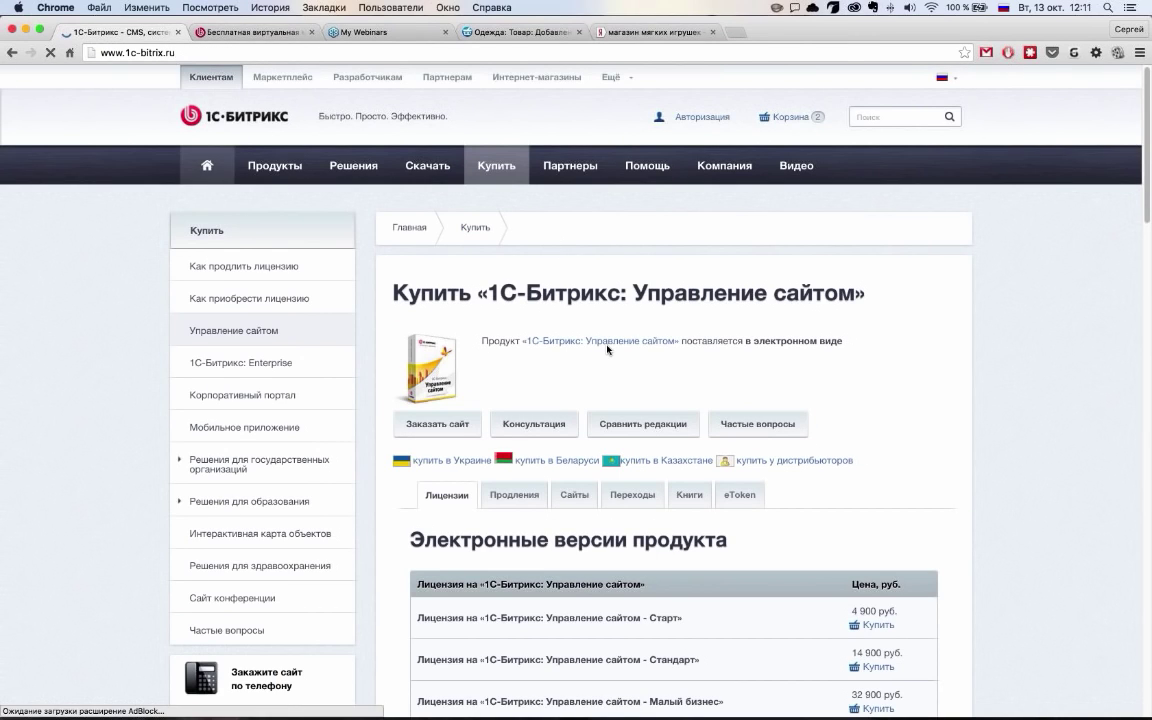
scroll(617, 362, "down", 10)
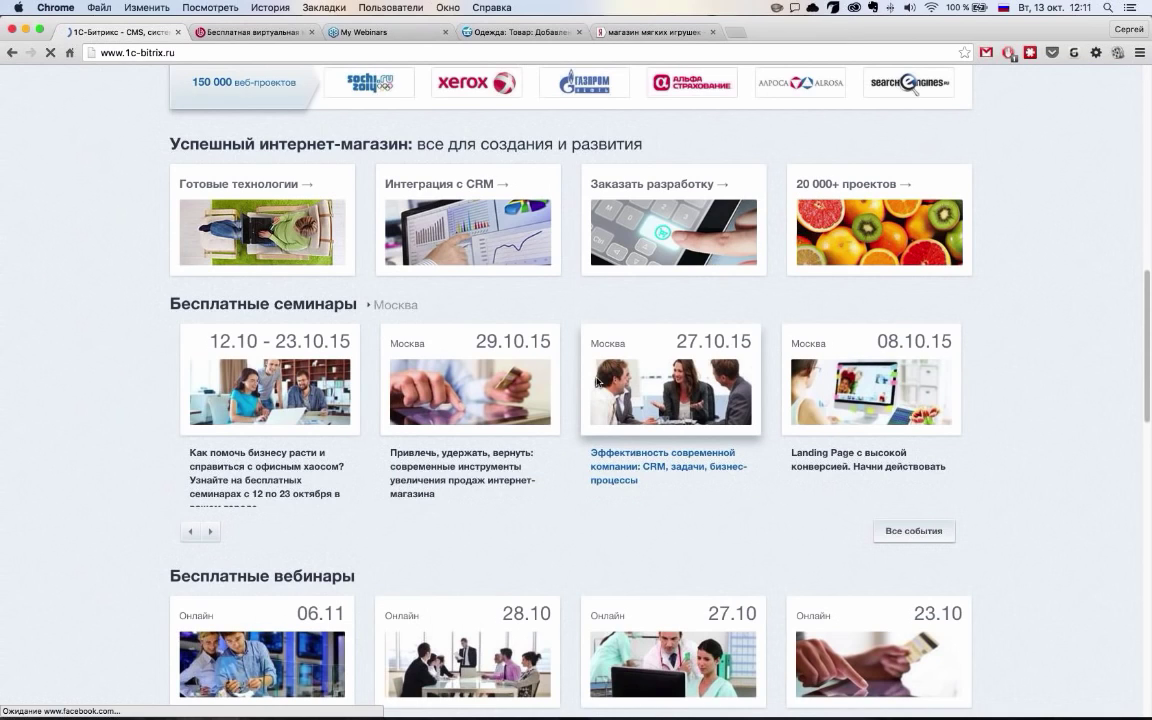
scroll(596, 381, "down", 3)
left_click(311, 350)
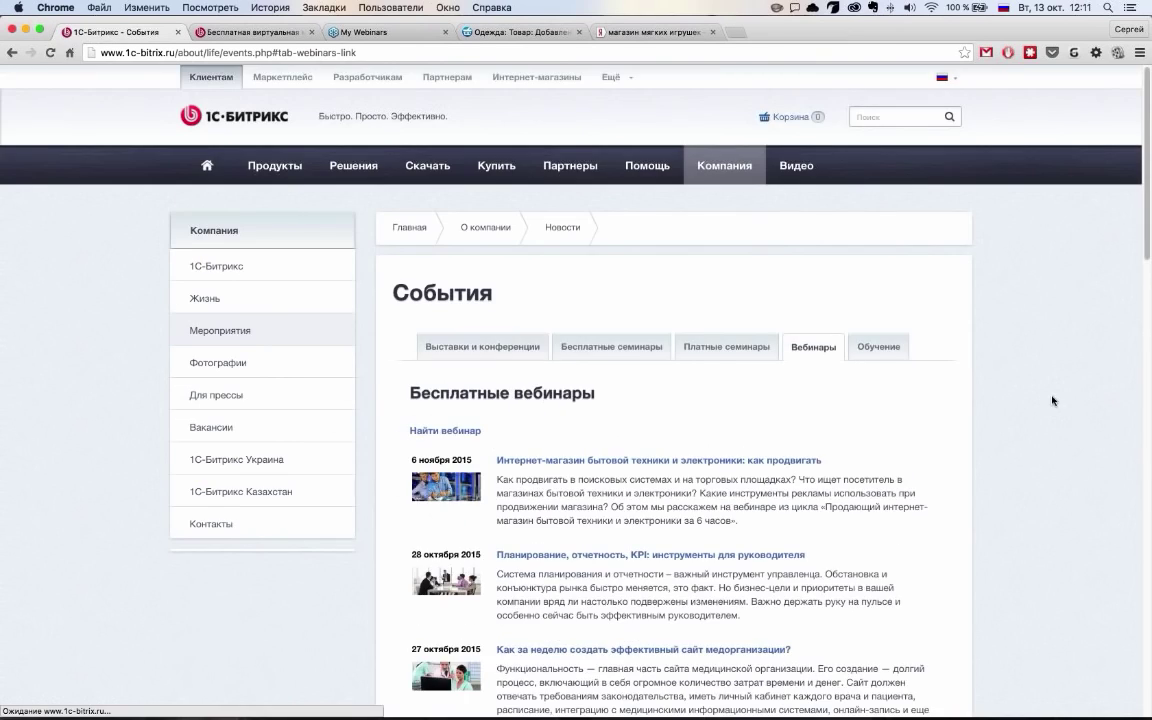
Expand the webinar search form and set Тематика to Интернет-магазины
scroll(1051, 398, "down", 3)
left_click(443, 245)
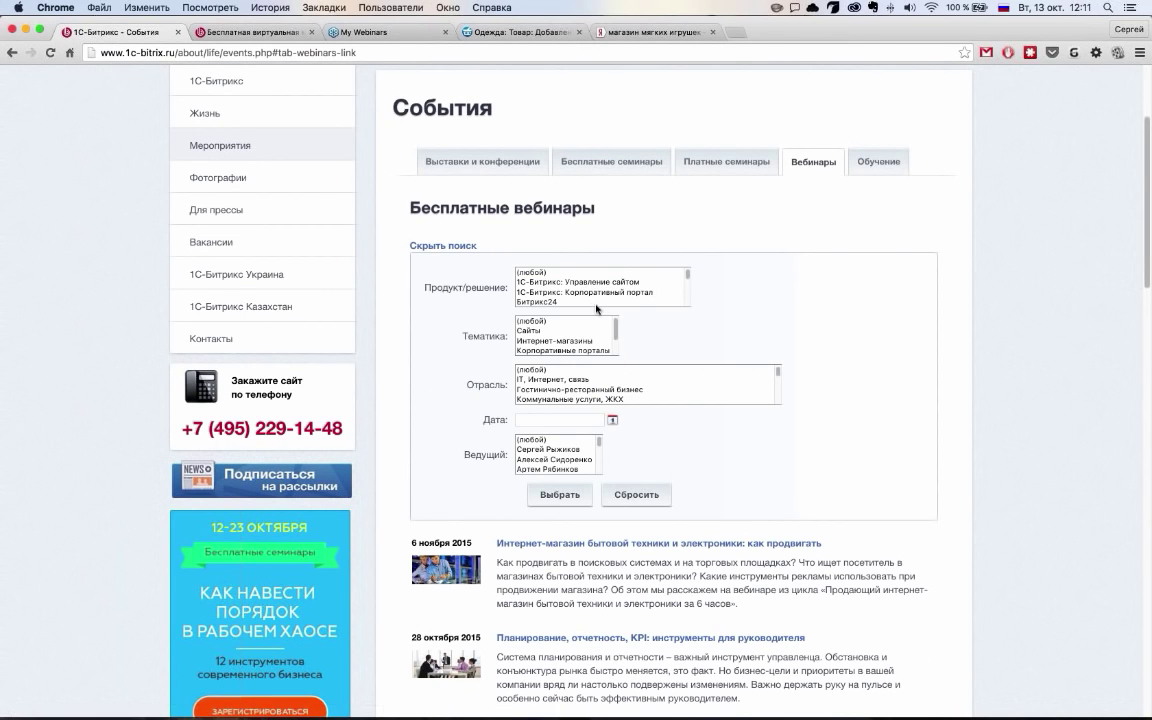
scroll(597, 296, "up", 2)
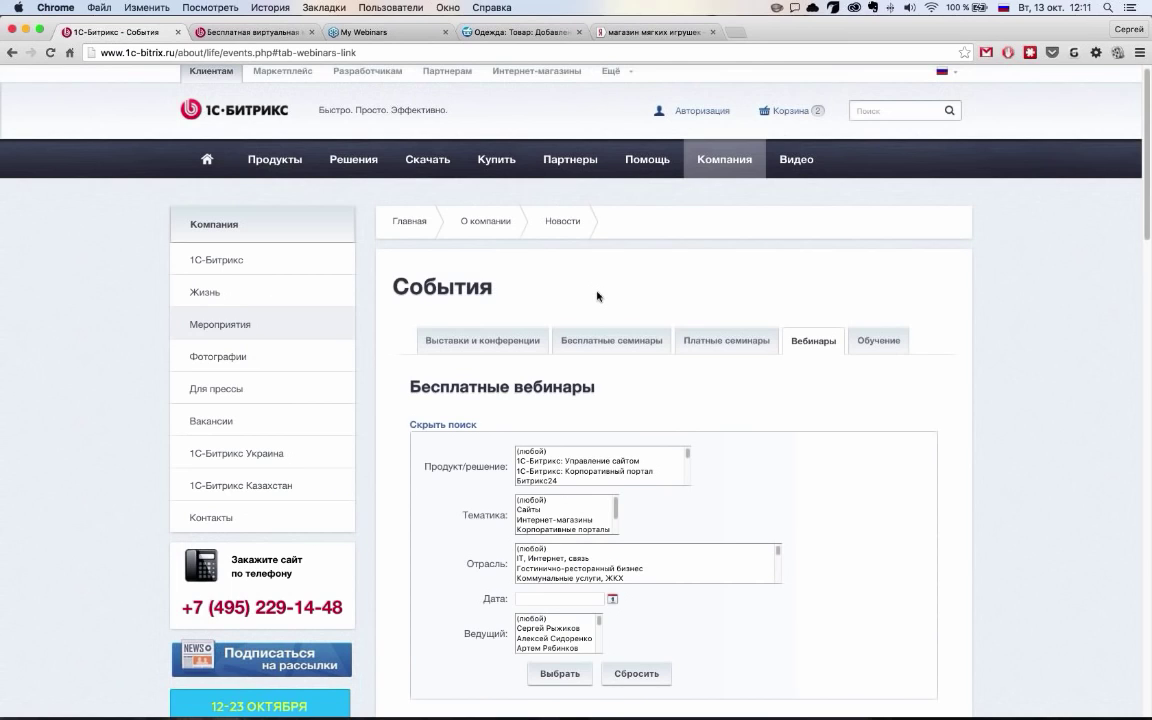
scroll(818, 404, "down", 4)
scroll(556, 172, "down", 1)
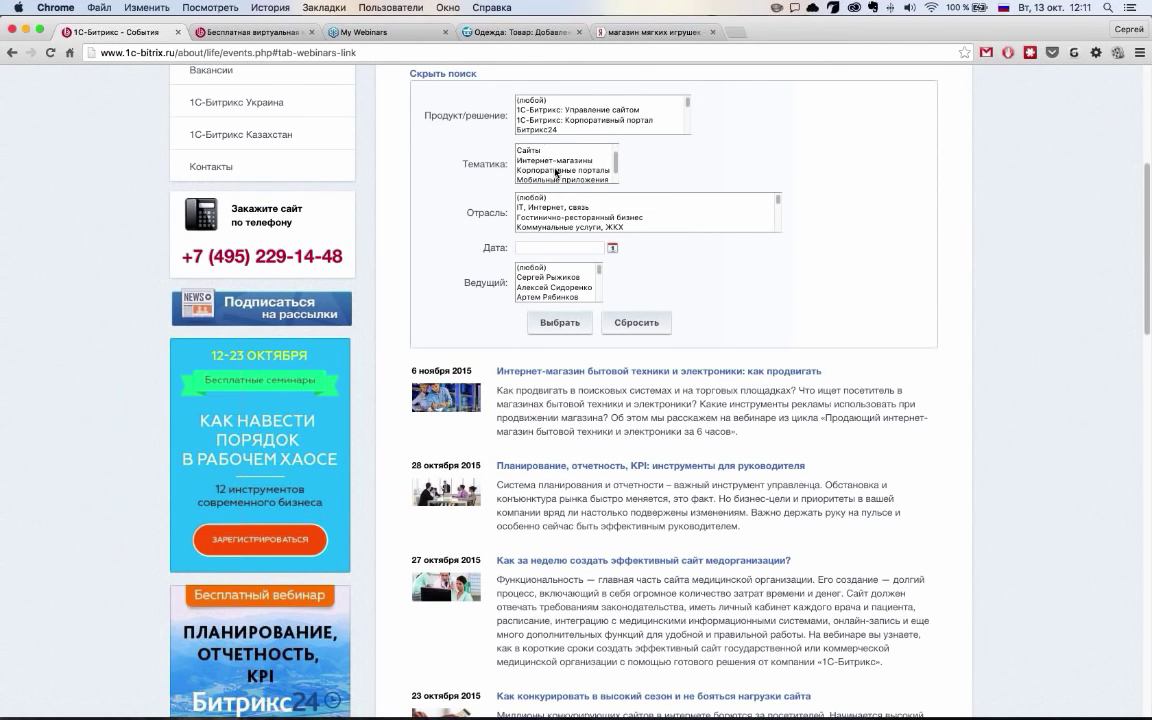
scroll(556, 172, "down", 1)
scroll(556, 172, "down", 1)
left_click(550, 145)
scroll(544, 200, "down", 1)
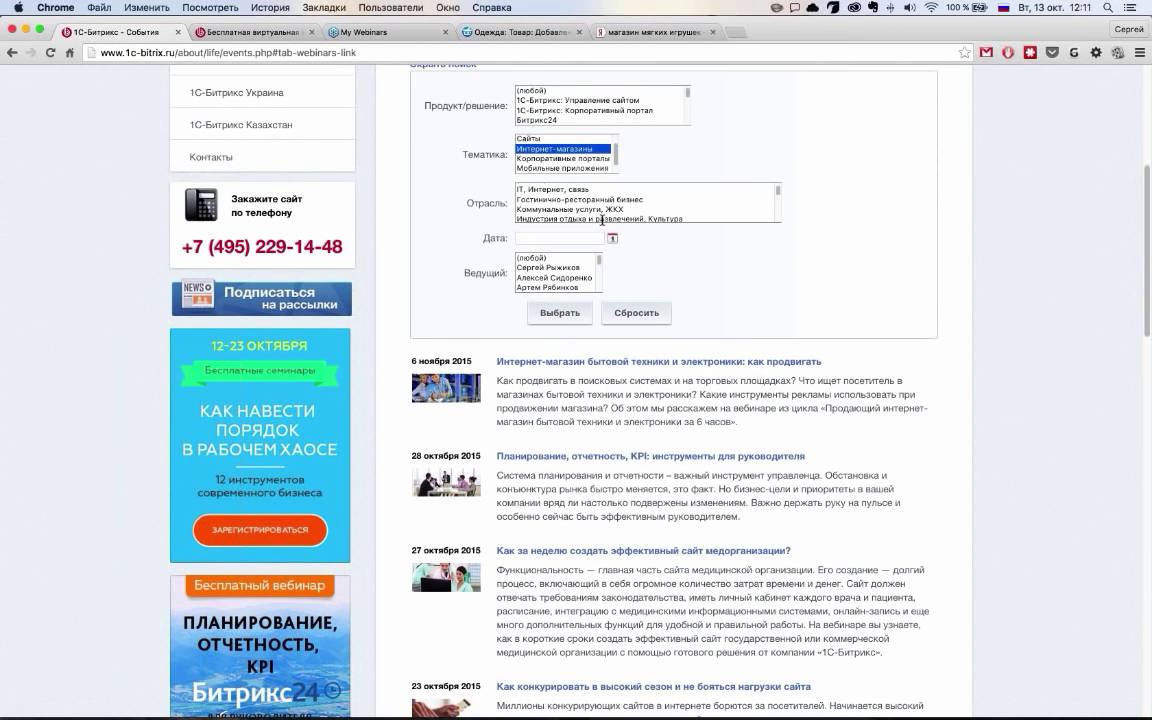
scroll(602, 219, "up", 2)
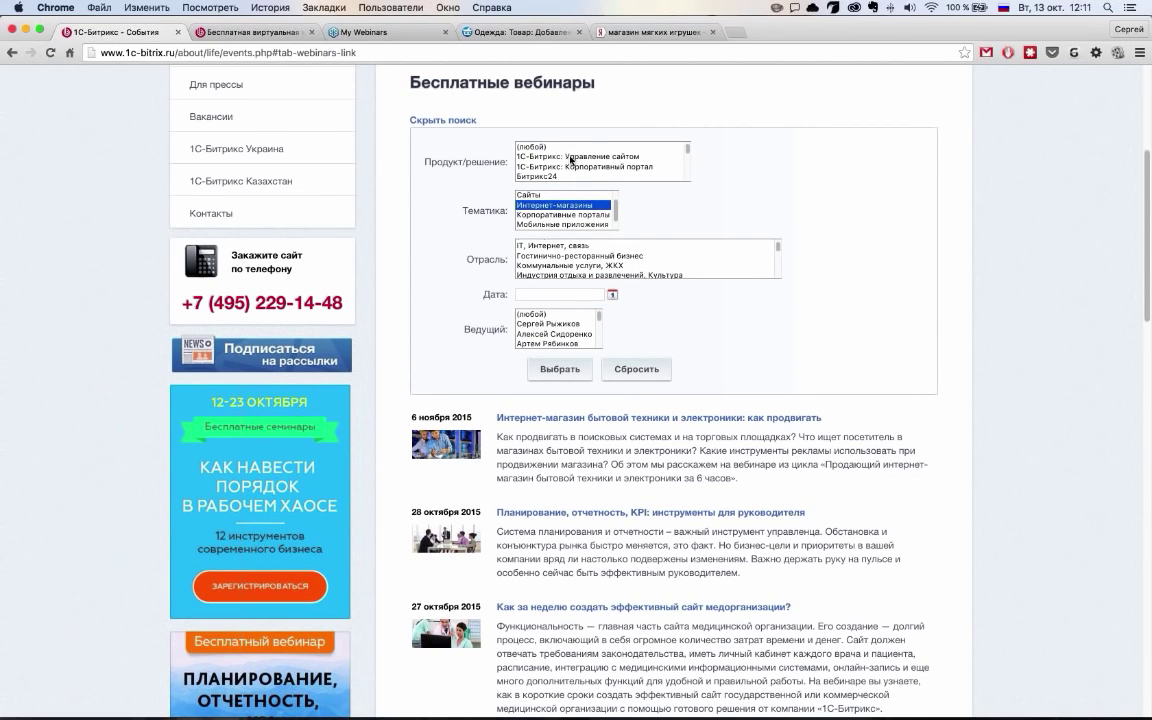
Set Продукт to Управление сайтом, choose one presenter, and run the search
left_click(571, 157)
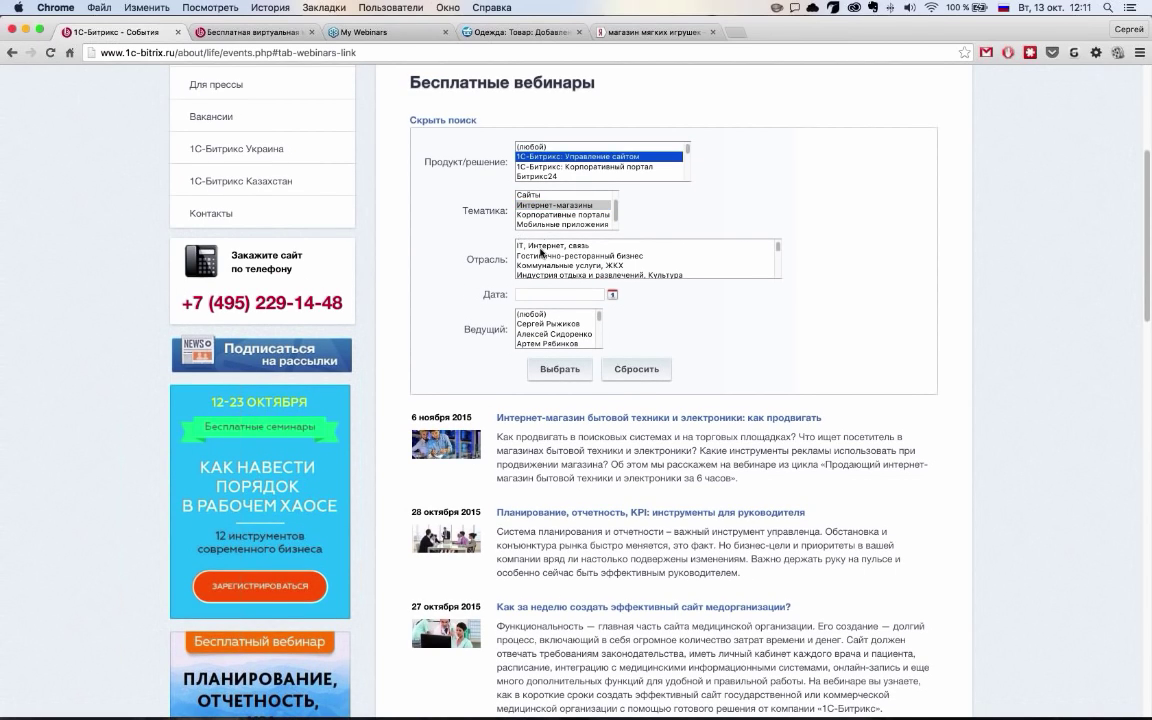
scroll(481, 311, "down", 1)
scroll(530, 325, "down", 5)
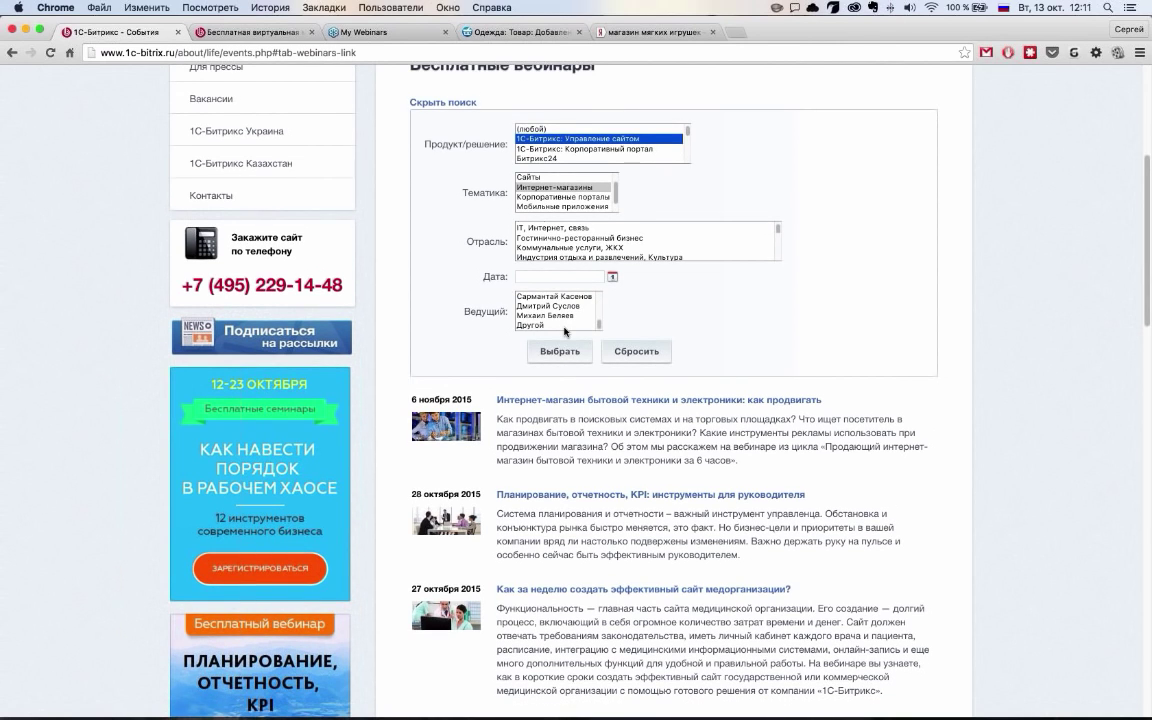
scroll(565, 331, "up", 3)
scroll(565, 331, "down", 2)
scroll(568, 334, "up", 1)
scroll(572, 337, "down", 4)
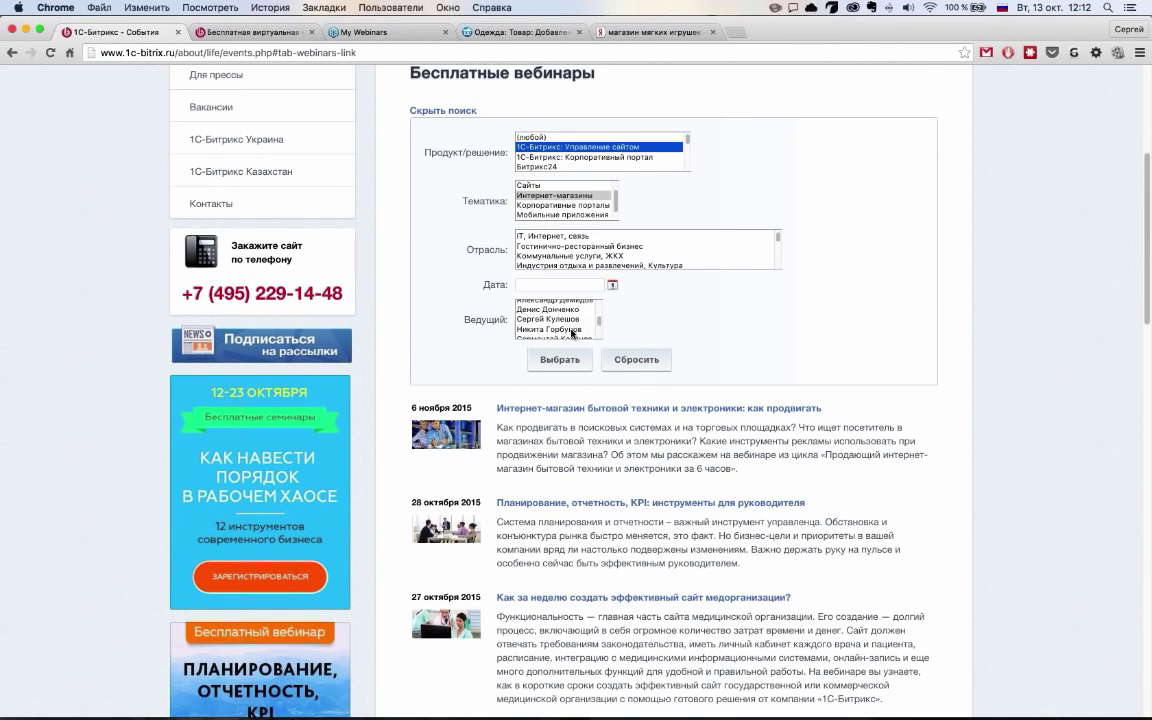
left_click(560, 319)
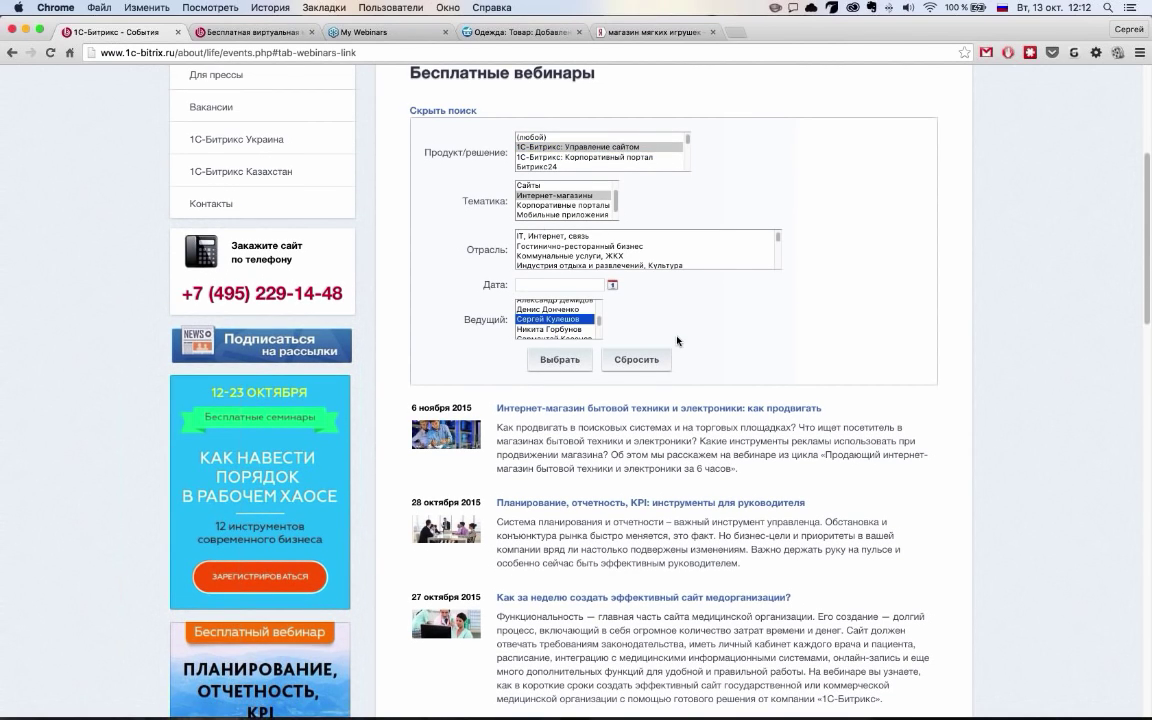
left_click(613, 359)
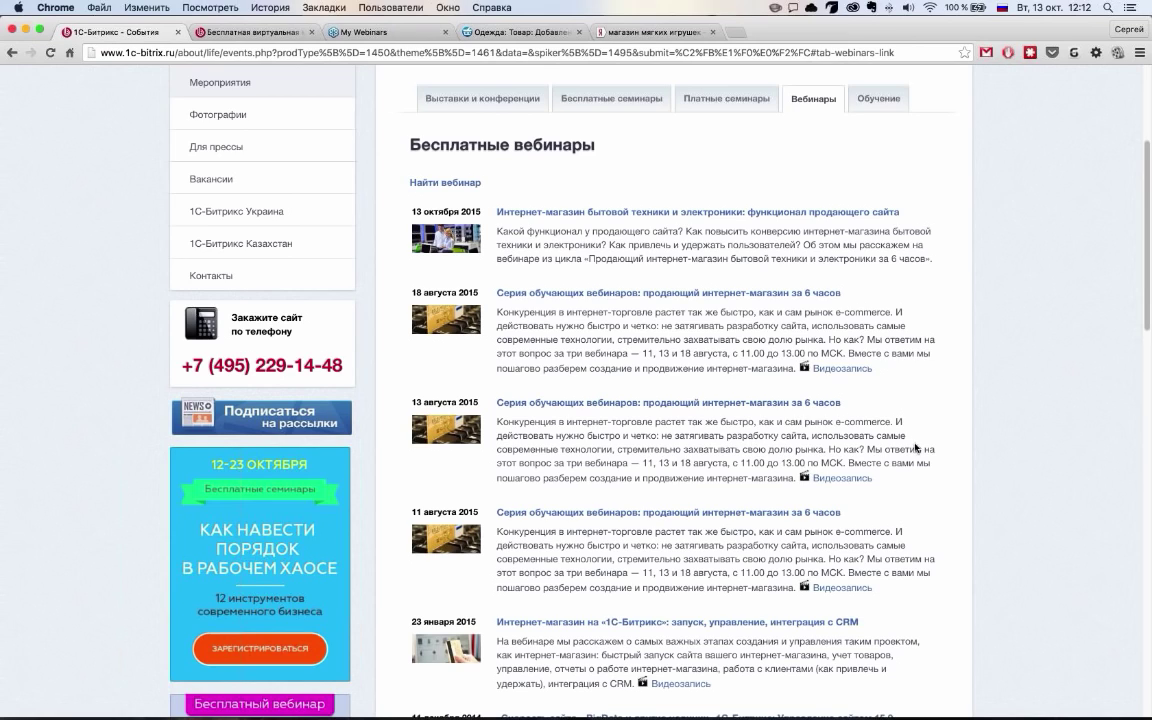
Scroll the filtered results and reopen the webinar search filters
scroll(848, 440, "down", 4)
scroll(914, 443, "down", 6)
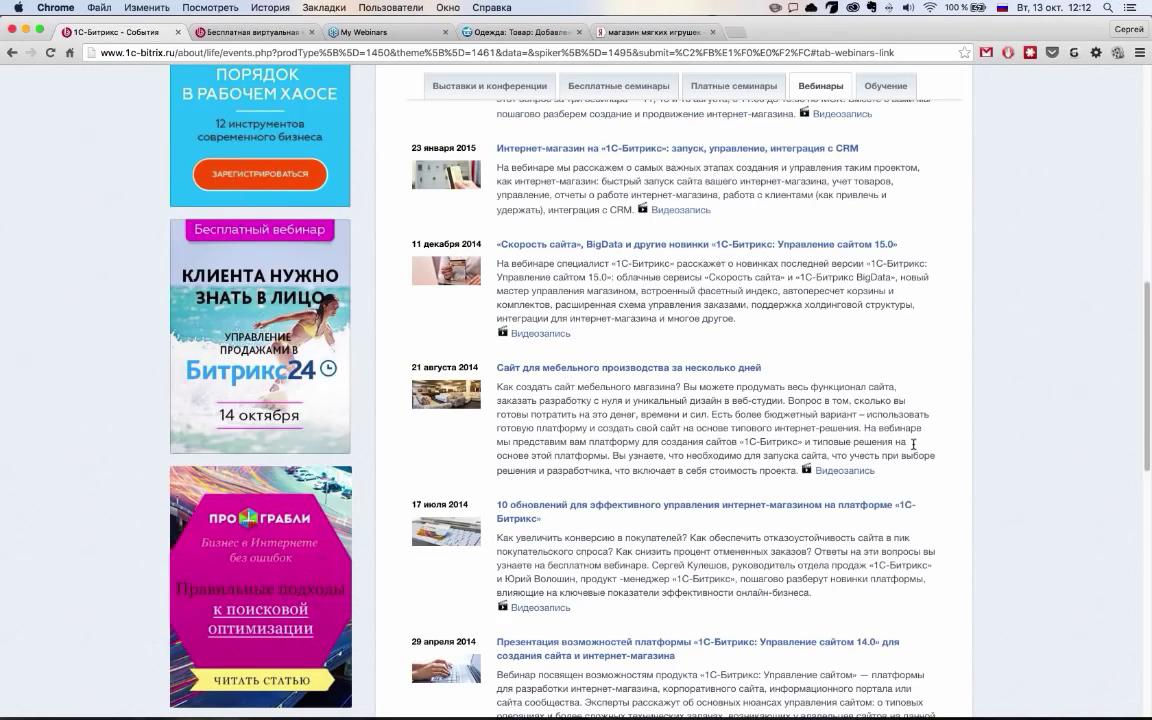
scroll(913, 443, "down", 9)
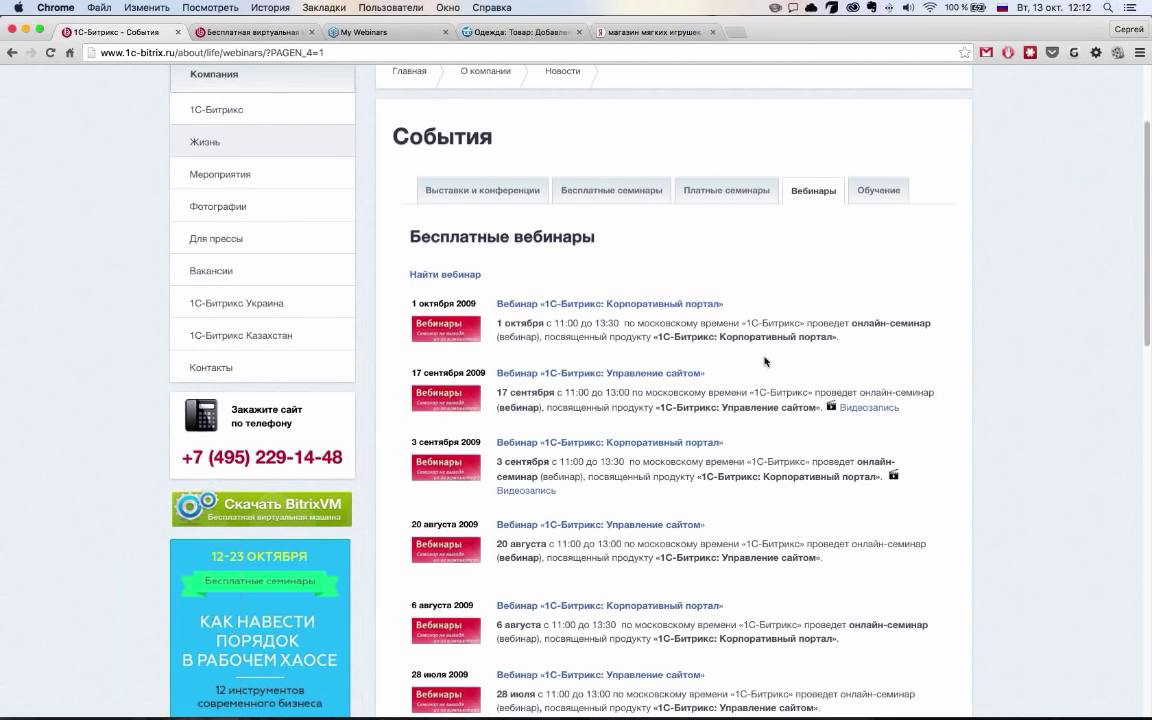
scroll(766, 362, "up", 3)
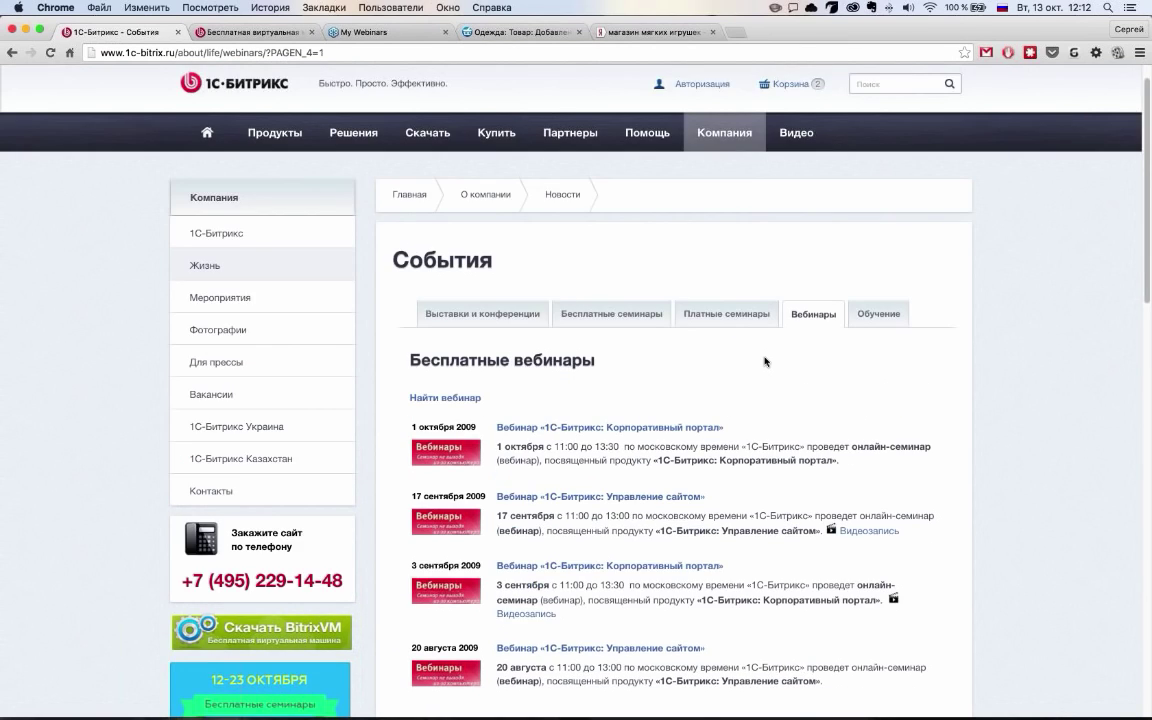
scroll(766, 362, "up", 1)
left_click(425, 423)
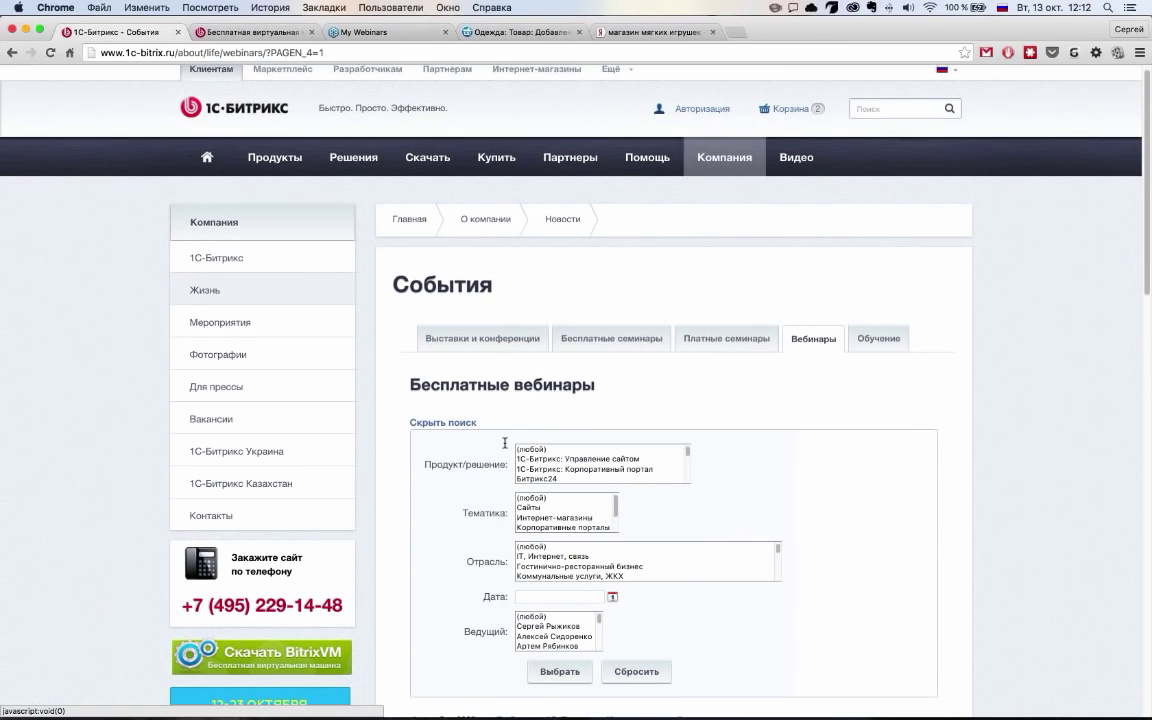
scroll(505, 443, "down", 2)
scroll(578, 378, "down", 5)
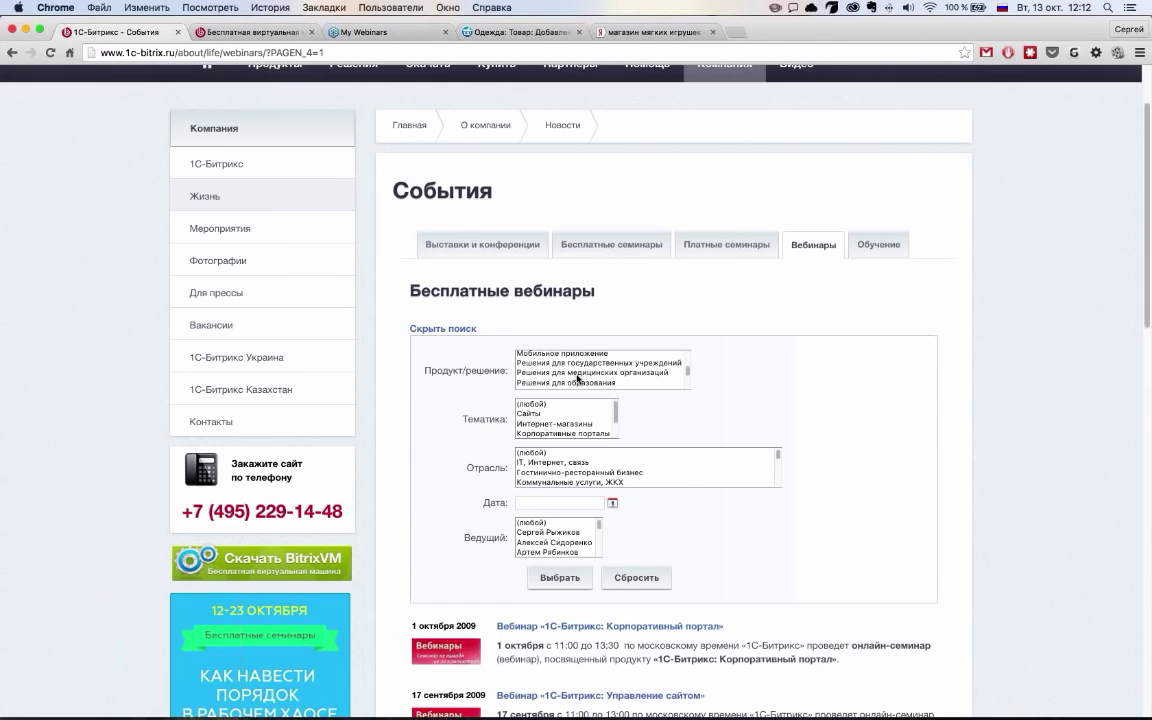
scroll(577, 378, "down", 2)
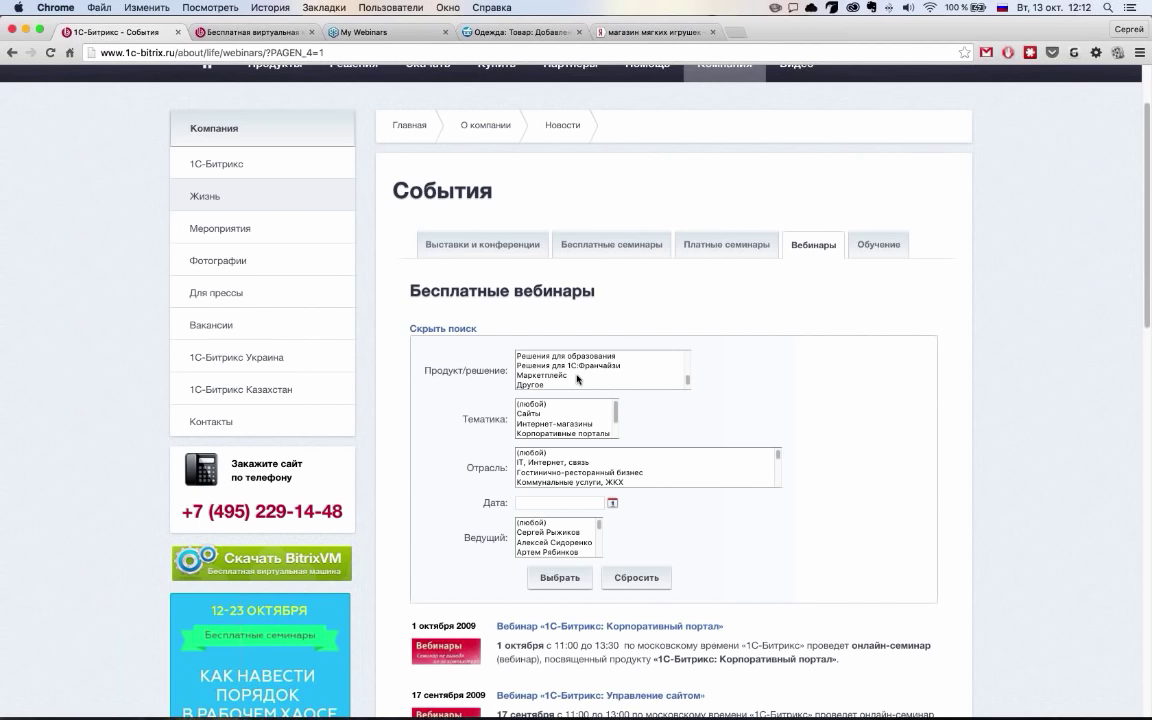
scroll(577, 378, "down", 5)
scroll(544, 400, "up", 1)
scroll(561, 465, "down", 2)
Set Продукт/решение to 1С, reset Ведущий to (любой), and submit the search
left_click(555, 452)
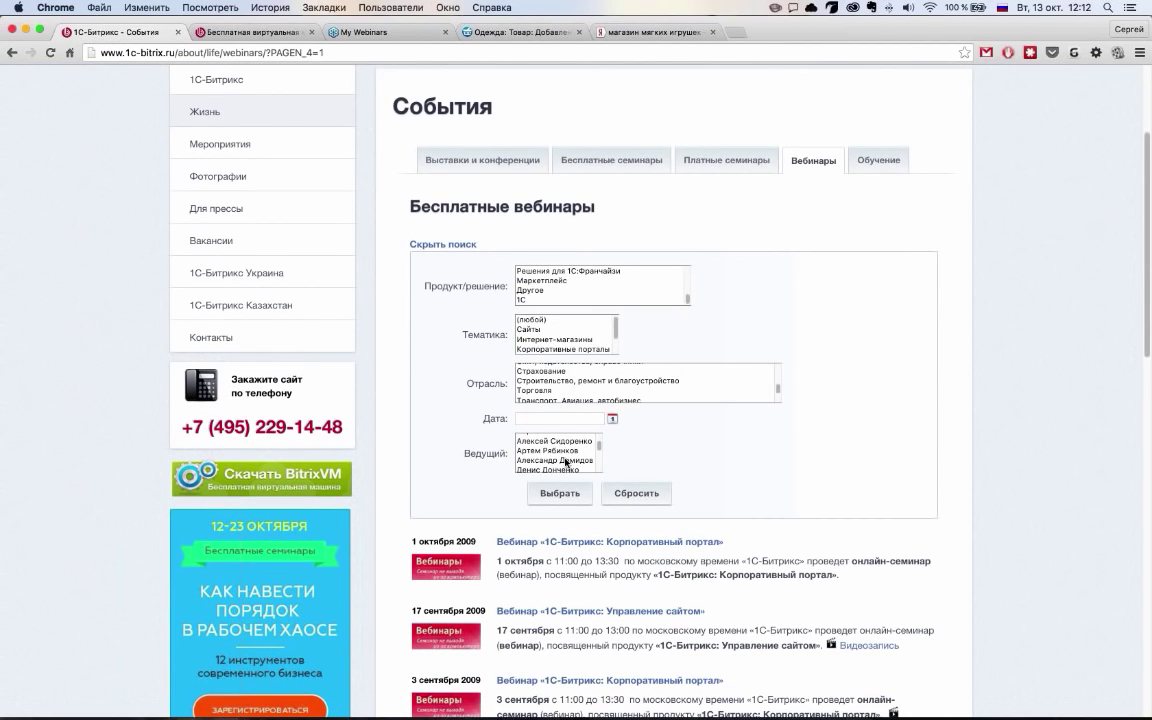
scroll(567, 300, "down", 2)
left_click(567, 300)
scroll(545, 430, "up", 5)
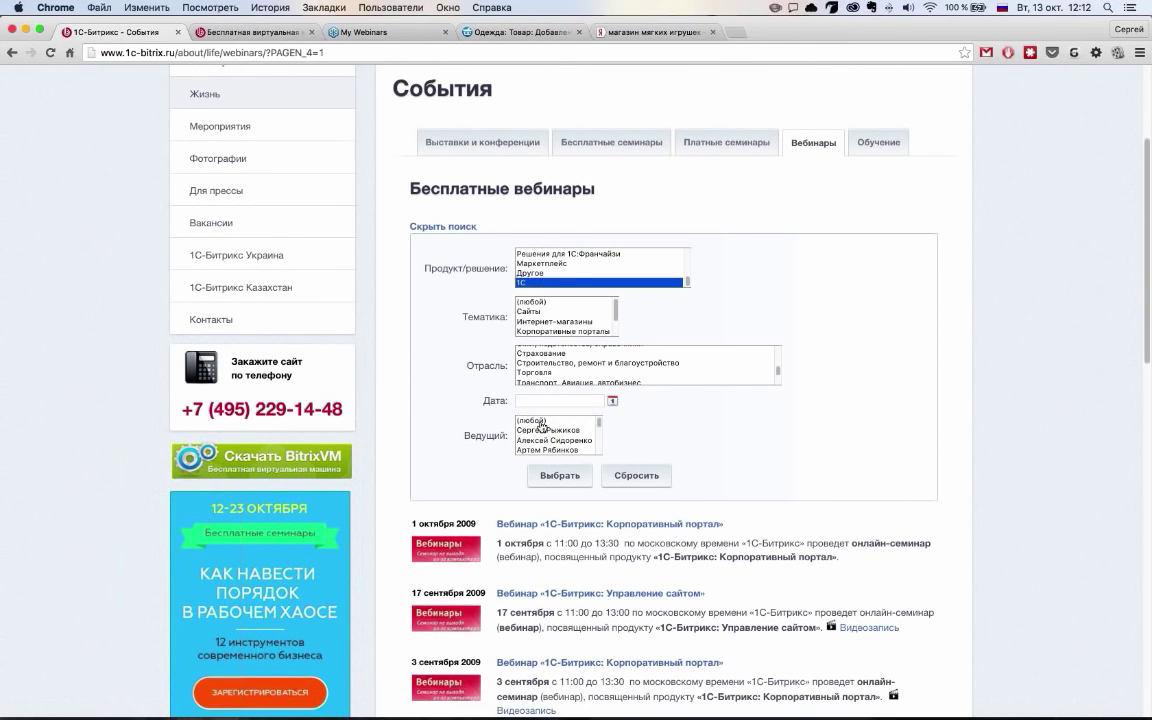
left_click(541, 421)
left_click(544, 476)
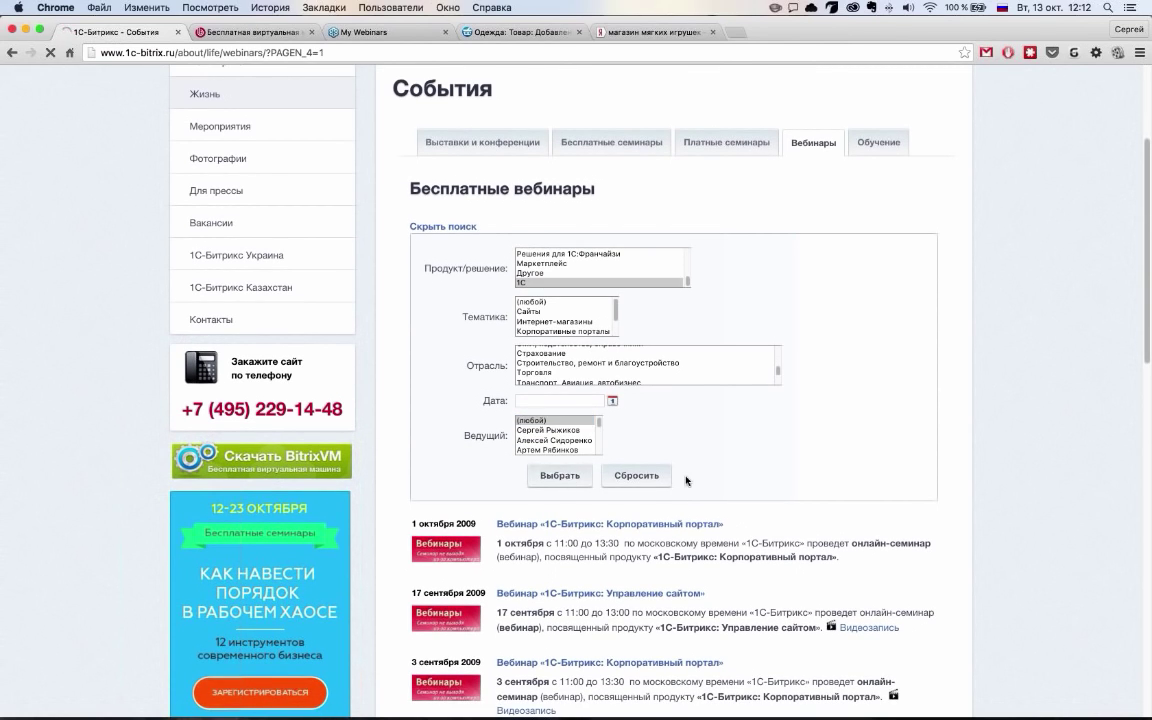
Scroll through the 1С-integration webinar results, then return to the Одежда: Товар: Добавление tab
scroll(810, 436, "down", 5)
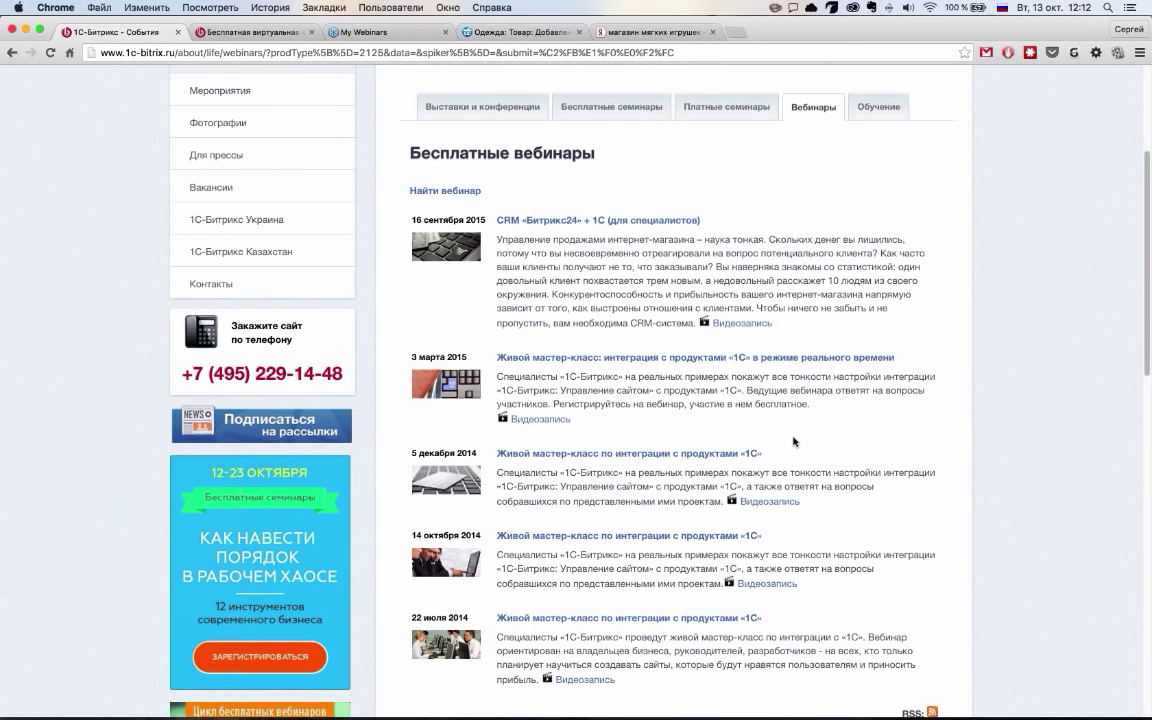
scroll(794, 441, "down", 2)
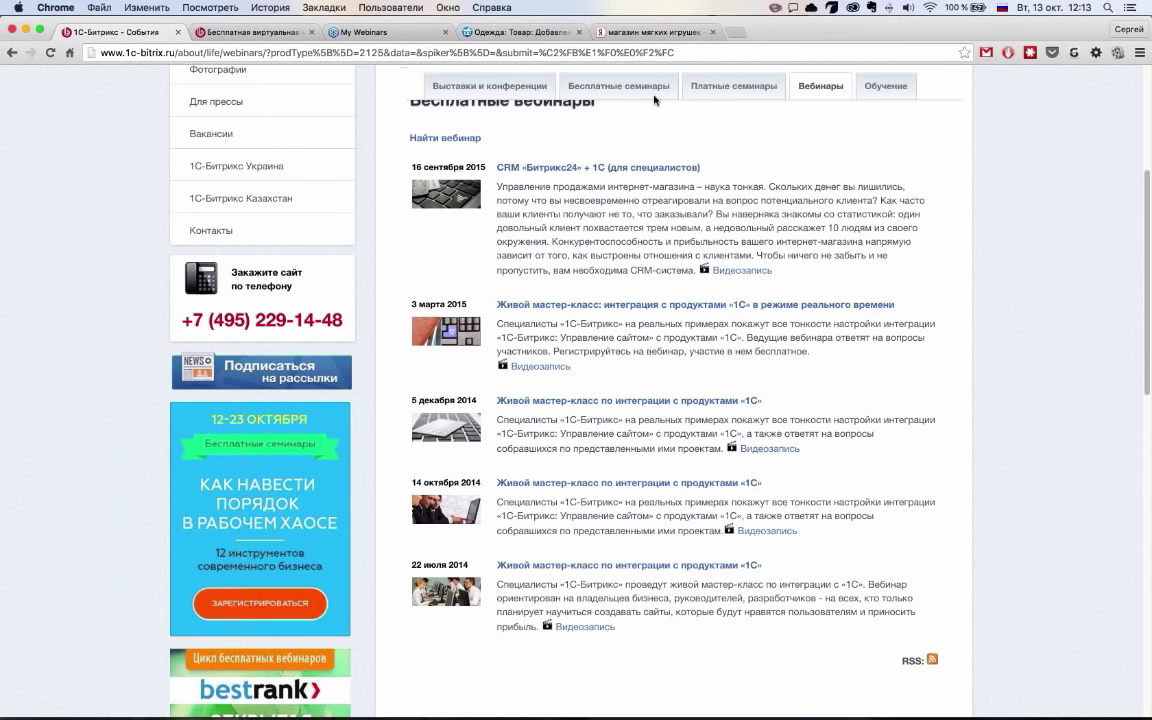
left_click(458, 36)
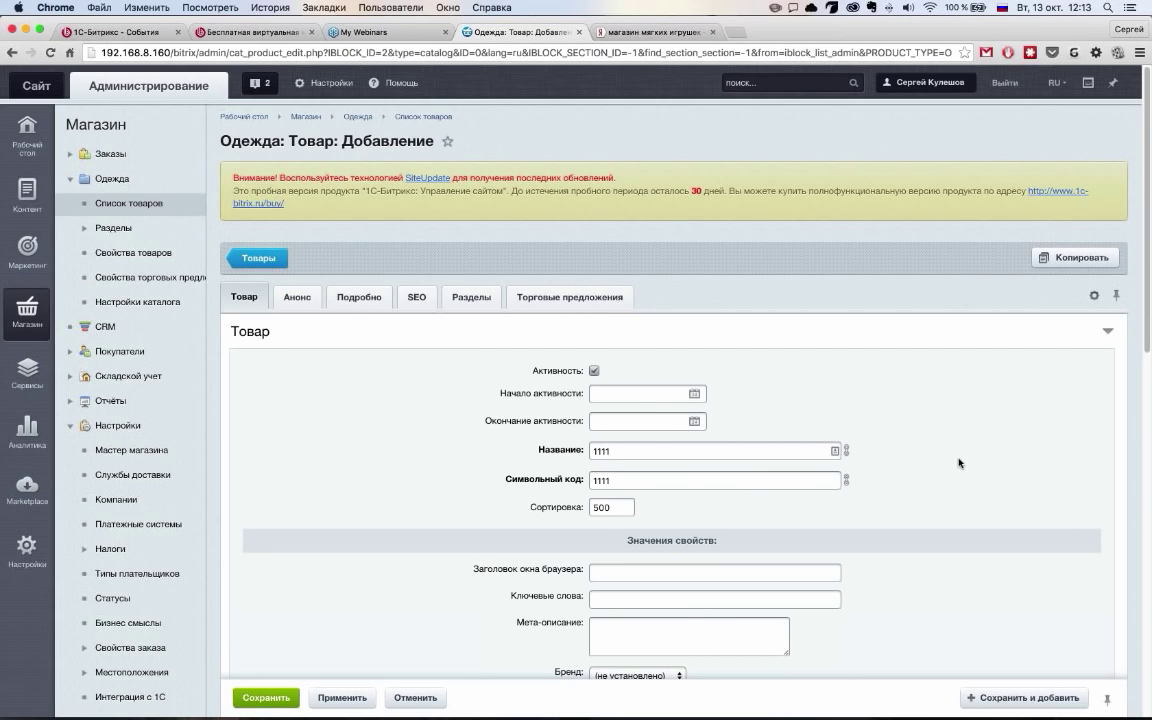
Expand Магазин > Настройки > Импорт данных to open Настройка импорта with CommerceML and Import CSV (new) profiles
scroll(196, 463, "down", 5)
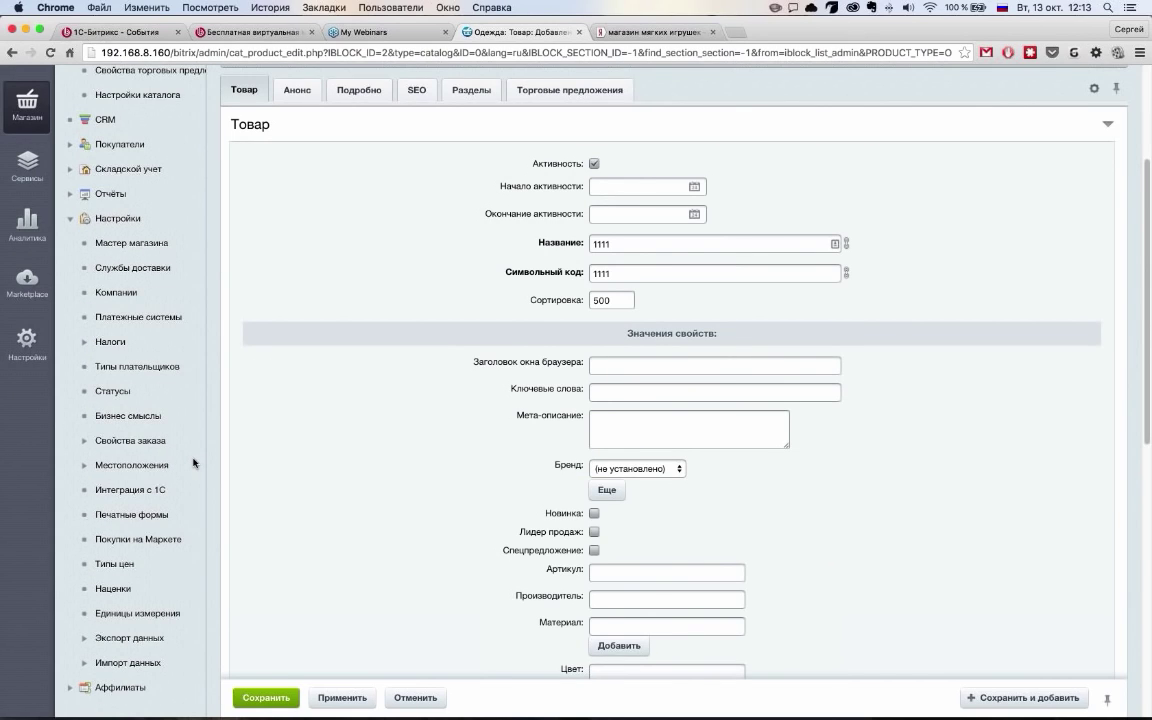
scroll(195, 590, "down", 1)
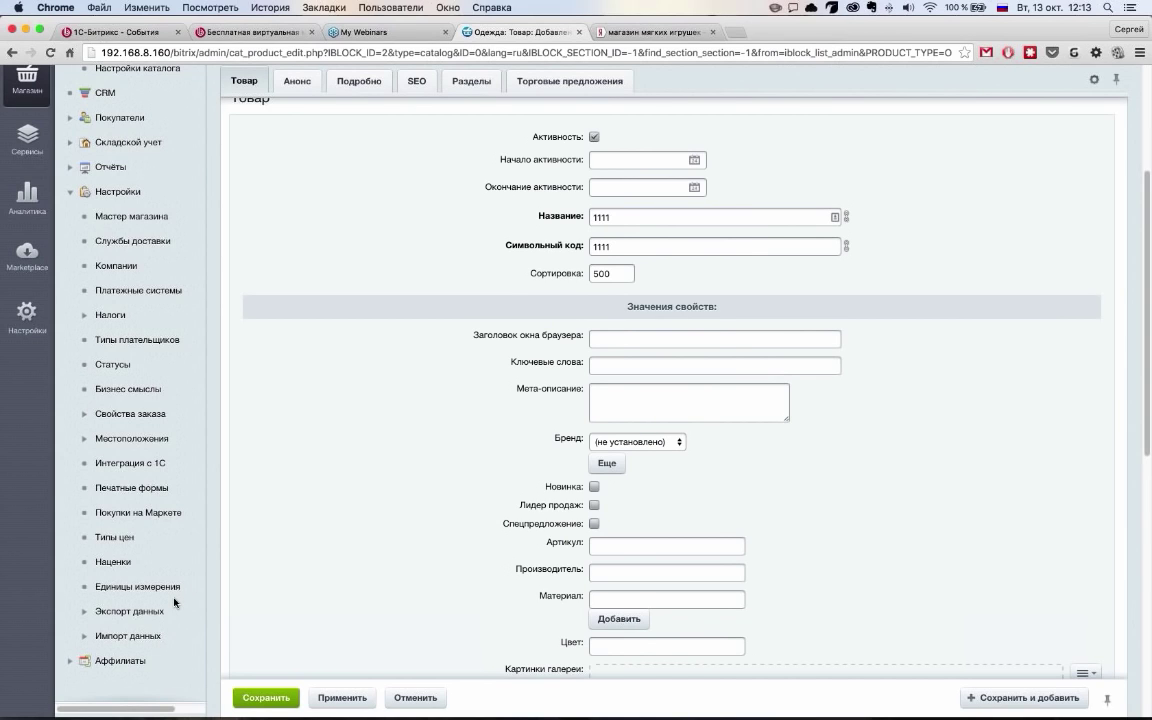
scroll(195, 589, "down", 1)
left_click(85, 602)
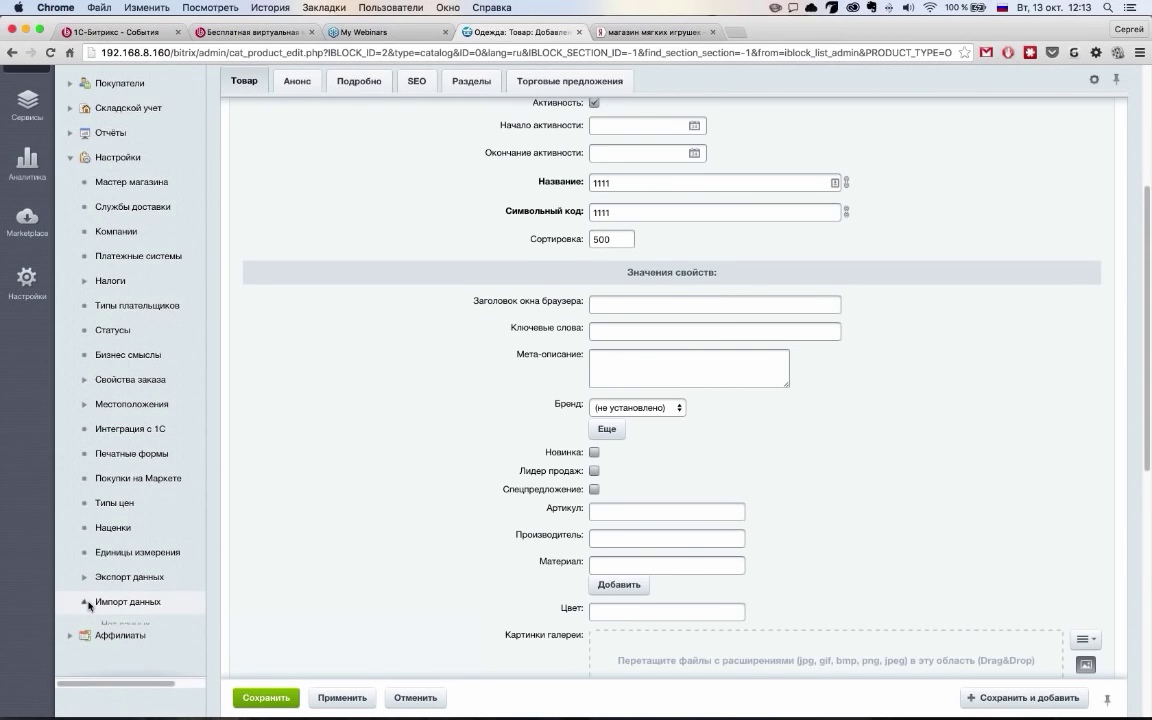
left_click(133, 603)
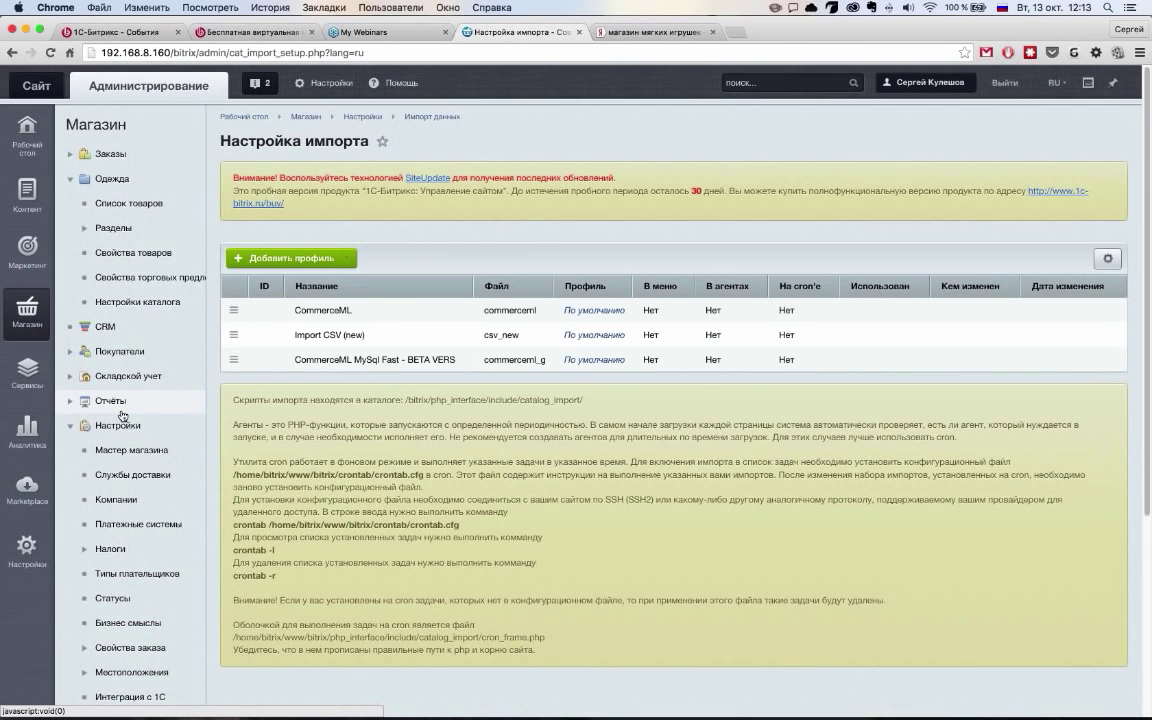
scroll(144, 570, "down", 5)
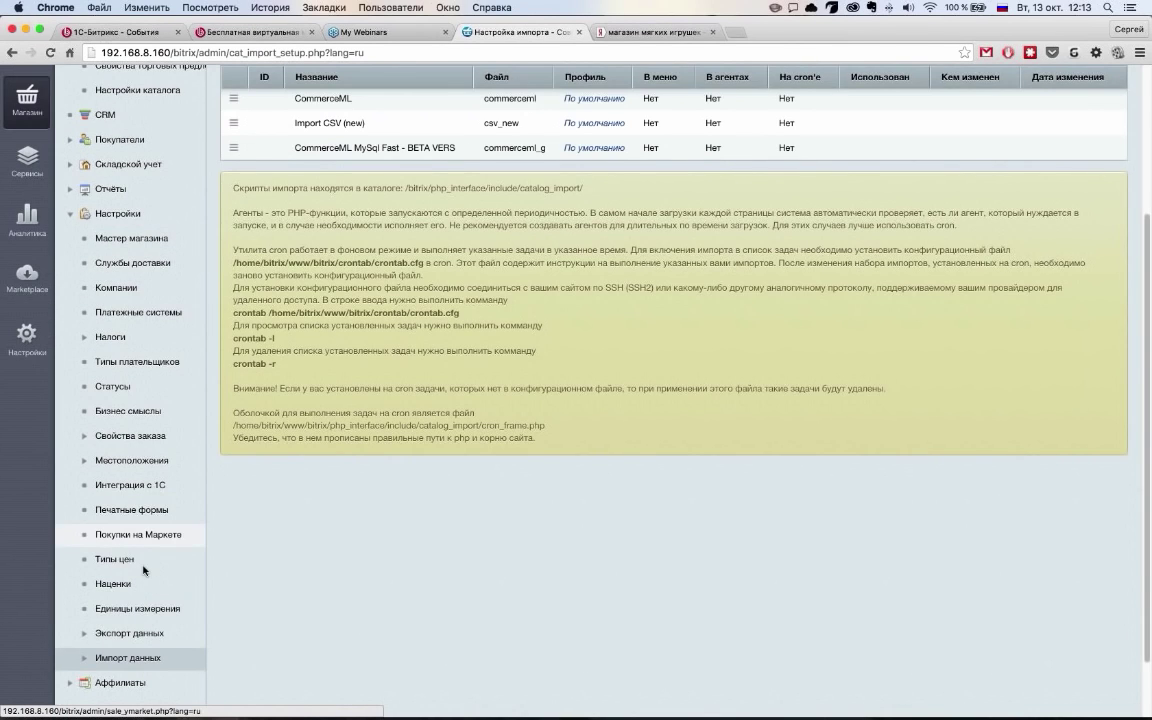
scroll(144, 570, "up", 5)
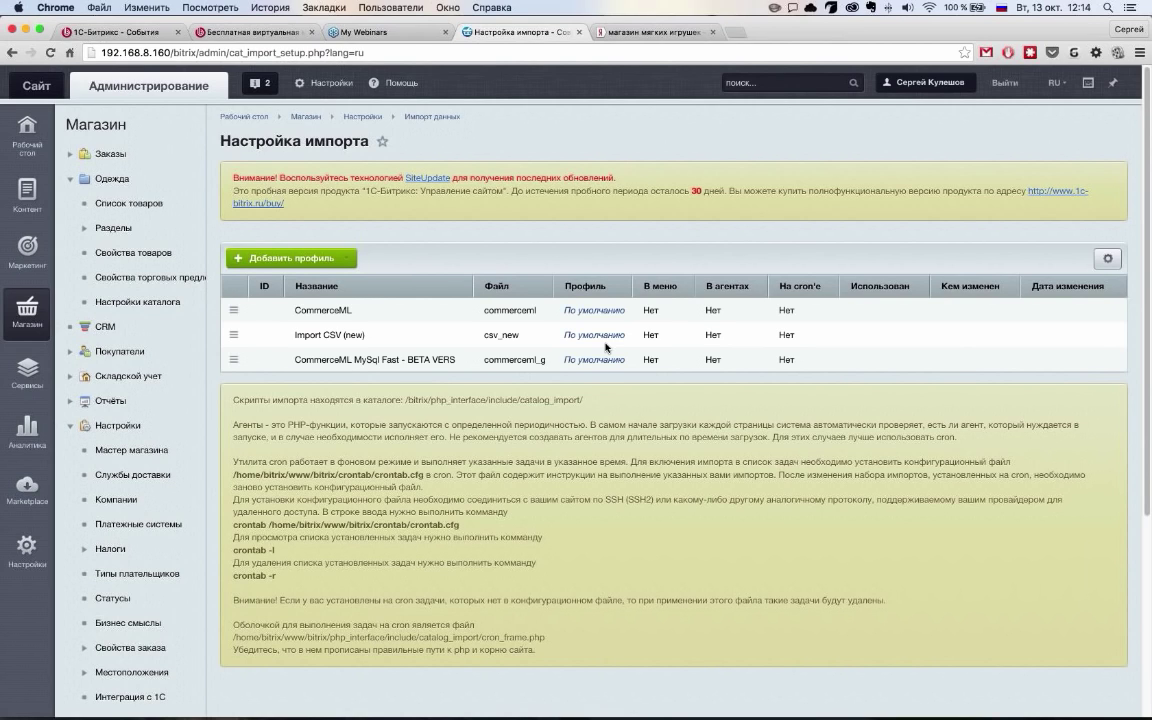
Launch the Import CSV (new) import profile from the import settings list
double_click(258, 333)
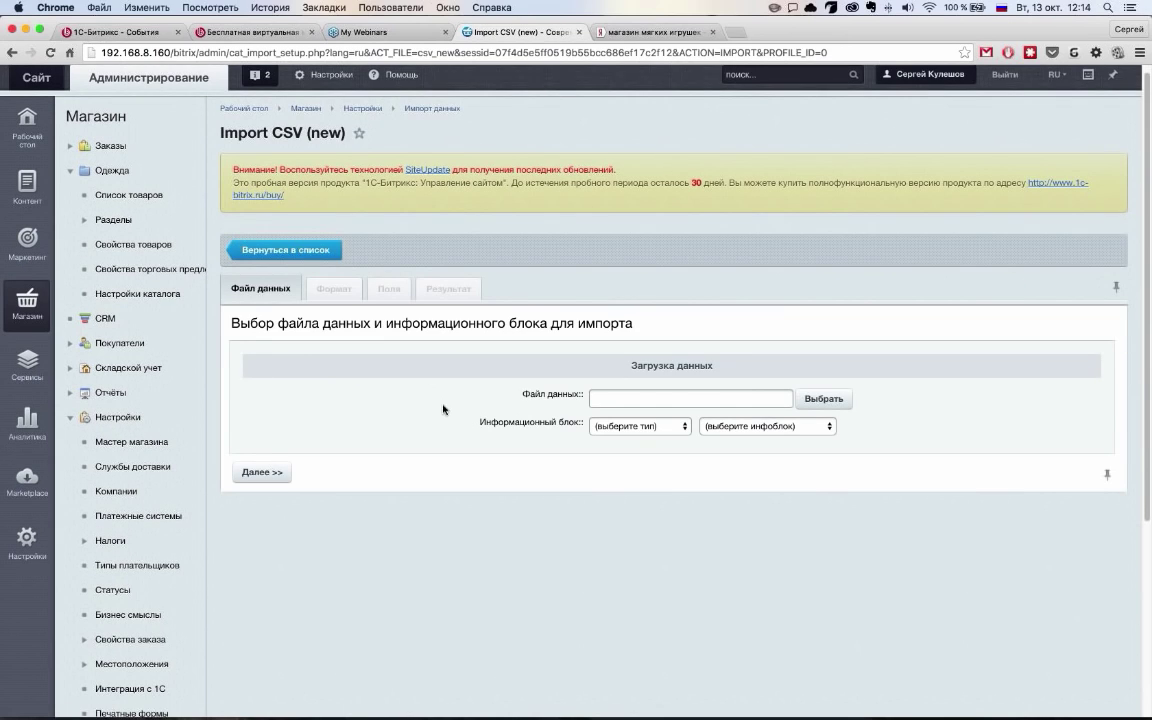
scroll(673, 339, "down", 3)
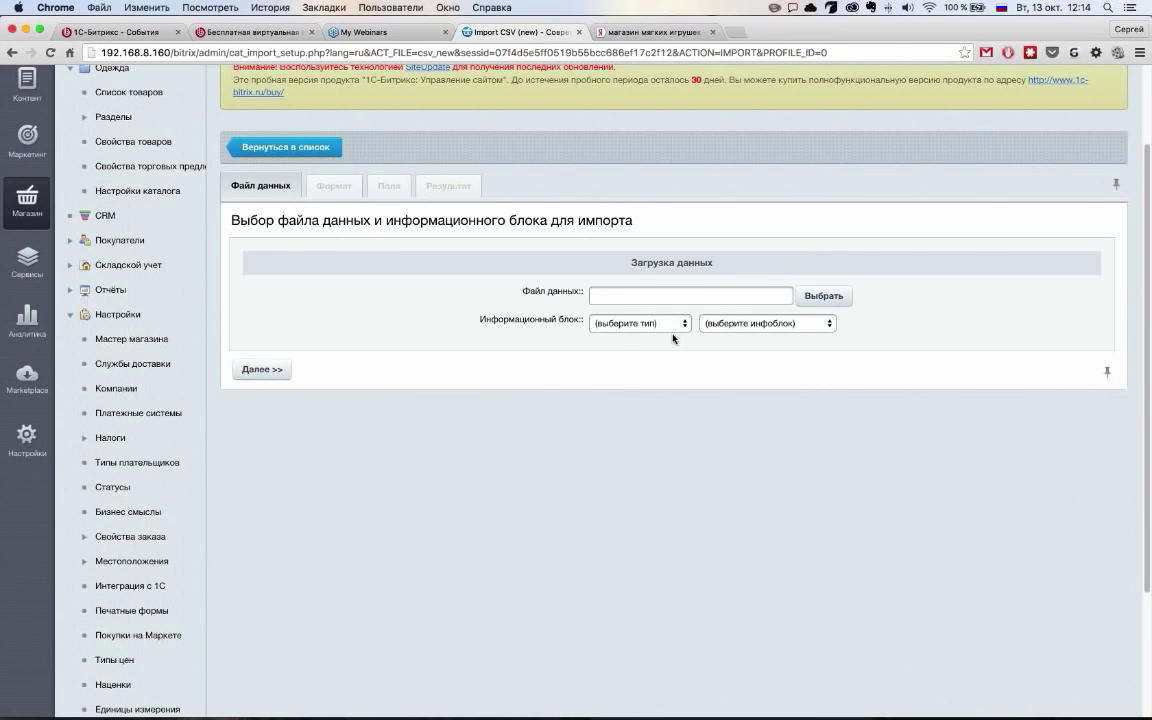
scroll(226, 453, "up", 3)
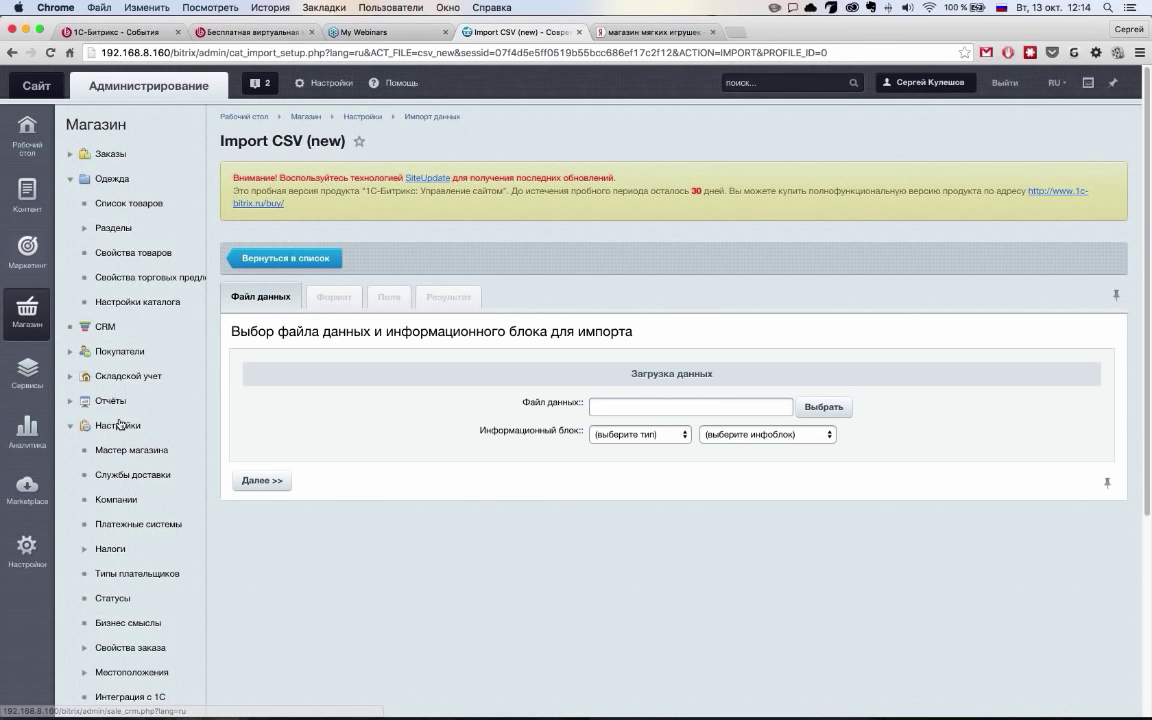
Switch to content management and open the Инфоблоки > Импорт > CSV page
left_click(27, 190)
left_click(69, 253)
left_click(86, 322)
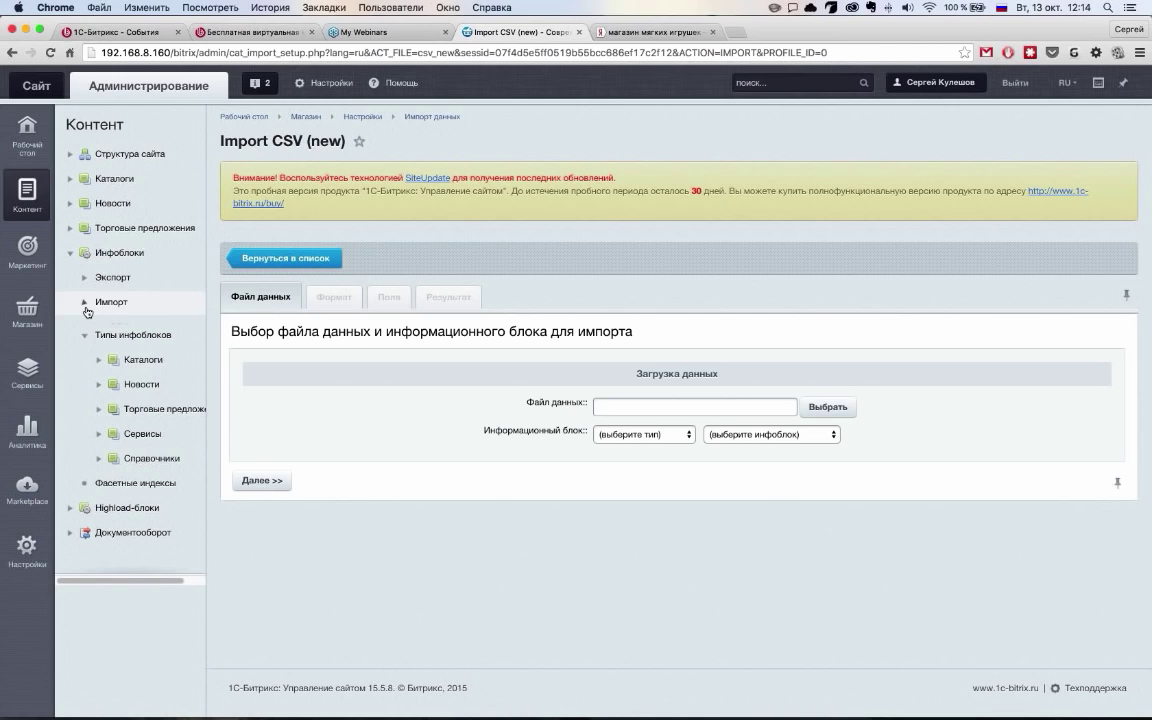
left_click(87, 310)
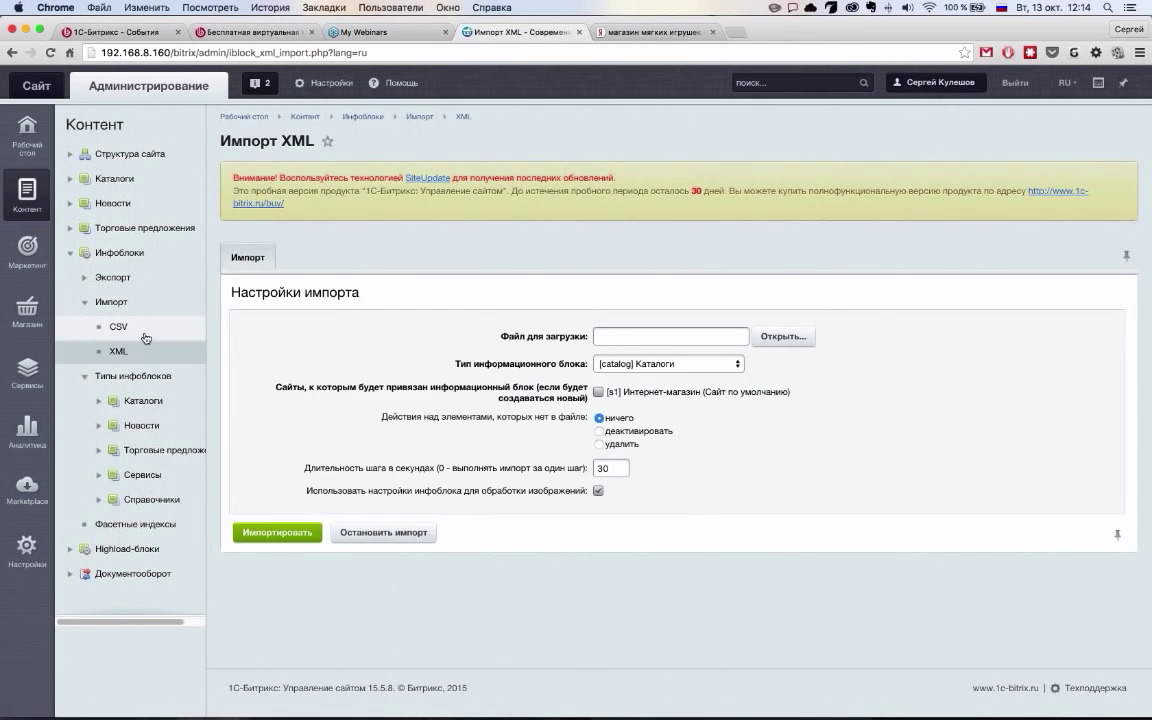
left_click(118, 326)
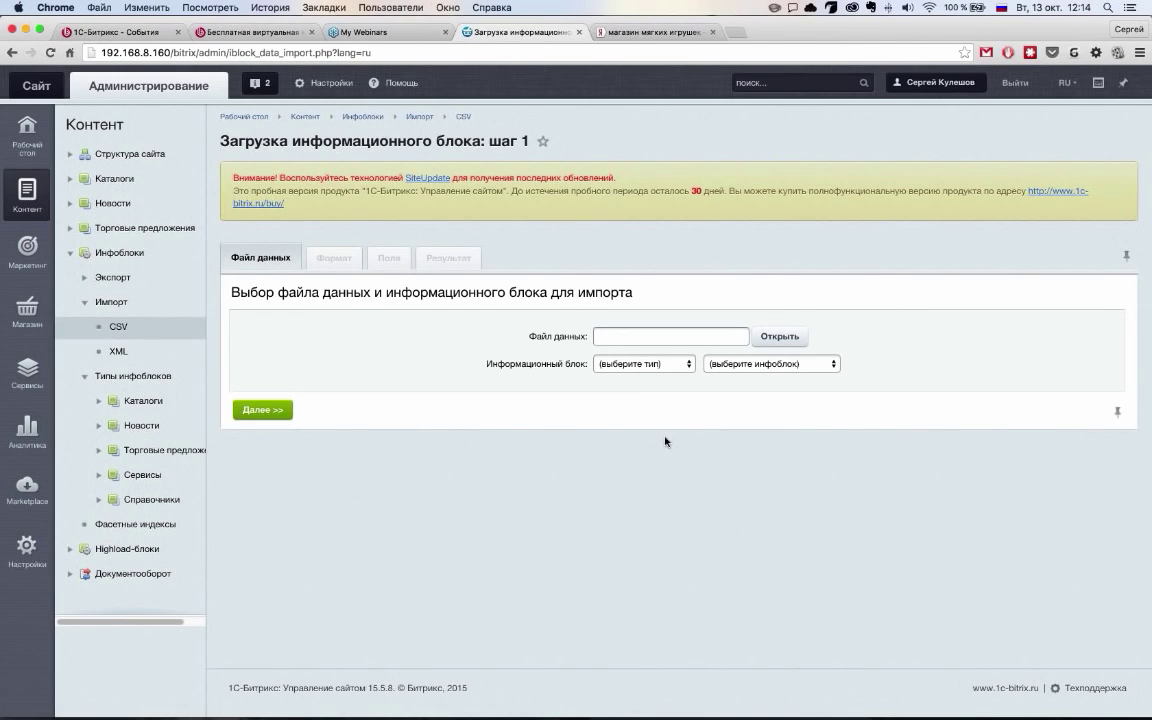
Browse for a data file, cancel the Открыть файл dialog, and go to the infoblock CSV export page
left_click(777, 343)
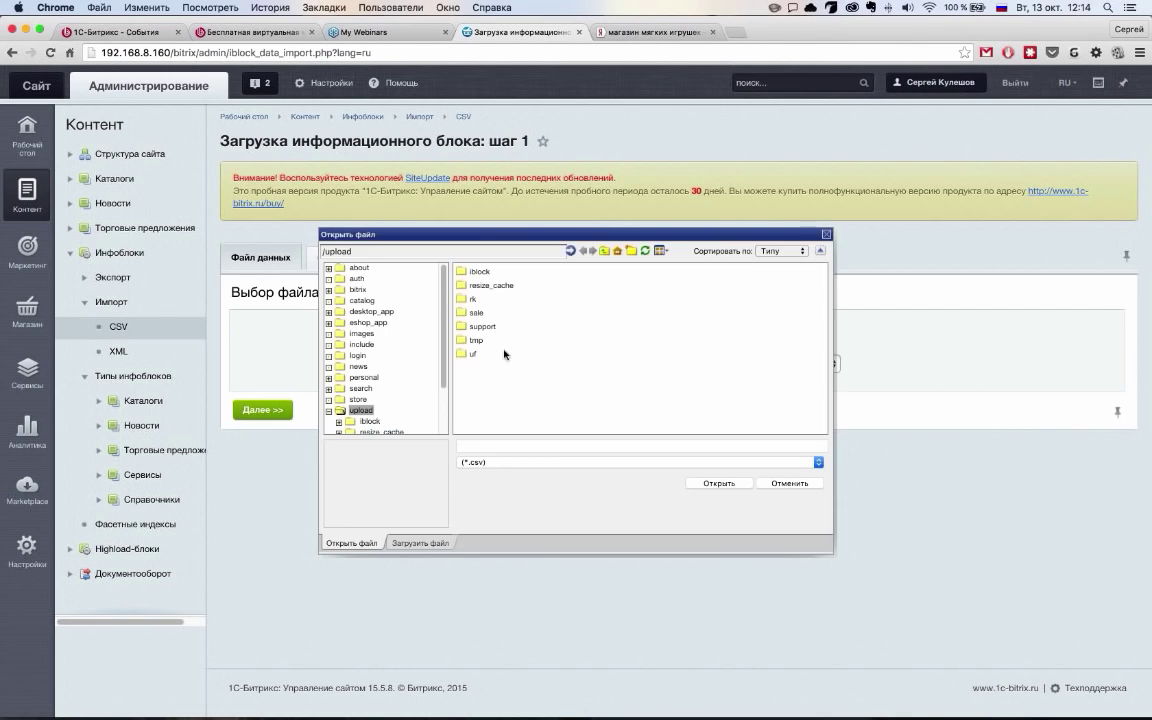
left_click(786, 483)
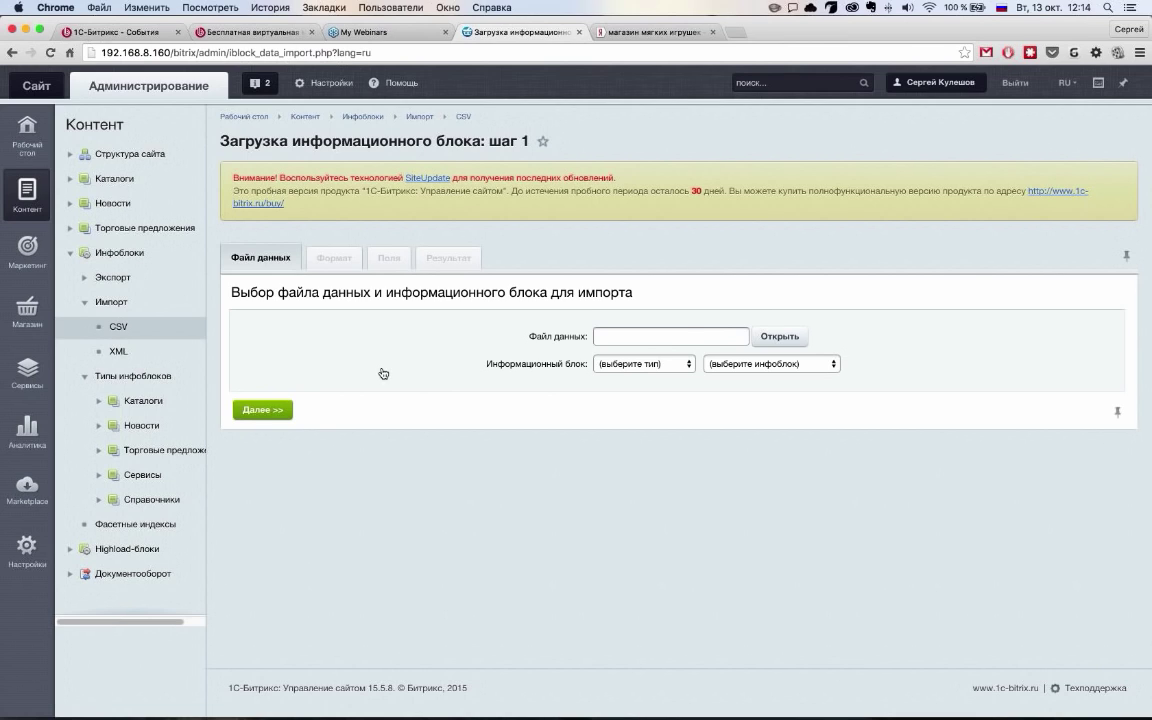
left_click(112, 277)
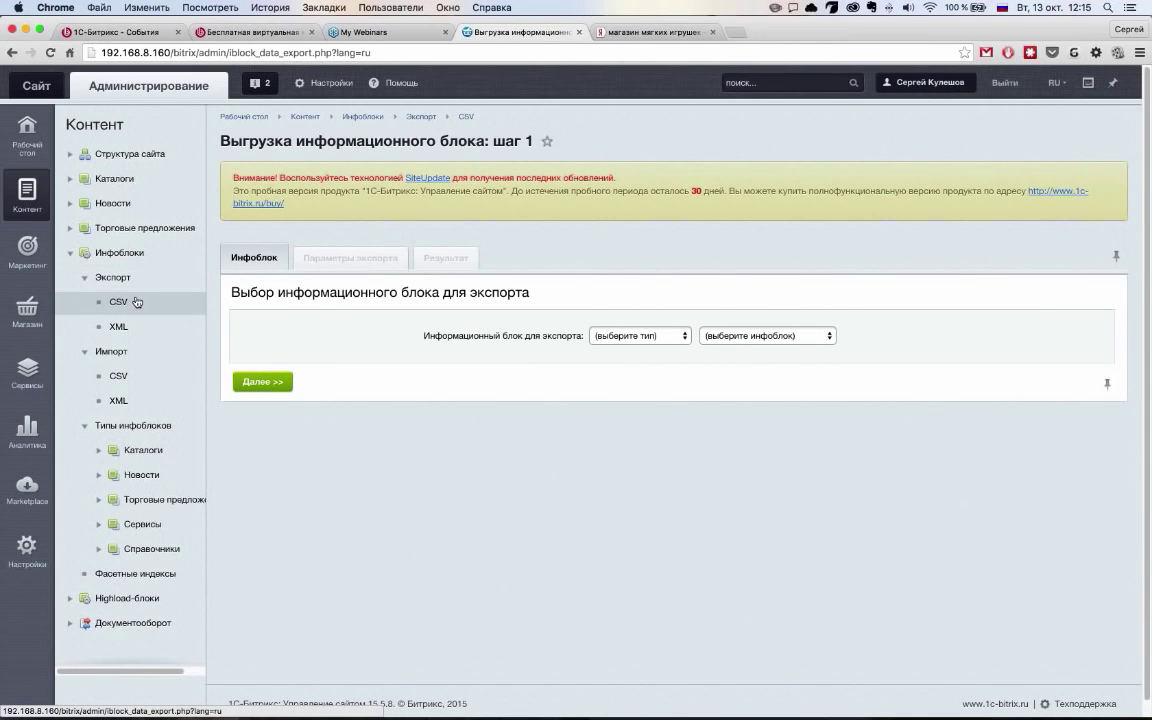
Select the Каталоги [catalog] type and Одежда [2] infoblock for export and proceed to parameters
left_click(640, 336)
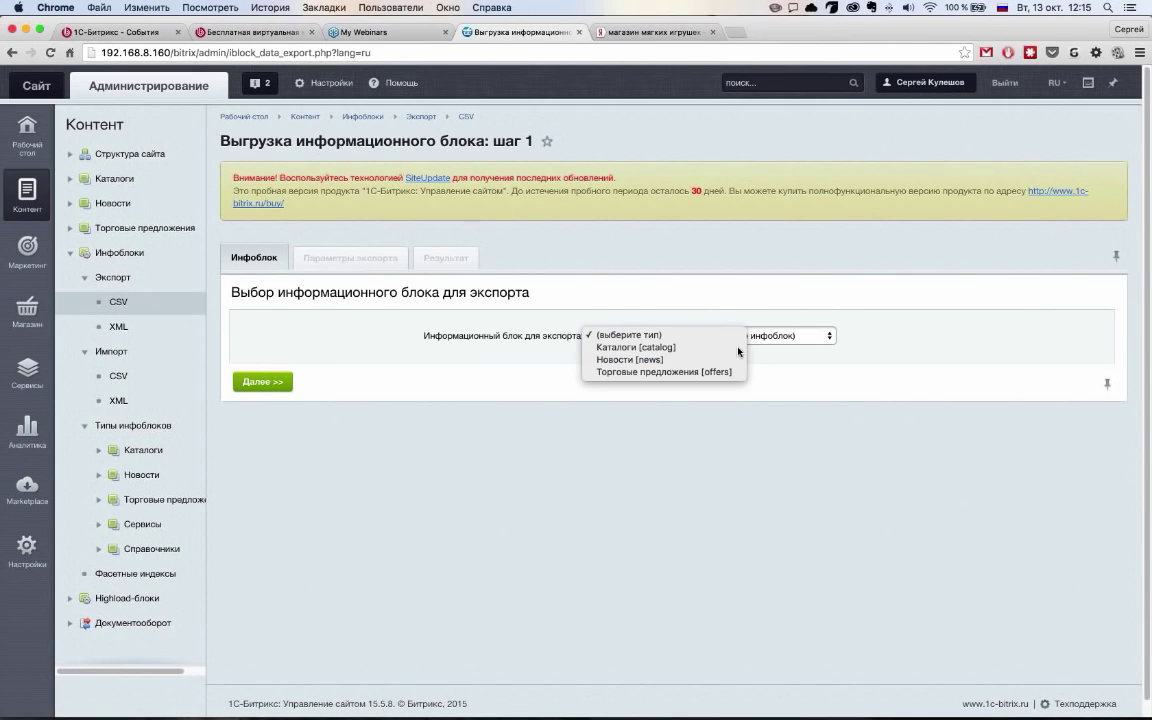
left_click(637, 347)
left_click(765, 336)
left_click(680, 320)
left_click(290, 382)
Run the CSV export of 508 rows and save export_file_58473 to Рабочий стол
scroll(405, 387, "down", 10)
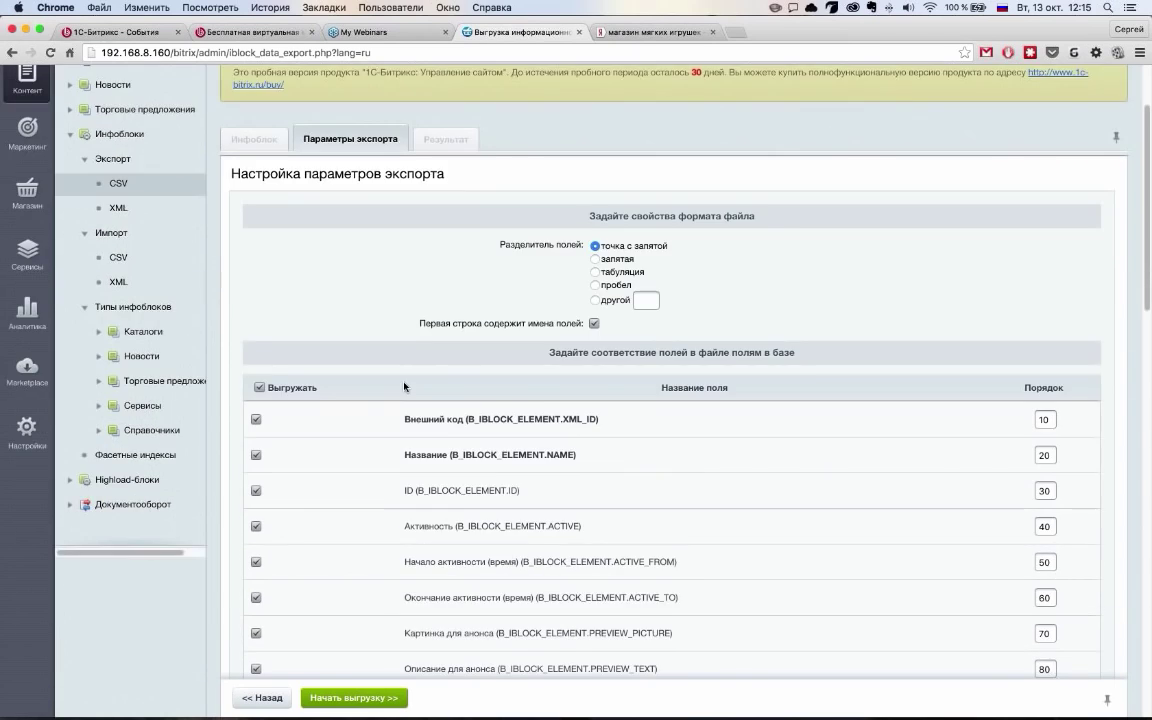
scroll(405, 387, "down", 5)
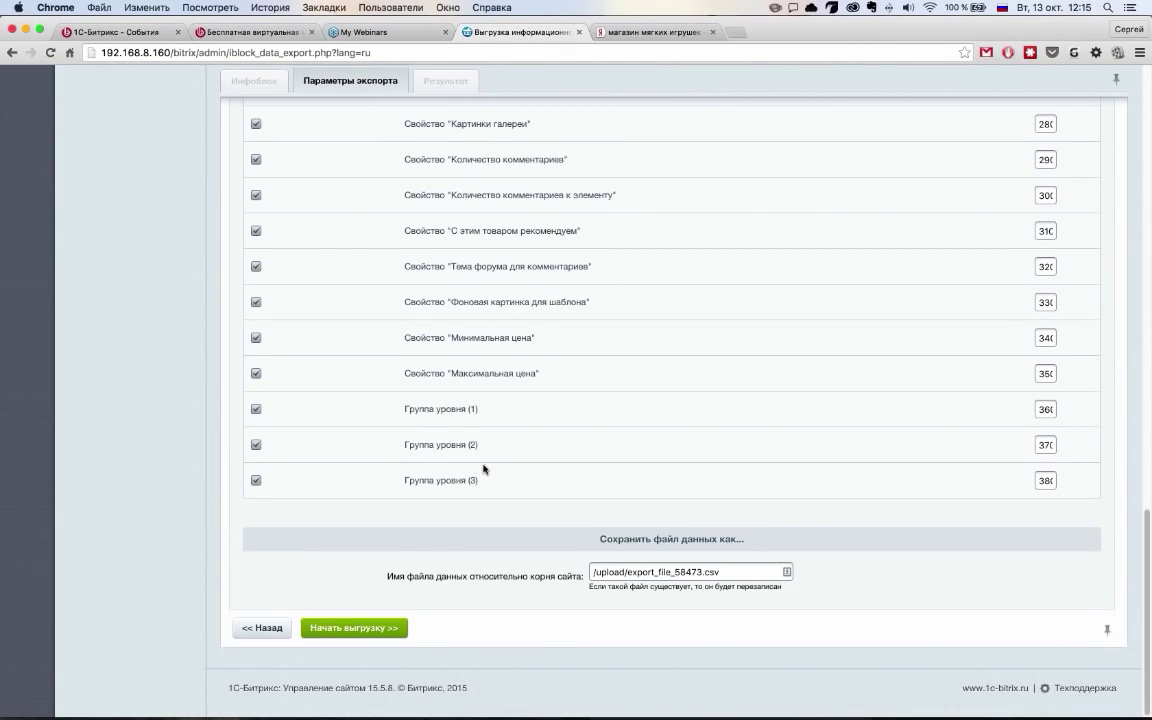
scroll(483, 468, "up", 15)
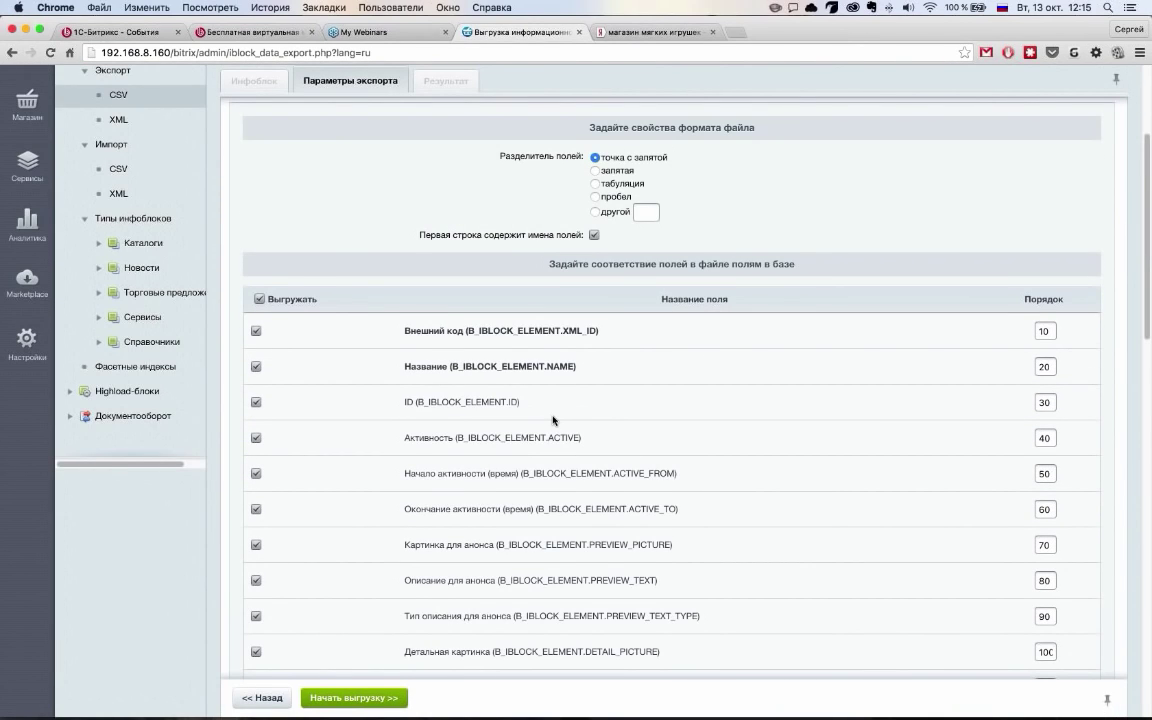
scroll(550, 415, "up", 5)
scroll(478, 380, "down", 1)
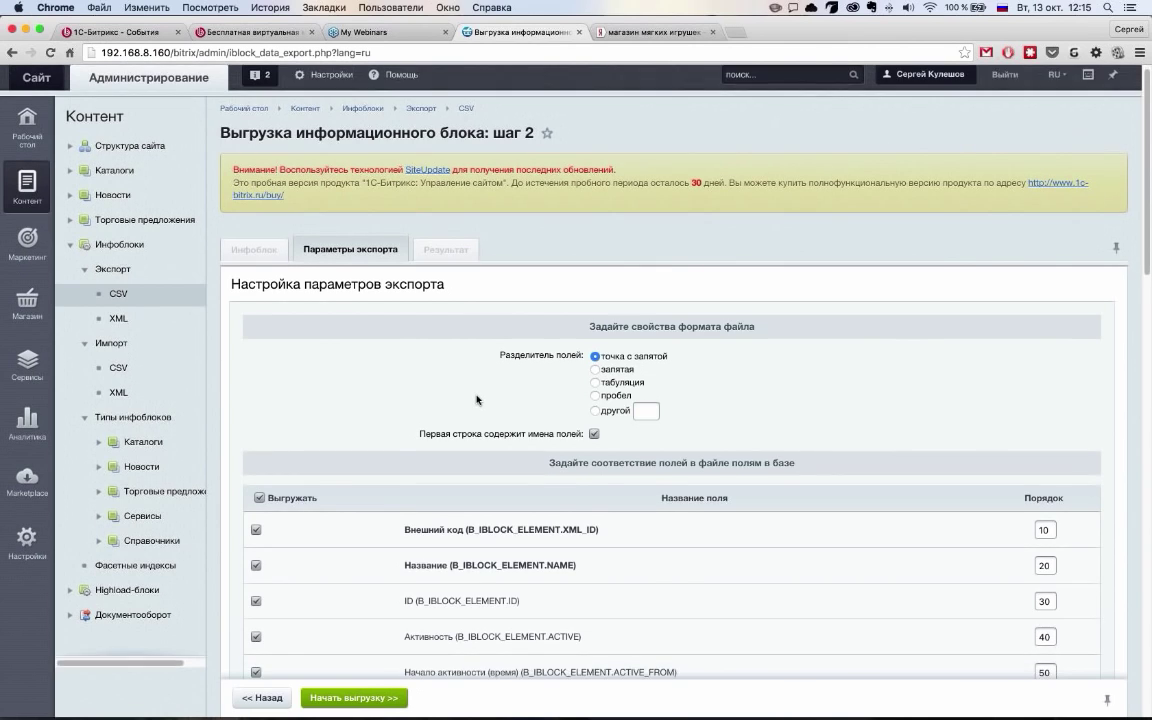
scroll(476, 400, "down", 15)
left_click(369, 630)
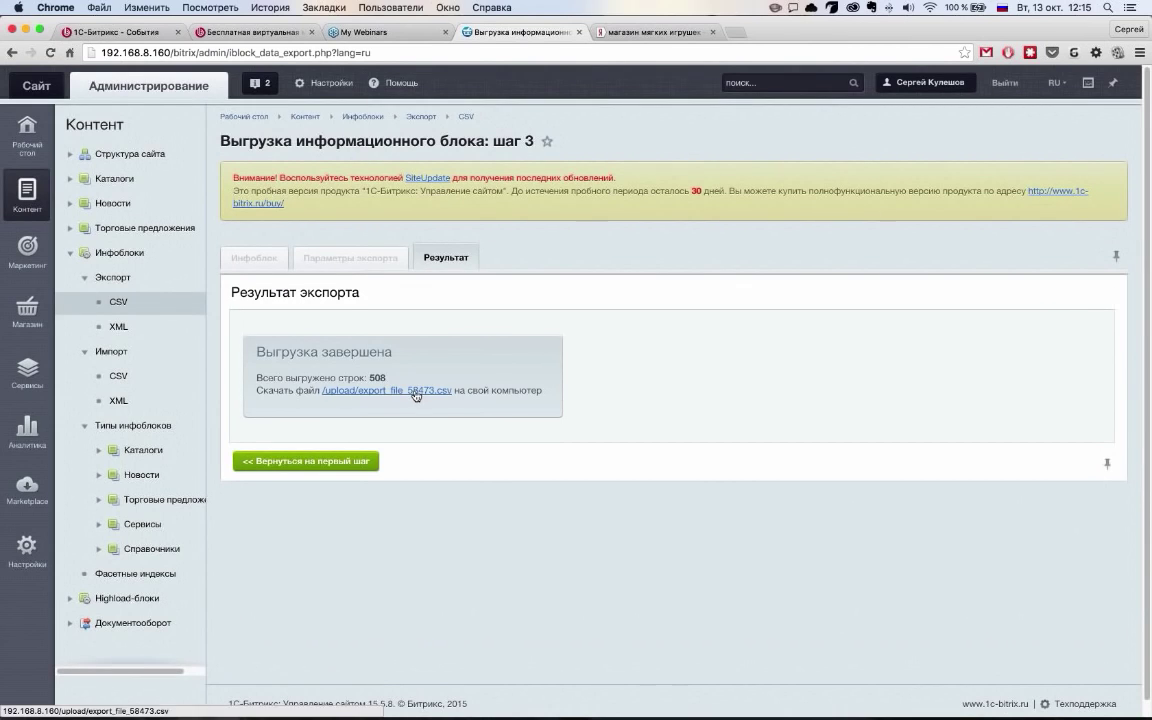
left_click(416, 391)
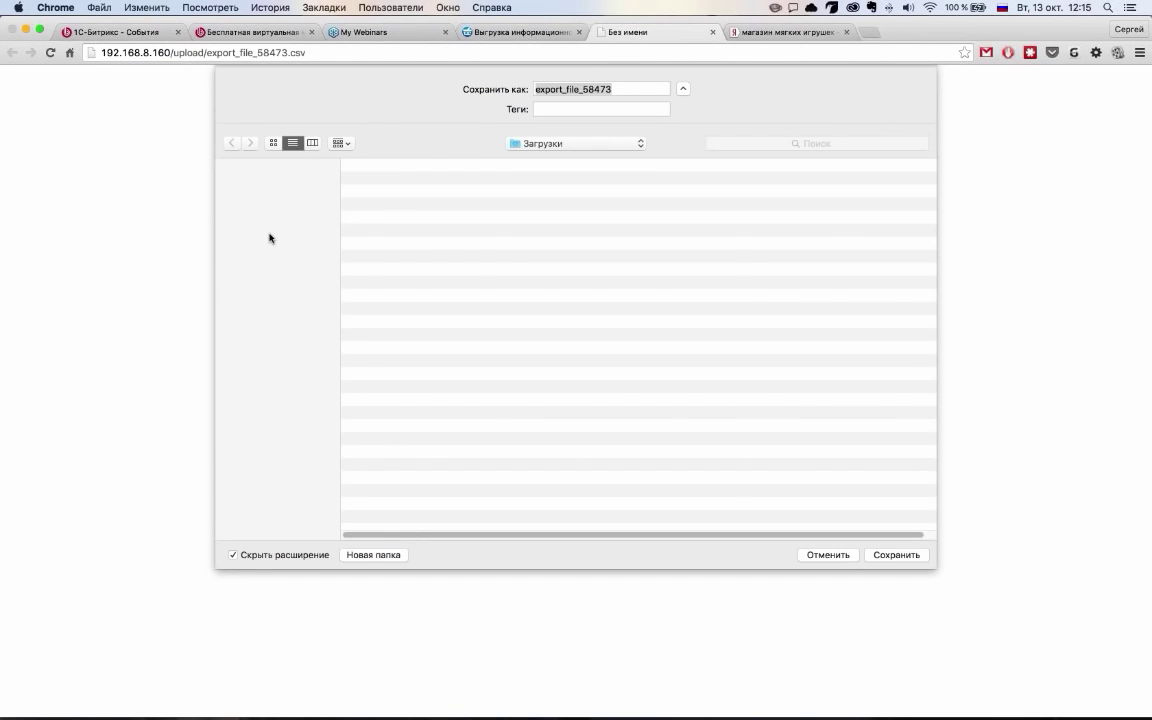
left_click(270, 308)
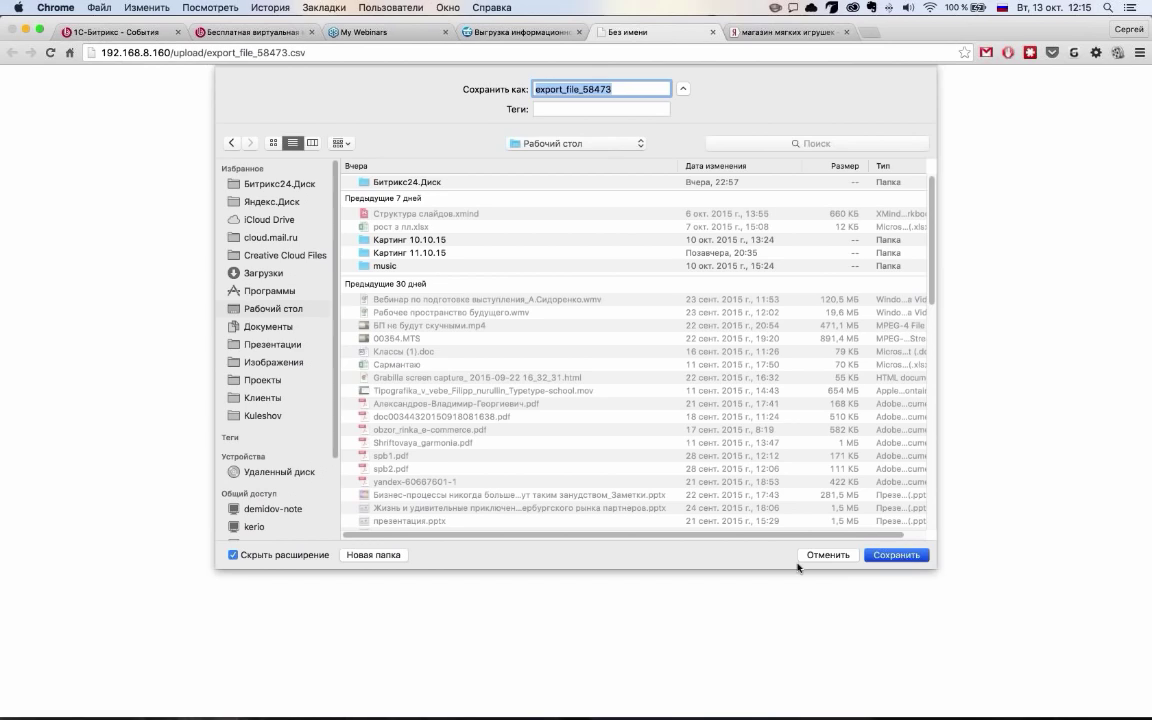
Confirm saving export_file_58473 to the desktop folder
key("Return")
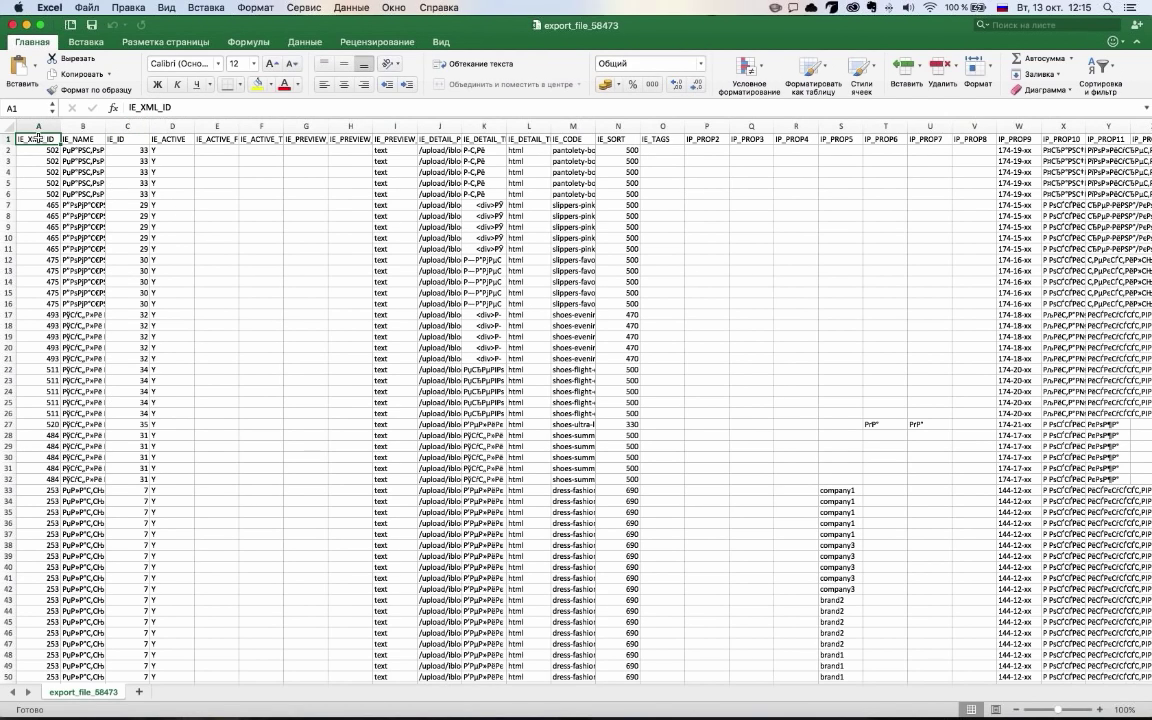
Select the row-1 column headers, the detail text cells and the IE_SORT values in the sheet
left_click_drag(38, 139, 1063, 139)
left_click(428, 330)
left_click_drag(485, 336, 597, 317)
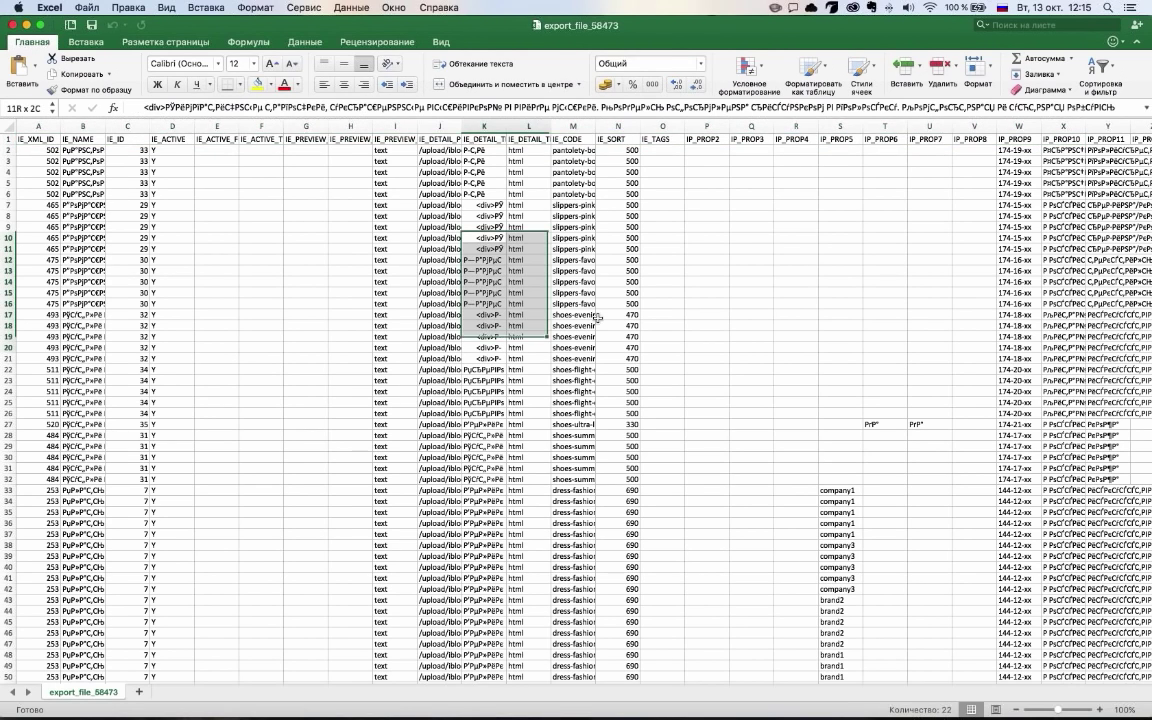
left_click_drag(620, 216, 620, 314)
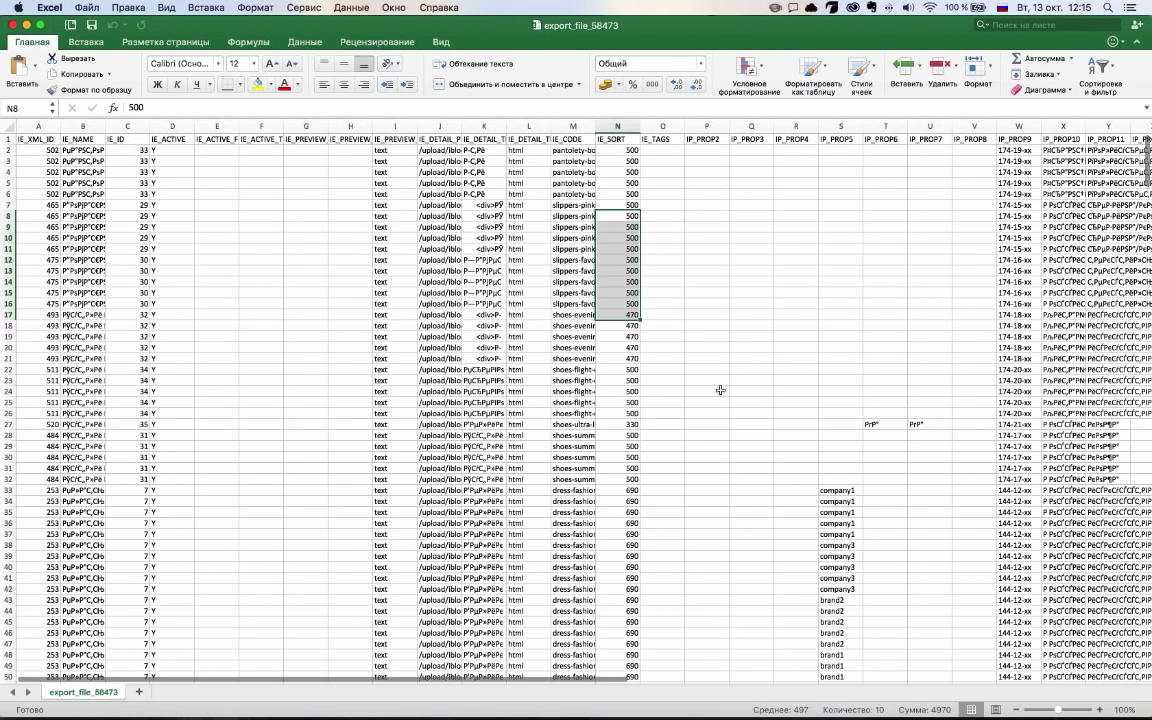
Scroll across the exported sheet's columns and rows, then return to the browser's export results
scroll(720, 390, "right", 15)
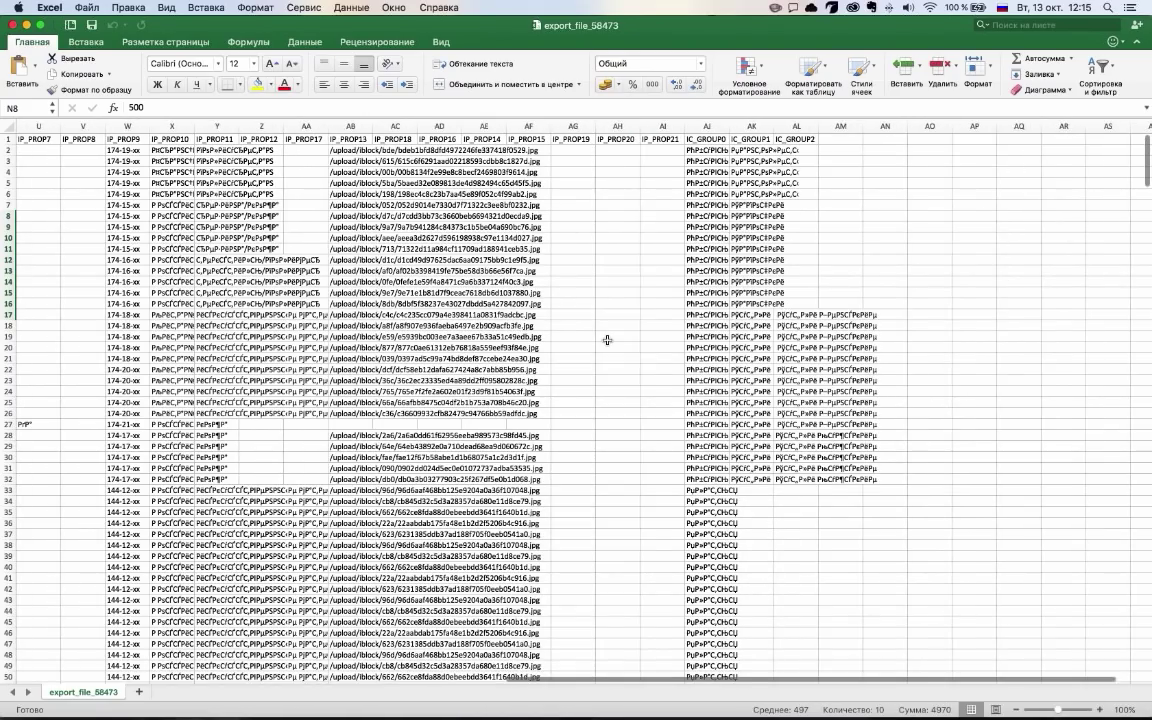
scroll(607, 340, "right", 8)
scroll(603, 339, "left", 8)
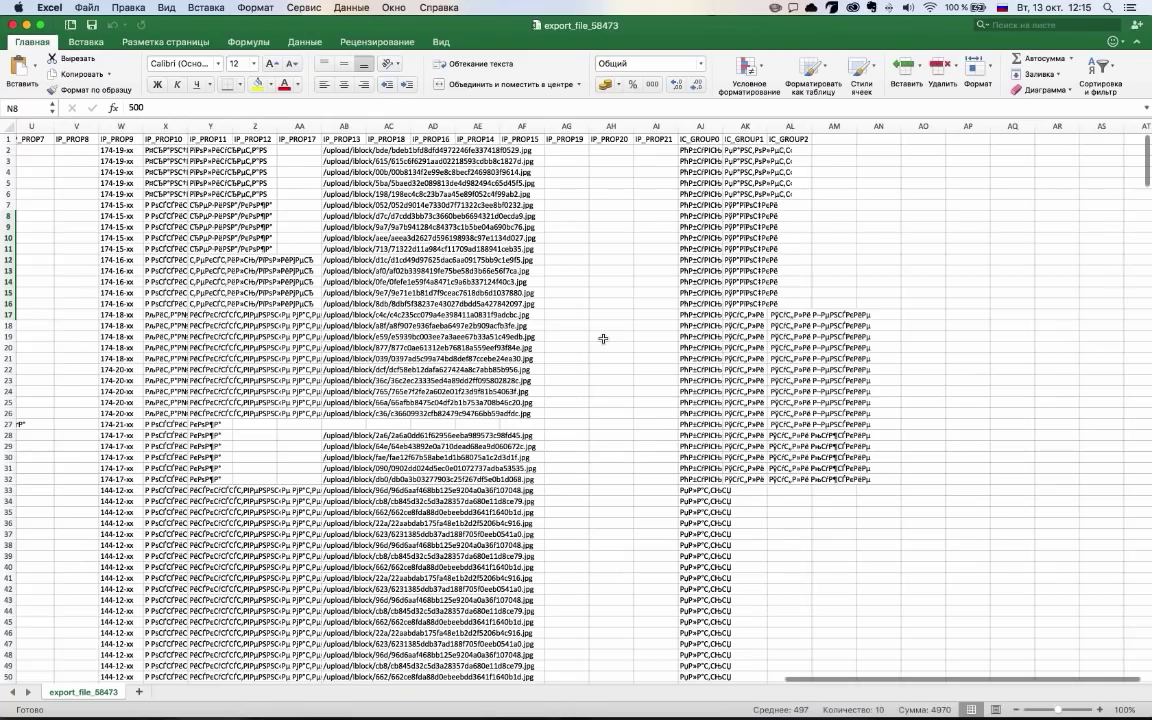
scroll(595, 336, "left", 10)
scroll(590, 335, "right", 6)
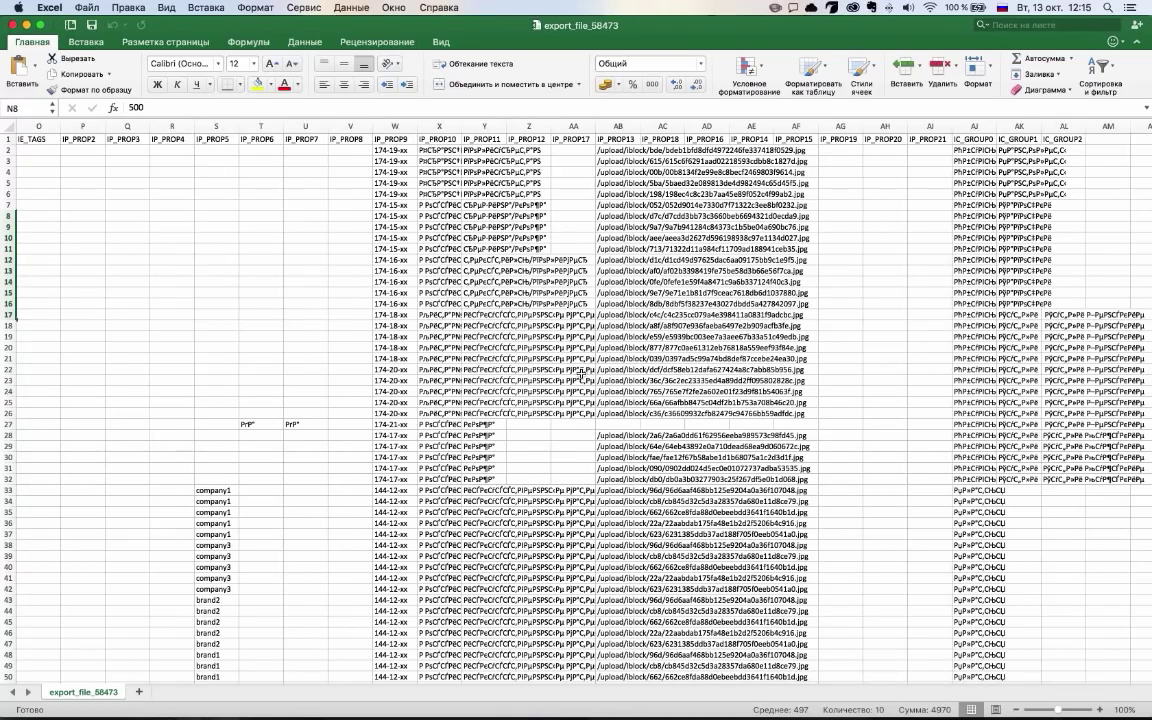
scroll(580, 374, "right", 8)
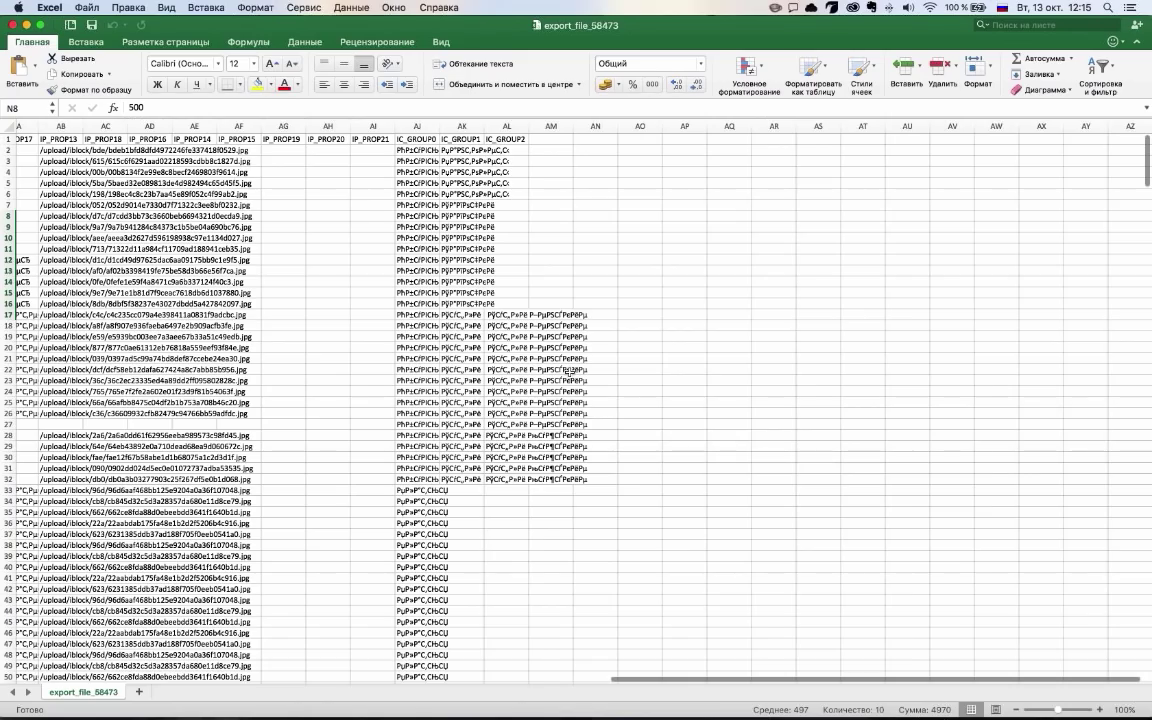
scroll(568, 372, "left", 15)
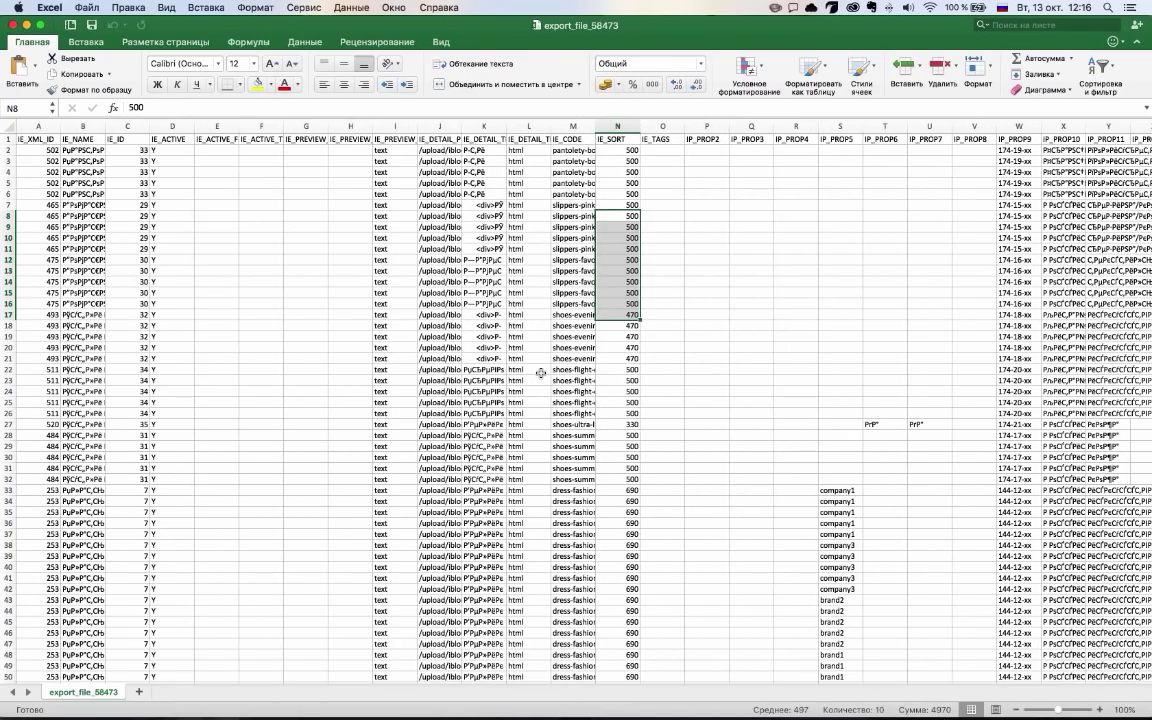
scroll(540, 373, "right", 3)
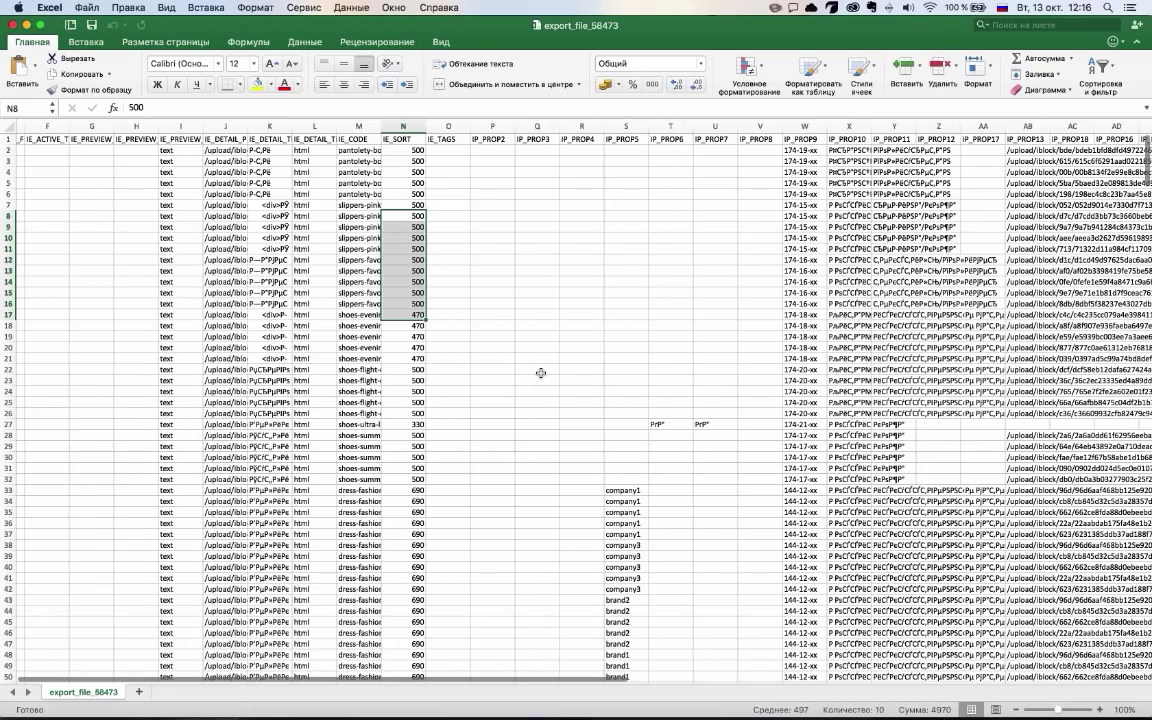
scroll(540, 373, "right", 5)
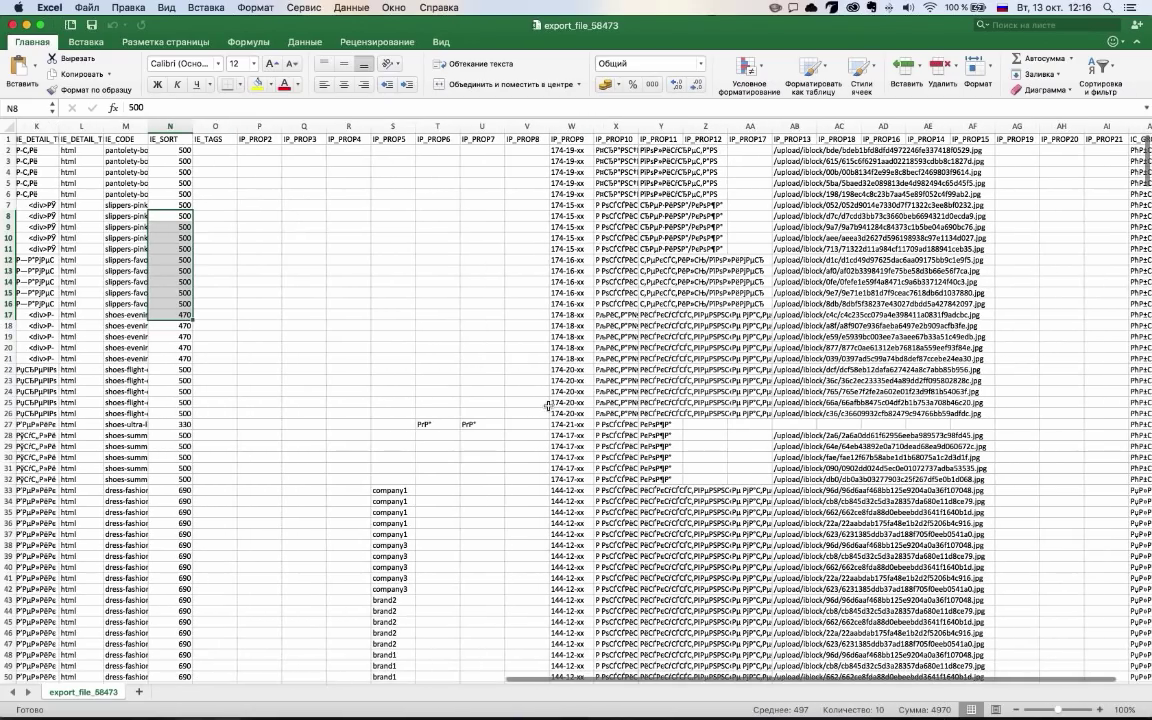
scroll(548, 406, "down", 15)
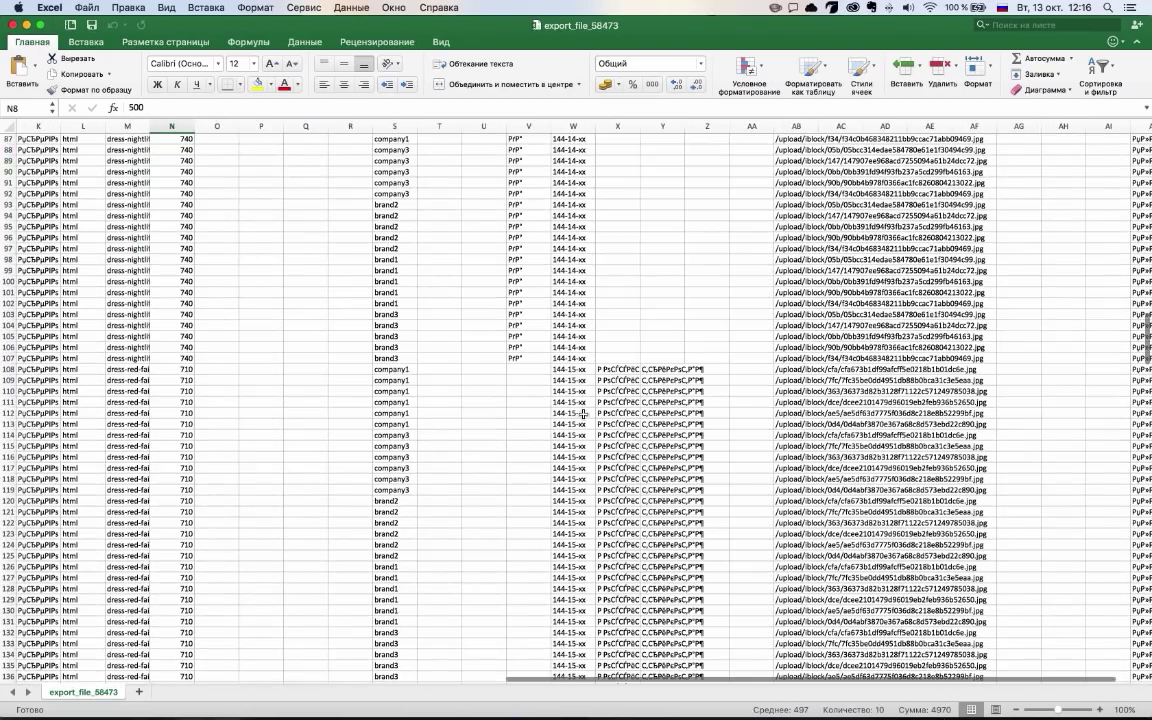
scroll(583, 413, "down", 12)
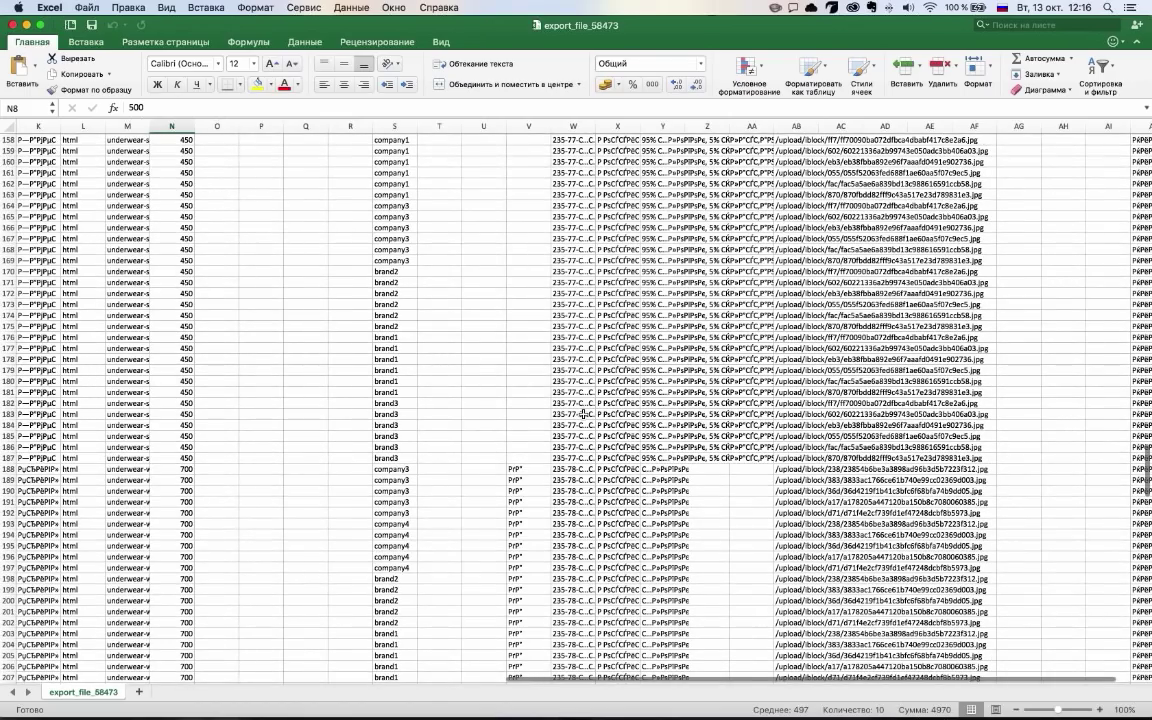
scroll(583, 413, "left", 10)
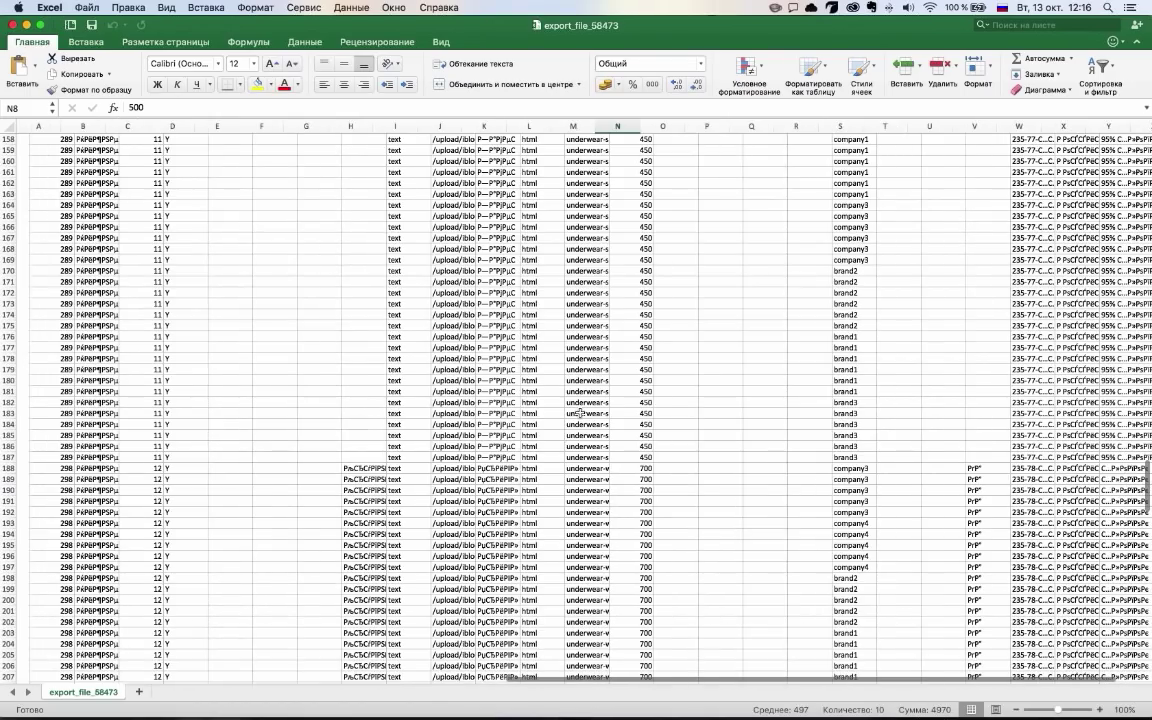
scroll(267, 307, "up", 20)
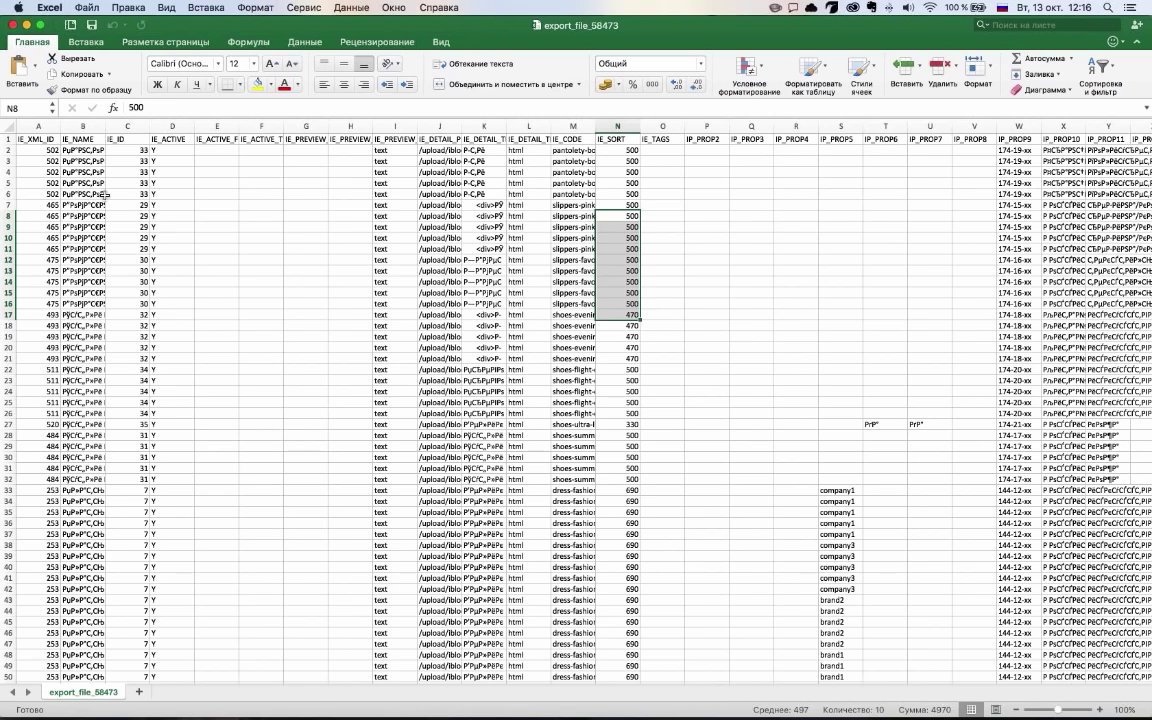
key("super+Tab")
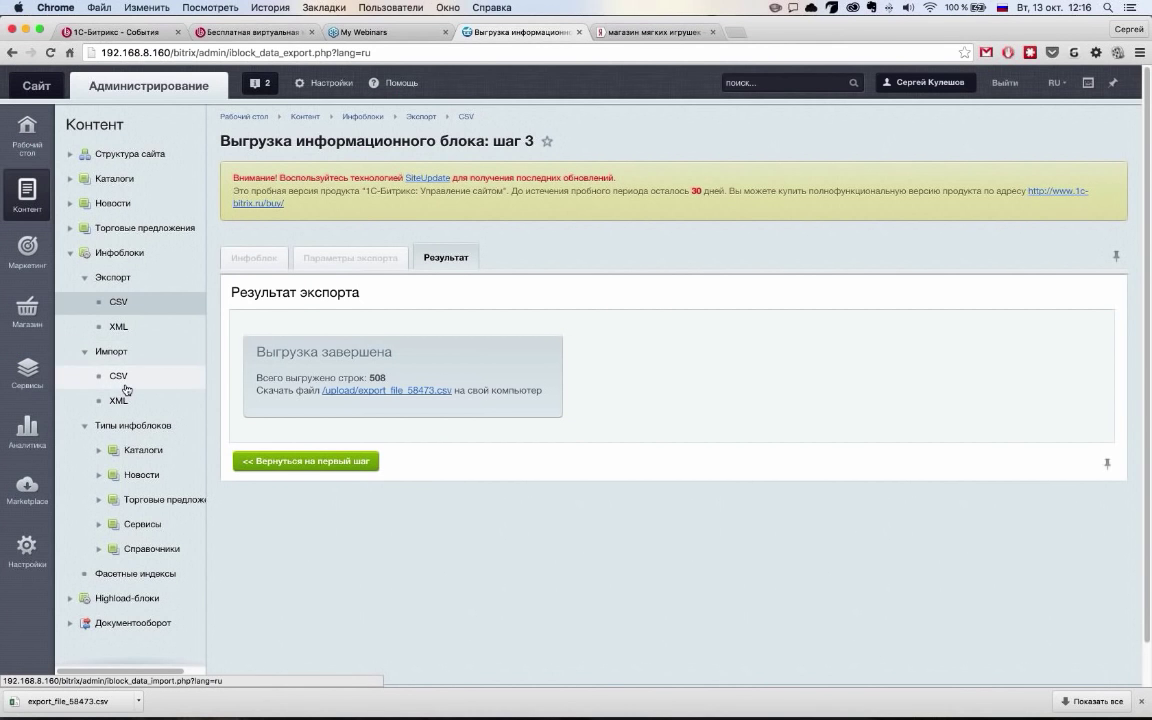
Open the infoblock CSV import page and choose export_file_58473.csv as the data file
left_click(22, 322)
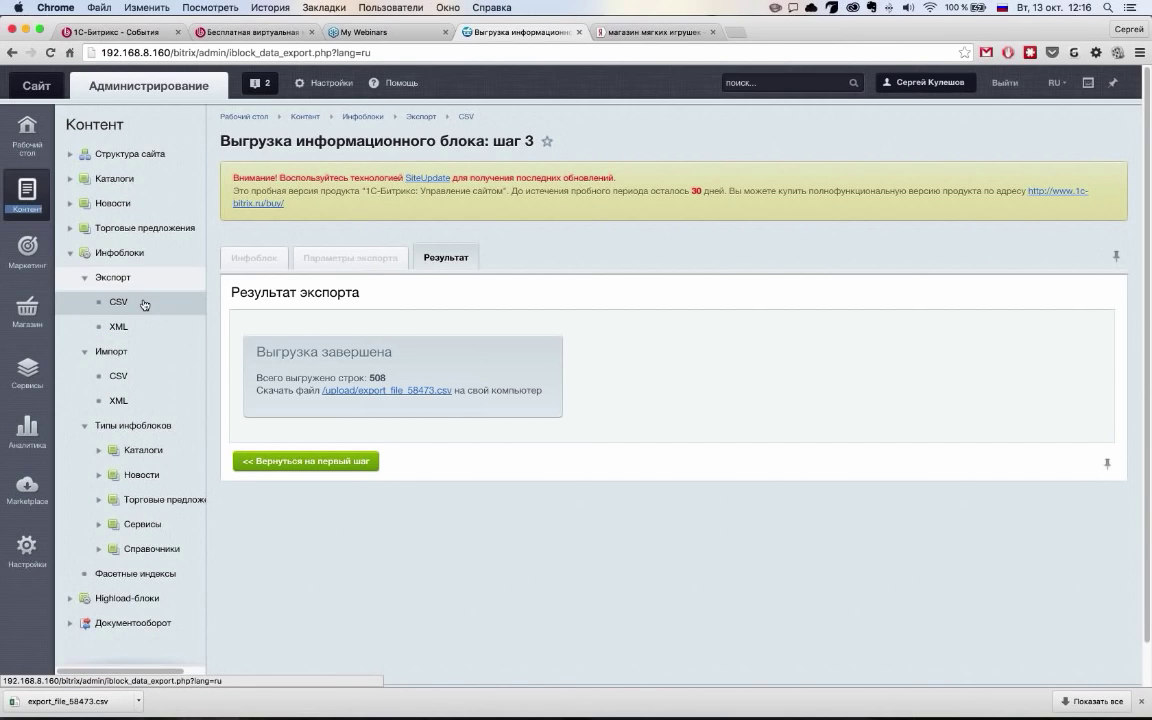
left_click(103, 374)
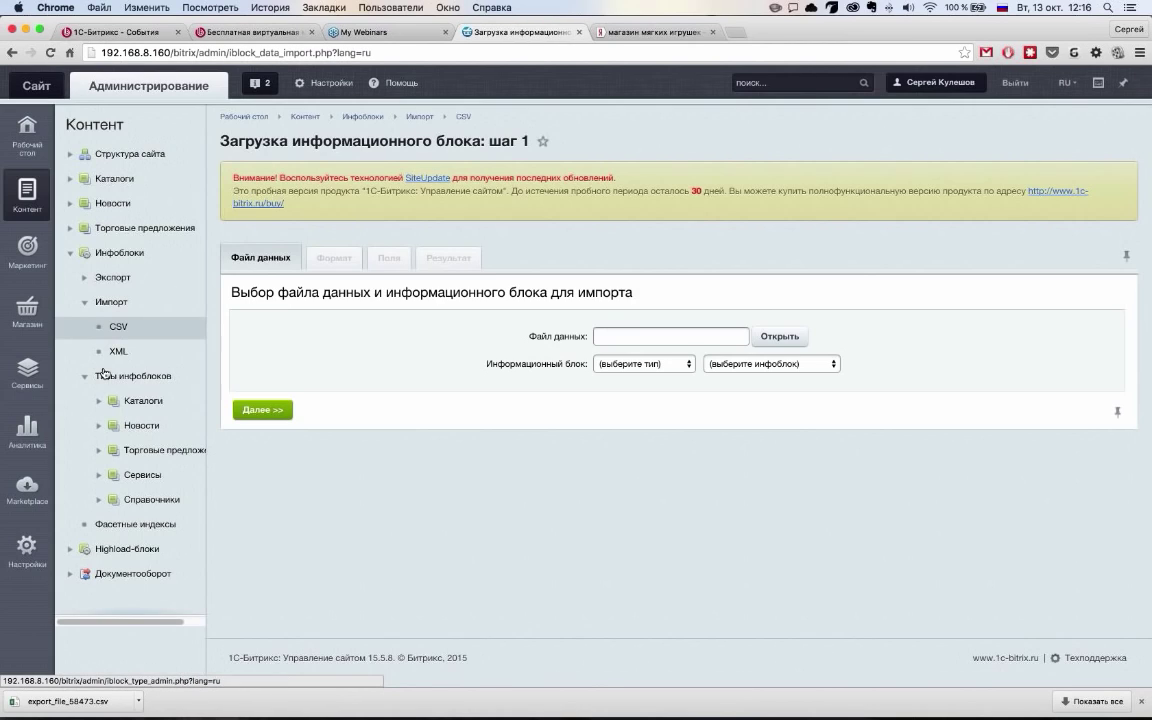
left_click(778, 336)
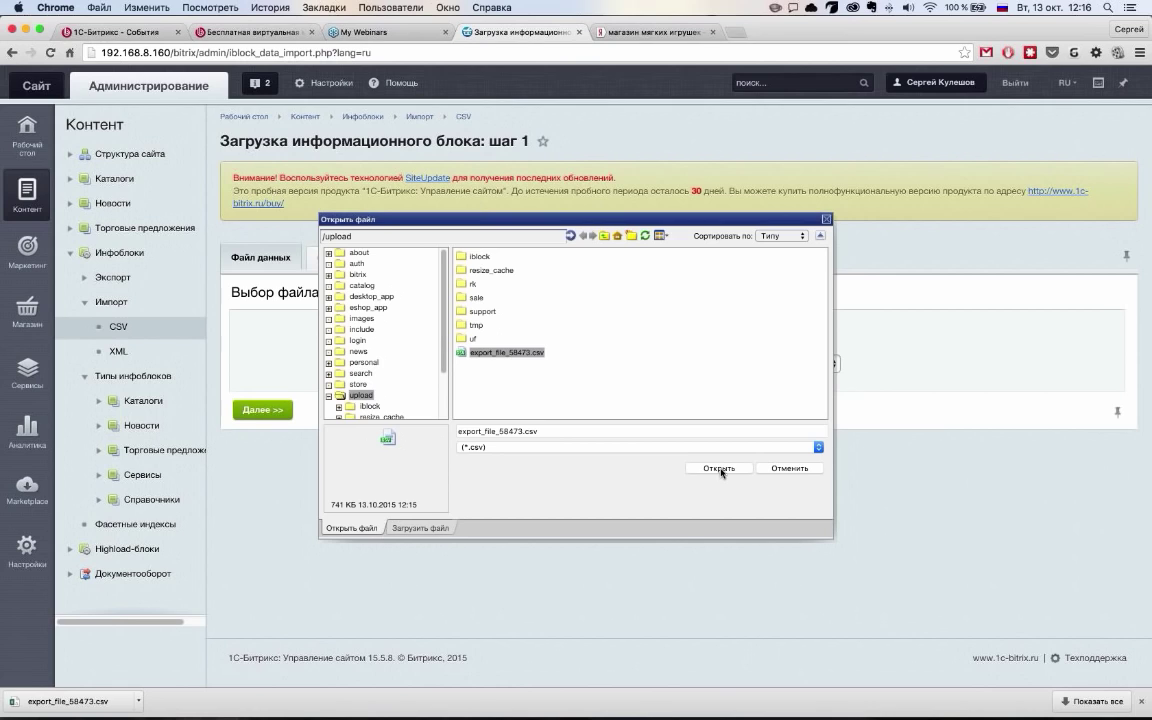
left_click(719, 468)
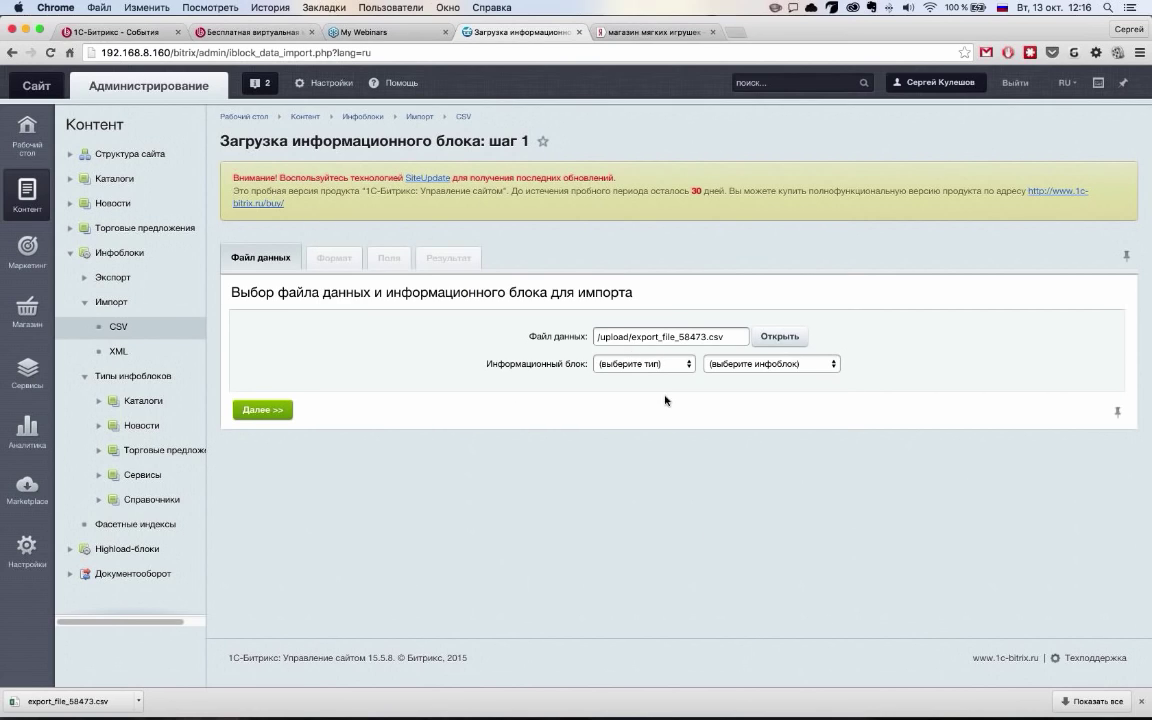
Target the Каталоги [catalog] type and Одежда [2] infoblock, and continue to the format step
left_click(645, 364)
left_click(776, 365)
left_click(773, 368)
left_click(755, 395)
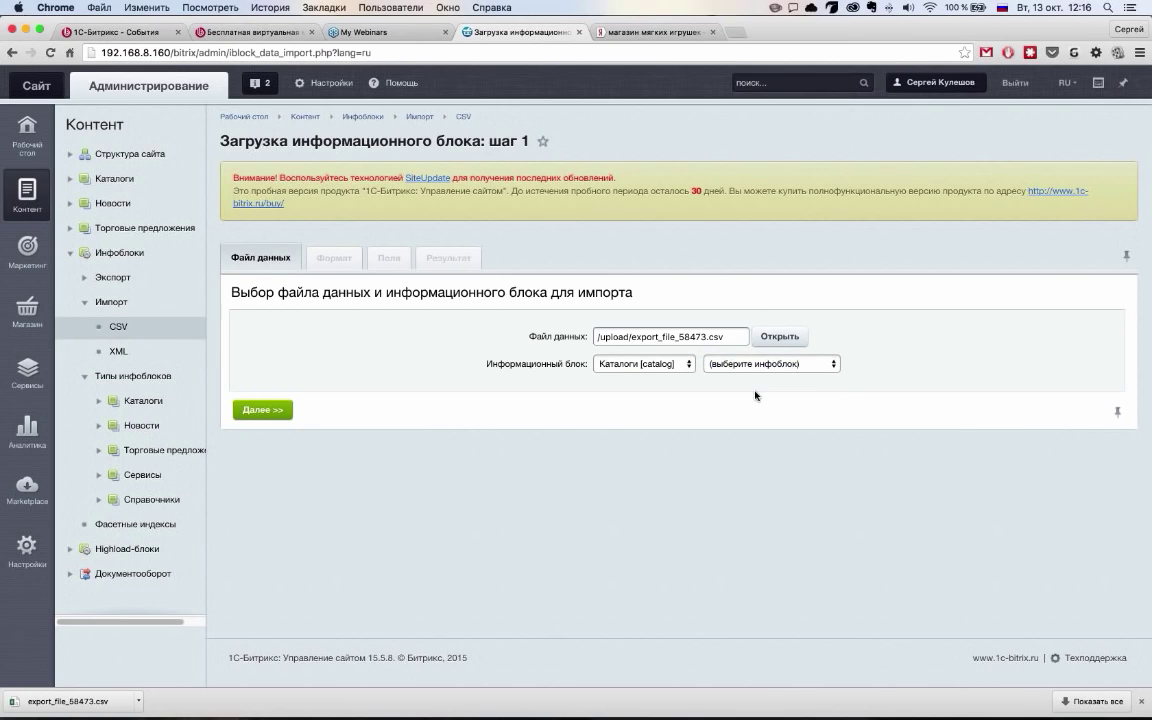
left_click(280, 411)
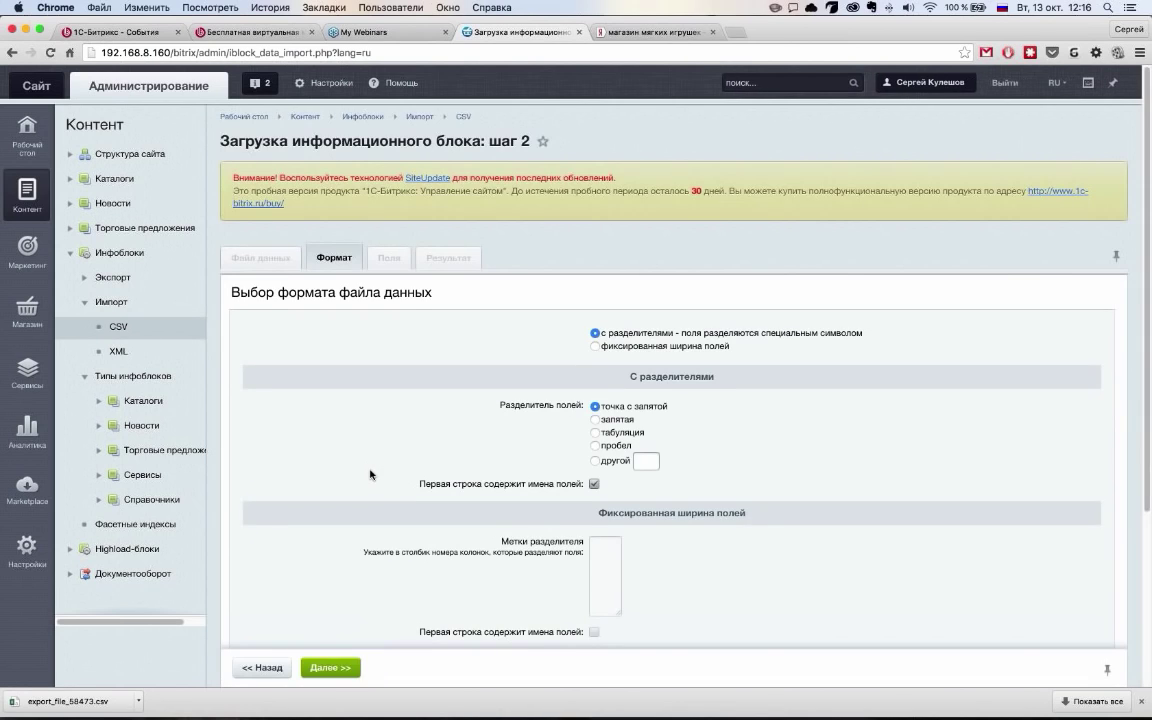
Check the format step, leaving semicolon delimiters and first-row field names as they are
scroll(373, 476, "down", 5)
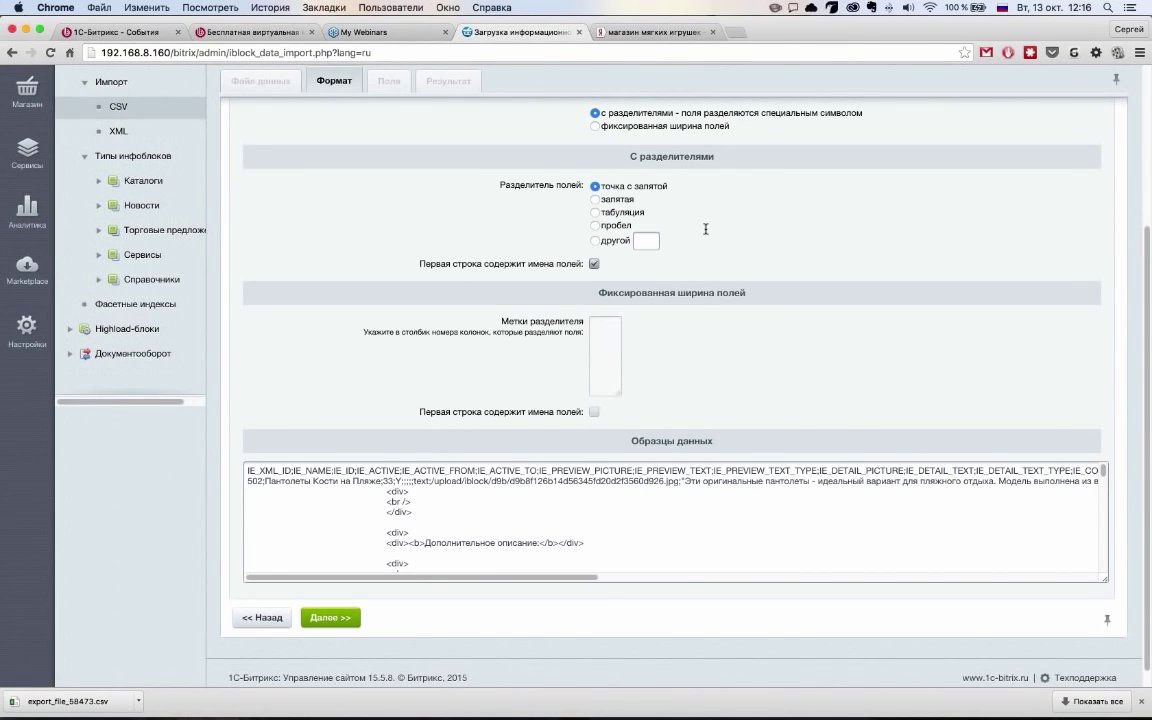
scroll(670, 230, "up", 1)
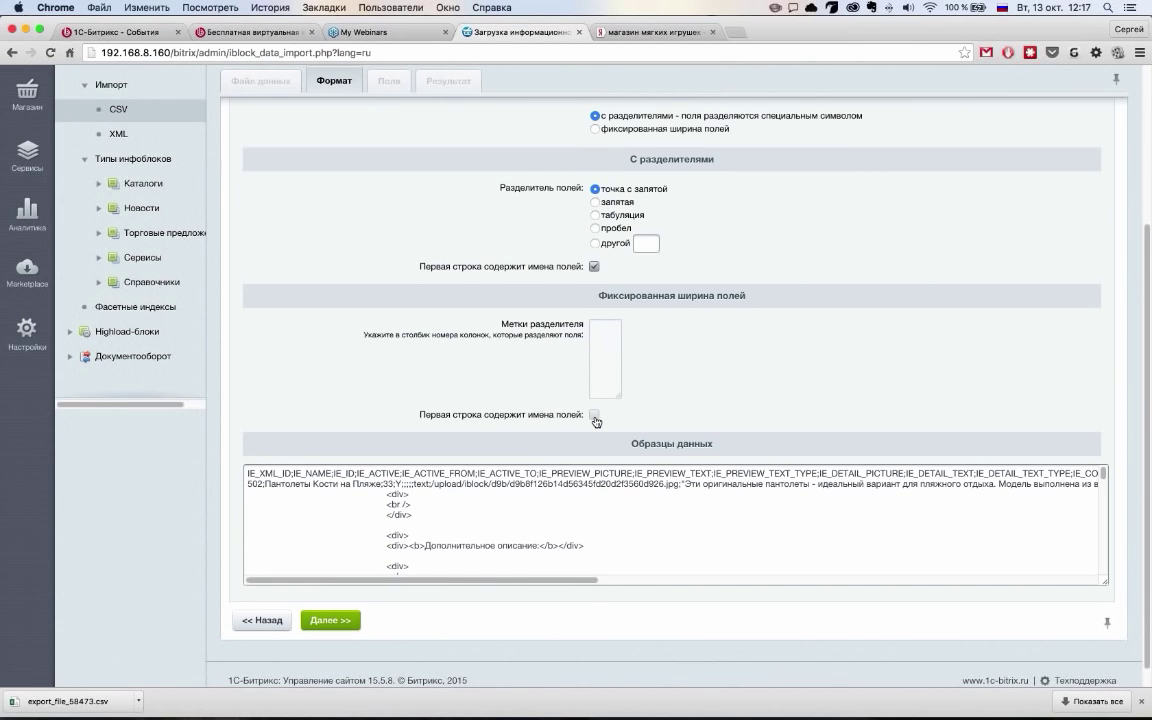
left_click(330, 620)
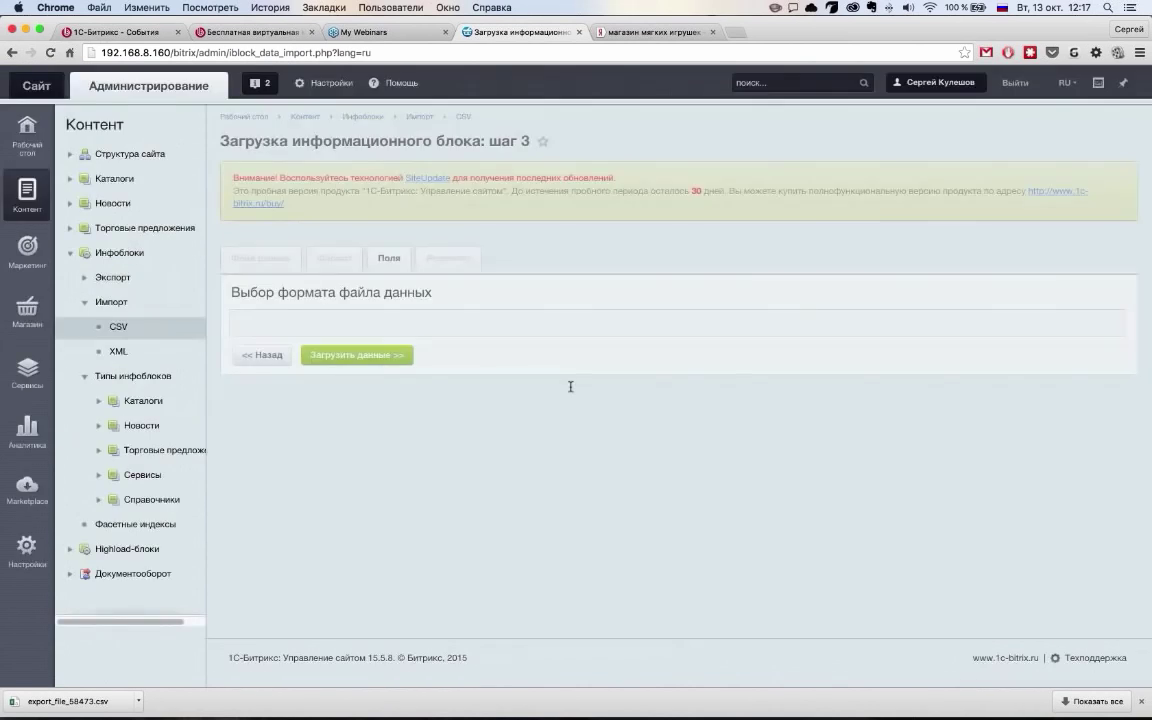
scroll(409, 394, "down", 3)
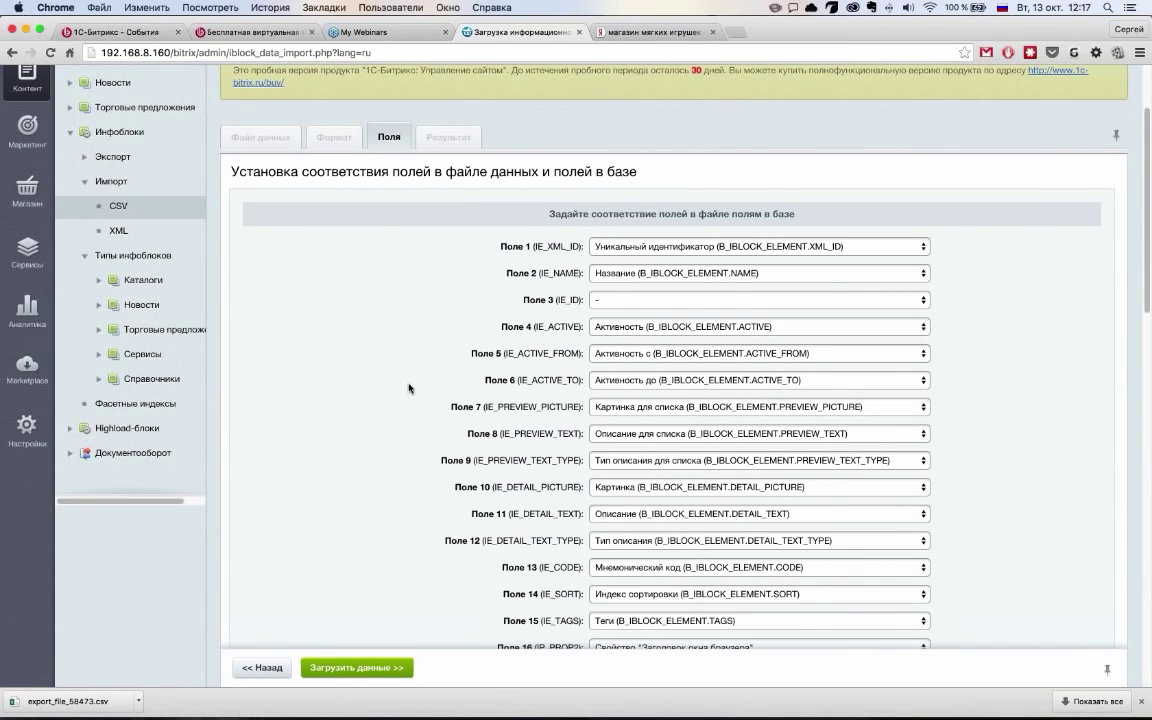
scroll(409, 388, "down", 1)
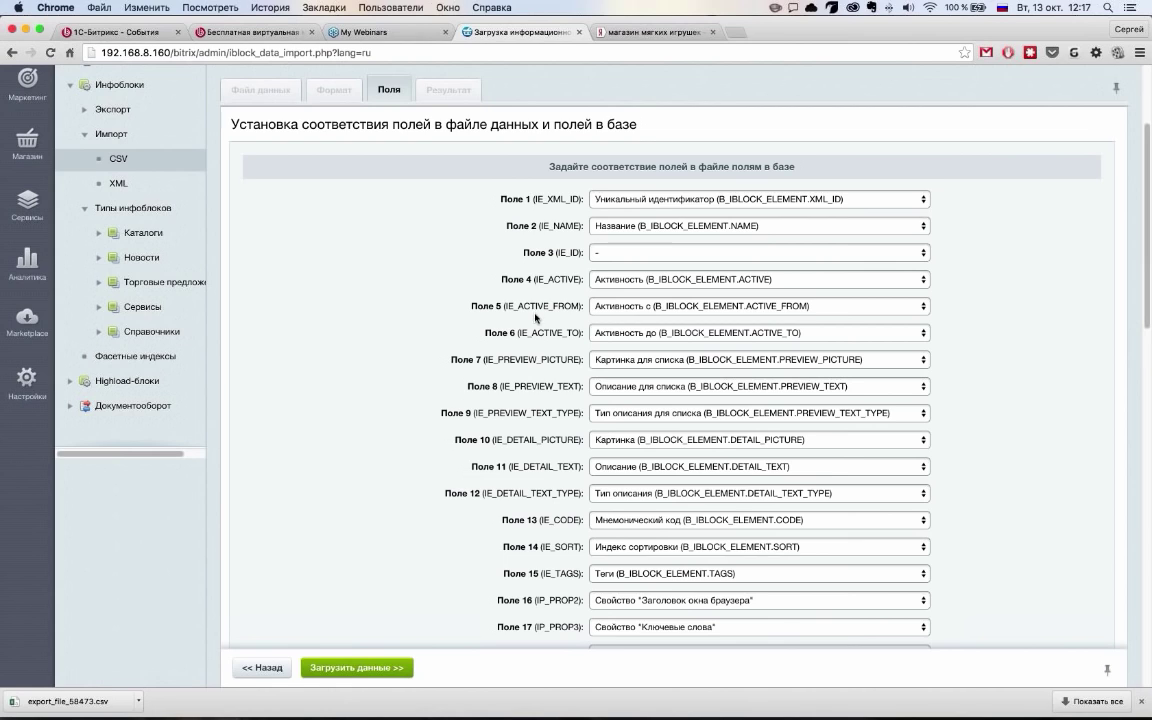
scroll(536, 318, "down", 8)
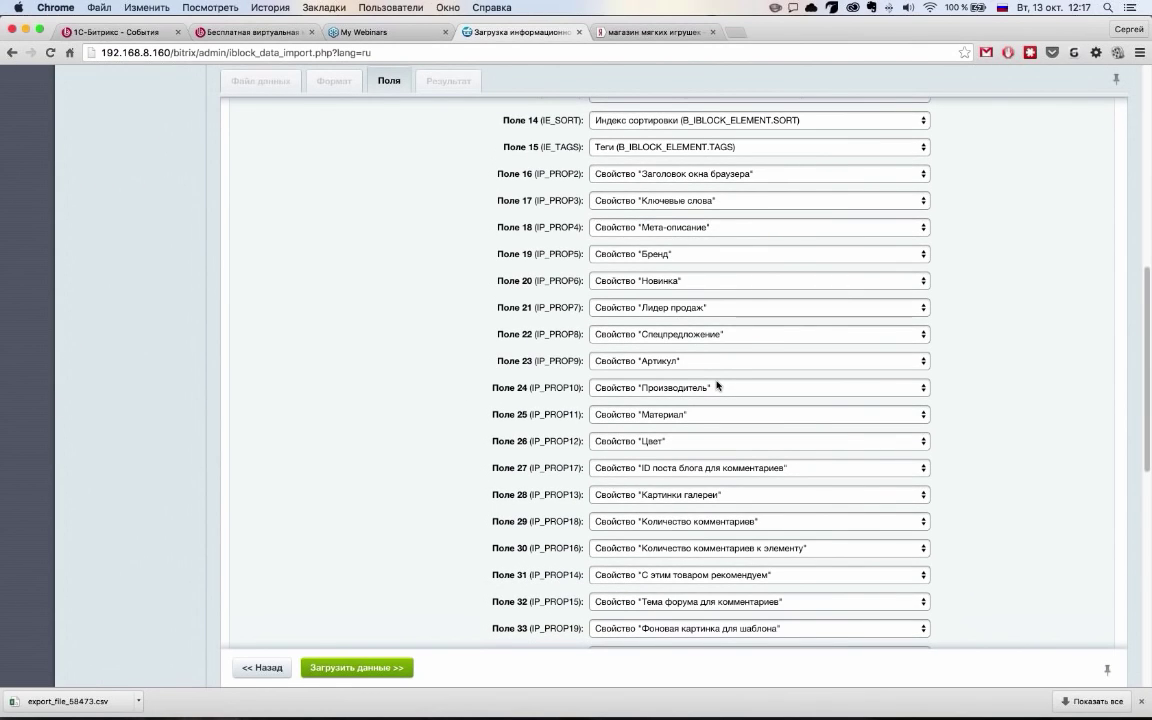
scroll(720, 390, "down", 6)
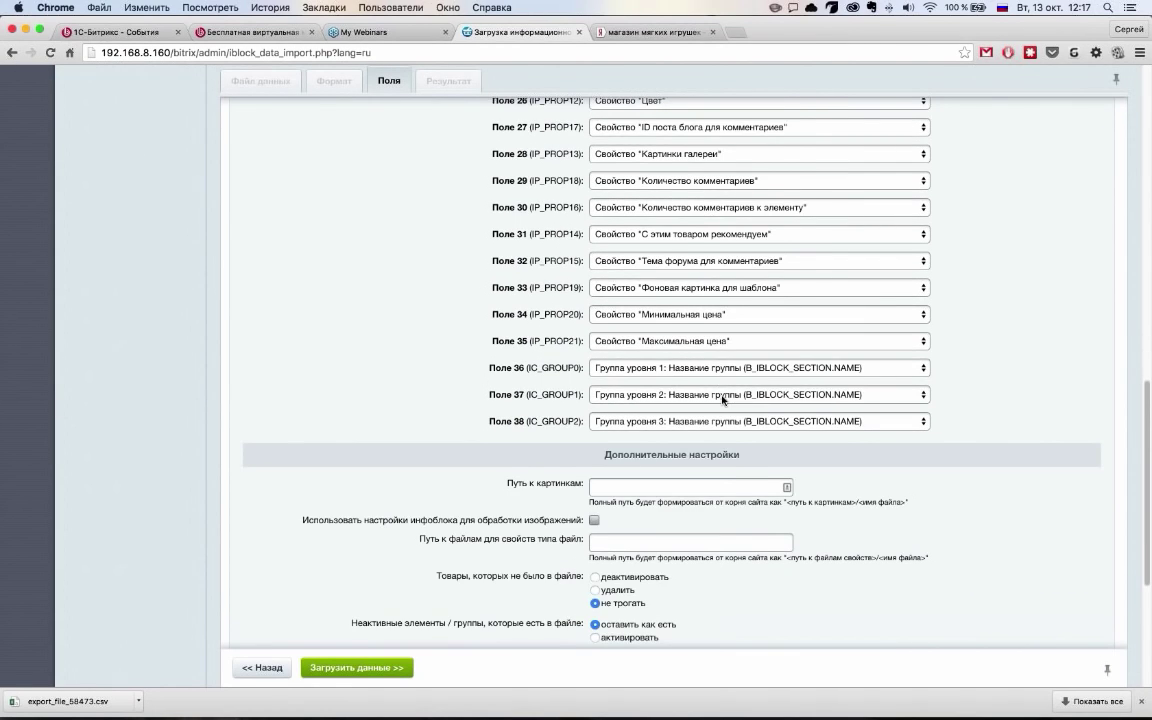
scroll(723, 400, "up", 7)
scroll(723, 400, "up", 8)
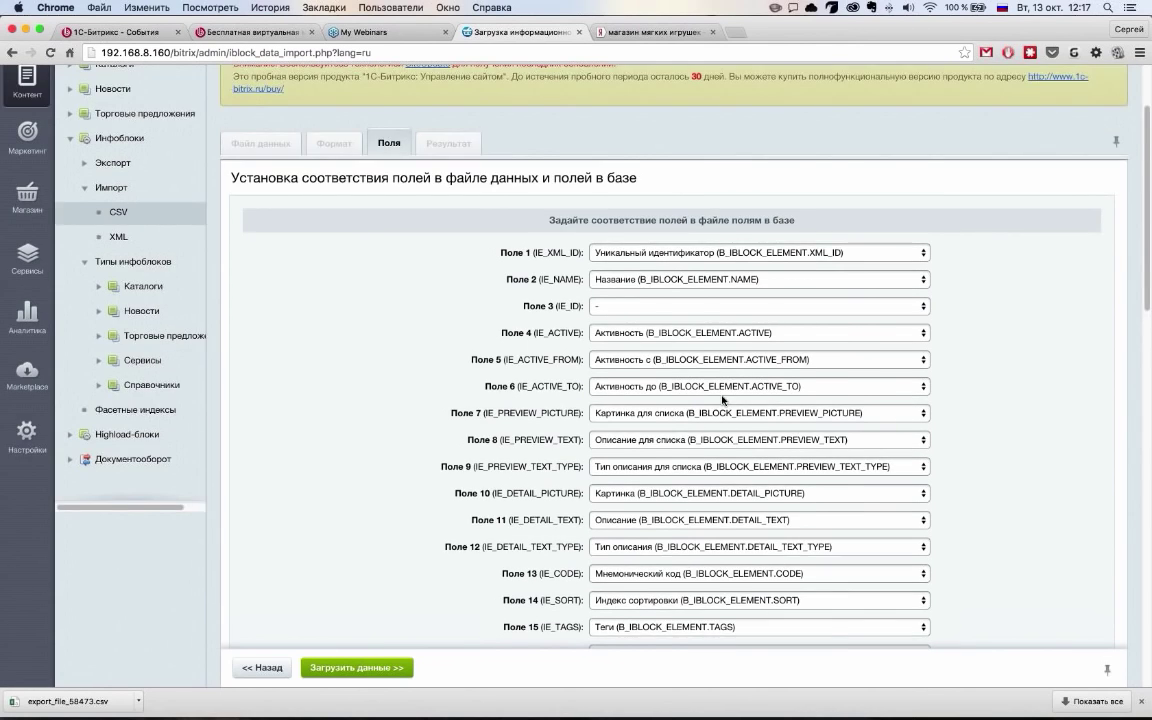
scroll(723, 400, "down", 2)
scroll(723, 398, "up", 1)
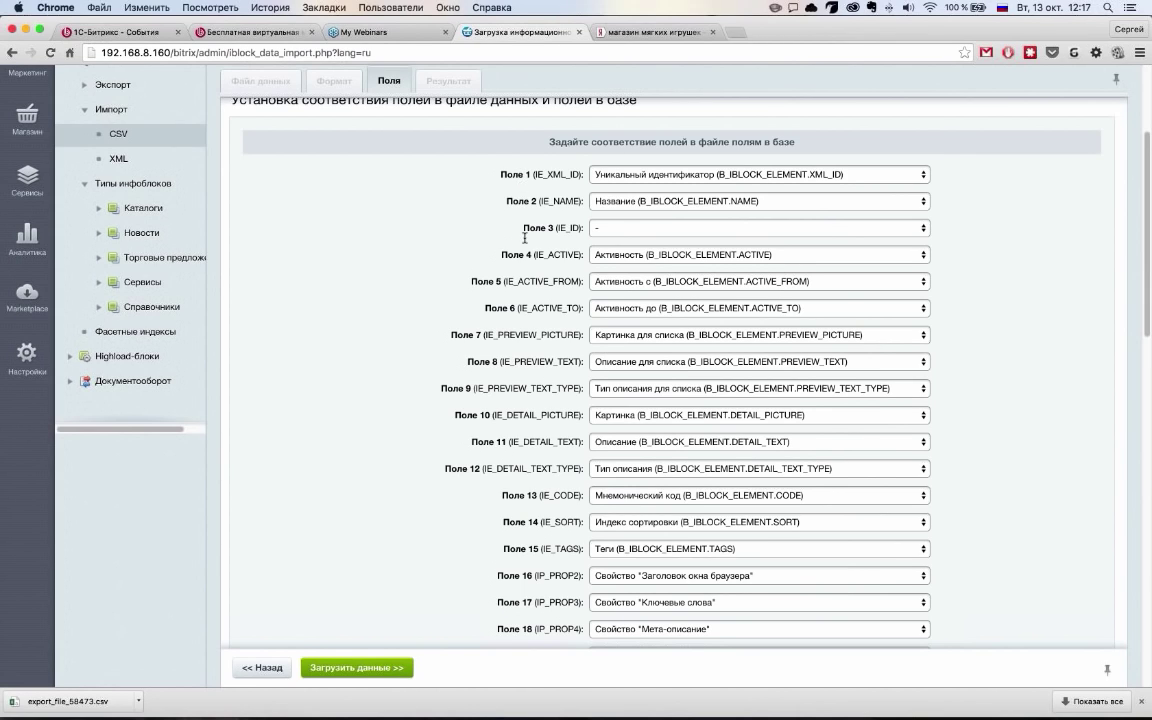
left_click_drag(525, 174, 531, 274)
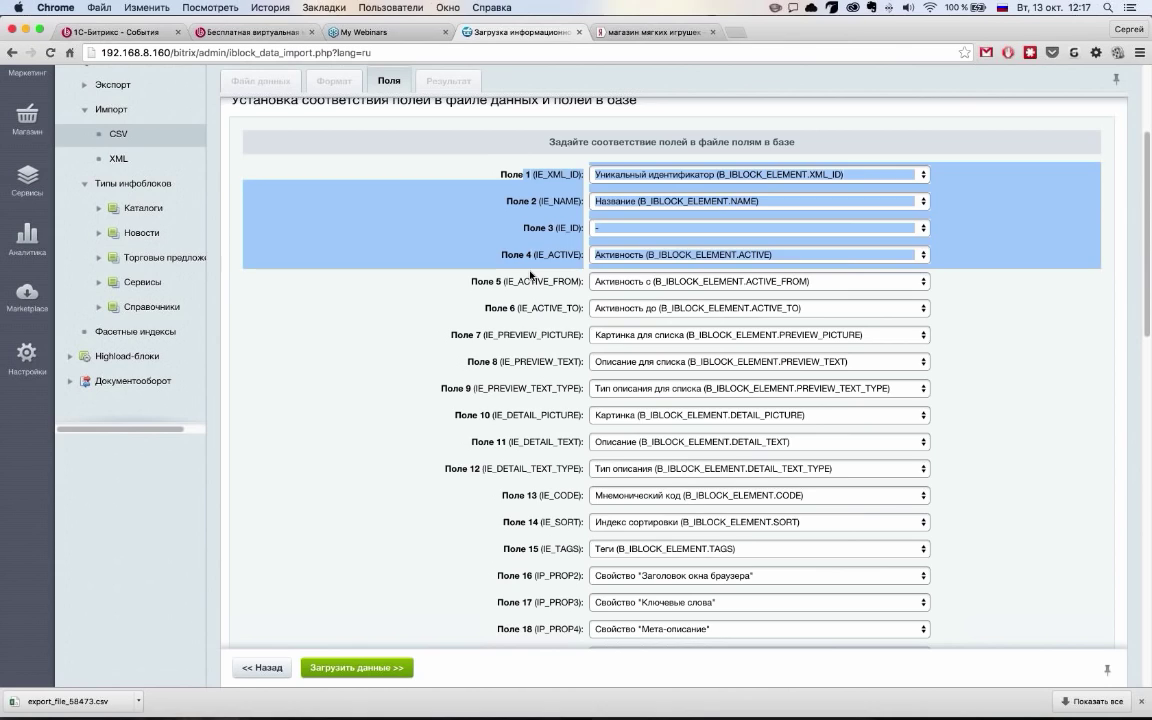
left_click(531, 274)
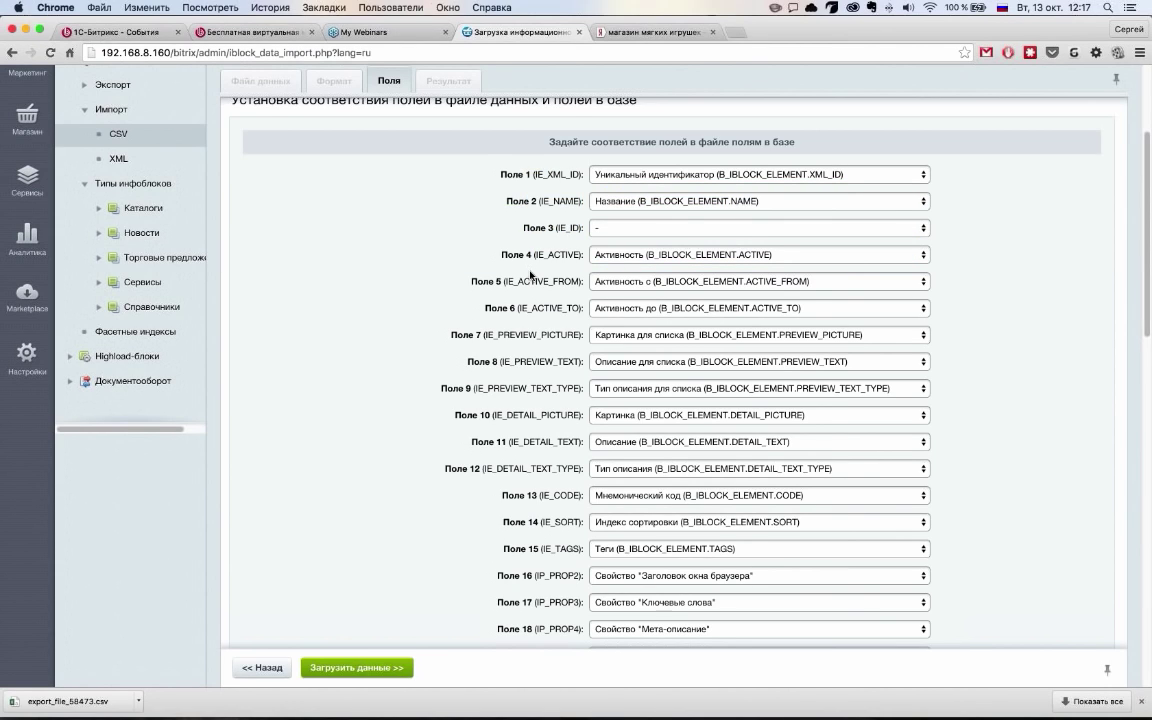
left_click_drag(506, 282, 579, 282)
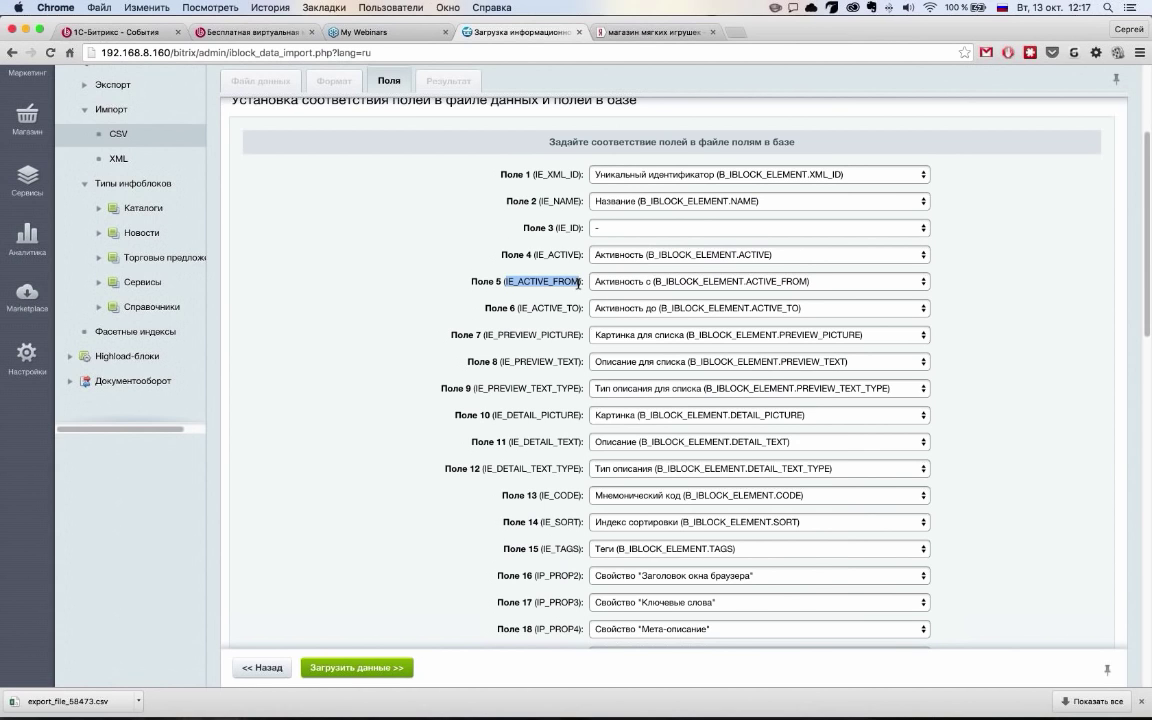
left_click(686, 282)
left_click(580, 302)
scroll(582, 299, "down", 2)
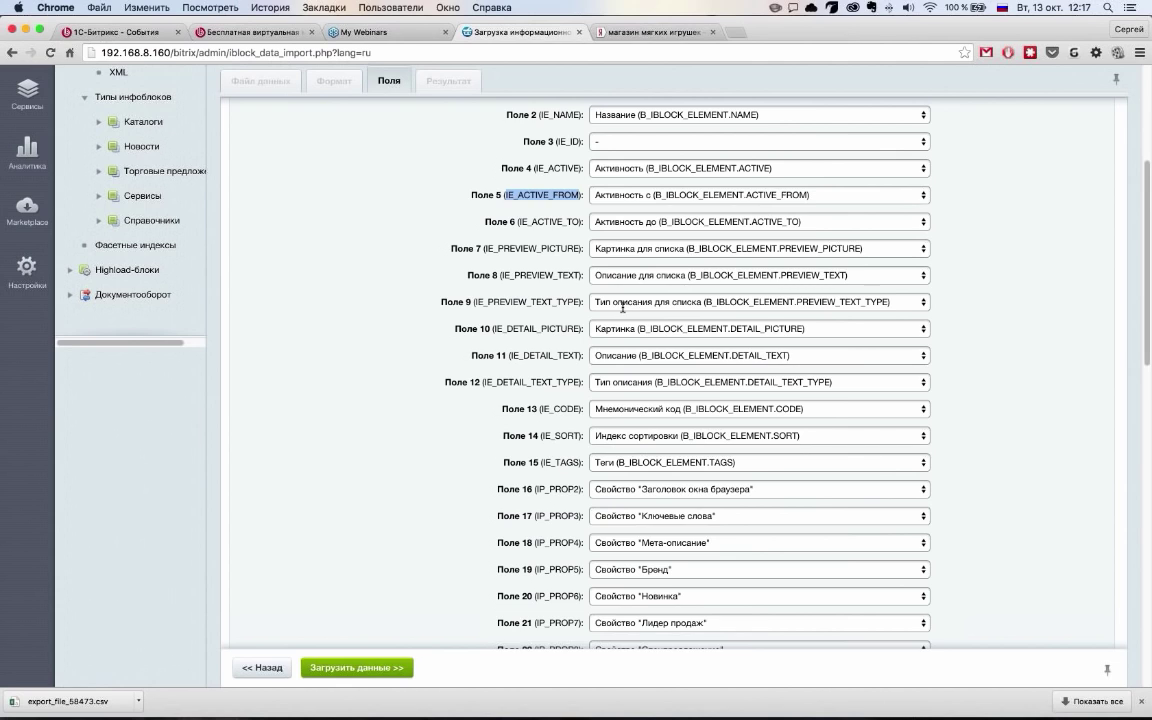
scroll(622, 307, "down", 3)
scroll(540, 400, "down", 6)
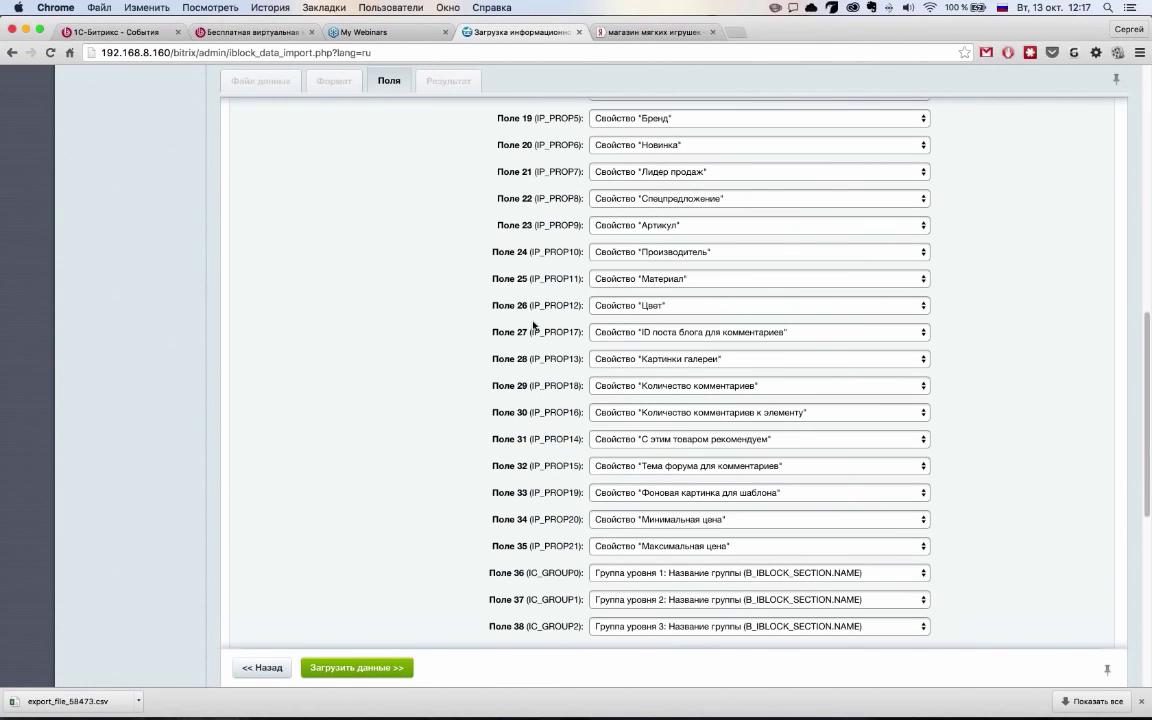
left_click_drag(536, 332, 737, 336)
left_click(737, 336)
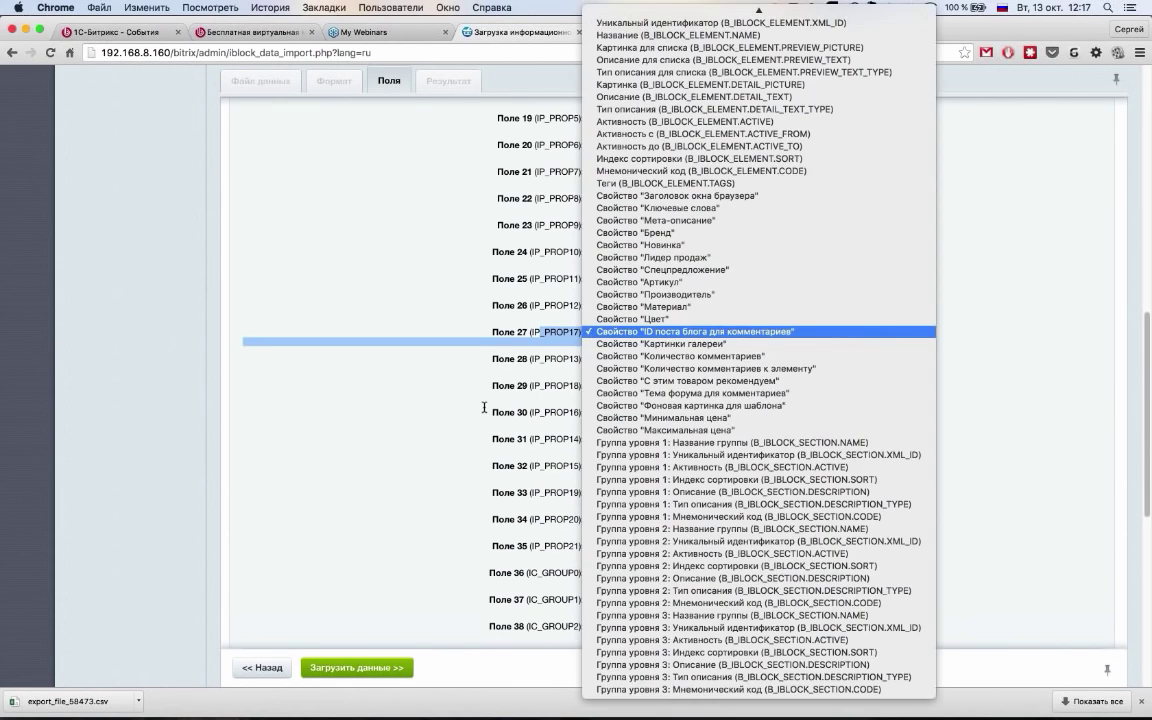
left_click(437, 368)
left_click(707, 443)
left_click(707, 443)
scroll(555, 504, "down", 1)
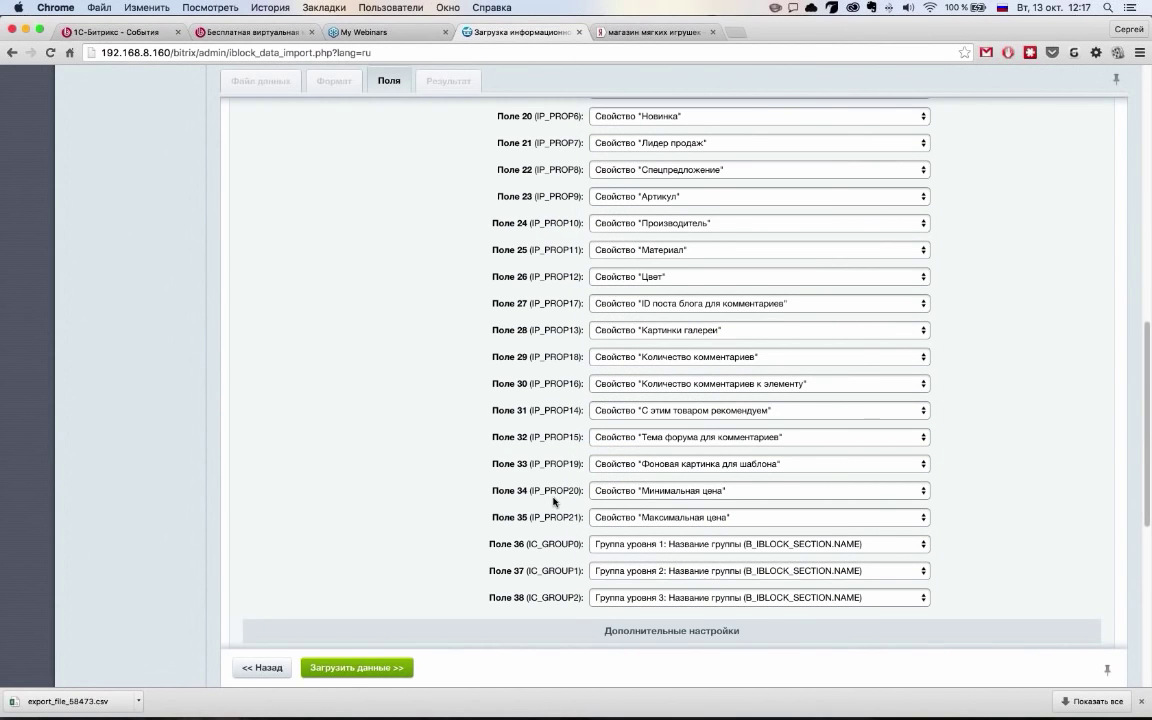
left_click_drag(530, 518, 576, 511)
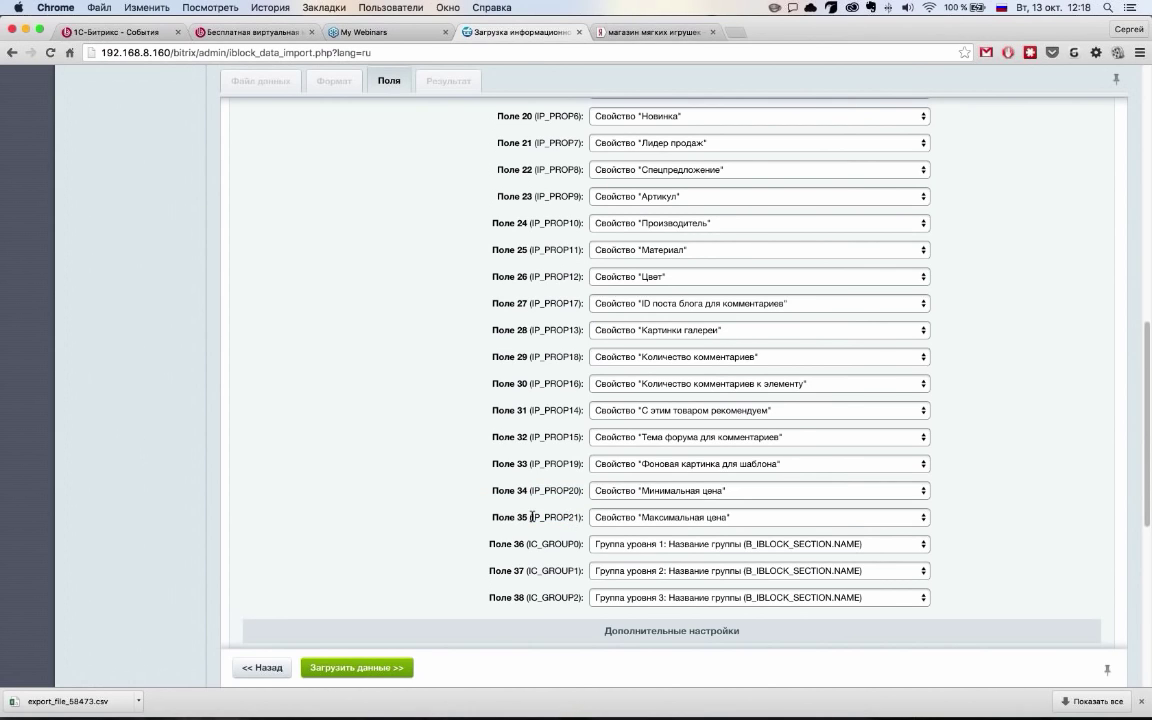
left_click_drag(575, 518, 530, 518)
scroll(558, 513, "down", 5)
scroll(558, 511, "down", 3)
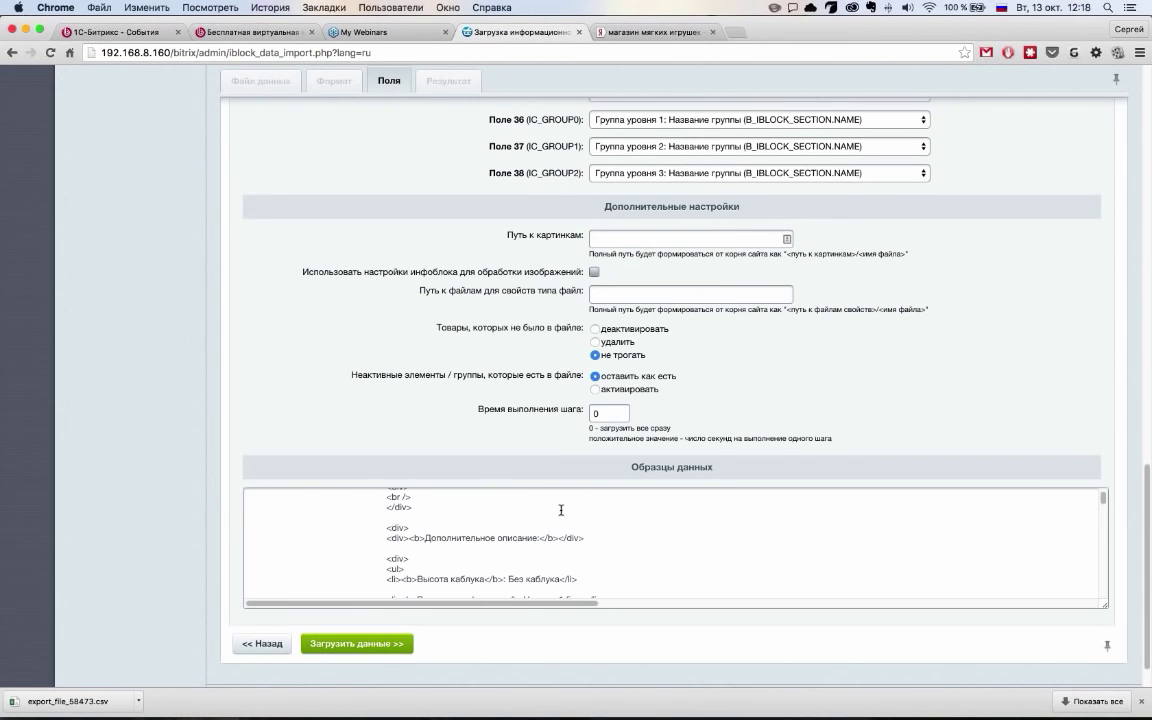
scroll(507, 462, "up", 2)
scroll(519, 396, "up", 15)
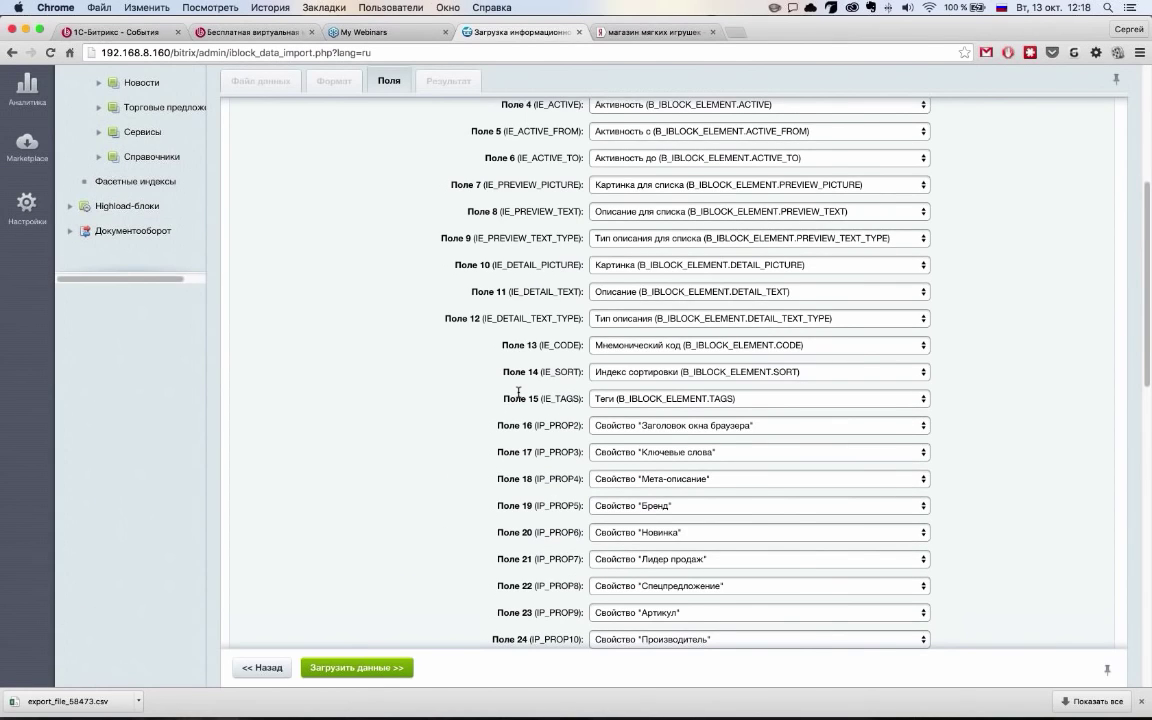
scroll(518, 392, "up", 5)
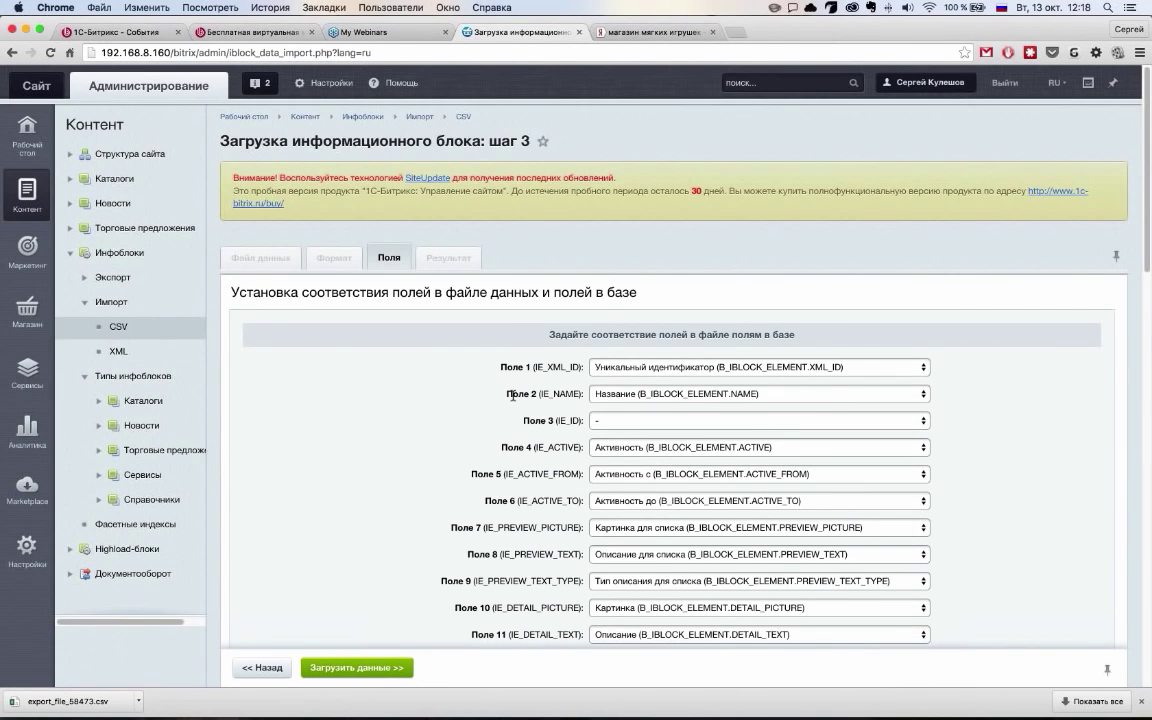
scroll(512, 396, "down", 20)
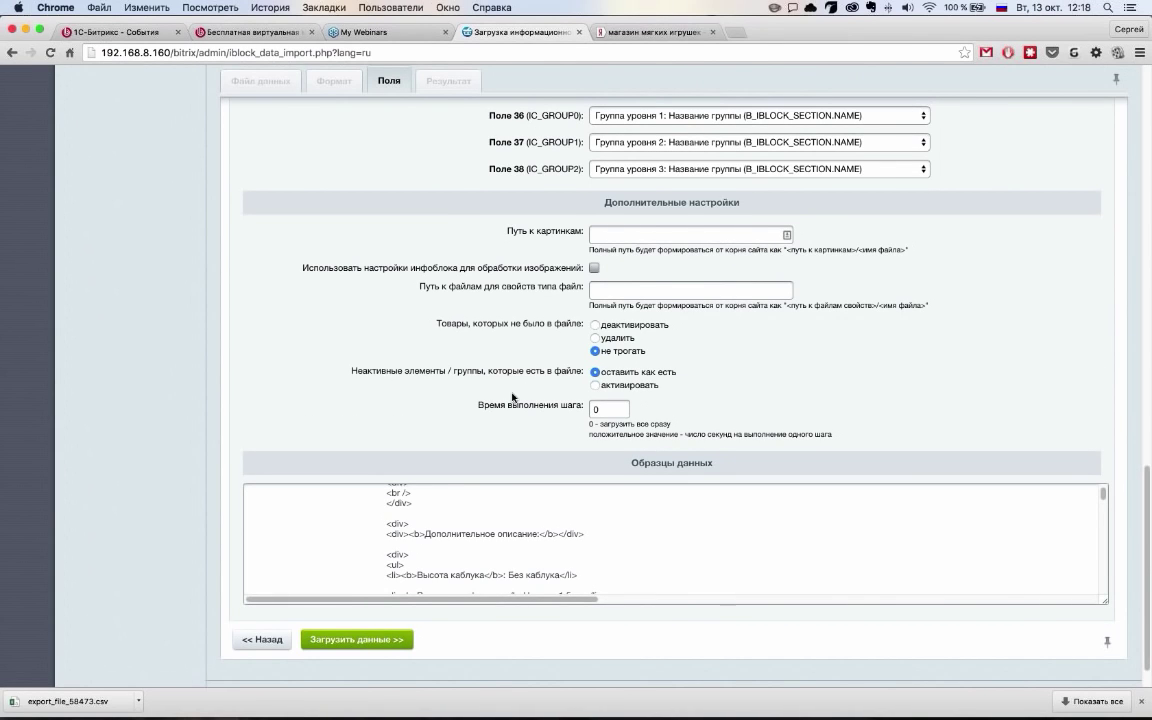
scroll(512, 396, "up", 15)
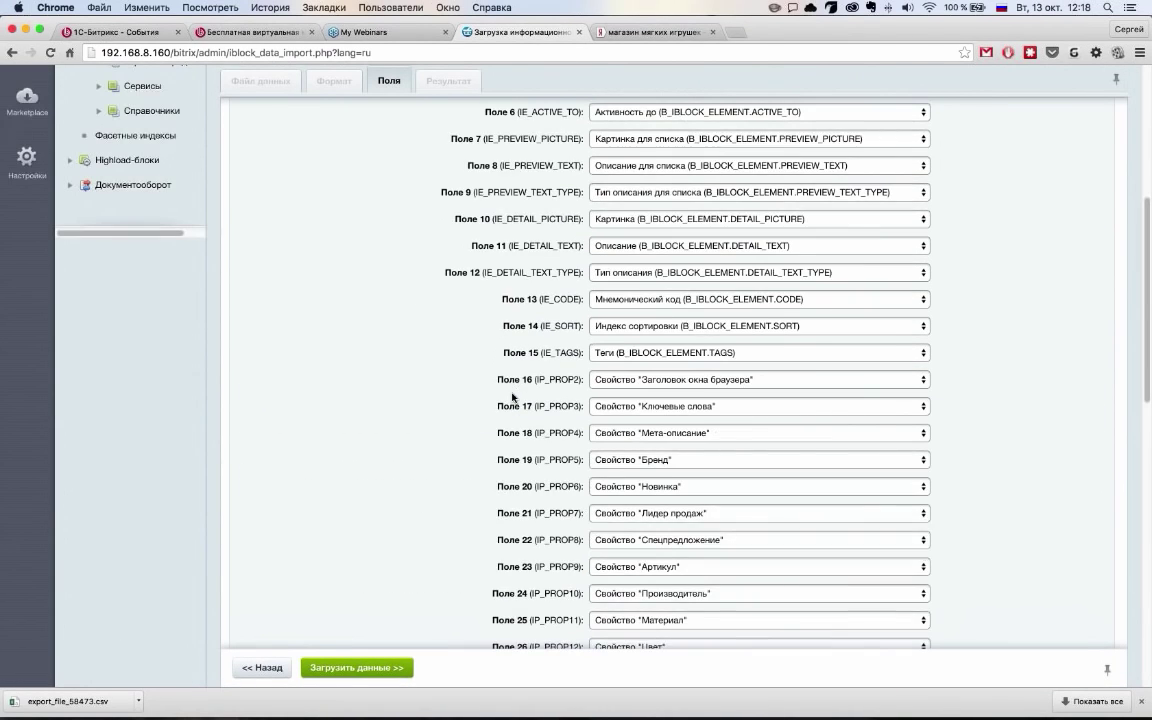
scroll(512, 396, "up", 5)
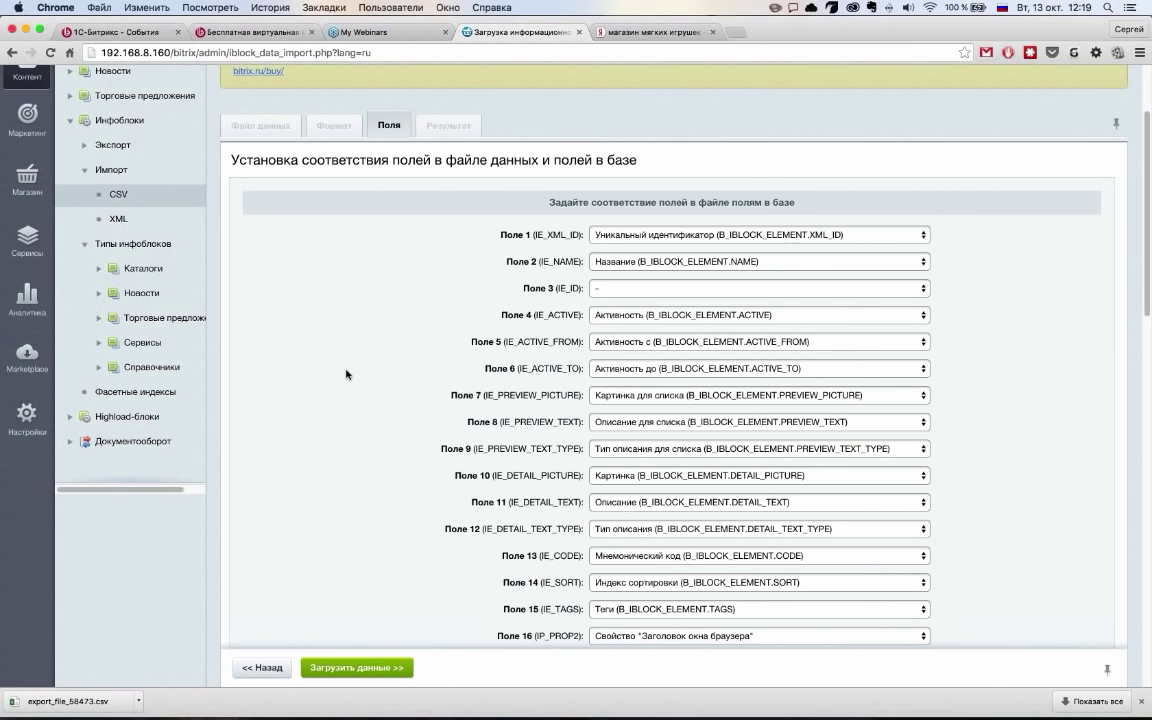
Scroll through the step 3 field mapping up to Поле 27 and bring up the Магазин menu
scroll(818, 375, "down", 3)
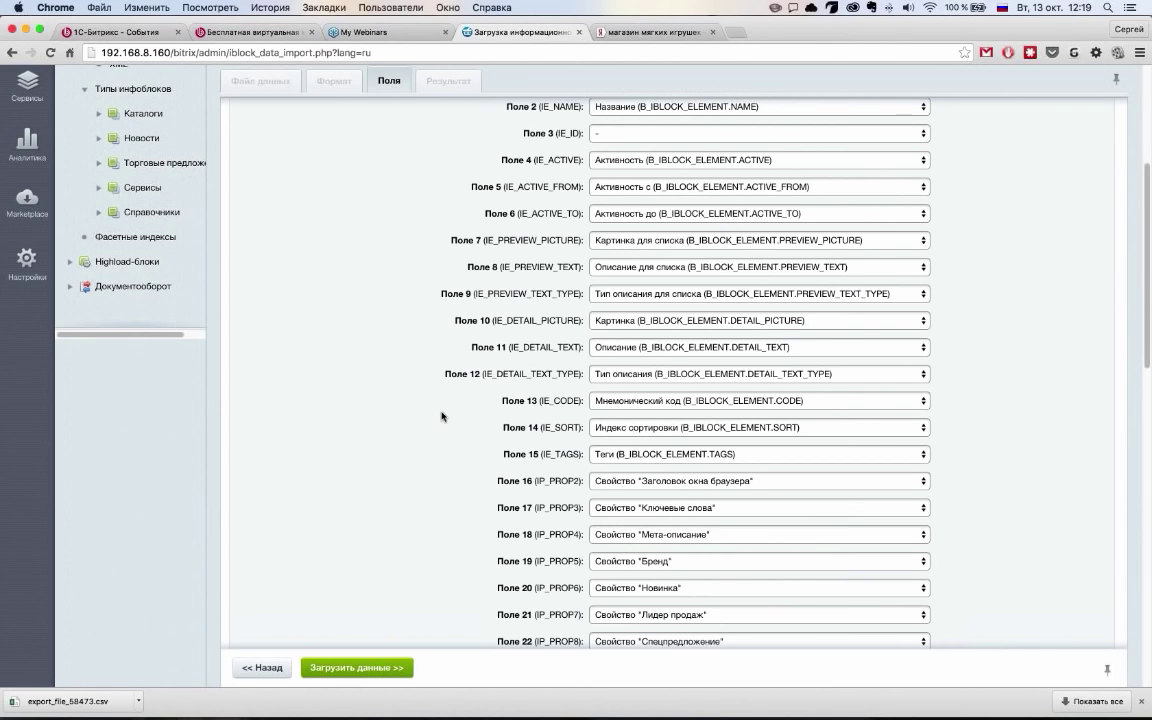
scroll(441, 416, "up", 5)
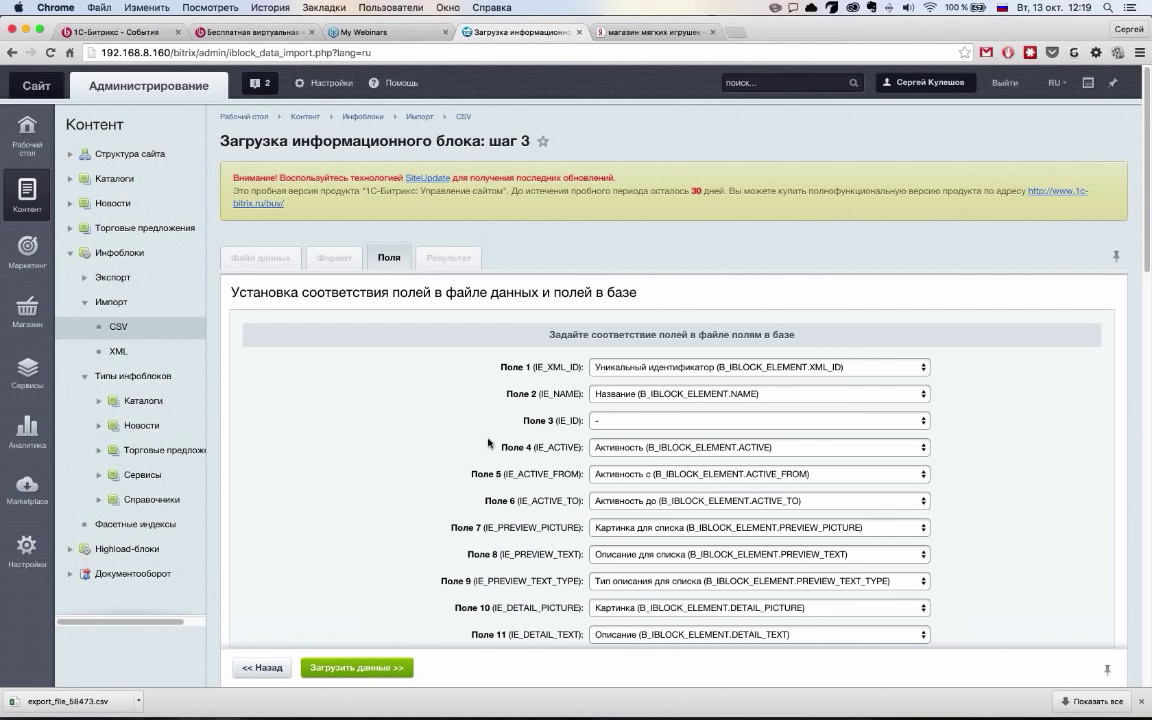
scroll(459, 453, "down", 3)
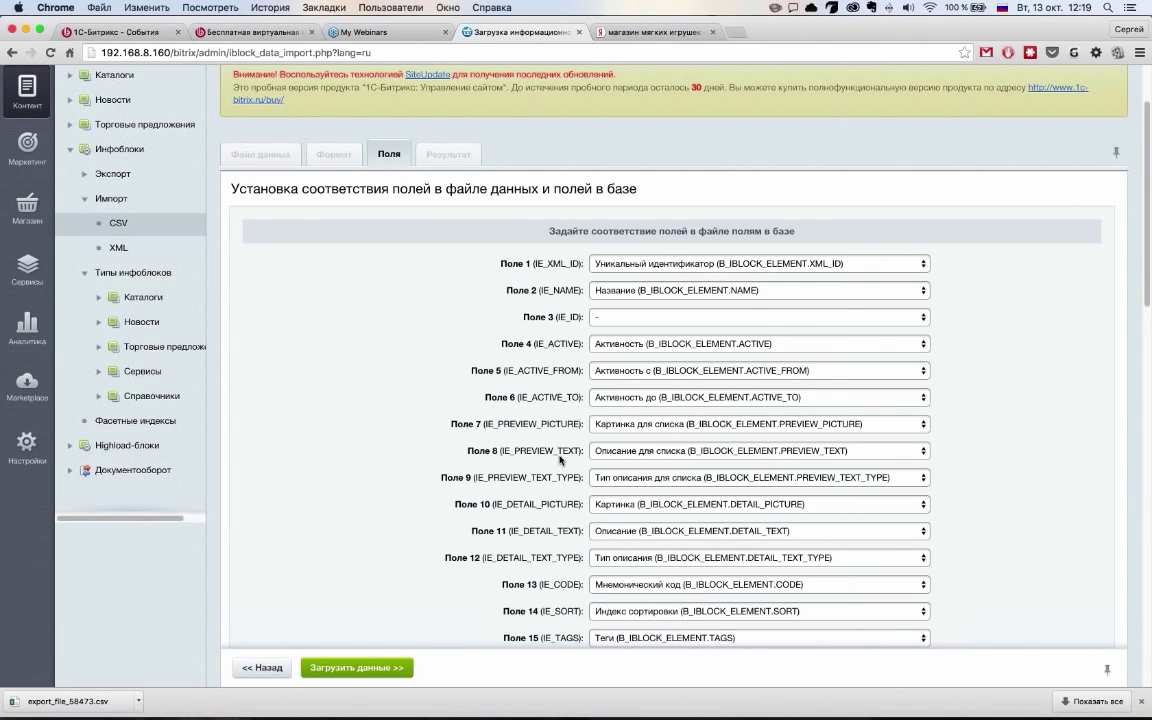
scroll(558, 481, "down", 1)
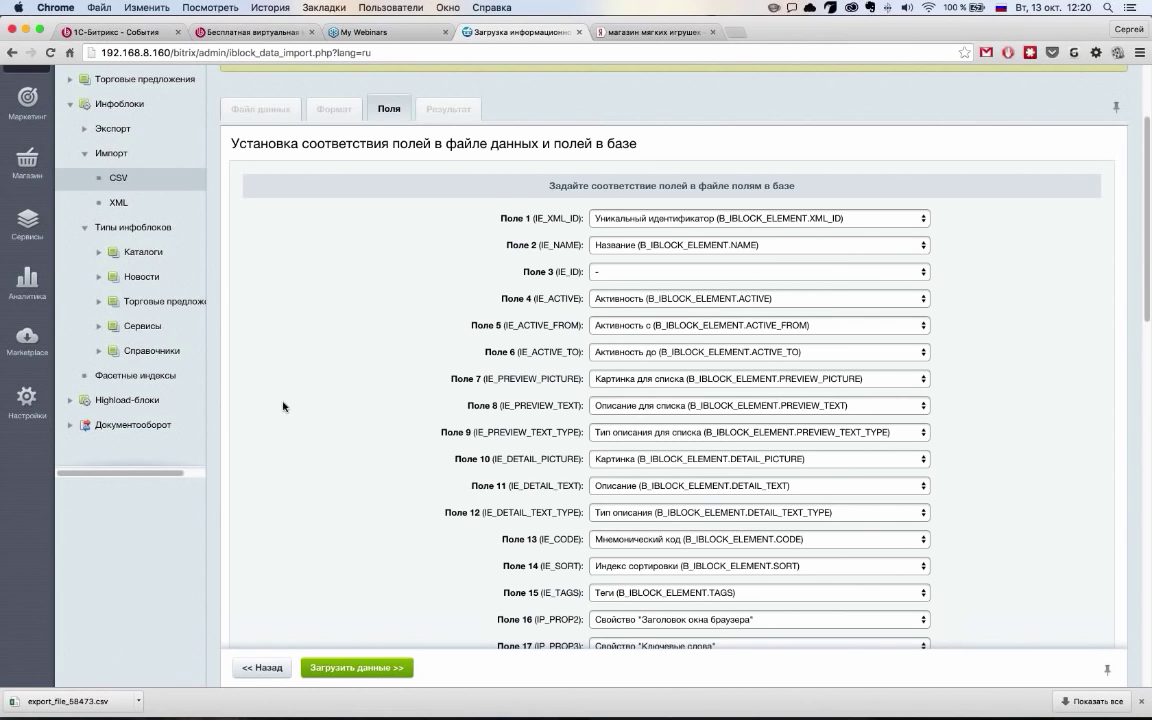
scroll(104, 281, "up", 3)
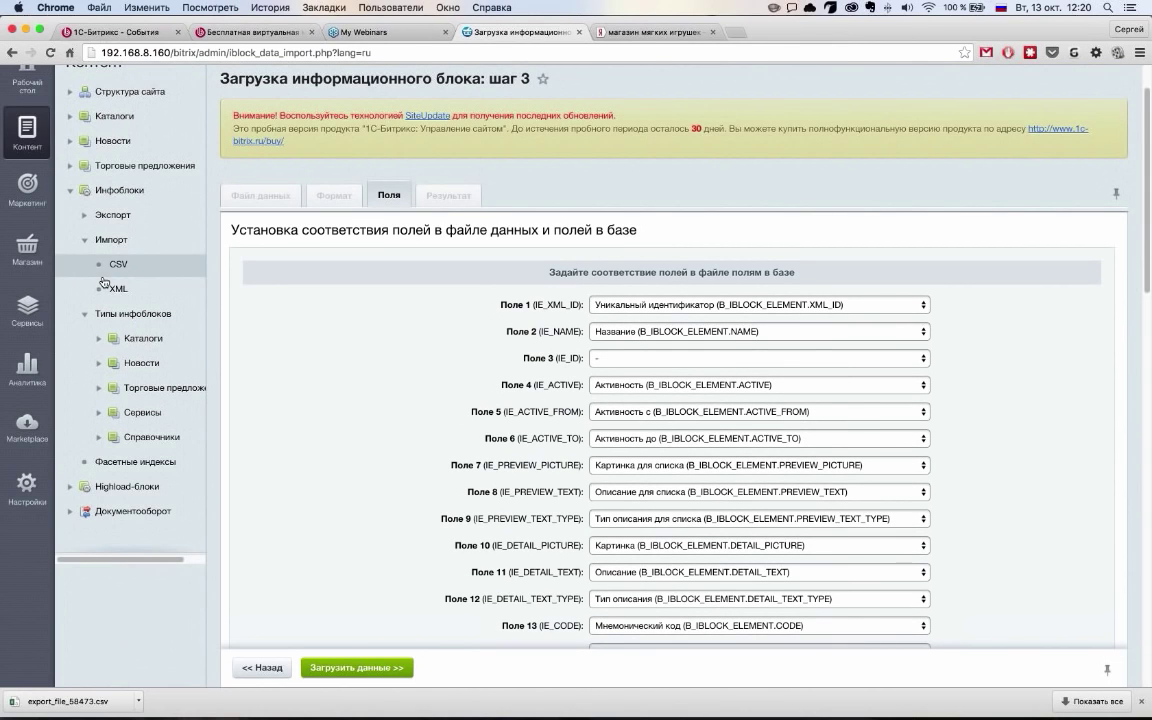
mouse_move(27, 245)
scroll(131, 318, "down", 5)
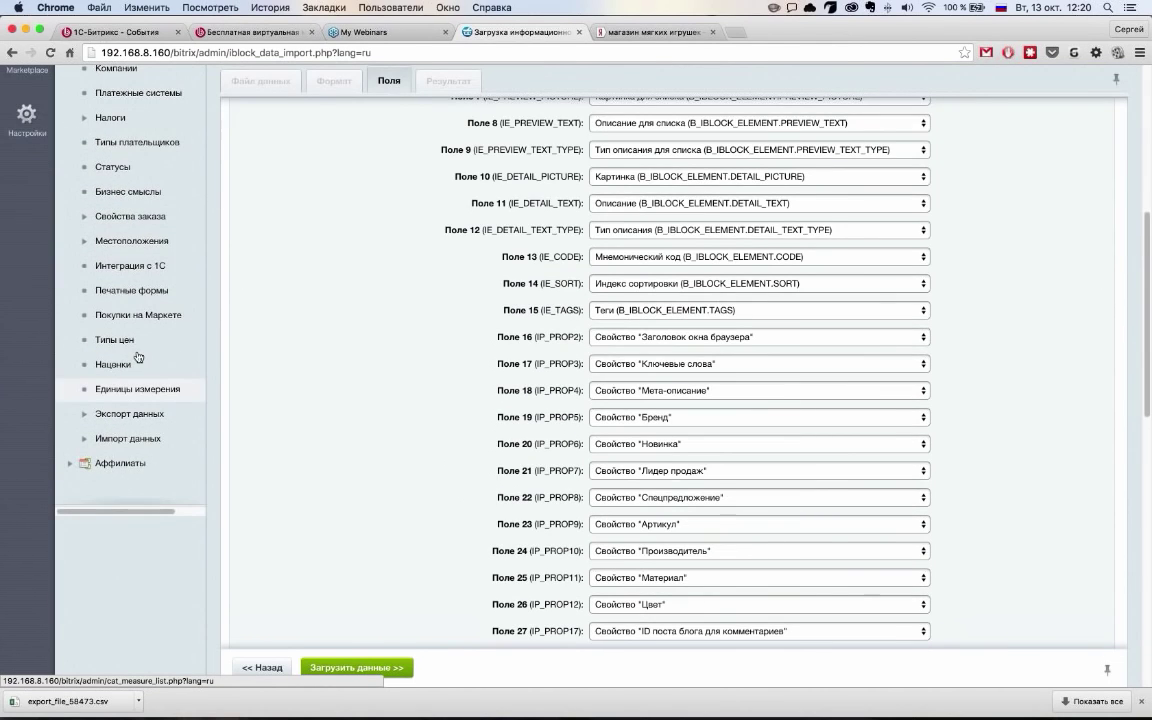
Start the Import CSV (new) profile with export_file_58473.csv as the data file
left_click(137, 439)
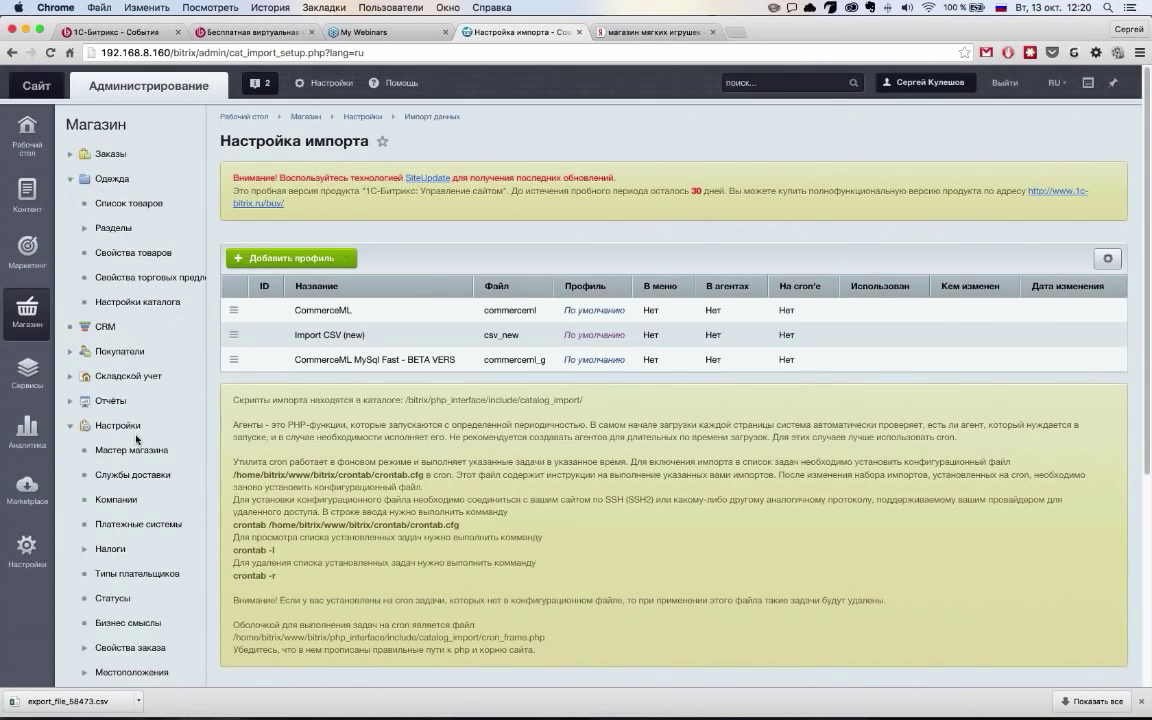
left_click(392, 334)
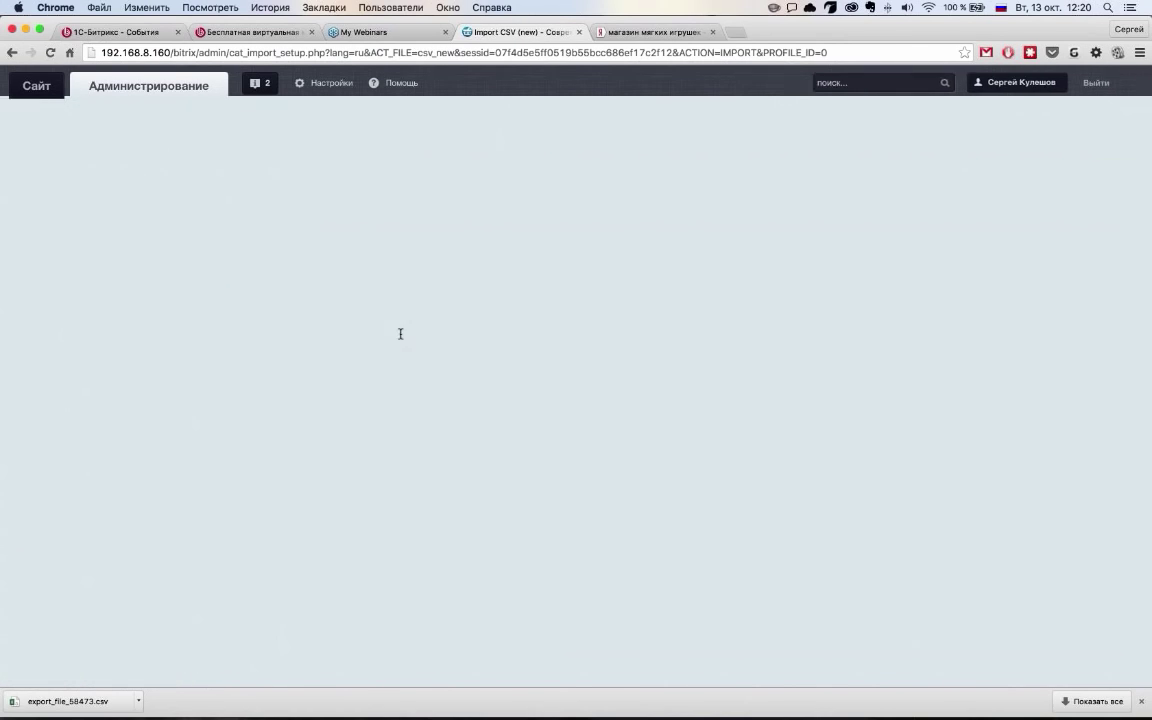
scroll(921, 296, "down", 1)
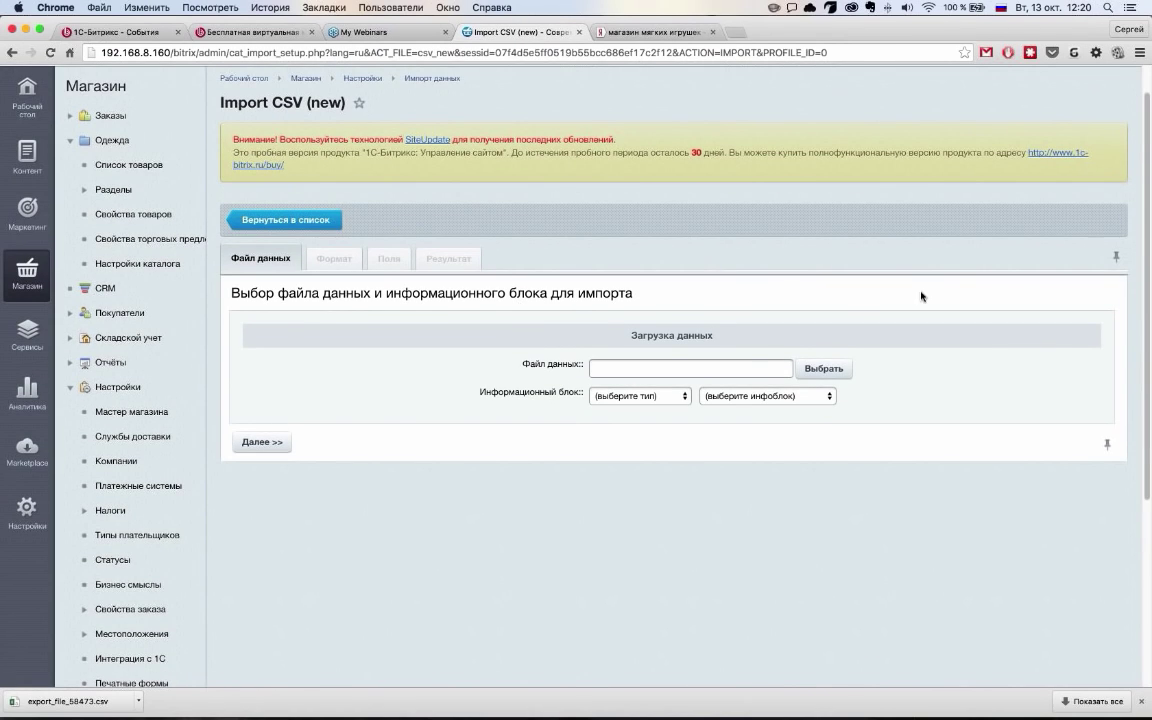
left_click(824, 368)
left_click(535, 355)
double_click(540, 358)
Target the Одежда infoblock of type Каталоги and continue to field mapping
left_click(640, 396)
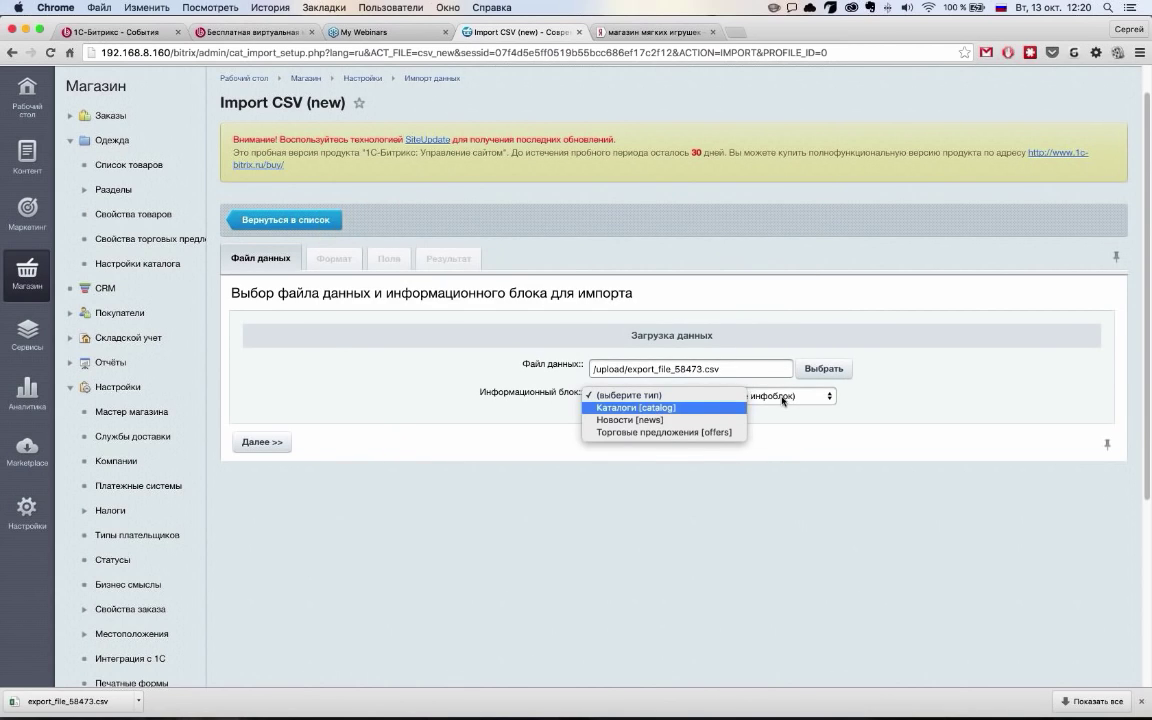
left_click(660, 407)
left_click(767, 396)
left_click(740, 407)
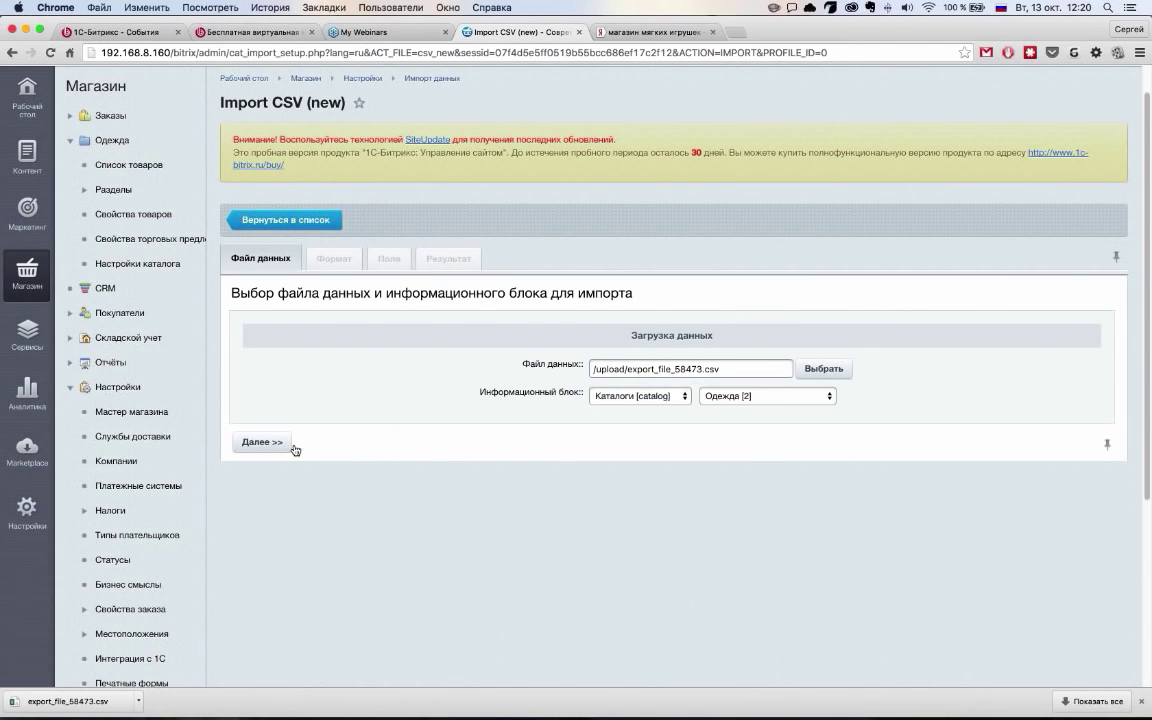
left_click(262, 442)
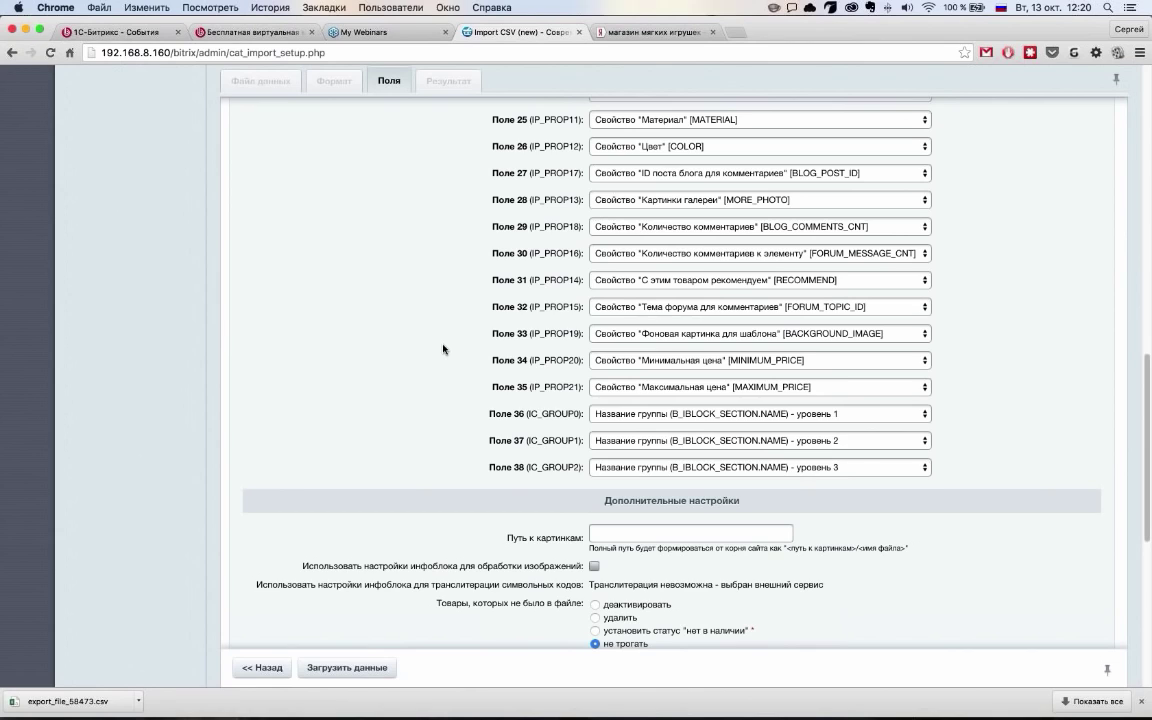
Review the field mapping, then go back to the import profiles list
scroll(443, 349, "down", 5)
scroll(425, 350, "up", 6)
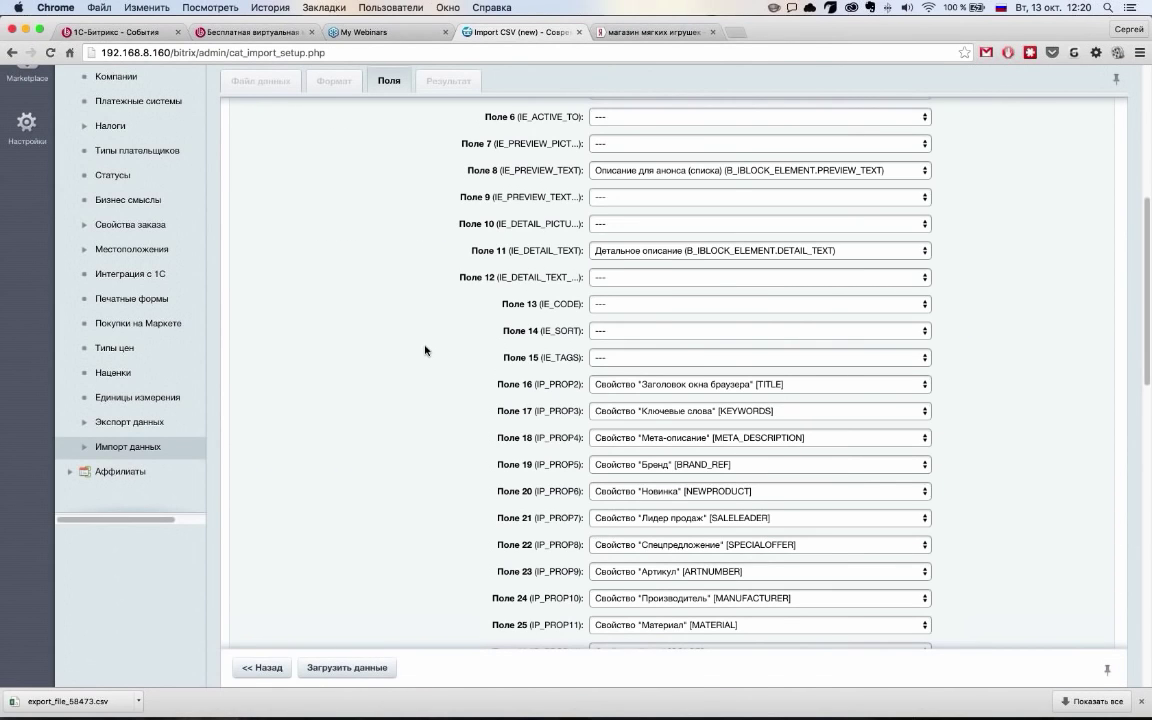
scroll(425, 350, "up", 4)
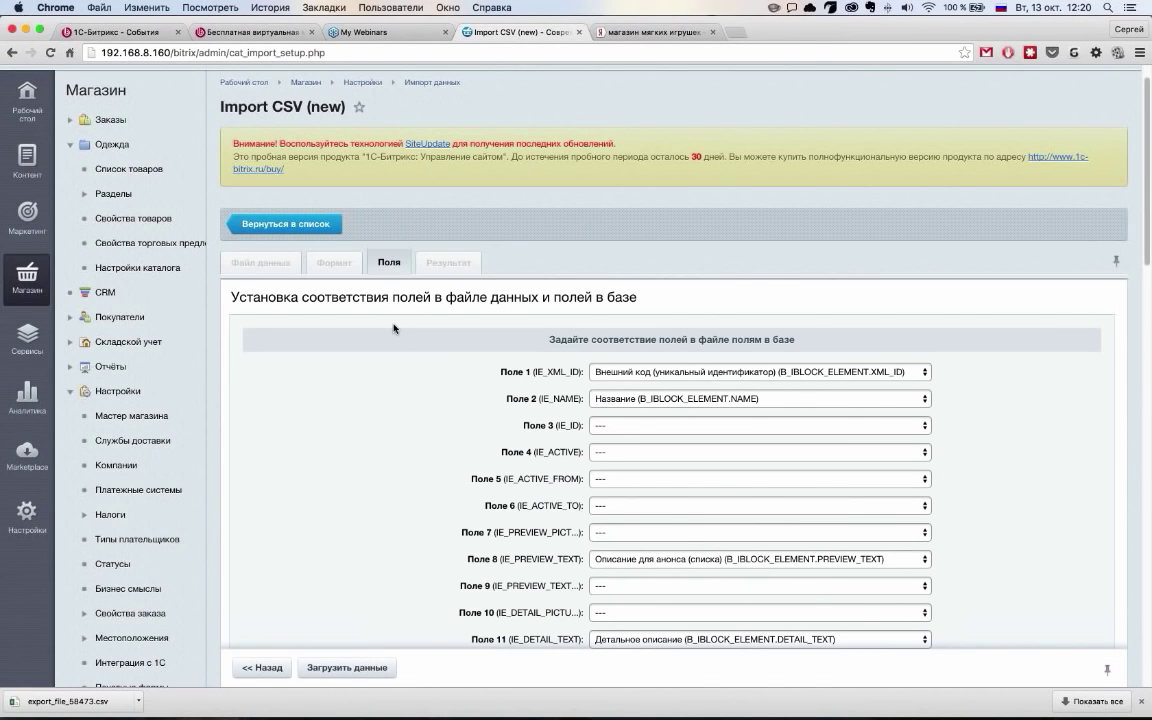
scroll(160, 420, "down", 4)
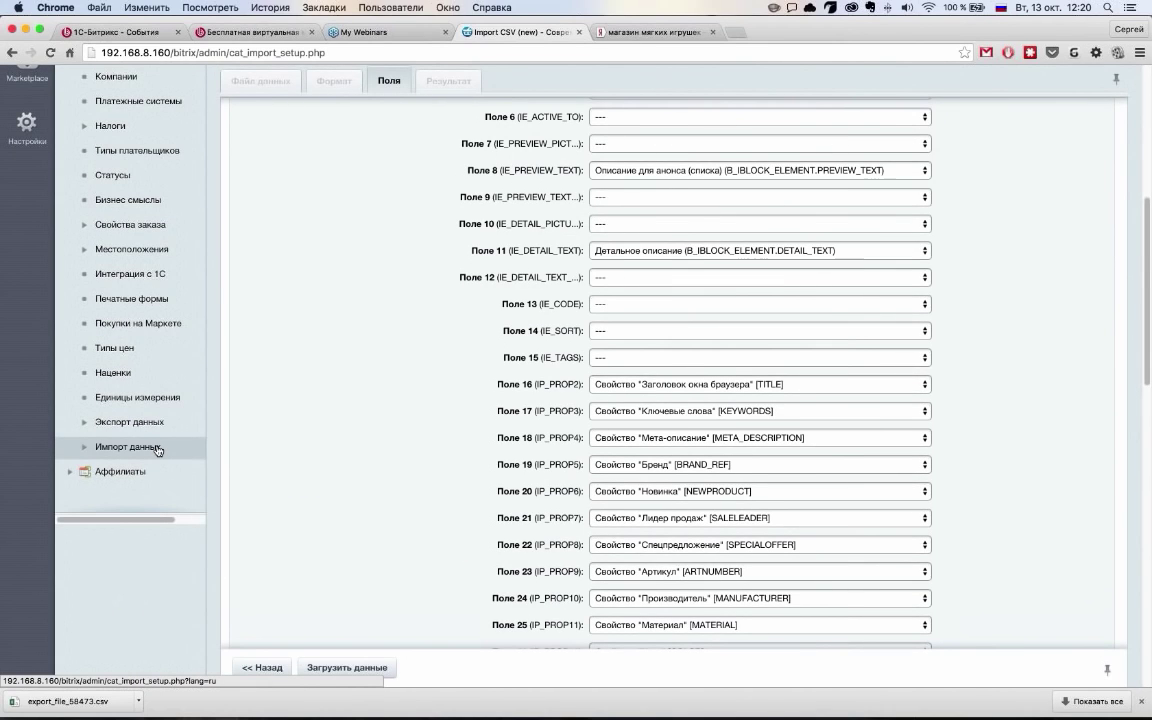
left_click(156, 448)
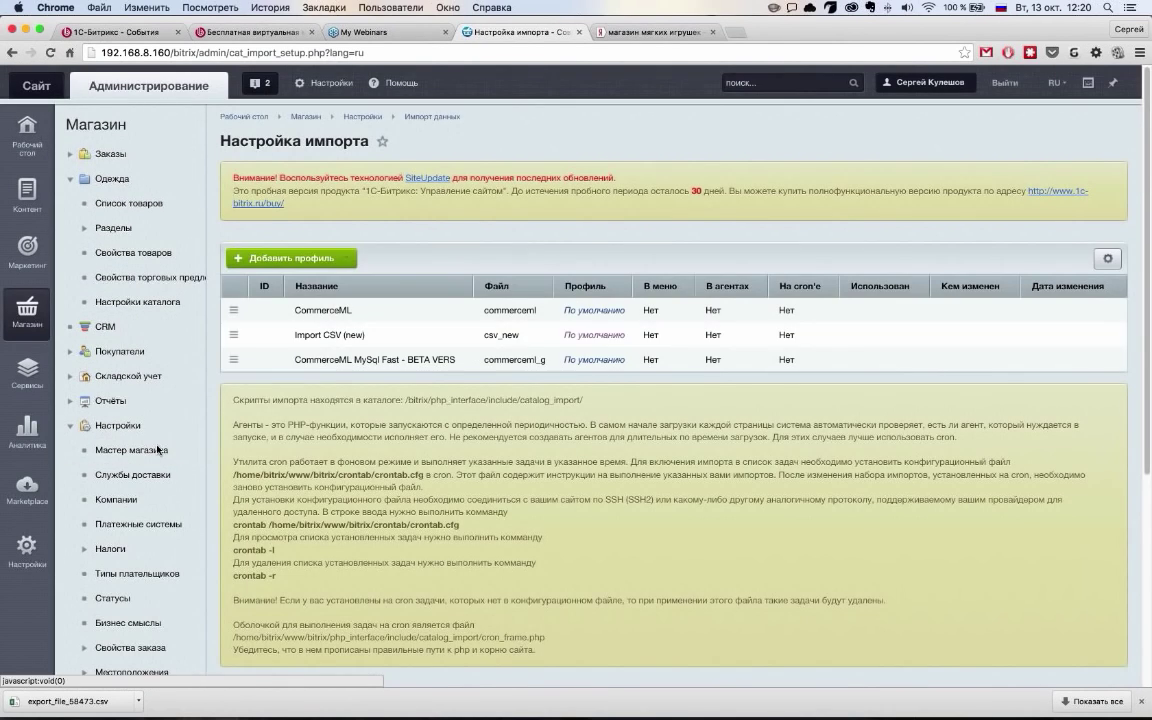
left_click(233, 359)
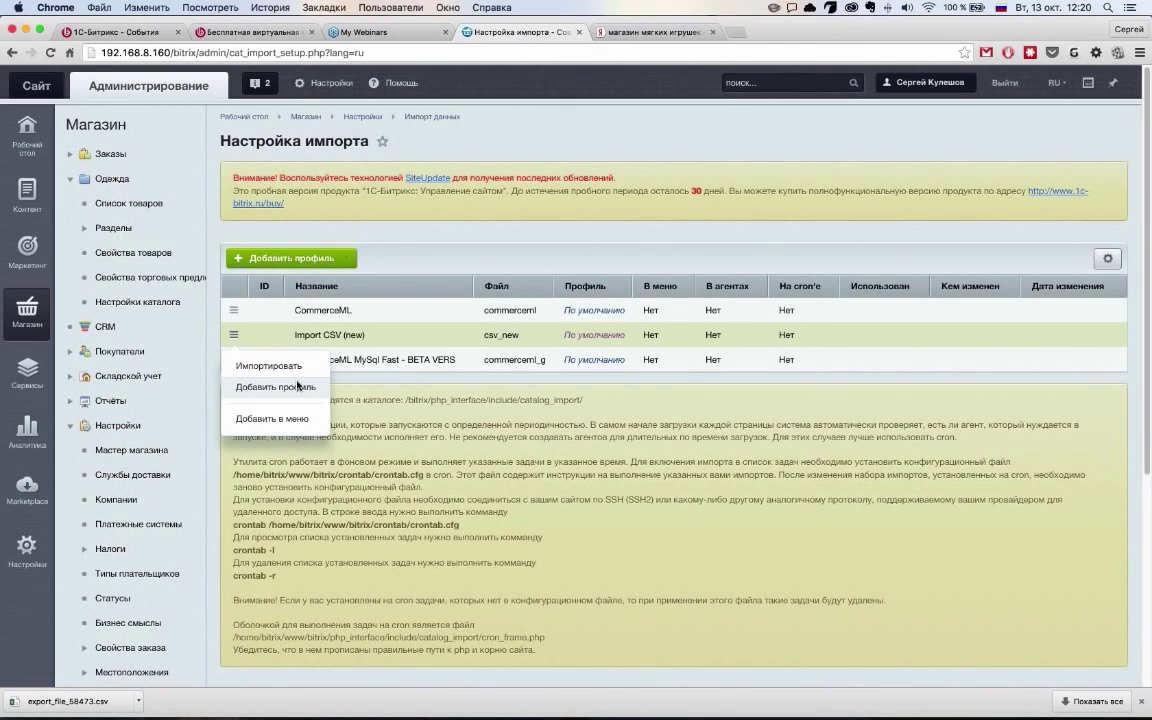
left_click(298, 389)
key("super+Left")
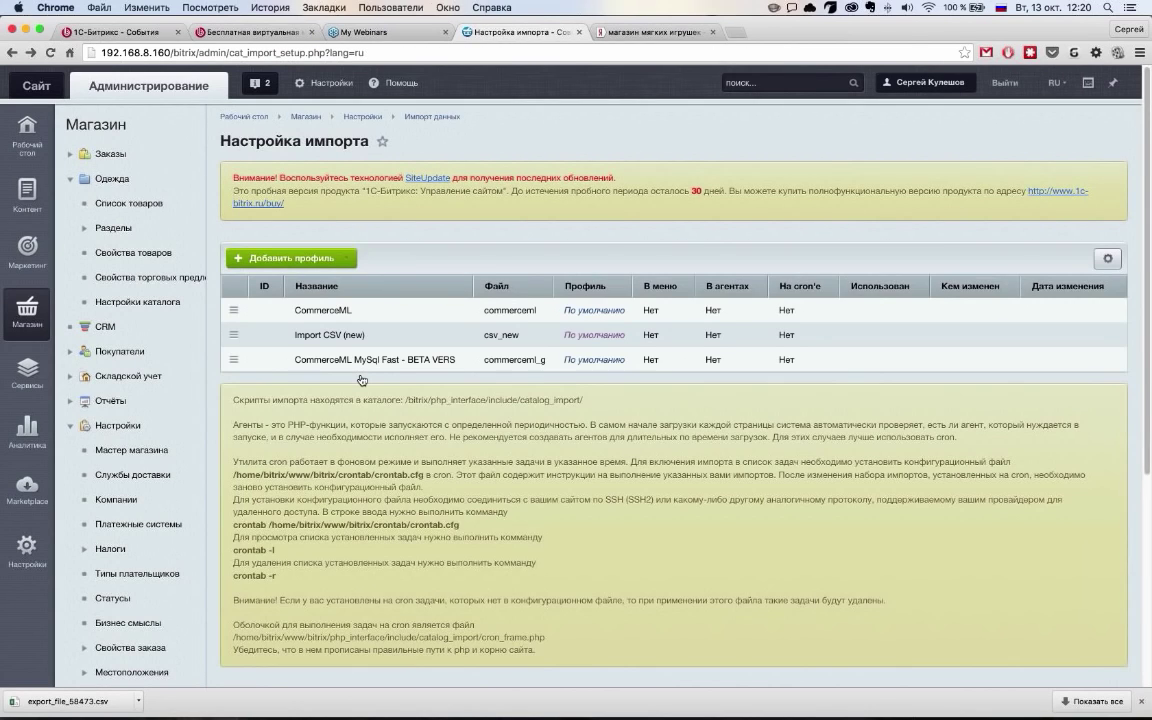
left_click(234, 334)
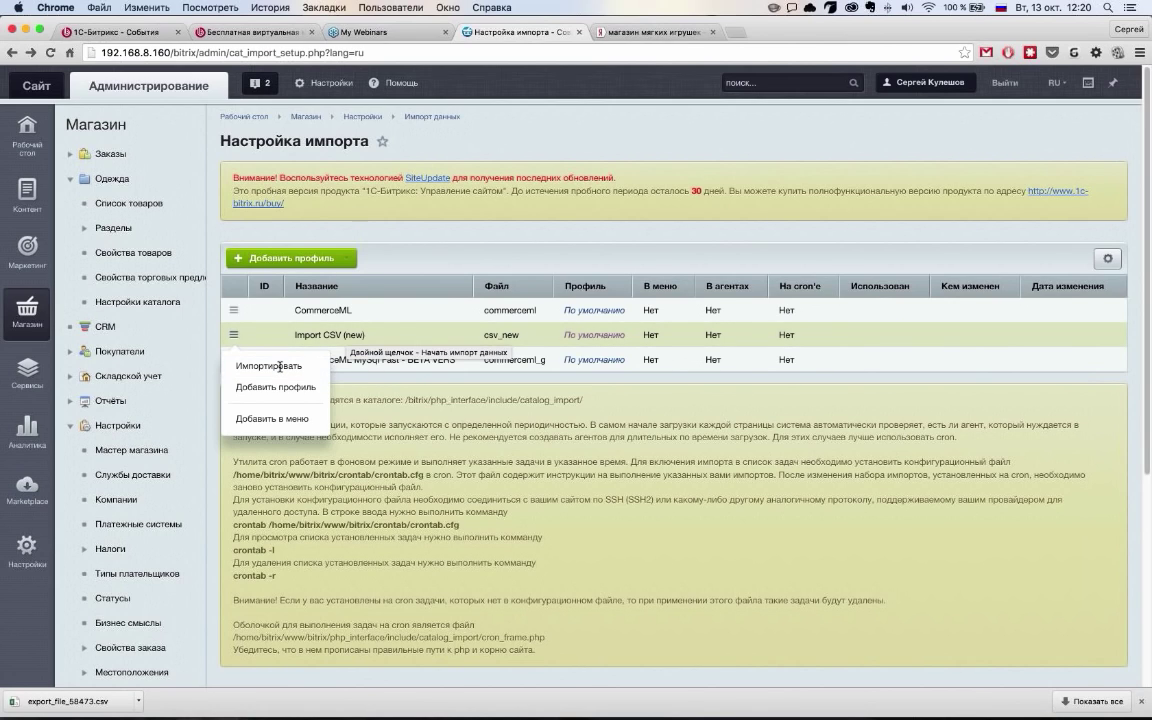
left_click(505, 452)
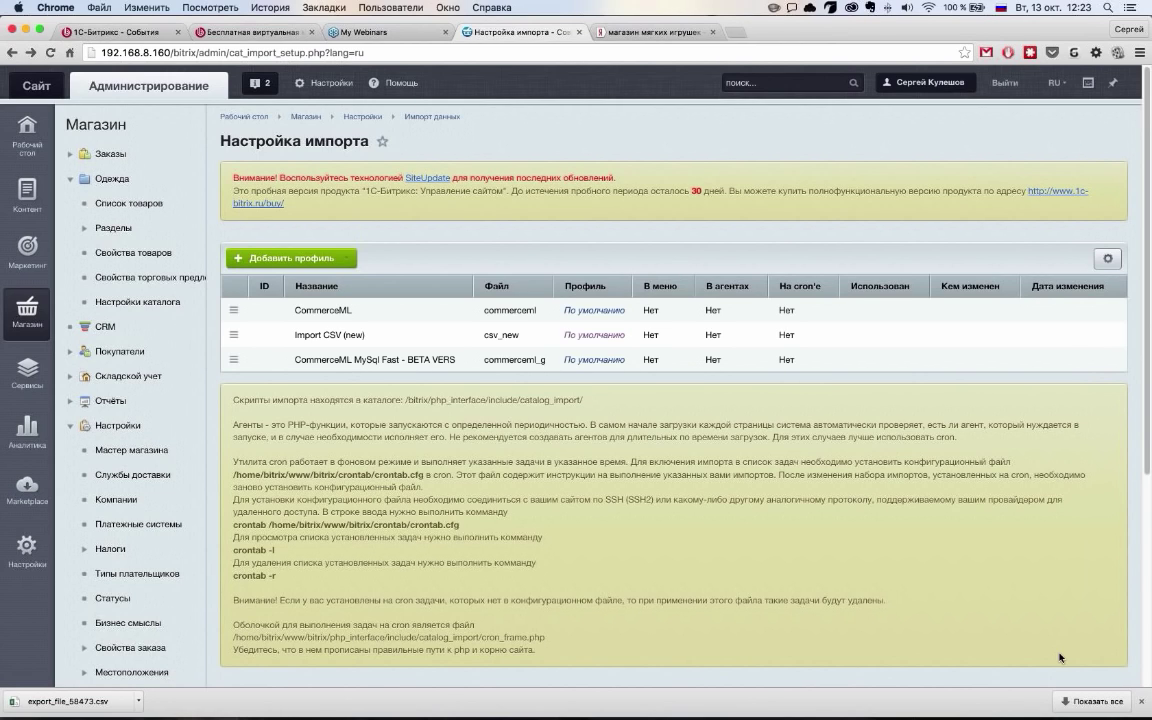
Open Мастер магазина from the shop Настройки branch and add it to Избранное
left_click(1144, 702)
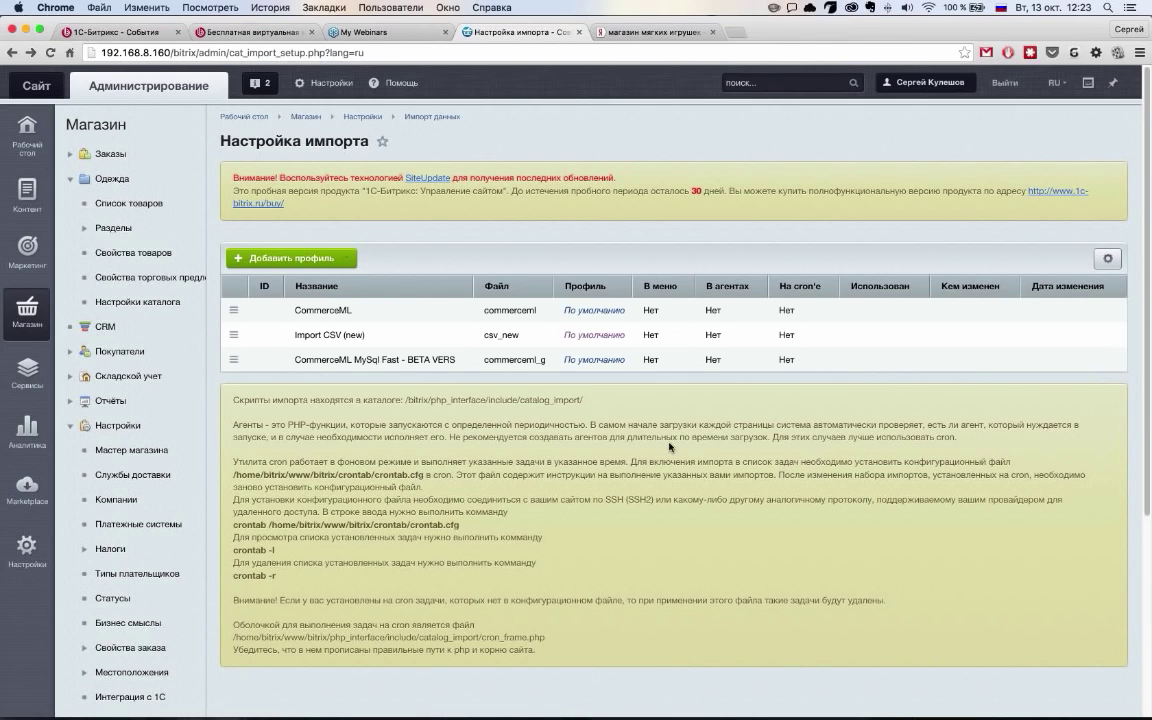
left_click(68, 183)
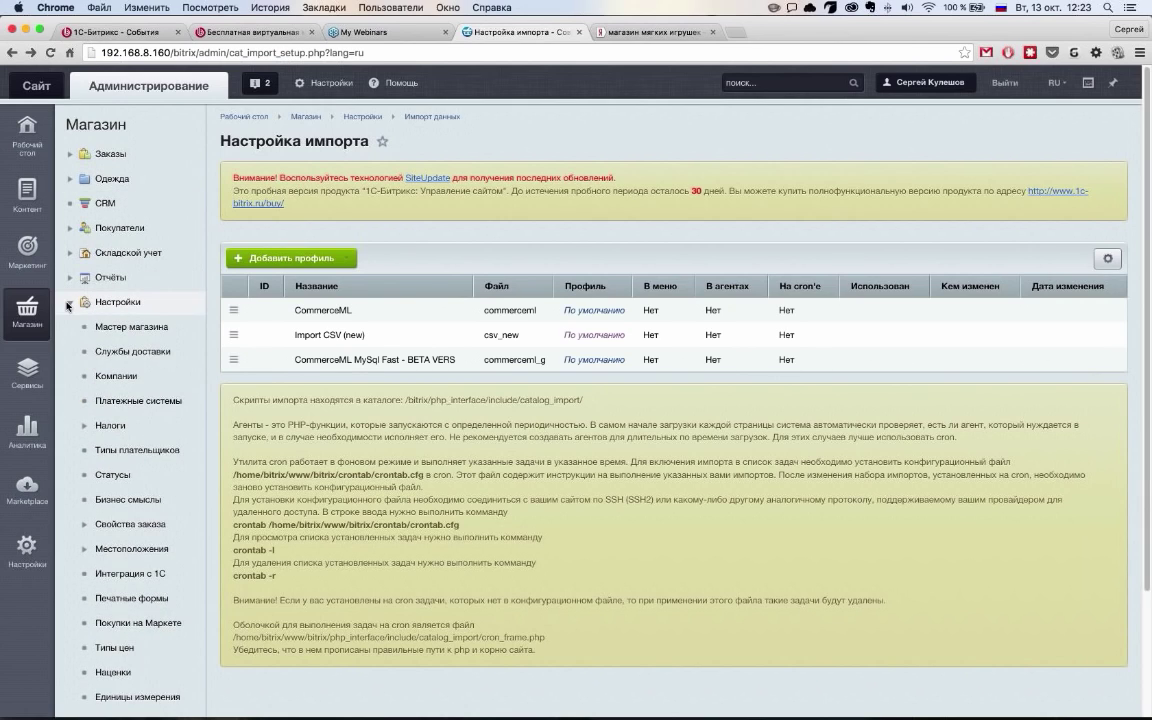
left_click(69, 303)
left_click(68, 303)
left_click(127, 334)
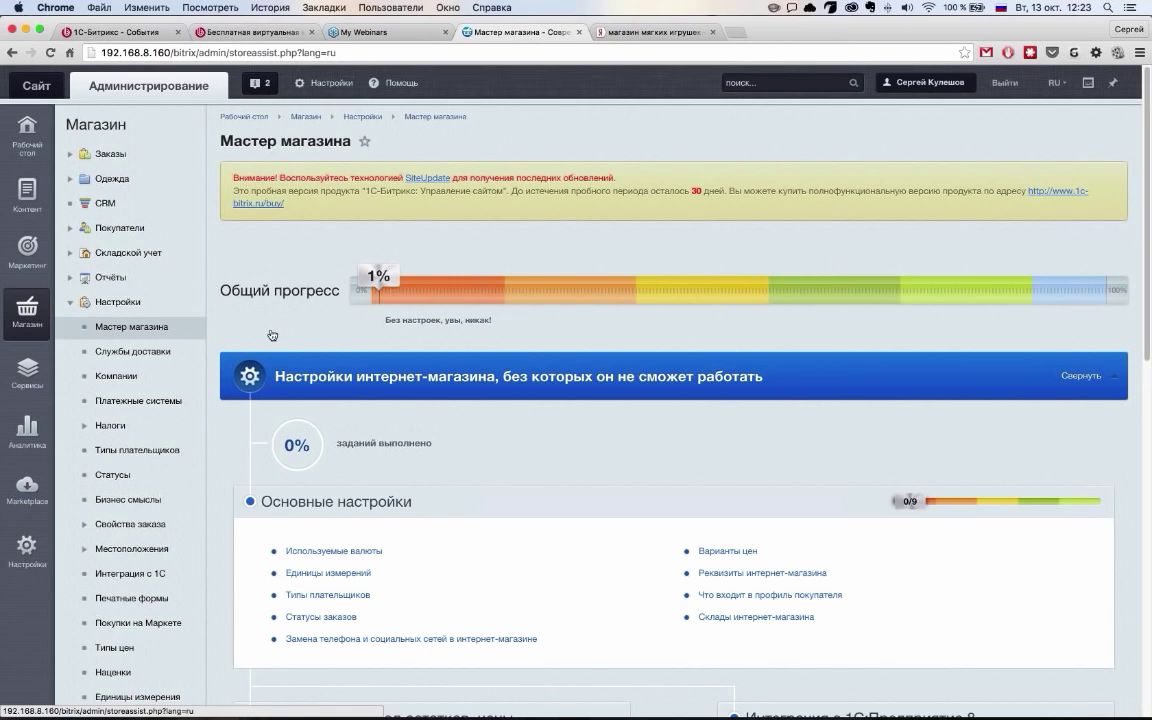
left_click_drag(272, 335, 890, 364)
Add Пульс конверсии, Товарный маркетинг and Заказы to favourites, then open Мастер магазина
left_click(20, 135)
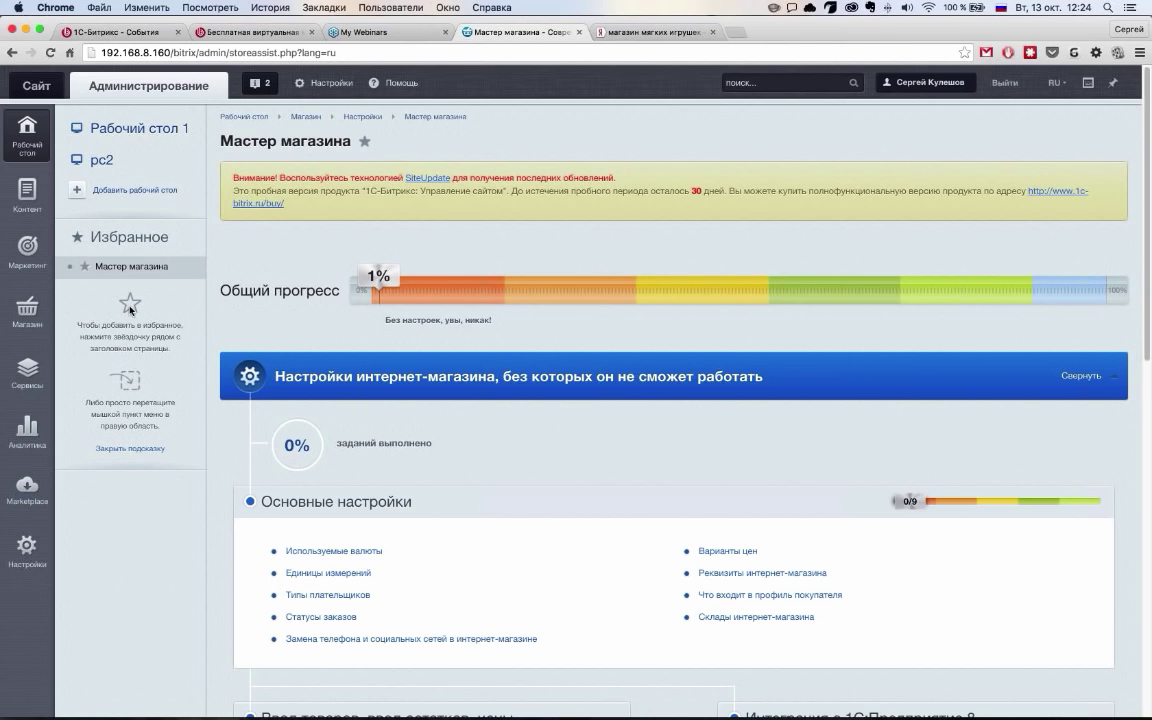
left_click(146, 449)
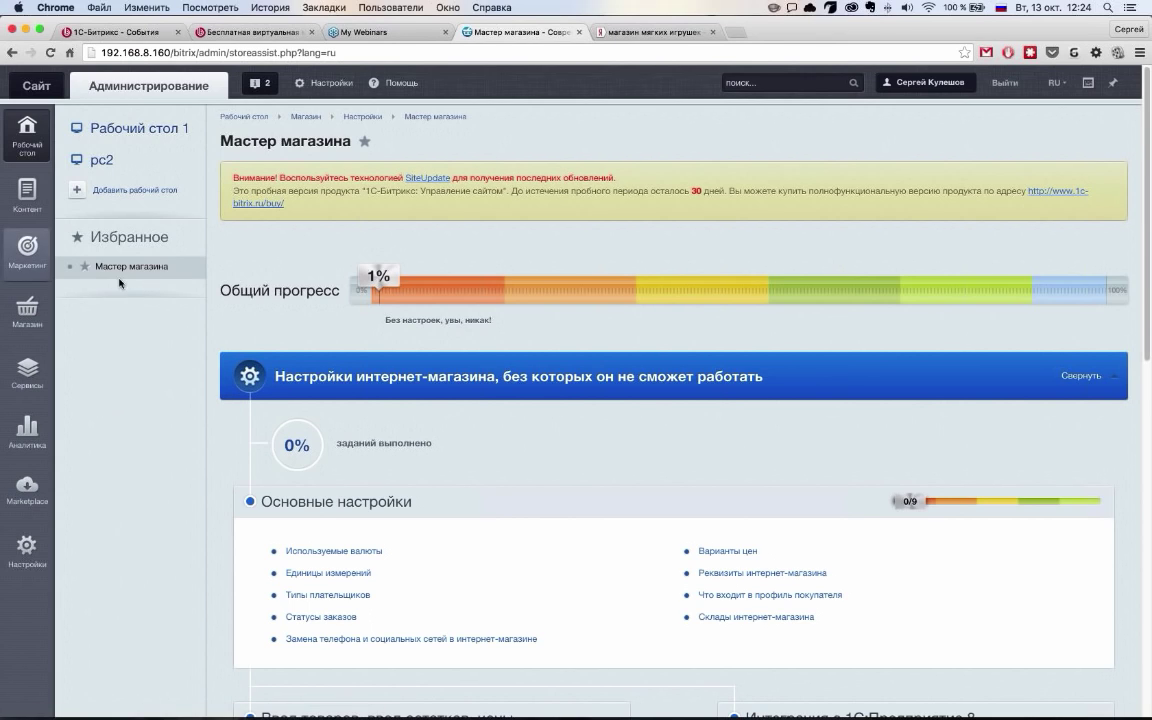
left_click(44, 268)
left_click_drag(197, 192, 964, 329)
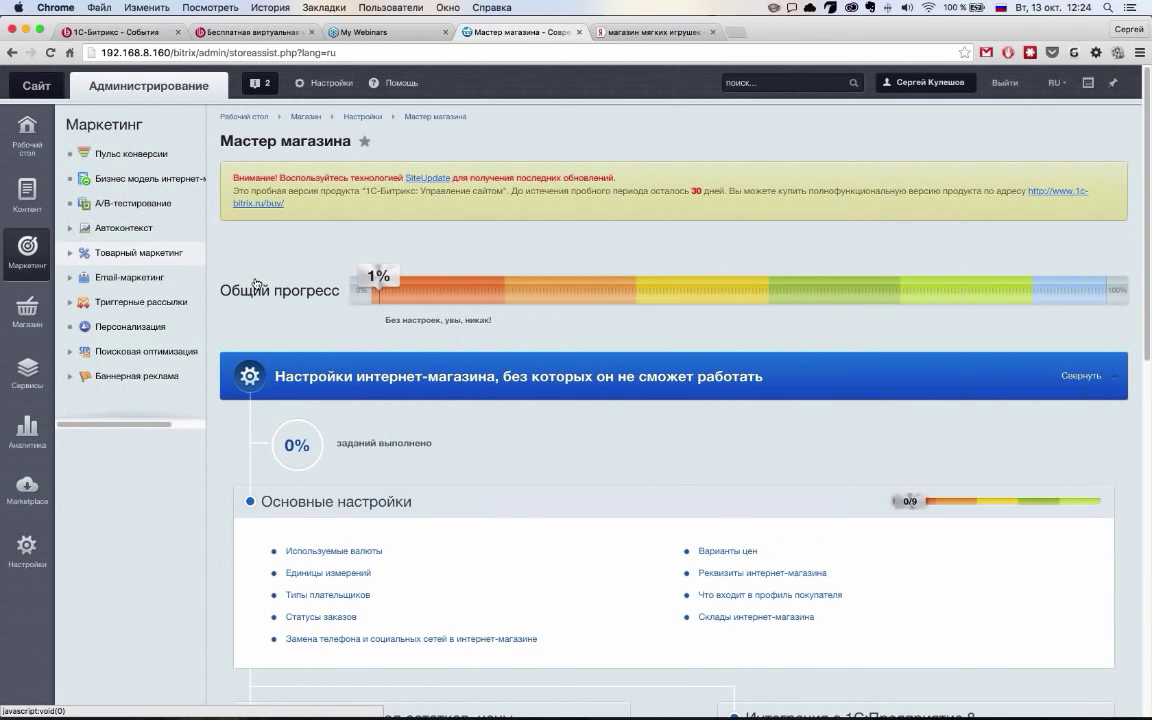
left_click_drag(257, 284, 1036, 329)
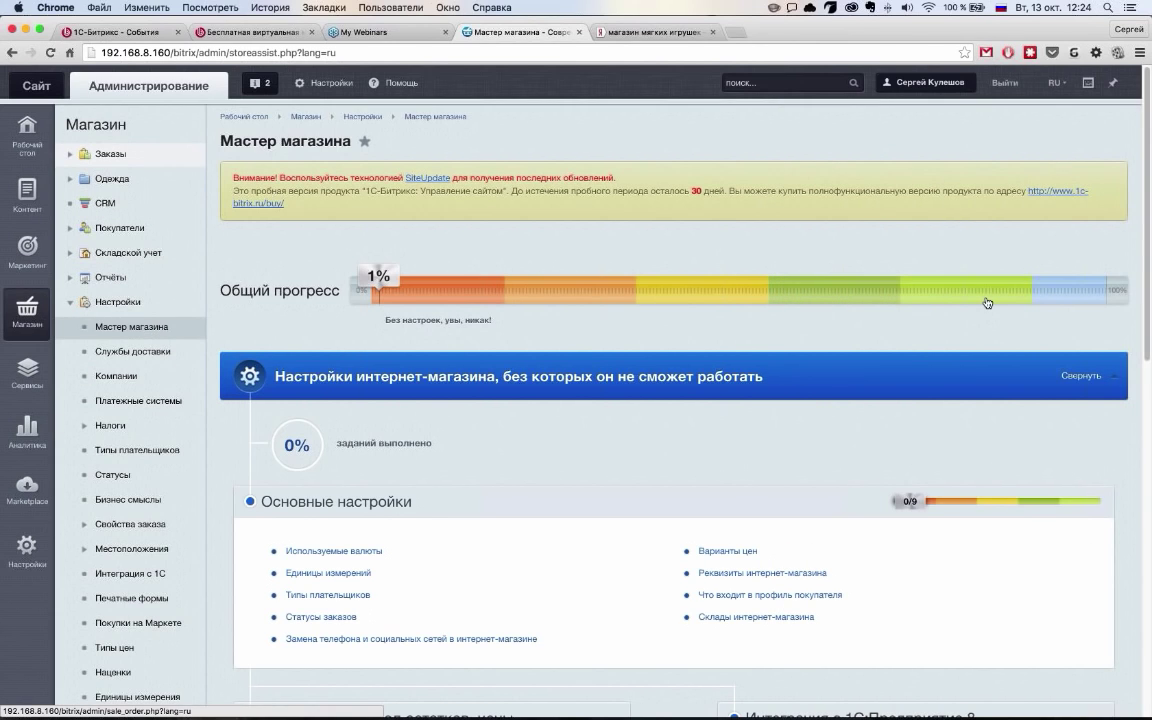
left_click_drag(987, 303, 905, 325)
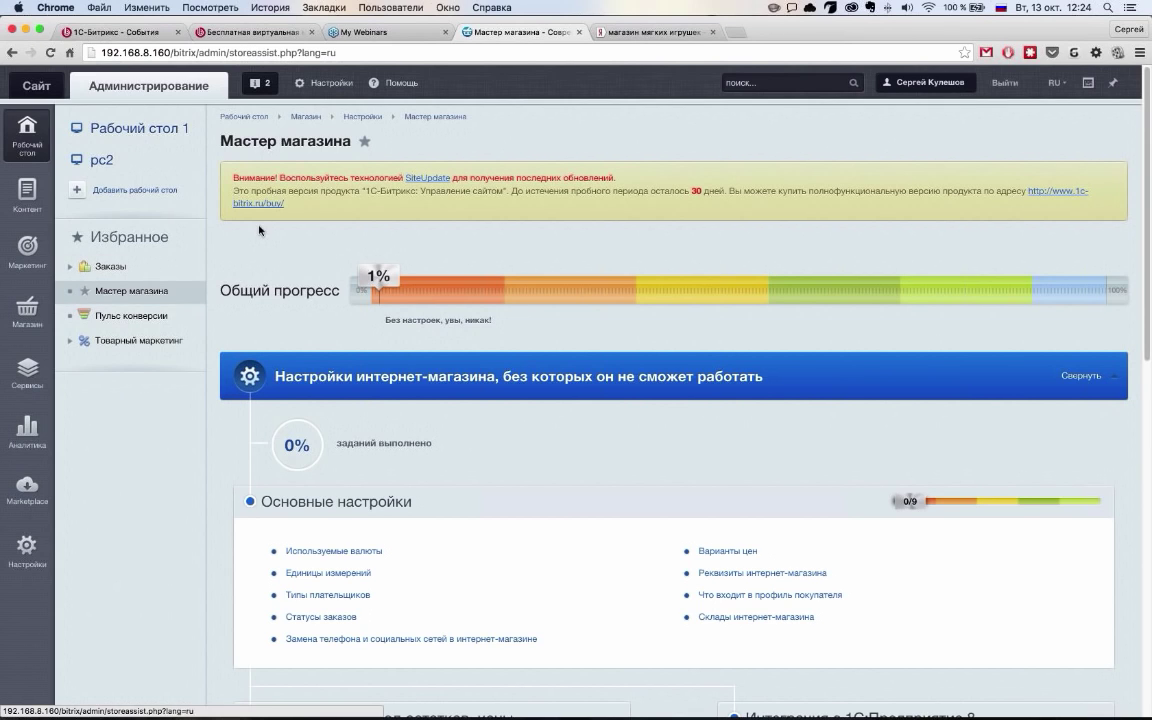
left_click(144, 298)
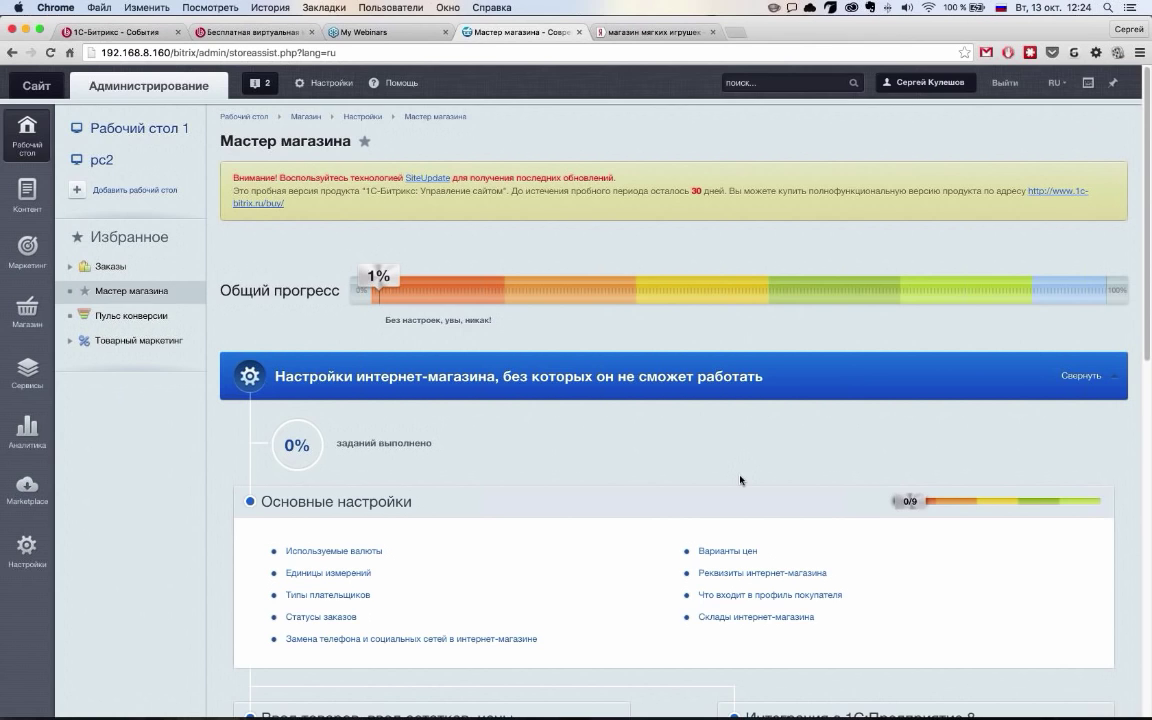
Scroll through the wizard's task groups, moving focus to the measurement units task
scroll(742, 480, "down", 5)
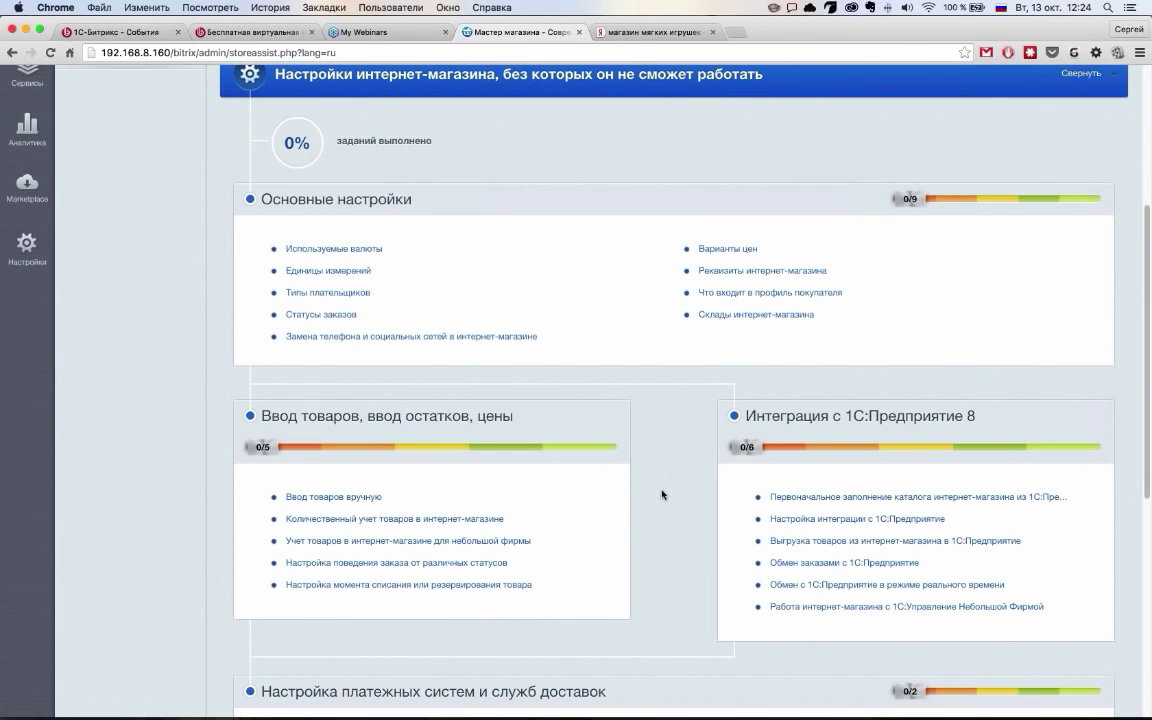
scroll(662, 494, "down", 2)
scroll(662, 495, "down", 5)
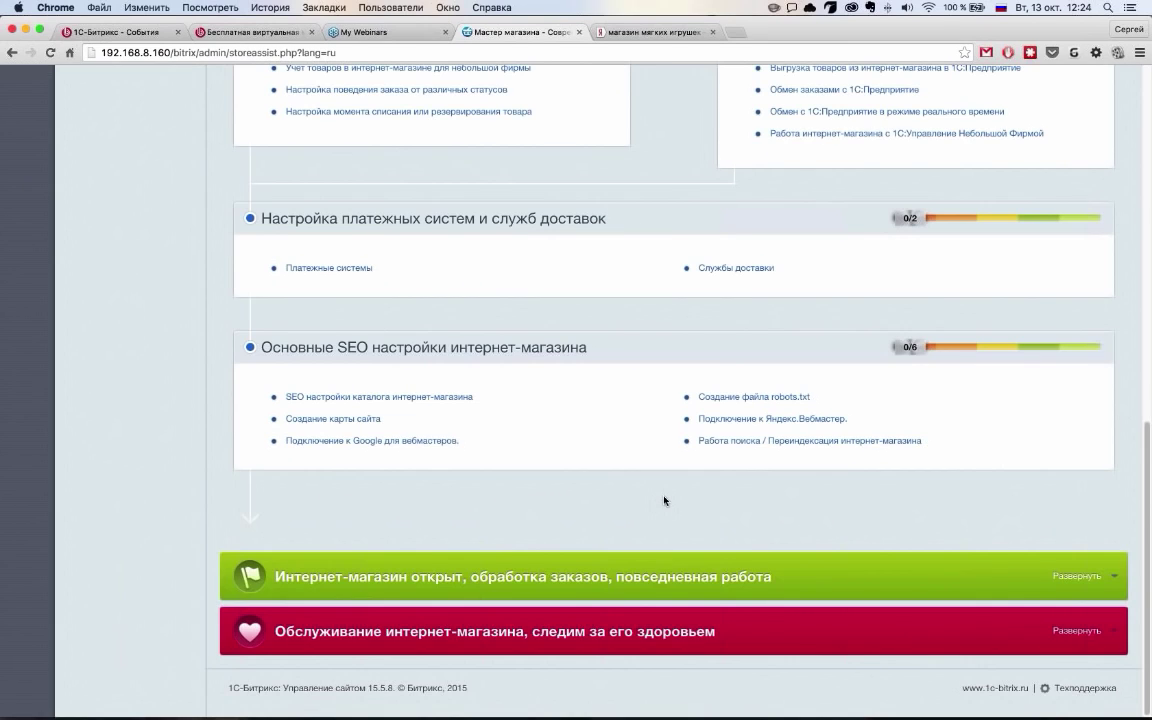
scroll(664, 500, "up", 10)
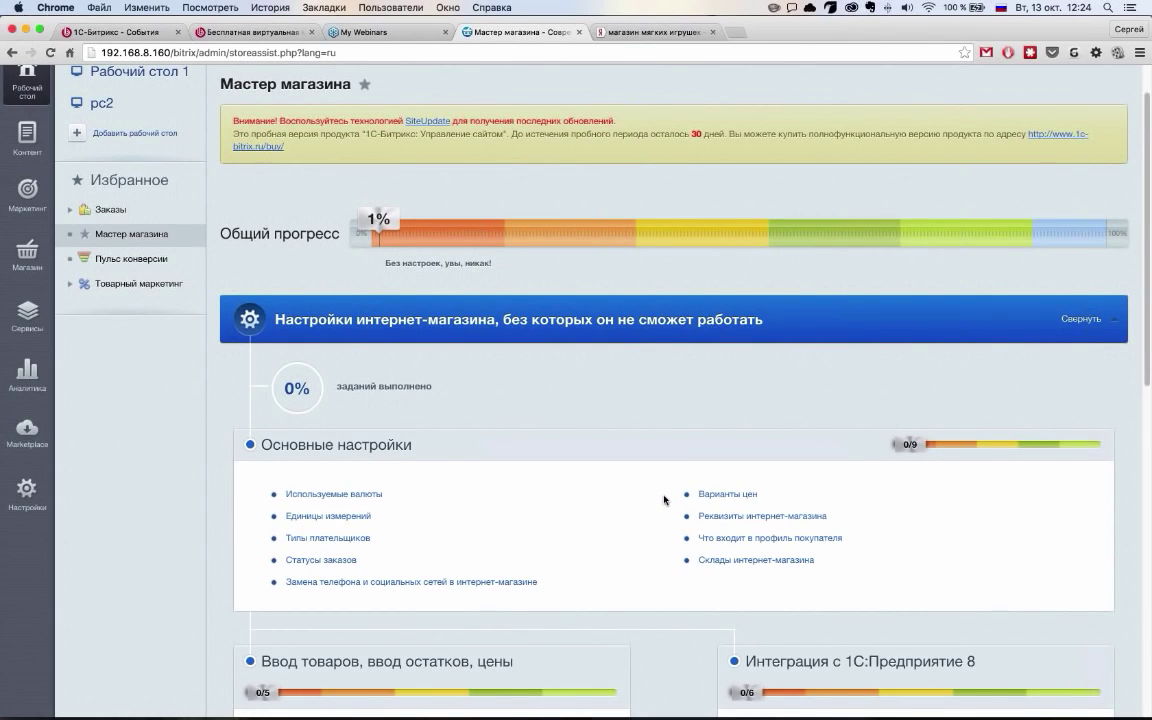
scroll(664, 497, "down", 3)
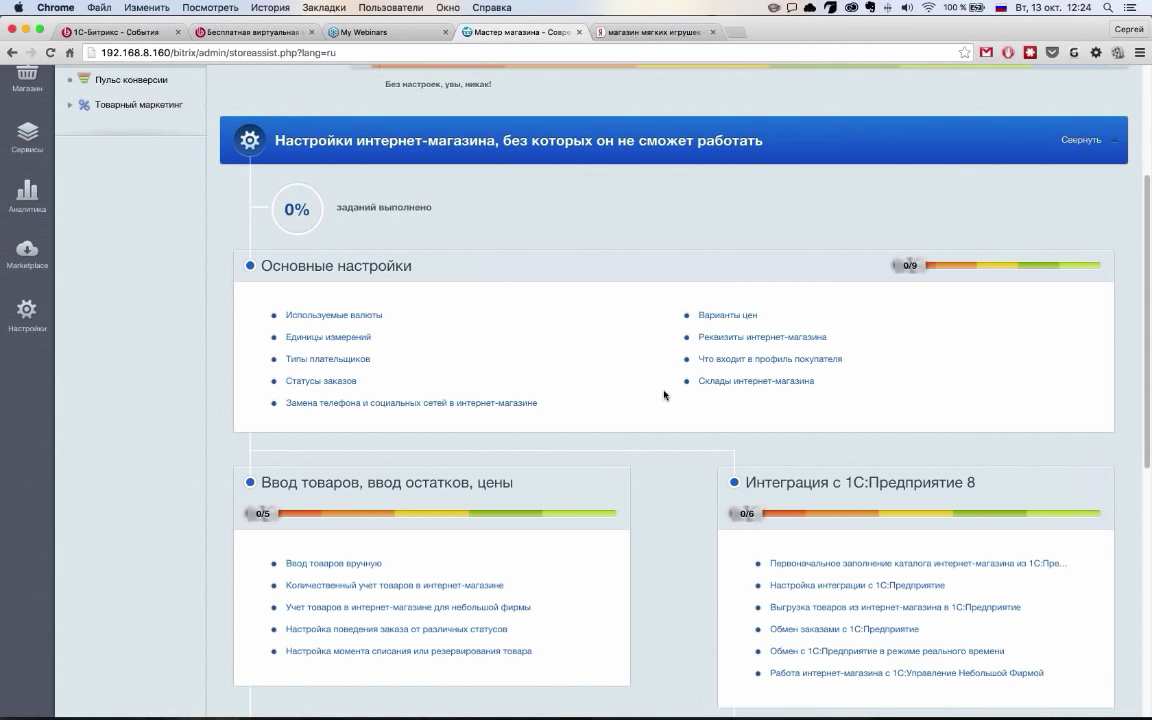
scroll(615, 389, "up", 2)
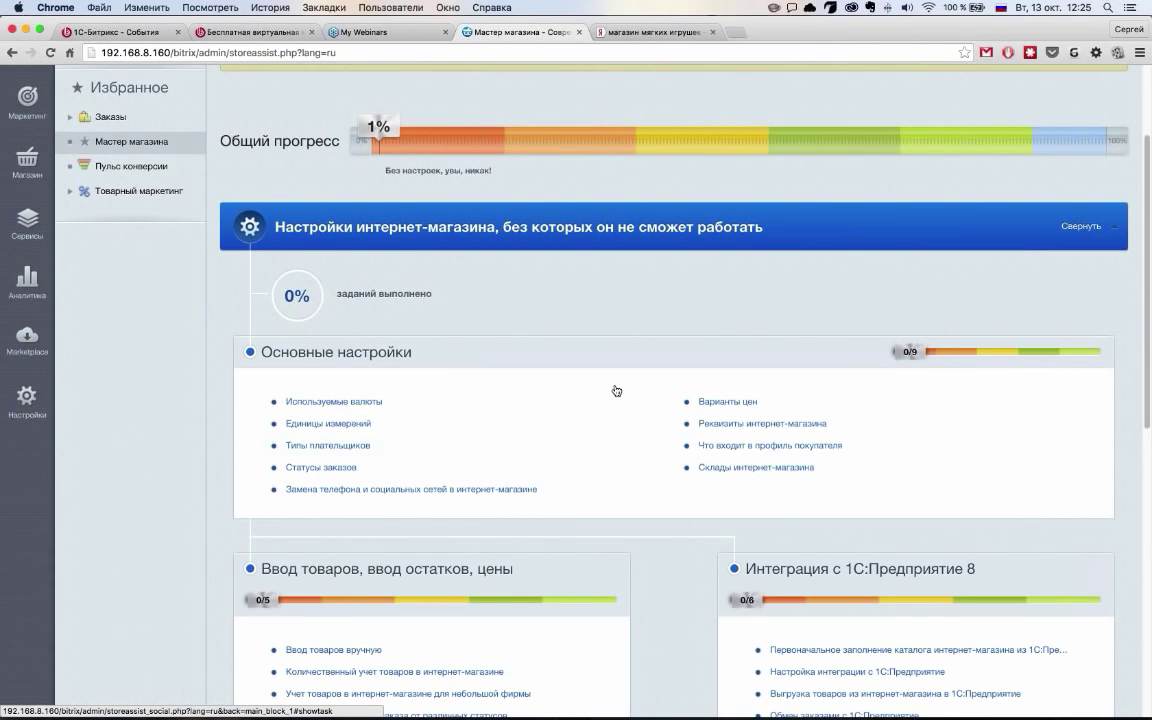
key("Tab")
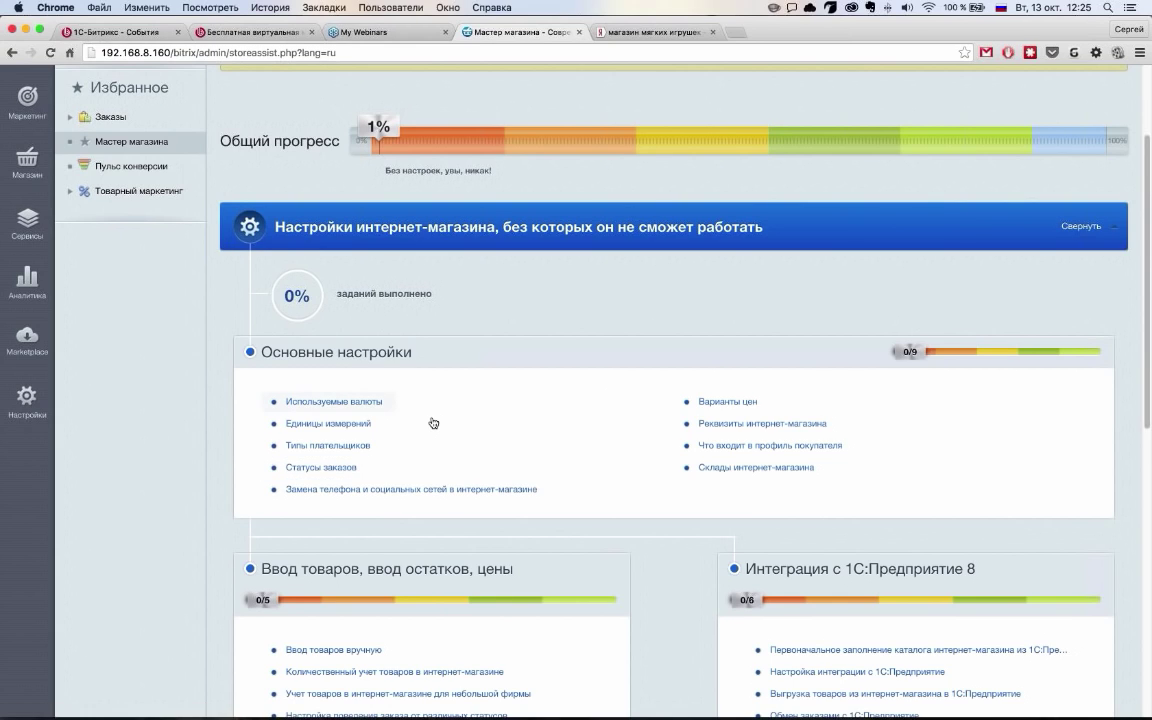
key("Tab")
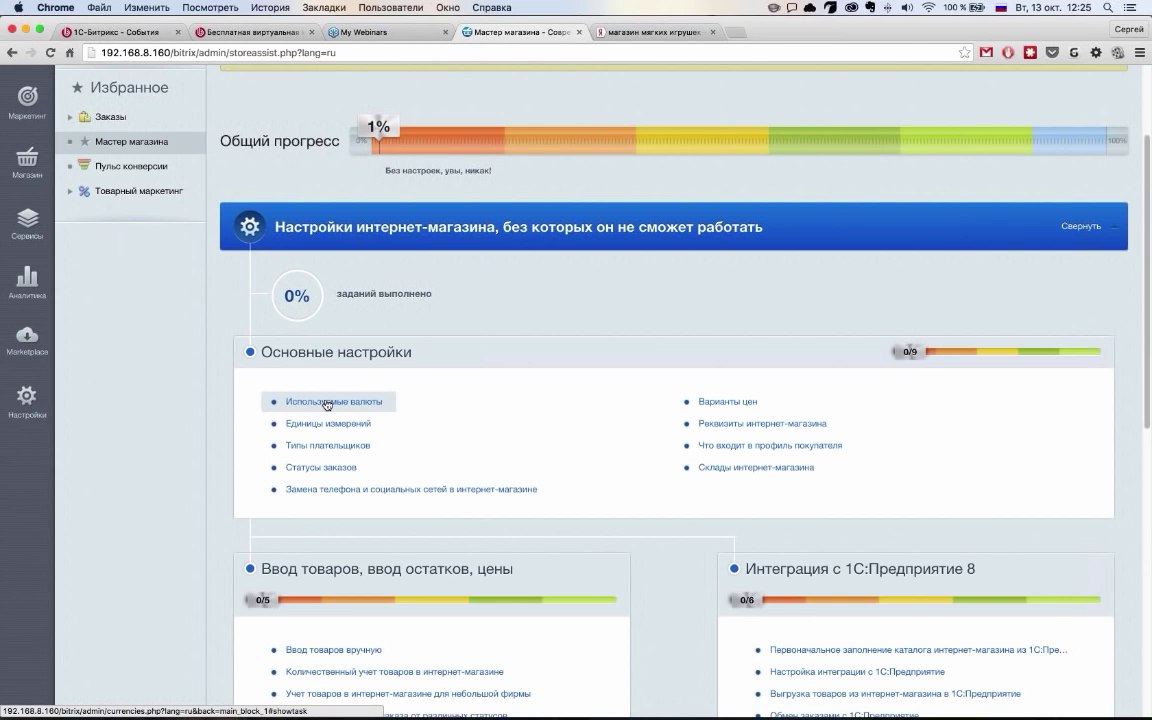
Open the Используемые валюты task listing RUB, USD, EUR, UAH and BYR
scroll(396, 413, "up", 2)
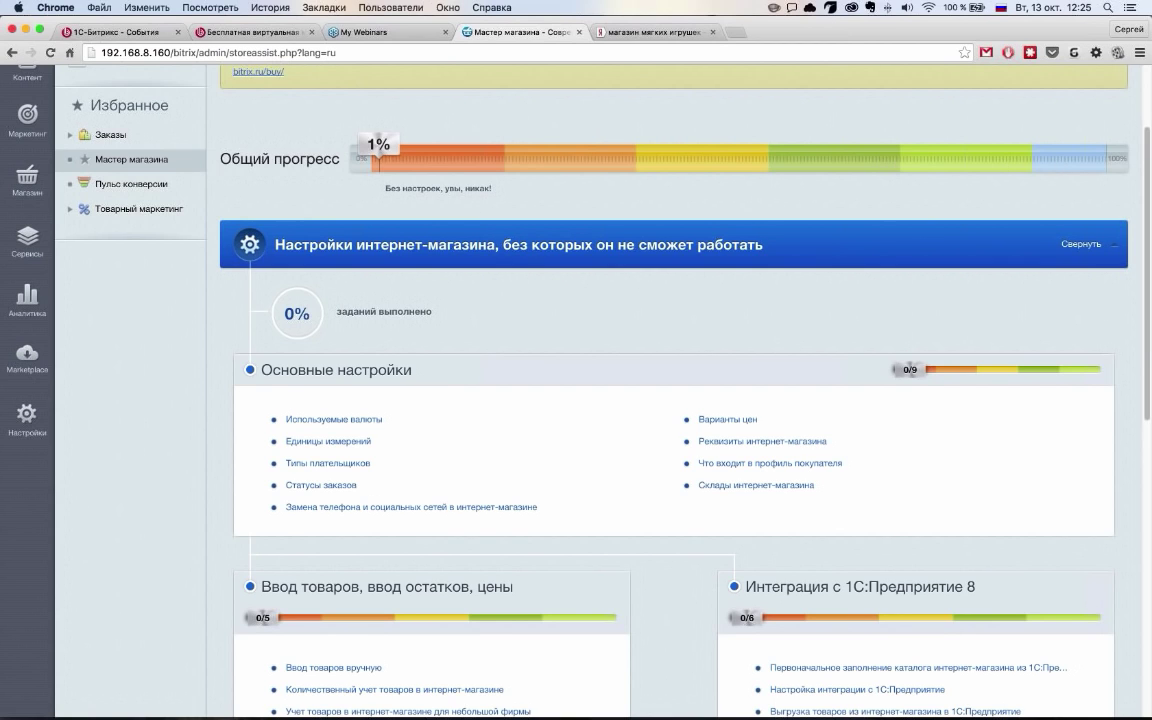
scroll(433, 230, "down", 2)
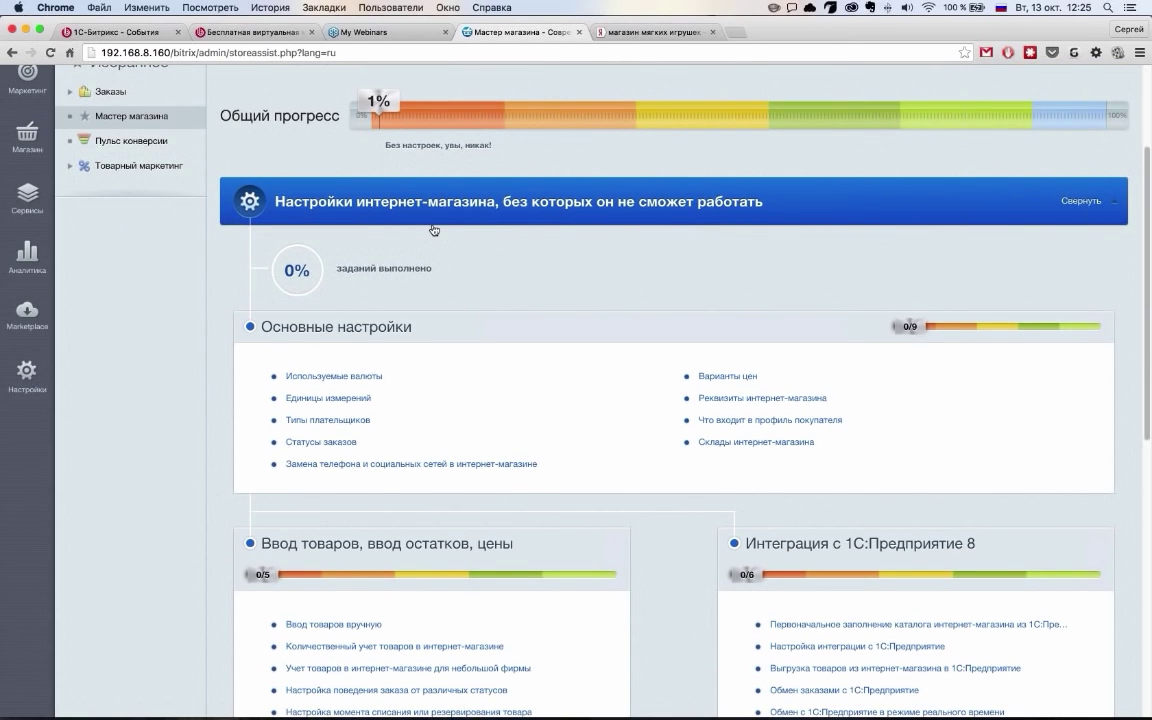
scroll(433, 230, "down", 5)
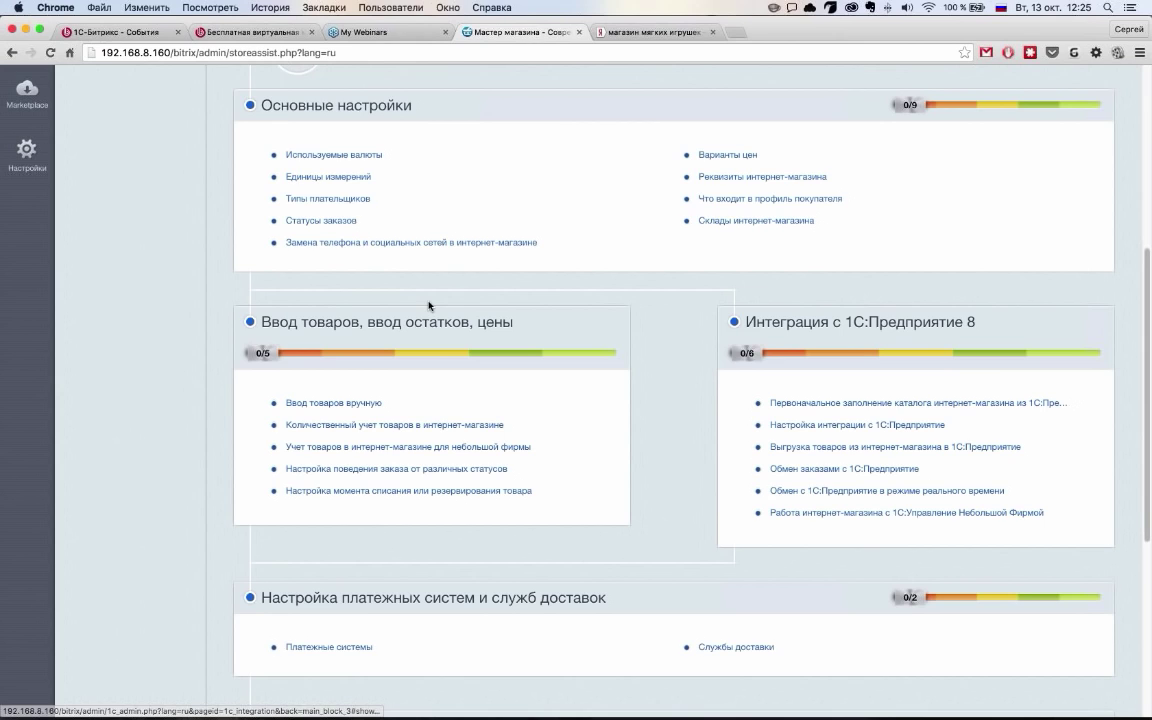
scroll(429, 305, "up", 1)
scroll(429, 305, "up", 1)
left_click(429, 305)
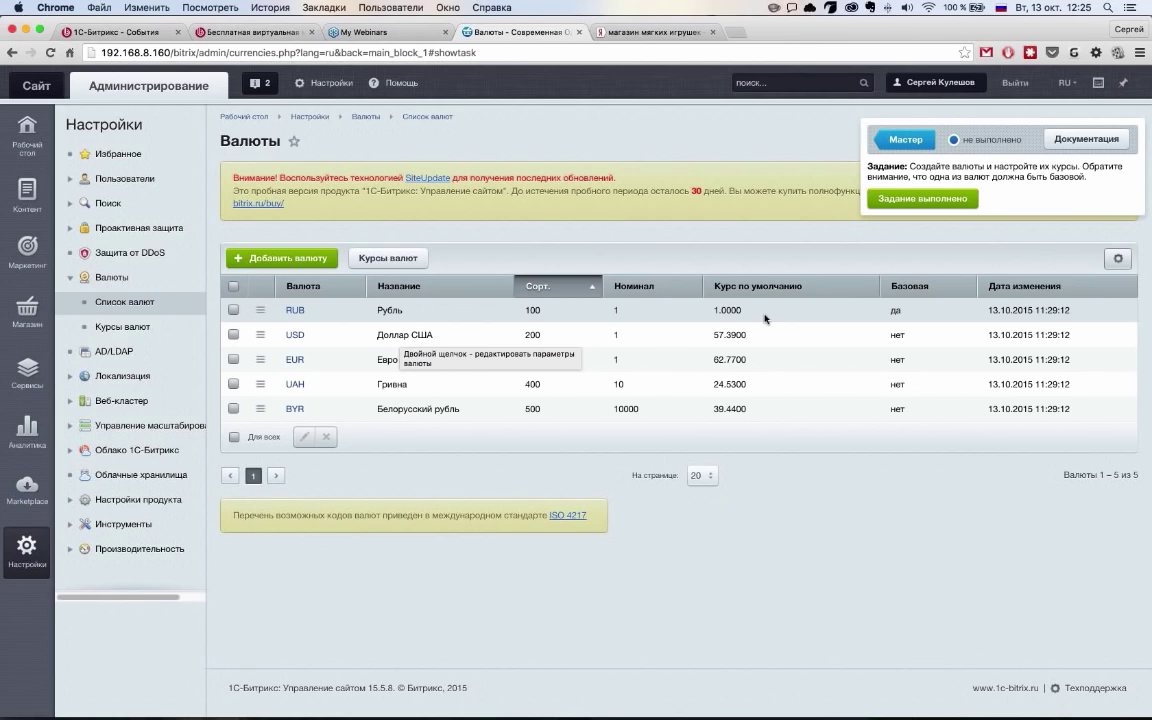
Mark the currencies task as Задание выполнено
left_click(950, 204)
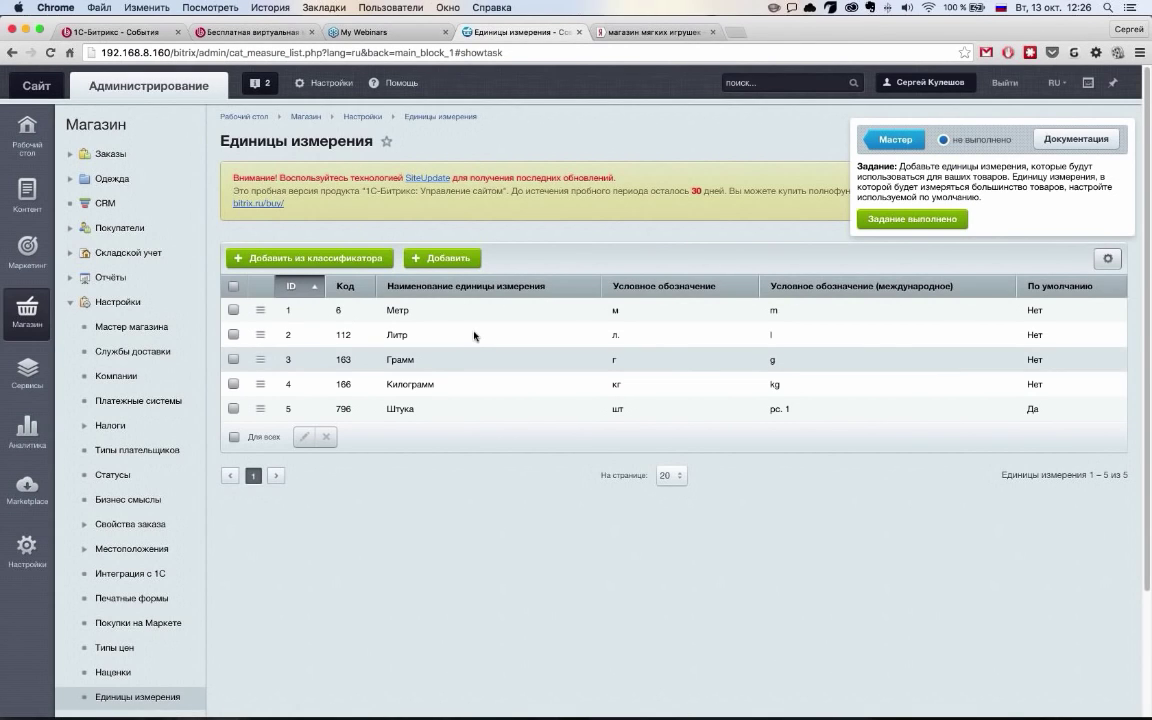
Browse the units classifier, viewing its technical and mass units subsections
left_click(320, 259)
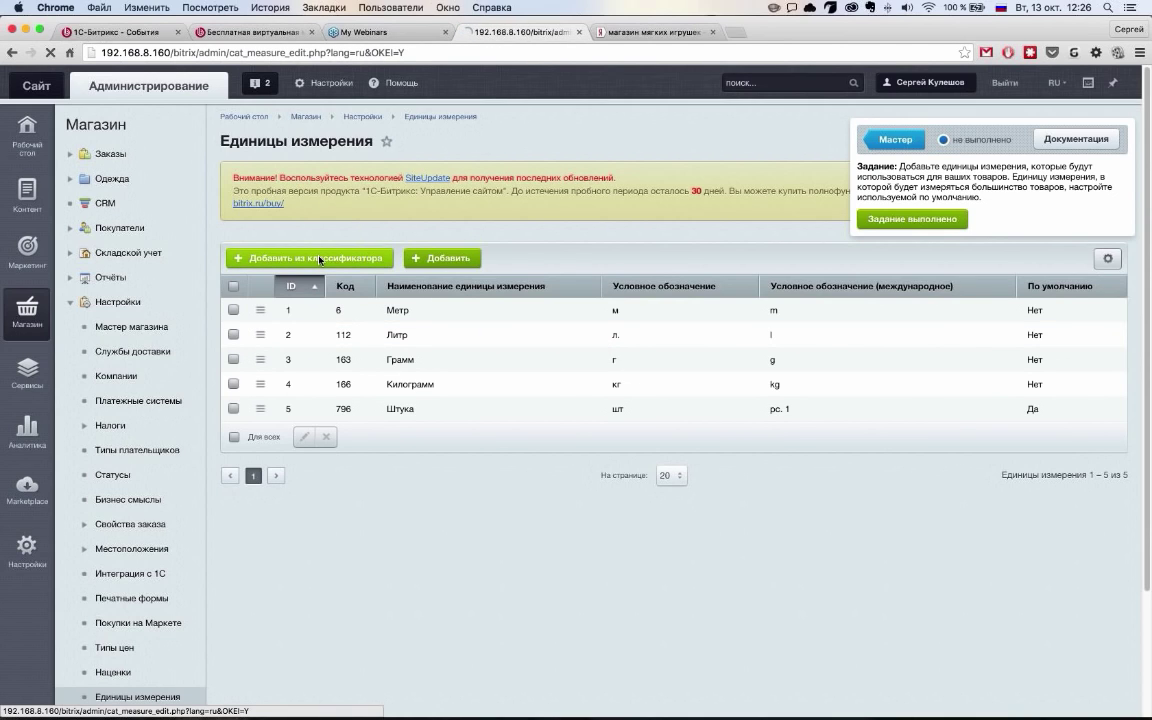
scroll(522, 489, "down", 2)
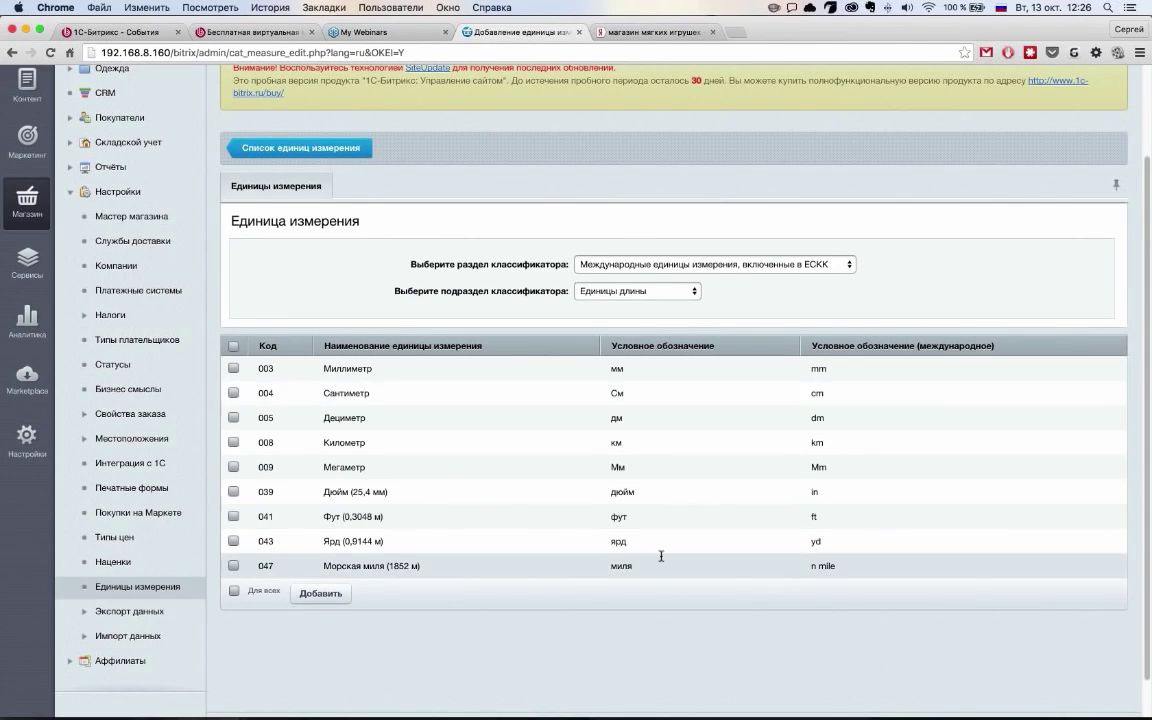
left_click(341, 164)
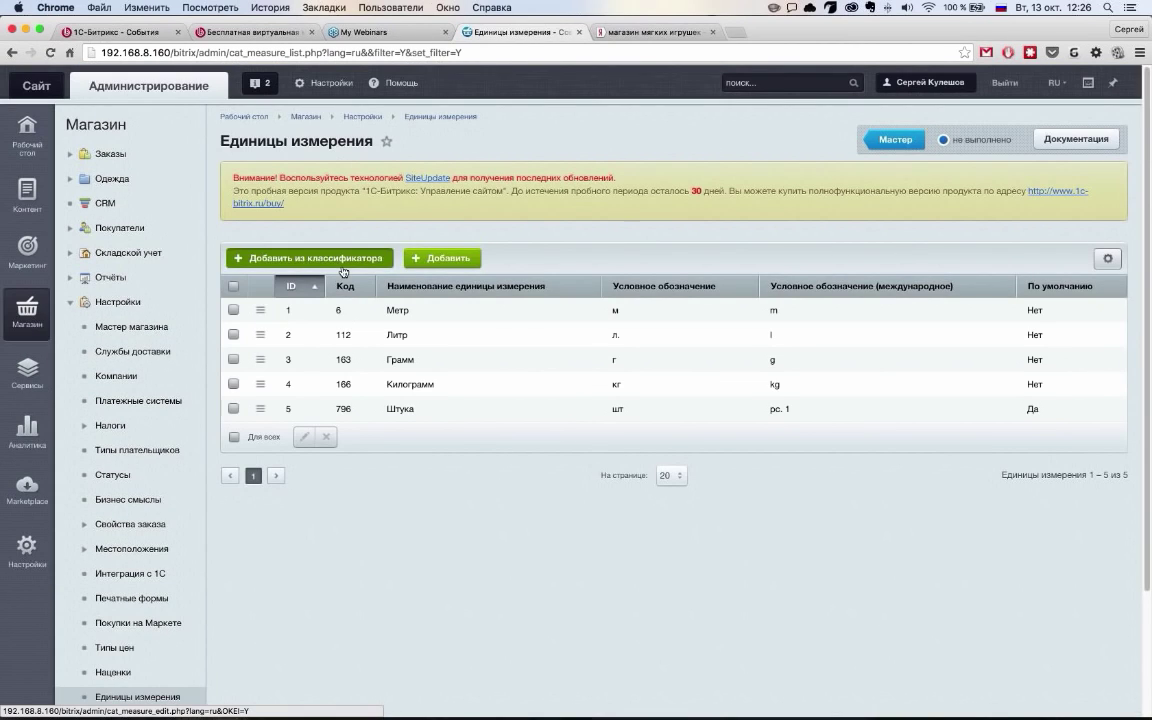
left_click(342, 263)
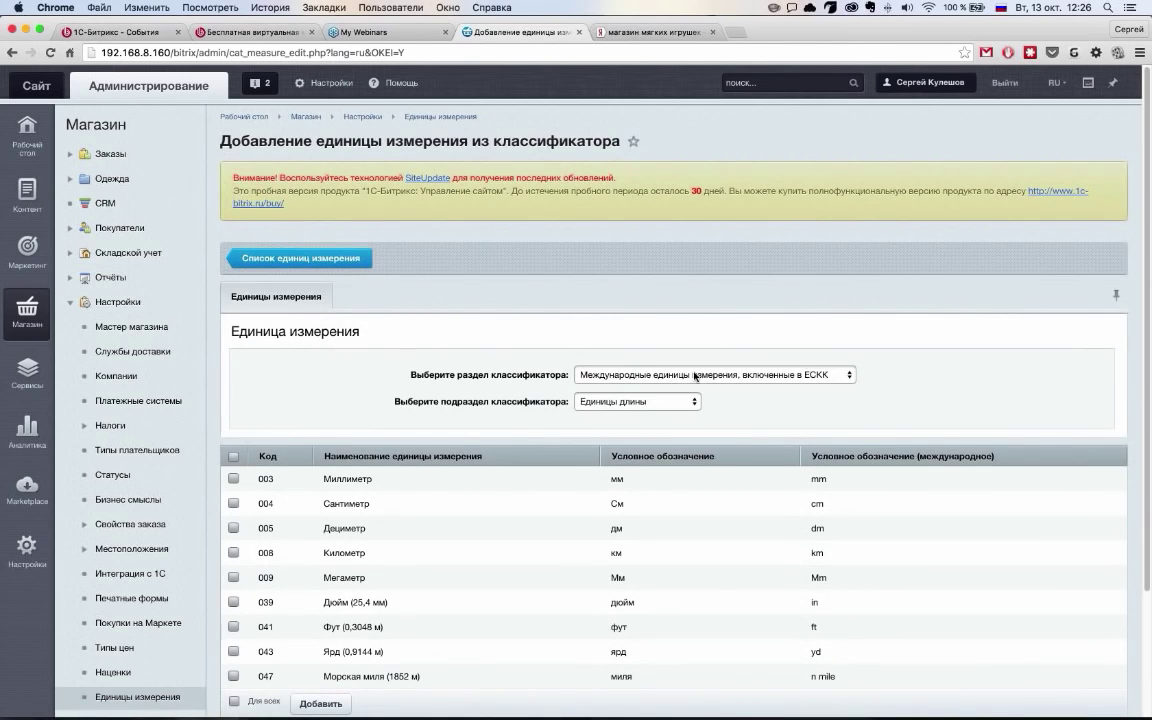
left_click(636, 374)
key("Escape")
left_click(636, 401)
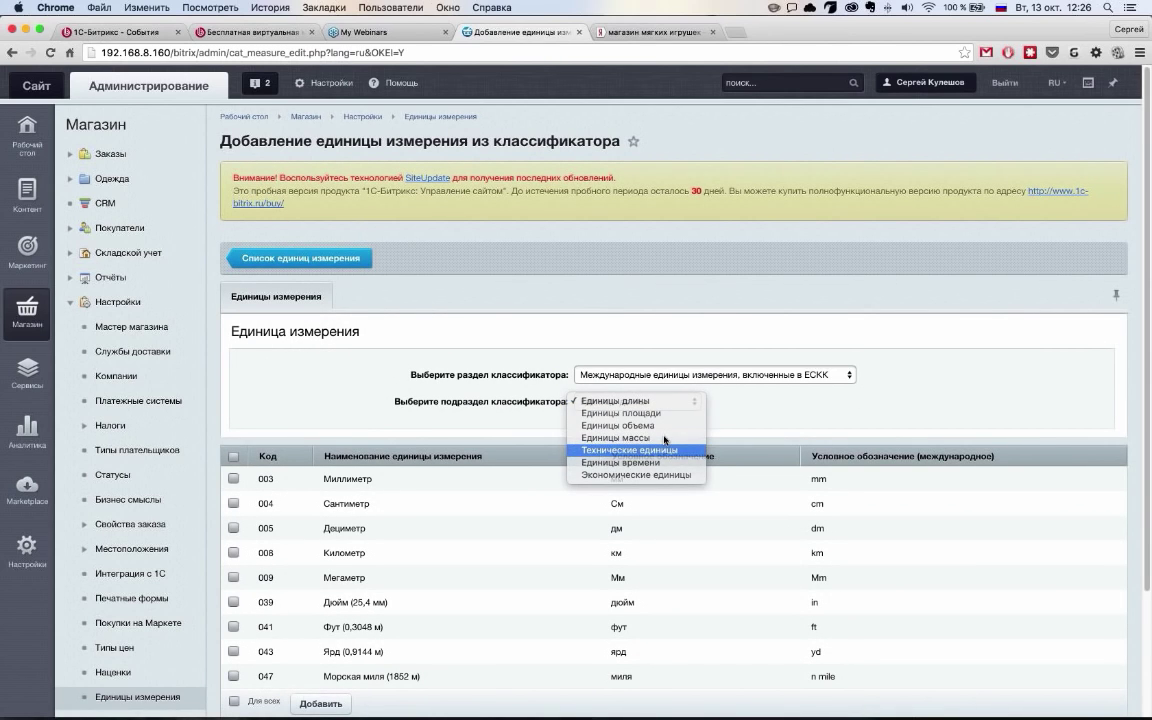
left_click(665, 447)
left_click(656, 400)
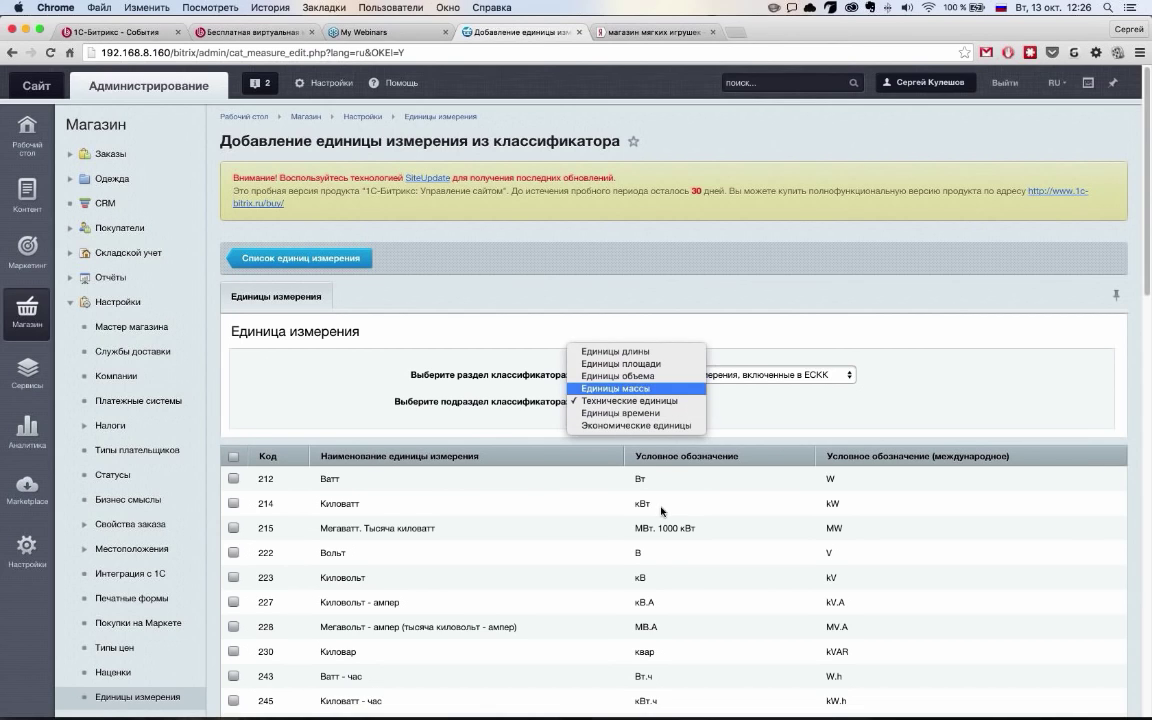
key("Return")
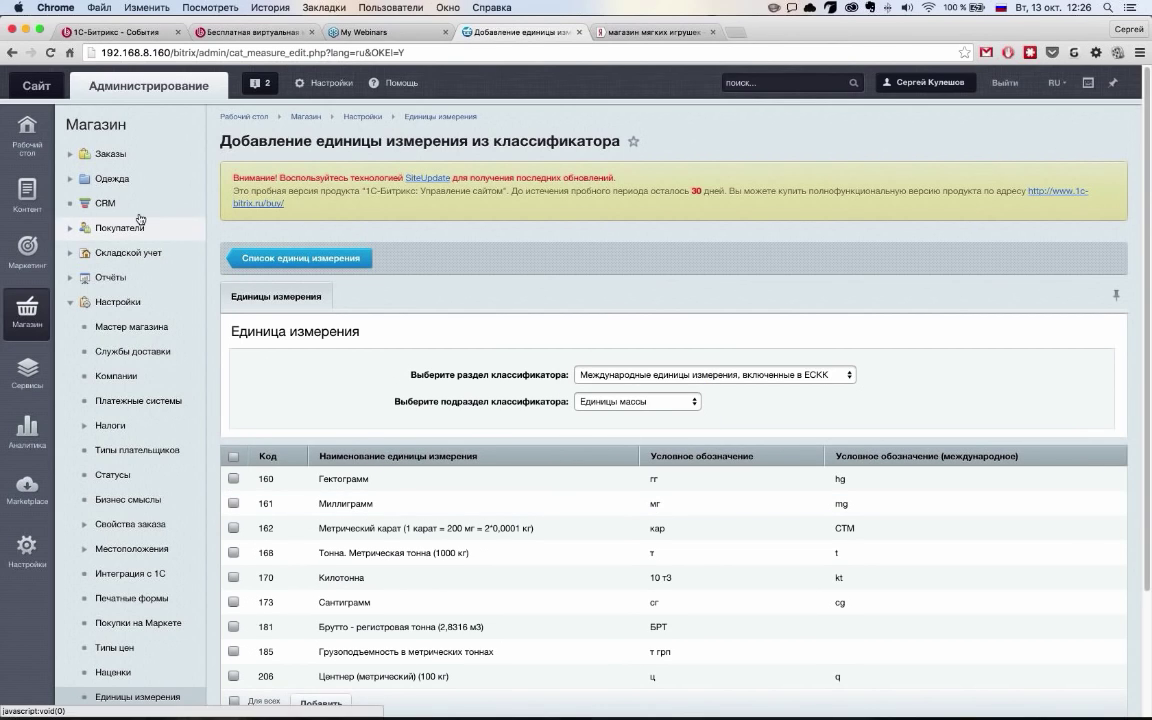
Mark the measurement units task completed and go back to the wizard at 4%
left_click(313, 257)
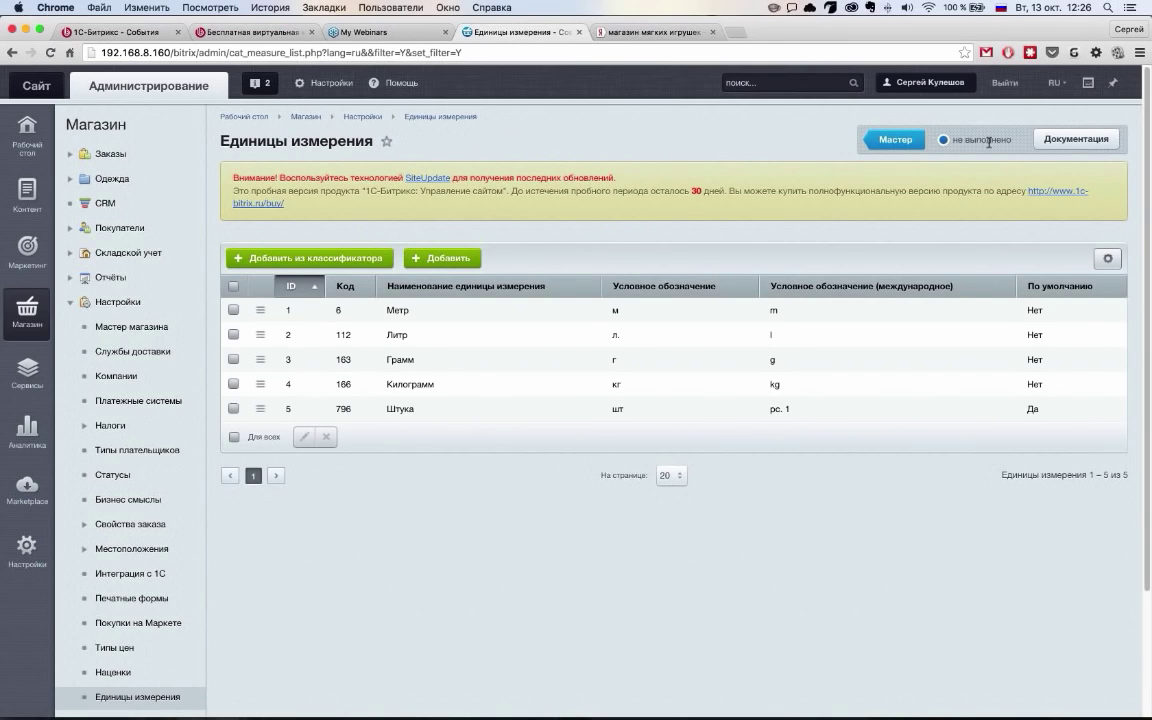
mouse_move(989, 142)
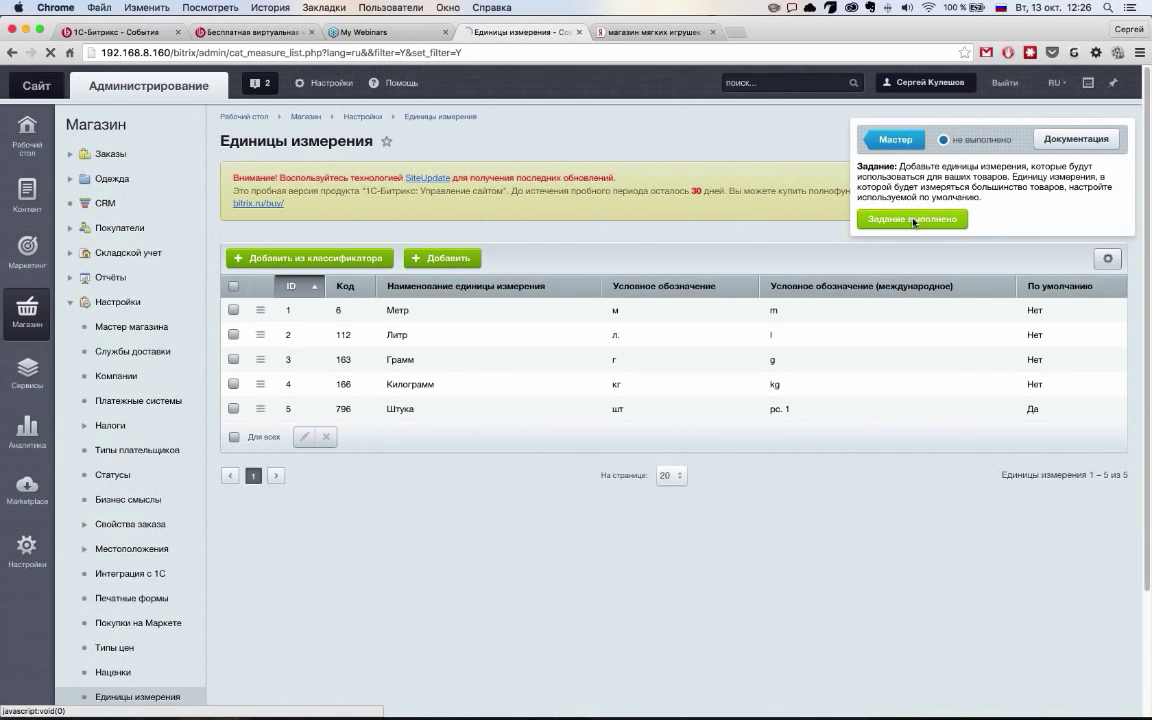
left_click(913, 219)
left_click(900, 142)
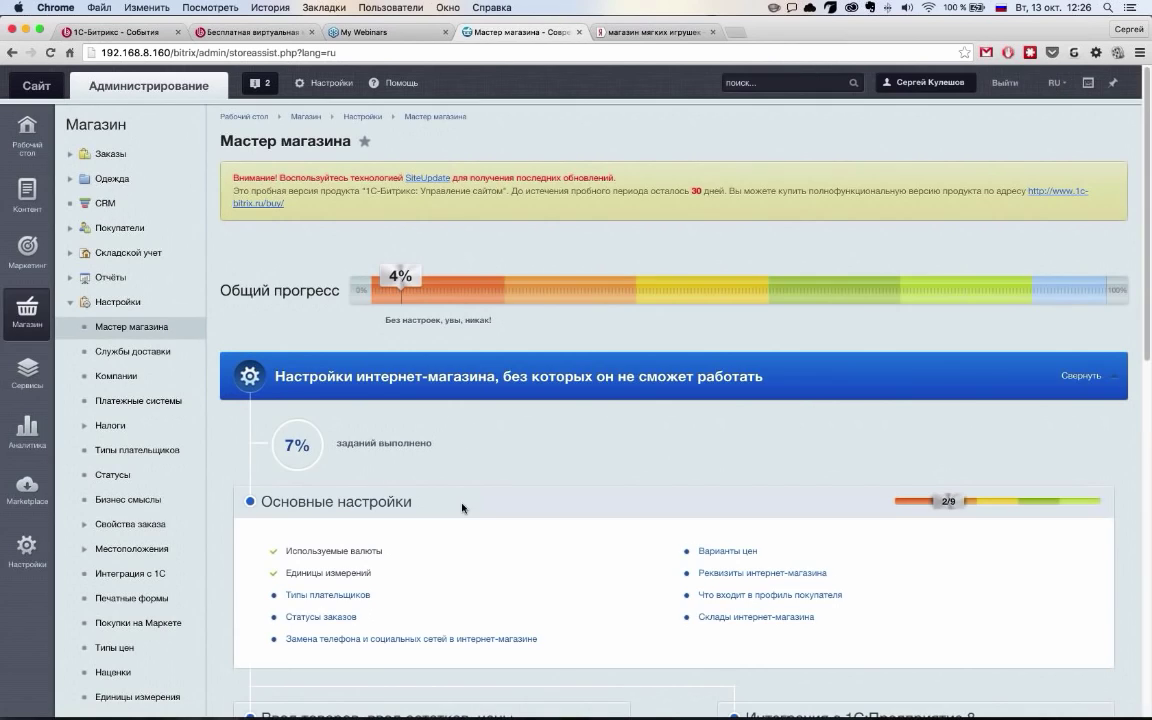
Open the payer types task and read its documentation lesson in a new tab
scroll(463, 508, "down", 1)
left_click(300, 571)
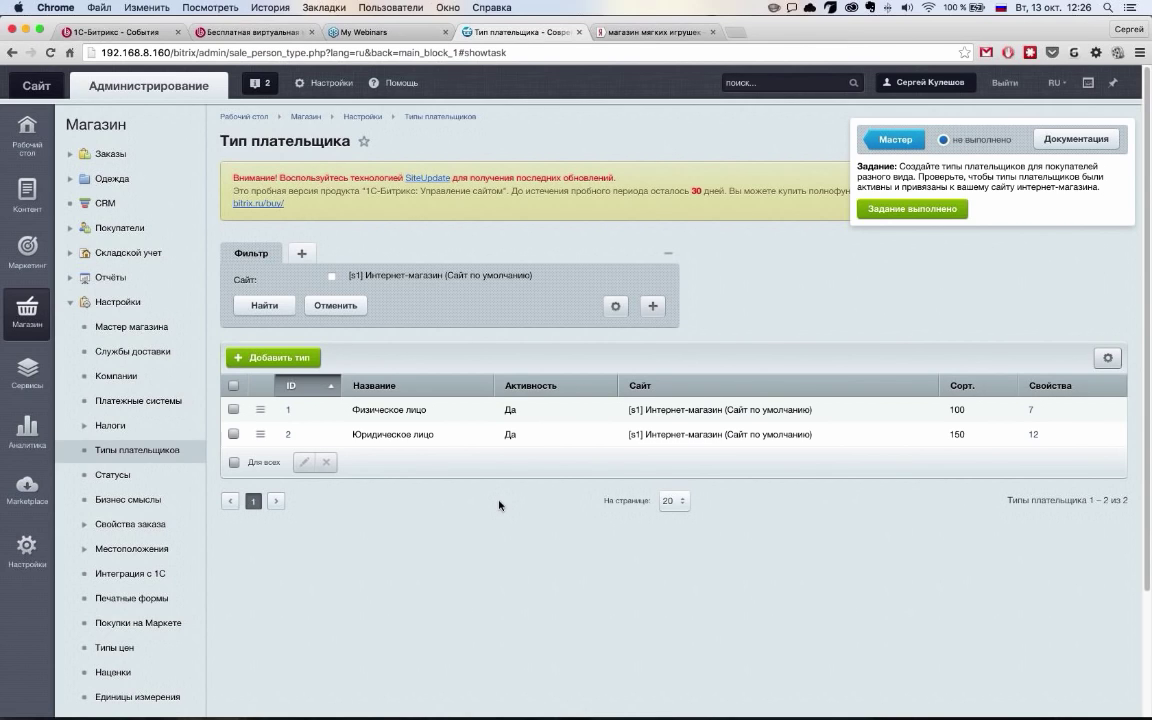
left_click(1076, 140)
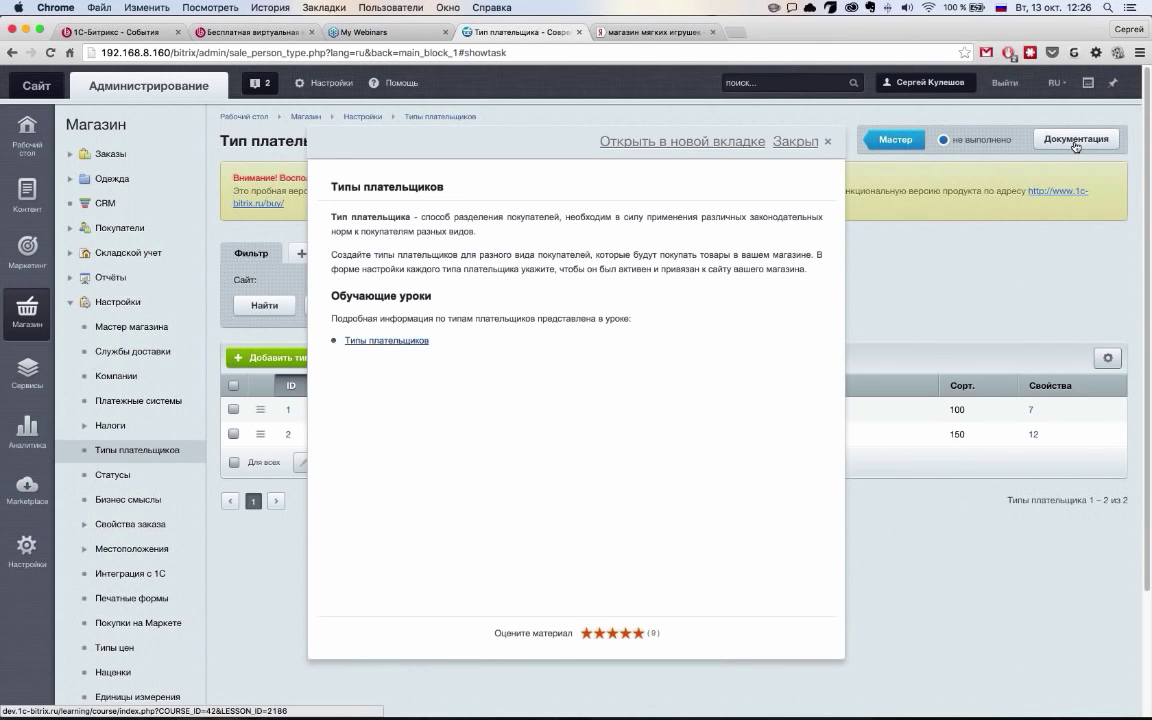
left_click(420, 340)
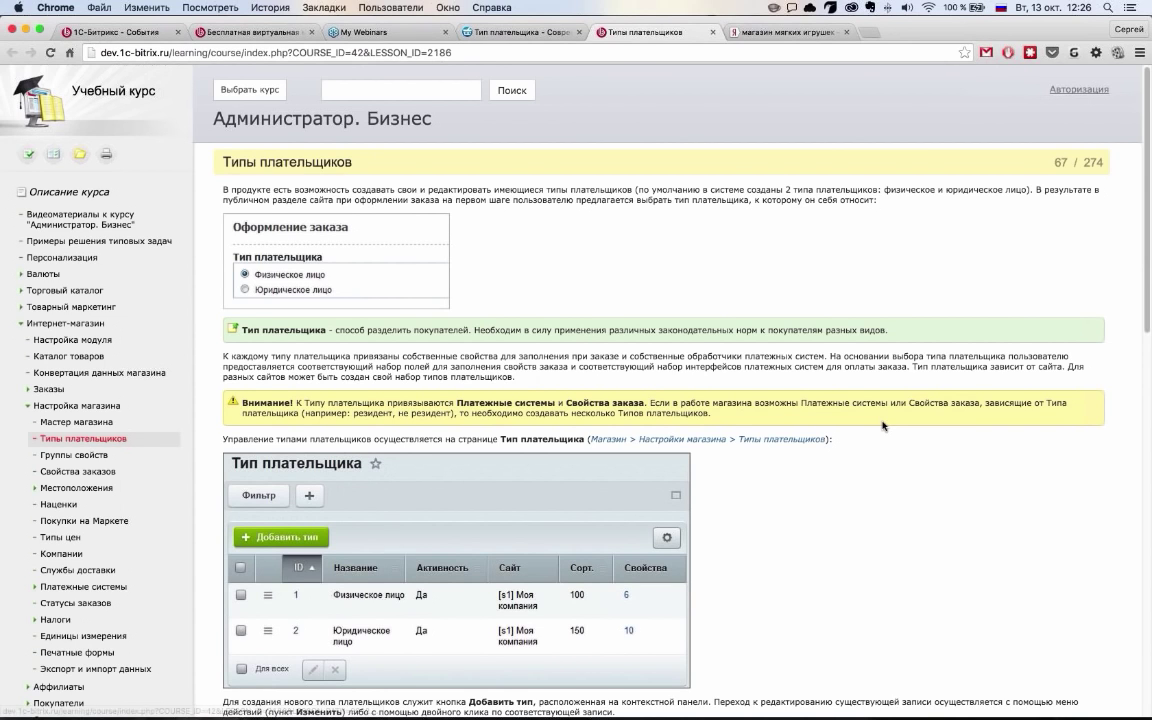
scroll(884, 426, "down", 15)
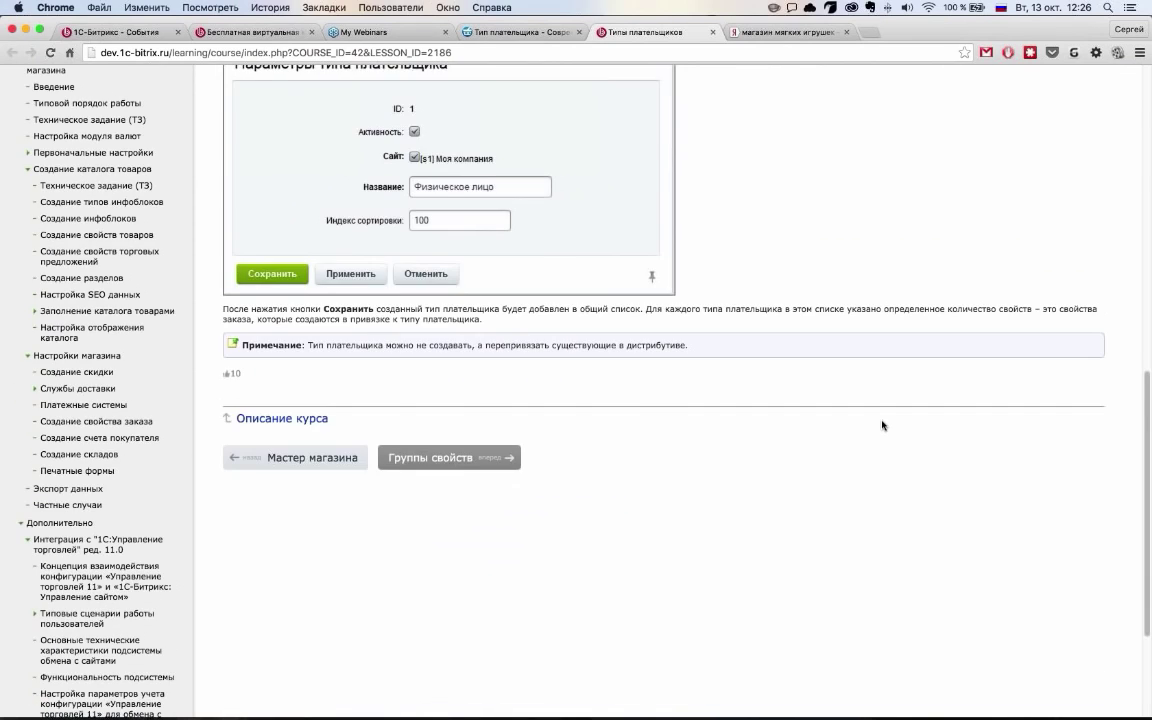
scroll(882, 425, "up", 15)
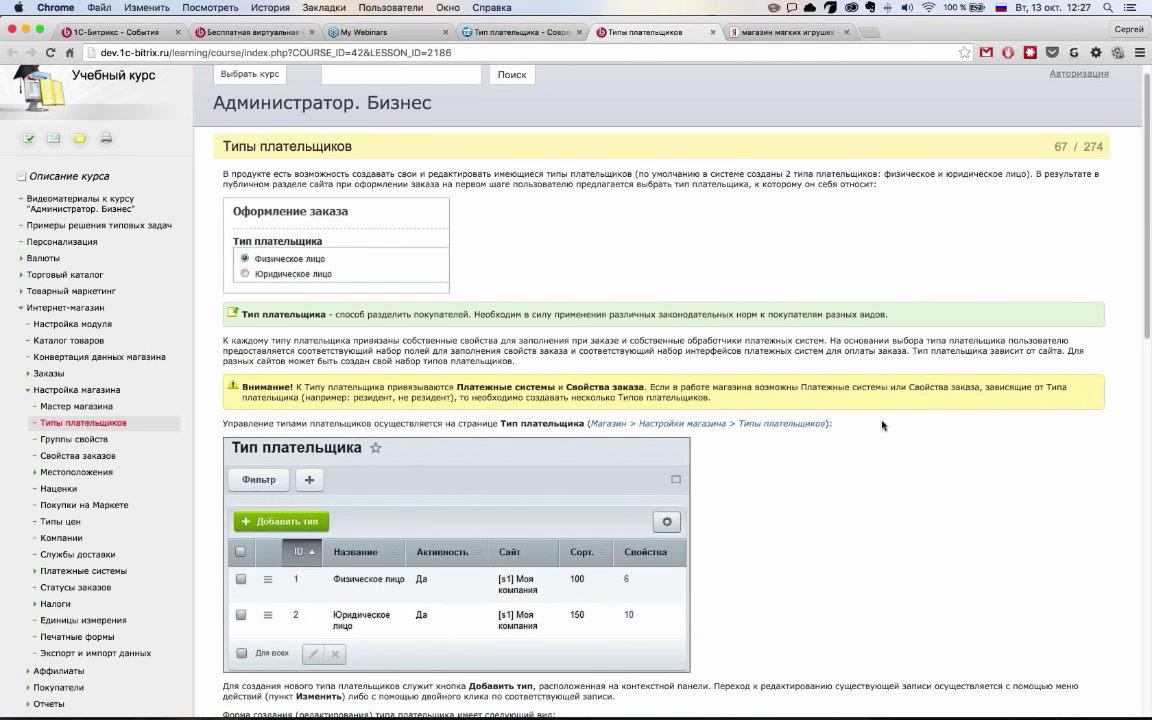
scroll(882, 425, "up", 1)
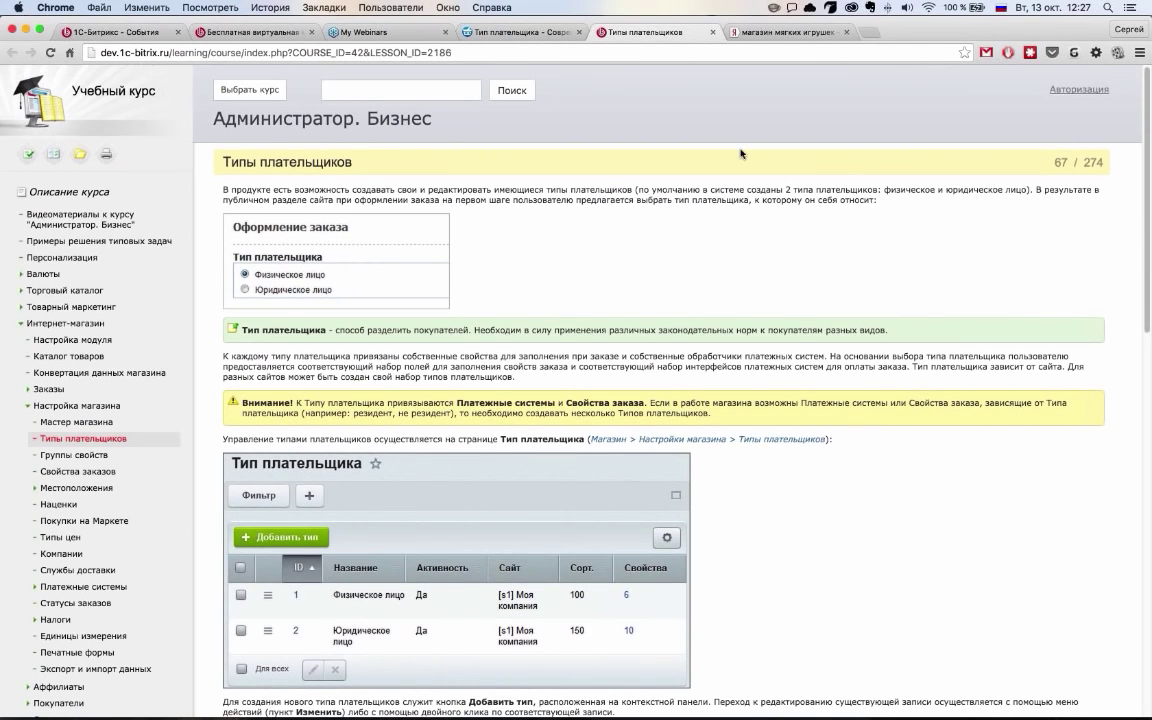
Close the Типы плательщиков help popup and return to the wizard overview
left_click(510, 33)
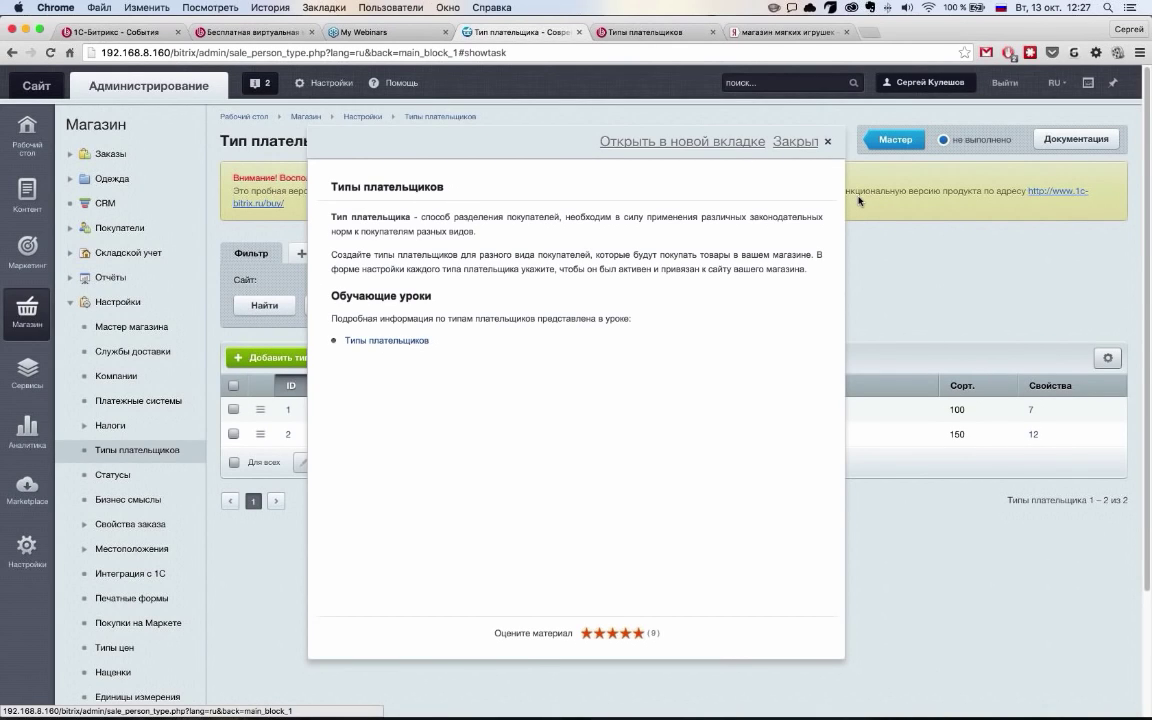
left_click(828, 141)
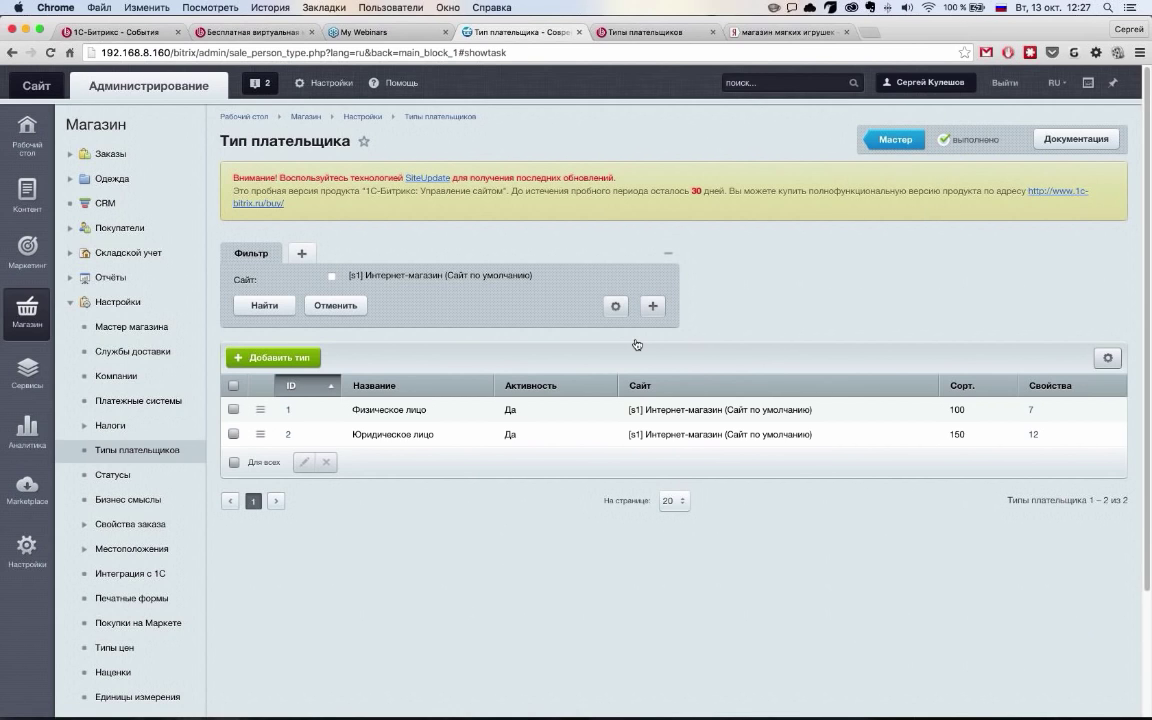
left_click(894, 139)
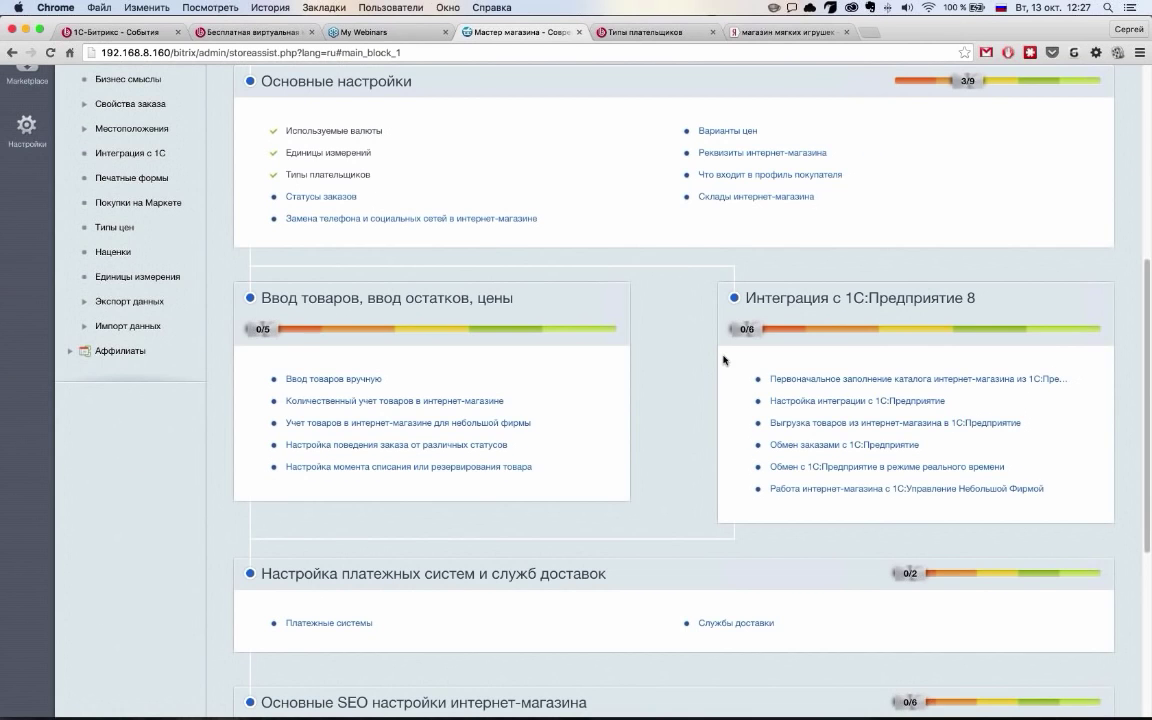
Collapse the essential settings group and review the store opening and daily work tasks
scroll(724, 360, "up", 5)
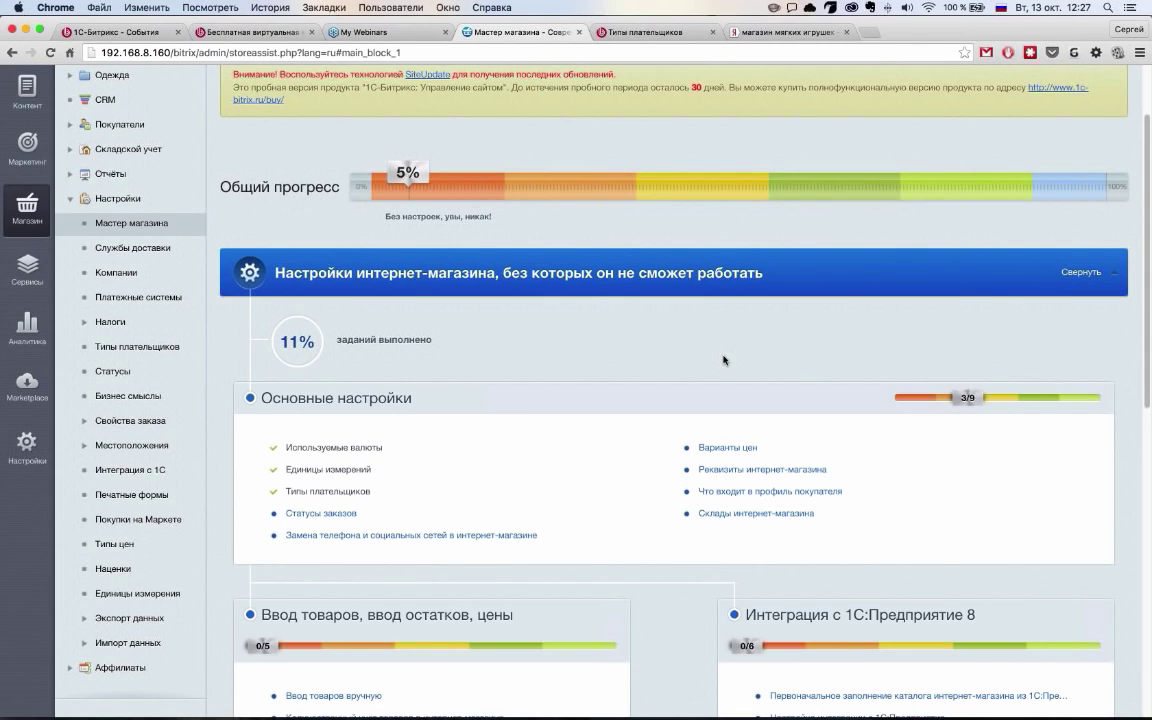
scroll(724, 360, "down", 6)
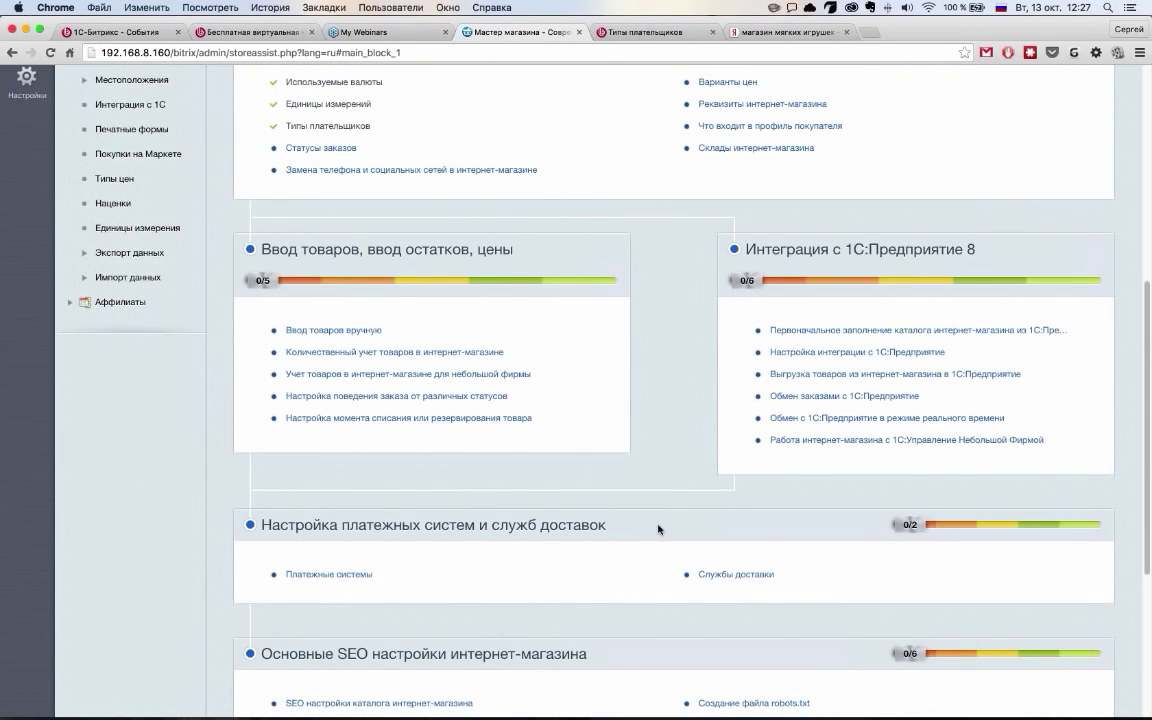
scroll(658, 529, "down", 4)
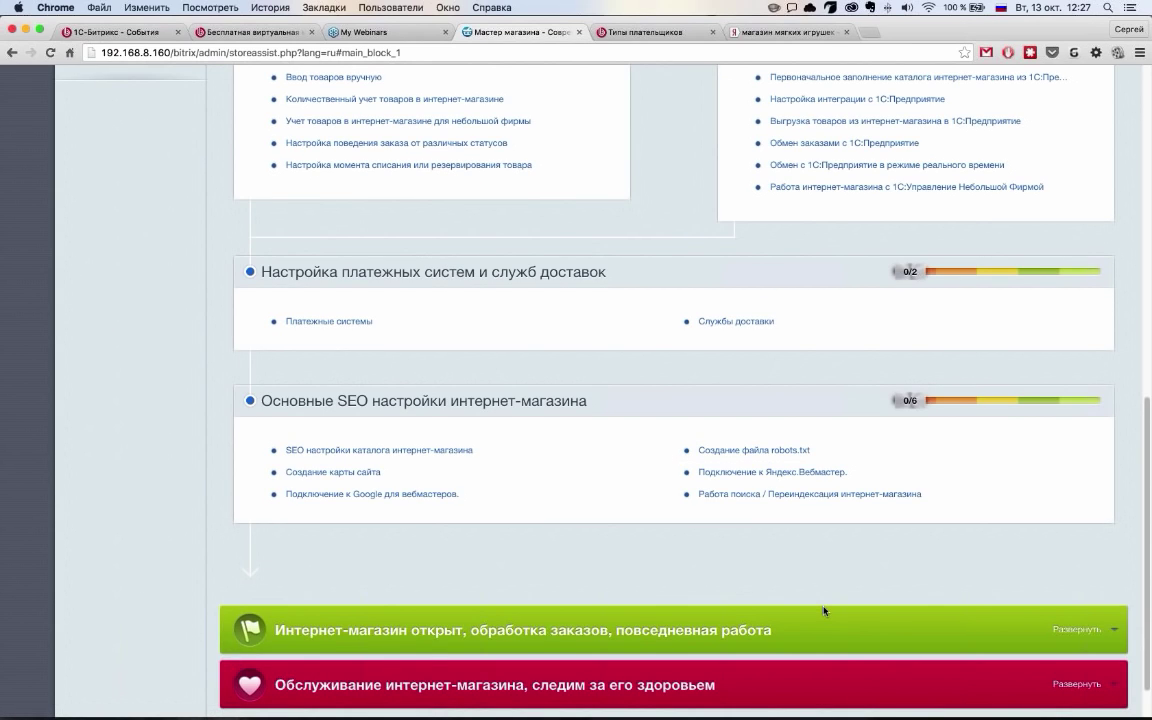
scroll(824, 611, "up", 10)
left_click(834, 300)
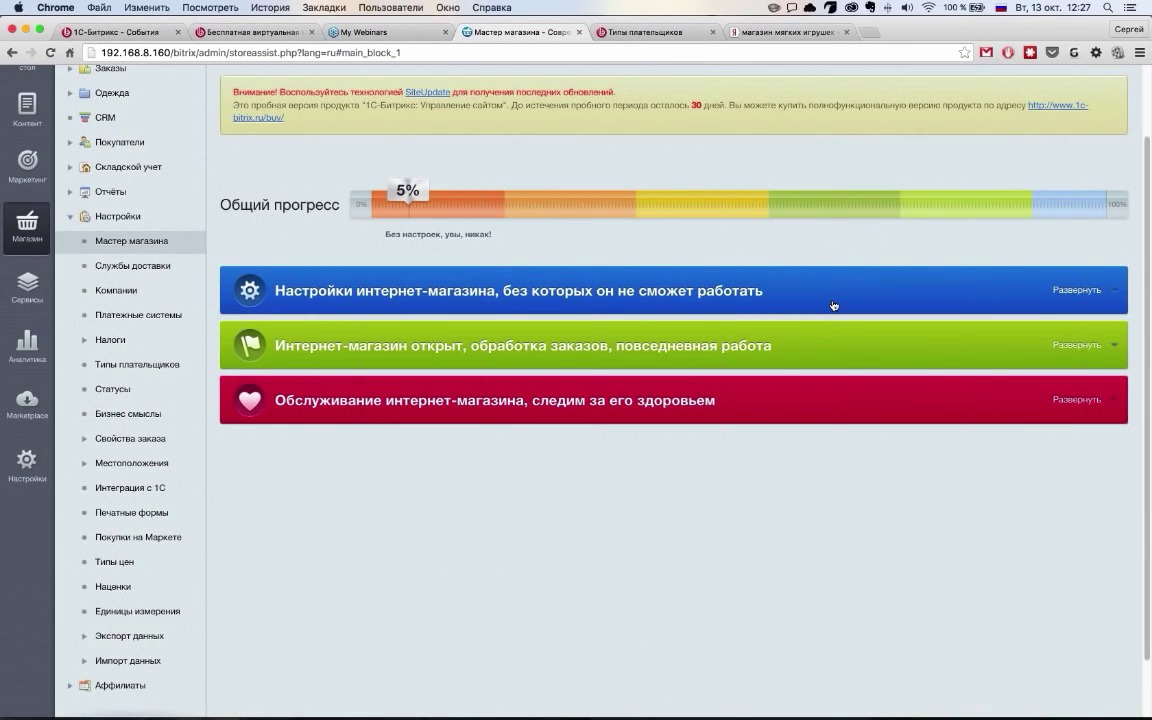
left_click(814, 357)
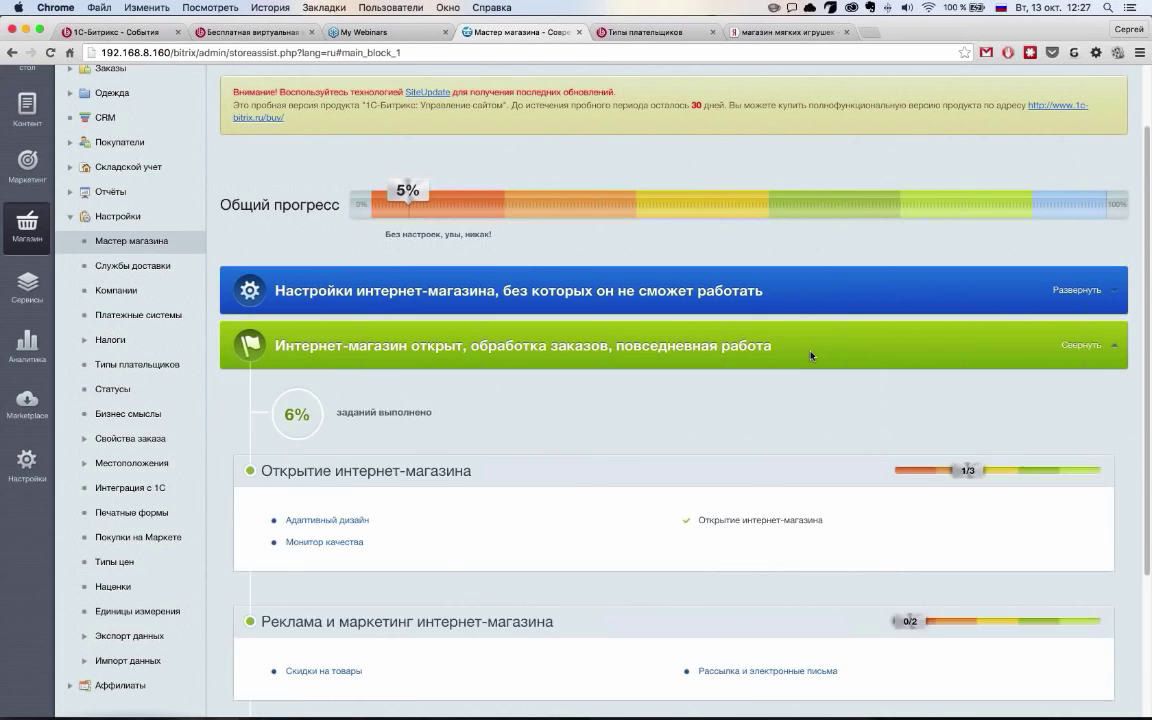
scroll(812, 356, "down", 4)
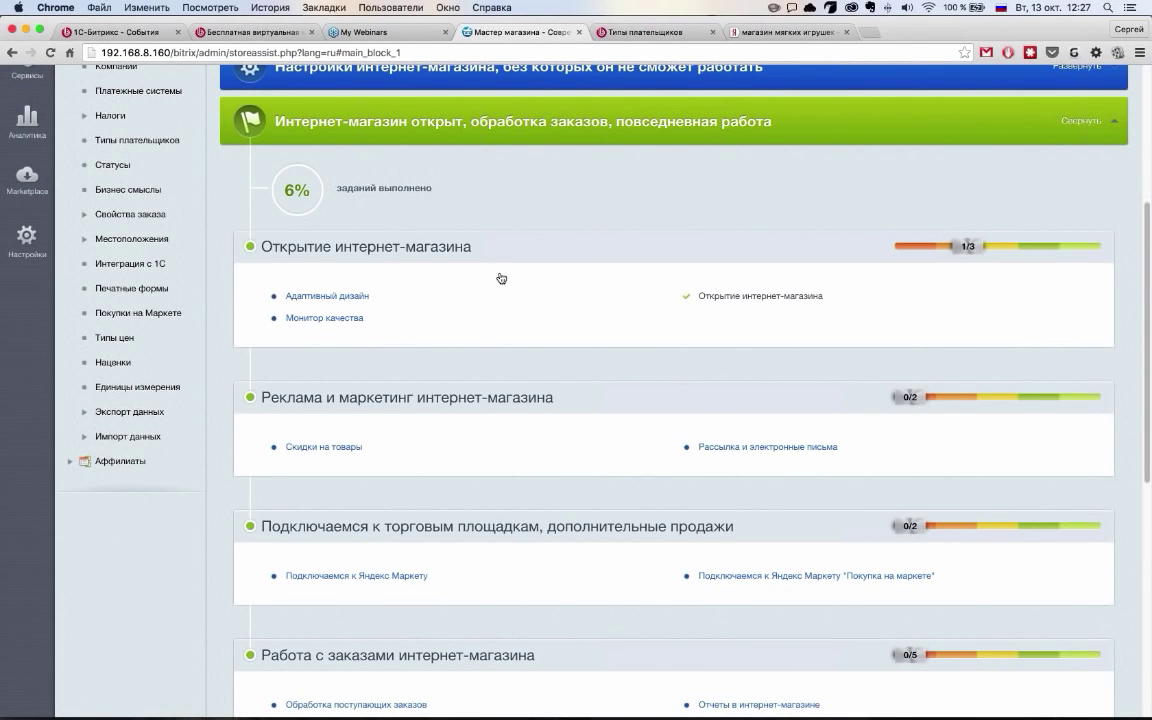
scroll(501, 278, "down", 5)
scroll(535, 300, "down", 1)
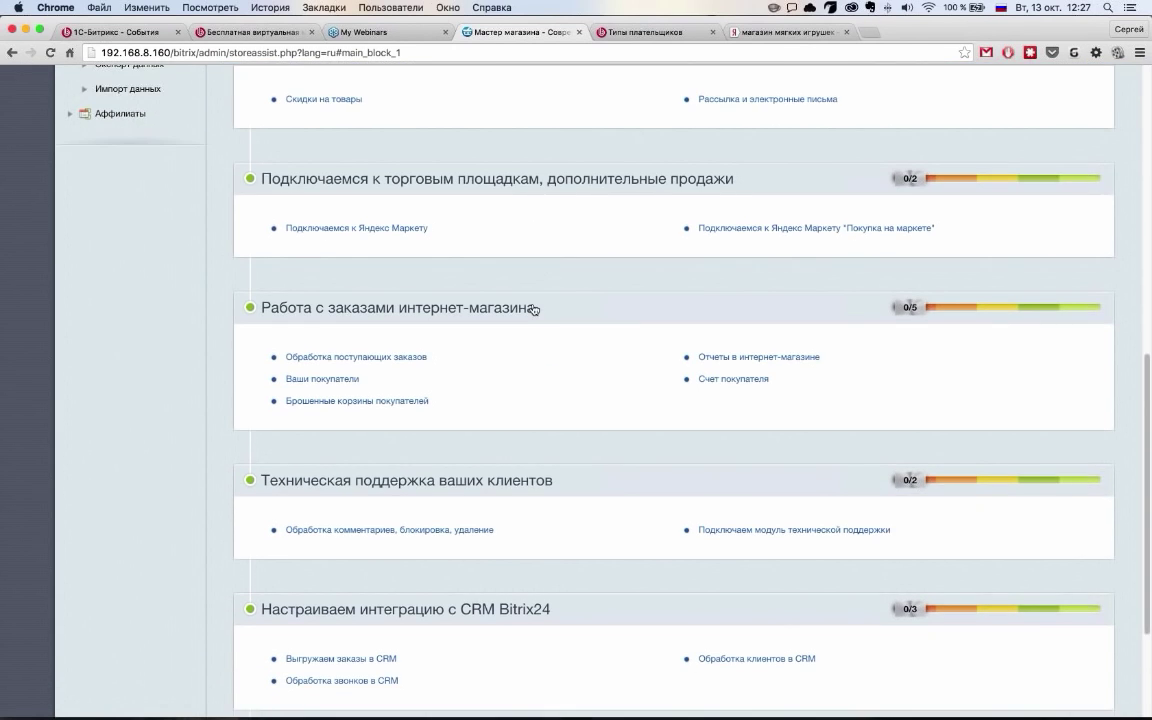
scroll(540, 300, "down", 4)
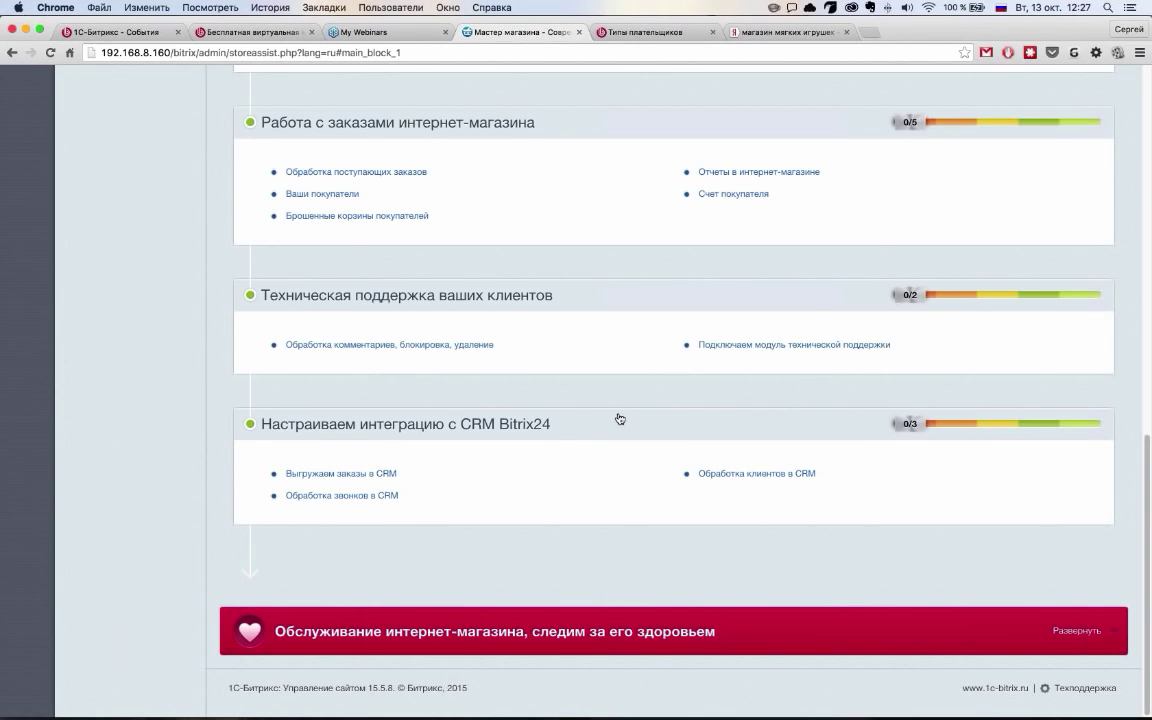
scroll(620, 419, "up", 2)
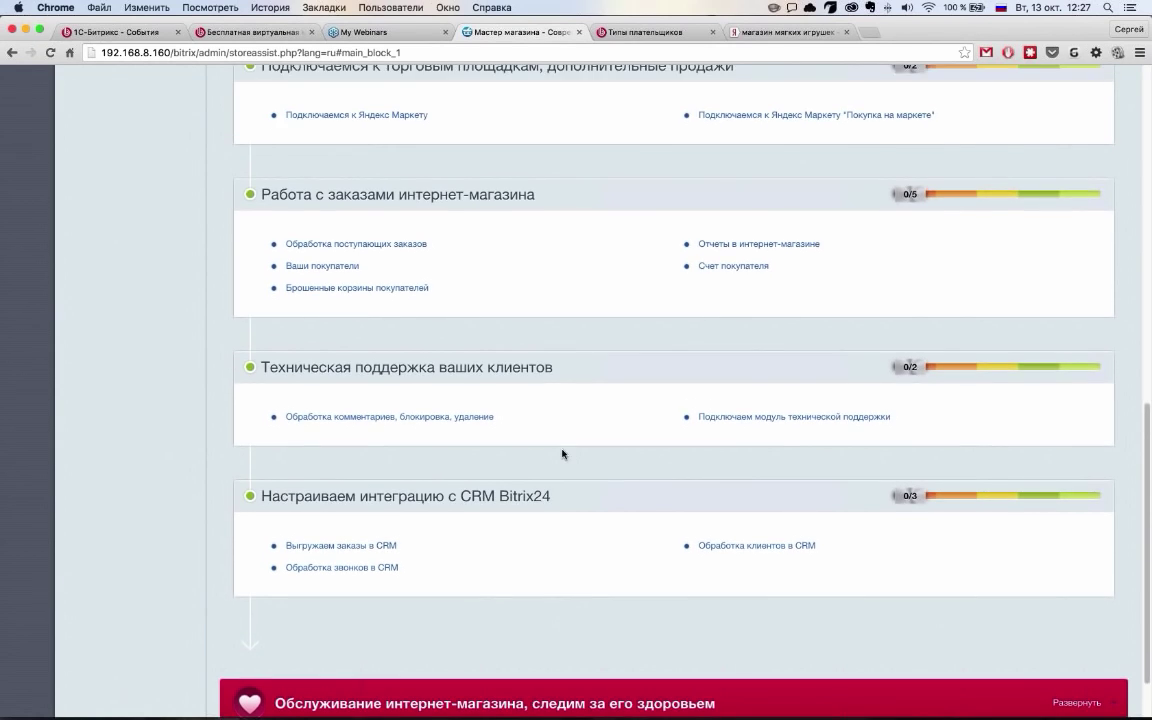
scroll(562, 454, "down", 2)
Expand, review and collapse the store maintenance task group
left_click(812, 642)
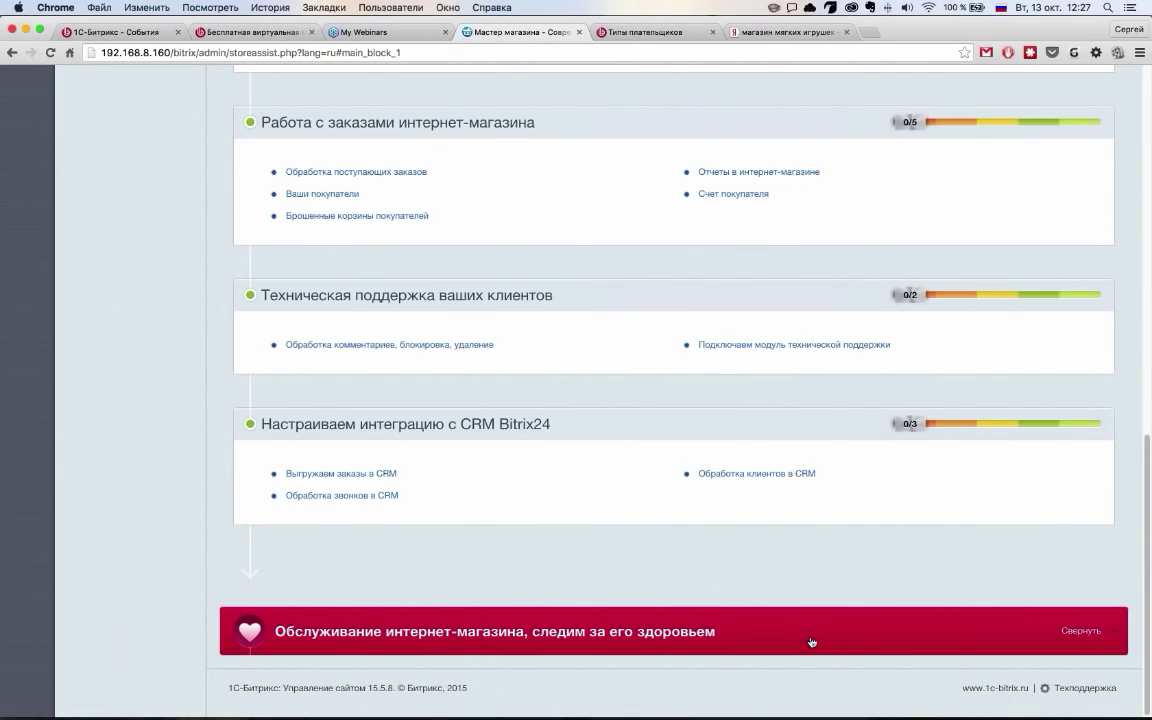
scroll(812, 642, "down", 10)
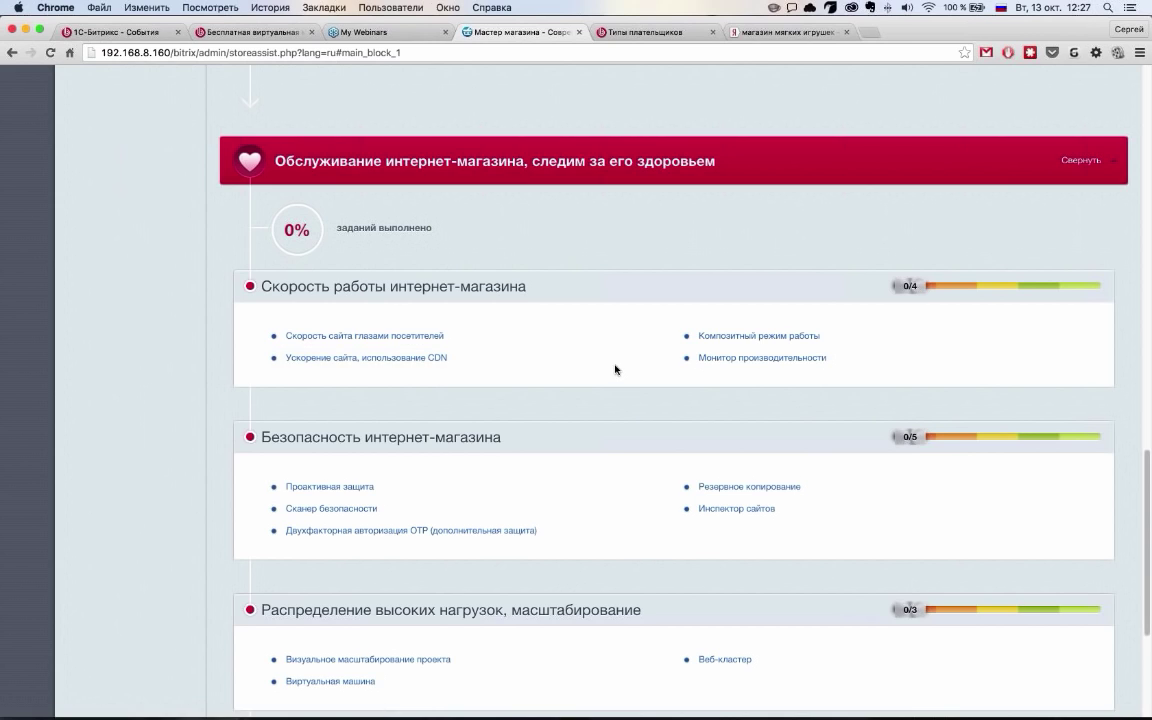
scroll(614, 368, "down", 1)
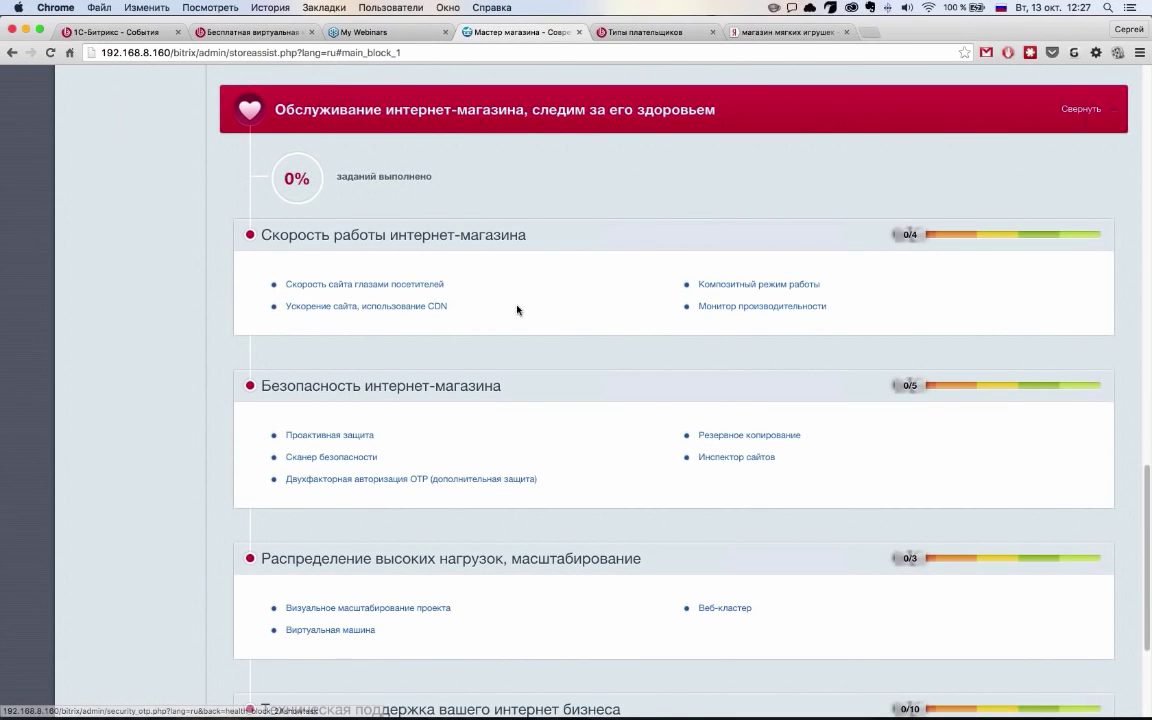
scroll(615, 567, "down", 5)
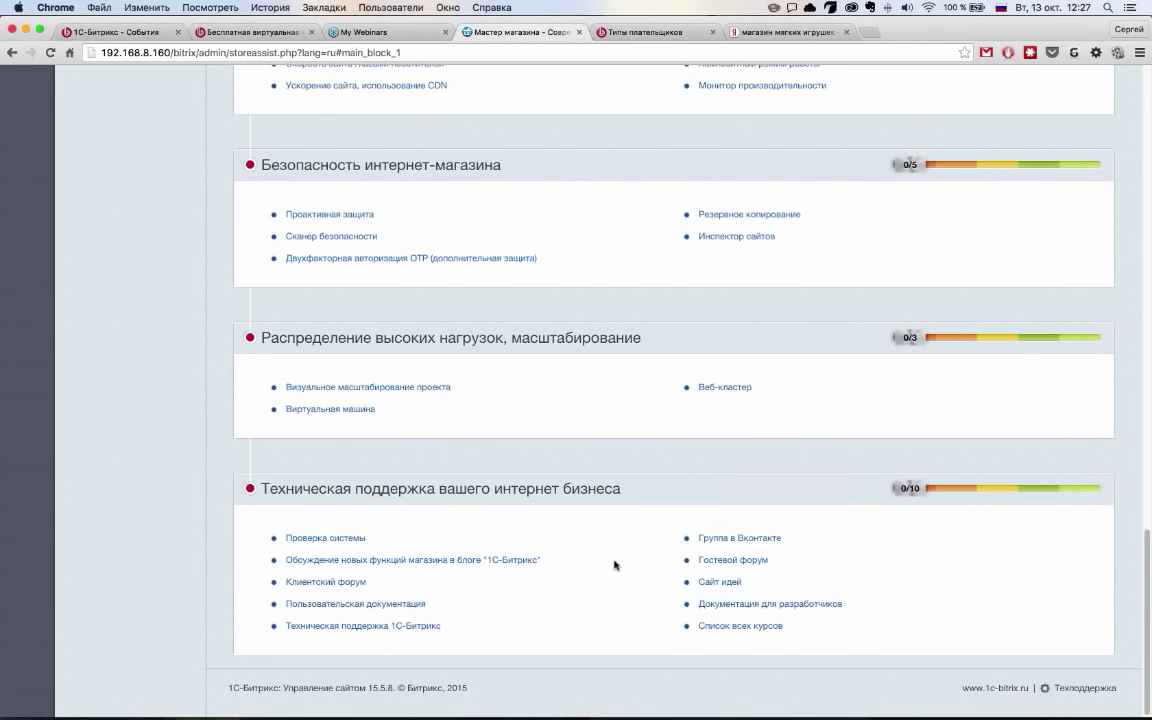
scroll(614, 565, "up", 15)
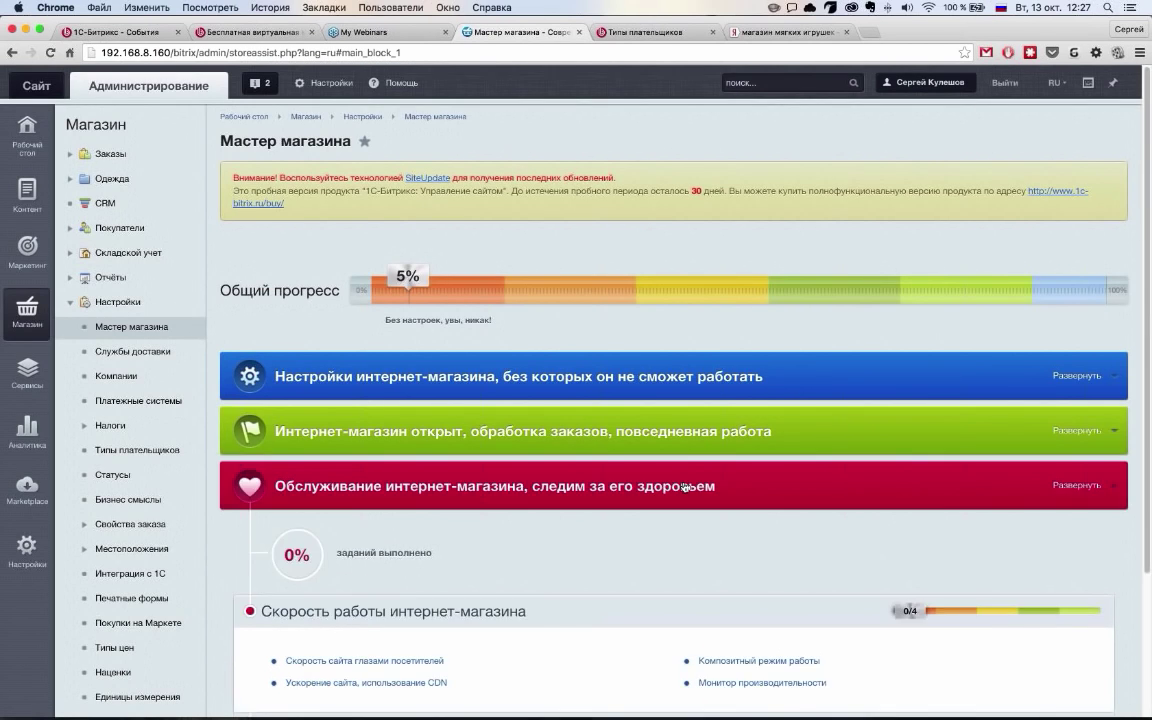
left_click(685, 487)
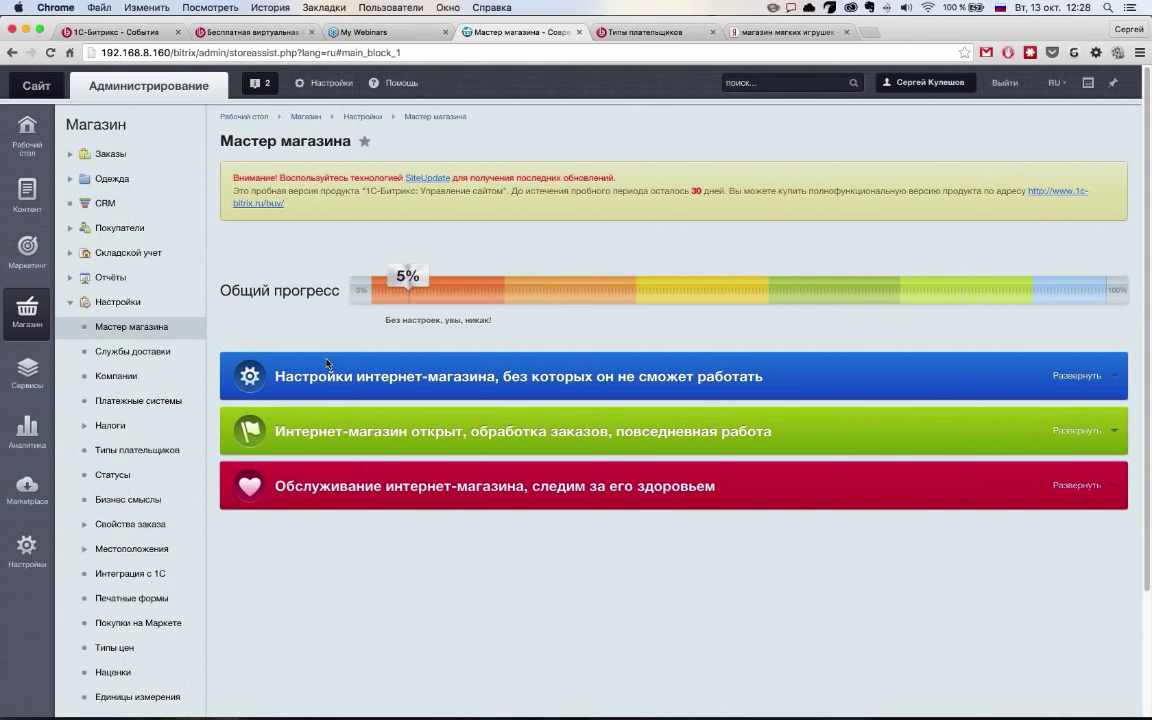
Set Доставка курьером's delivery term to 0–1 days and save it
left_click(161, 353)
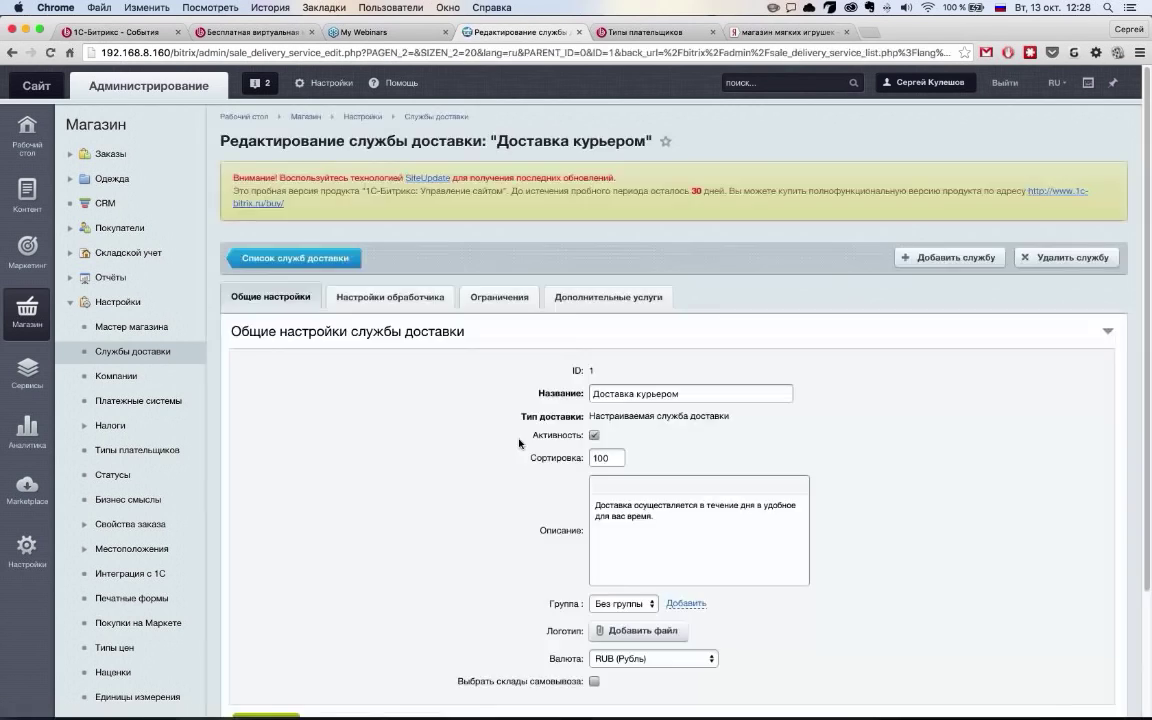
scroll(470, 300, "down", 3)
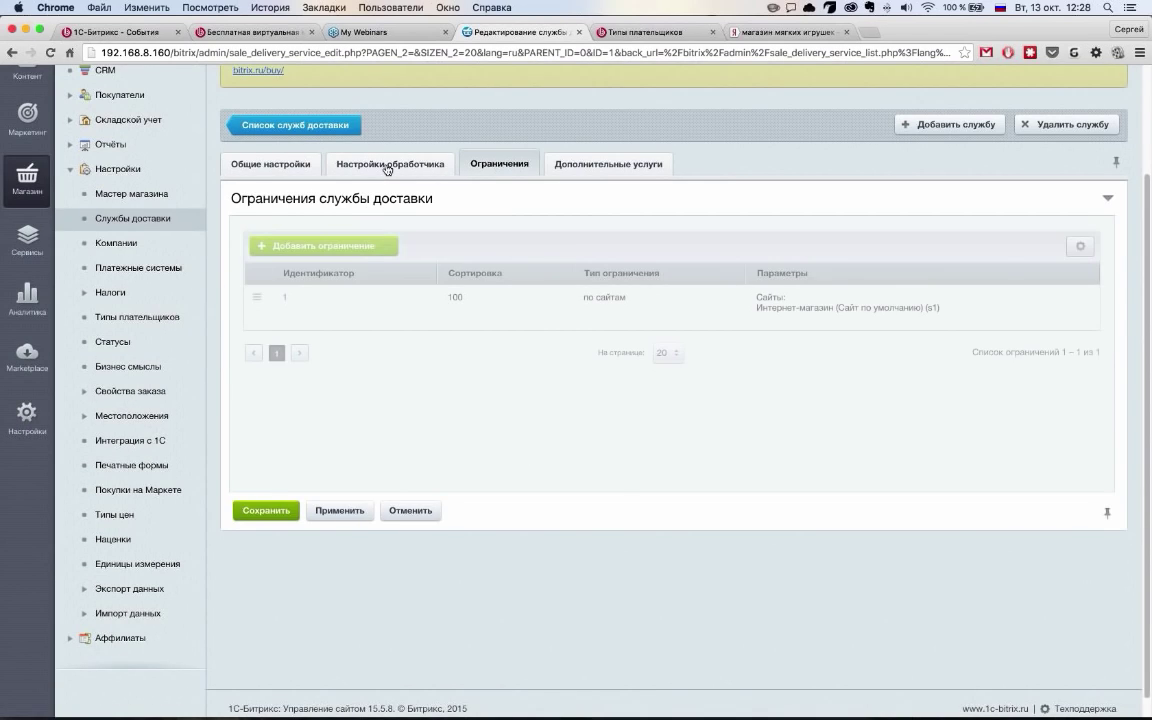
left_click(407, 168)
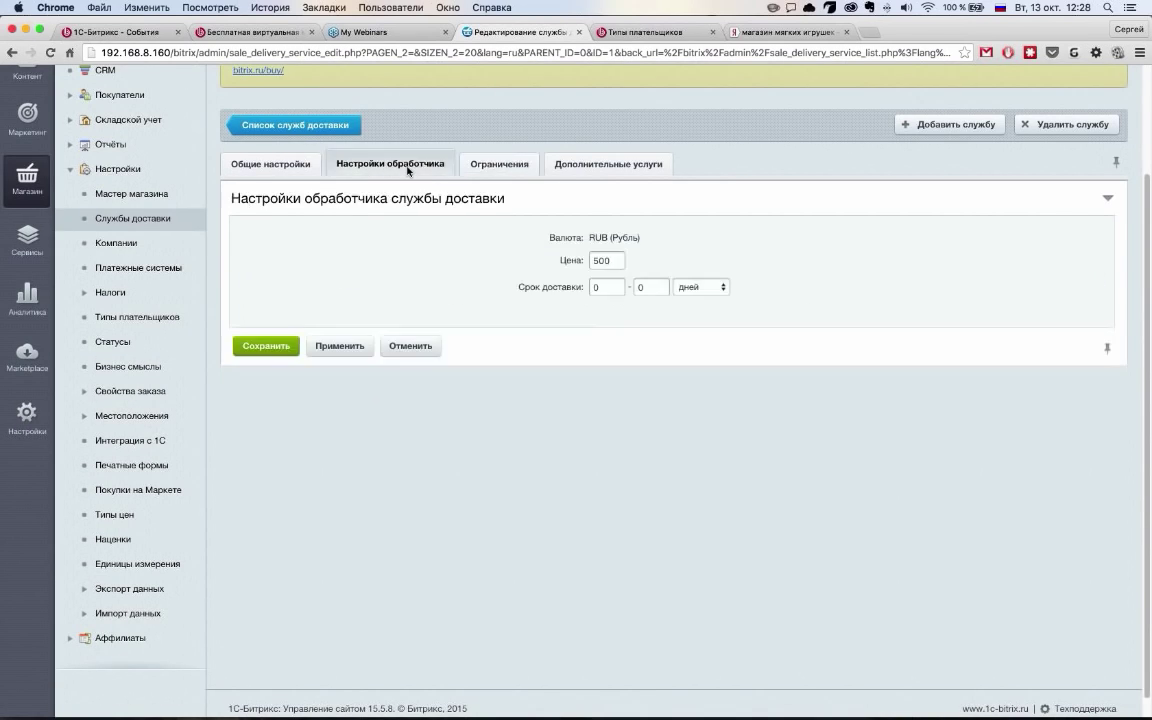
left_click(594, 289)
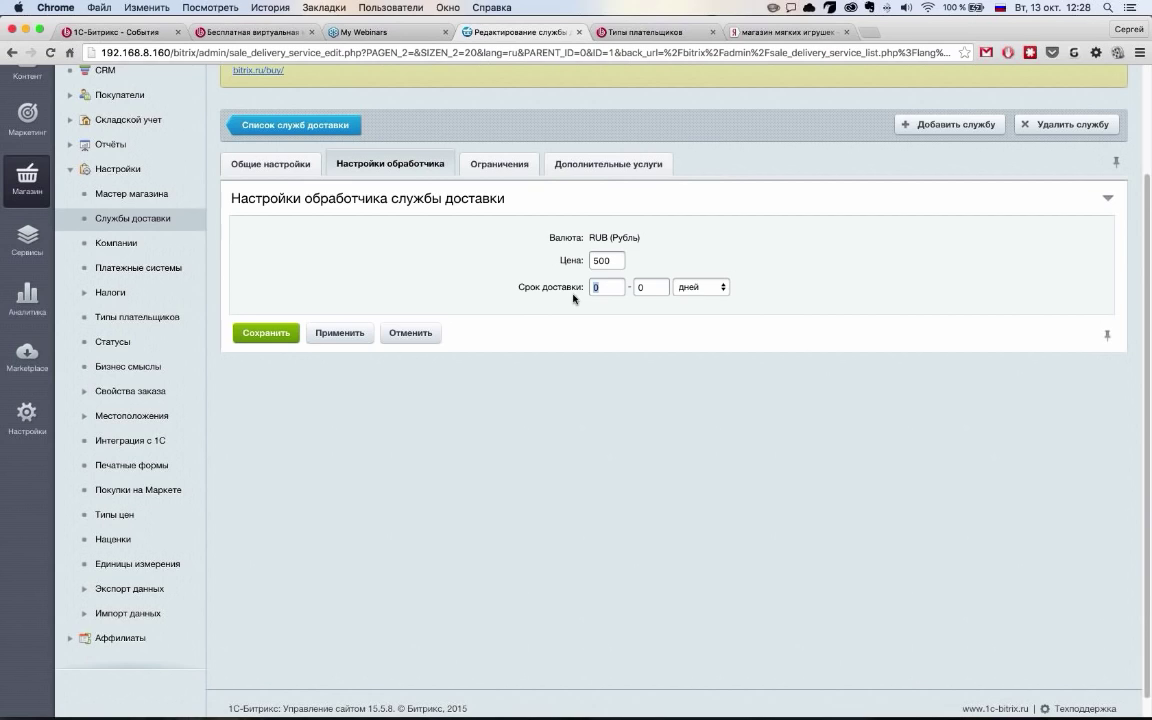
left_click(656, 288)
type("1")
left_click(265, 341)
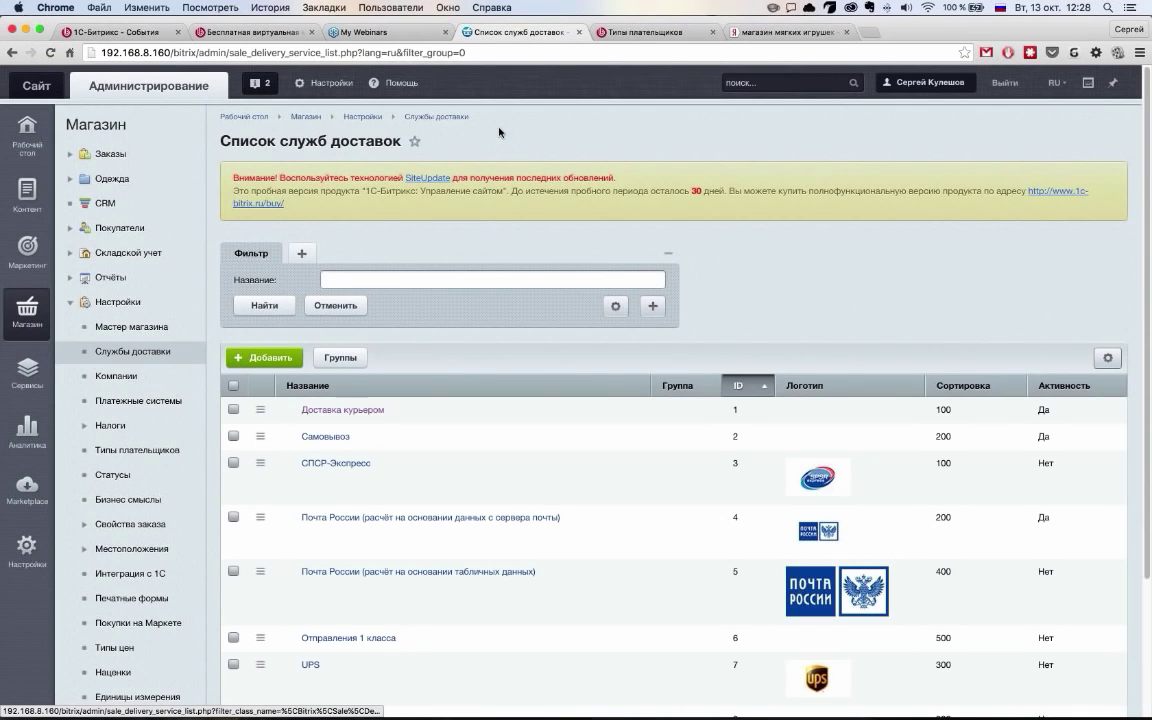
From the public storefront, add the Платье Весенняя Легкость dress to the cart and open Оформление заказа
left_click(25, 82)
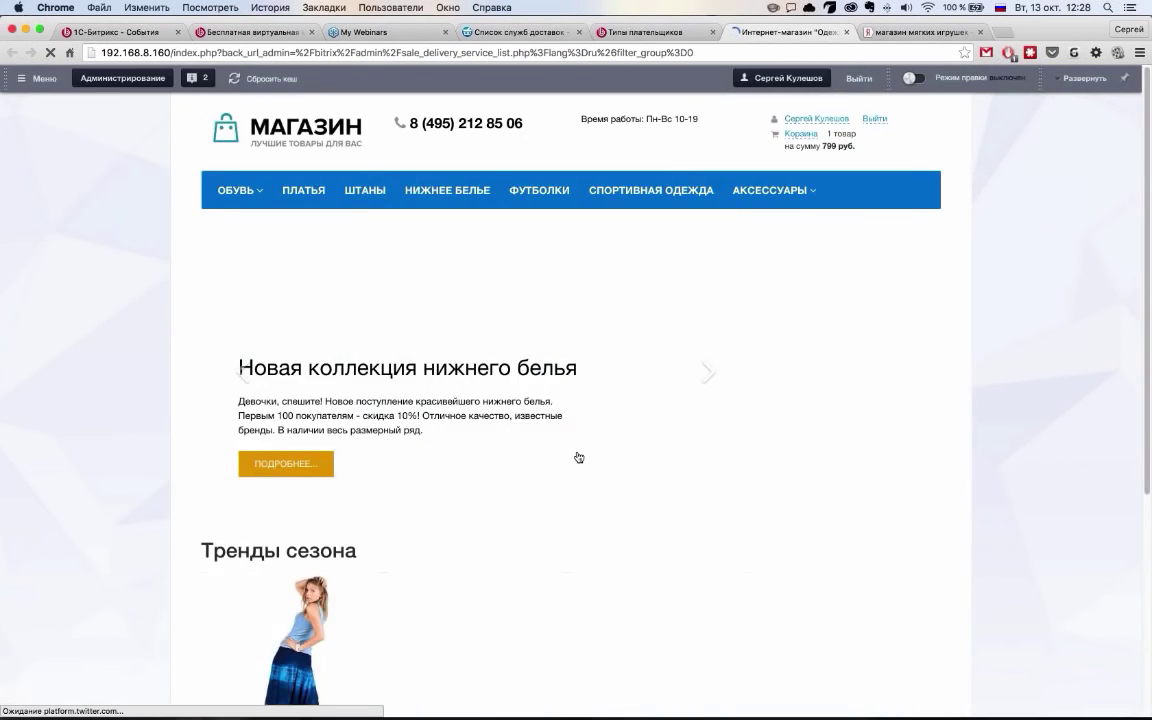
scroll(577, 456, "down", 10)
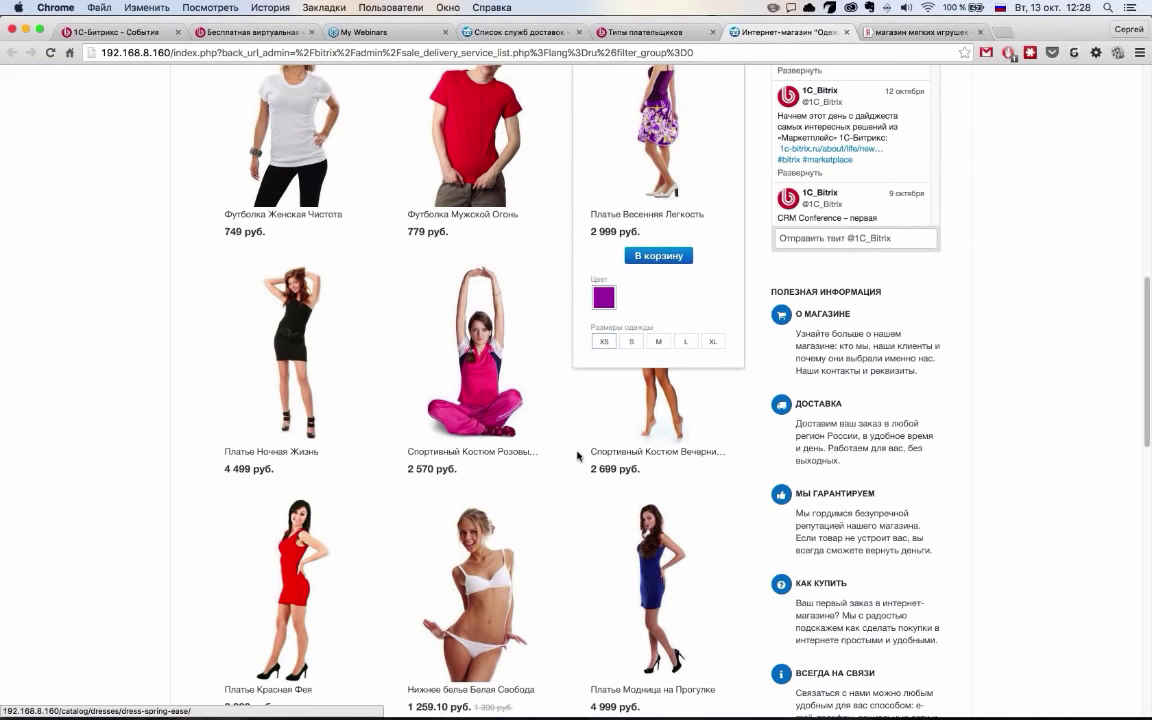
left_click(658, 255)
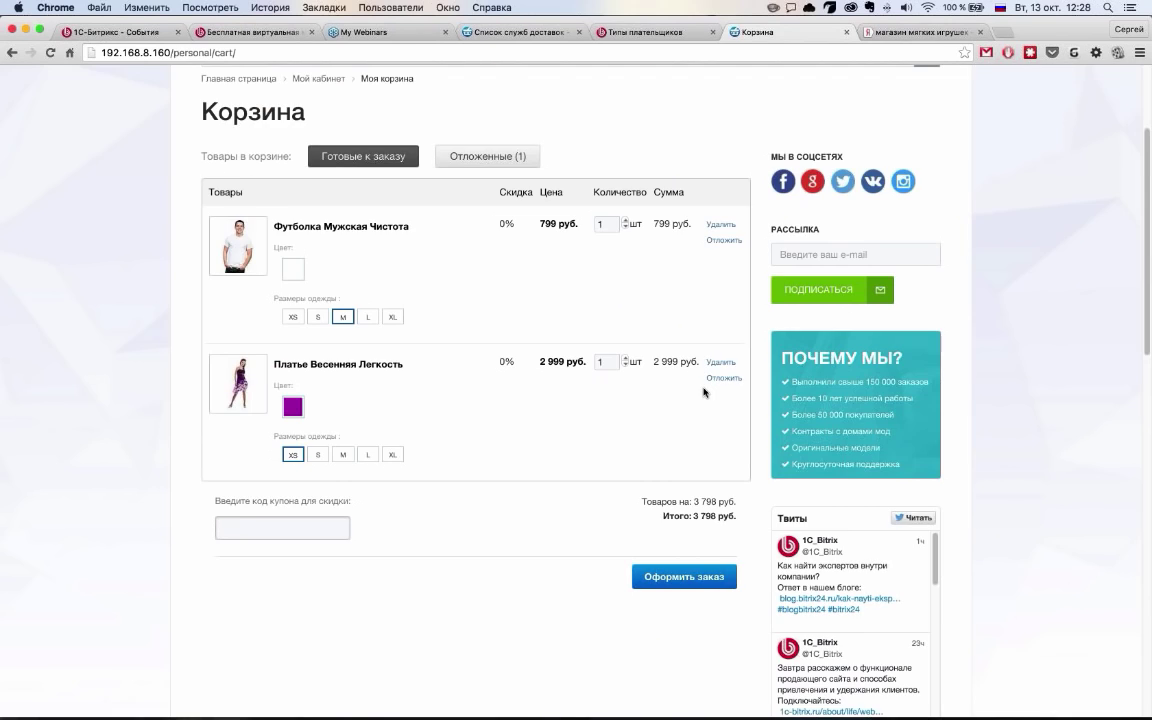
left_click(685, 575)
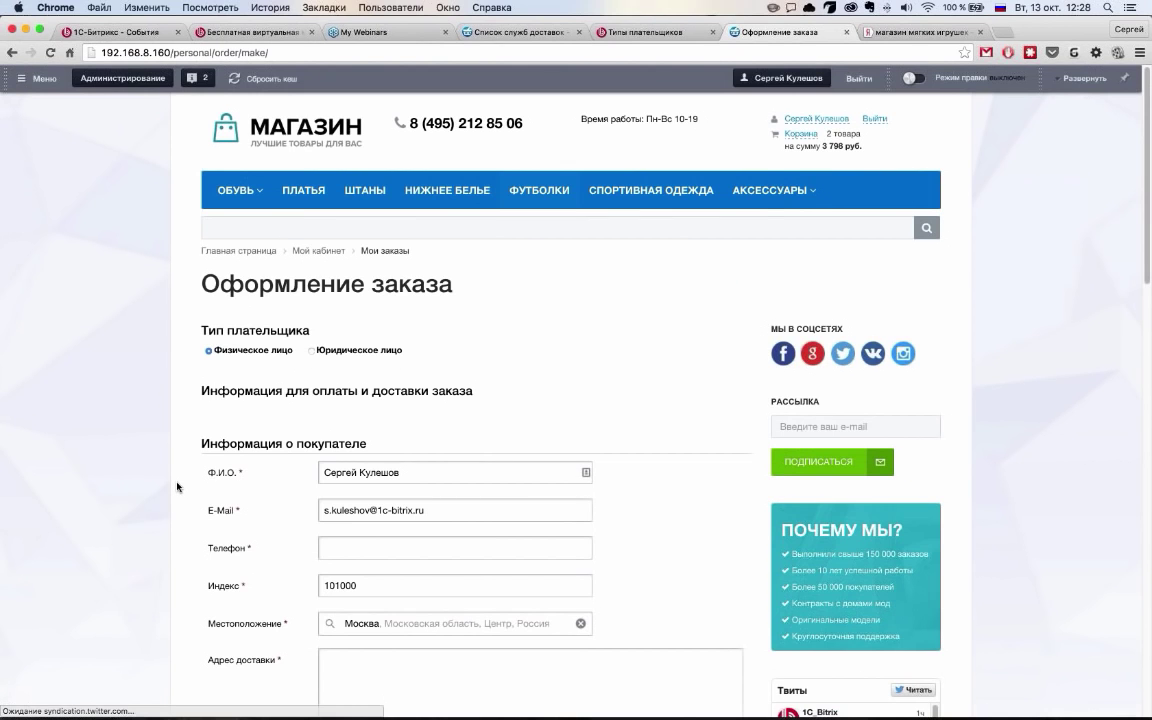
scroll(177, 487, "down", 5)
triple_click(697, 371)
left_click(700, 372)
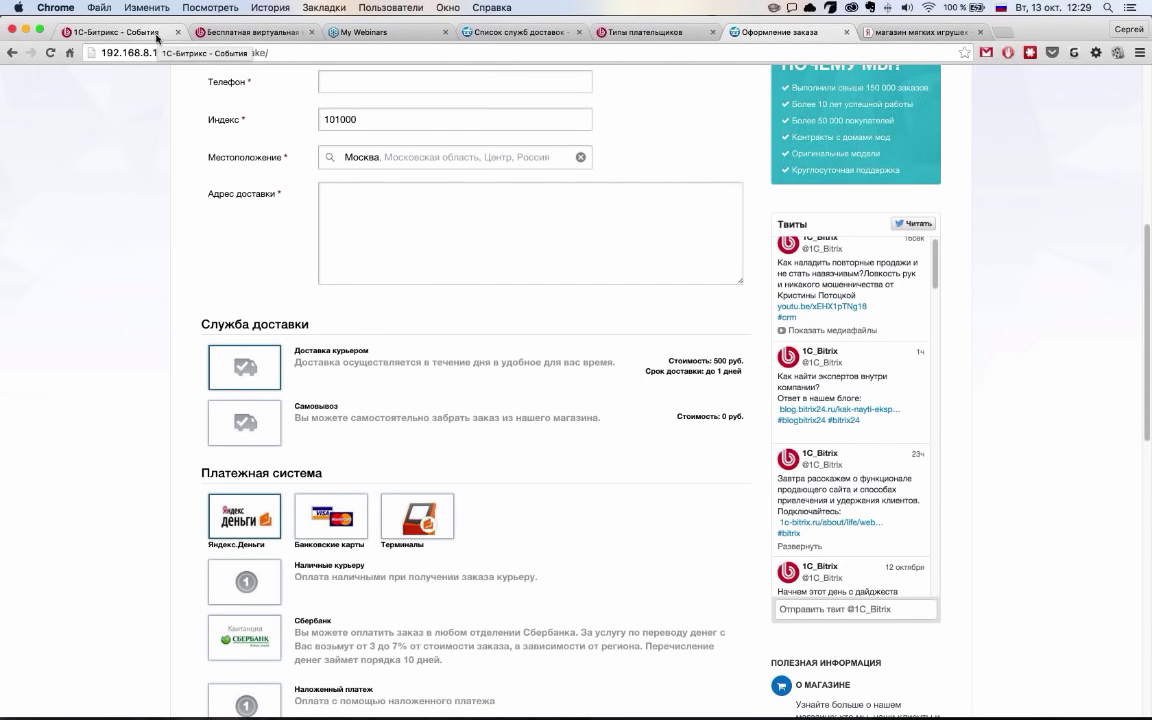
On the 1С-Битрикс events page, filter the free webinar search to Мобильное приложение
left_click(157, 38)
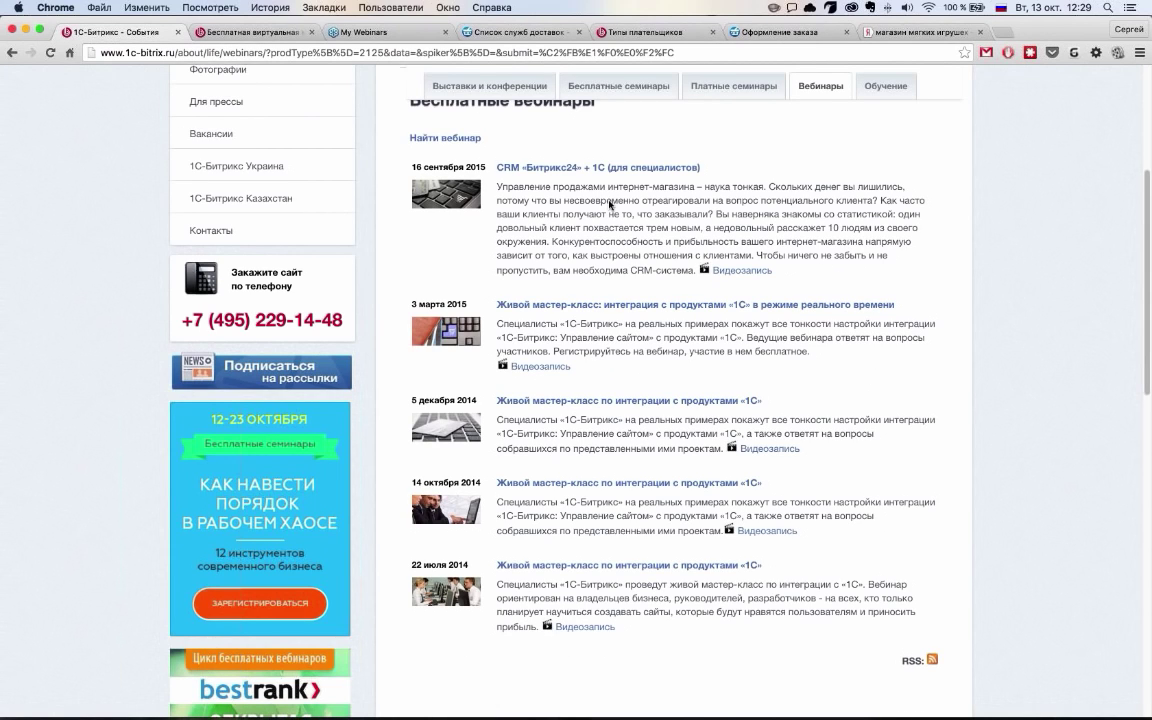
scroll(609, 205, "up", 5)
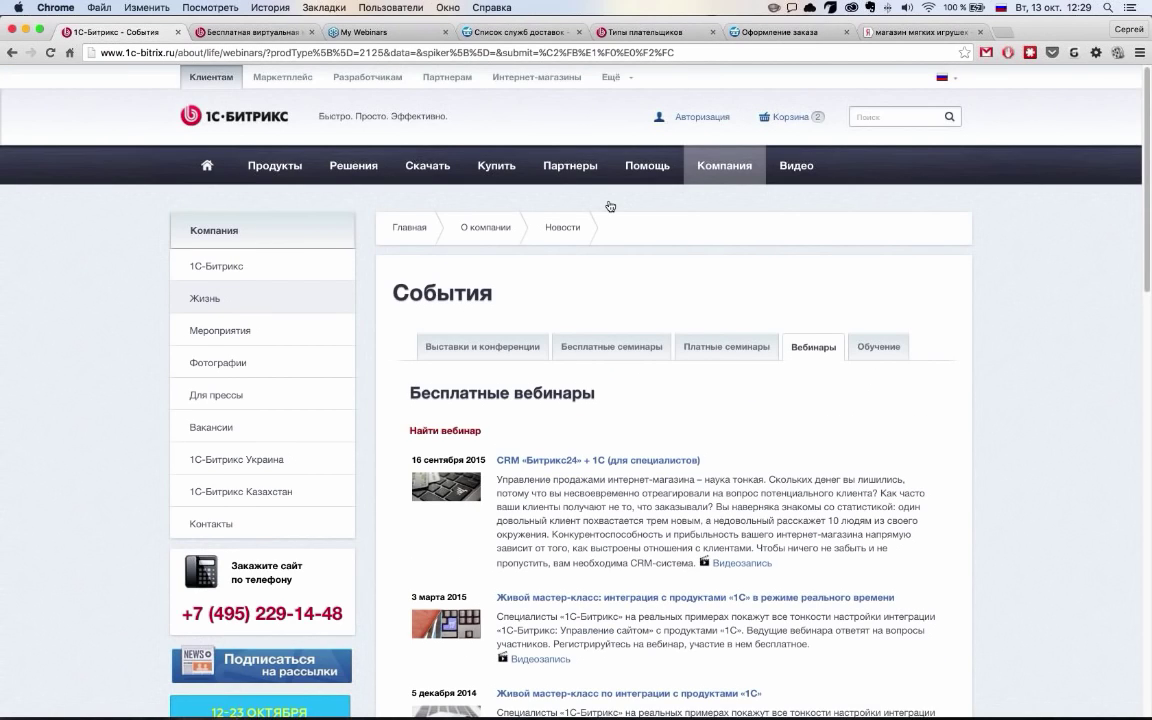
left_click(445, 430)
scroll(614, 475, "down", 2)
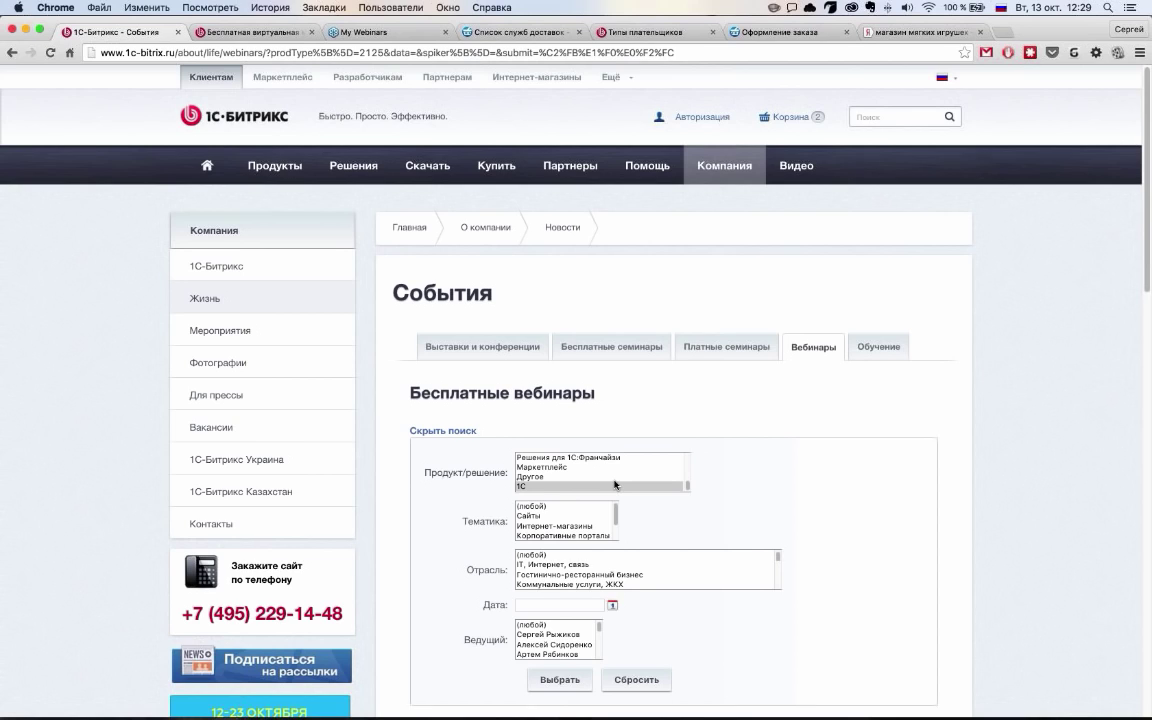
scroll(614, 484, "up", 1)
scroll(615, 484, "down", 3)
left_click(600, 470)
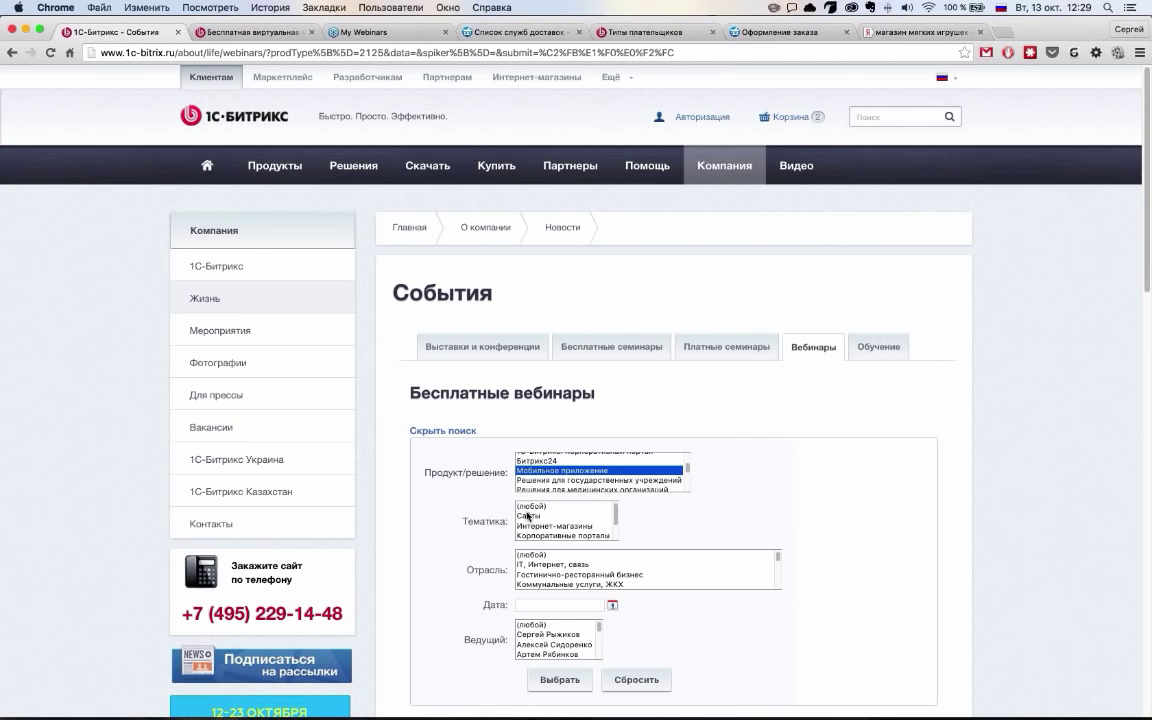
Browse the Мобильное приложение webinar results
scroll(450, 500, "down", 3)
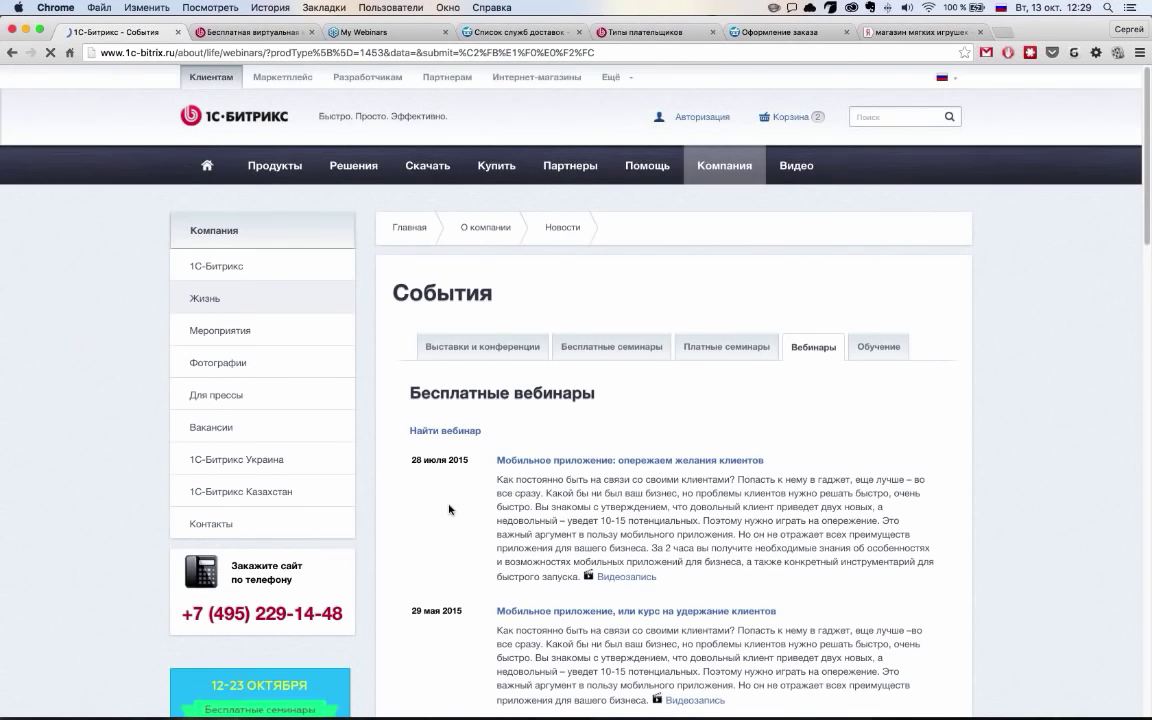
scroll(449, 510, "down", 4)
scroll(759, 421, "down", 6)
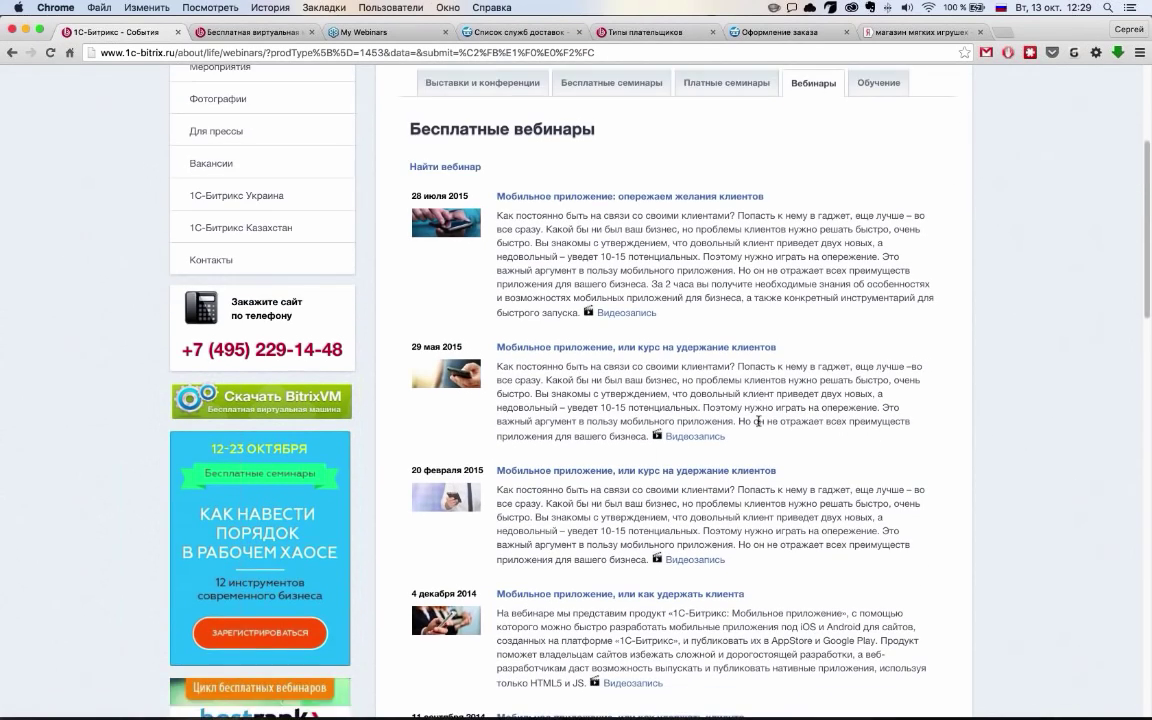
scroll(716, 498, "down", 3)
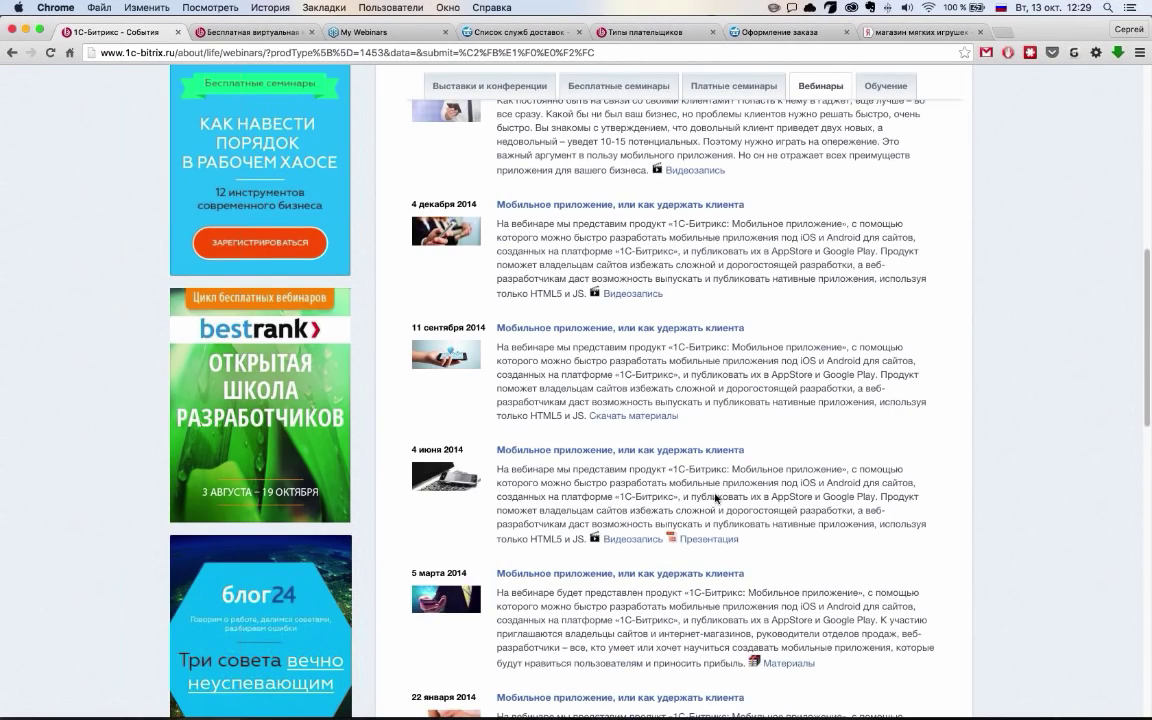
scroll(716, 498, "up", 6)
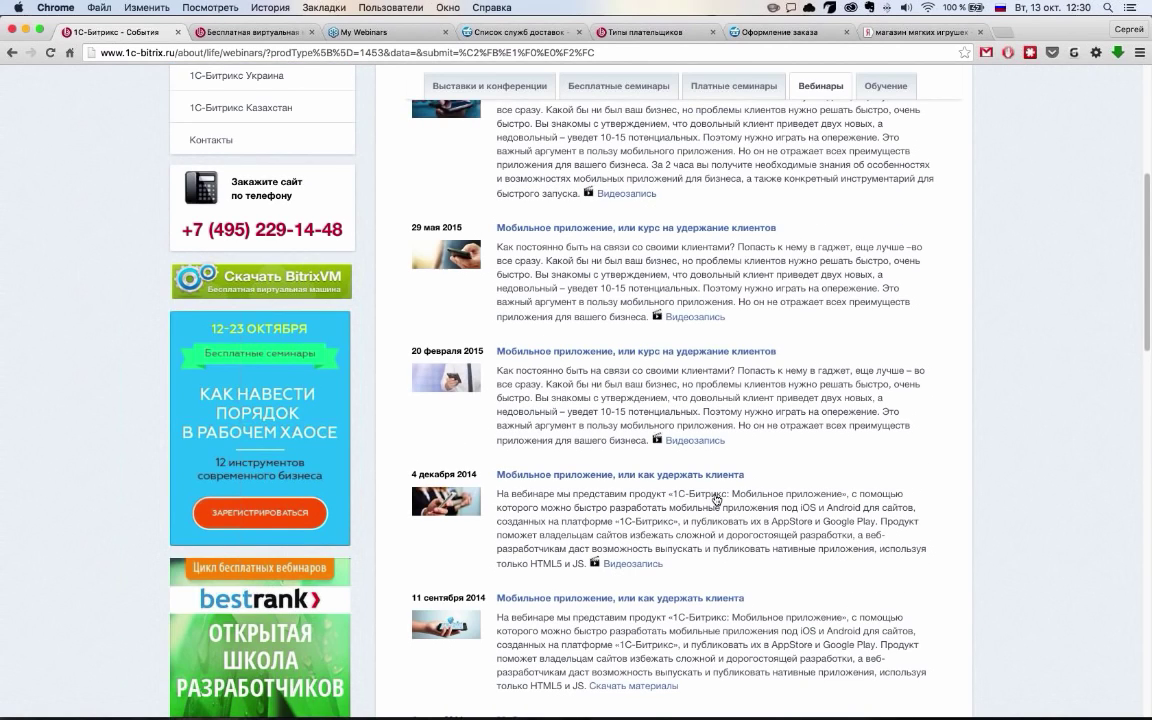
scroll(716, 498, "up", 5)
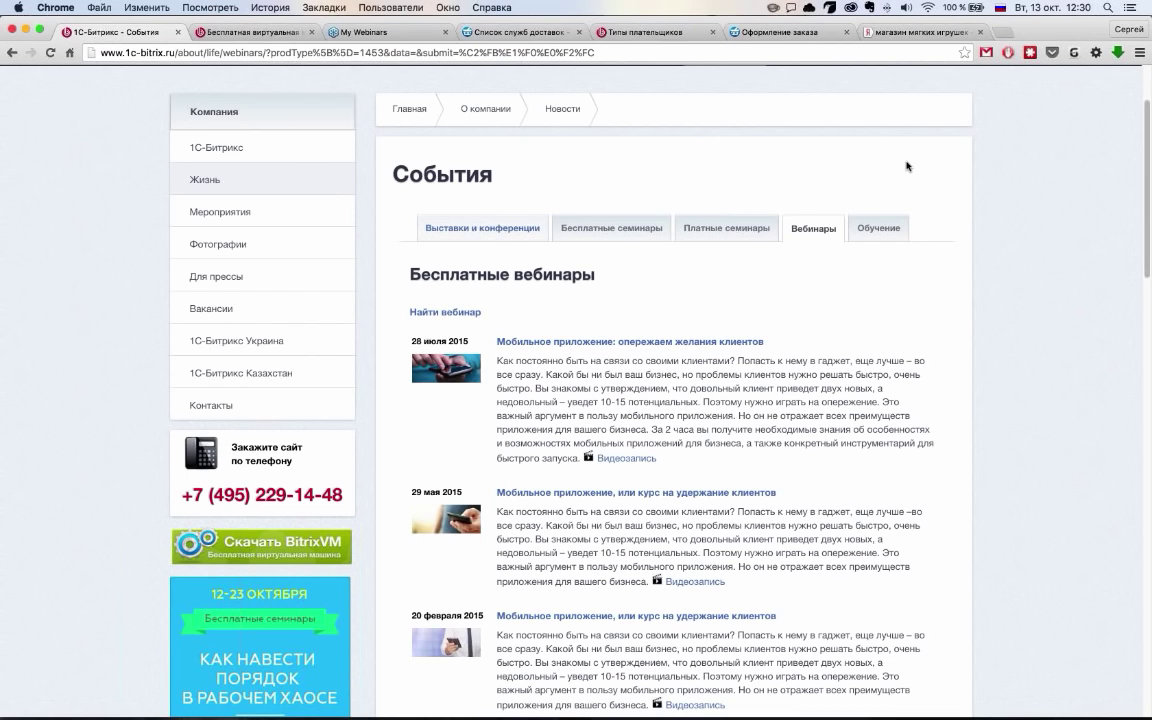
scroll(907, 166, "up", 2)
Return to the store and go to its home page via the МАГАЗИН logo
left_click(785, 32)
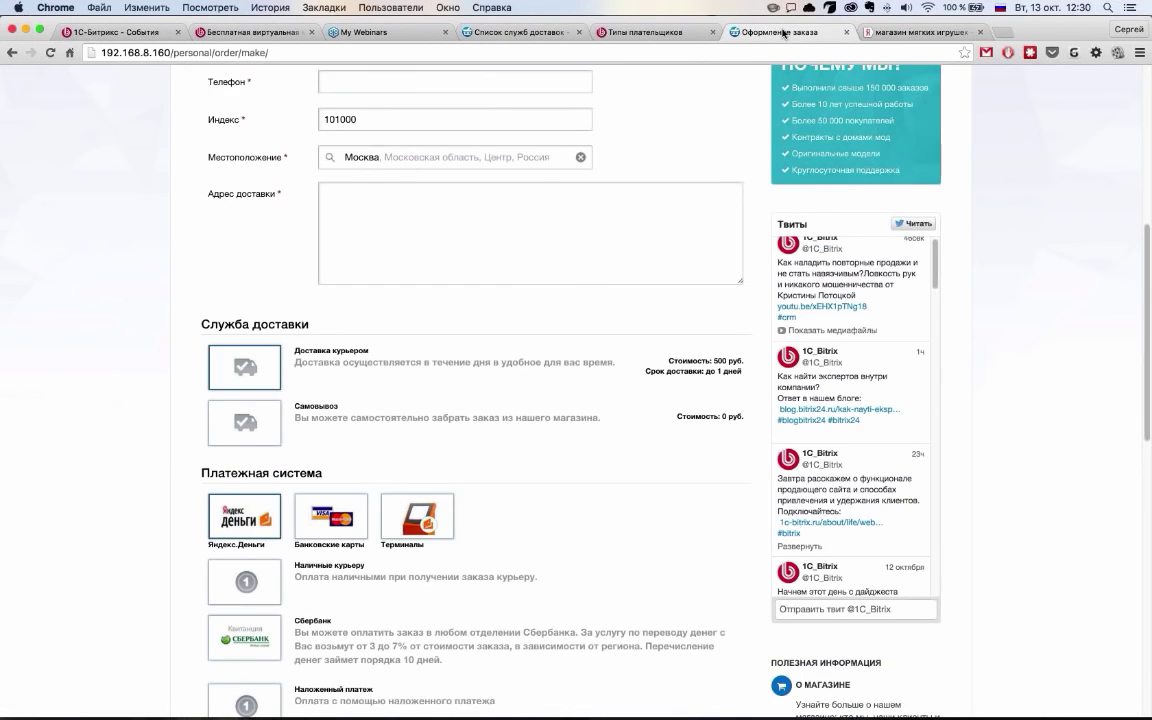
scroll(237, 123, "up", 10)
left_click(237, 123)
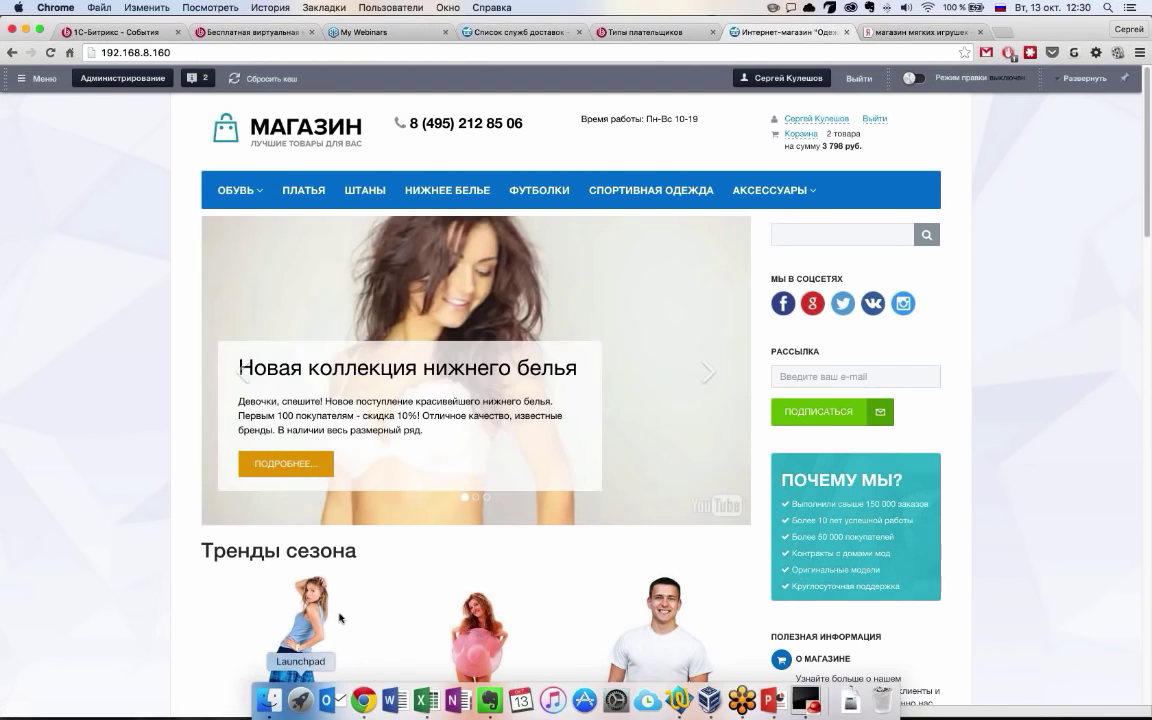
Get Reflector running from Launchpad and postpone its 1.6.7 update with Remind Me Later
left_click(301, 700)
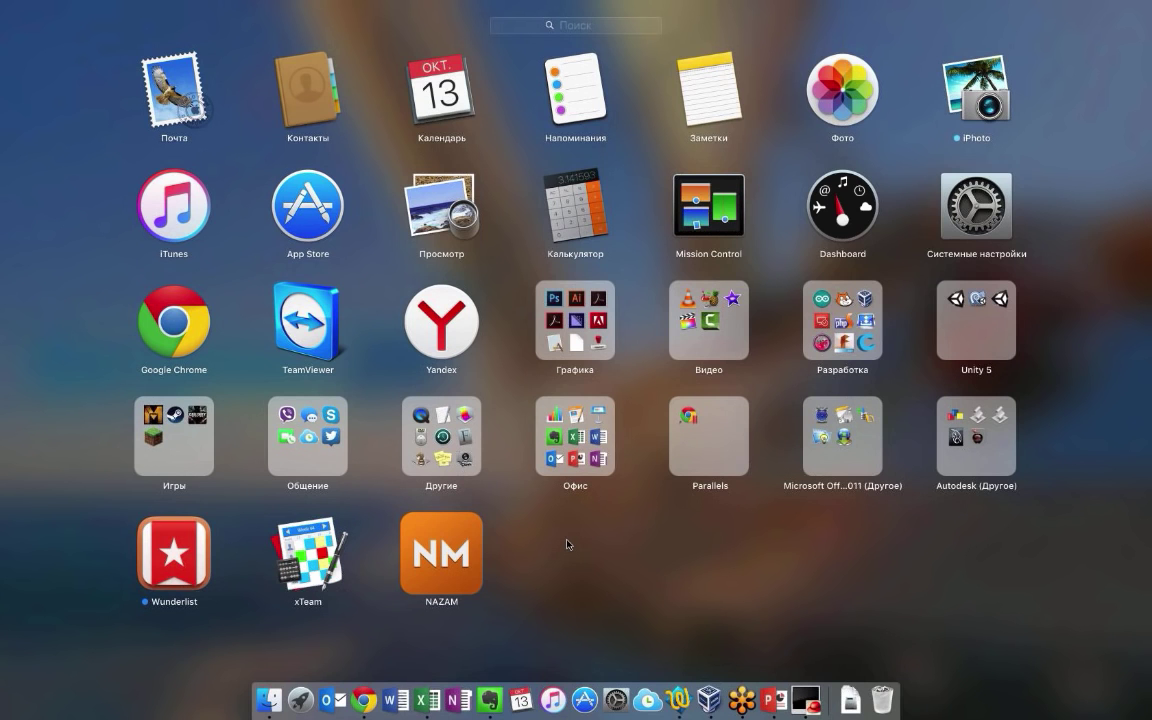
type("к")
key("BackSpace")
key("Escape")
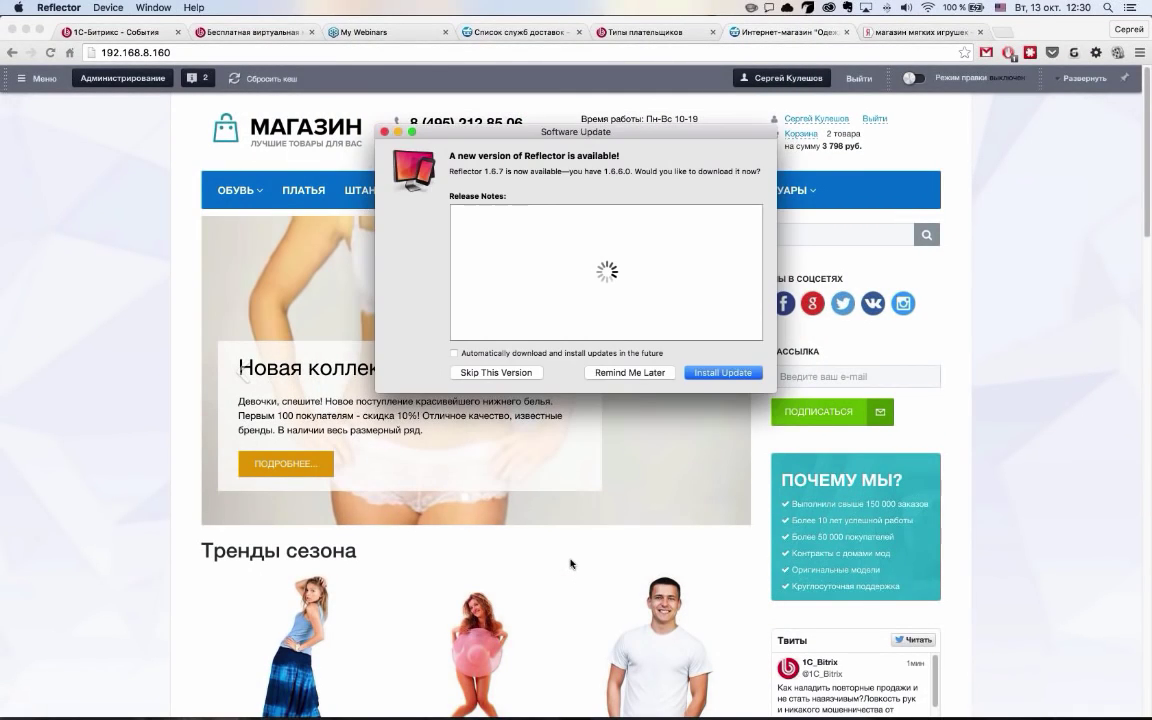
left_click(629, 372)
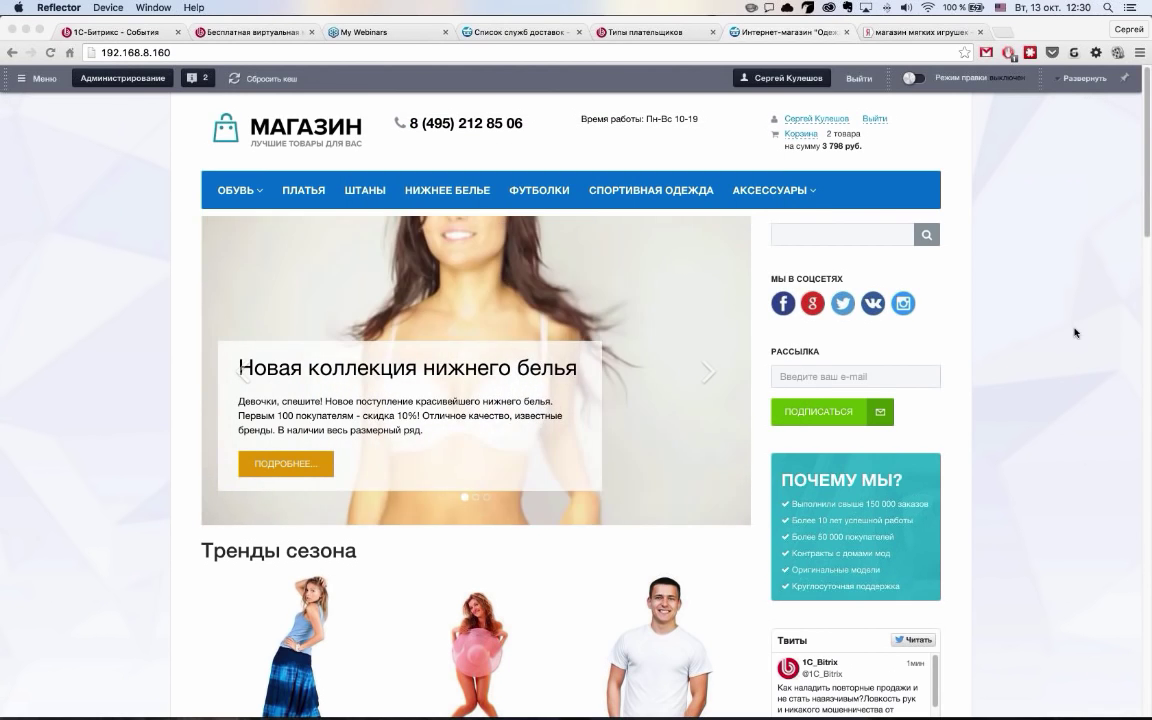
Quit Reflector from its Dock icon menu
left_click(936, 309)
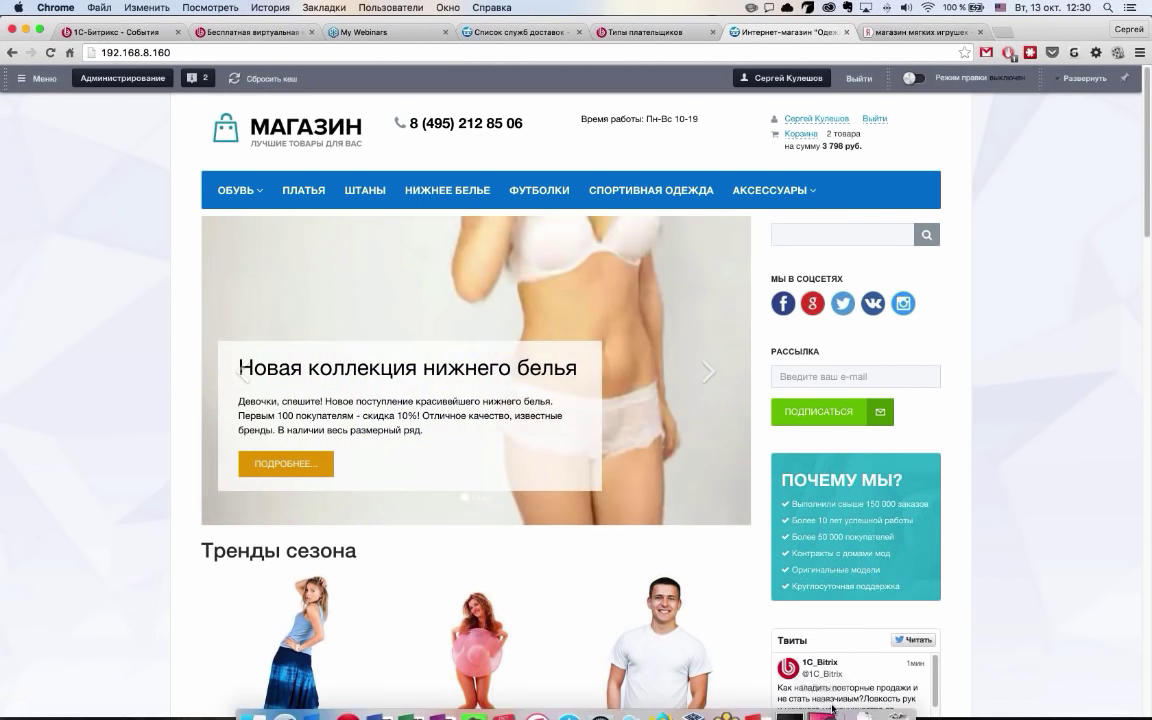
left_click(757, 630)
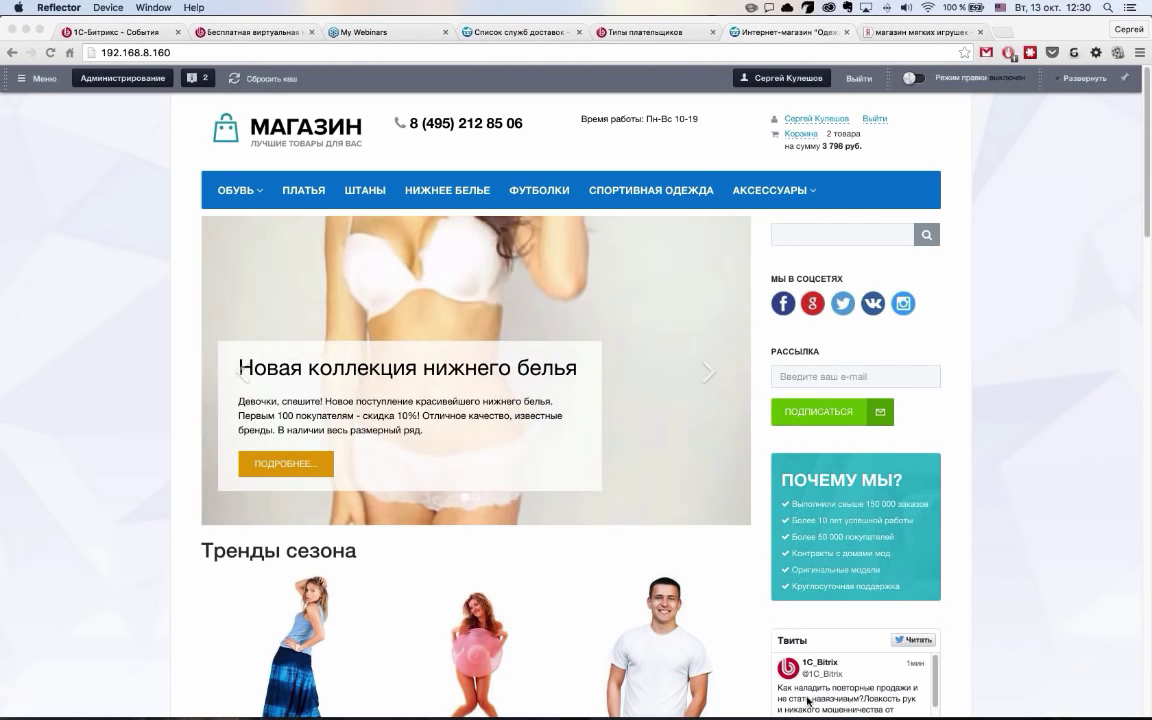
mouse_move(812, 716)
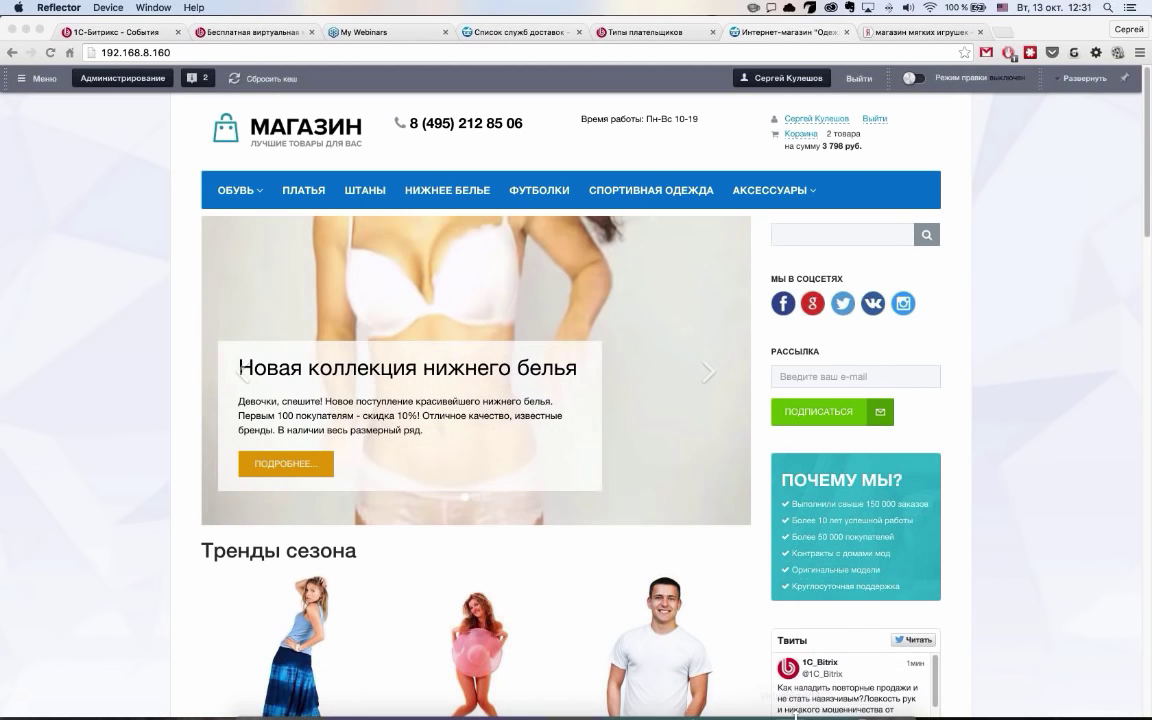
right_click(797, 712)
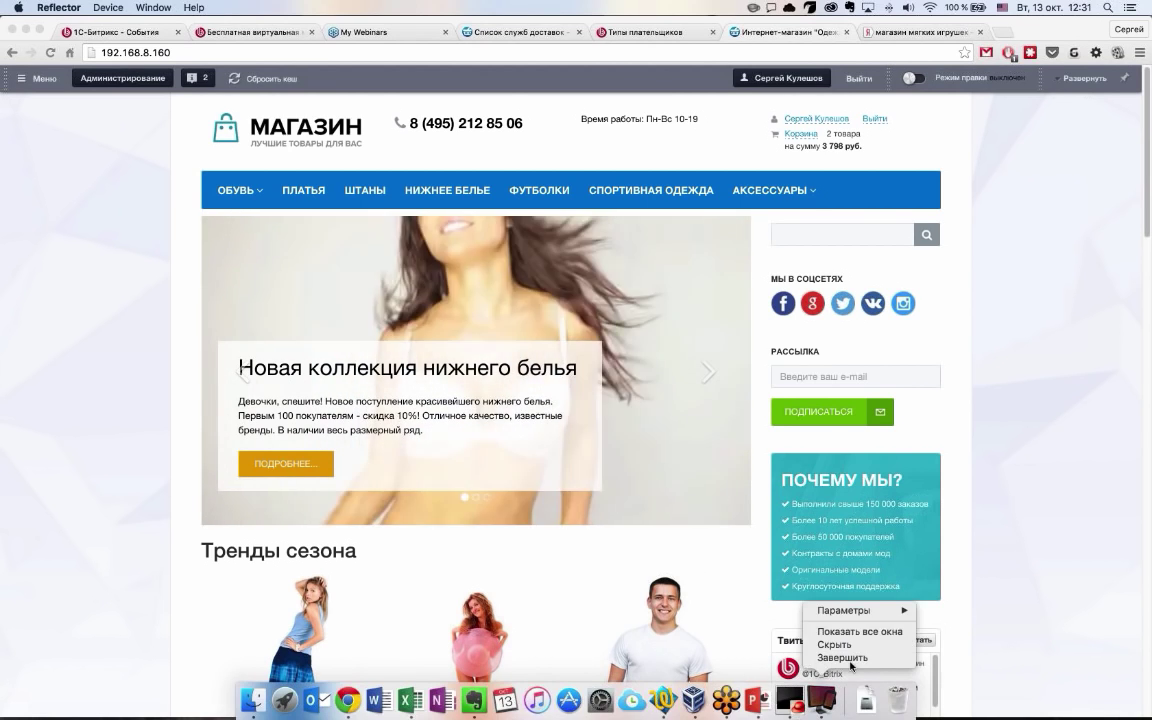
left_click(845, 662)
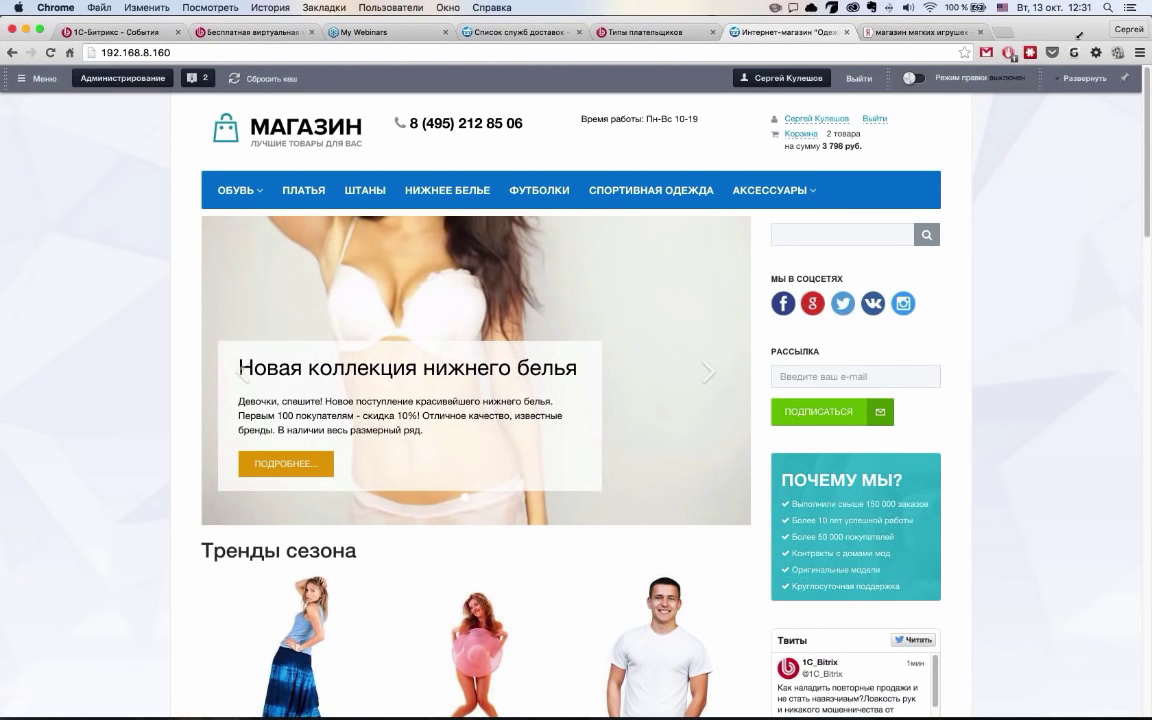
Minimize the porolontechno.ru window and narrow the store window to phone width
left_click_drag(1151, 20, 1049, 20)
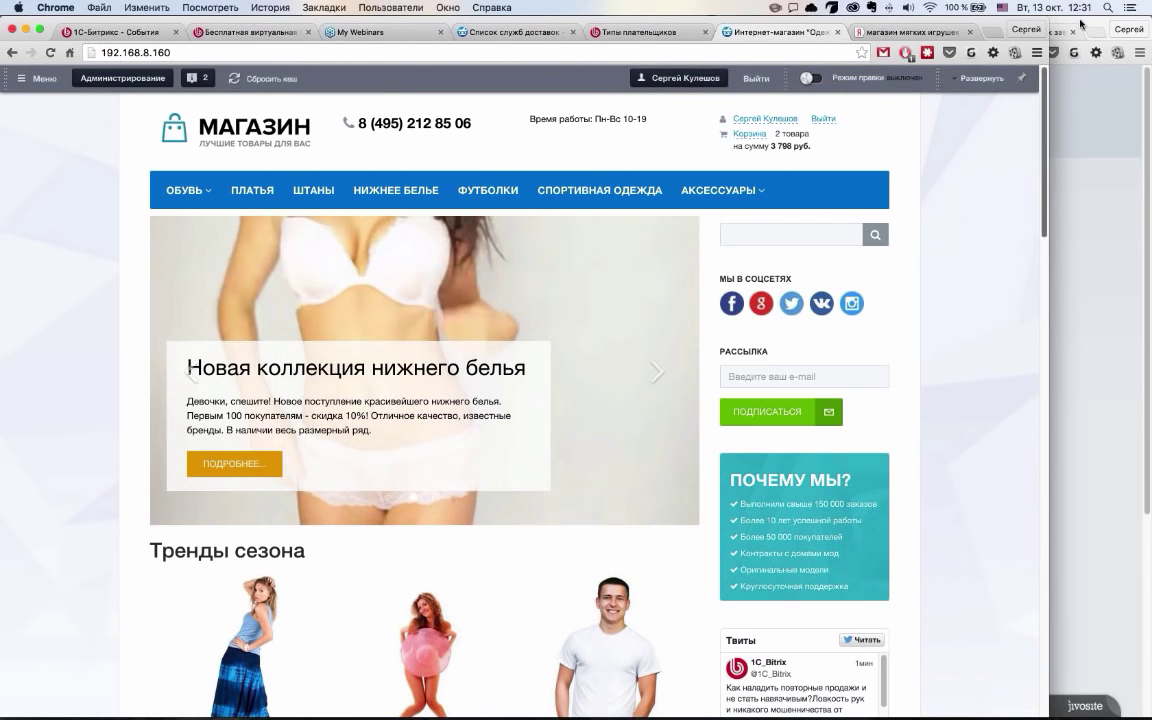
left_click(1075, 450)
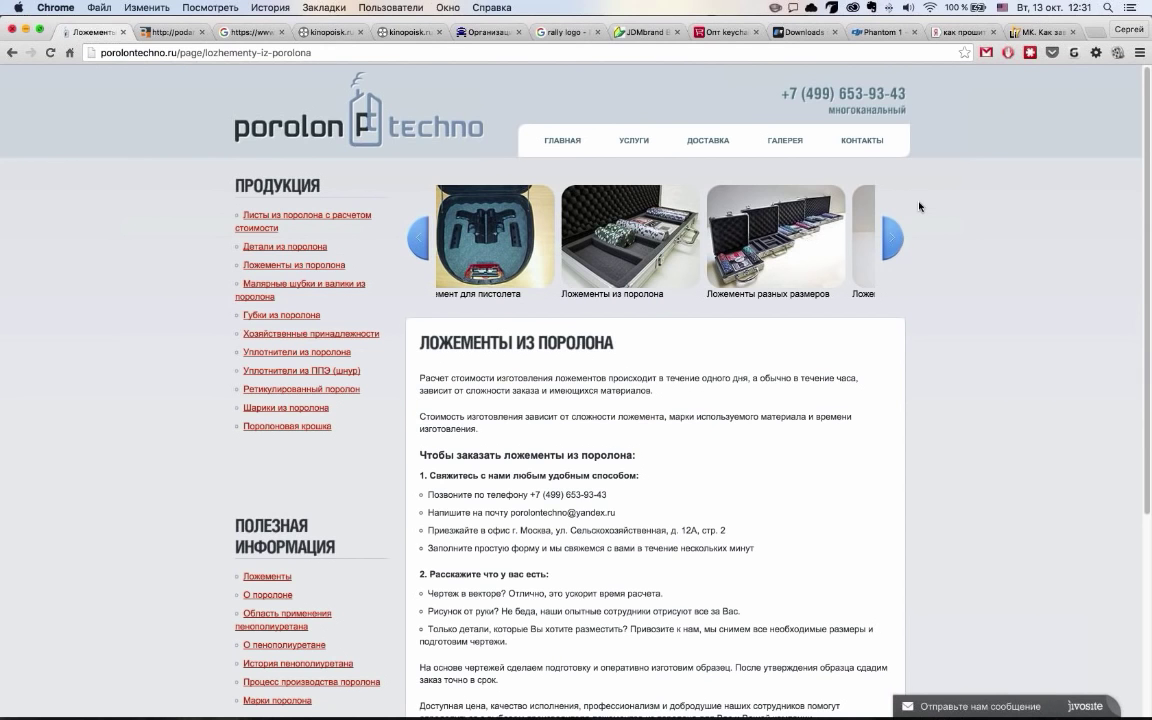
key("super+m")
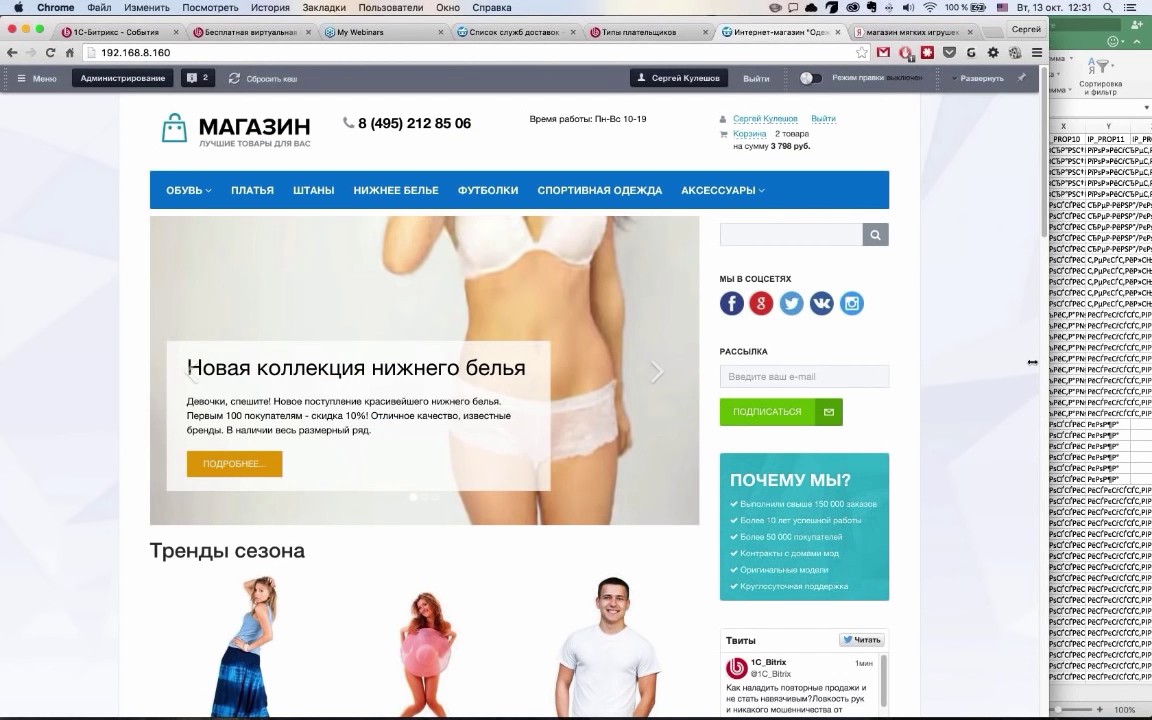
left_click_drag(1032, 362, 874, 376)
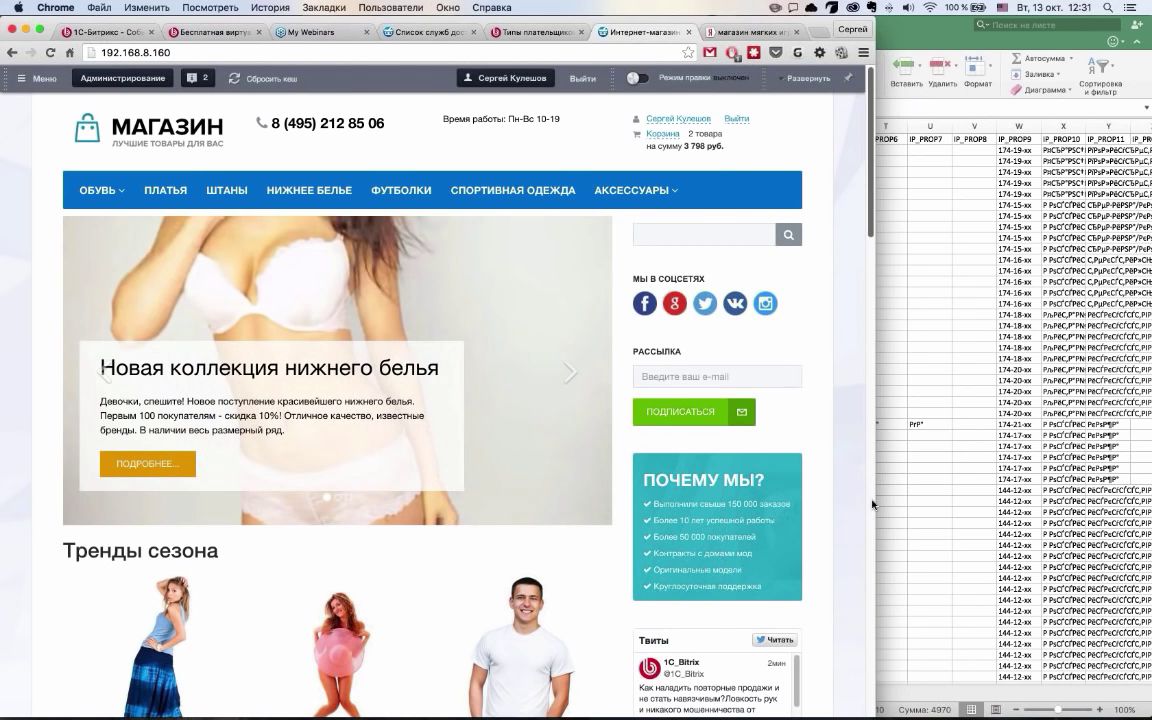
scroll(551, 516, "down", 5)
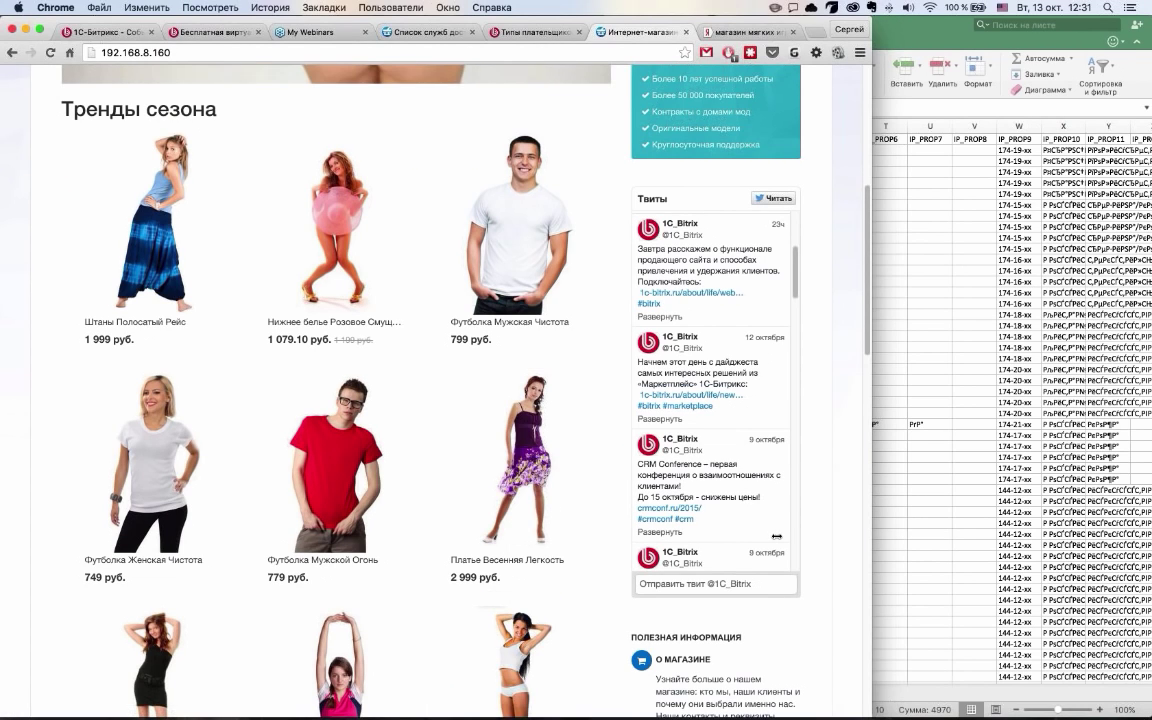
left_click_drag(776, 536, 274, 500)
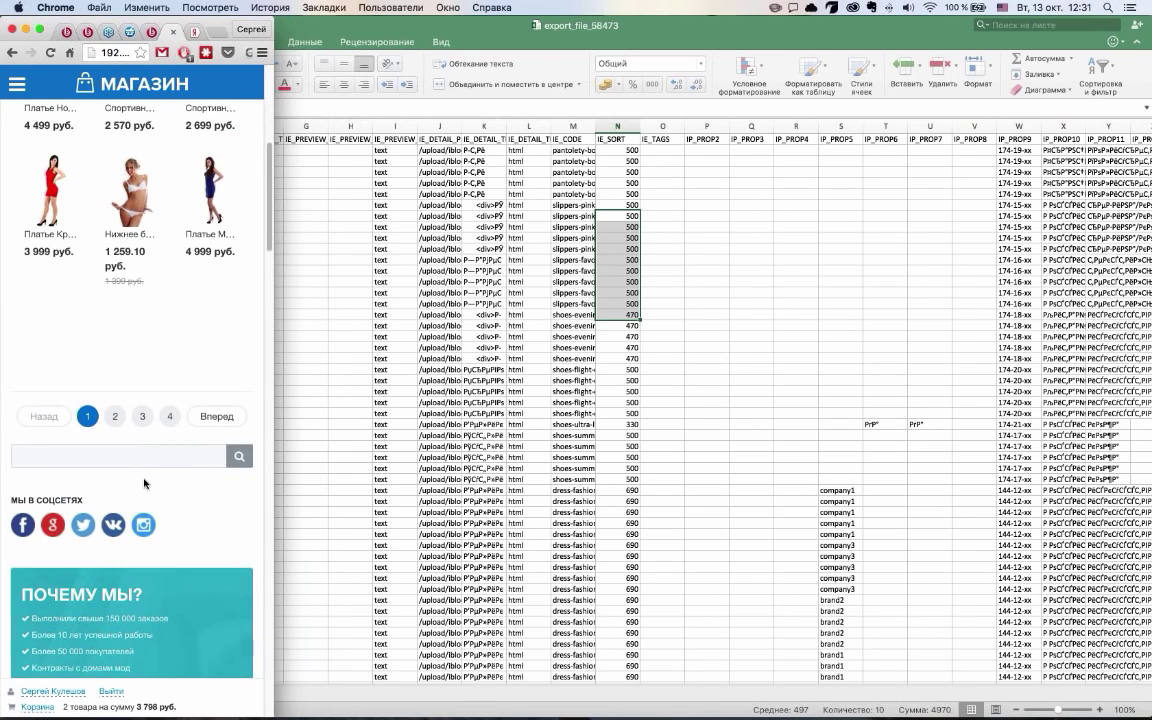
Scroll through the store's phone-width home page layout
scroll(145, 484, "up", 5)
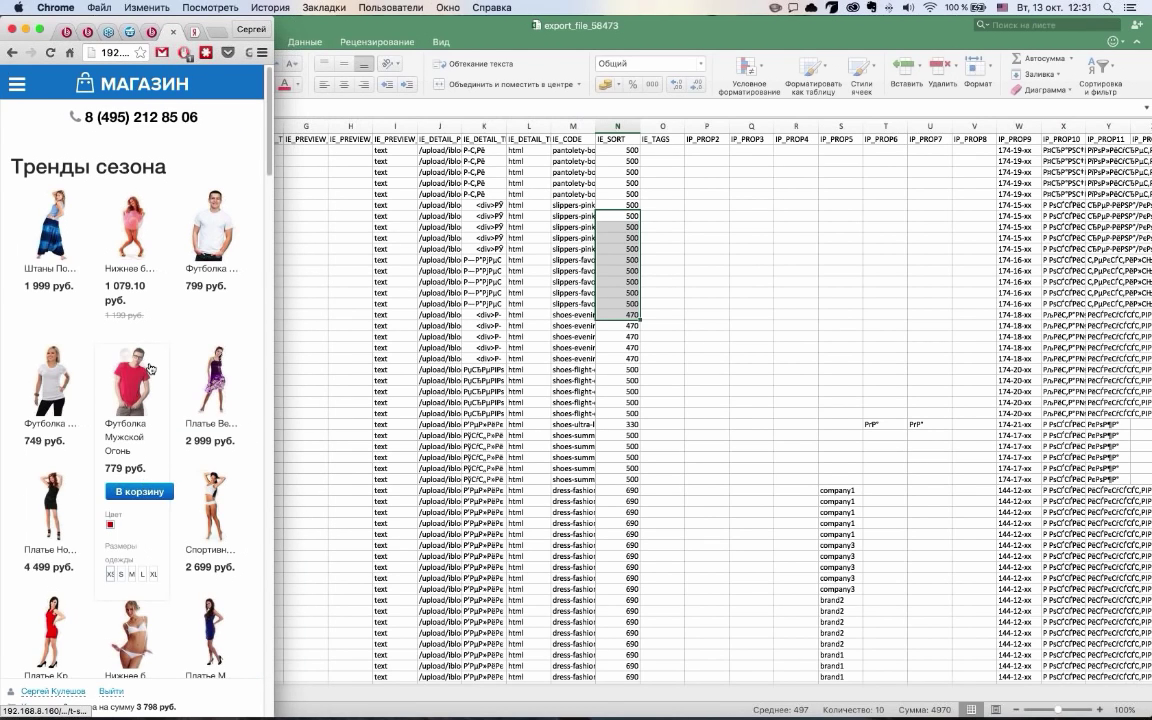
scroll(160, 419, "down", 5)
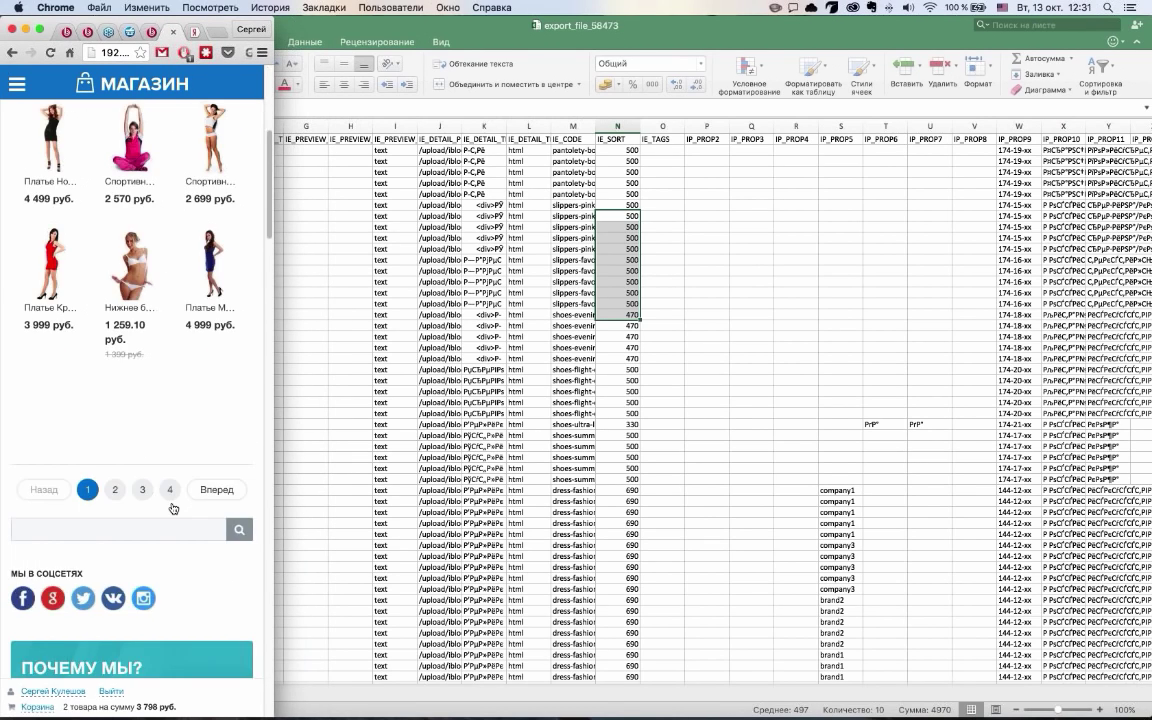
scroll(172, 510, "down", 3)
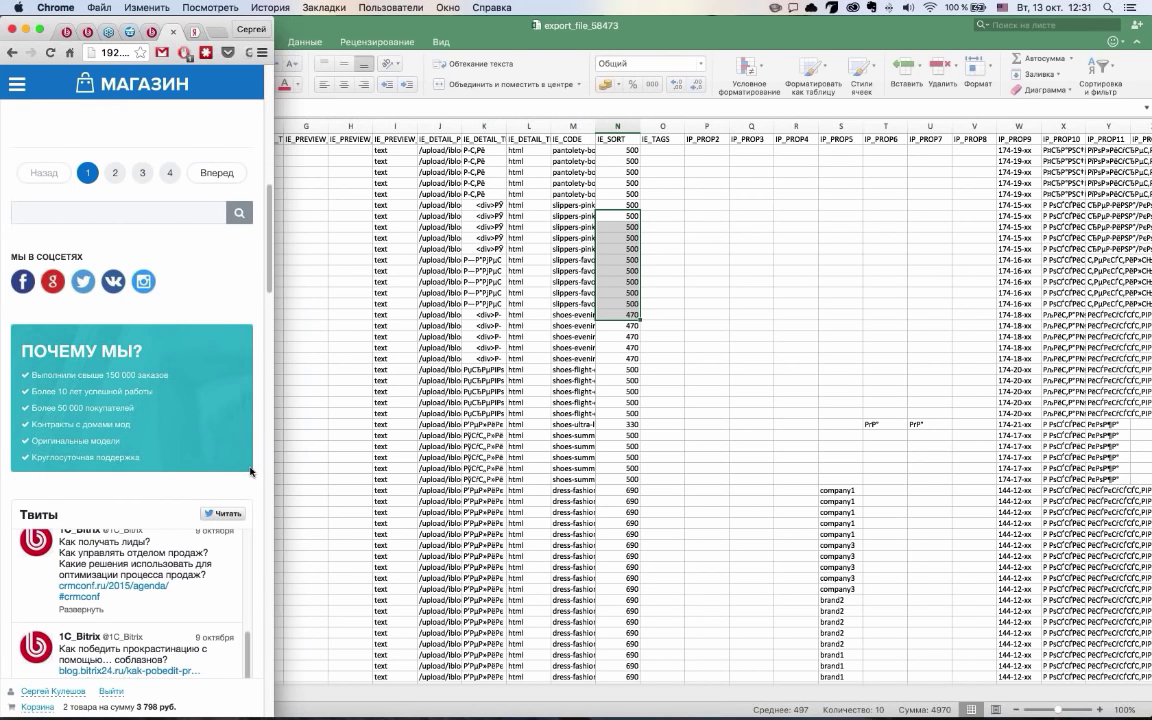
scroll(251, 472, "down", 10)
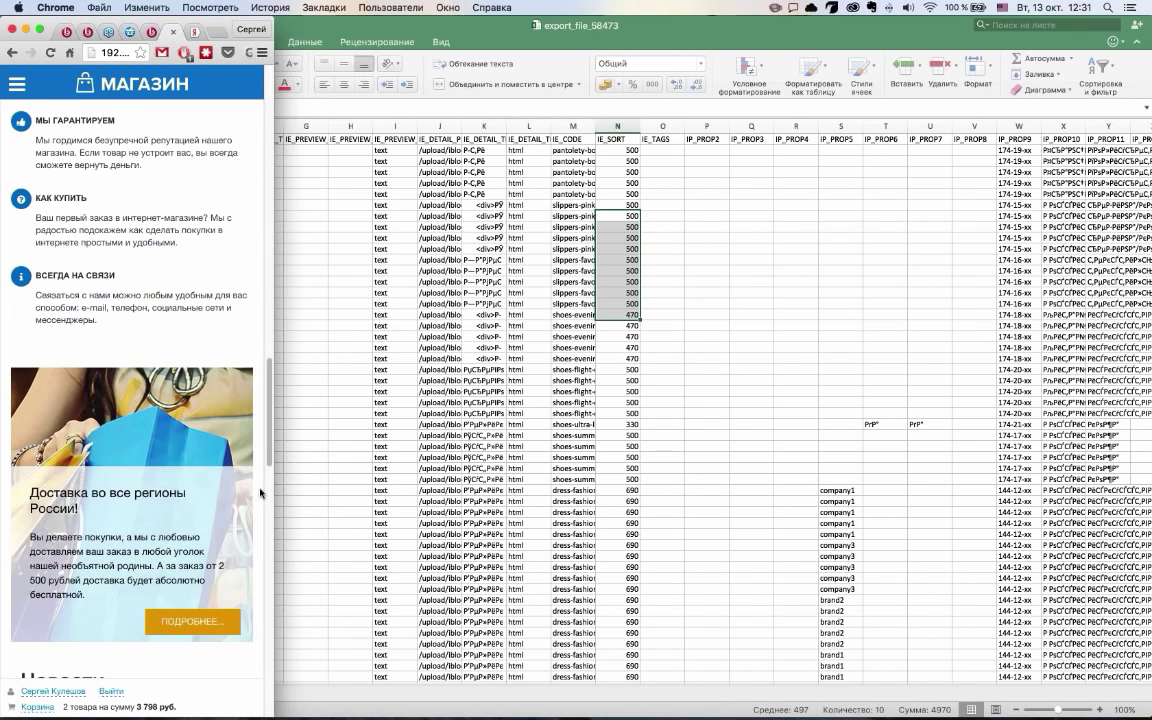
scroll(260, 492, "down", 3)
scroll(243, 198, "up", 20)
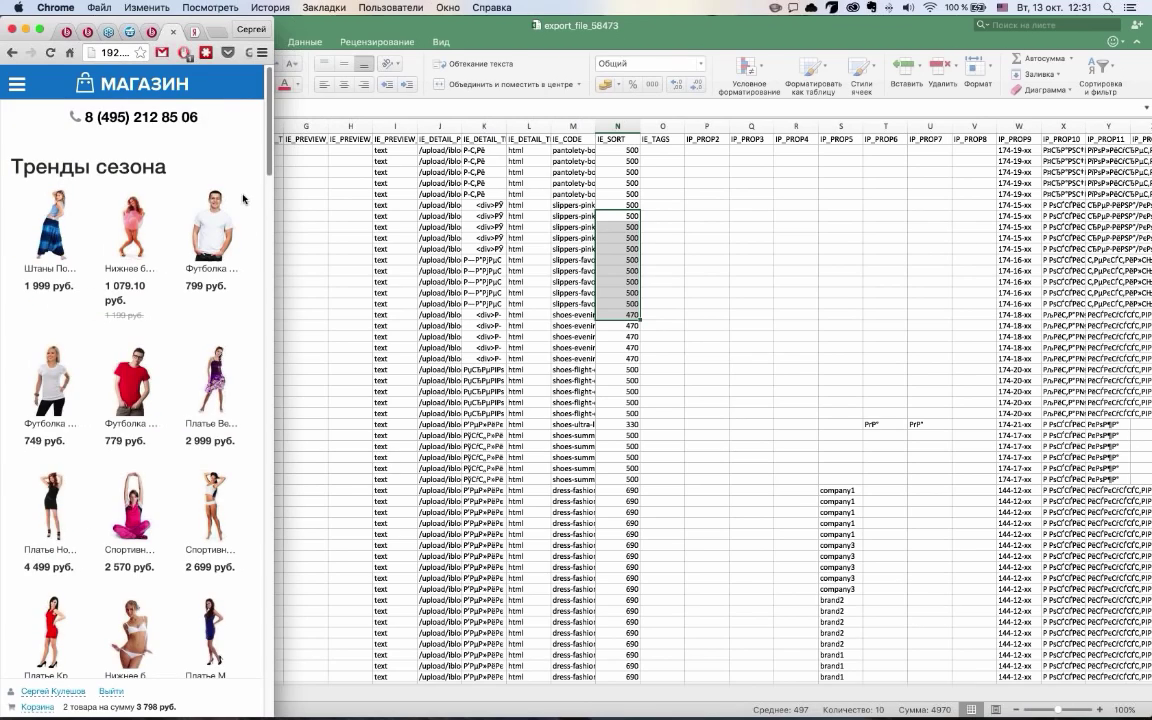
Scroll past the Тренды сезона grid, return to the top, and open the hamburger menu
mouse_move(50, 380)
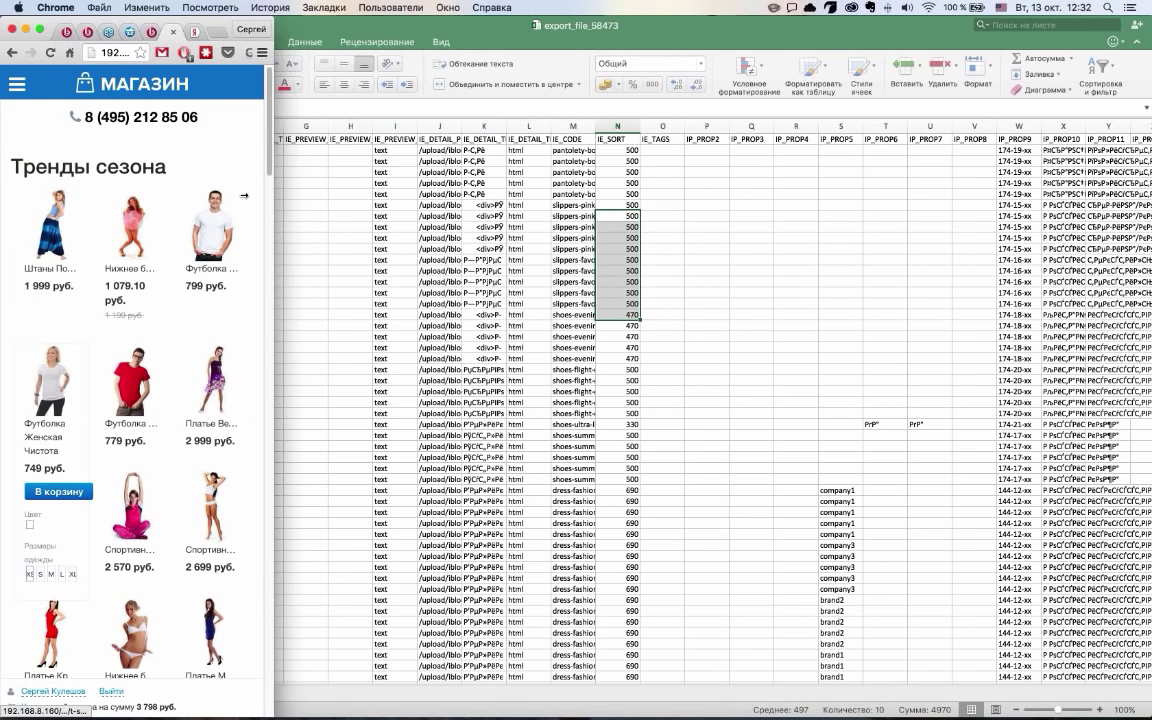
scroll(243, 195, "down", 15)
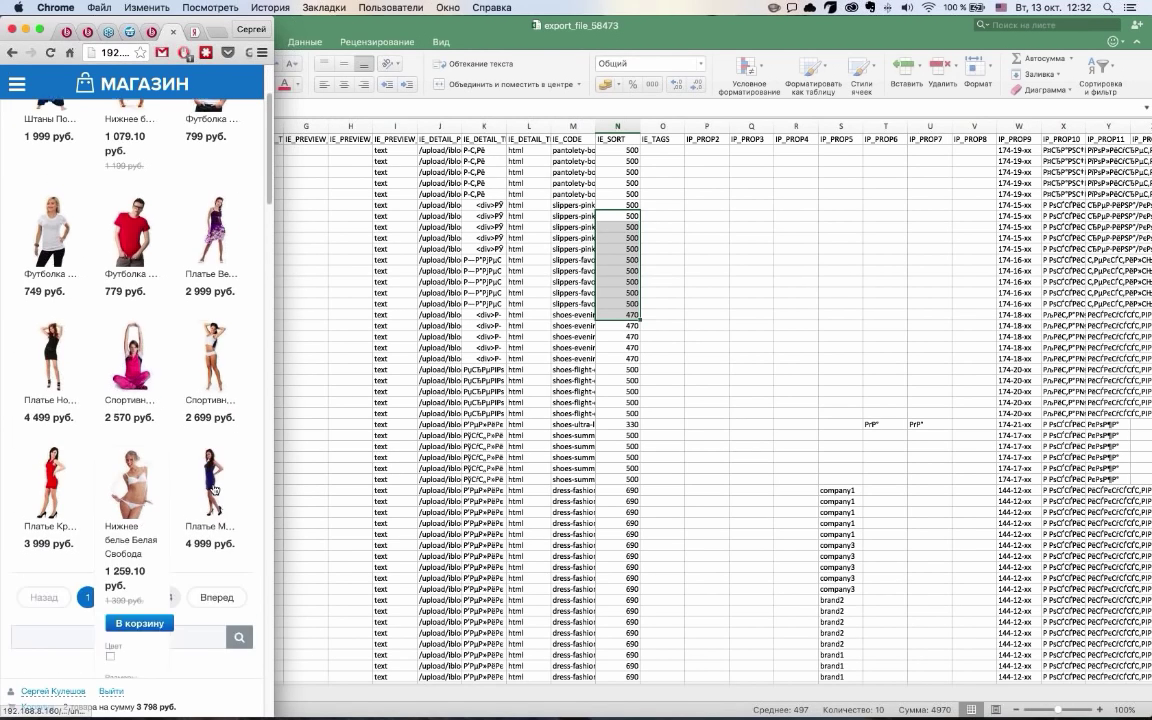
scroll(154, 362, "down", 10)
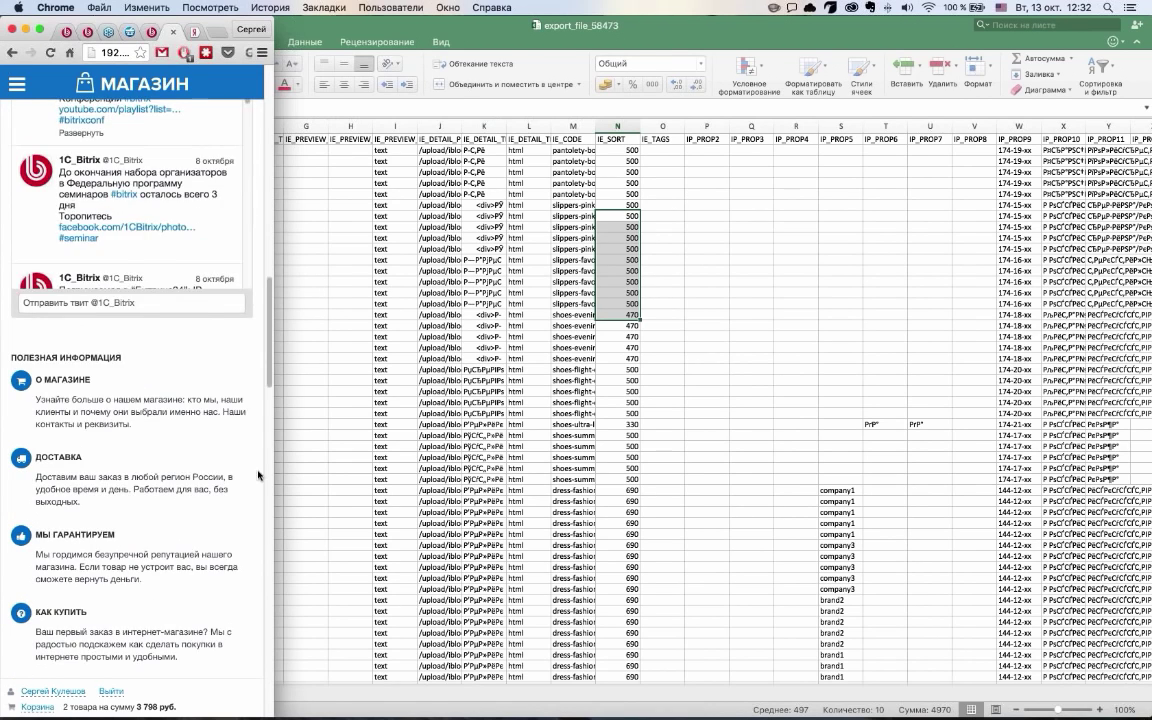
scroll(154, 362, "down", 10)
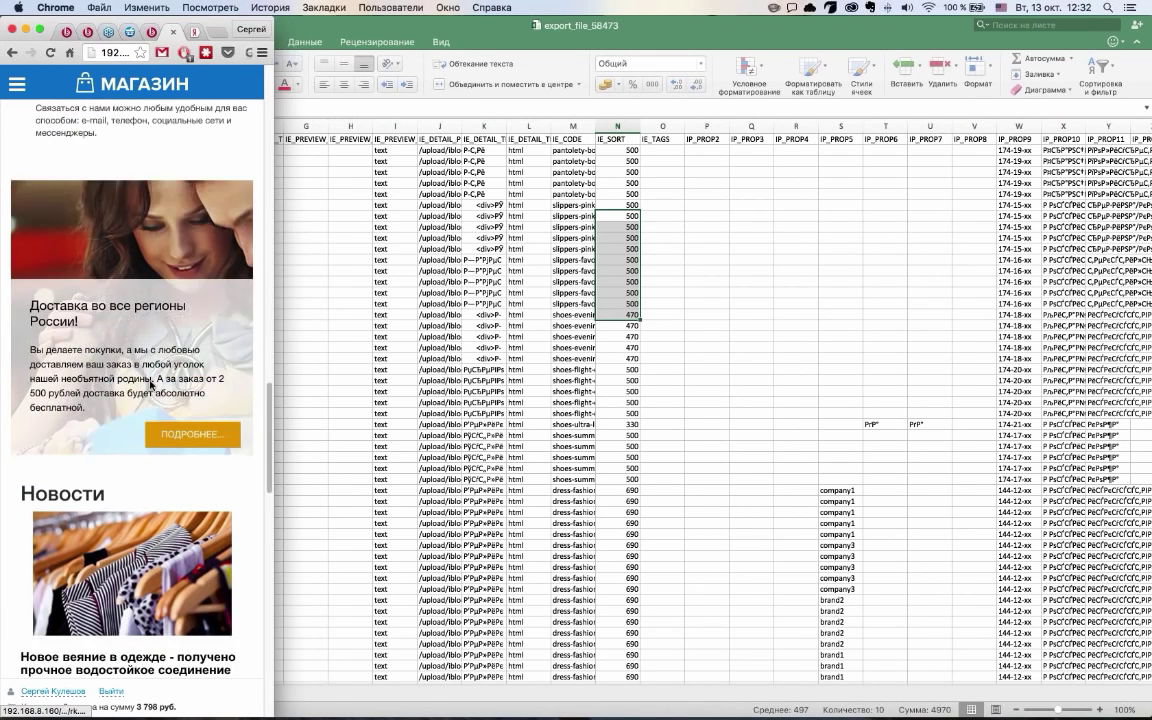
scroll(150, 386, "down", 10)
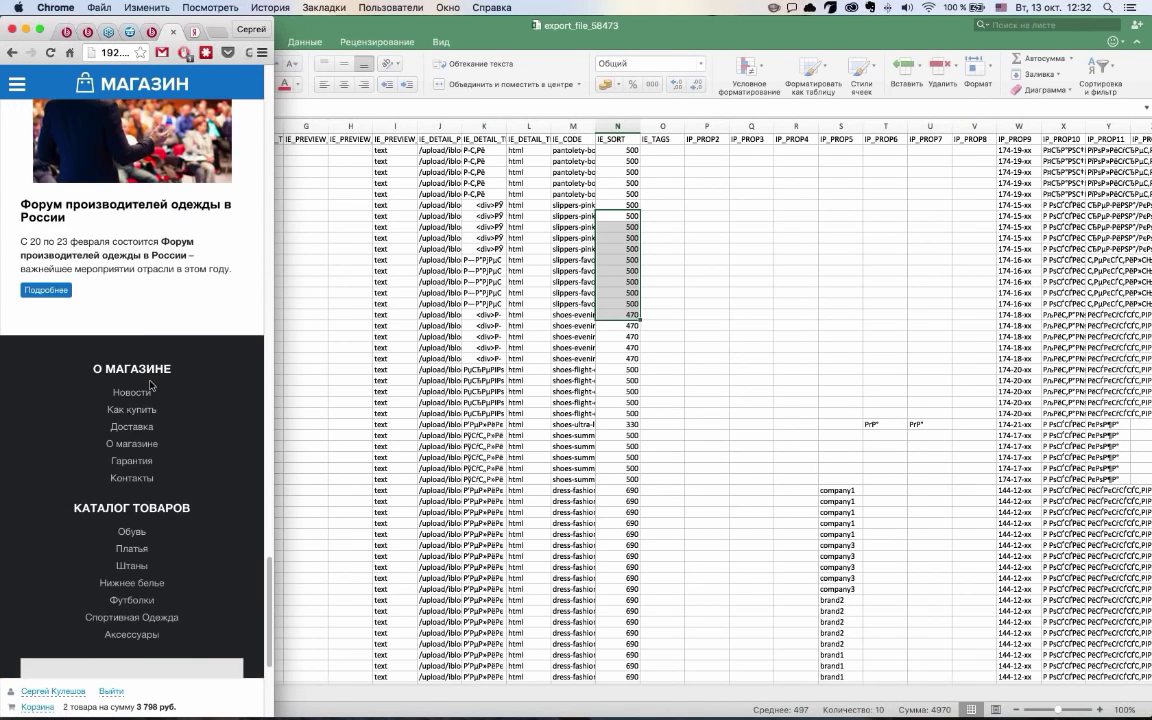
scroll(150, 386, "down", 5)
left_click(148, 478)
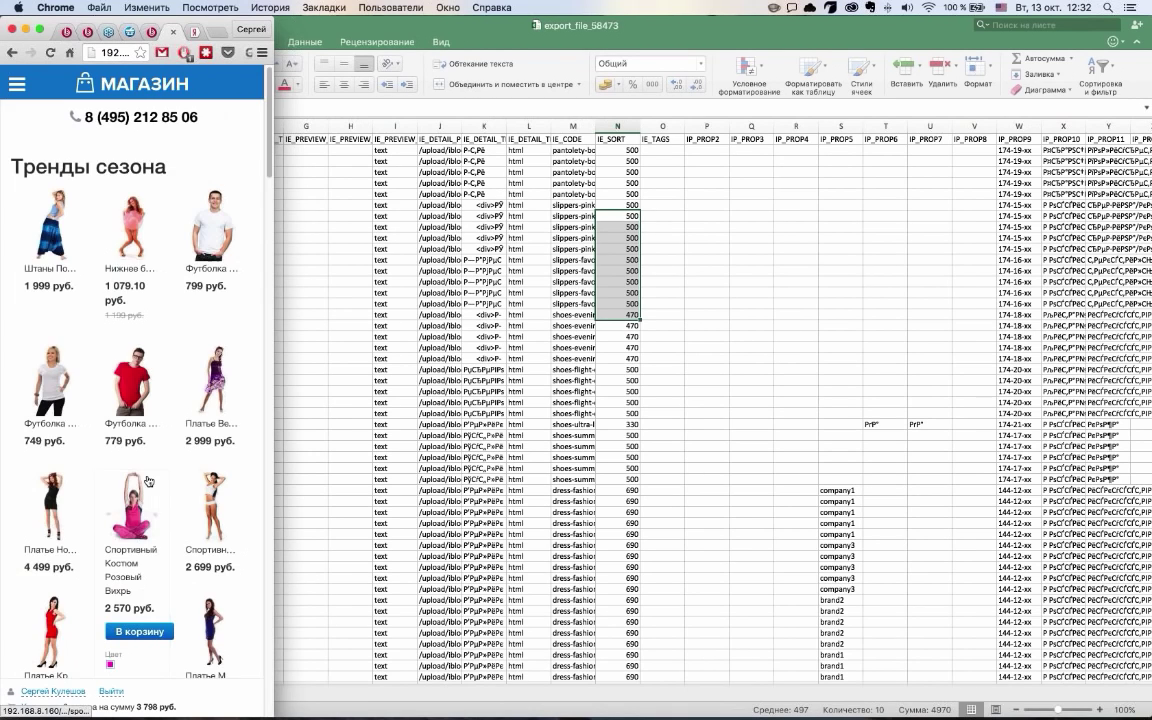
left_click(20, 88)
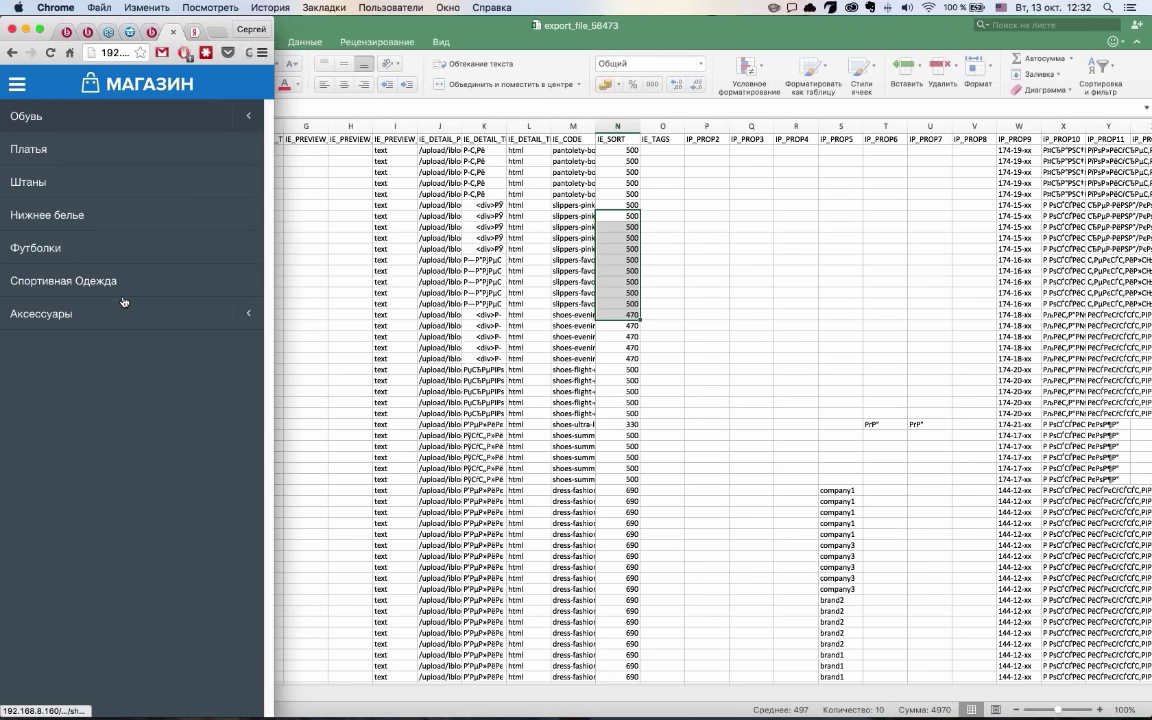
Open the Обувь catalog section from the mobile navigation menu
left_click(17, 84)
left_click(17, 84)
left_click(17, 84)
left_click(17, 84)
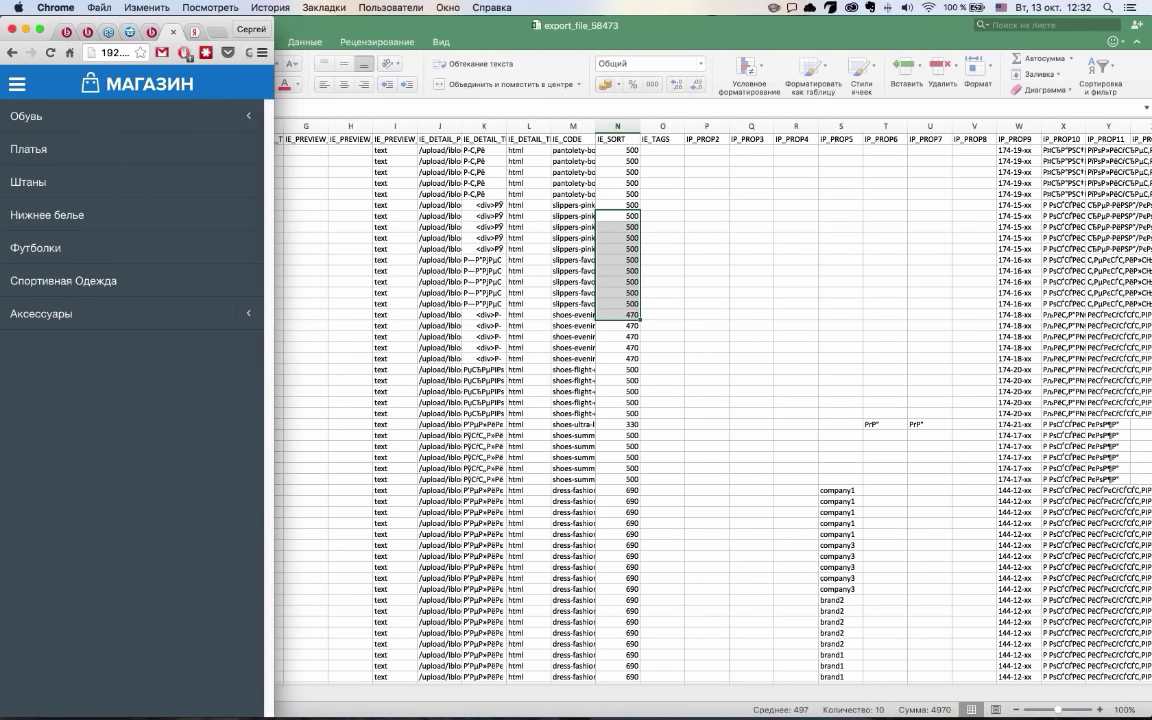
left_click(139, 116)
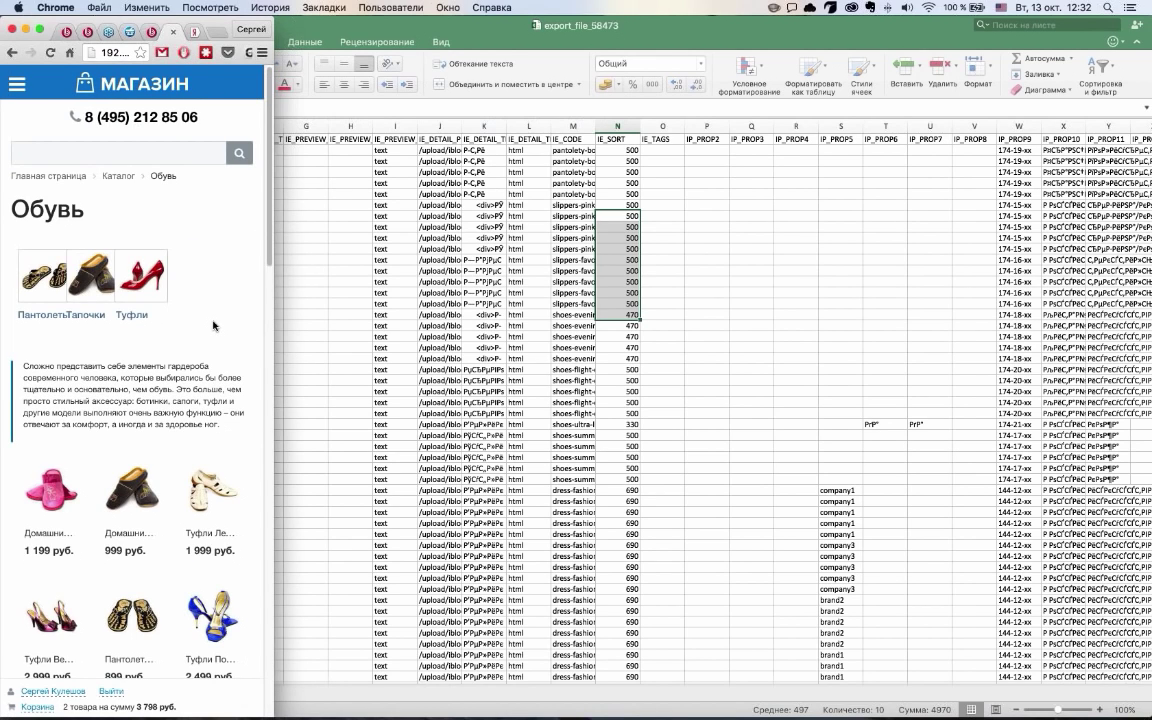
Scroll the mobile shoe catalog, then widen the browser to full desktop layout
scroll(213, 325, "down", 10)
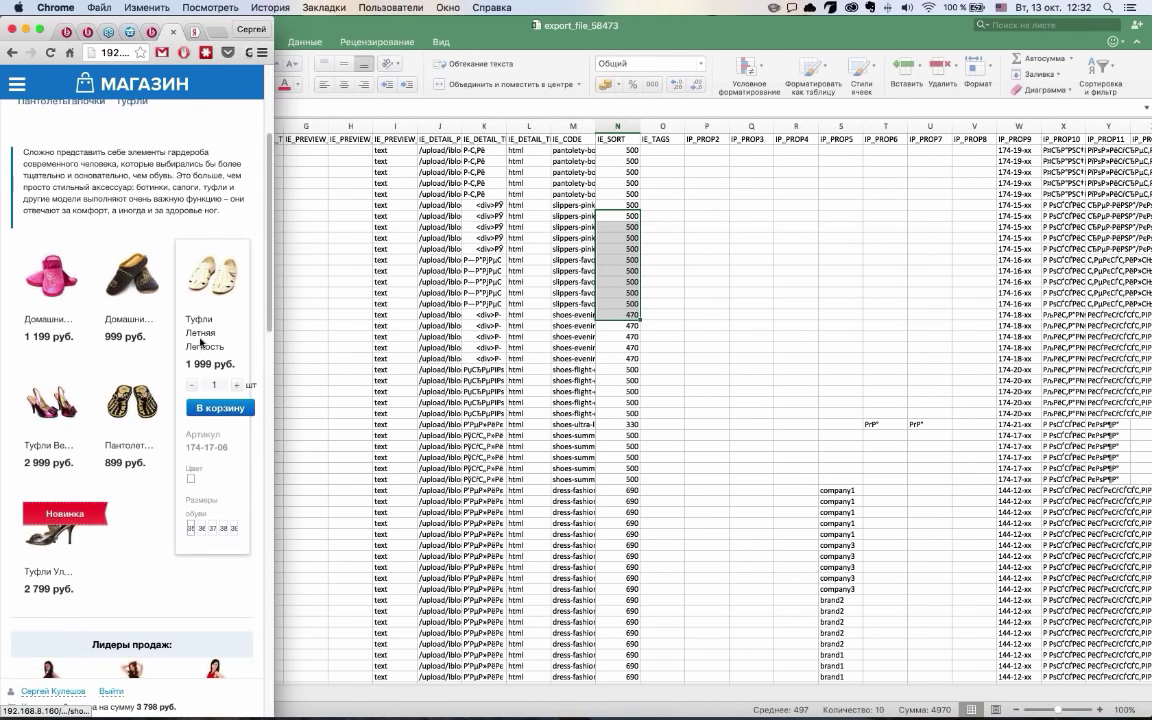
scroll(201, 346, "down", 2)
left_click_drag(274, 400, 336, 403)
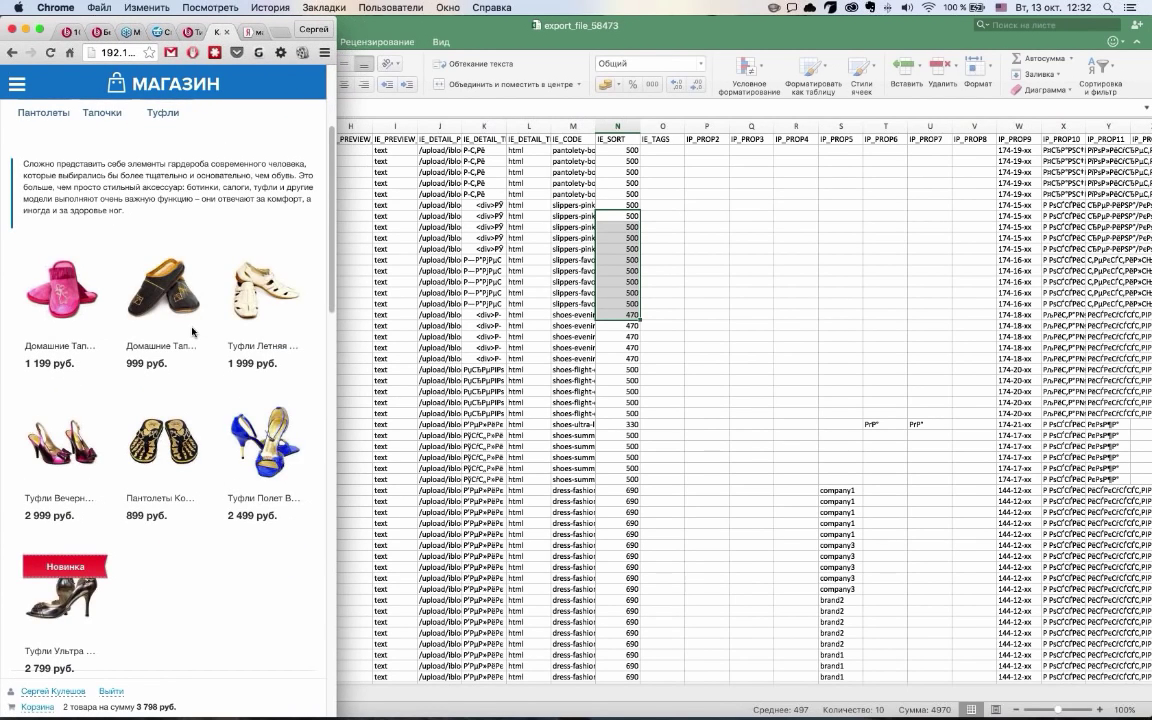
scroll(220, 395, "down", 4)
scroll(220, 400, "down", 10)
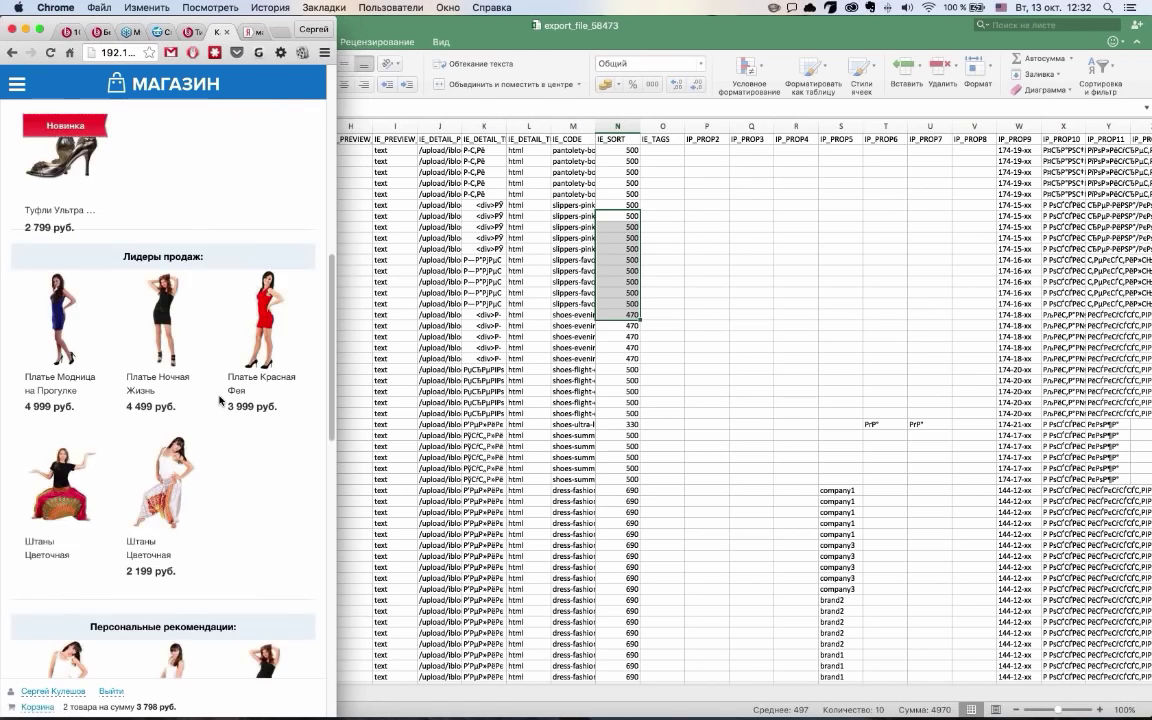
scroll(201, 400, "down", 9)
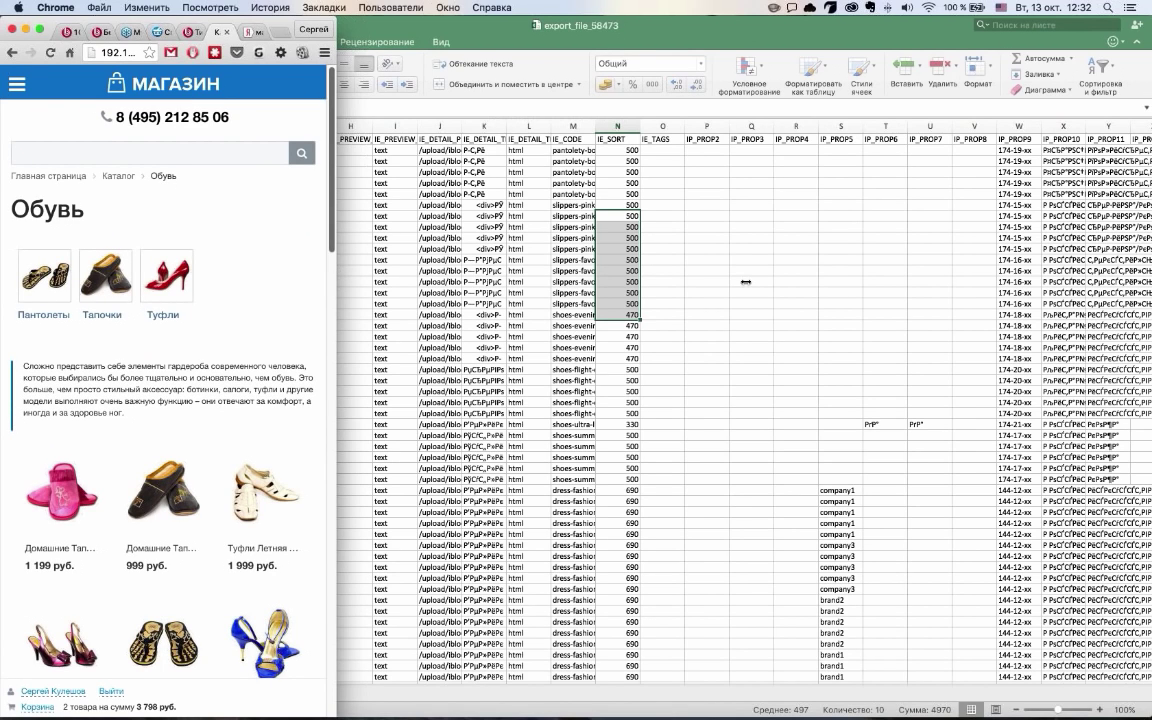
left_click_drag(746, 283, 1088, 310)
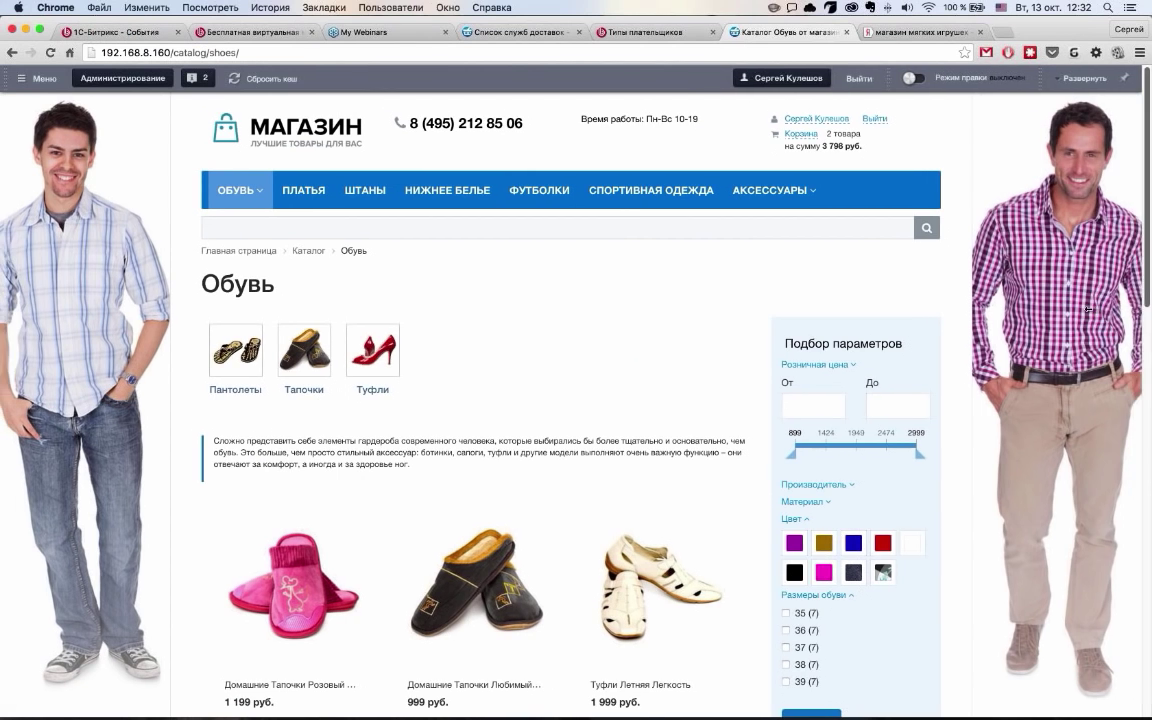
scroll(575, 410, "down", 10)
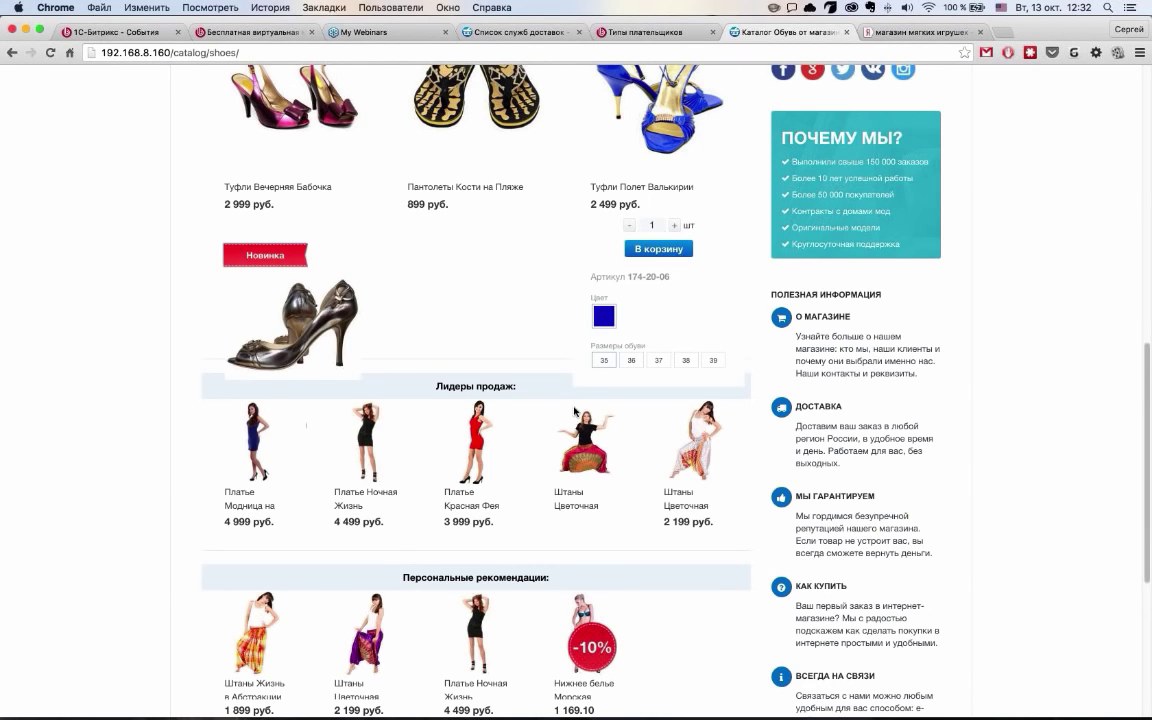
scroll(575, 410, "down", 3)
scroll(575, 410, "up", 10)
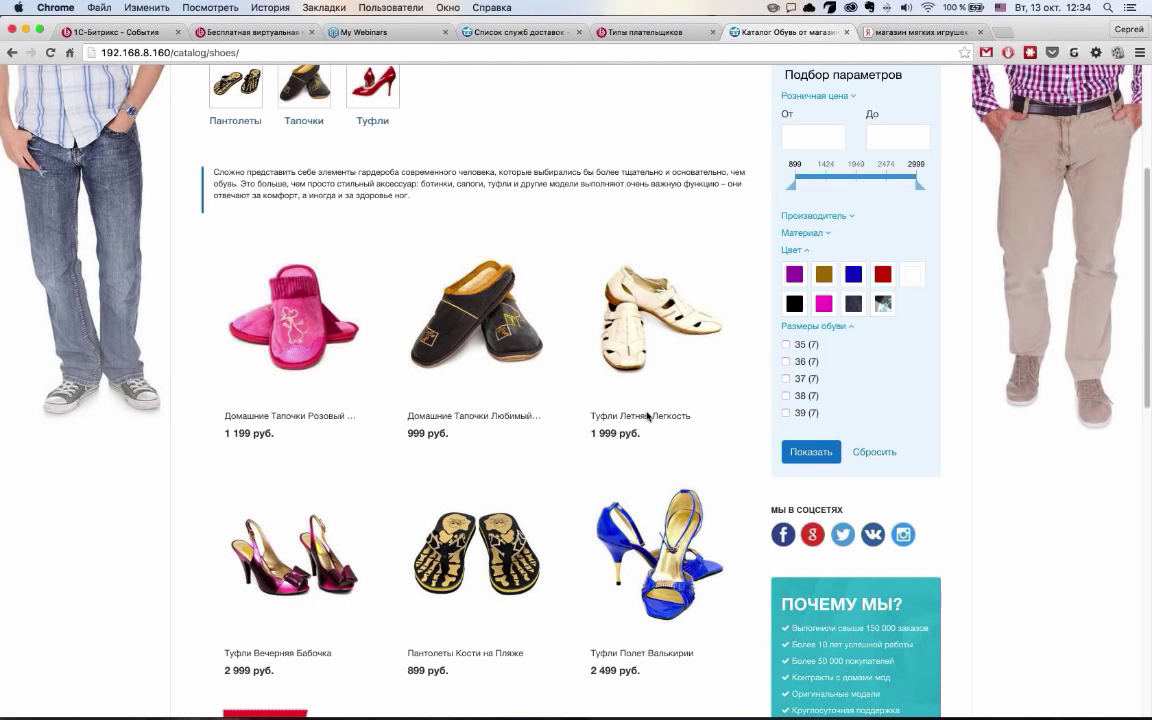
key("XF86AudioRaiseVolume")
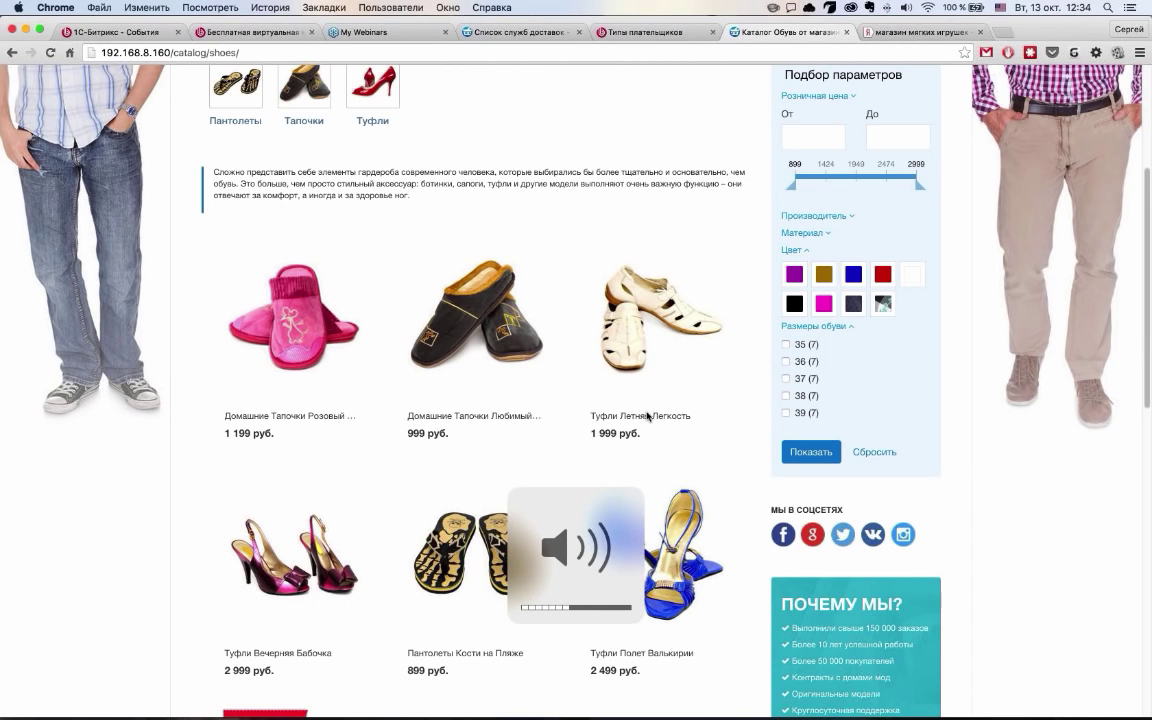
key("XF86AudioRaiseVolume")
key("XF86AudioRaiseVolume")
key("XF86AudioRaiseVolume")
key("XF86AudioRaiseVolume")
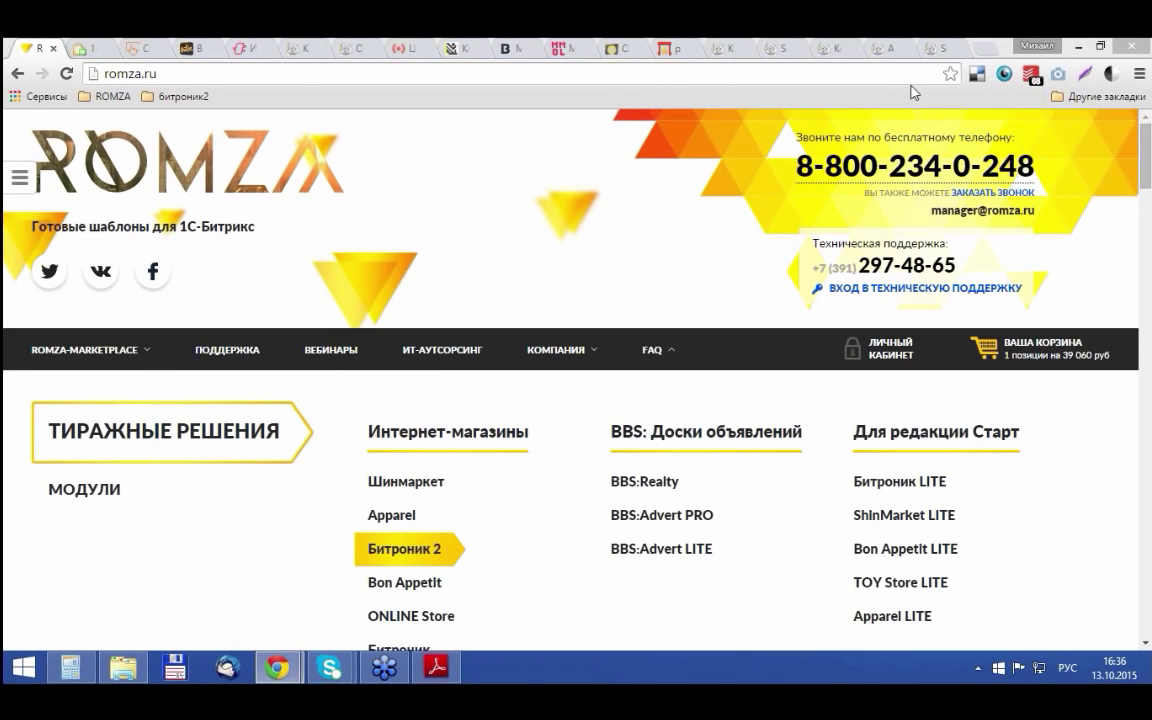
Open the ROMZA team page via КОМПАНИЯ > КОМАНДА
left_click(826, 202)
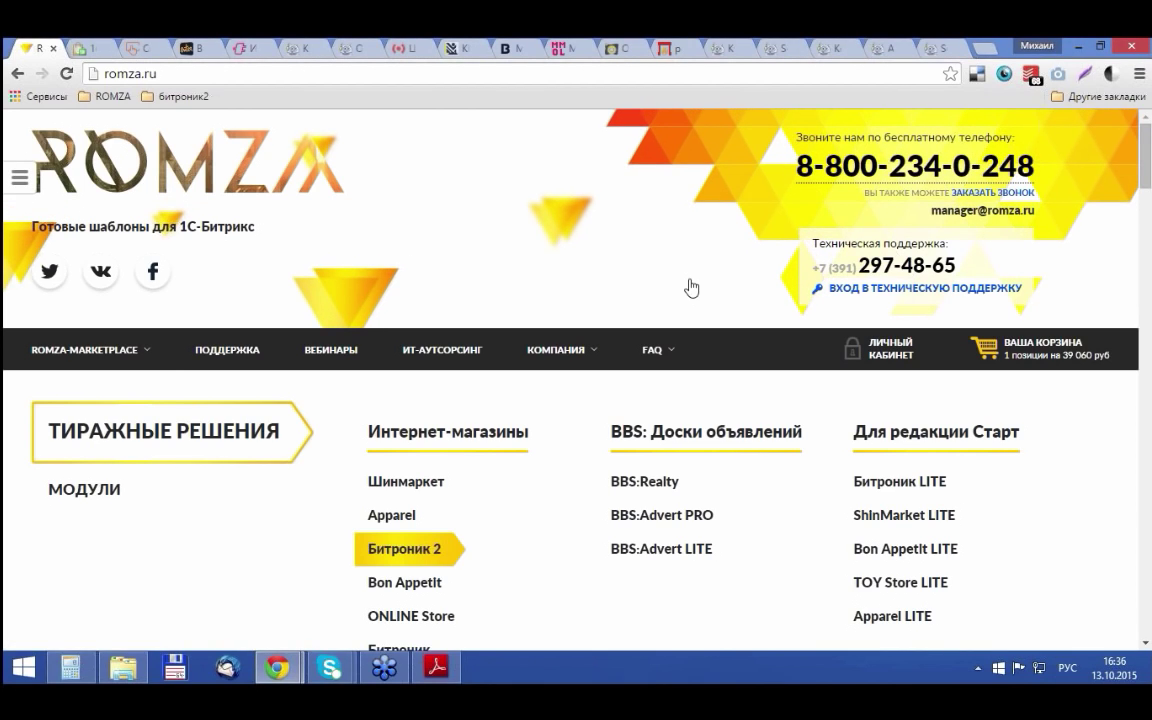
left_click(573, 384)
left_click(573, 384)
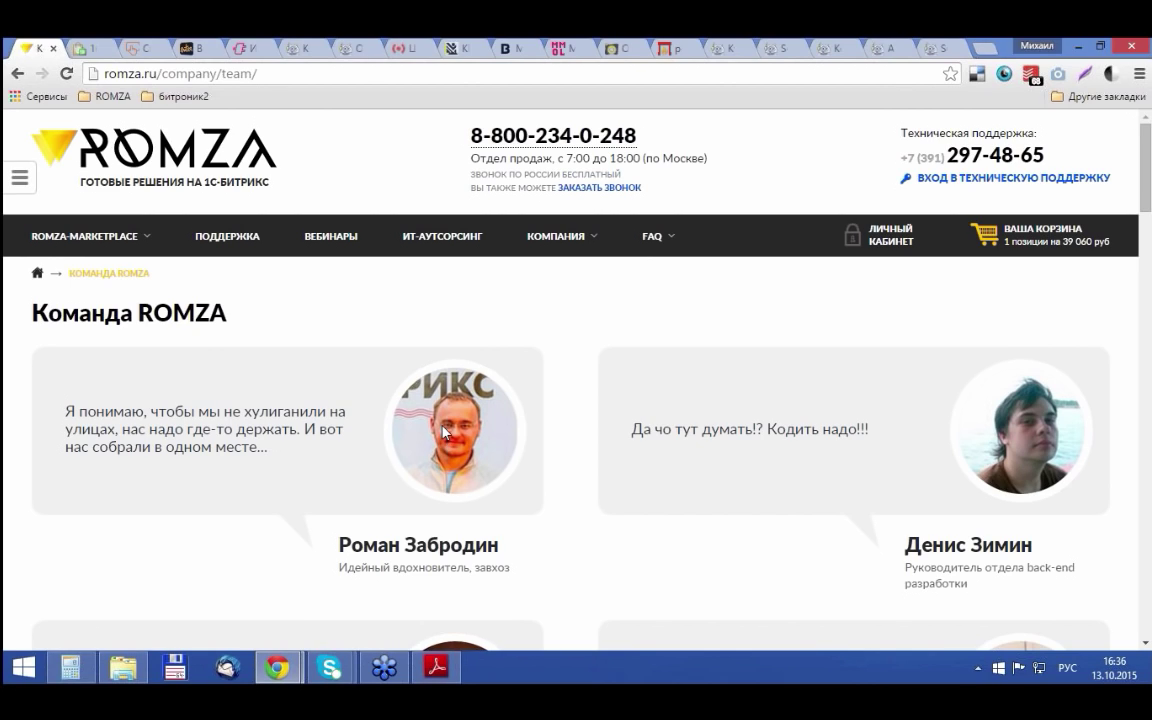
Scroll through the team page, then show the presentation's О чём поговорим agenda slide
scroll(445, 432, "down", 7)
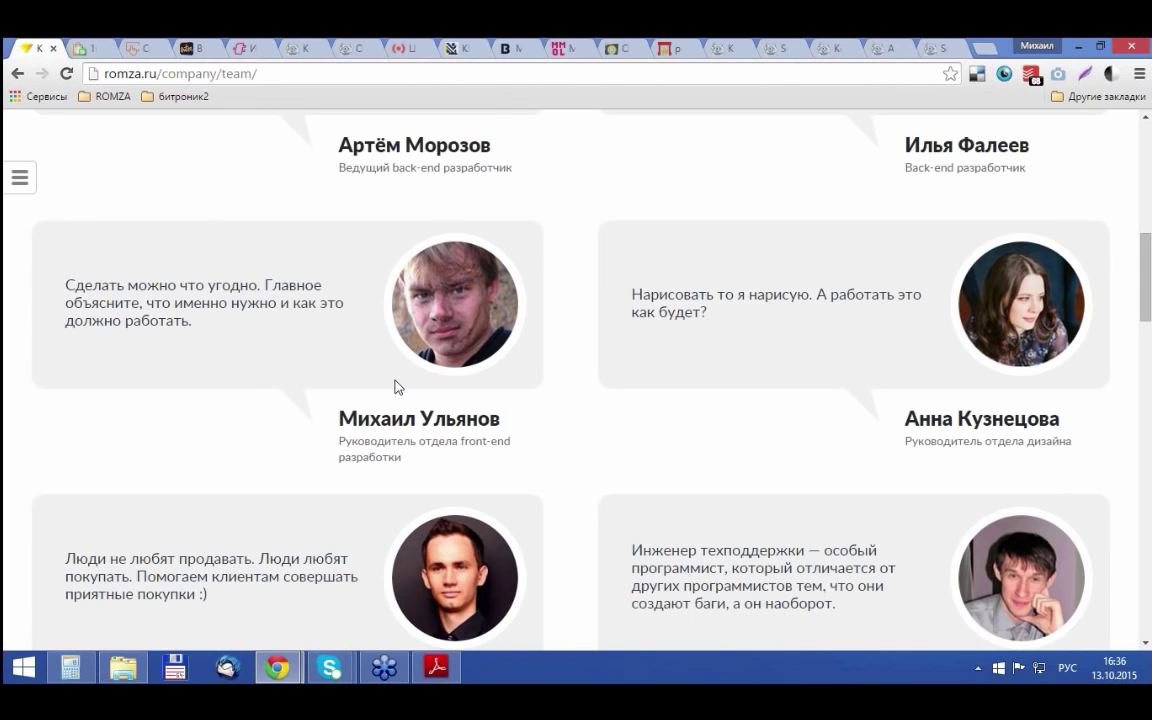
scroll(396, 387, "down", 10)
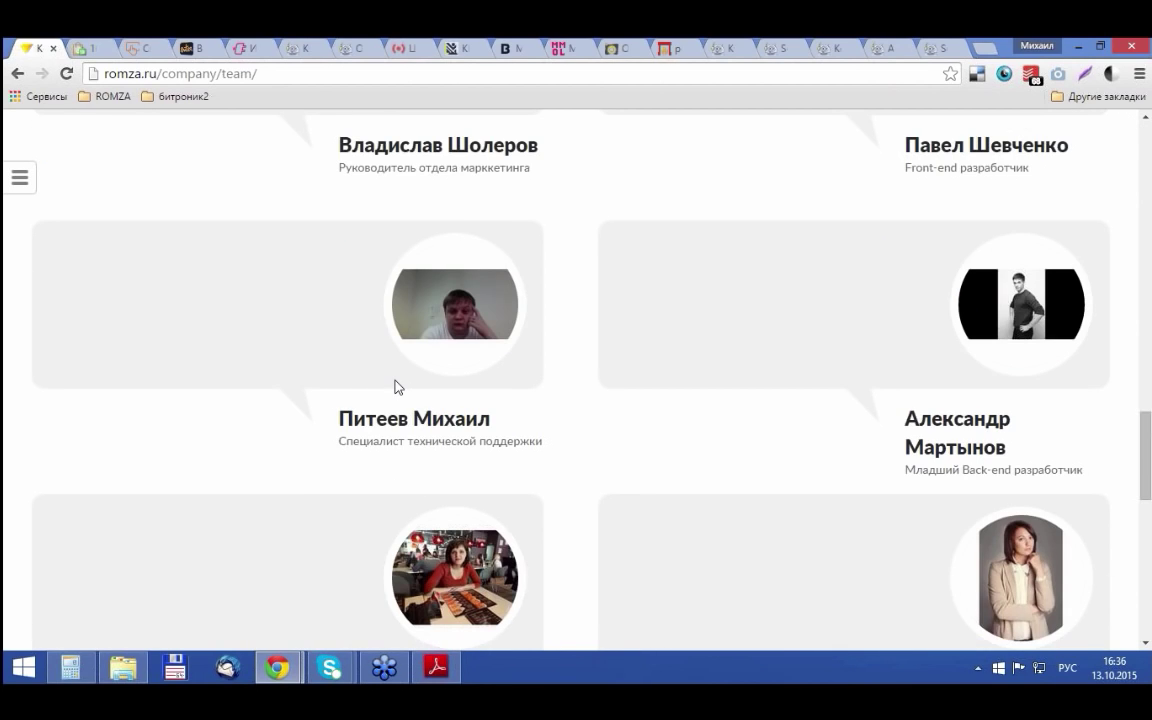
scroll(396, 387, "down", 3)
key("Home")
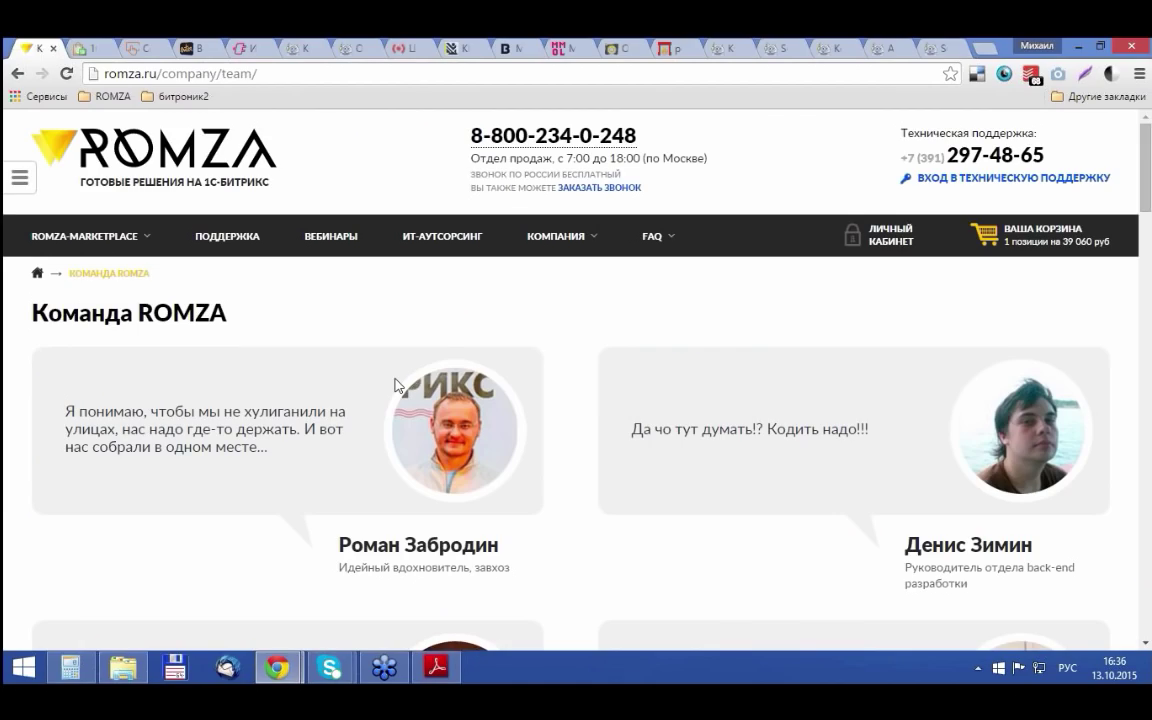
left_click(434, 668)
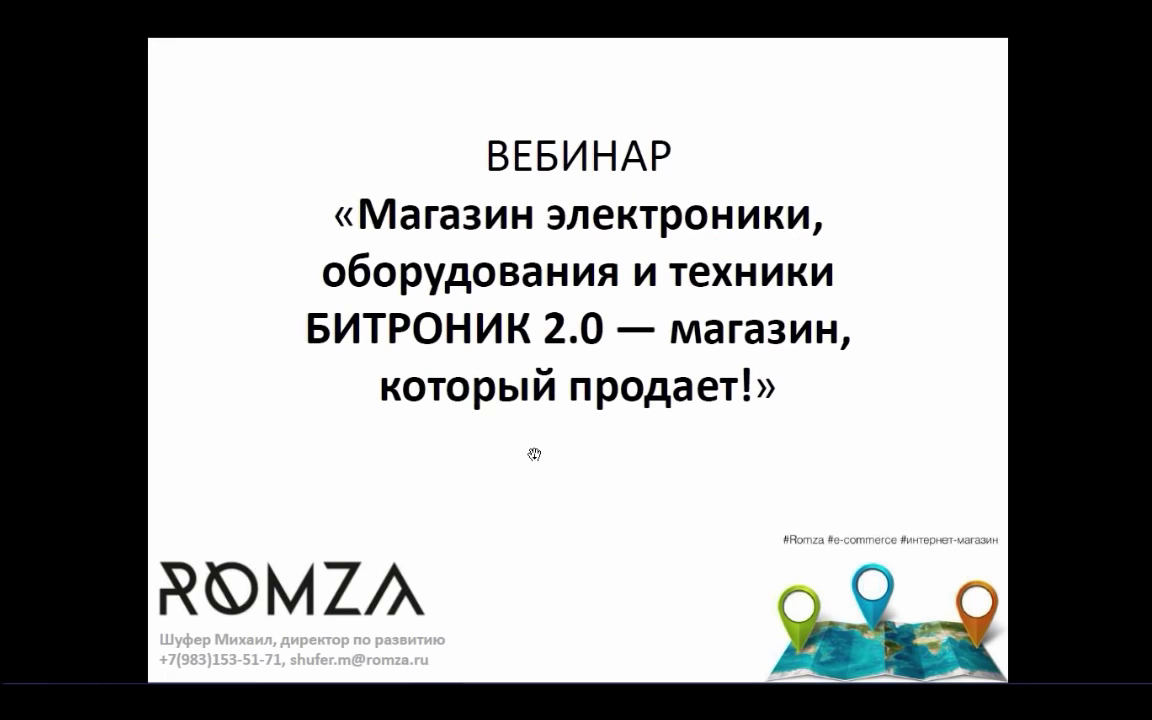
left_click(534, 454)
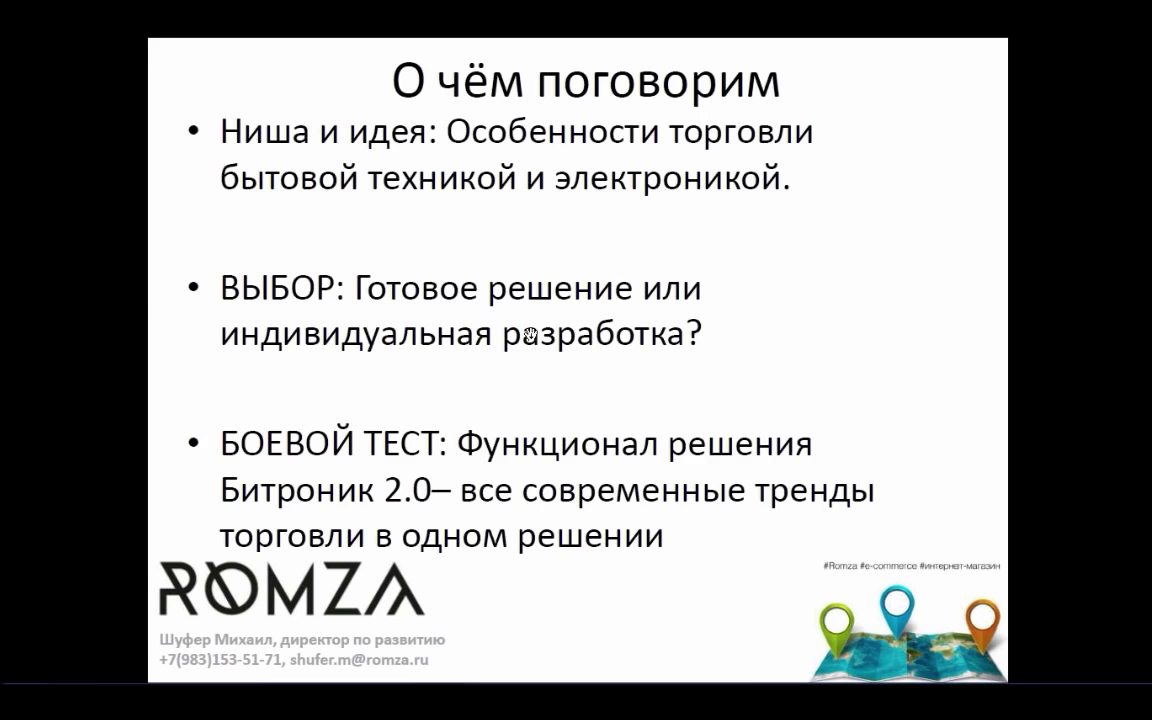